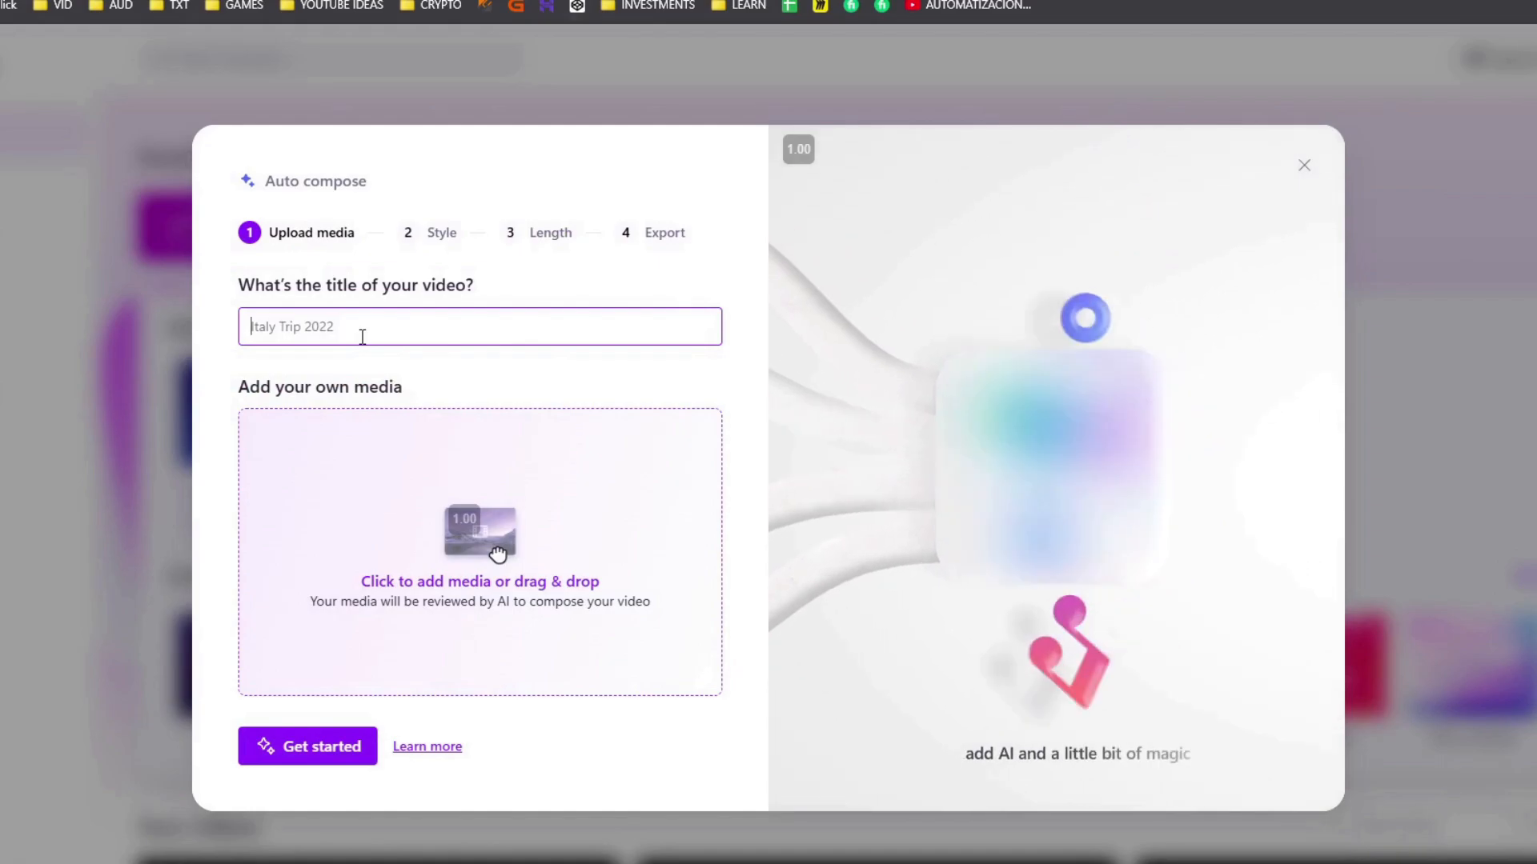
{"action": "type", "text": "ai course"}
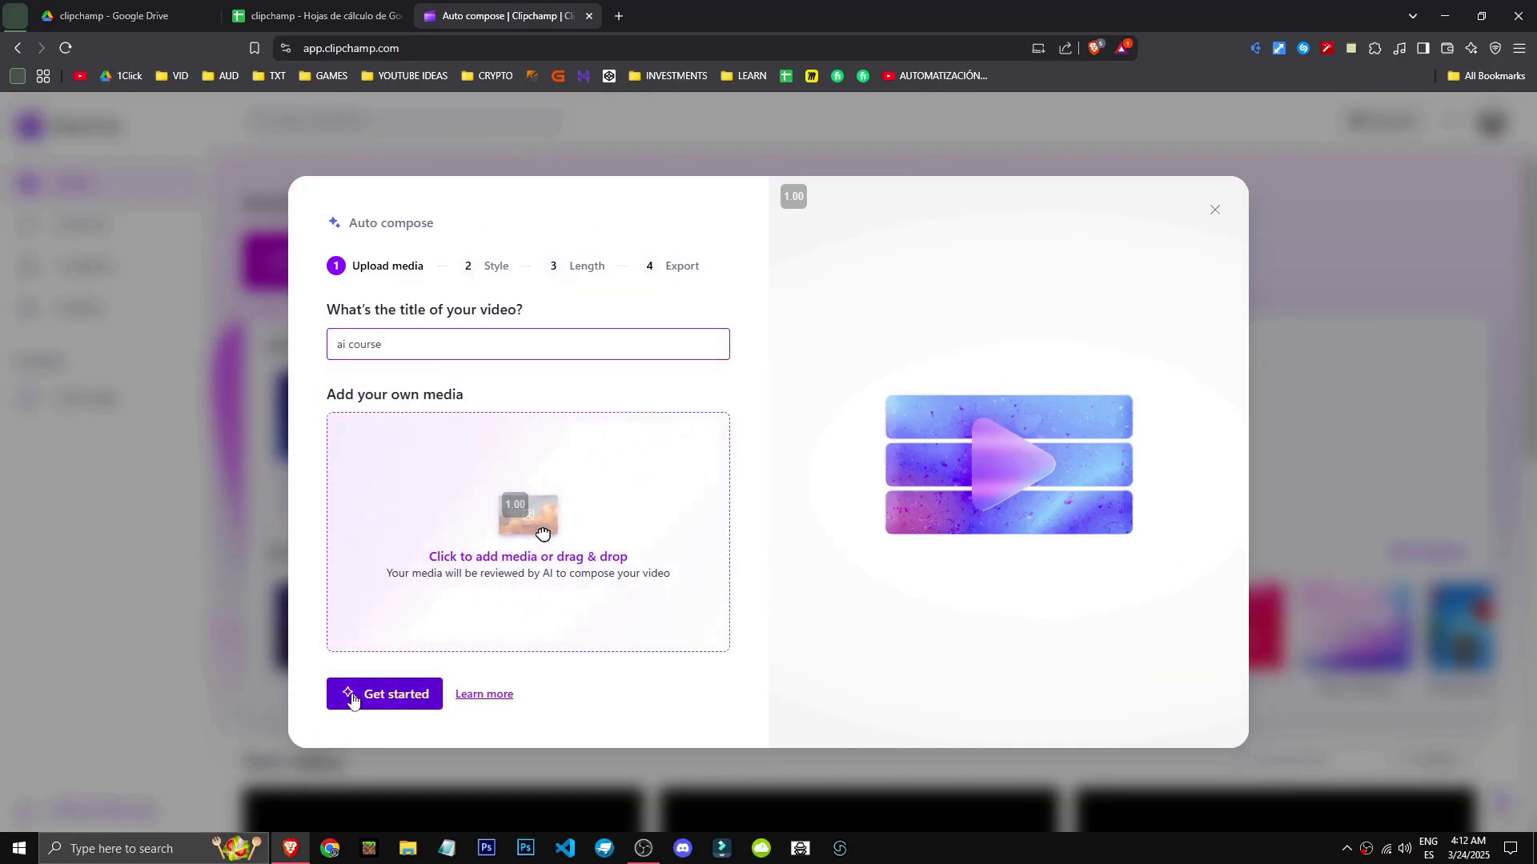
{"action": "left_click", "coordinate": [352, 696]}
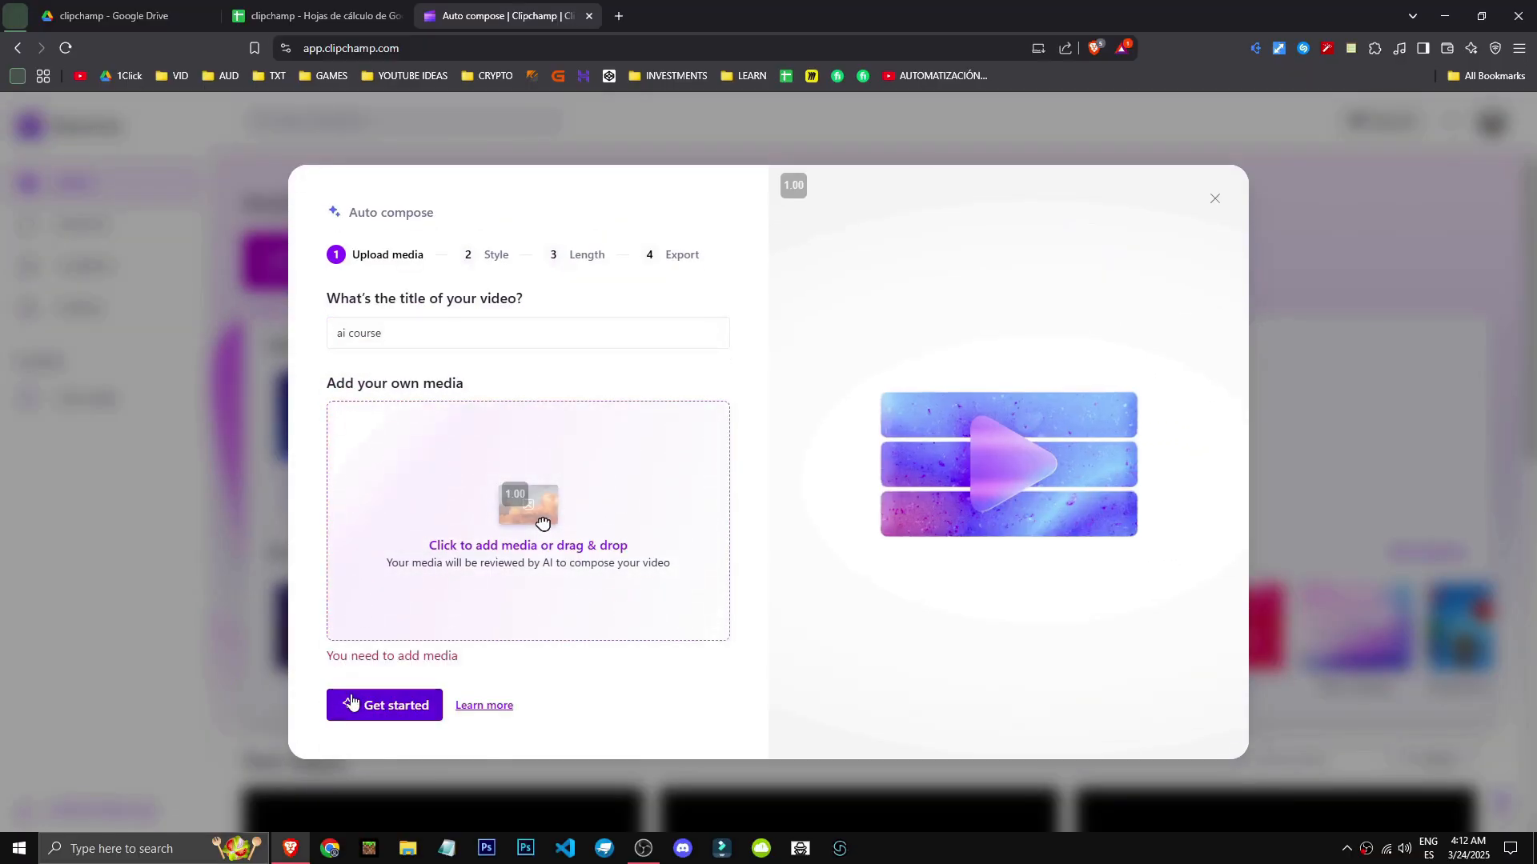
{"action": "left_click", "coordinate": [520, 538]}
{"action": "left_click", "coordinate": [250, 295]}
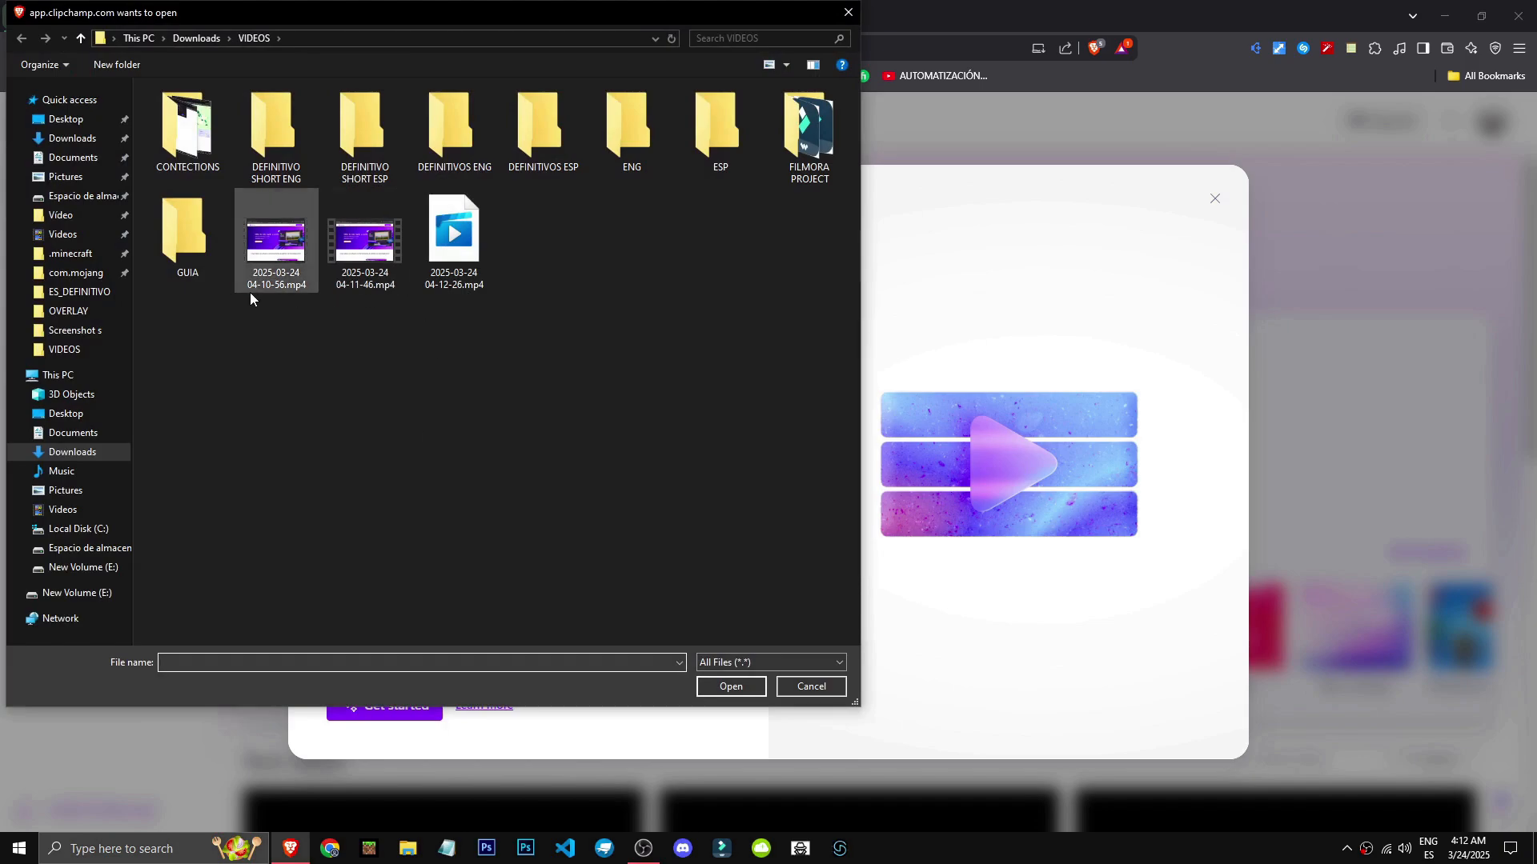
{"action": "left_click", "coordinate": [361, 288], "text": "shift"}
{"action": "left_click", "coordinate": [724, 686]}
{"action": "left_click", "coordinate": [384, 695]}
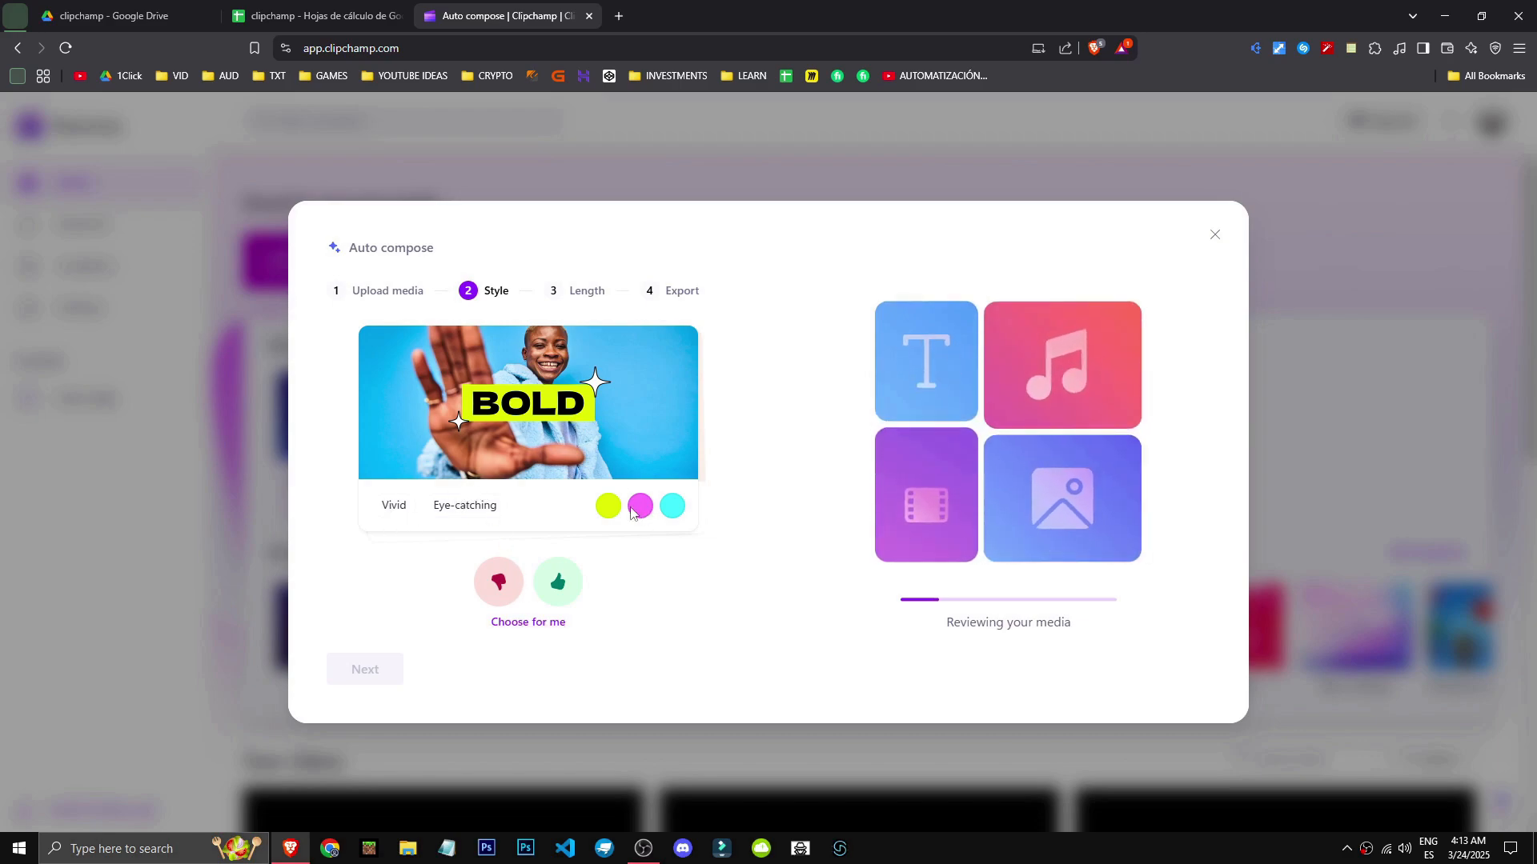
Step: Rate several suggested styles with likes and dislikes, and let the AI choose the video style
{"action": "left_click", "coordinate": [560, 602]}
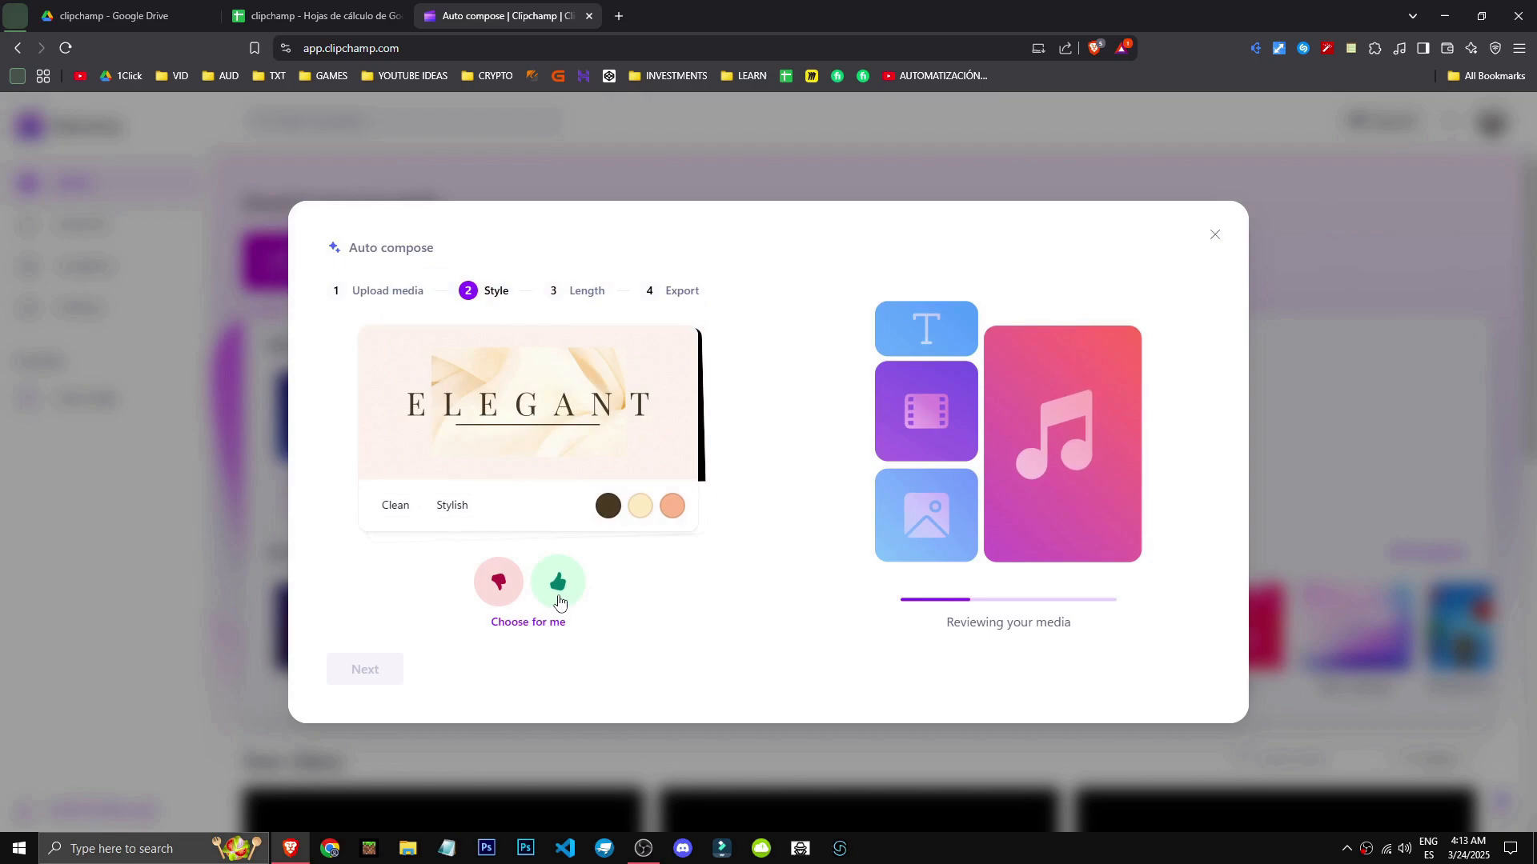
{"action": "left_click", "coordinate": [561, 600]}
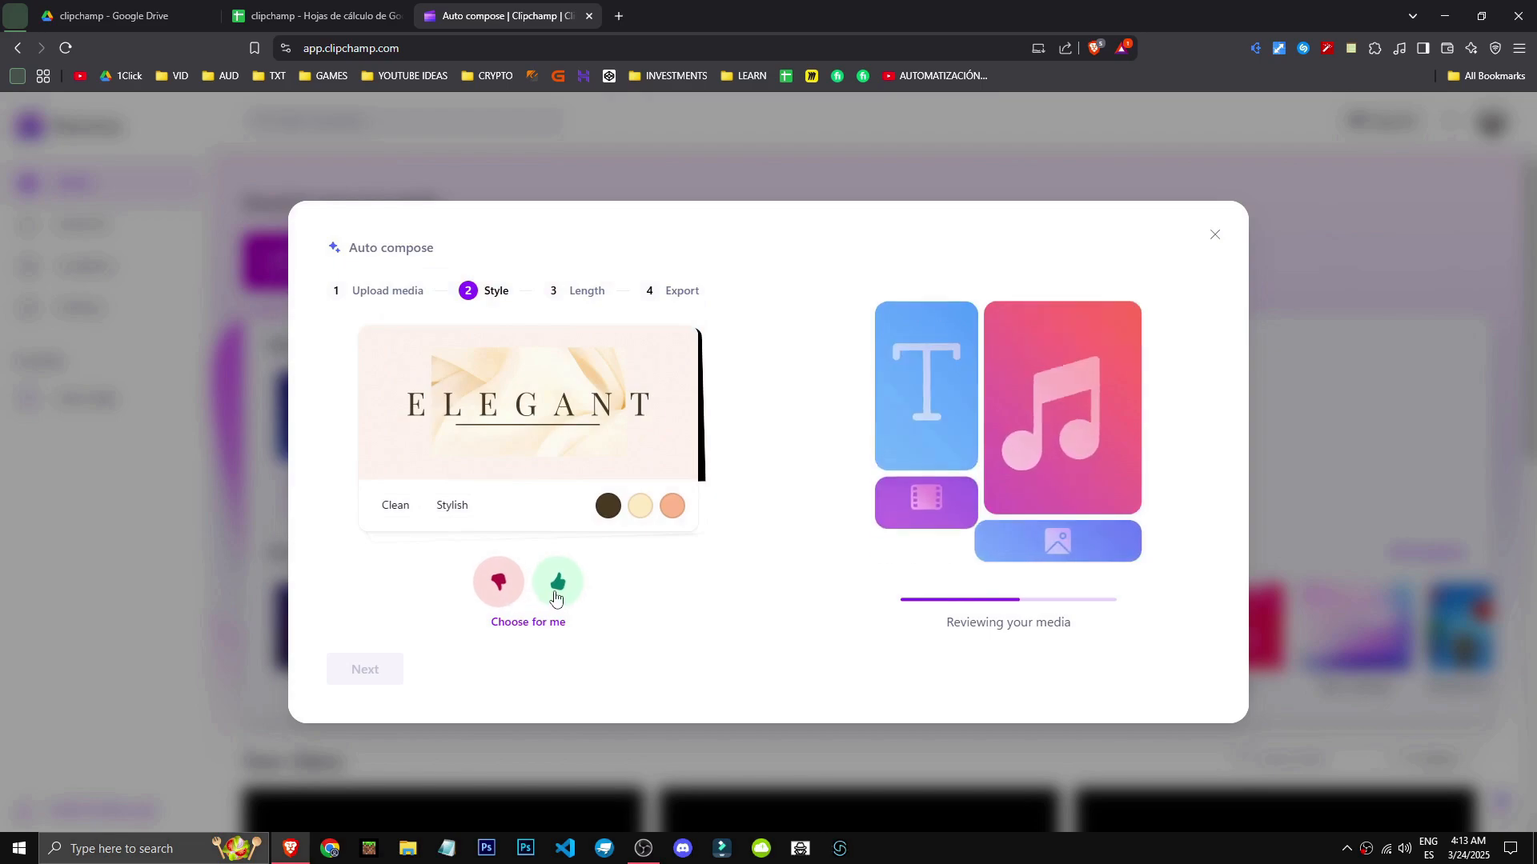
{"action": "left_click", "coordinate": [504, 589]}
{"action": "left_click", "coordinate": [501, 586]}
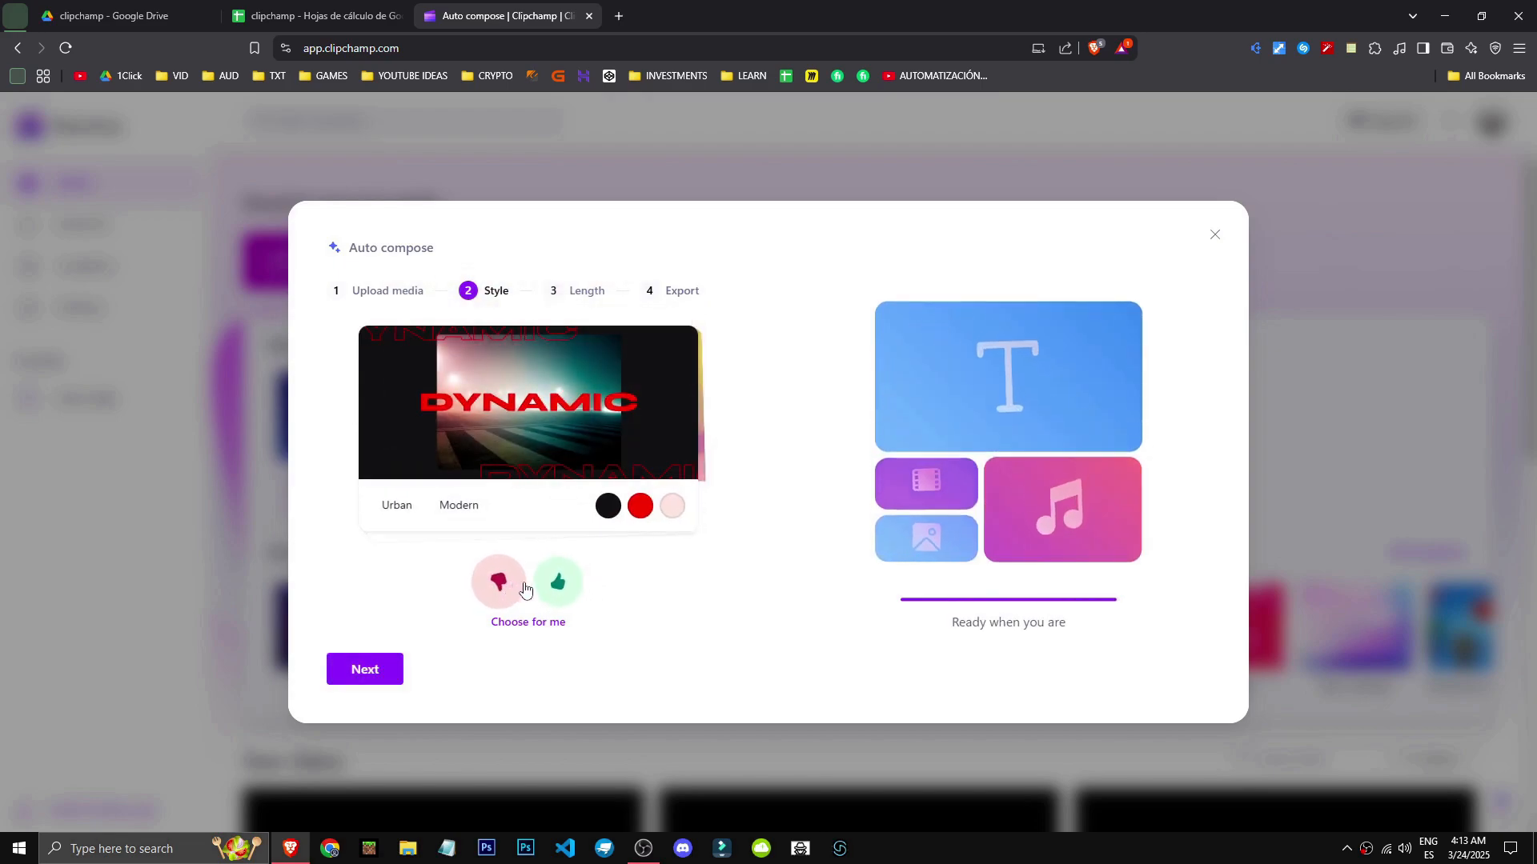
{"action": "left_click", "coordinate": [558, 591]}
{"action": "left_click", "coordinate": [557, 591]}
{"action": "left_click", "coordinate": [554, 590]}
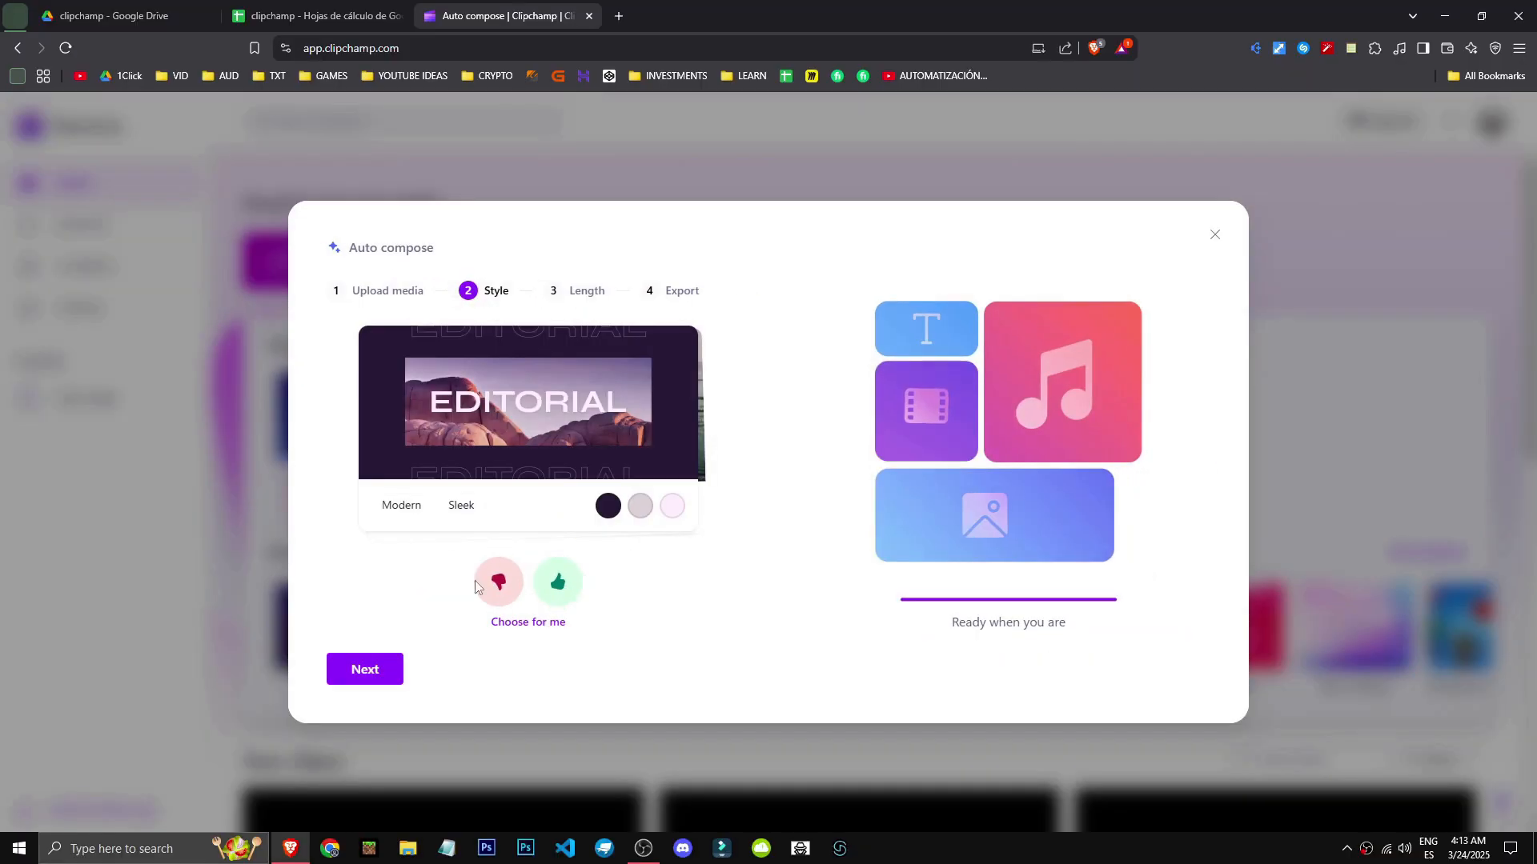
{"action": "left_click", "coordinate": [527, 624]}
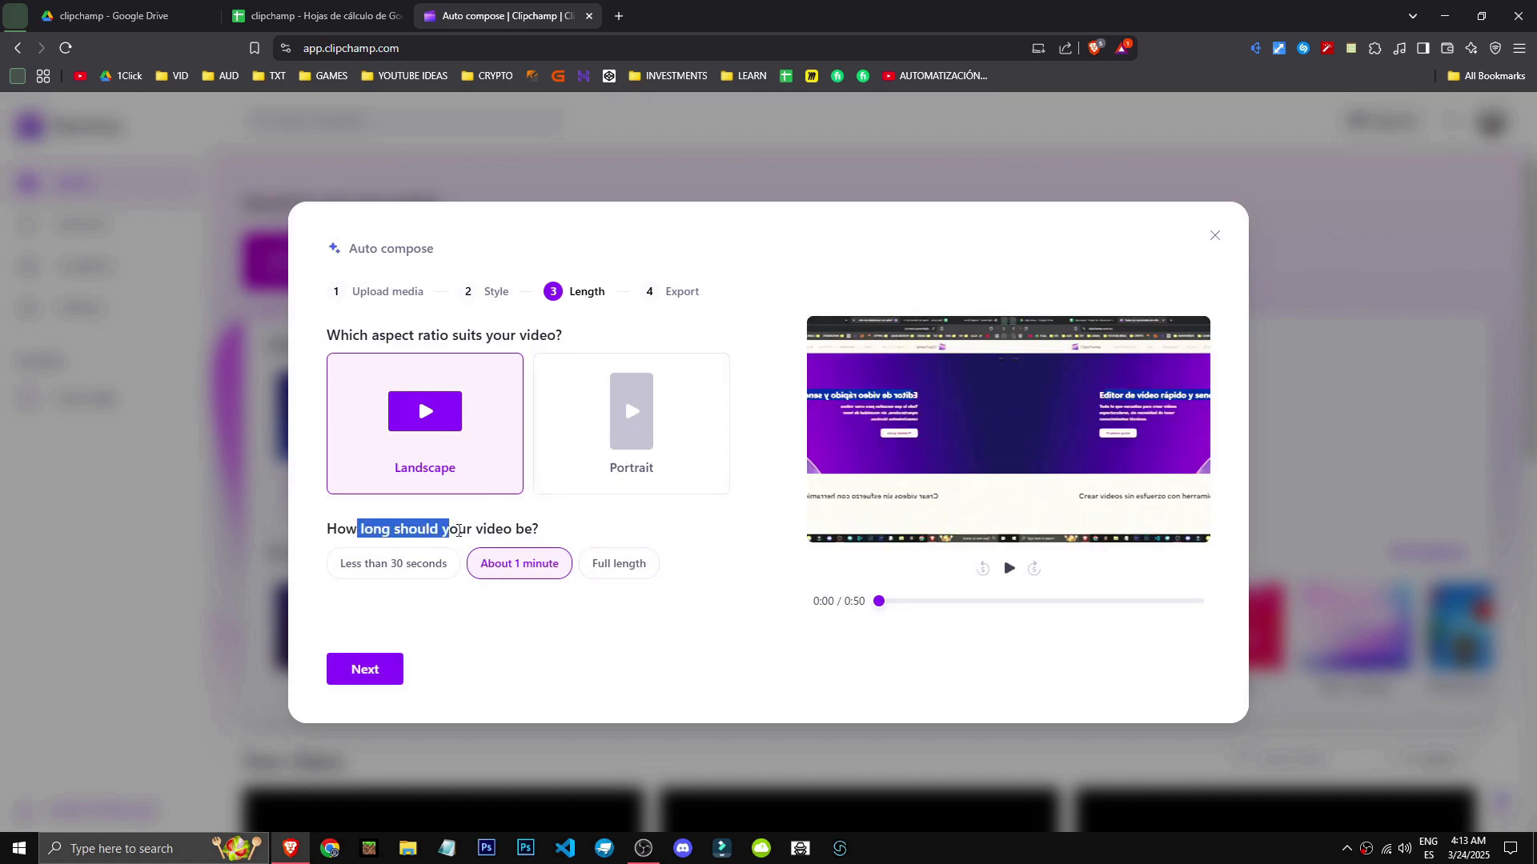
Step: Try the Full length option for the landscape video and scrub through its preview
{"action": "left_click_drag", "start_coordinate": [458, 529], "coordinate": [526, 530]}
{"action": "left_click", "coordinate": [562, 531]}
{"action": "left_click", "coordinate": [627, 574]}
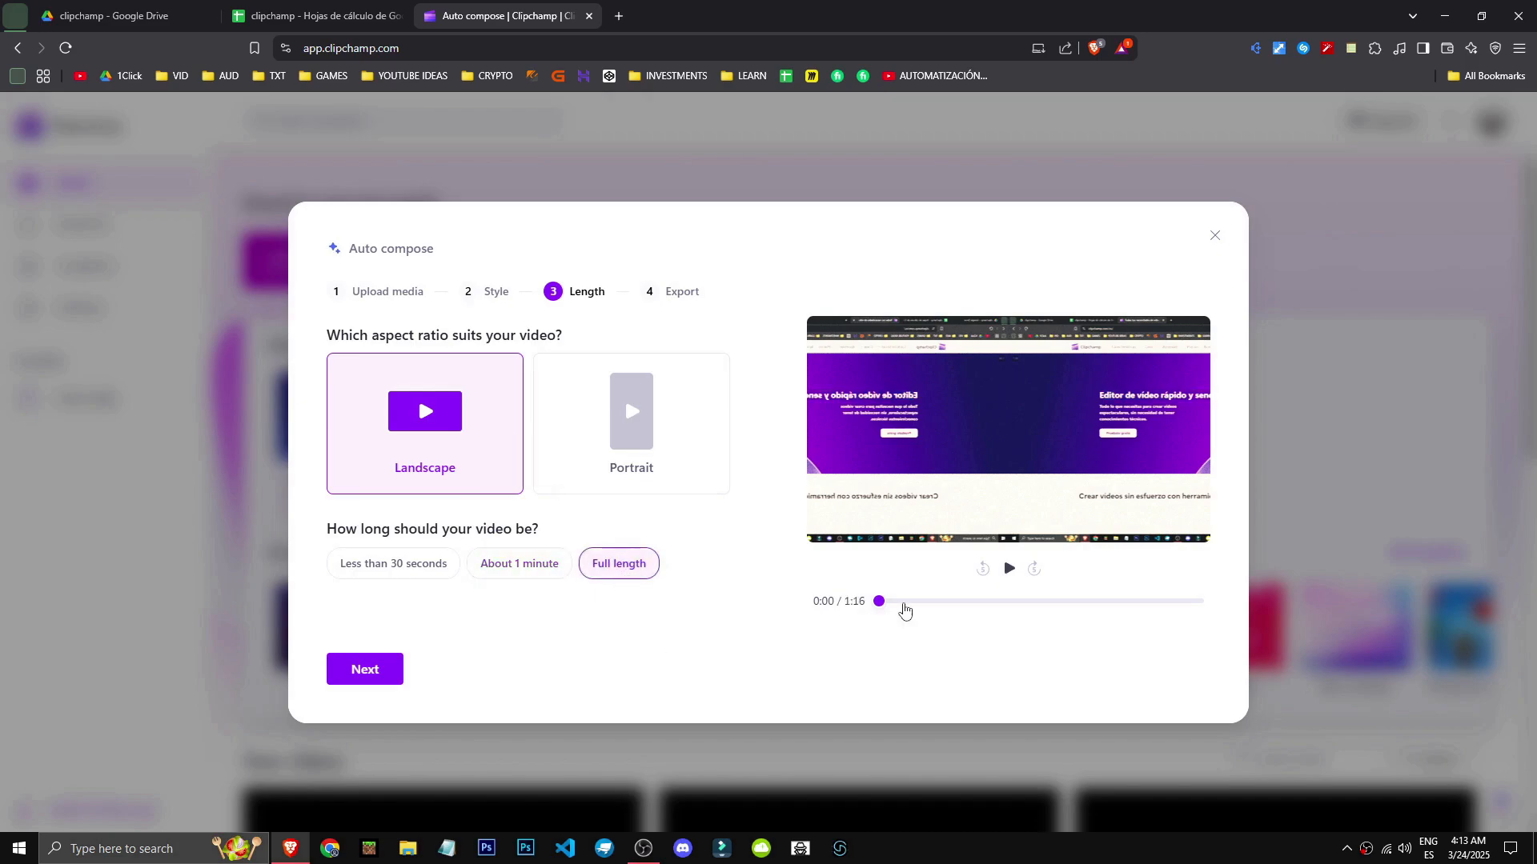
{"action": "left_click_drag", "start_coordinate": [878, 601], "coordinate": [1011, 602]}
{"action": "left_click_drag", "start_coordinate": [1240, 619], "coordinate": [1030, 617]}
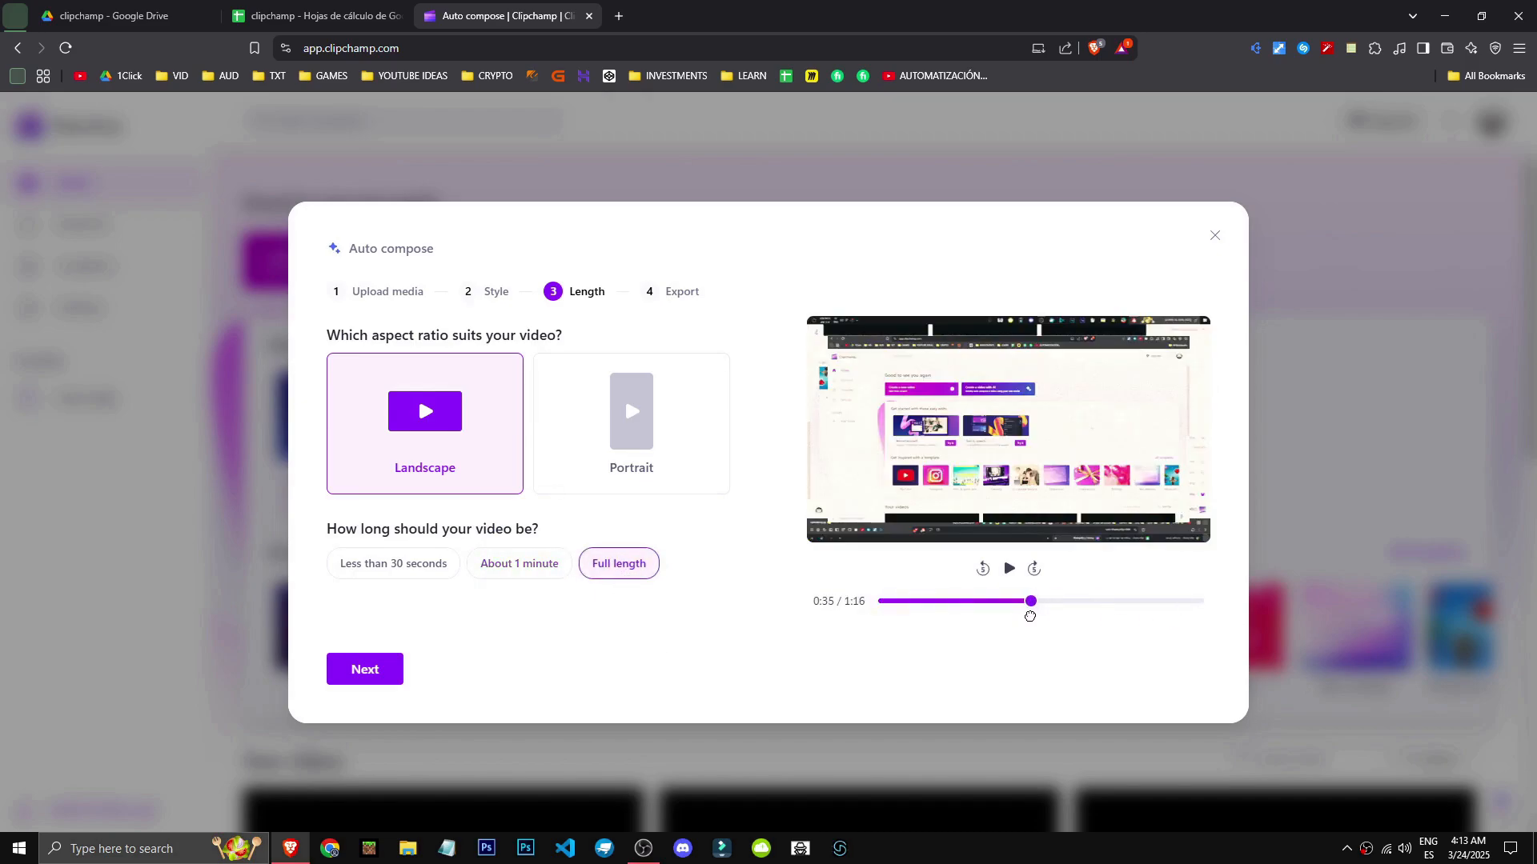
{"action": "left_click_drag", "start_coordinate": [839, 614], "coordinate": [647, 596]}
Step: Compare the duration options, set the video length to Less than 30 seconds, and continue to the export stage
{"action": "left_click", "coordinate": [537, 575]}
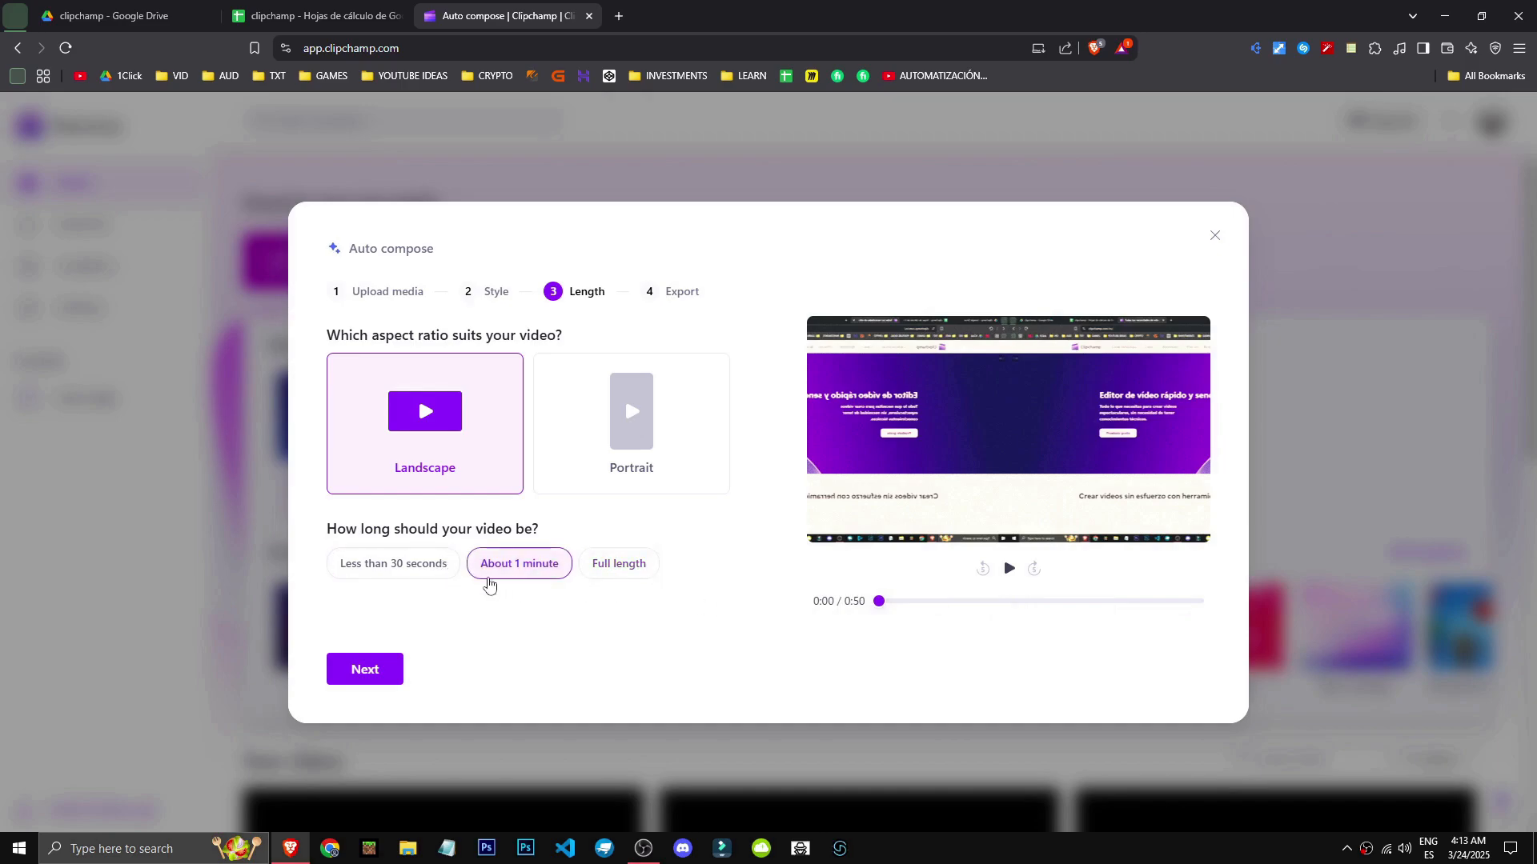
{"action": "left_click", "coordinate": [410, 573]}
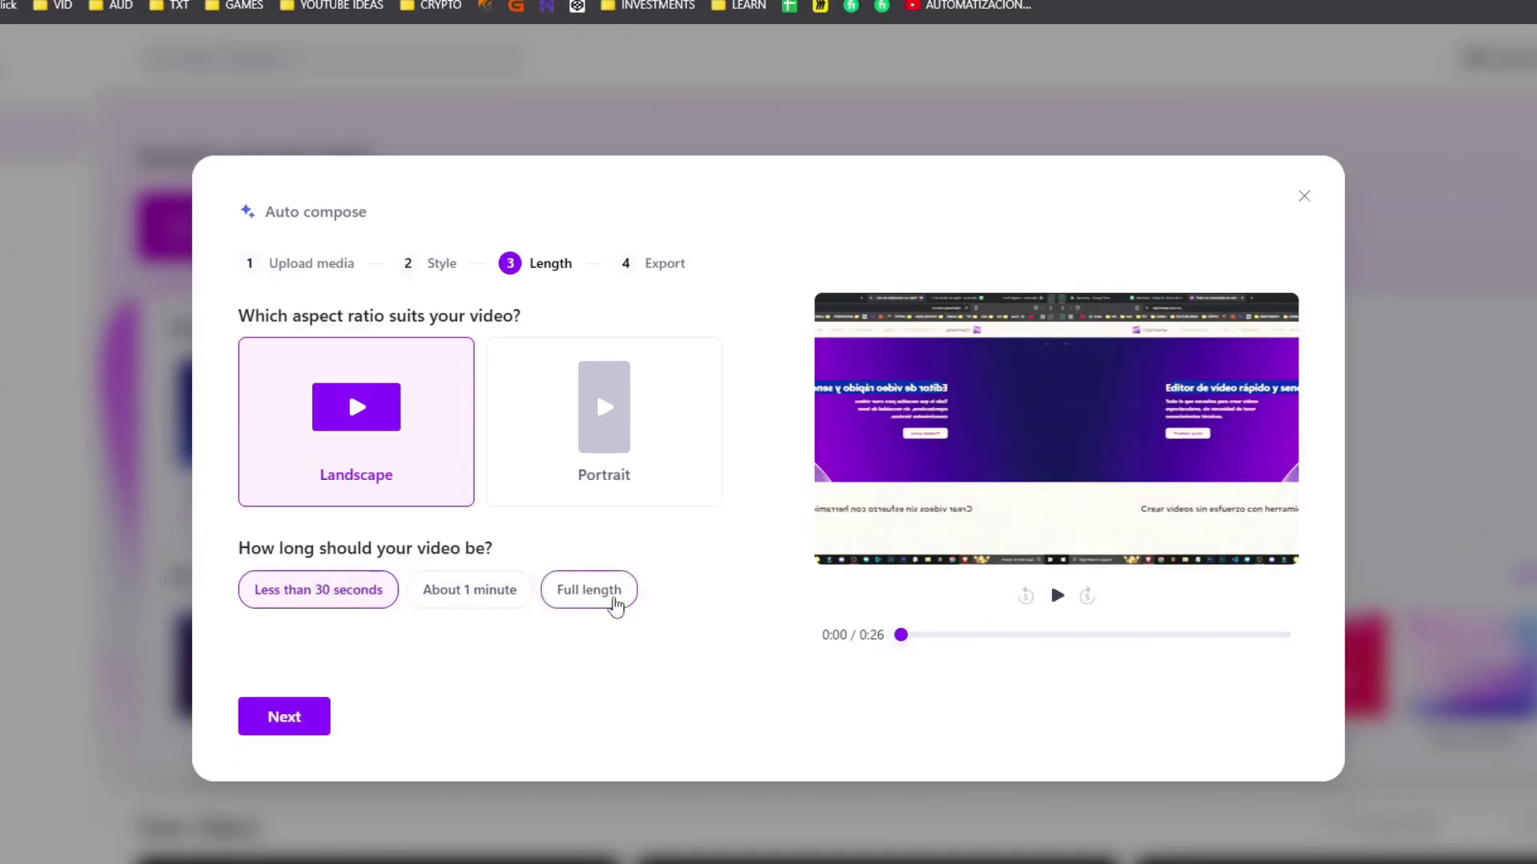
{"action": "left_click", "coordinate": [639, 572]}
{"action": "left_click", "coordinate": [318, 589]}
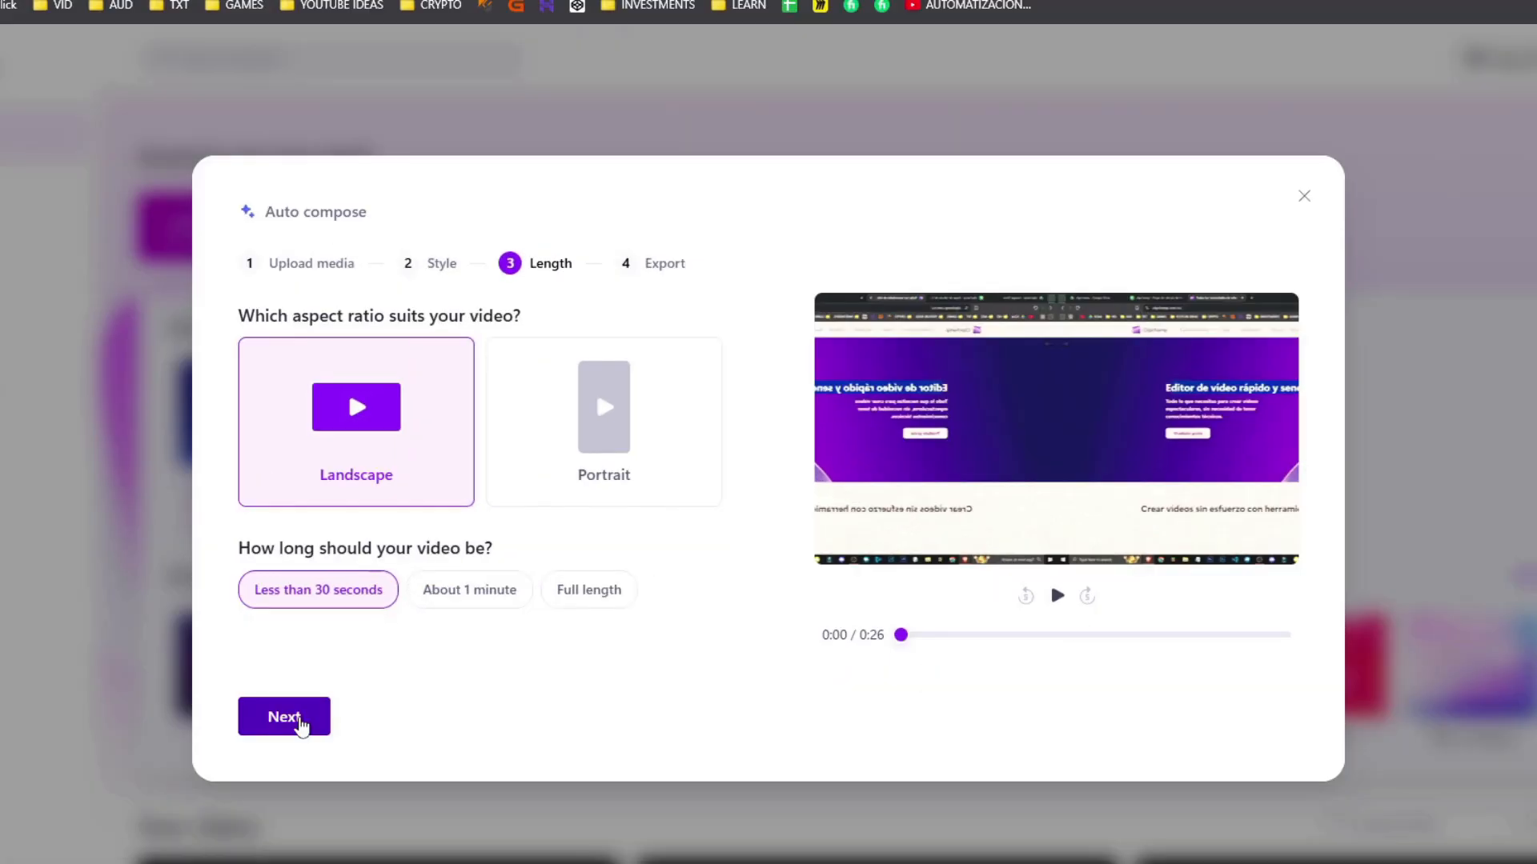
{"action": "left_click", "coordinate": [301, 725]}
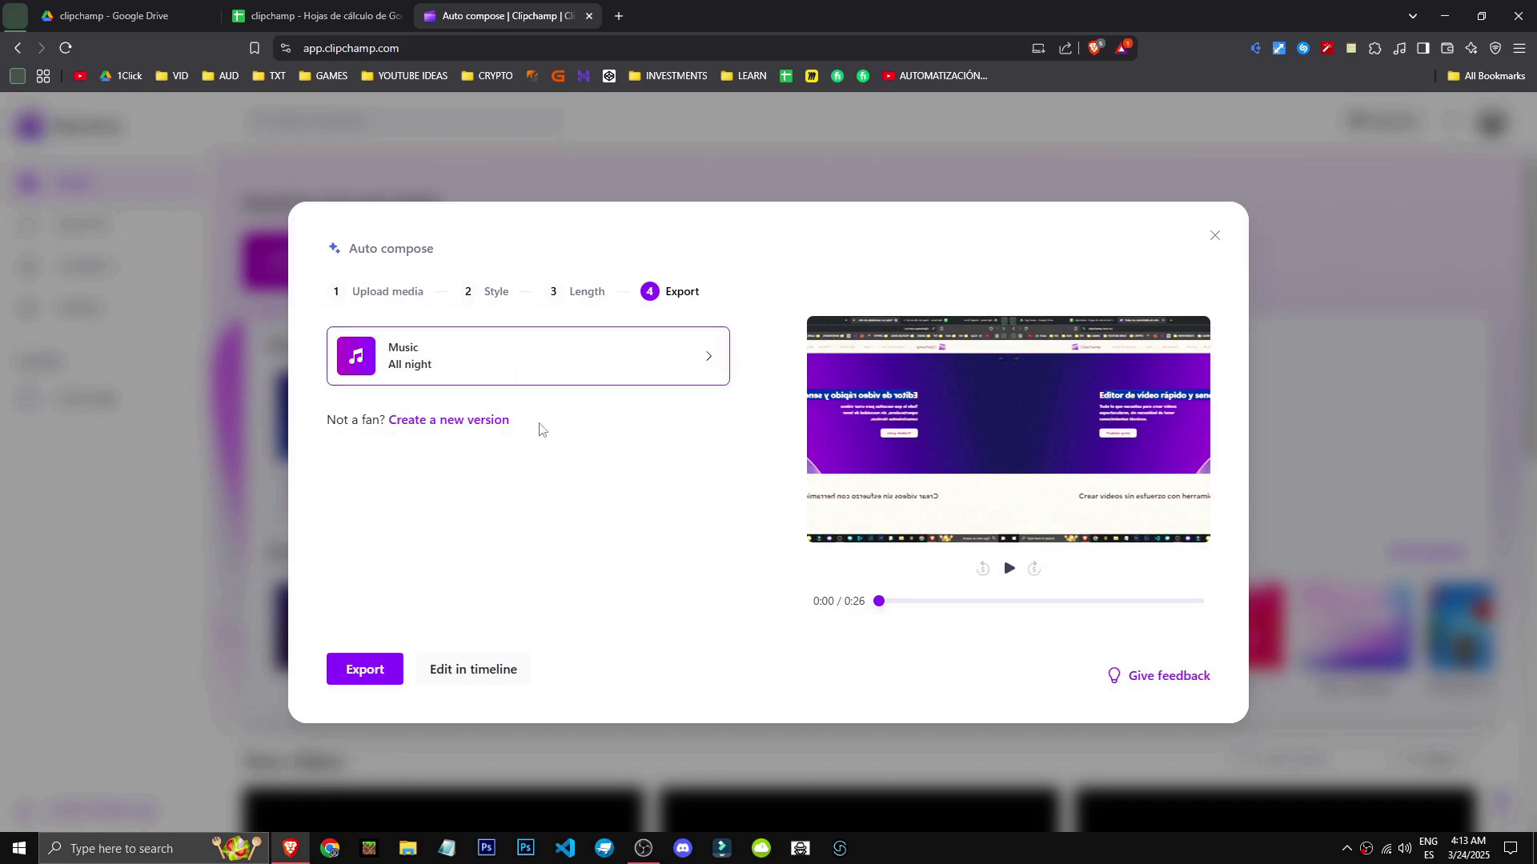
Step: Play the composed video and scrub through it to review the result
{"action": "left_click", "coordinate": [1009, 568]}
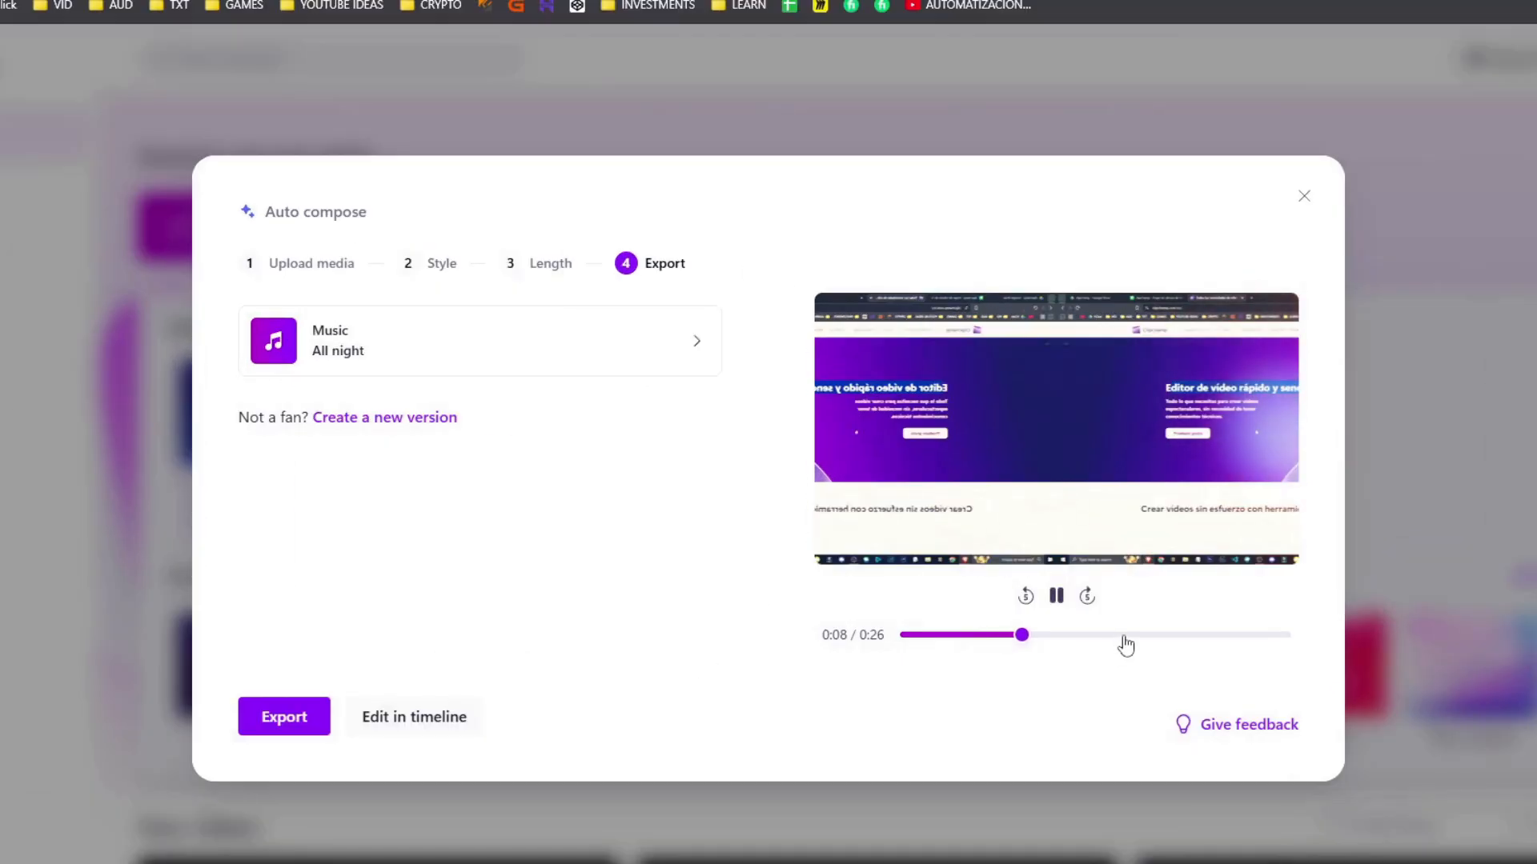
{"action": "left_click_drag", "start_coordinate": [1062, 601], "coordinate": [1139, 601]}
{"action": "left_click_drag", "start_coordinate": [1213, 637], "coordinate": [1265, 637]}
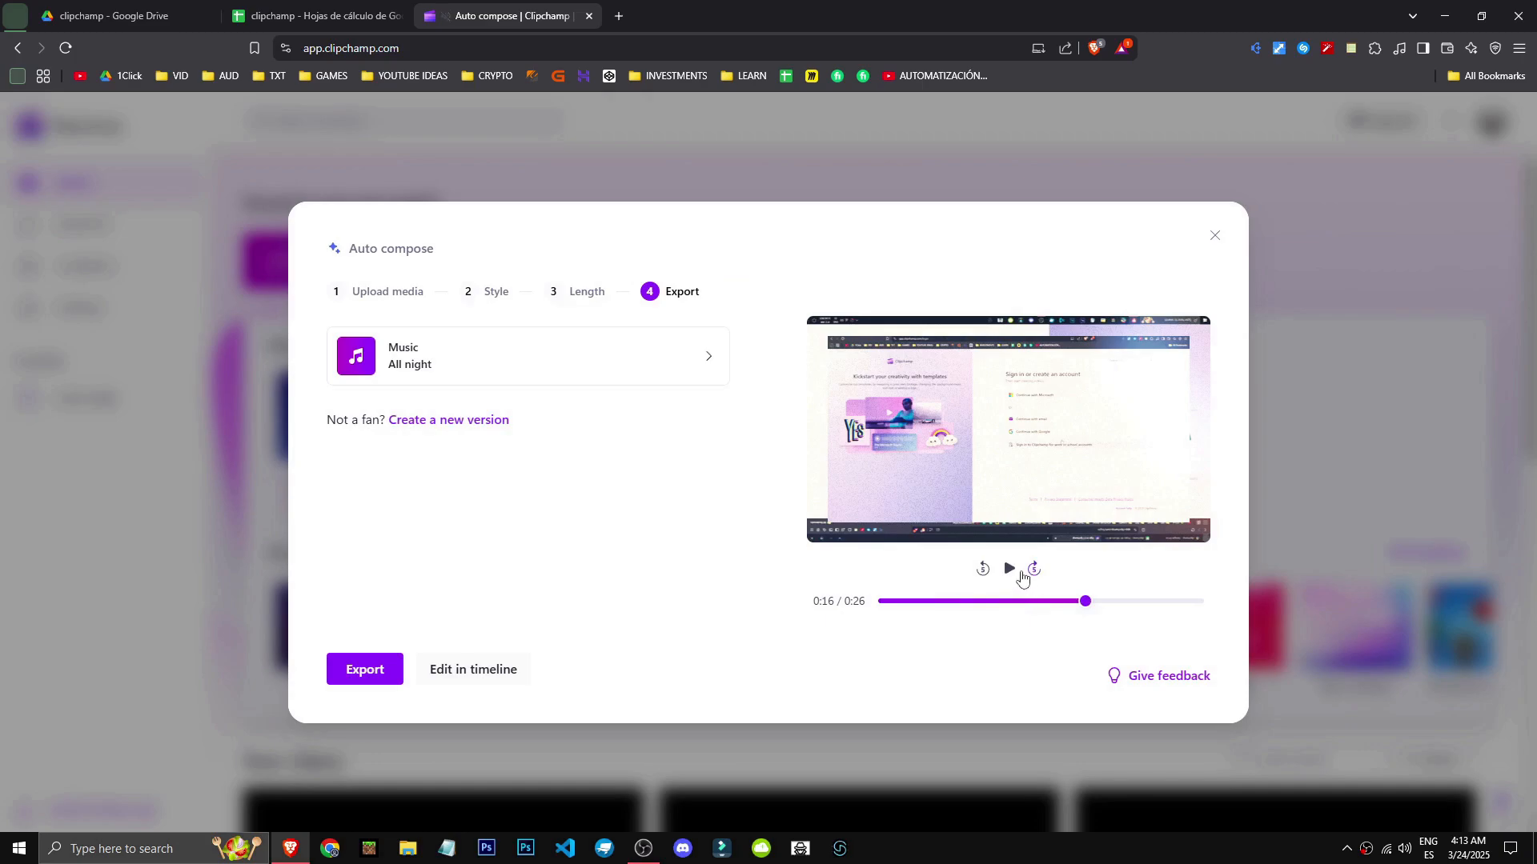
{"action": "left_click", "coordinate": [1021, 576]}
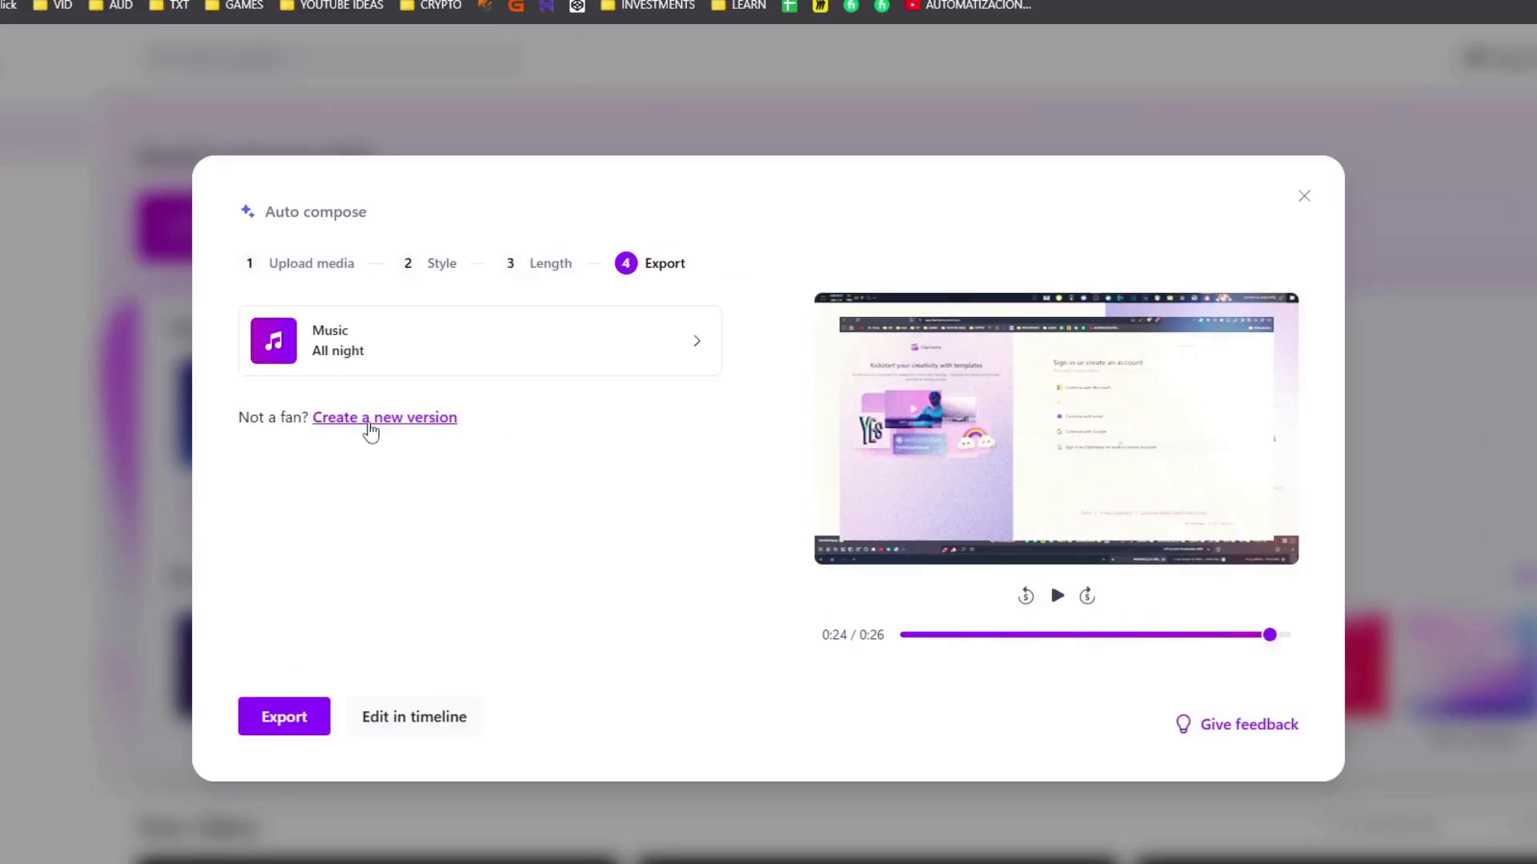
Step: Create a new version of the composed video, revisiting its style choice, and export it
{"action": "left_click", "coordinate": [436, 421]}
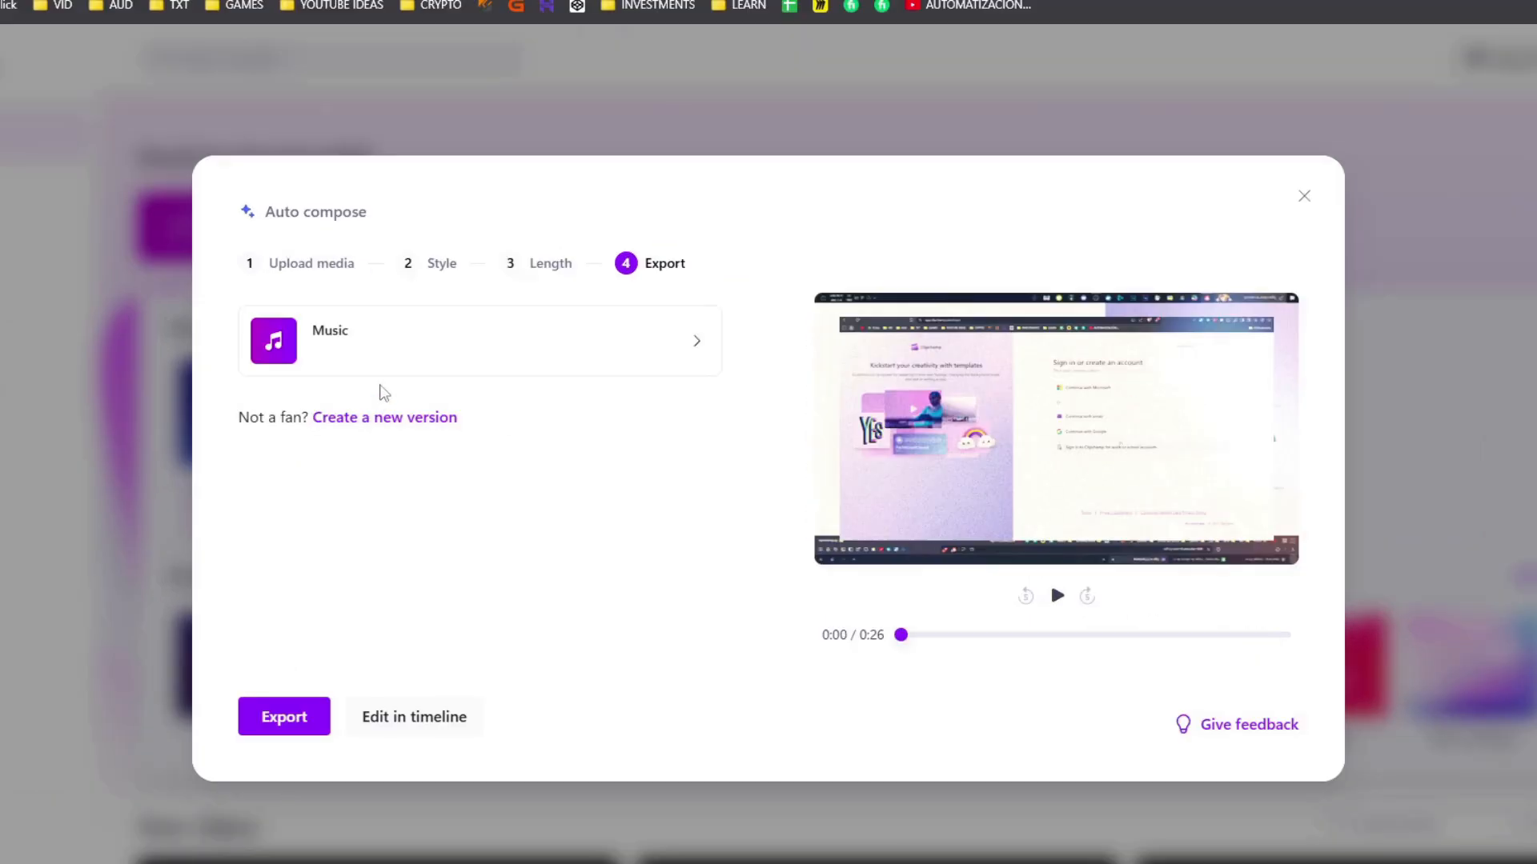
{"action": "left_click", "coordinate": [440, 264]}
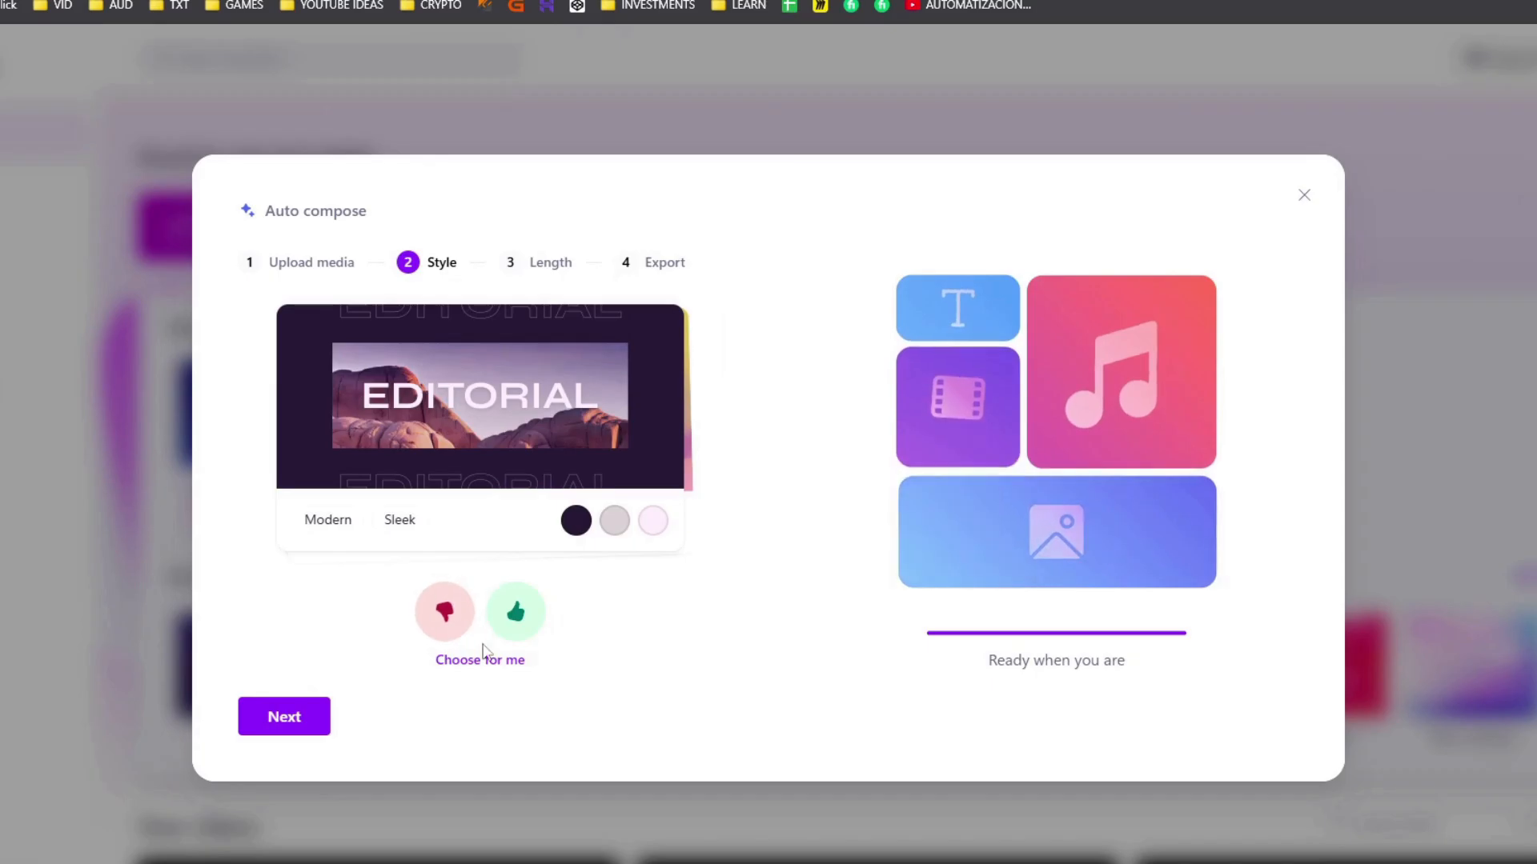
{"action": "left_click", "coordinate": [515, 613]}
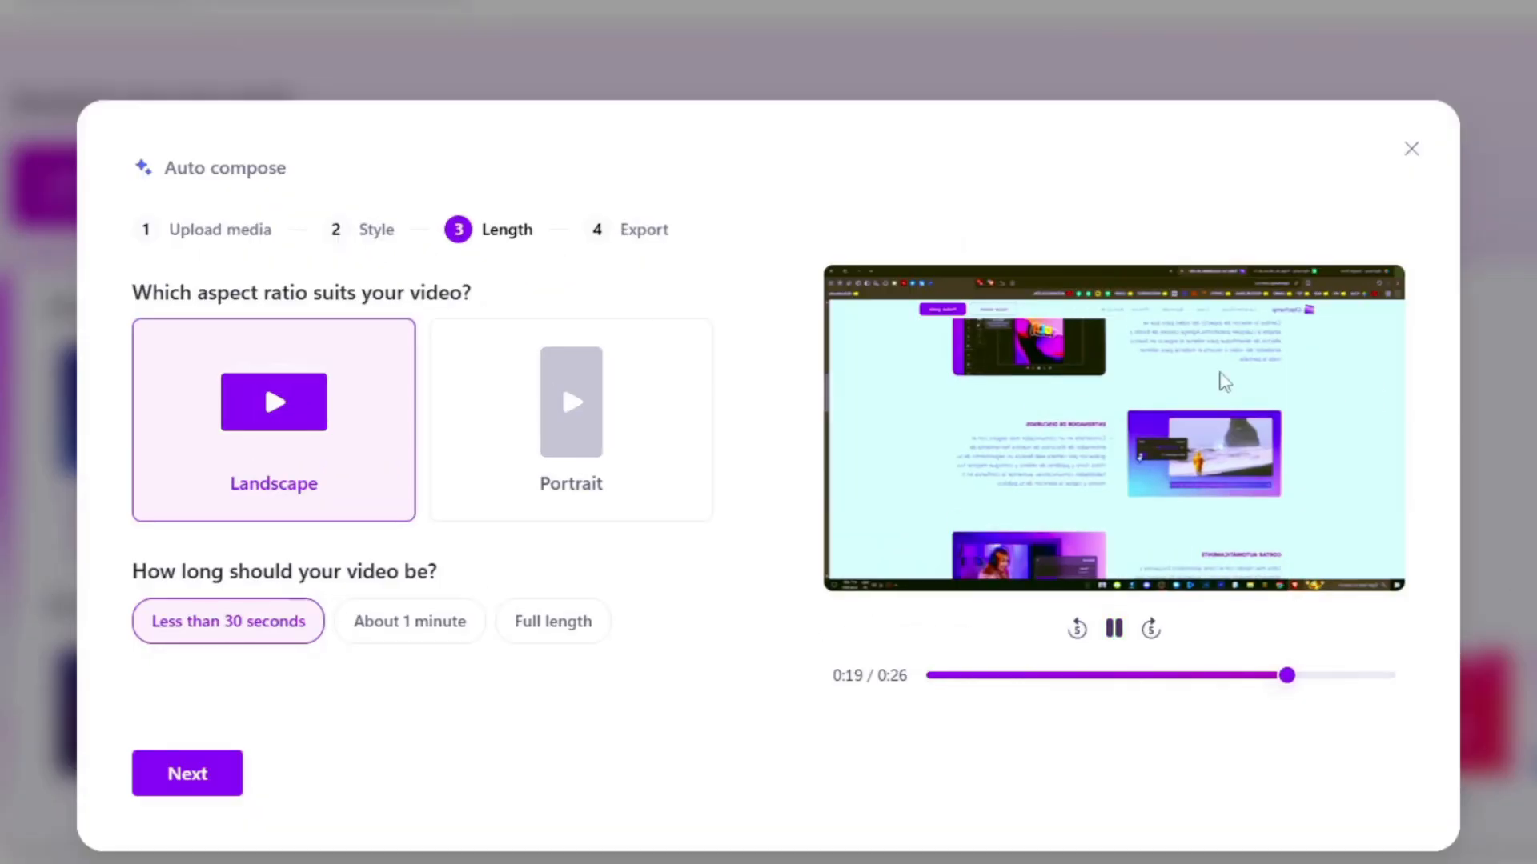
{"action": "left_click", "coordinate": [627, 236]}
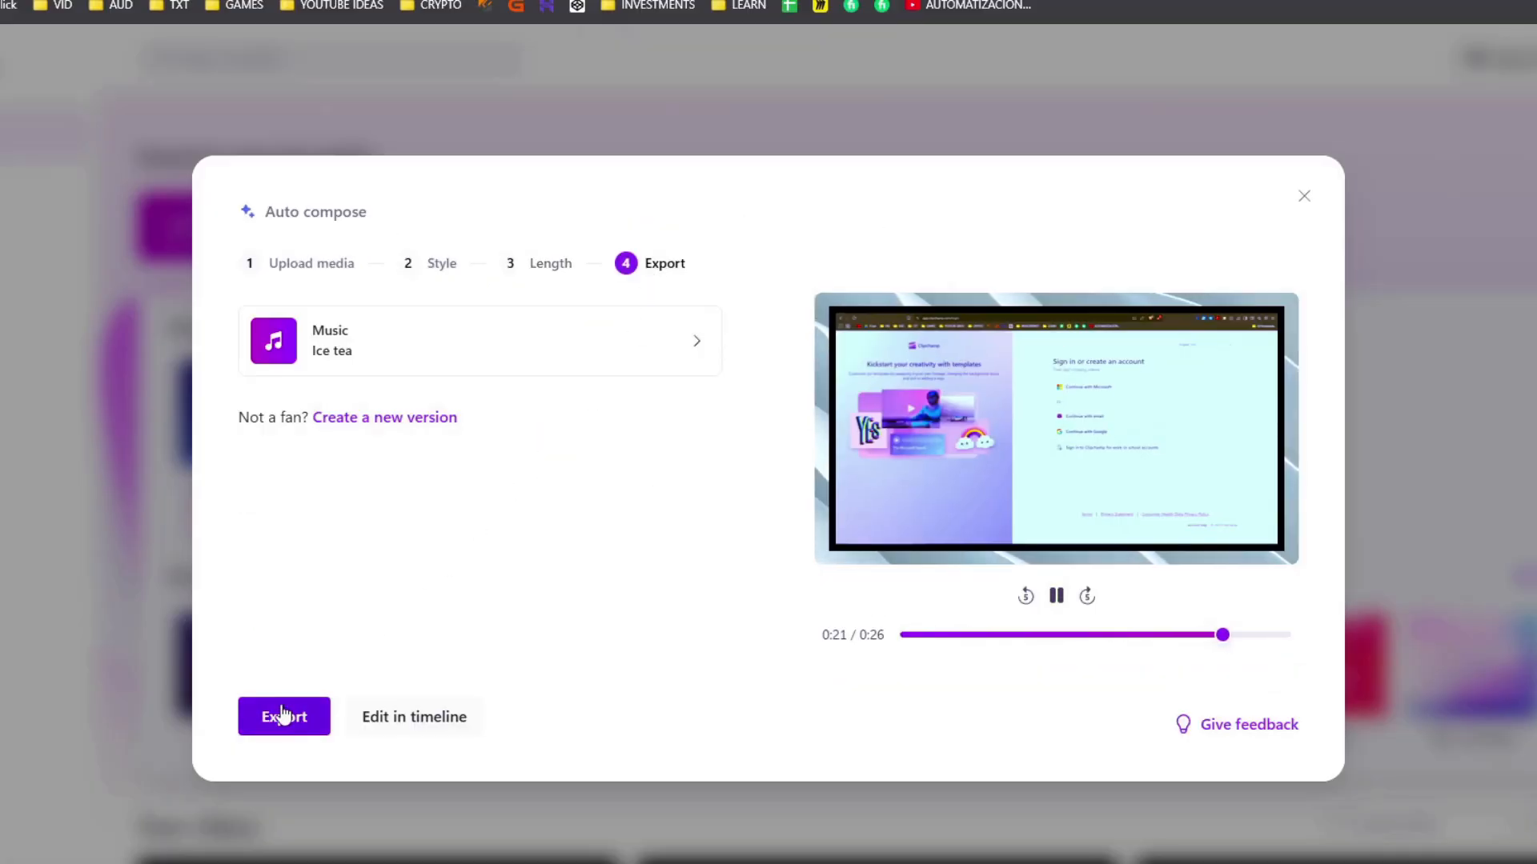
{"action": "left_click", "coordinate": [284, 716]}
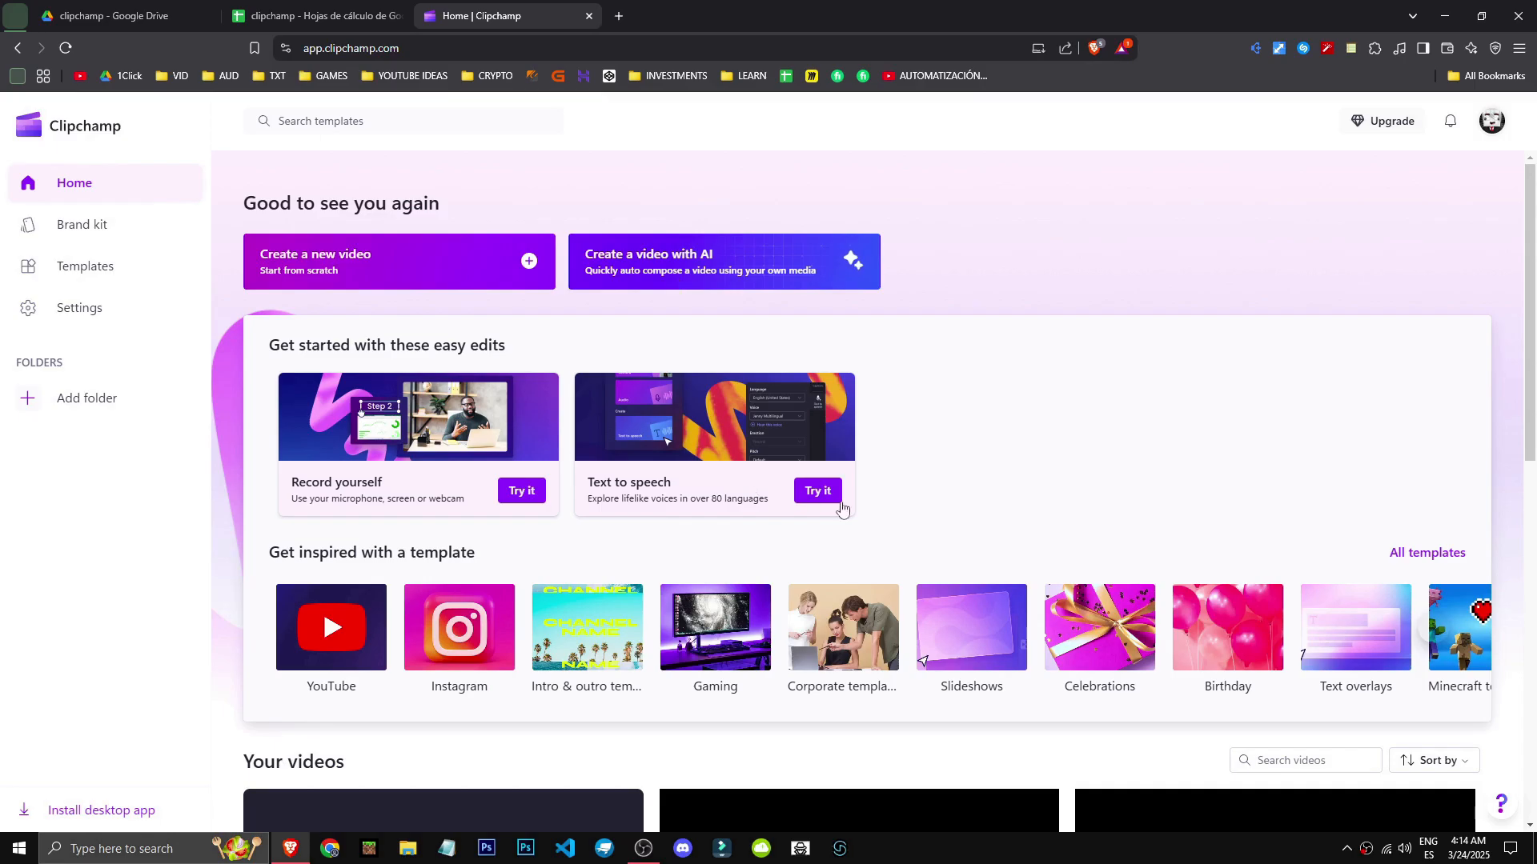
Step: Start a text-to-speech clip in a new video and enter "hello, have a good day" as its text
{"action": "left_click", "coordinate": [819, 493]}
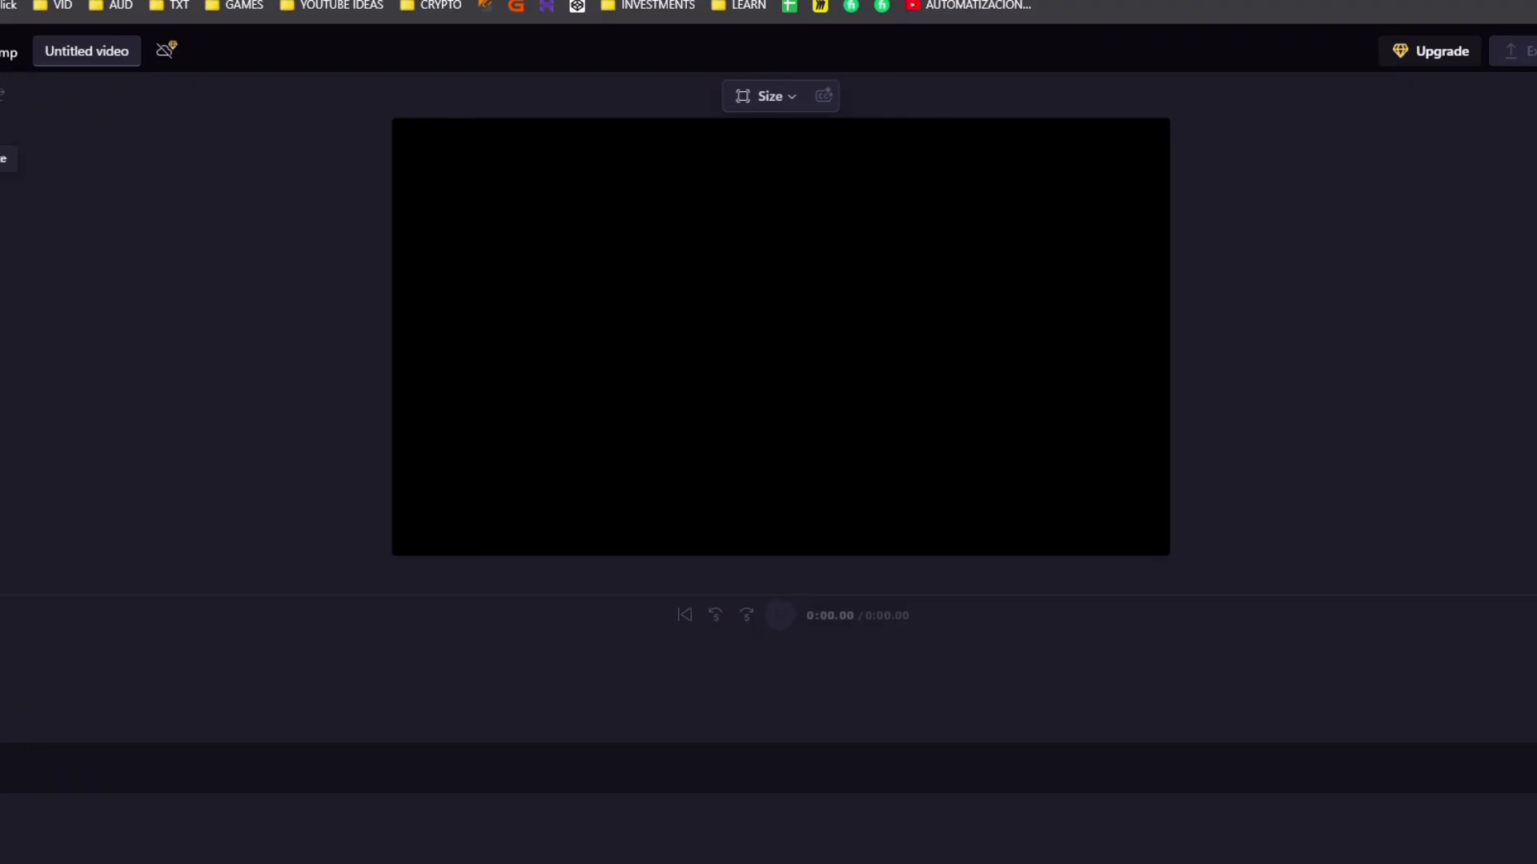
{"action": "left_click", "coordinate": [142, 636]}
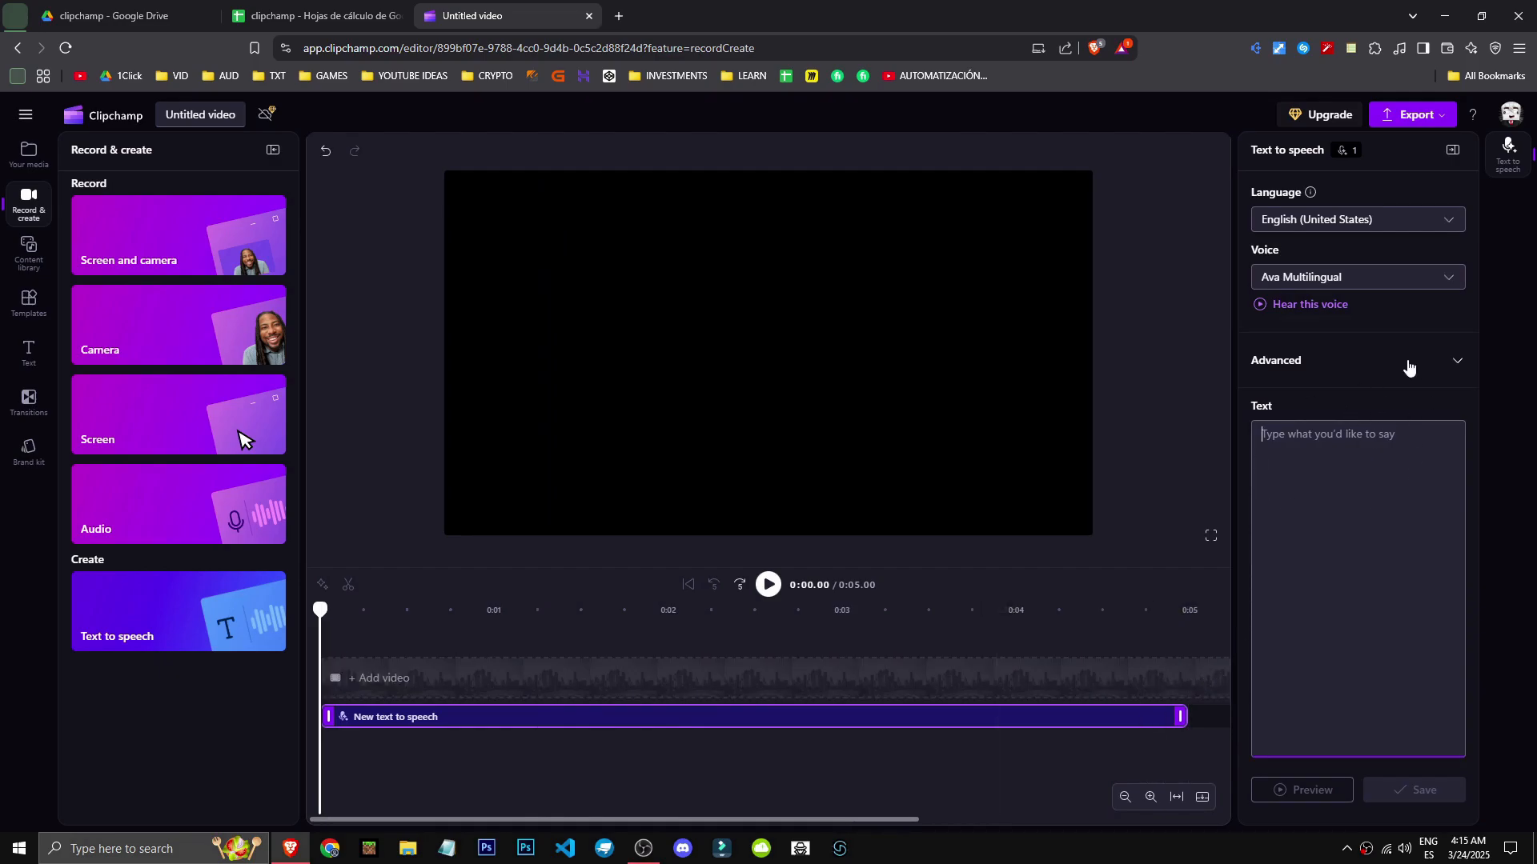
{"action": "type", "text": "hello, have a good day"}
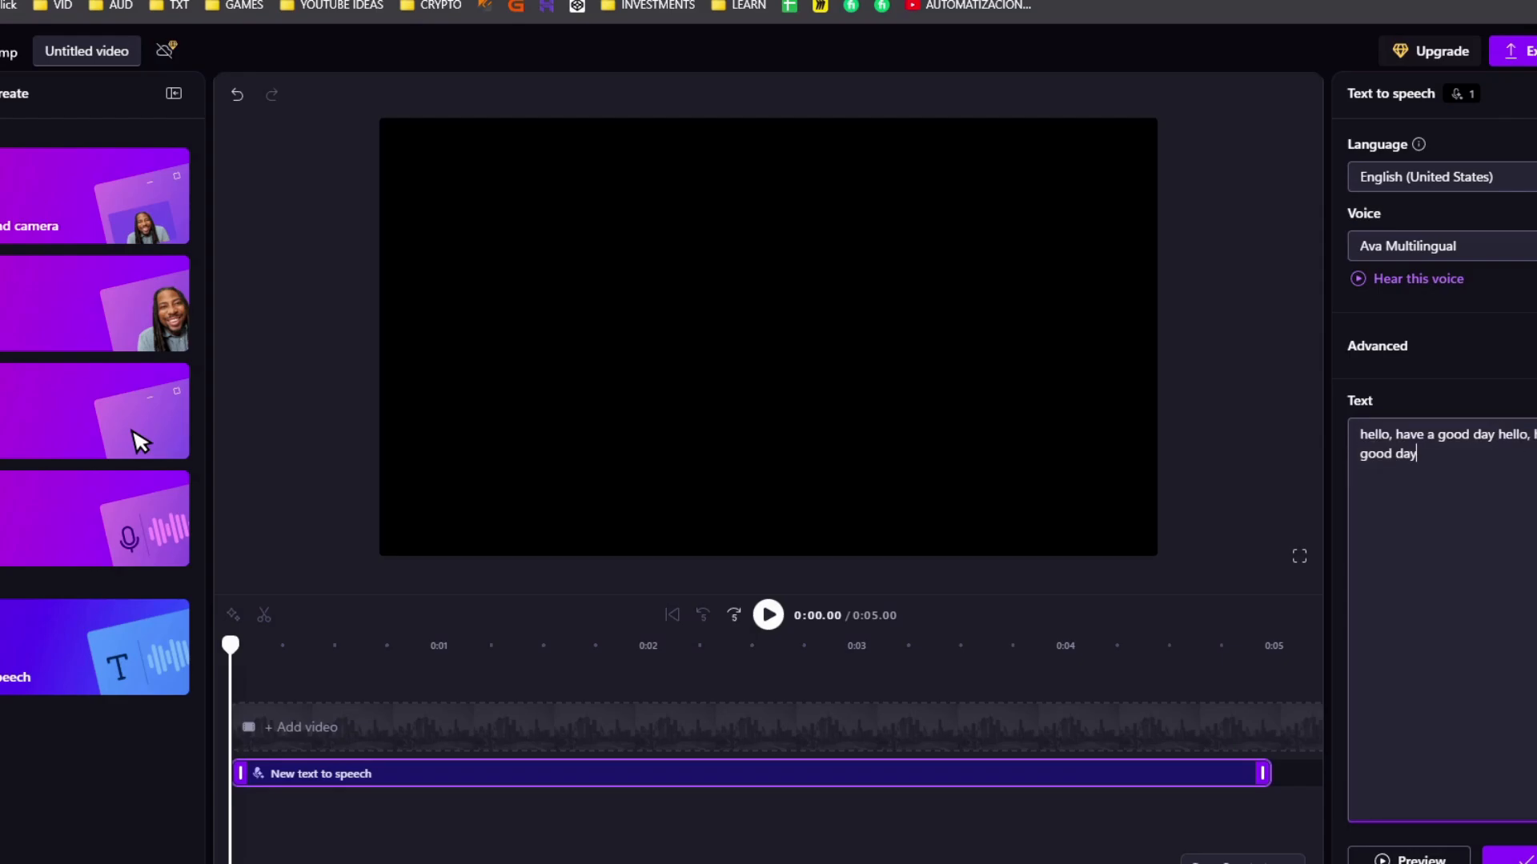
Step: Fill the speech text with repeated copies of the phrase up to the 7650-character limit, trimming the excess characters
{"action": "key", "text": "ctrl+v"}
{"action": "key", "text": "ctrl+v"}
{"action": "key", "text": "ctrl+v"}
{"action": "key", "text": "ctrl+v"}
{"action": "key", "text": "ctrl+v"}
{"action": "key", "text": "ctrl+v"}
{"action": "key", "text": "ctrl+v"}
{"action": "key", "text": "ctrl+v"}
{"action": "key", "text": "ctrl+v"}
{"action": "key", "text": "ctrl+v"}
{"action": "key", "text": "ctrl+v"}
{"action": "key", "text": "ctrl+v"}
{"action": "key", "text": "ctrl+v"}
{"action": "key", "text": "ctrl+v"}
{"action": "key", "text": "ctrl+v"}
{"action": "key", "text": "ctrl+v"}
{"action": "key", "text": "ctrl+v"}
{"action": "key", "text": "ctrl+v"}
{"action": "key", "text": "ctrl+v"}
{"action": "key", "text": "ctrl+v"}
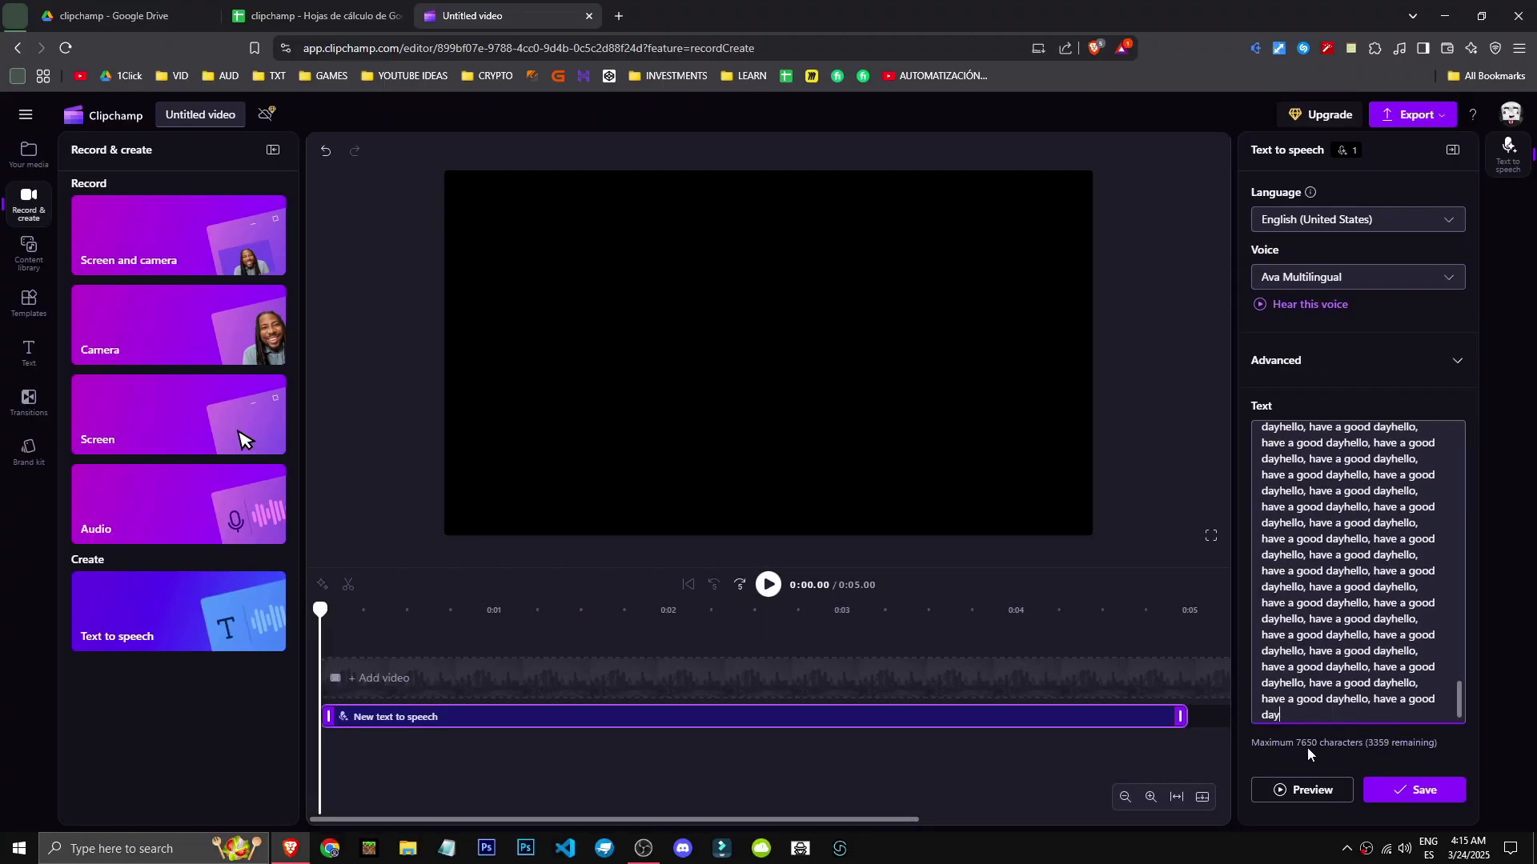
{"action": "key", "text": "ctrl+v"}
{"action": "key", "text": "ctrl+v"}
{"action": "key", "text": "ctrl+v"}
{"action": "key", "text": "ctrl+v"}
{"action": "key", "text": "ctrl+v"}
{"action": "key", "text": "ctrl+v"}
{"action": "key", "text": "ctrl+v"}
{"action": "key", "text": "ctrl+v"}
{"action": "key", "text": "ctrl+v"}
{"action": "key", "text": "ctrl+v"}
{"action": "key", "text": "ctrl+v"}
{"action": "key", "text": "ctrl+v"}
{"action": "key", "text": "ctrl+v"}
{"action": "key", "text": "ctrl+v"}
{"action": "key", "text": "ctrl+v"}
{"action": "key", "text": "ctrl+v"}
{"action": "key", "text": "ctrl+v"}
{"action": "key", "text": "ctrl+v"}
{"action": "key", "text": "ctrl+v"}
{"action": "key", "text": "ctrl+v"}
{"action": "key", "text": "ctrl+v"}
{"action": "key", "text": "ctrl+v"}
{"action": "key", "text": "ctrl+v"}
{"action": "key", "text": "ctrl+v"}
{"action": "key", "text": "ctrl+v"}
{"action": "key", "text": "ctrl+v"}
{"action": "key", "text": "ctrl+v"}
{"action": "key", "text": "ctrl+v"}
{"action": "key", "text": "ctrl+v"}
{"action": "key", "text": "ctrl+v"}
{"action": "key", "text": "ctrl+v"}
{"action": "key", "text": "ctrl+v"}
{"action": "key", "text": "ctrl+v"}
{"action": "key", "text": "ctrl+v"}
{"action": "key", "text": "ctrl+v"}
{"action": "key", "text": "ctrl+v"}
{"action": "key", "text": "ctrl+v"}
{"action": "key", "text": "ctrl+v"}
{"action": "key", "text": "ctrl+v"}
{"action": "key", "text": "ctrl+v"}
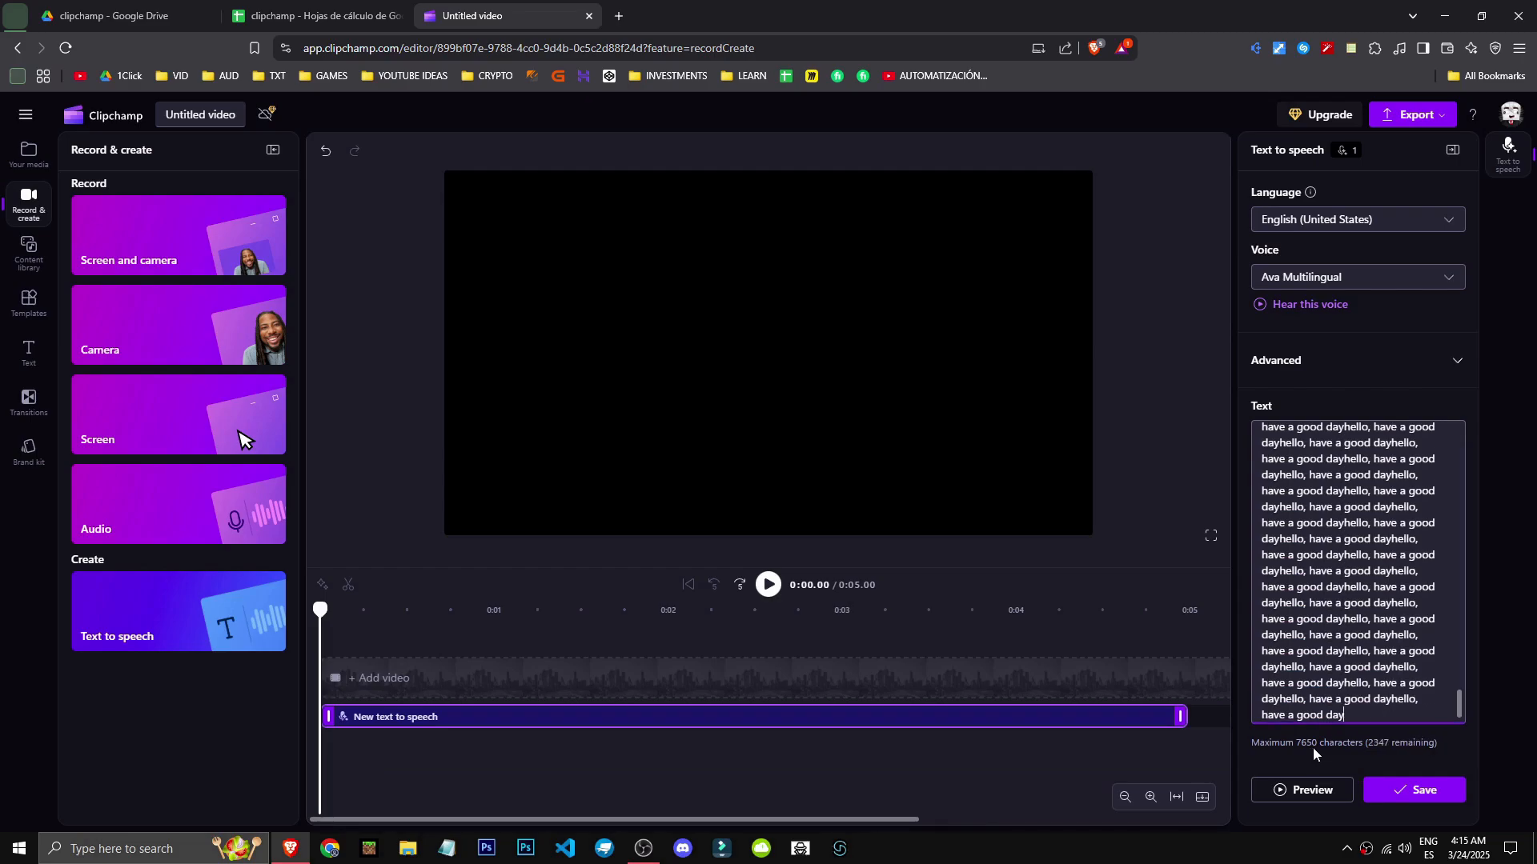
{"action": "key", "text": "ctrl+v"}
{"action": "key", "text": "ctrl+v"}
{"action": "key", "text": "ctrl+v"}
{"action": "key", "text": "ctrl+v"}
{"action": "key", "text": "ctrl+v"}
{"action": "key", "text": "ctrl+v"}
{"action": "key", "text": "ctrl+v"}
{"action": "key", "text": "ctrl+v"}
{"action": "key", "text": "ctrl+v"}
{"action": "key", "text": "ctrl+v"}
{"action": "key", "text": "ctrl+v"}
{"action": "key", "text": "ctrl+v"}
{"action": "key", "text": "ctrl+v"}
{"action": "key", "text": "ctrl+v"}
{"action": "key", "text": "ctrl+v"}
{"action": "key", "text": "ctrl+v"}
{"action": "key", "text": "ctrl+v"}
{"action": "key", "text": "ctrl+v"}
{"action": "key", "text": "ctrl+v"}
{"action": "key", "text": "ctrl+v"}
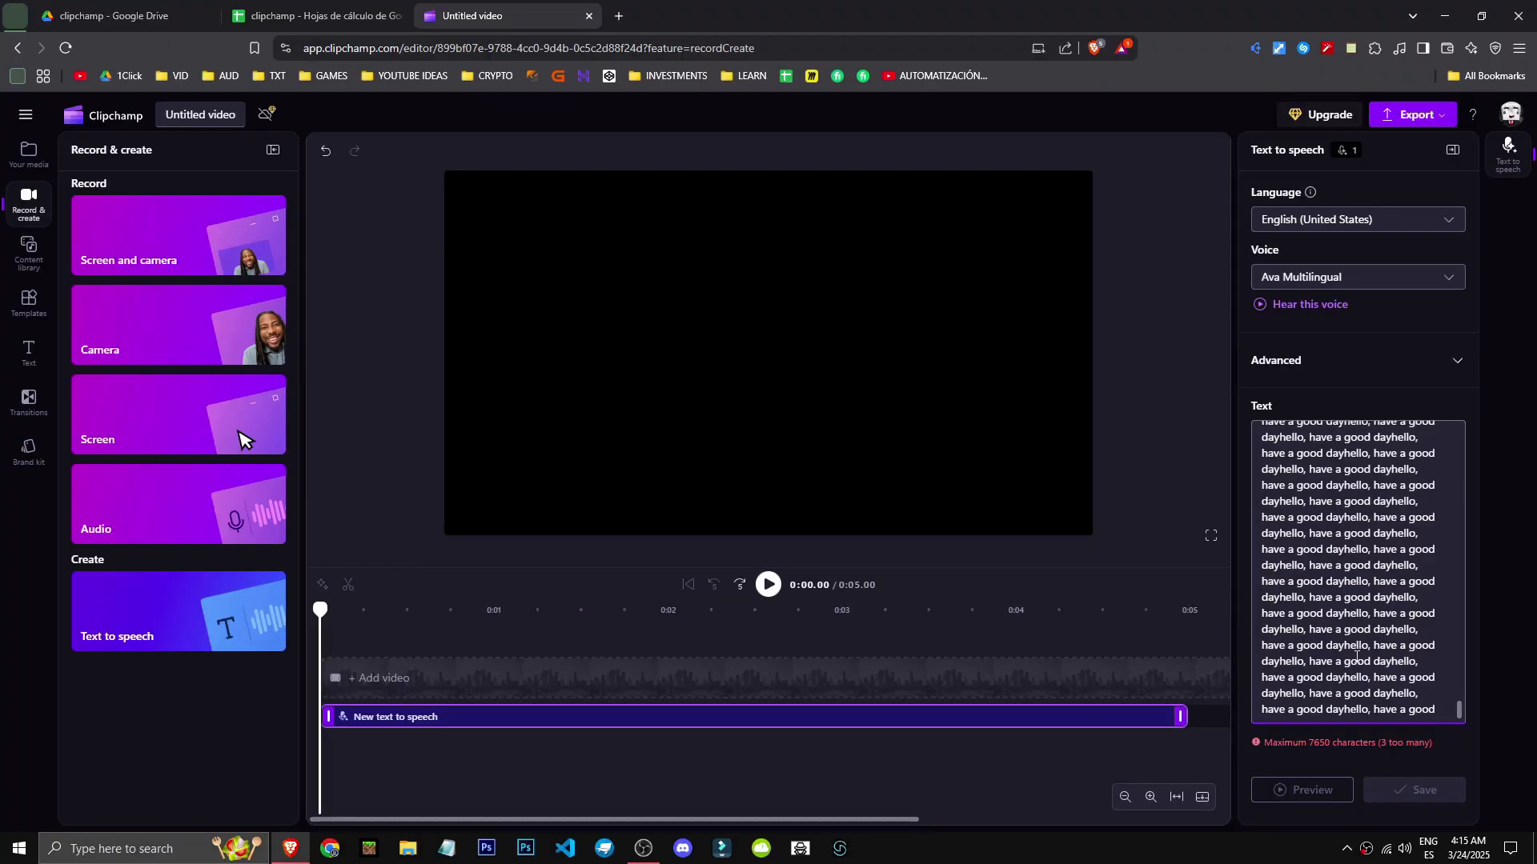
{"action": "key", "text": "BackSpace"}
{"action": "key", "text": "BackSpace"}
{"action": "key", "text": "BackSpace"}
{"action": "key", "text": "BackSpace"}
{"action": "key", "text": "BackSpace"}
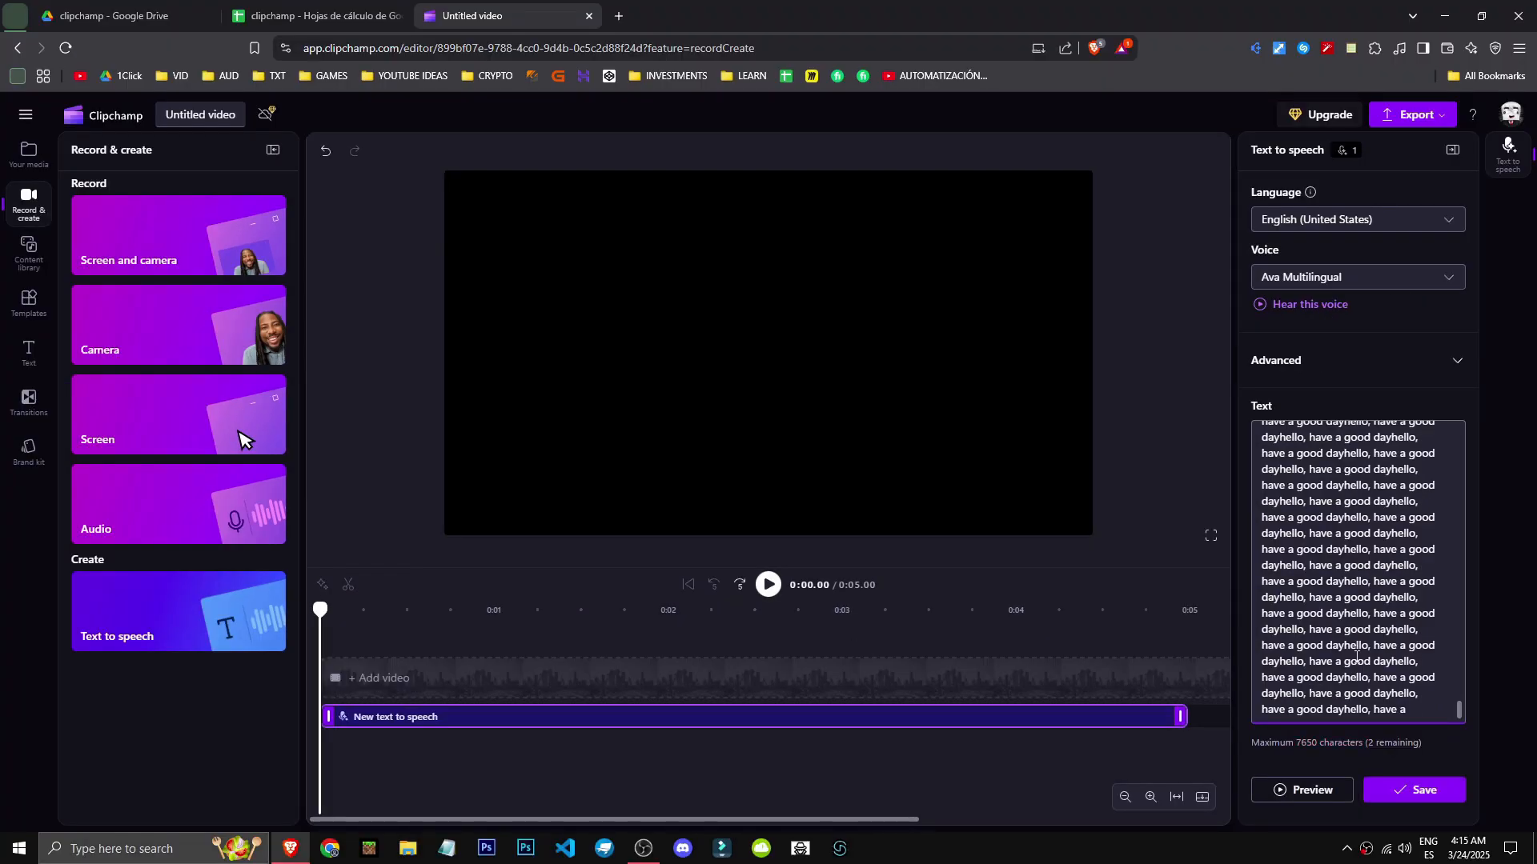
Step: Set the speech to English (United States) with the Brandon Multilingual voice, and review the advanced vocal pitch and pace options
{"action": "left_click", "coordinate": [1382, 228]}
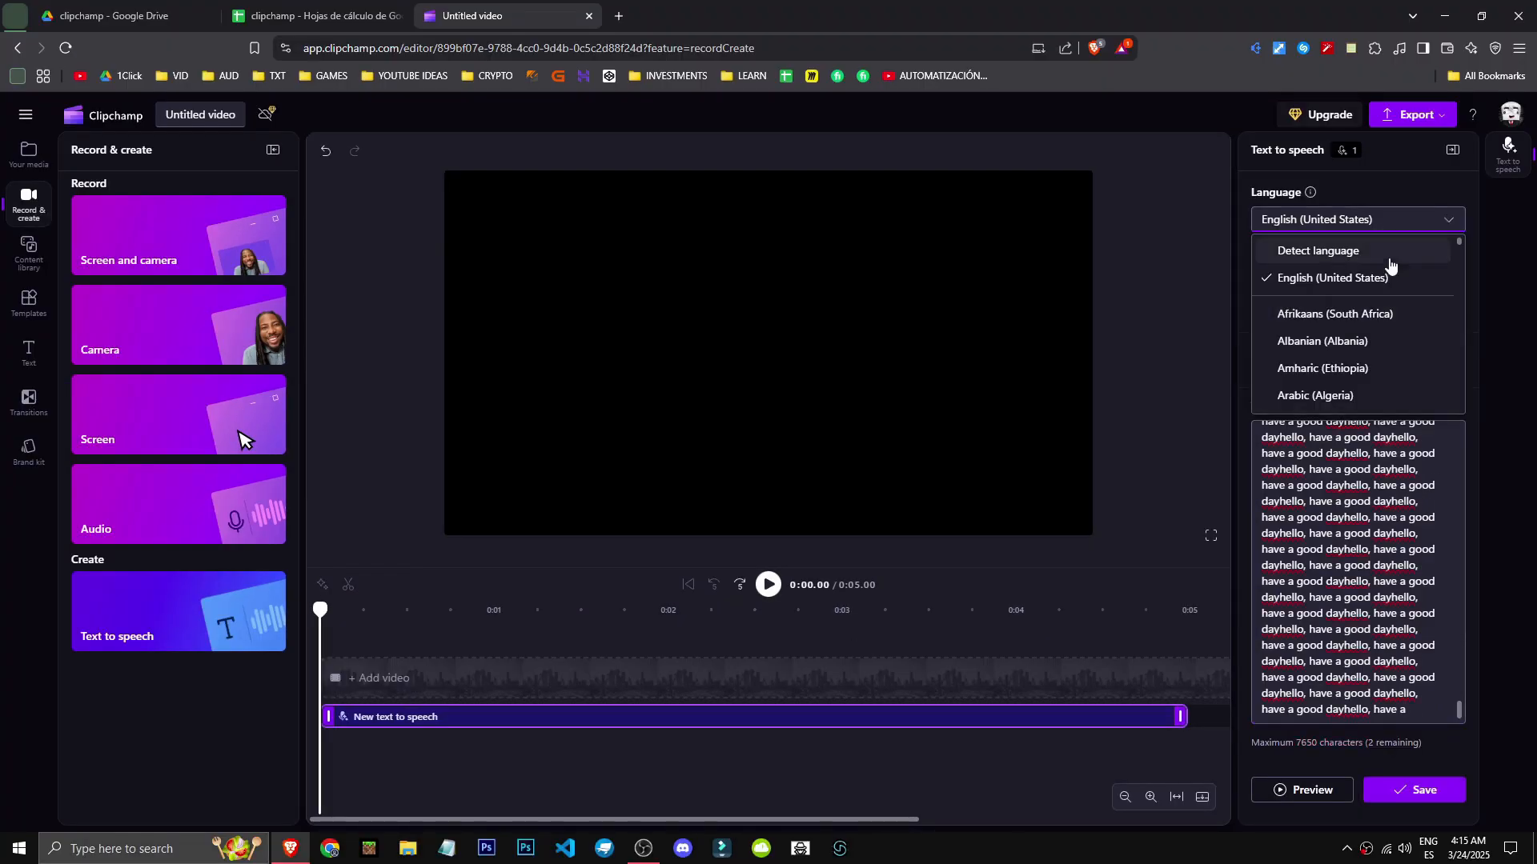
{"action": "left_click", "coordinate": [1368, 289]}
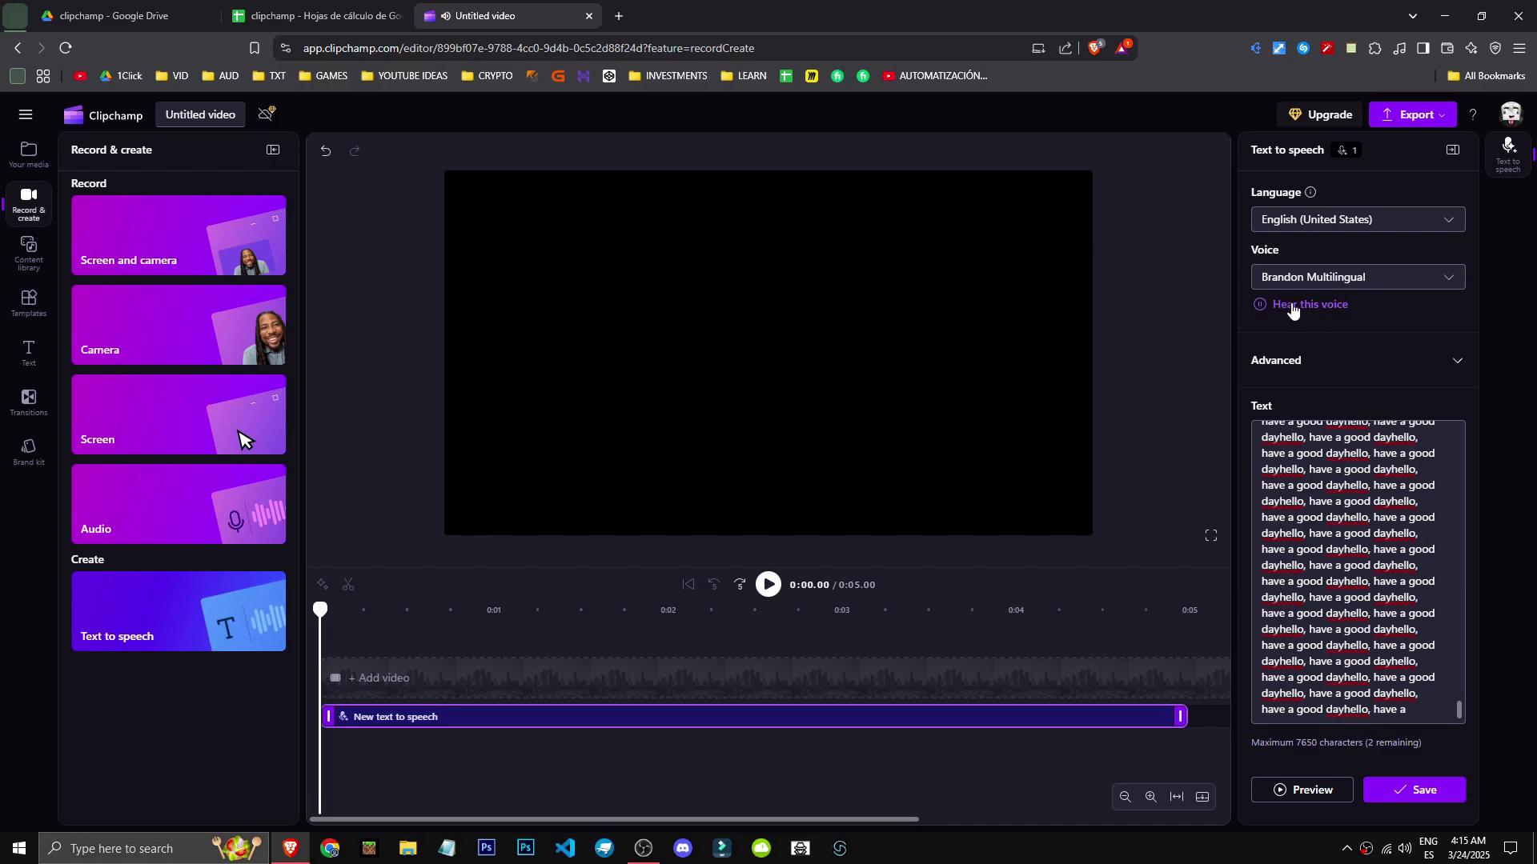
{"action": "left_click", "coordinate": [1398, 377]}
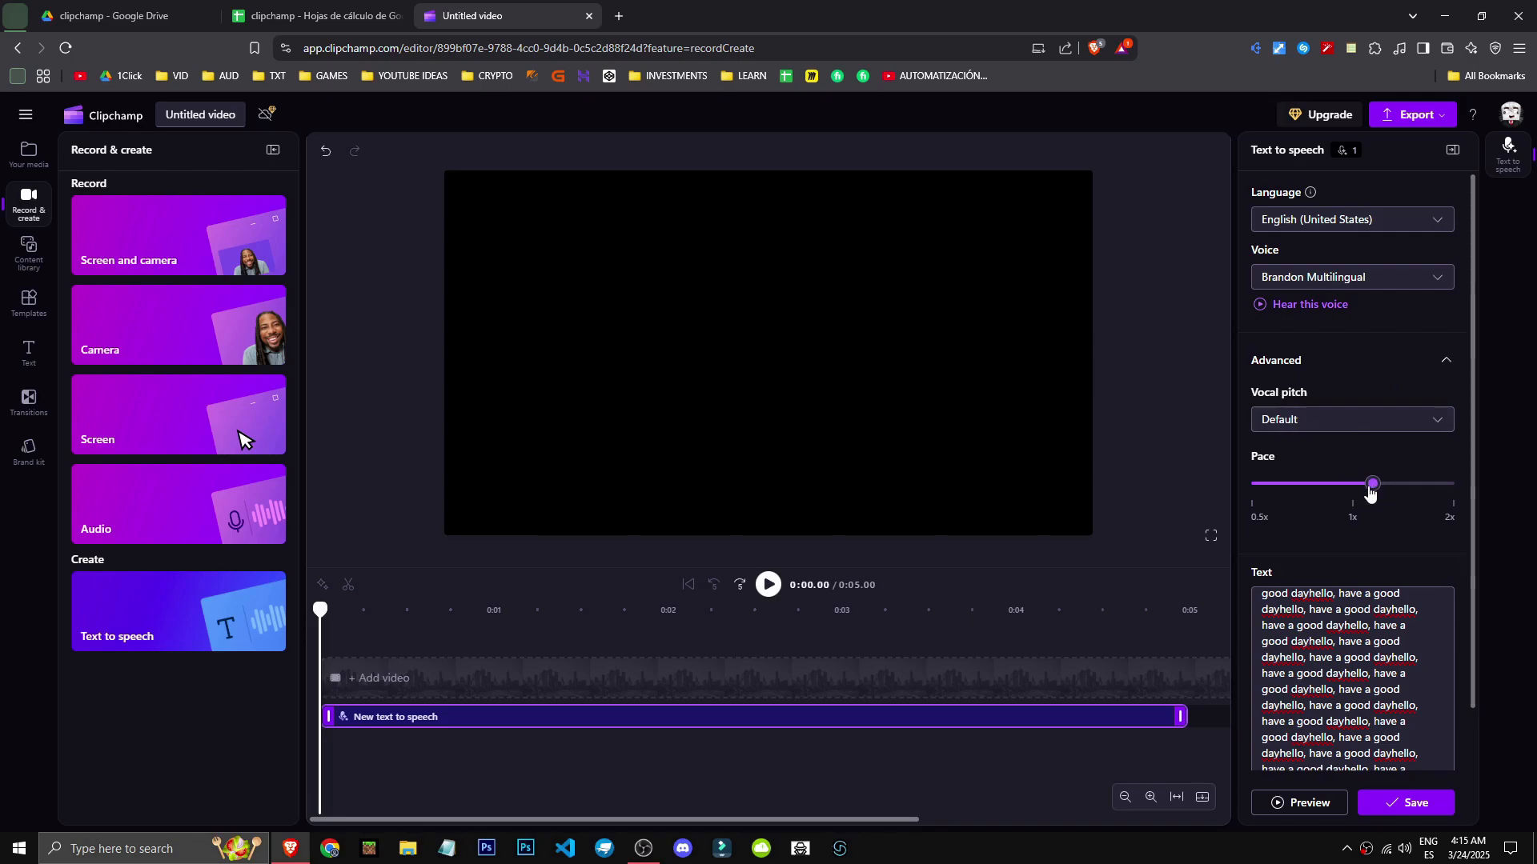
{"action": "left_click", "coordinate": [1345, 422]}
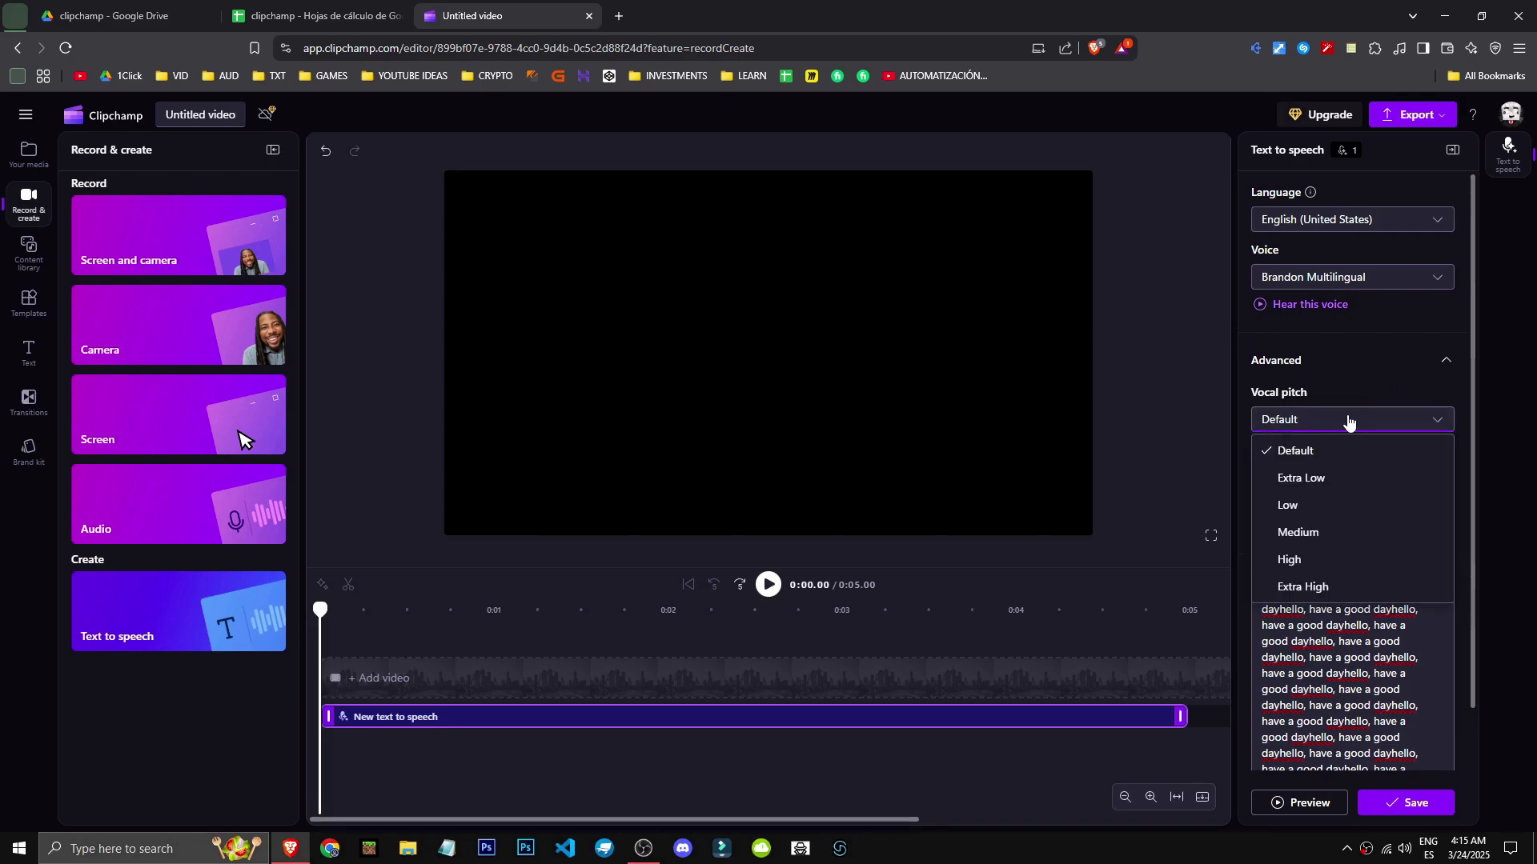
{"action": "left_click", "coordinate": [1382, 369]}
{"action": "left_click", "coordinate": [1382, 367]}
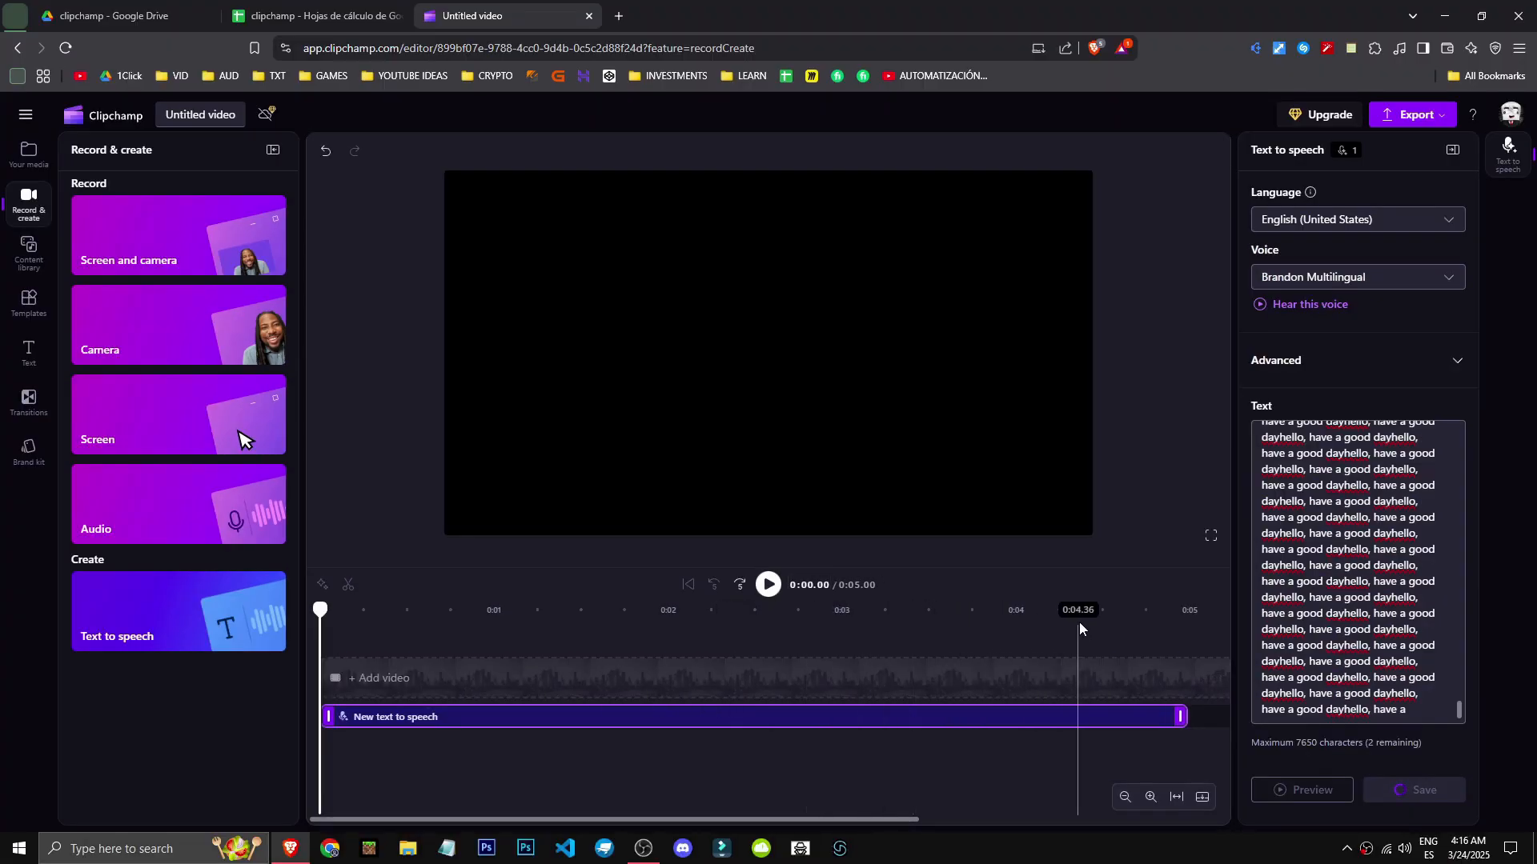
Step: Check the system clock while the speech generates, and play the speech clip from the start
{"action": "left_click", "coordinate": [1468, 849]}
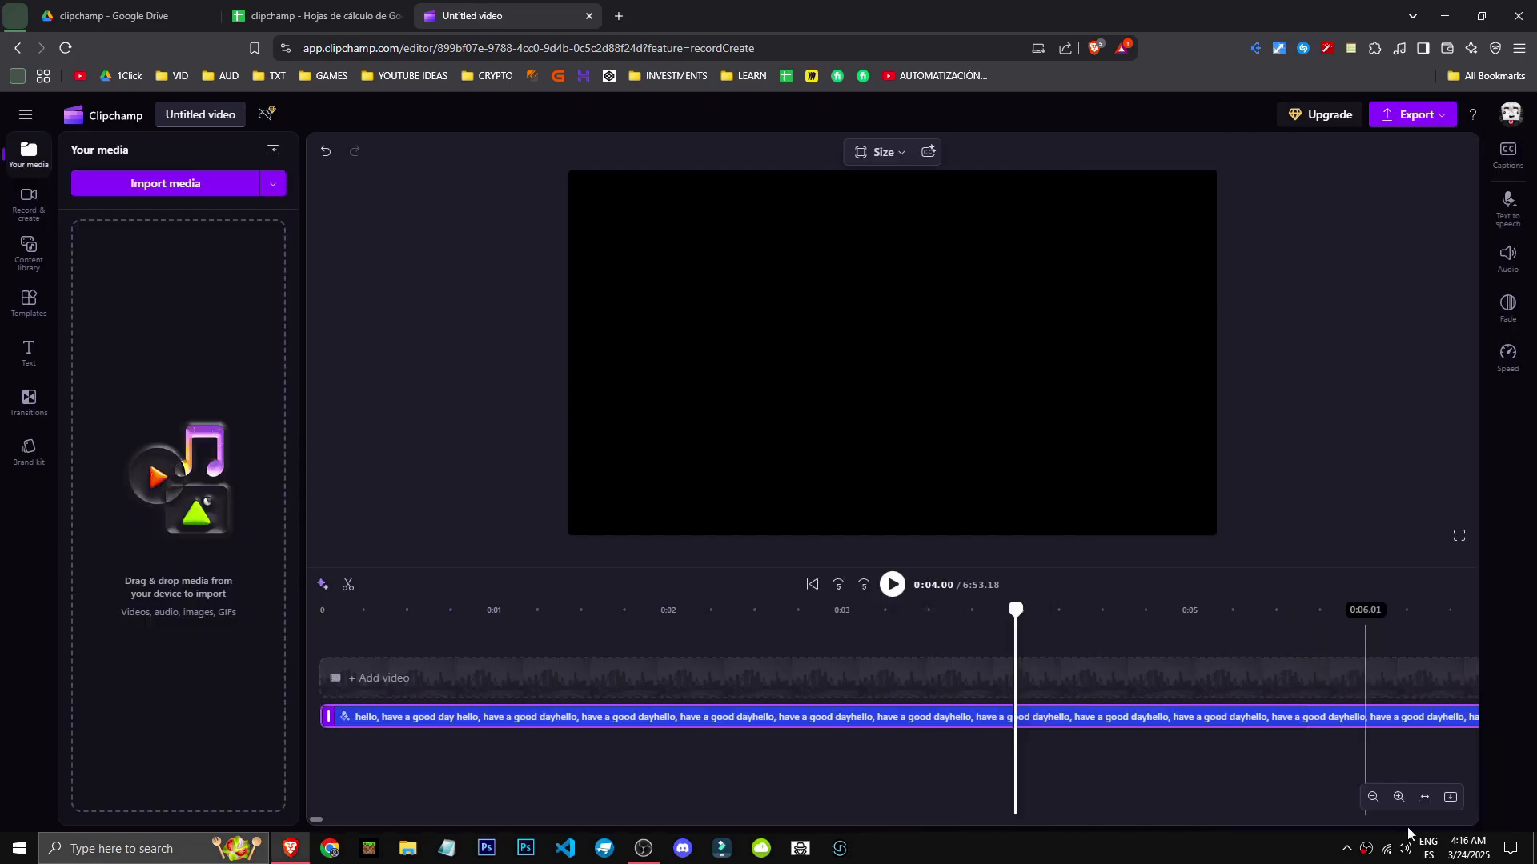
{"action": "left_click", "coordinate": [1469, 849]}
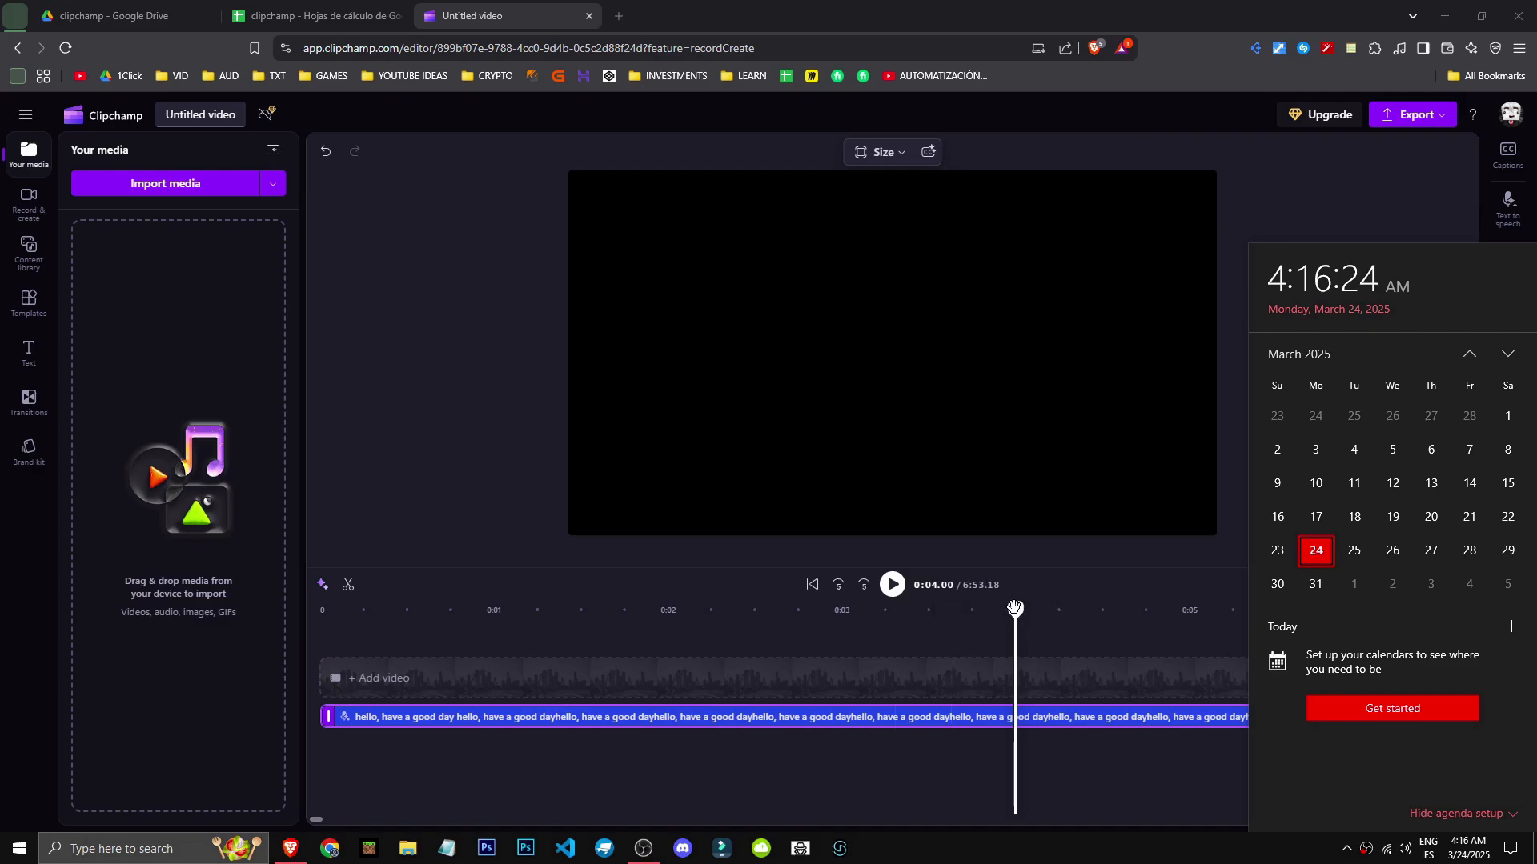
{"action": "left_click_drag", "start_coordinate": [1014, 608], "coordinate": [250, 656]}
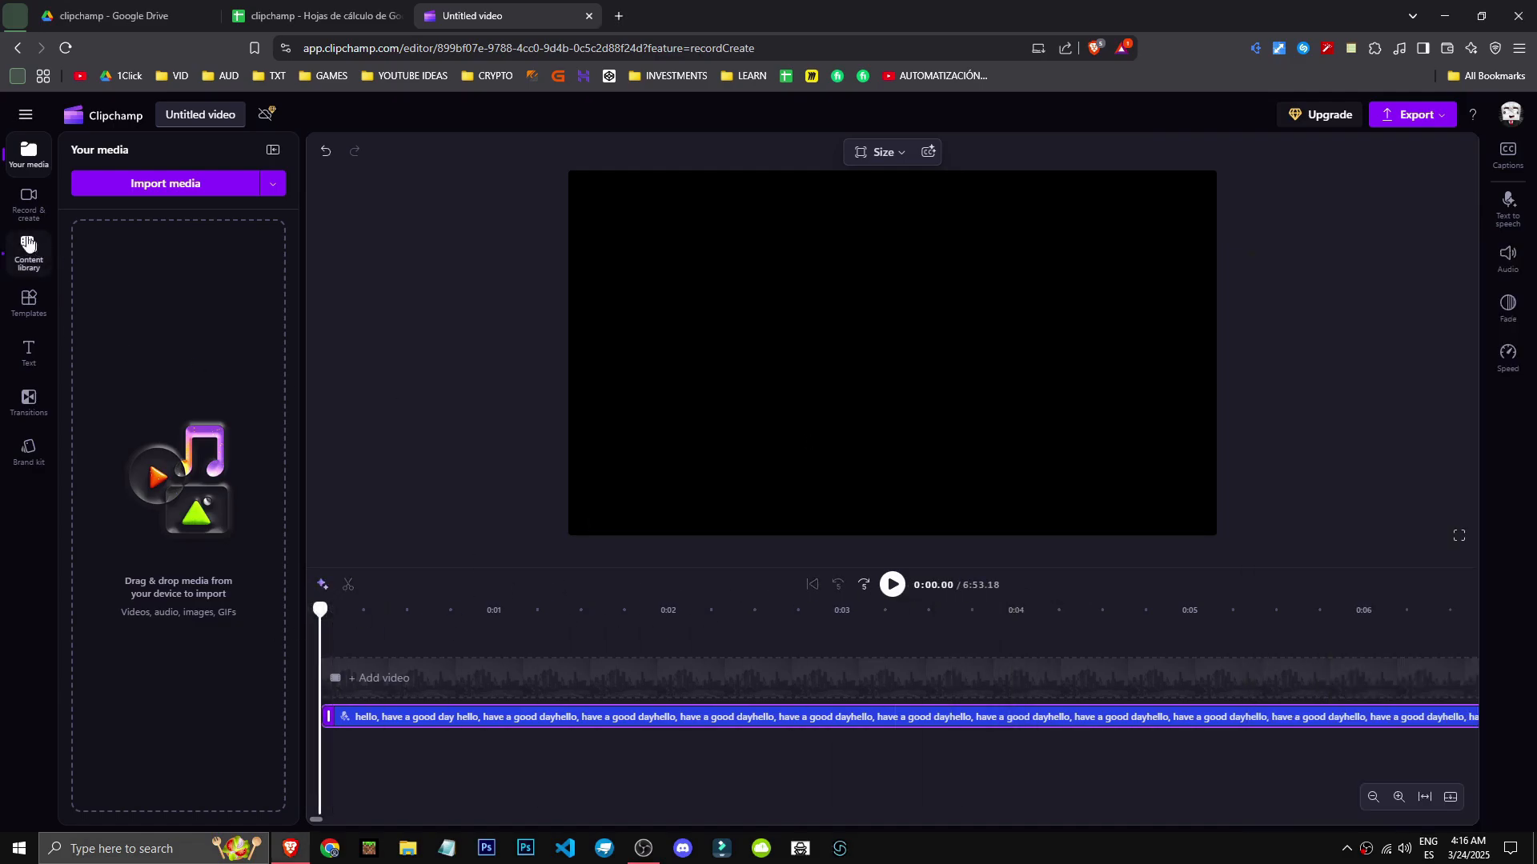
{"action": "left_click", "coordinate": [29, 204]}
{"action": "left_click", "coordinate": [893, 585]}
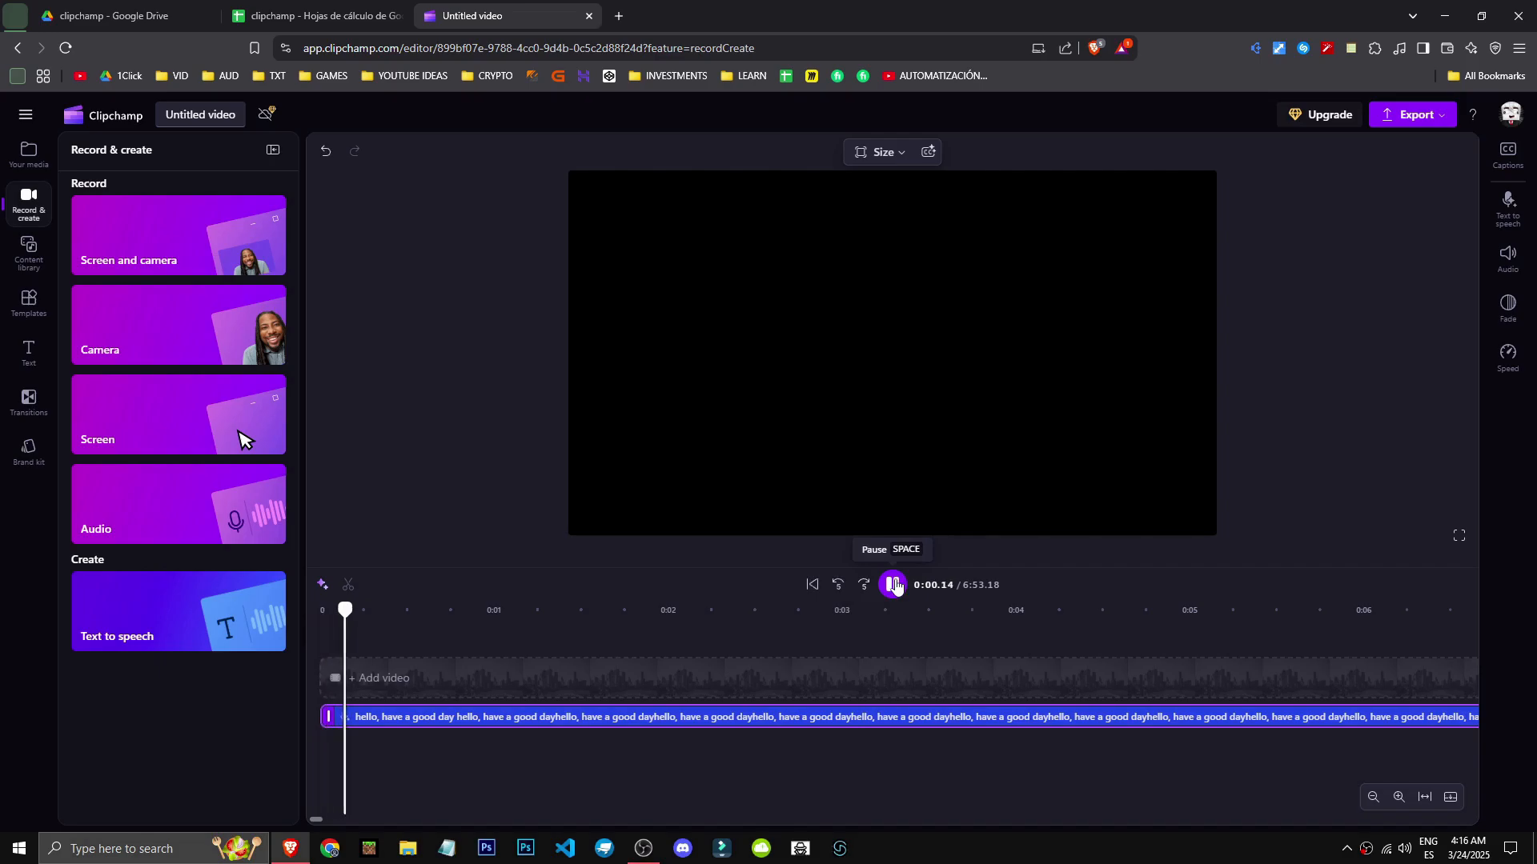
{"action": "left_click", "coordinate": [894, 591]}
{"action": "left_click", "coordinate": [893, 586]}
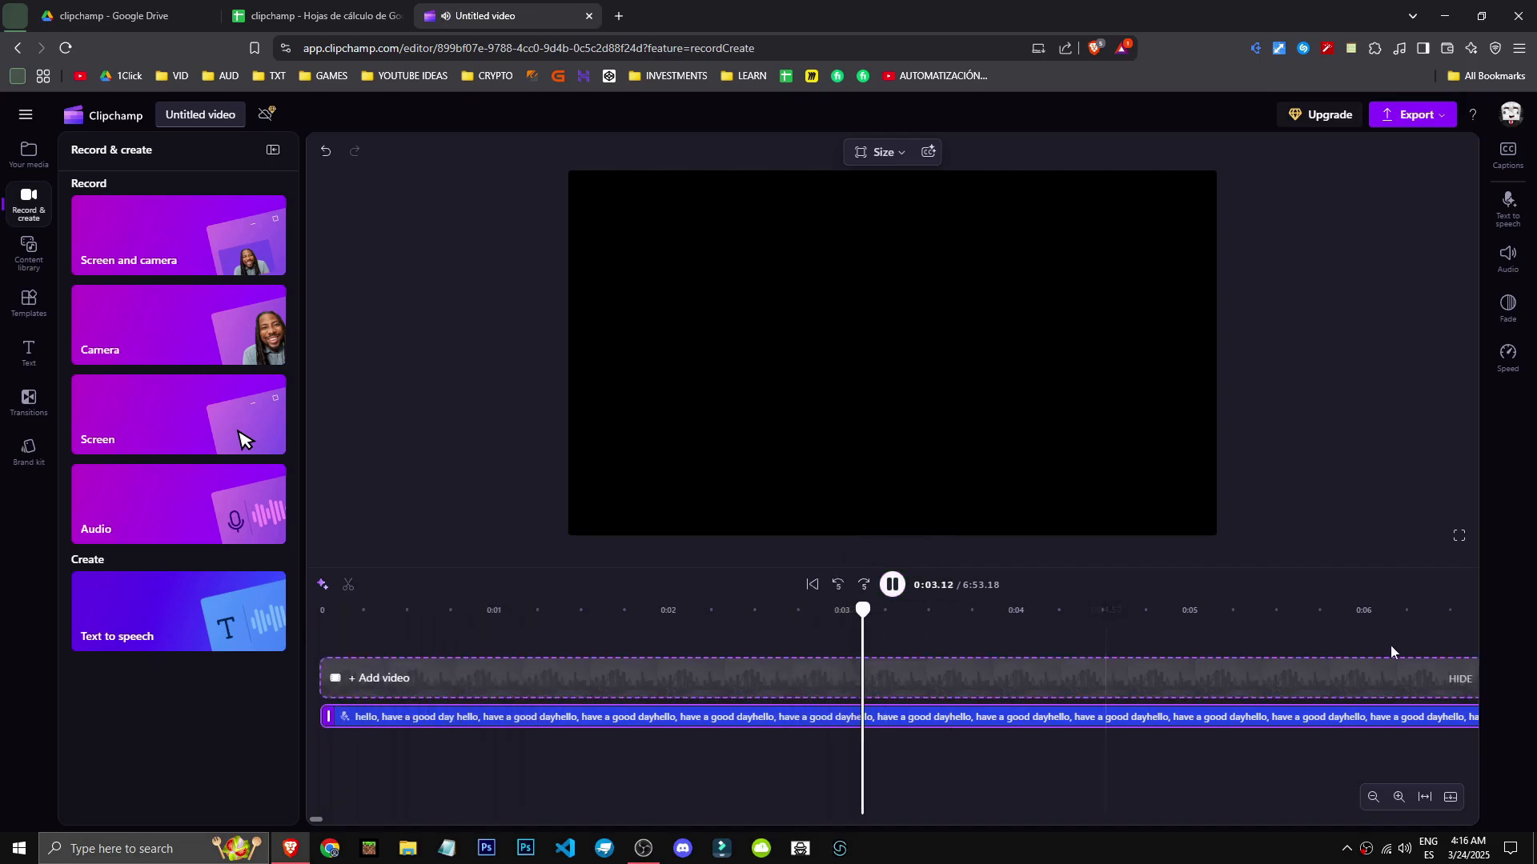
Step: Stop the voice-over playback and delete the text-to-speech clip from the timeline
{"action": "left_click", "coordinate": [1373, 797]}
{"action": "left_click", "coordinate": [1374, 805]}
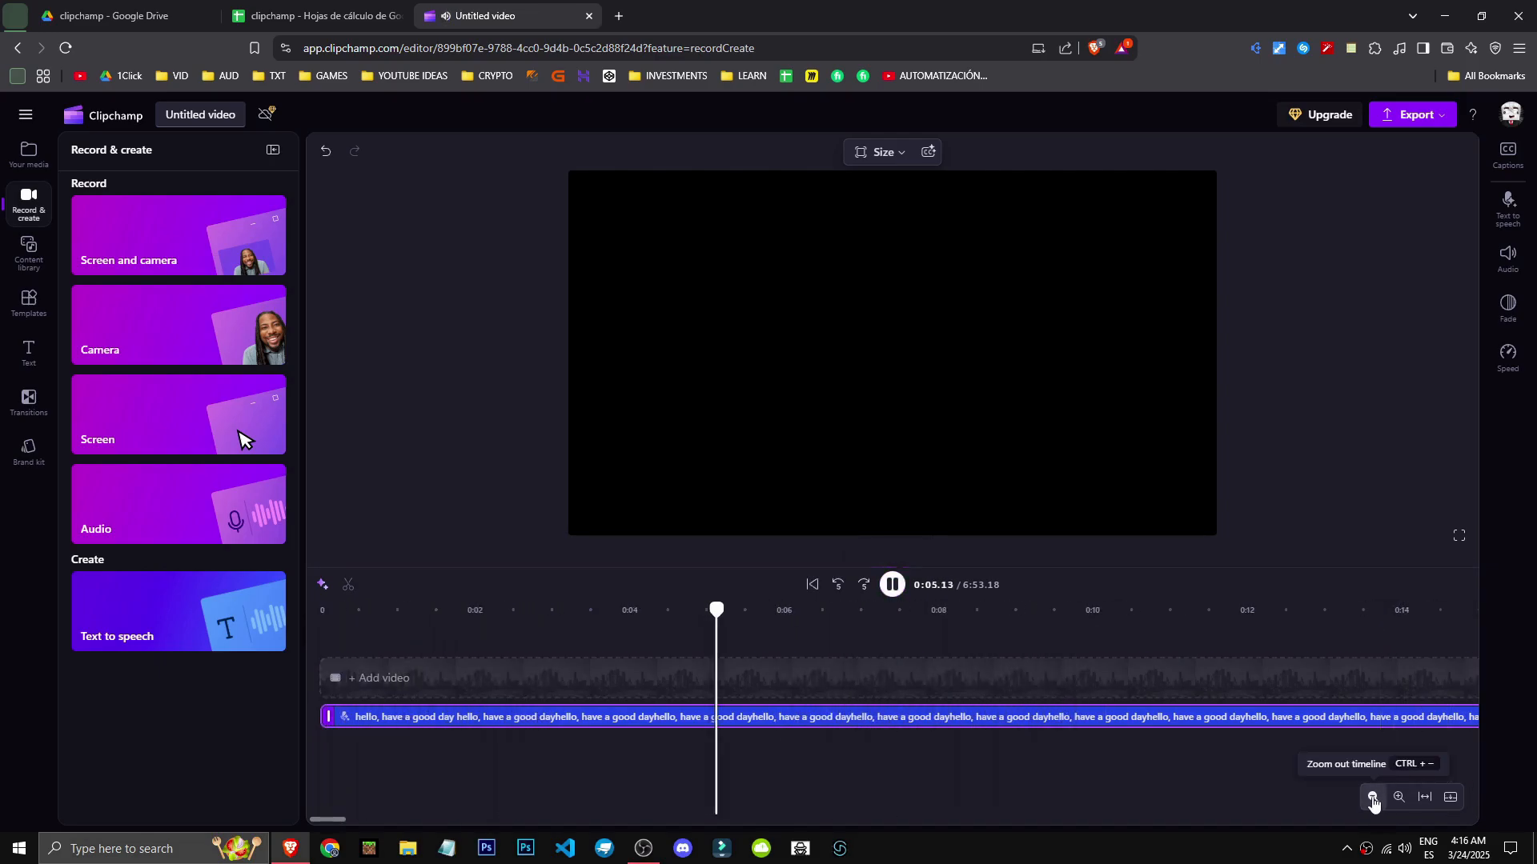
{"action": "left_click", "coordinate": [1374, 805]}
{"action": "left_click", "coordinate": [1374, 806]}
{"action": "left_click", "coordinate": [1374, 805]}
{"action": "key", "text": "space"}
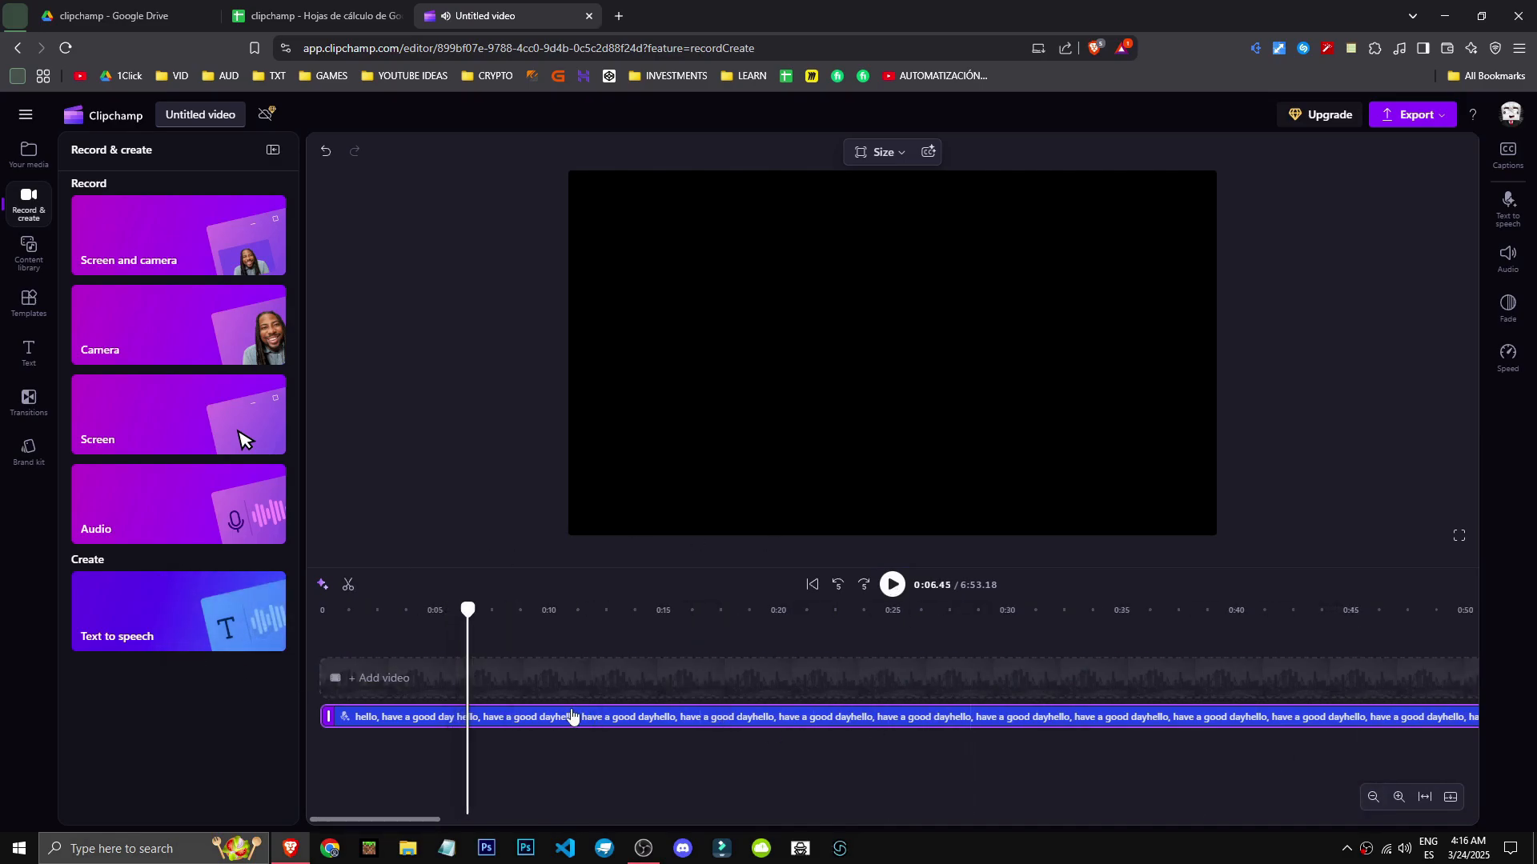
{"action": "key", "text": "Delete"}
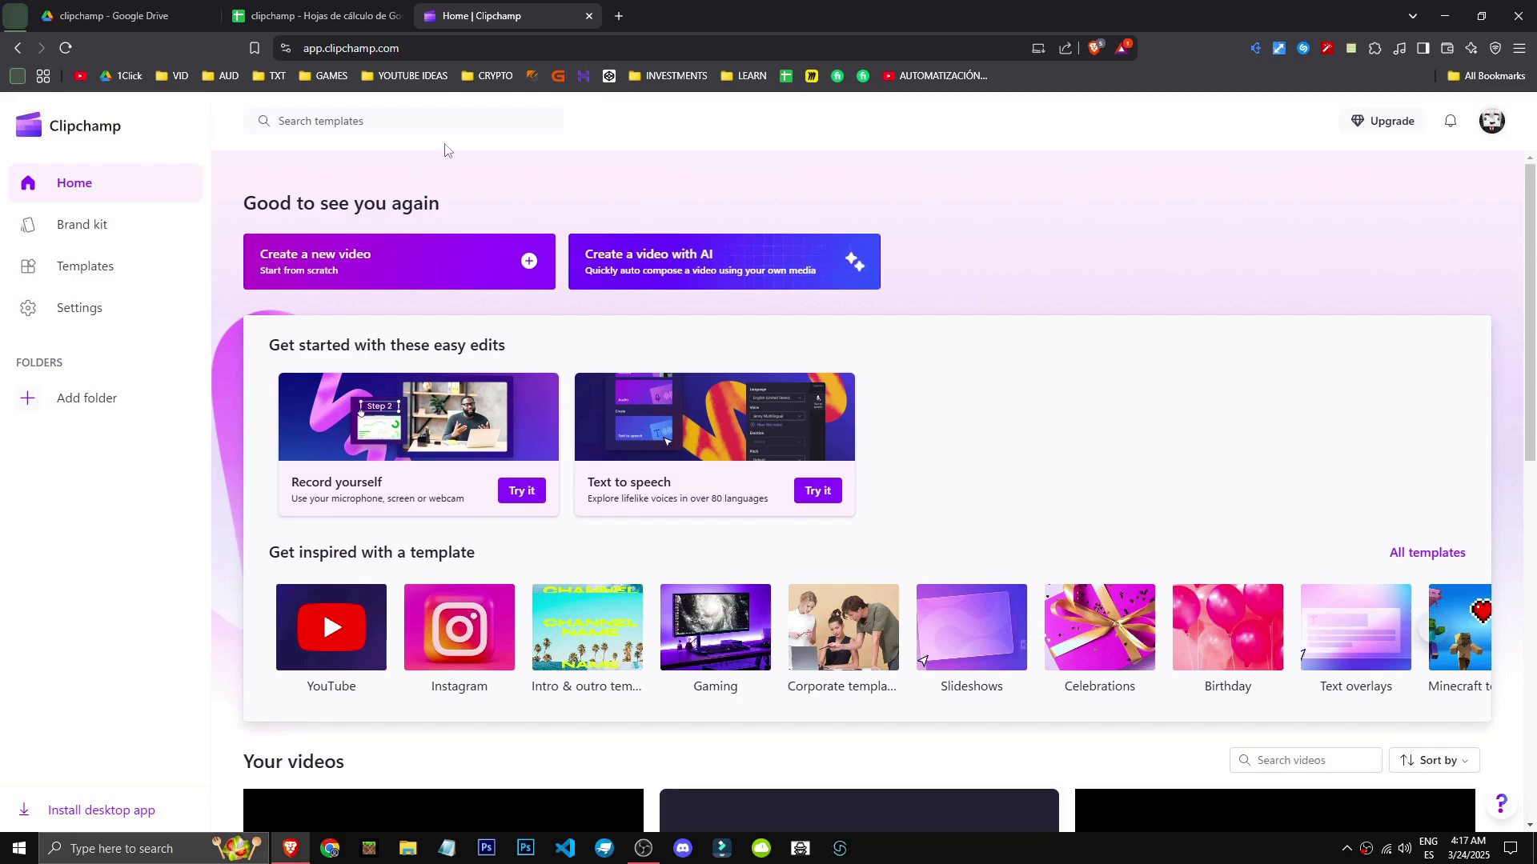
Step: Create a new video from scratch and import the four screen recordings 04-10-56, 04-11-46, 04-12-26 and 04-14-48 from the VIDEOS folder
{"action": "left_click", "coordinate": [461, 197]}
{"action": "left_click", "coordinate": [422, 260]}
{"action": "left_click", "coordinate": [195, 189]}
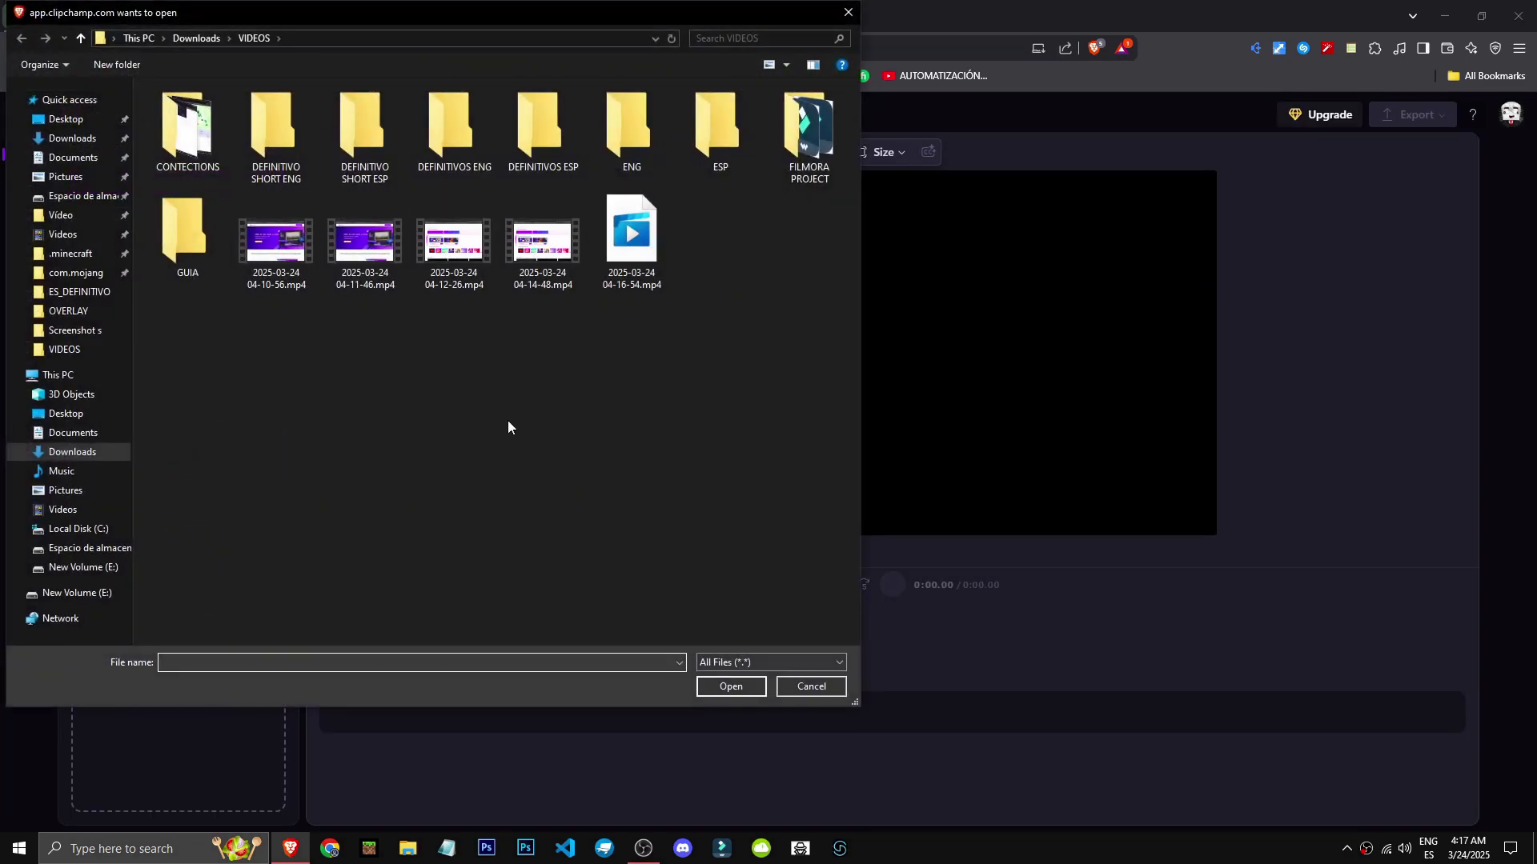
{"action": "left_click_drag", "start_coordinate": [507, 420], "coordinate": [266, 264]}
{"action": "left_click", "coordinate": [730, 686]}
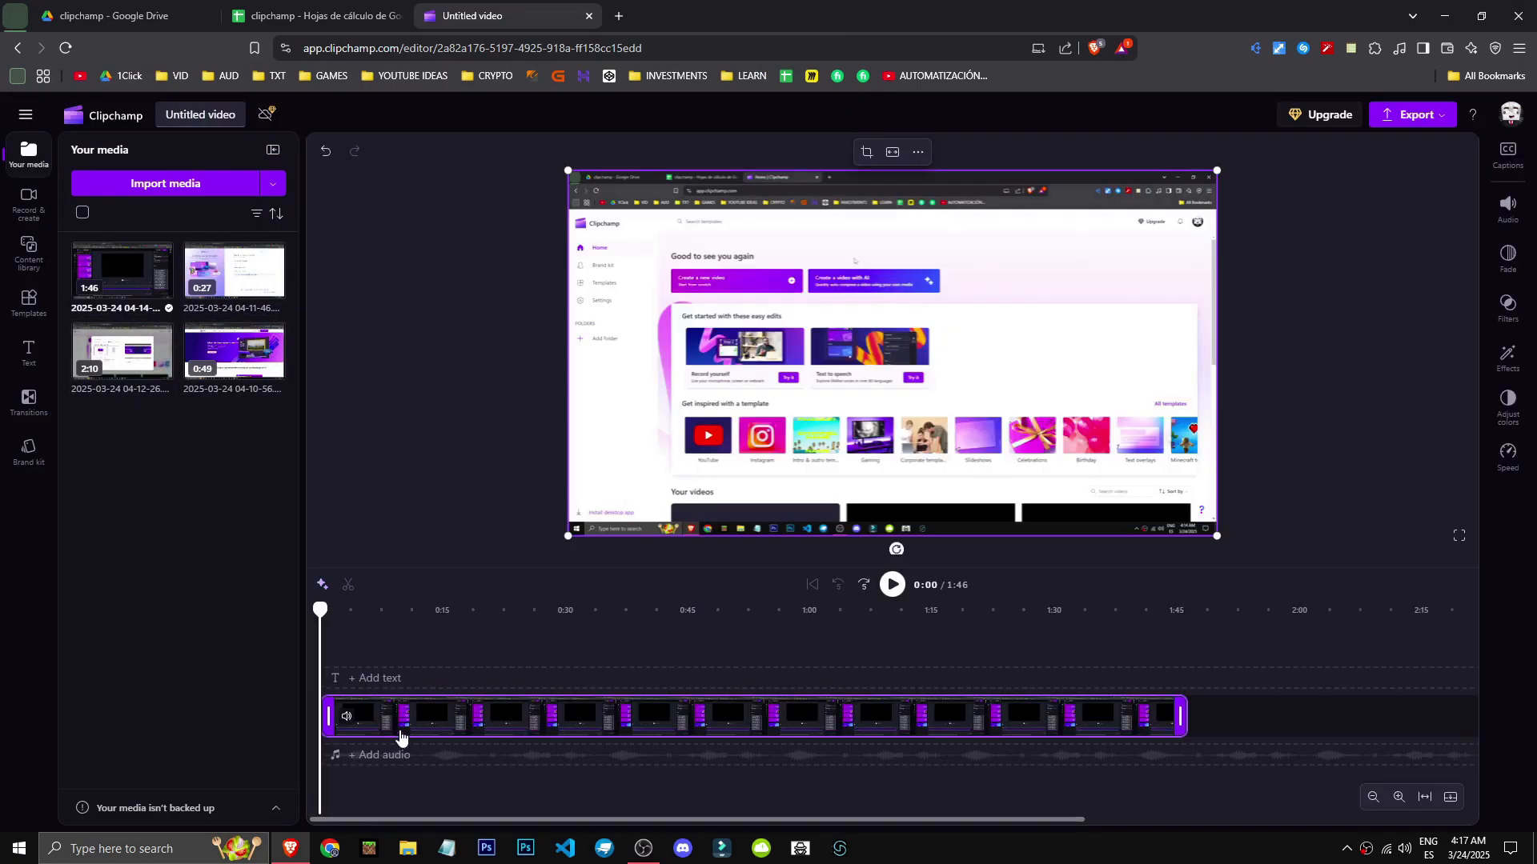
Step: Place the 0:27 recording on the timeline directly after the 1:46 recording and enlarge the timeline area
{"action": "left_click_drag", "start_coordinate": [234, 271], "coordinate": [1213, 713]}
{"action": "left_click_drag", "start_coordinate": [1161, 567], "coordinate": [1047, 290]}
{"action": "left_click", "coordinate": [376, 634]}
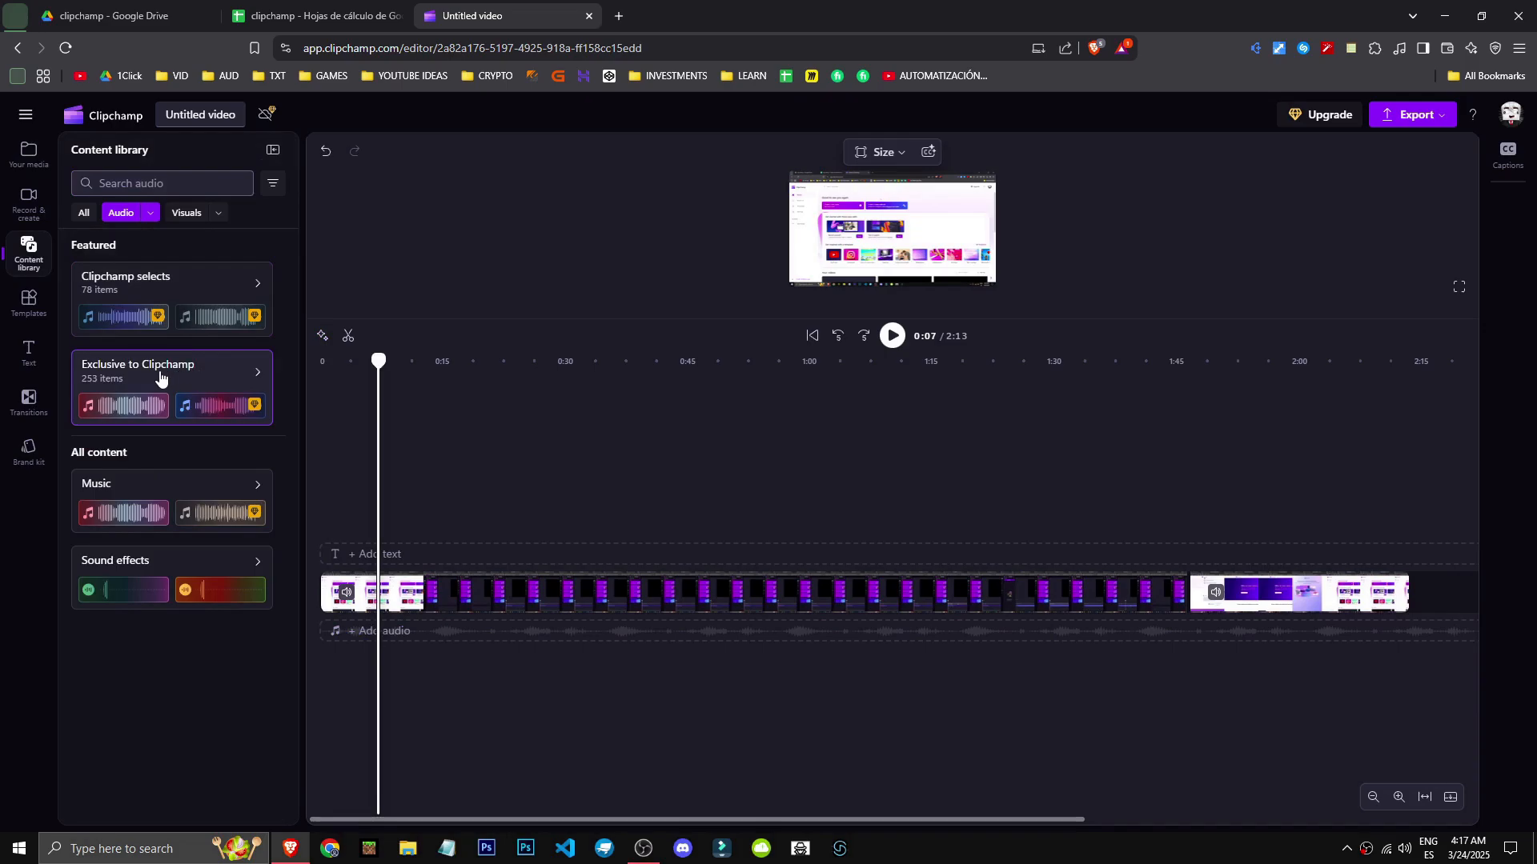
Step: Enlarge the video preview, and look through the text styles and the recording options
{"action": "left_click", "coordinate": [196, 382]}
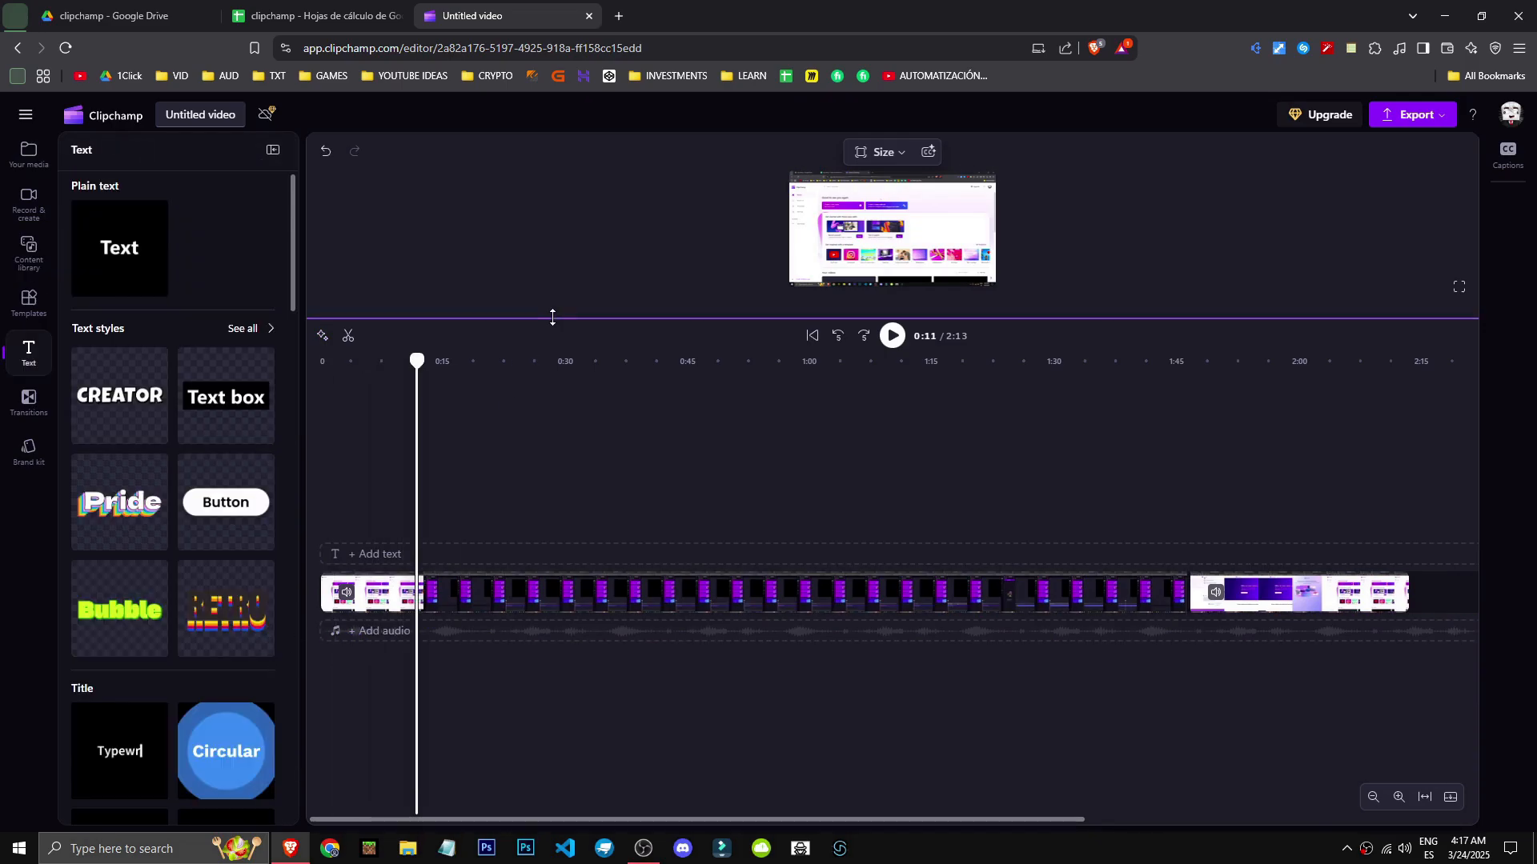
{"action": "left_click_drag", "start_coordinate": [552, 317], "coordinate": [552, 515]}
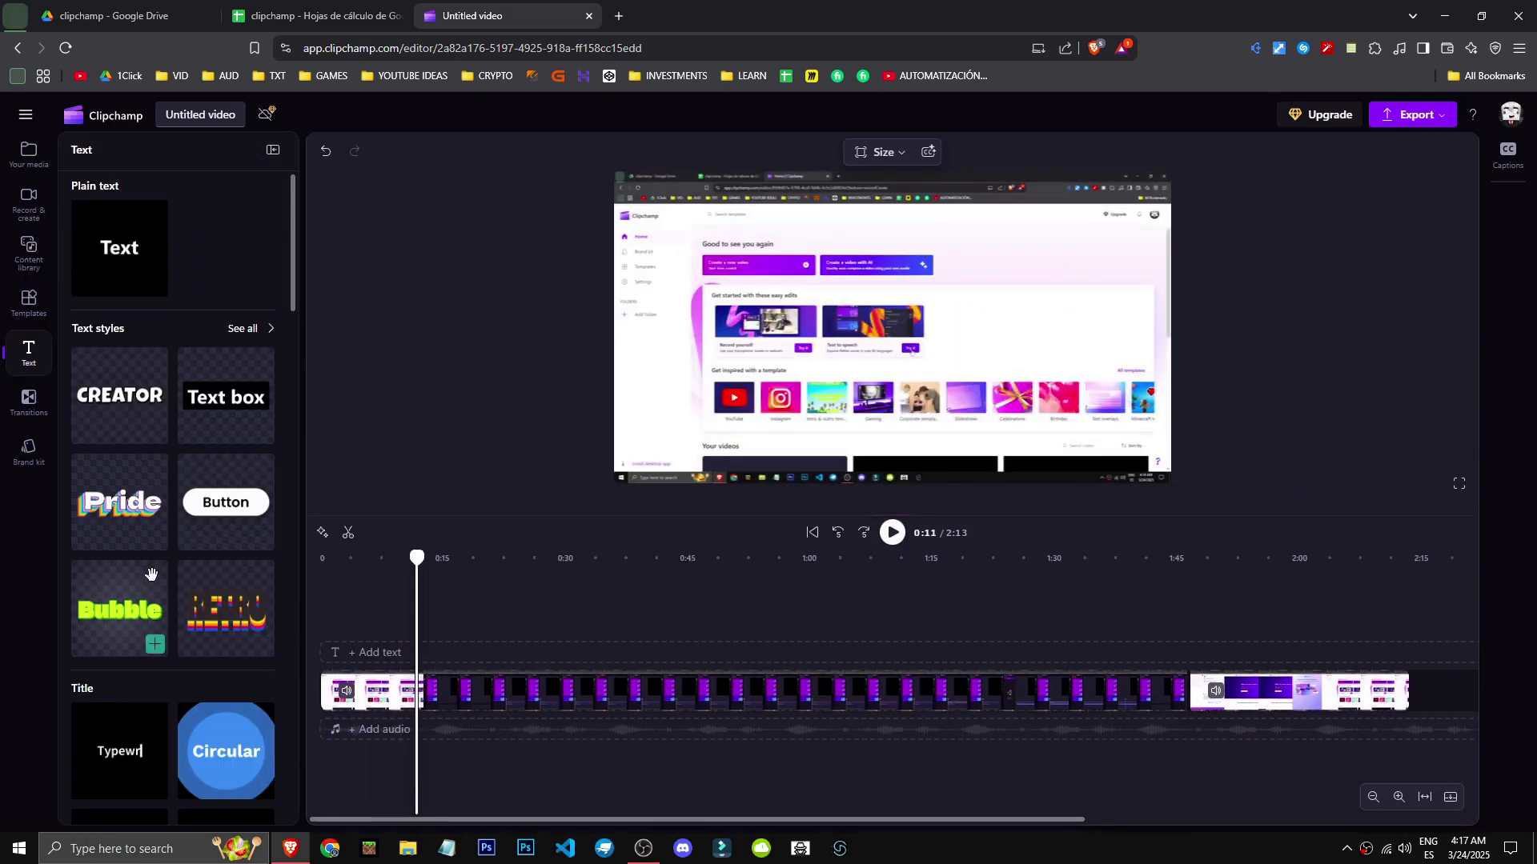
{"action": "scroll", "coordinate": [157, 605], "scroll_direction": "down", "scroll_amount": 4}
{"action": "scroll", "coordinate": [158, 604], "scroll_direction": "up", "scroll_amount": 4}
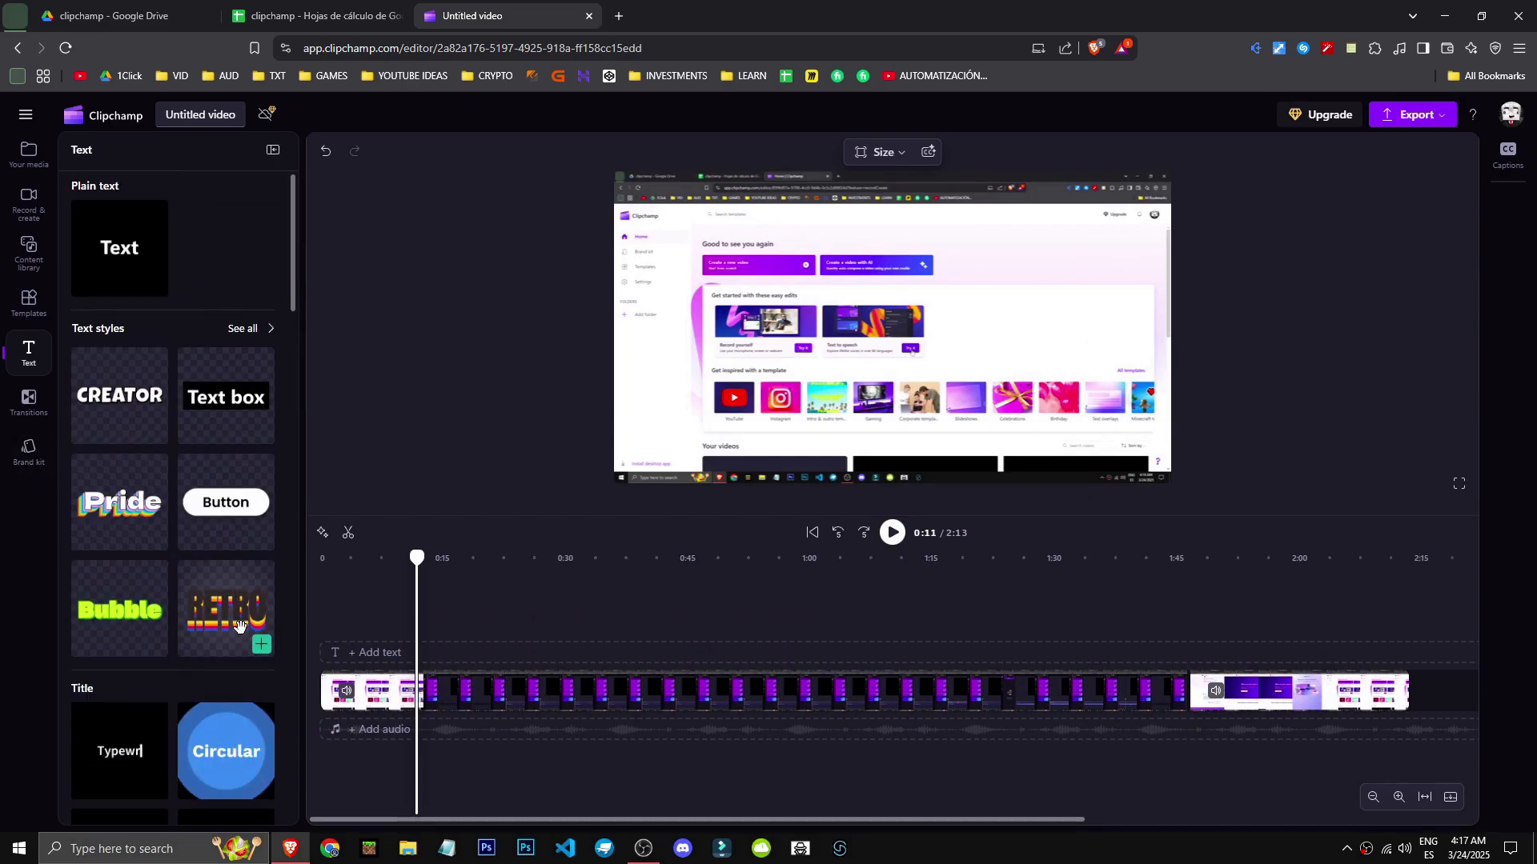
{"action": "left_click", "coordinate": [28, 196]}
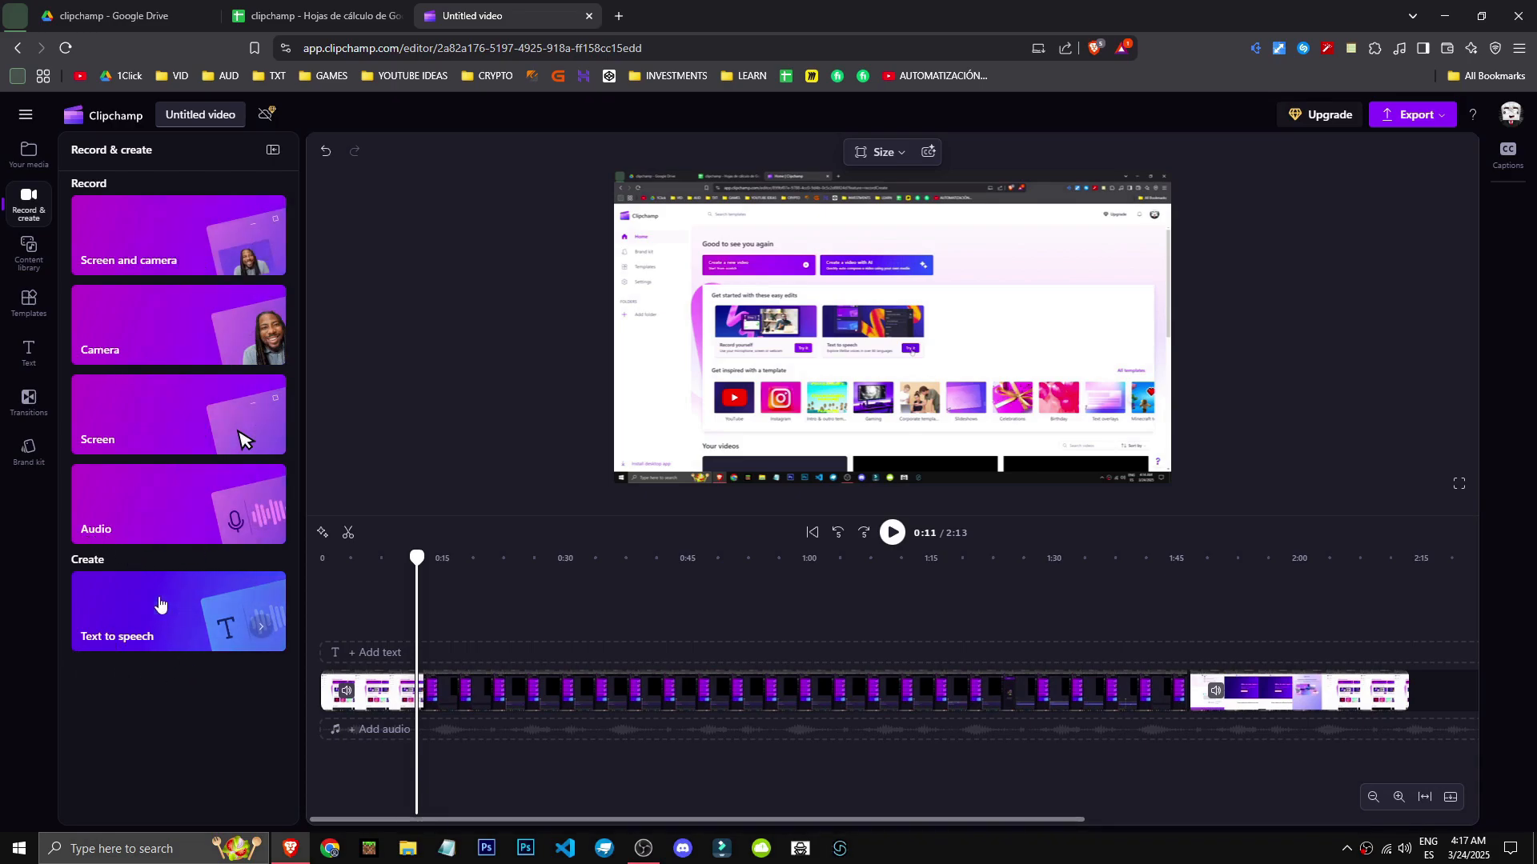
Step: Browse the content library's Machines sound effects and preview the coffee machine sound
{"action": "left_click", "coordinate": [28, 253]}
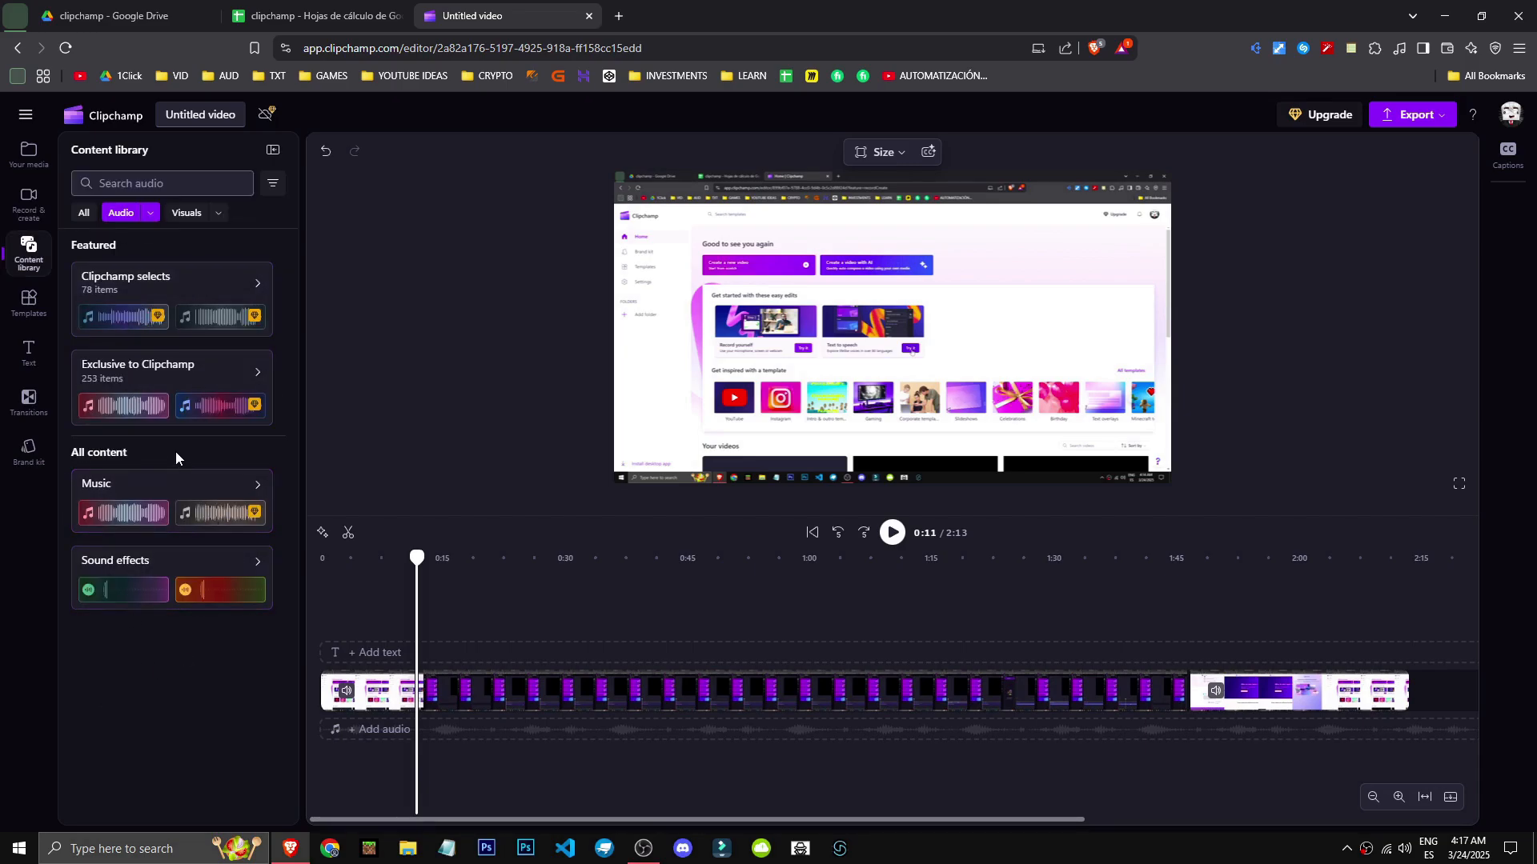
{"action": "left_click", "coordinate": [207, 366]}
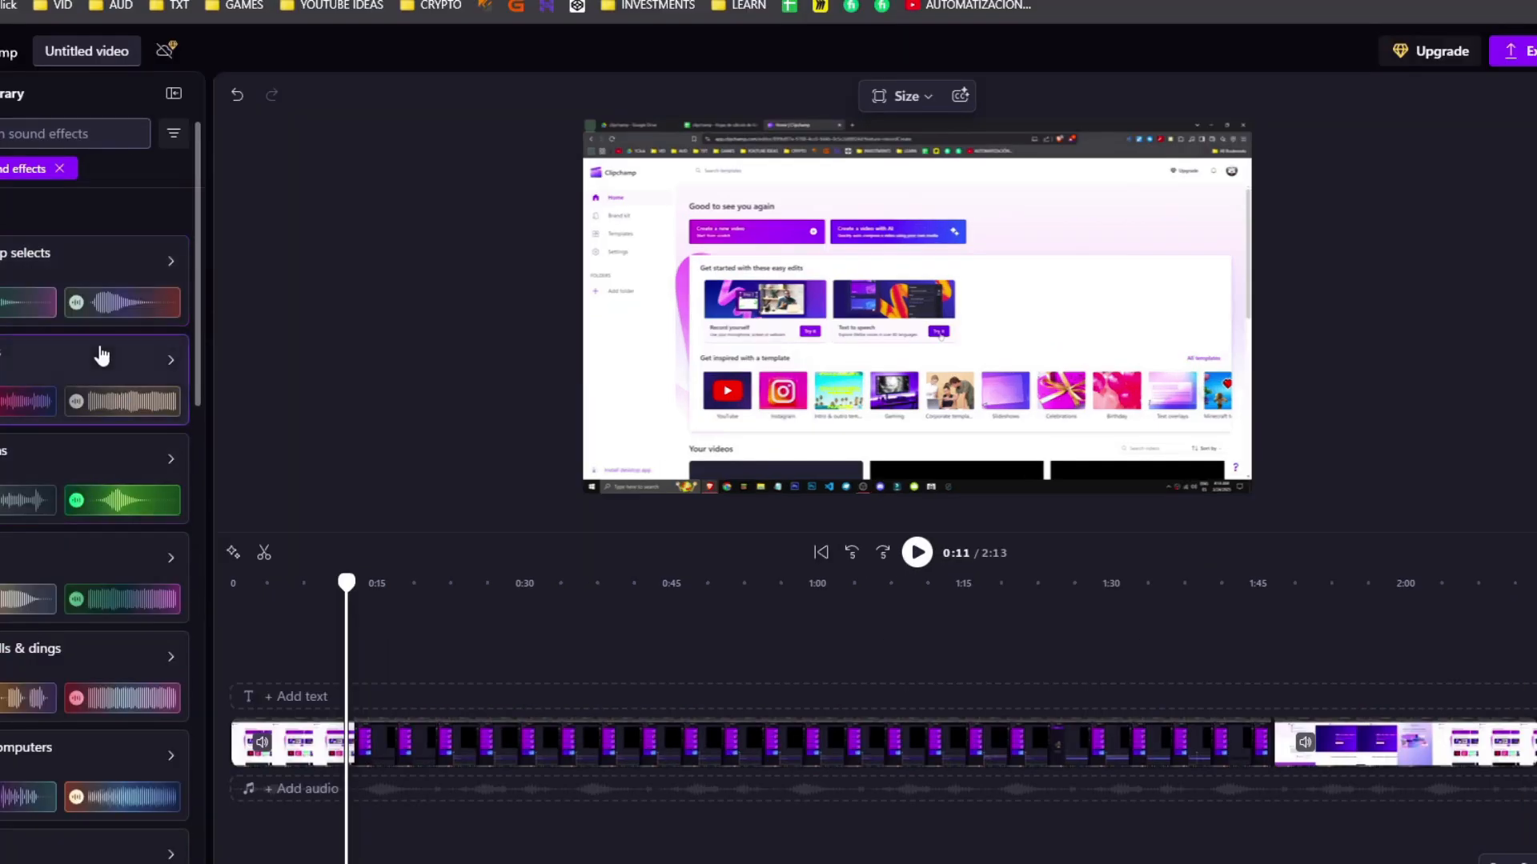
{"action": "left_click", "coordinate": [101, 352]}
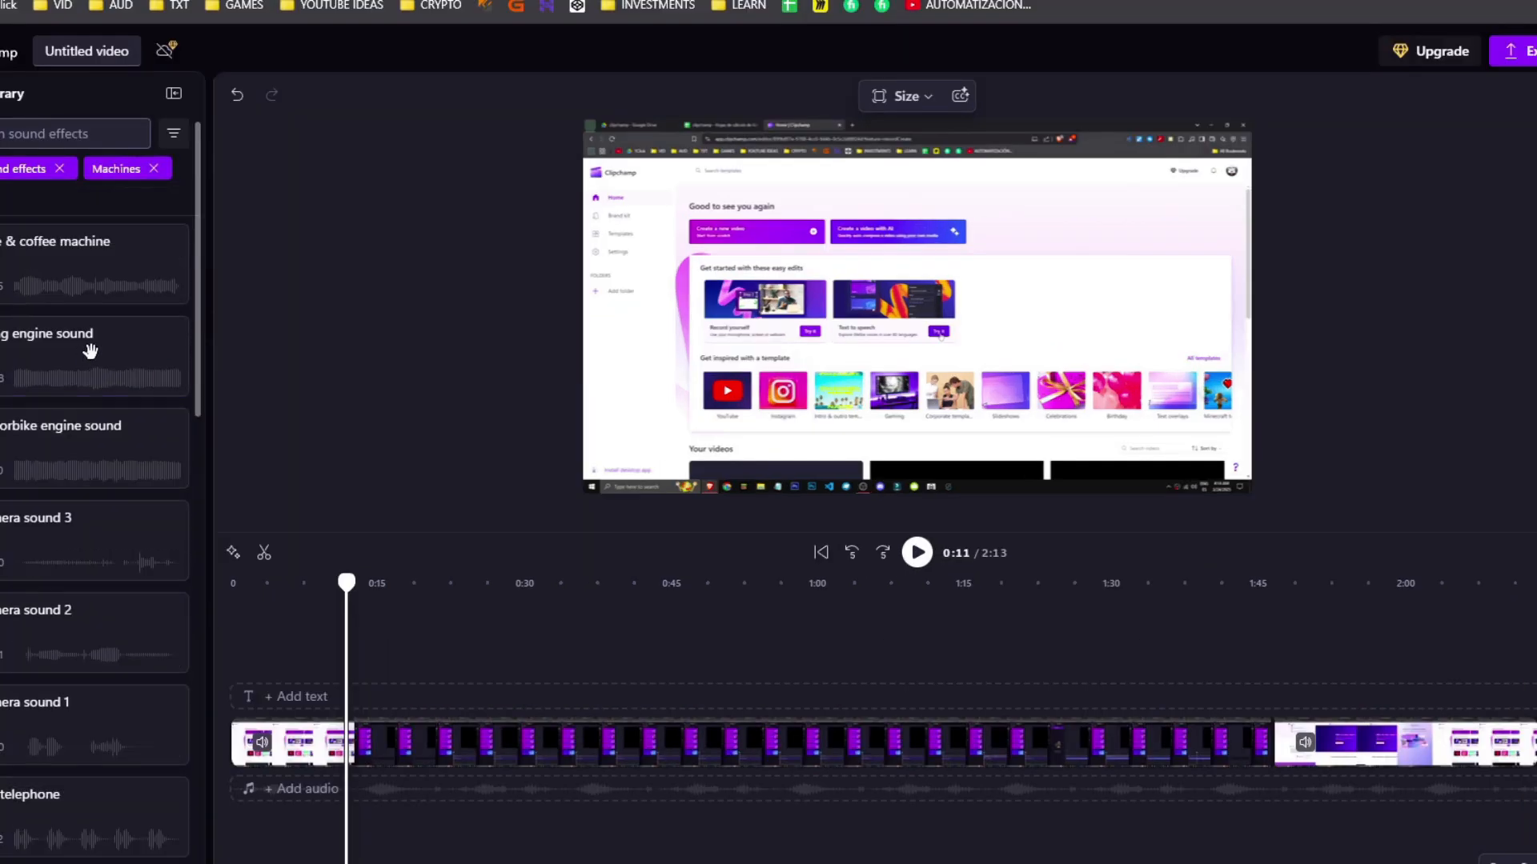
{"action": "left_click", "coordinate": [92, 312]}
Step: Add the YouTube template "Colored grid title card", move it to the start of the timeline and play it back
{"action": "left_click", "coordinate": [29, 302]}
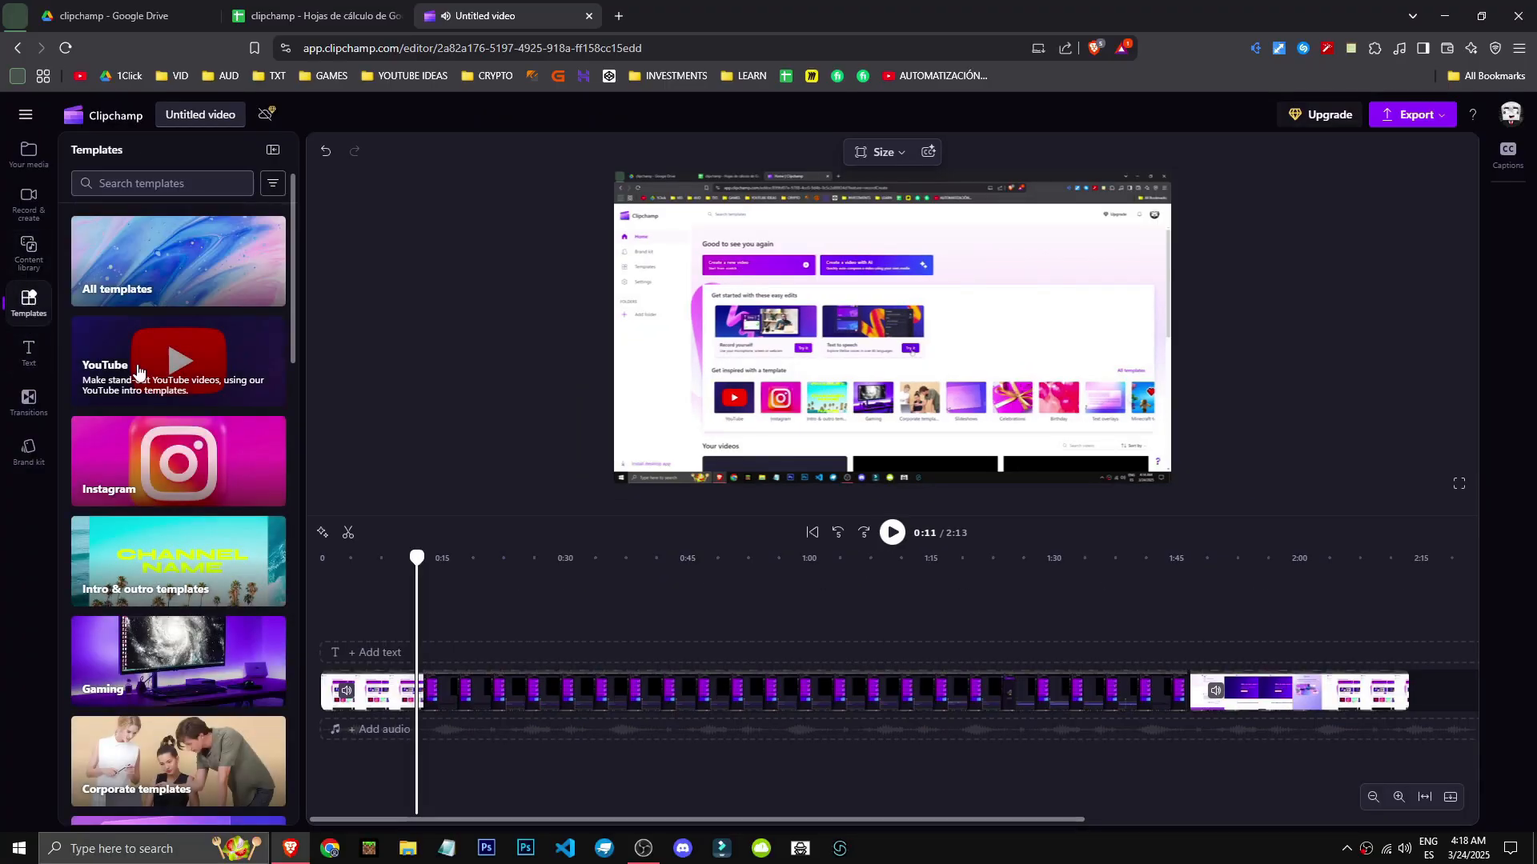
{"action": "left_click", "coordinate": [209, 385]}
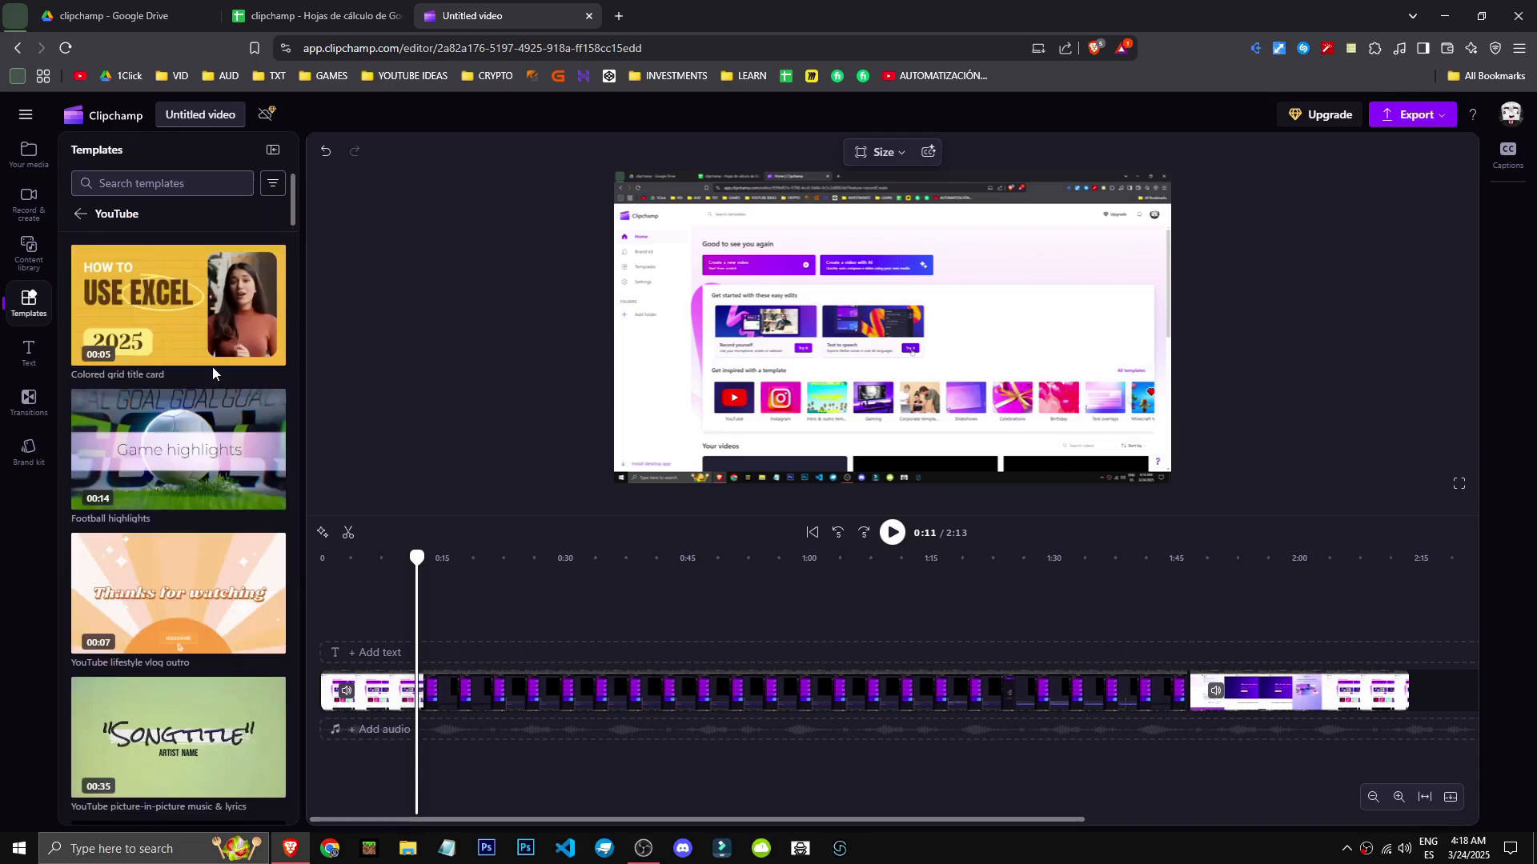
{"action": "left_click", "coordinate": [214, 318]}
{"action": "left_click", "coordinate": [1039, 319]}
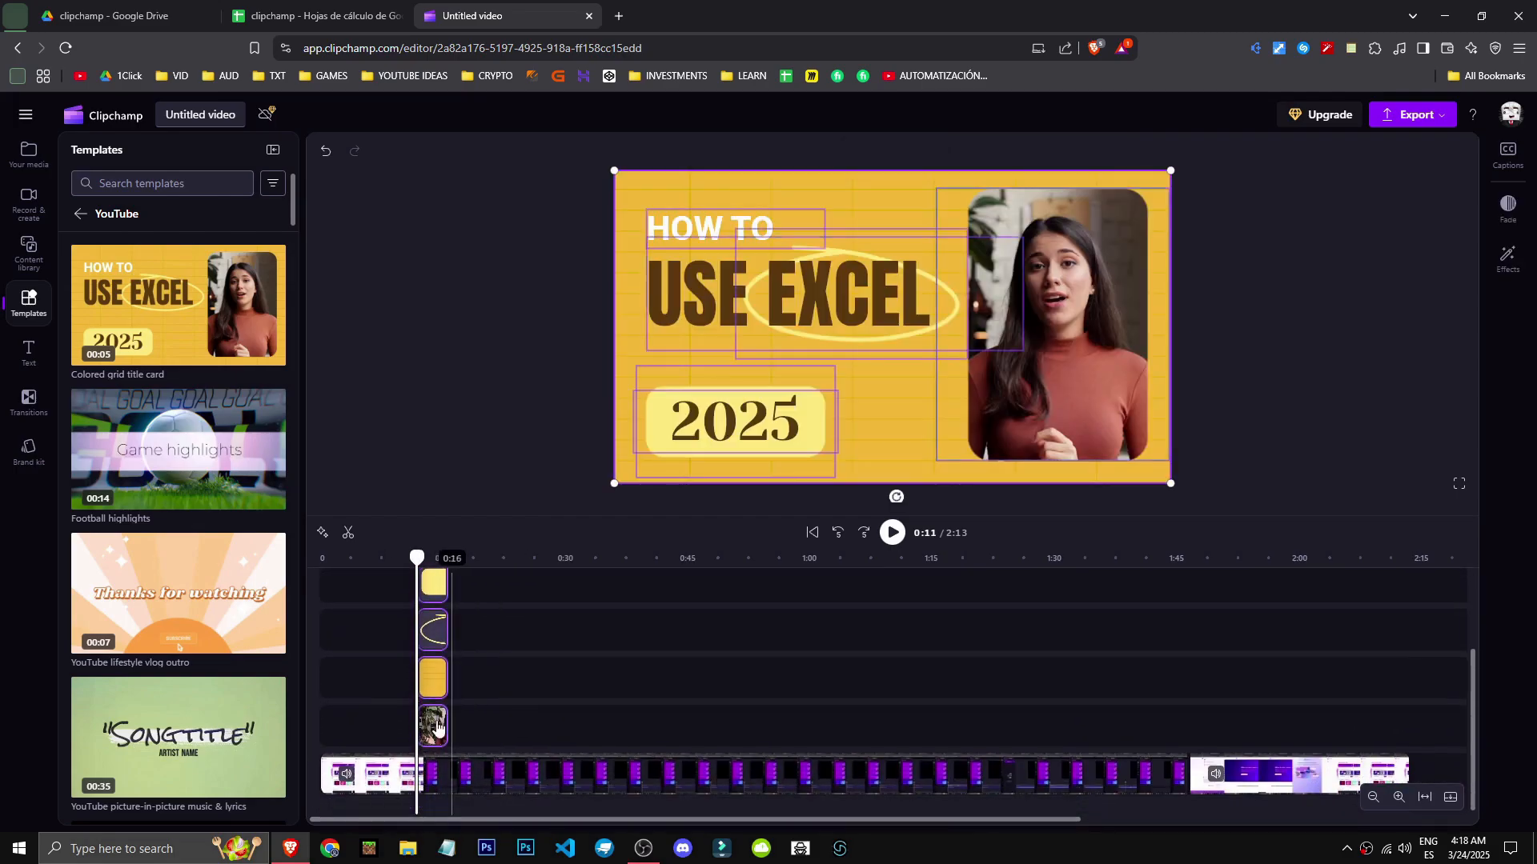
{"action": "left_click_drag", "start_coordinate": [430, 718], "coordinate": [333, 718]}
{"action": "left_click", "coordinate": [337, 560]}
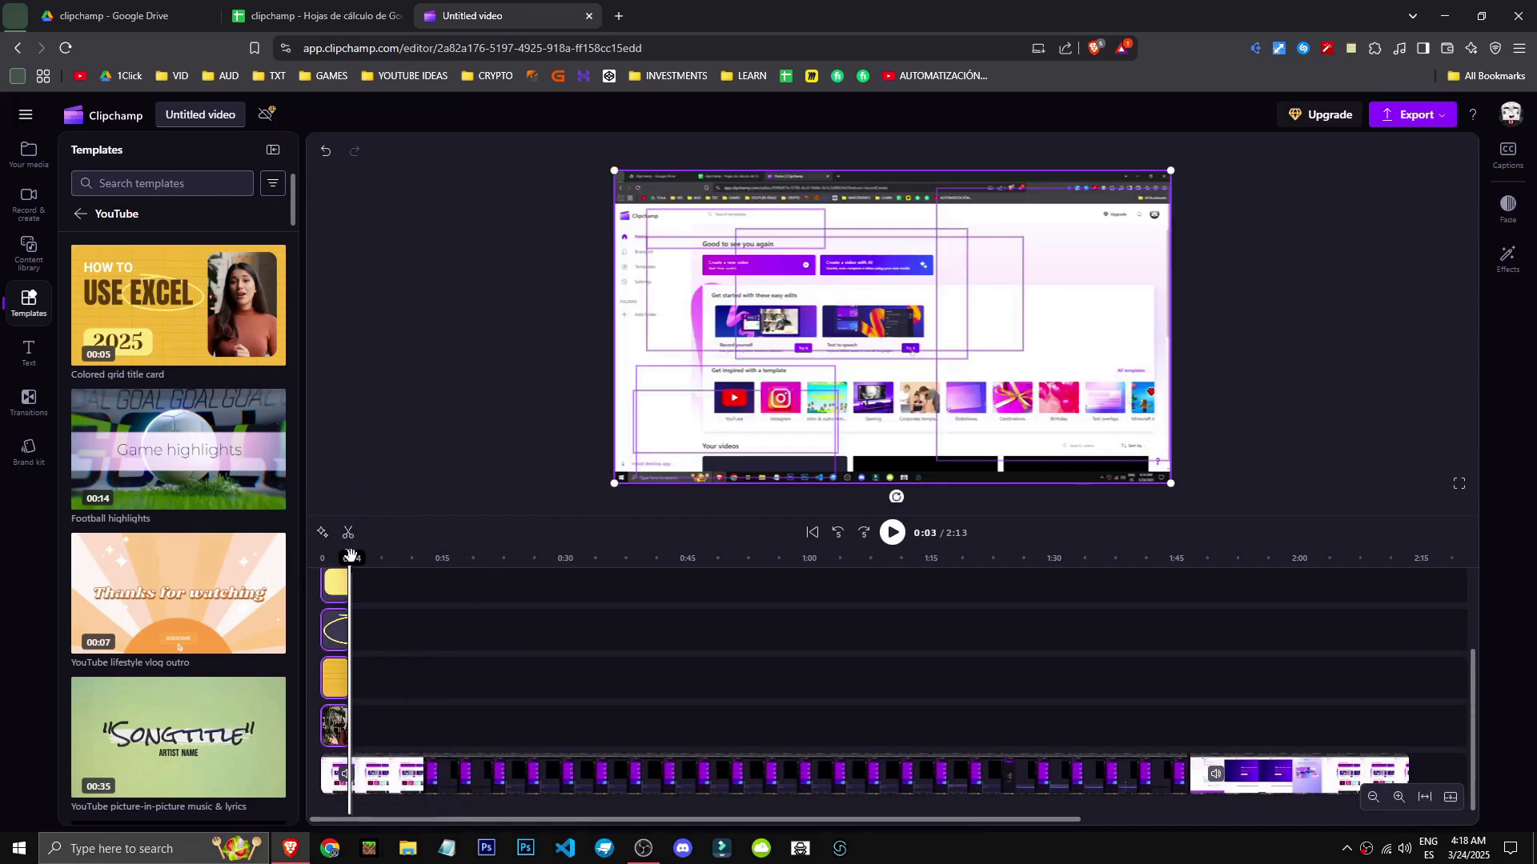
{"action": "key", "text": "space"}
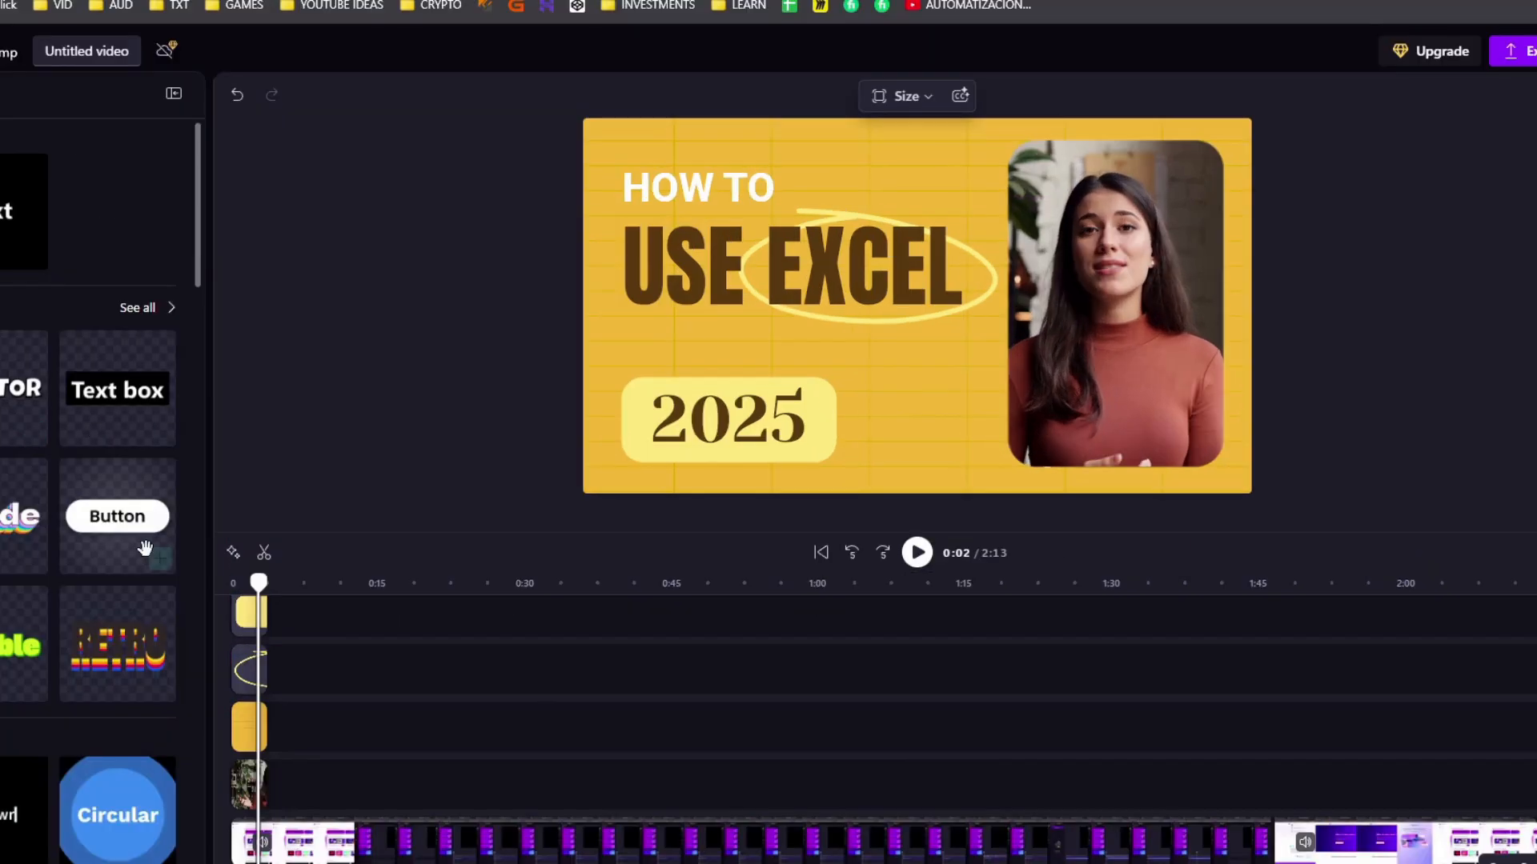
Step: Add a Retro style title to the timeline at about 0:20 and change its text to "HELLO"
{"action": "scroll", "coordinate": [247, 529], "scroll_direction": "down", "scroll_amount": 3}
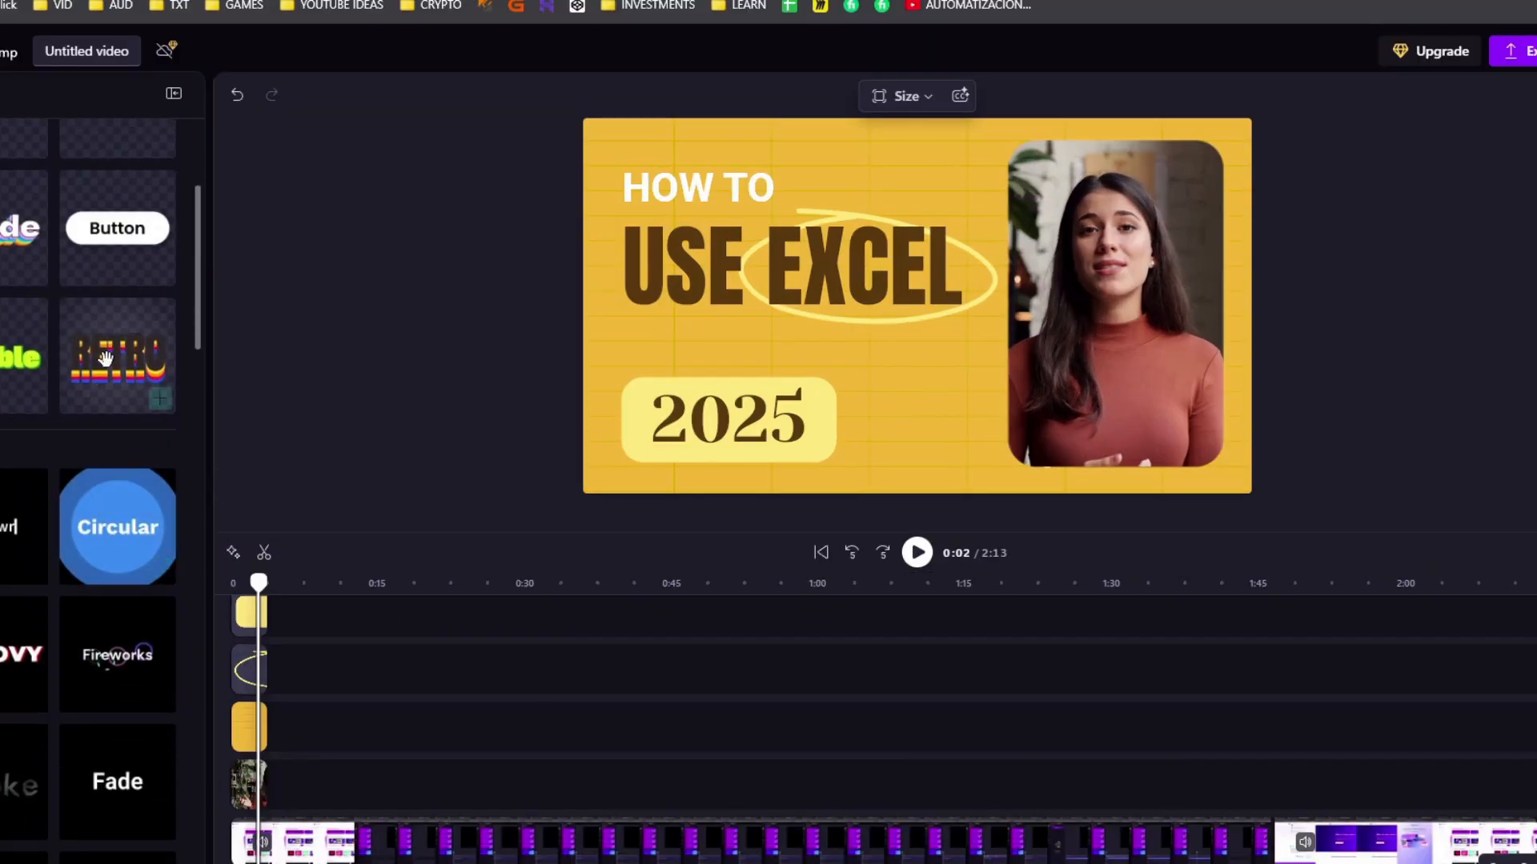
{"action": "scroll", "coordinate": [91, 437], "scroll_direction": "down", "scroll_amount": 1}
{"action": "left_click_drag", "start_coordinate": [117, 350], "coordinate": [459, 773]}
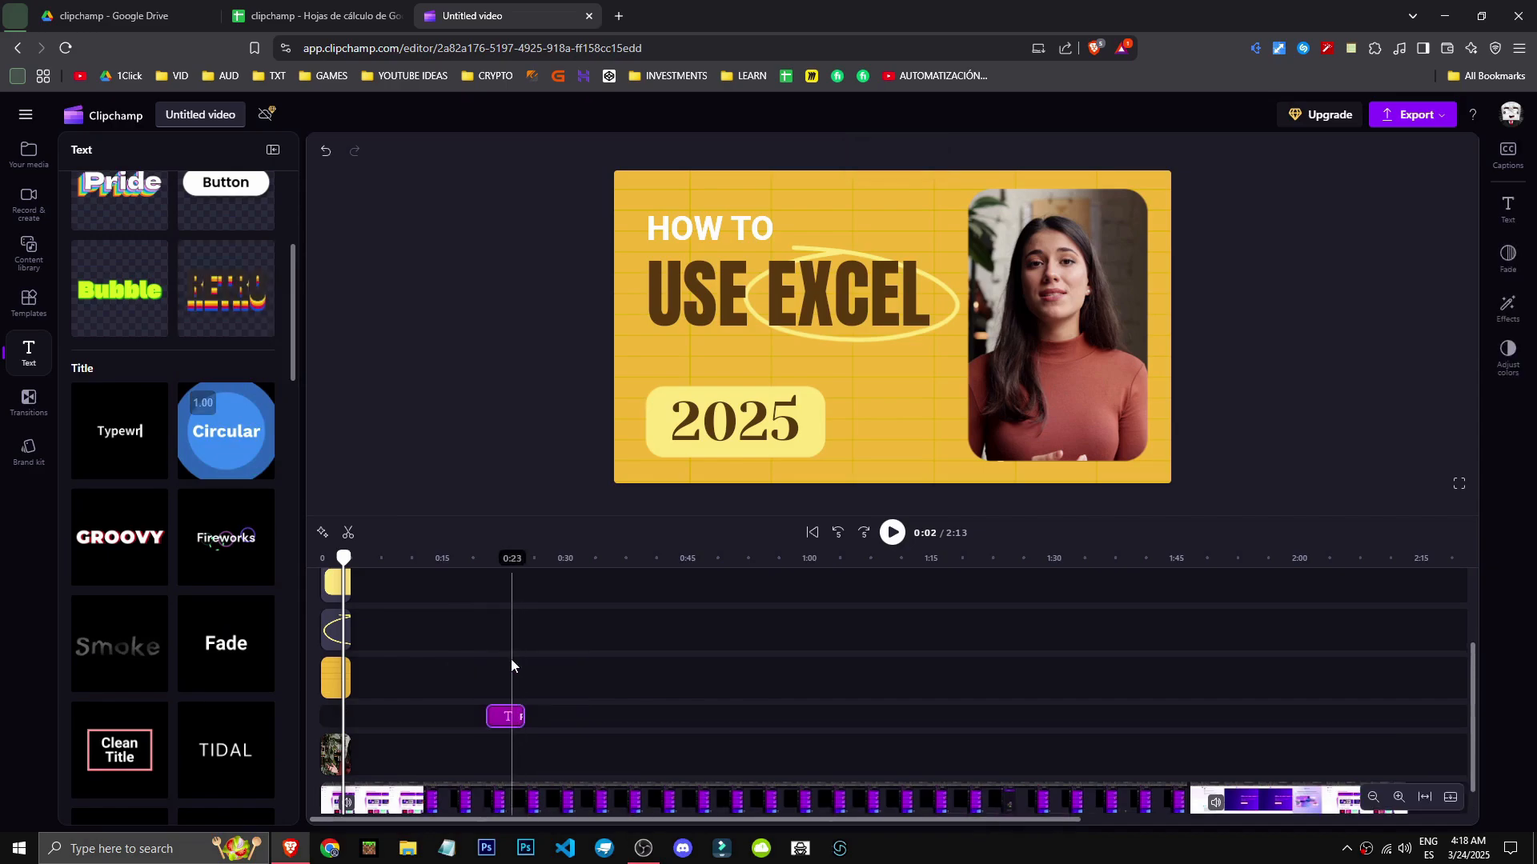
{"action": "left_click", "coordinate": [483, 563]}
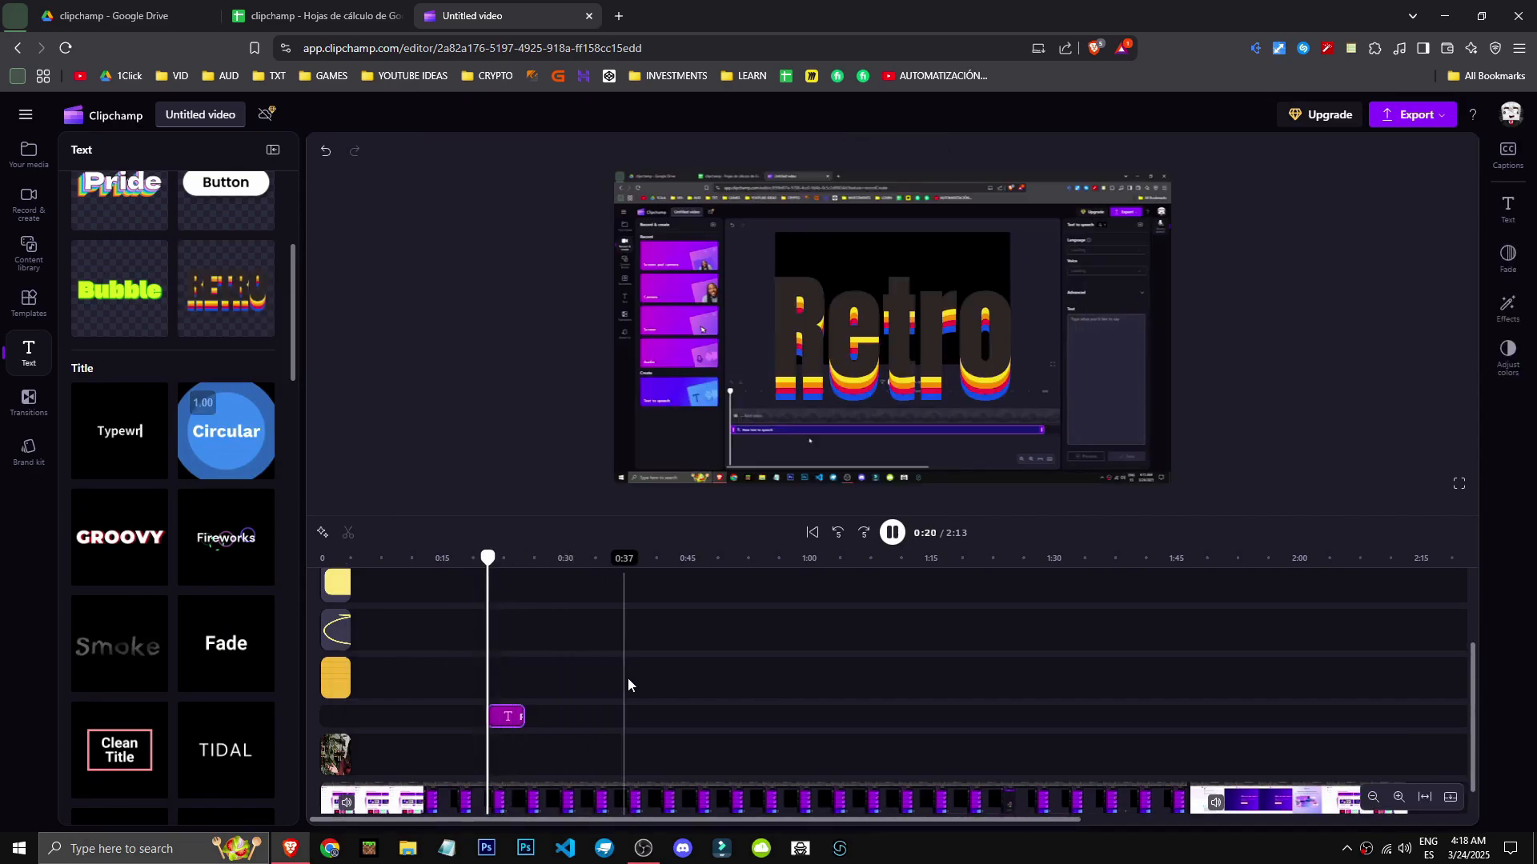
{"action": "left_click", "coordinate": [506, 716]}
{"action": "left_click", "coordinate": [1511, 212]}
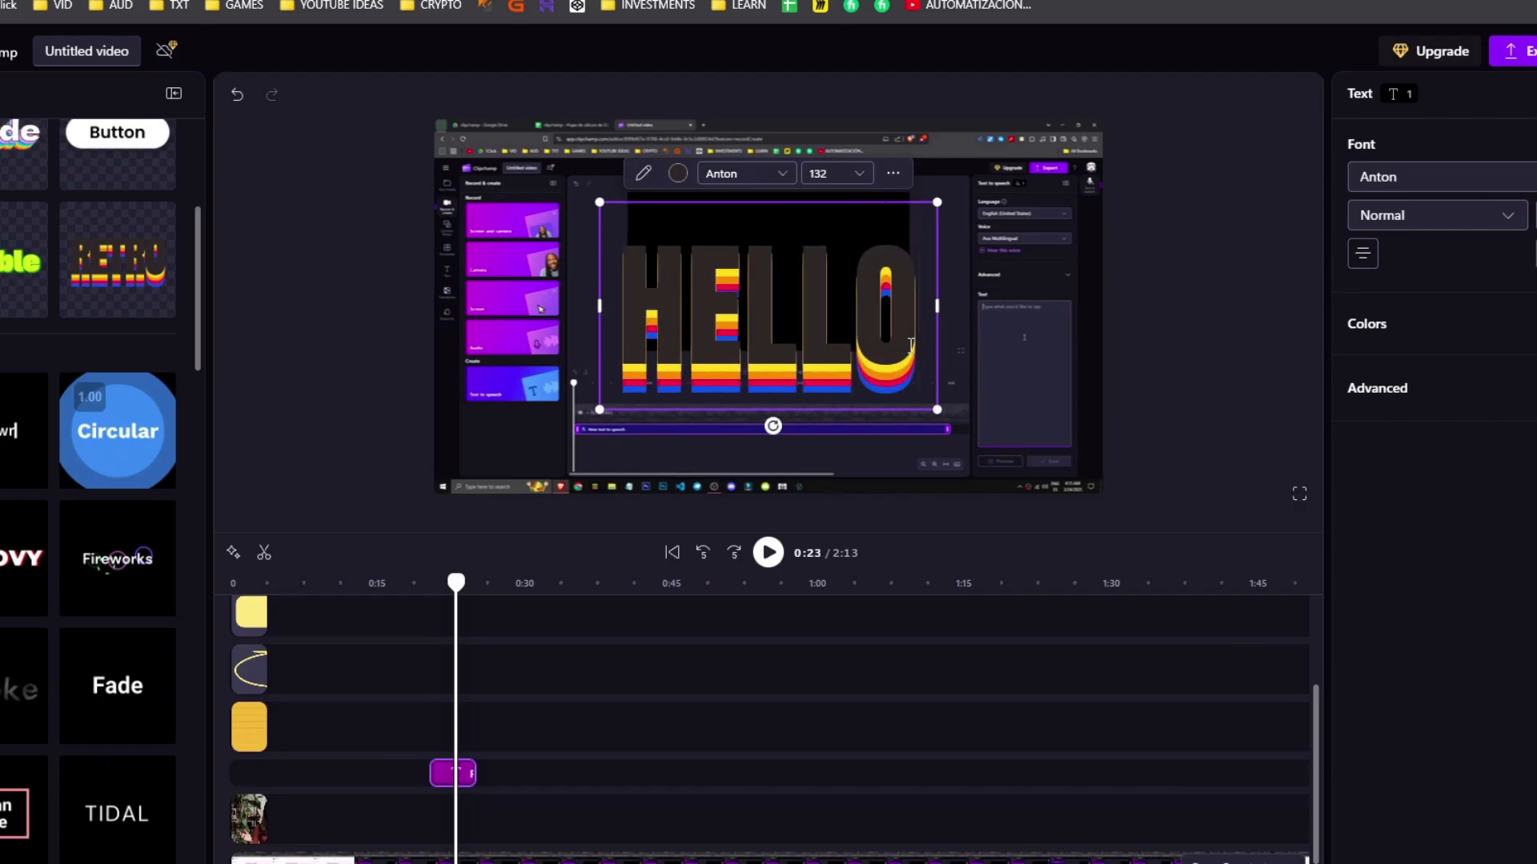
Step: Set the HELLO title's line height to 0.9 and its letter spacing to -5
{"action": "left_click", "coordinate": [1521, 392]}
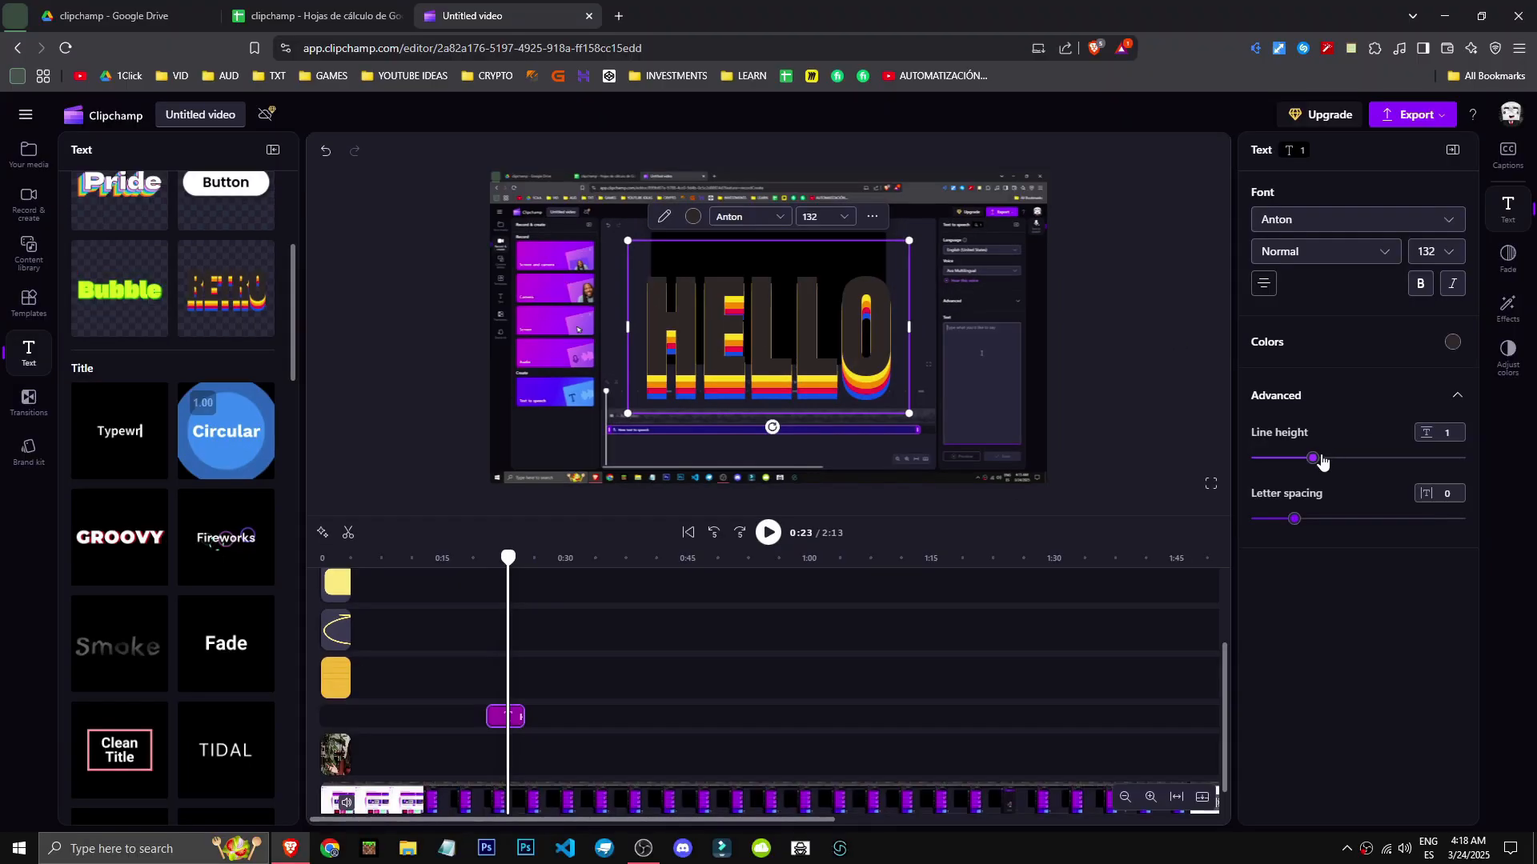
{"action": "mouse_move", "coordinate": [1332, 461]}
{"action": "left_mouse_down"}
{"action": "mouse_move", "coordinate": [1456, 459]}
{"action": "mouse_move", "coordinate": [1343, 459]}
{"action": "left_mouse_up"}
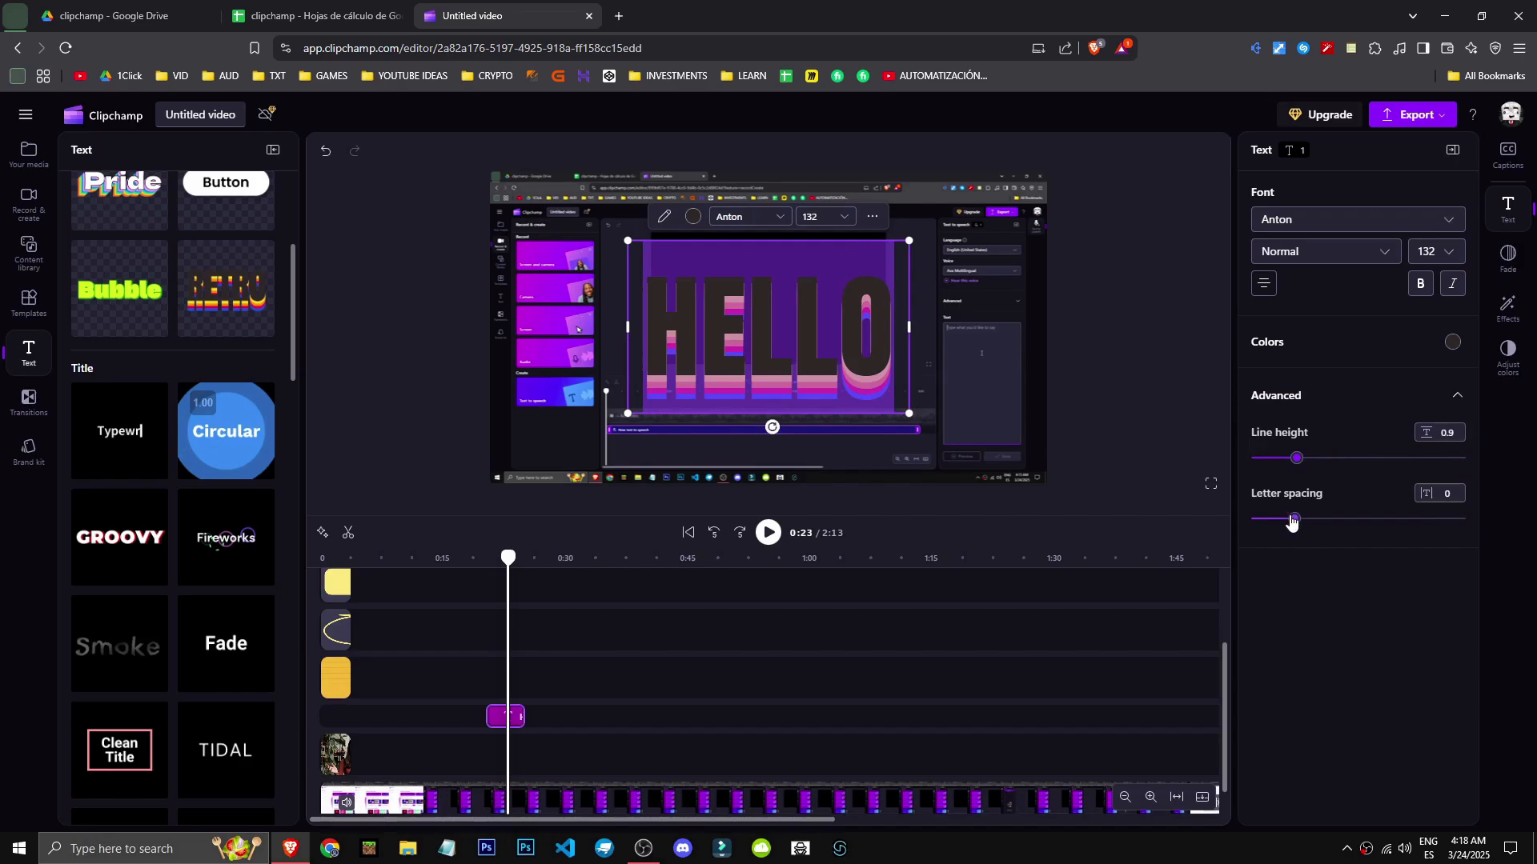
{"action": "left_click_drag", "start_coordinate": [1291, 520], "coordinate": [1252, 522]}
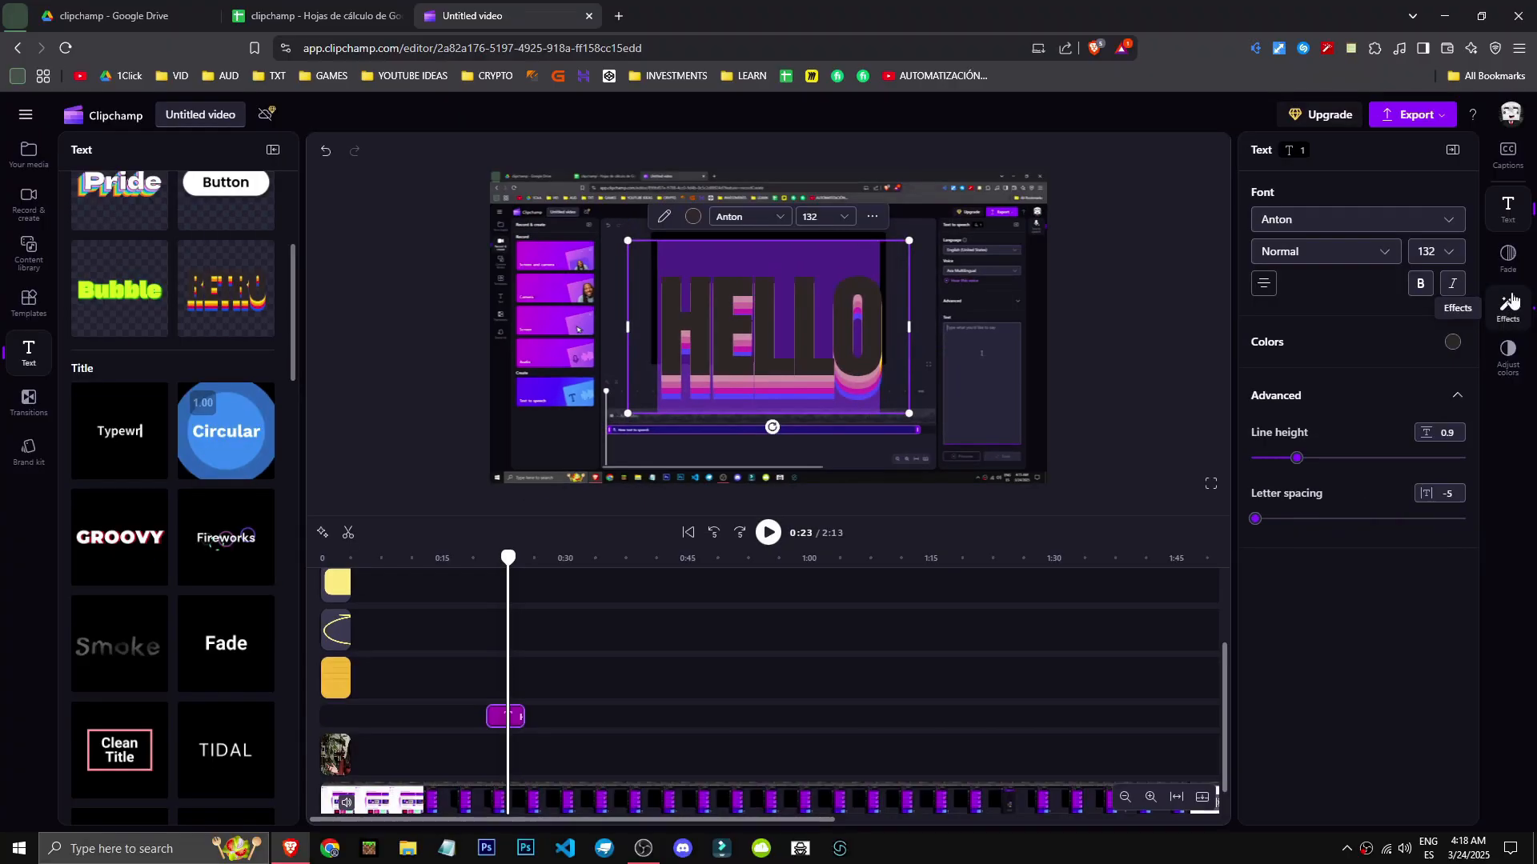
Step: Give the HELLO title a 1-second fade in and a 1-second fade out, and play it back
{"action": "left_click", "coordinate": [1508, 258]}
{"action": "left_click_drag", "start_coordinate": [1258, 223], "coordinate": [1478, 253]}
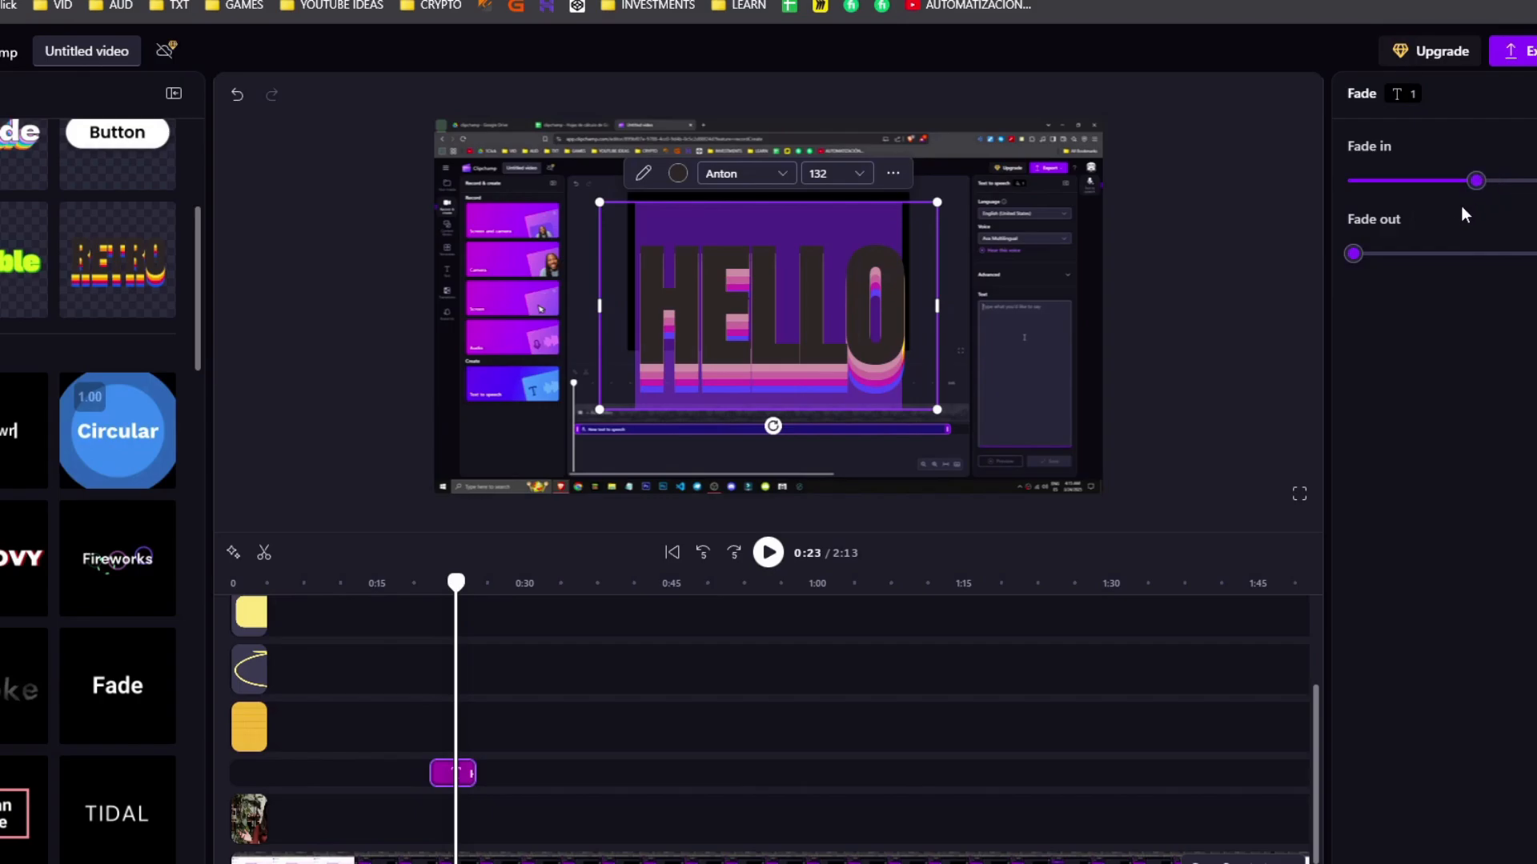
{"action": "left_click", "coordinate": [420, 584]}
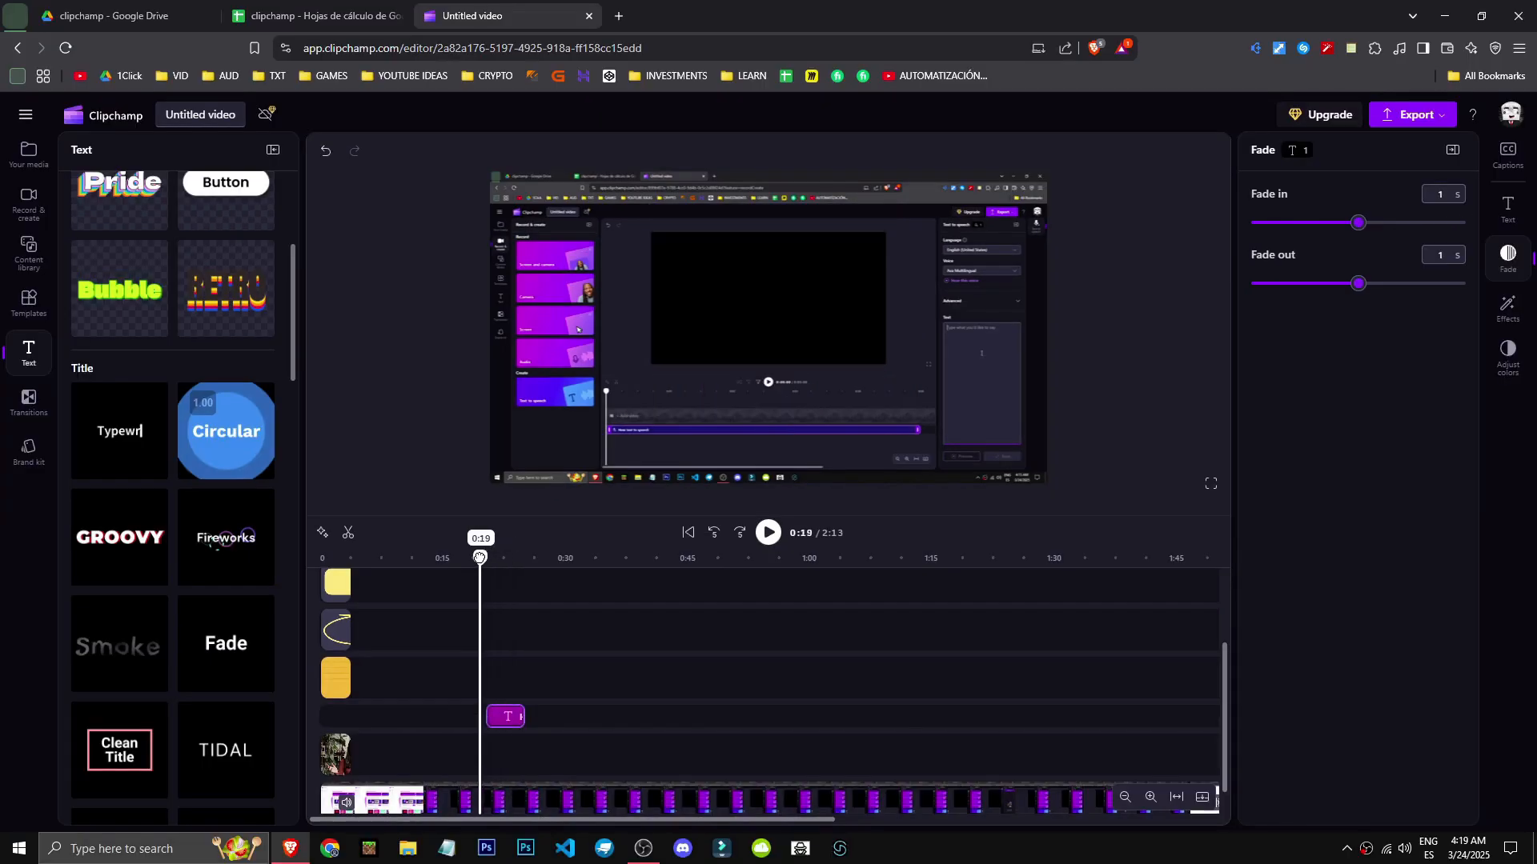
{"action": "key", "text": "space"}
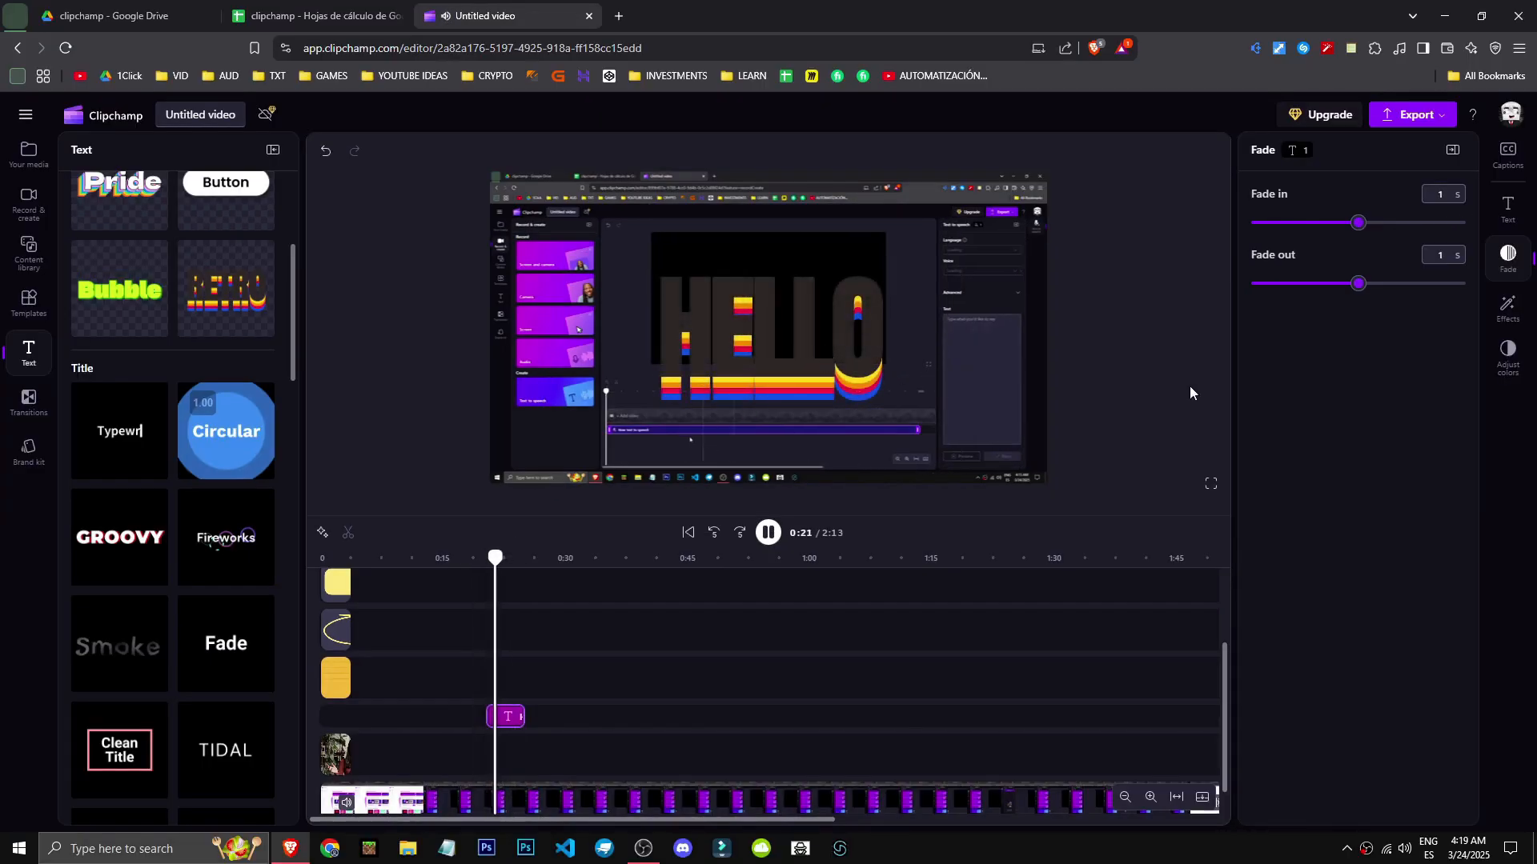
{"action": "key", "text": "space"}
Step: Look at the HELLO title's effects and fade settings, then set its saturation to maximum and temperature to minimum
{"action": "left_click", "coordinate": [1508, 308]}
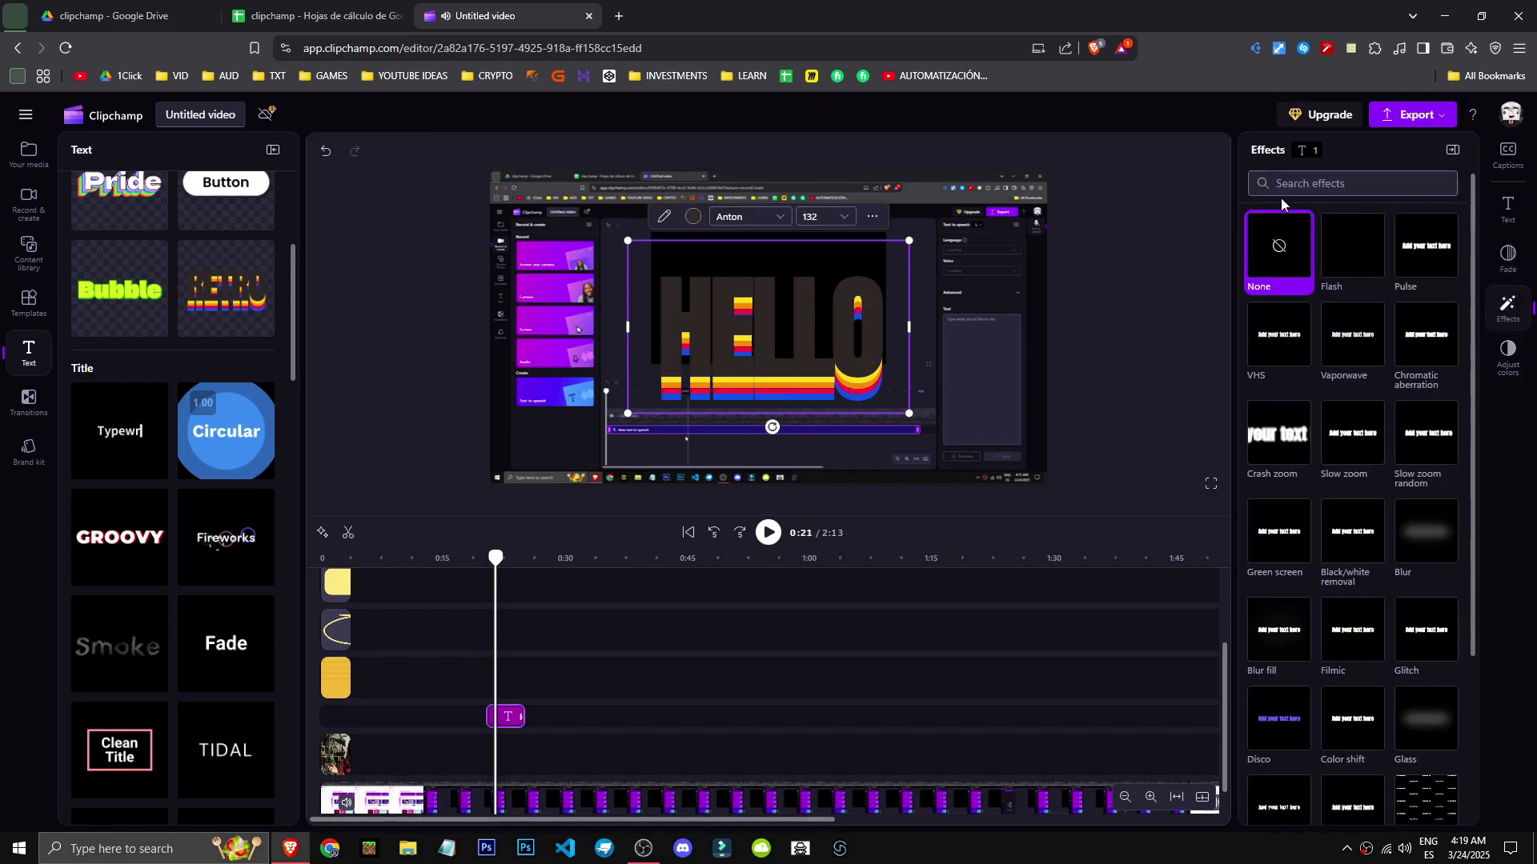
{"action": "left_click", "coordinate": [1429, 535]}
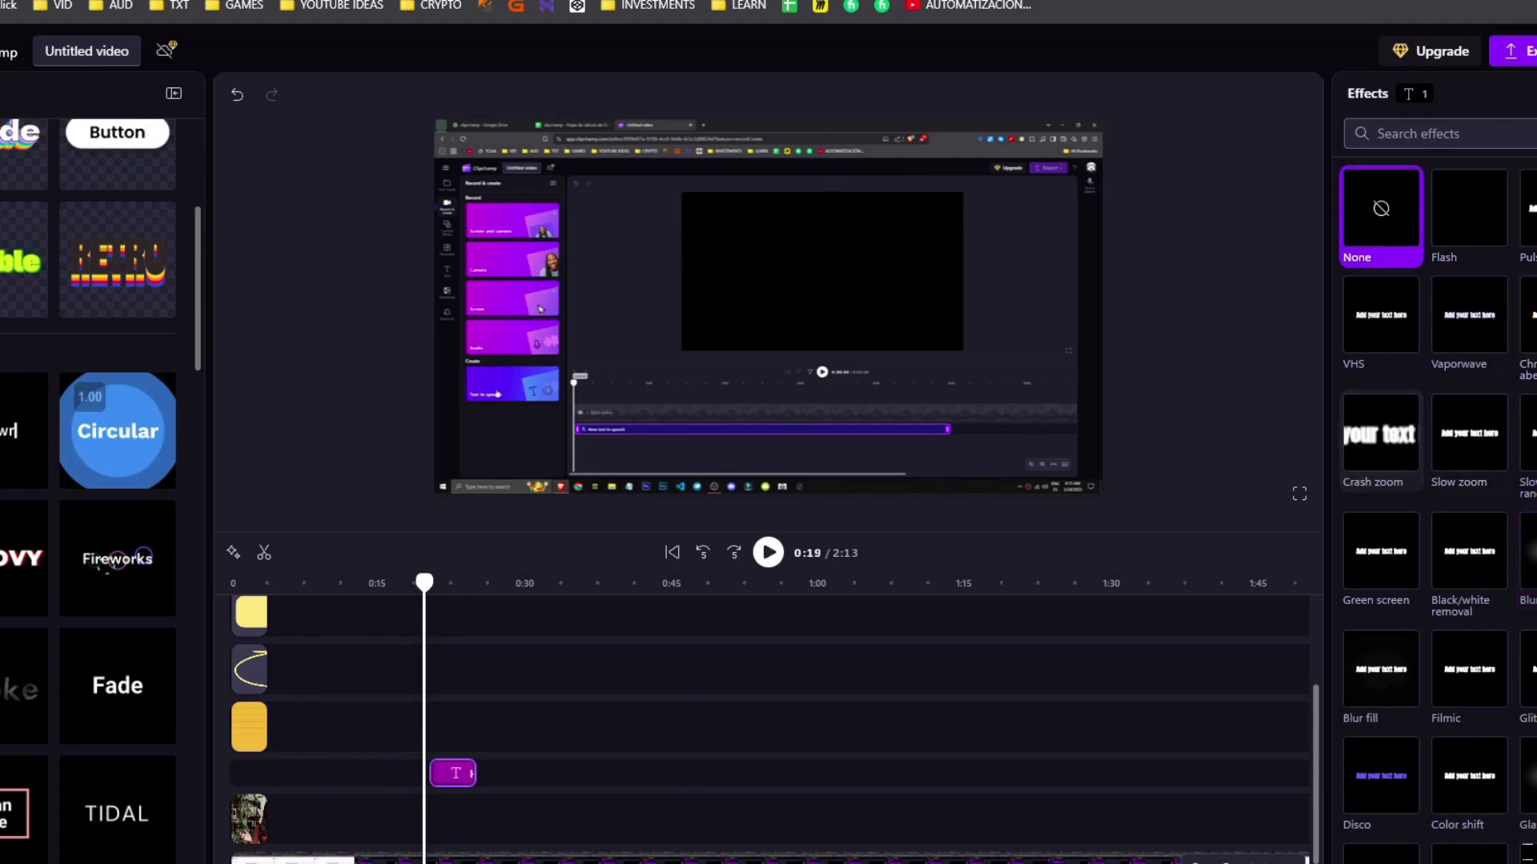
{"action": "left_click", "coordinate": [1508, 258]}
{"action": "left_click", "coordinate": [1508, 355]}
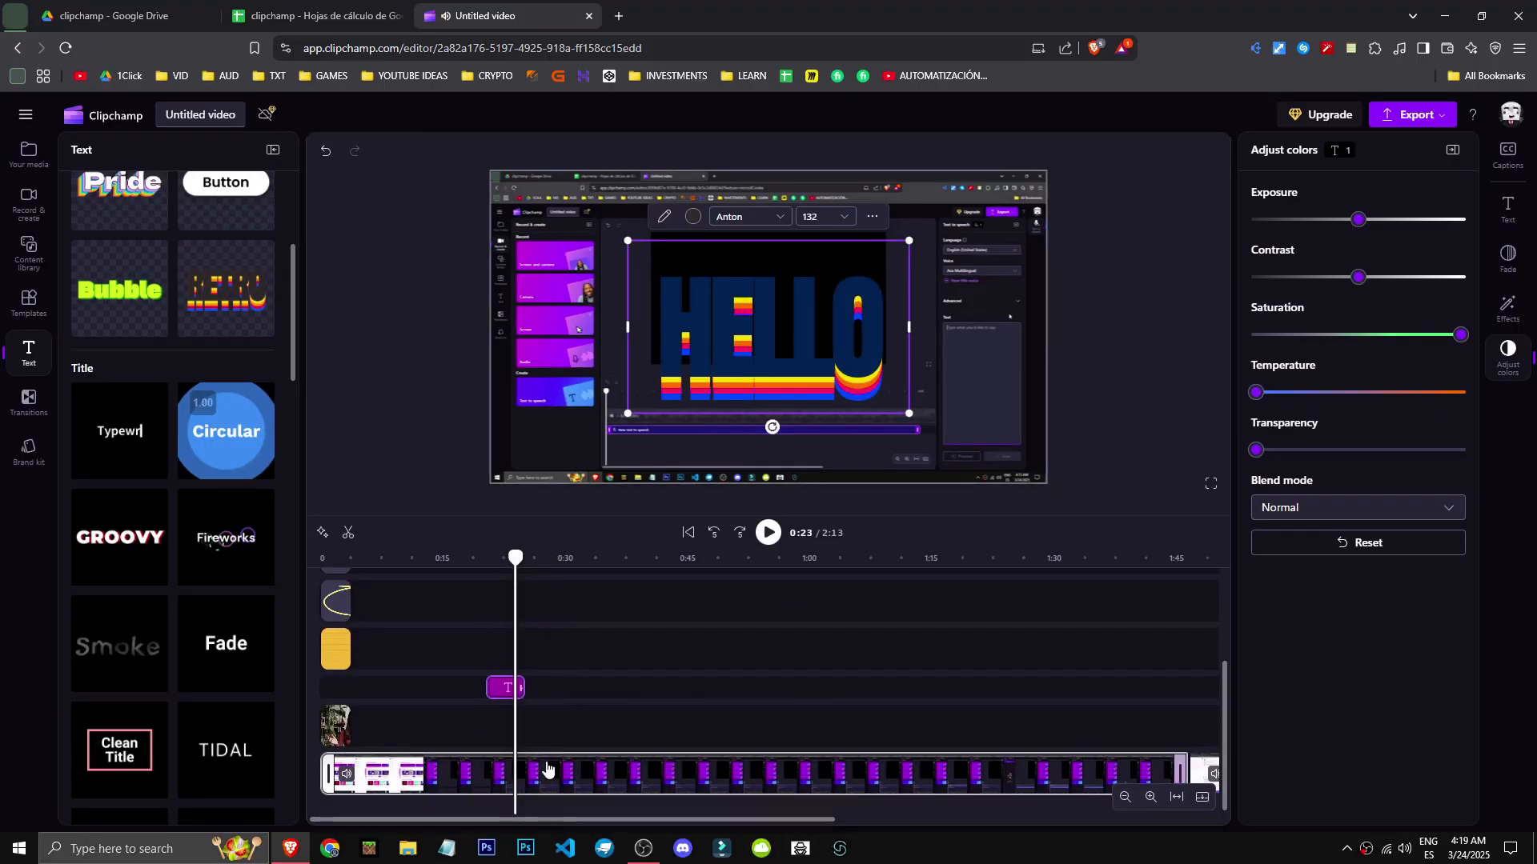
Step: Add a Cross fade transition between the two video clips on the main track and play it back
{"action": "left_click", "coordinate": [549, 770]}
{"action": "left_click_drag", "start_coordinate": [1356, 396], "coordinate": [1393, 401]}
{"action": "left_click", "coordinate": [28, 399]}
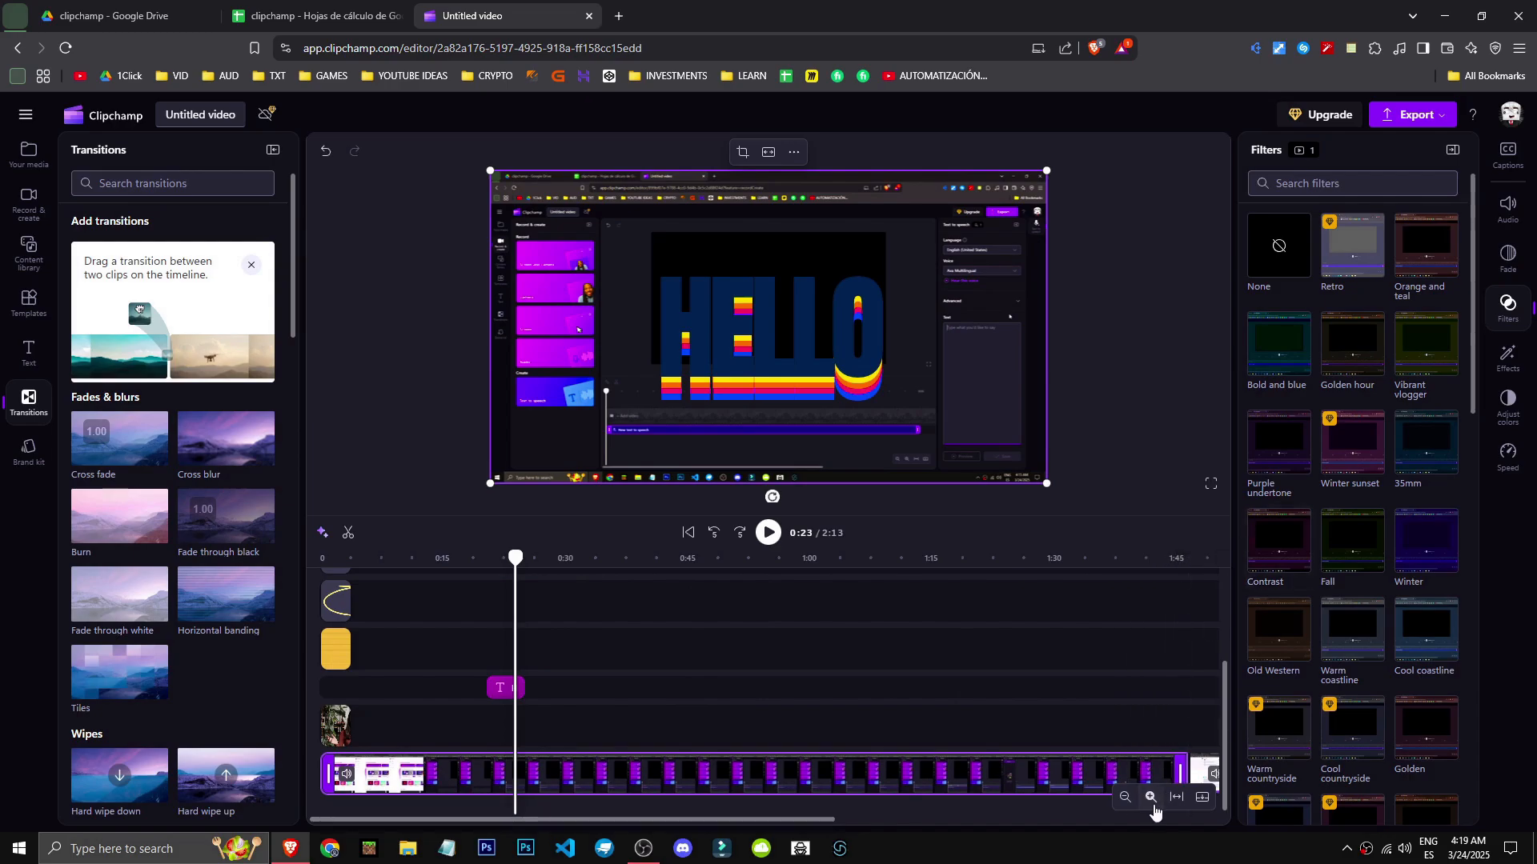
{"action": "left_click", "coordinate": [1126, 798]}
{"action": "left_click_drag", "start_coordinate": [105, 445], "coordinate": [703, 785]}
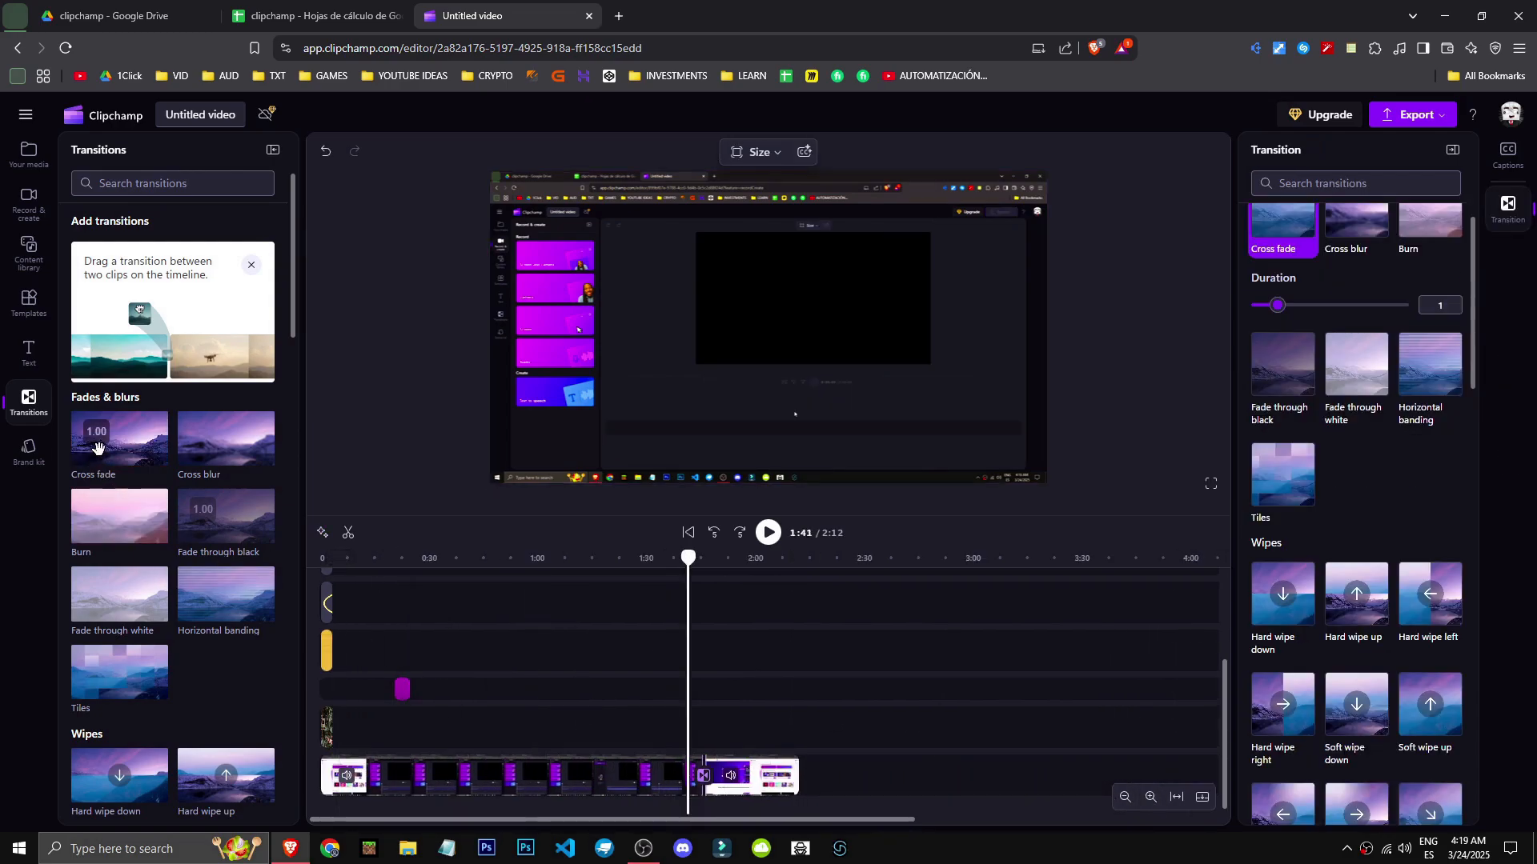
{"action": "key", "text": "space"}
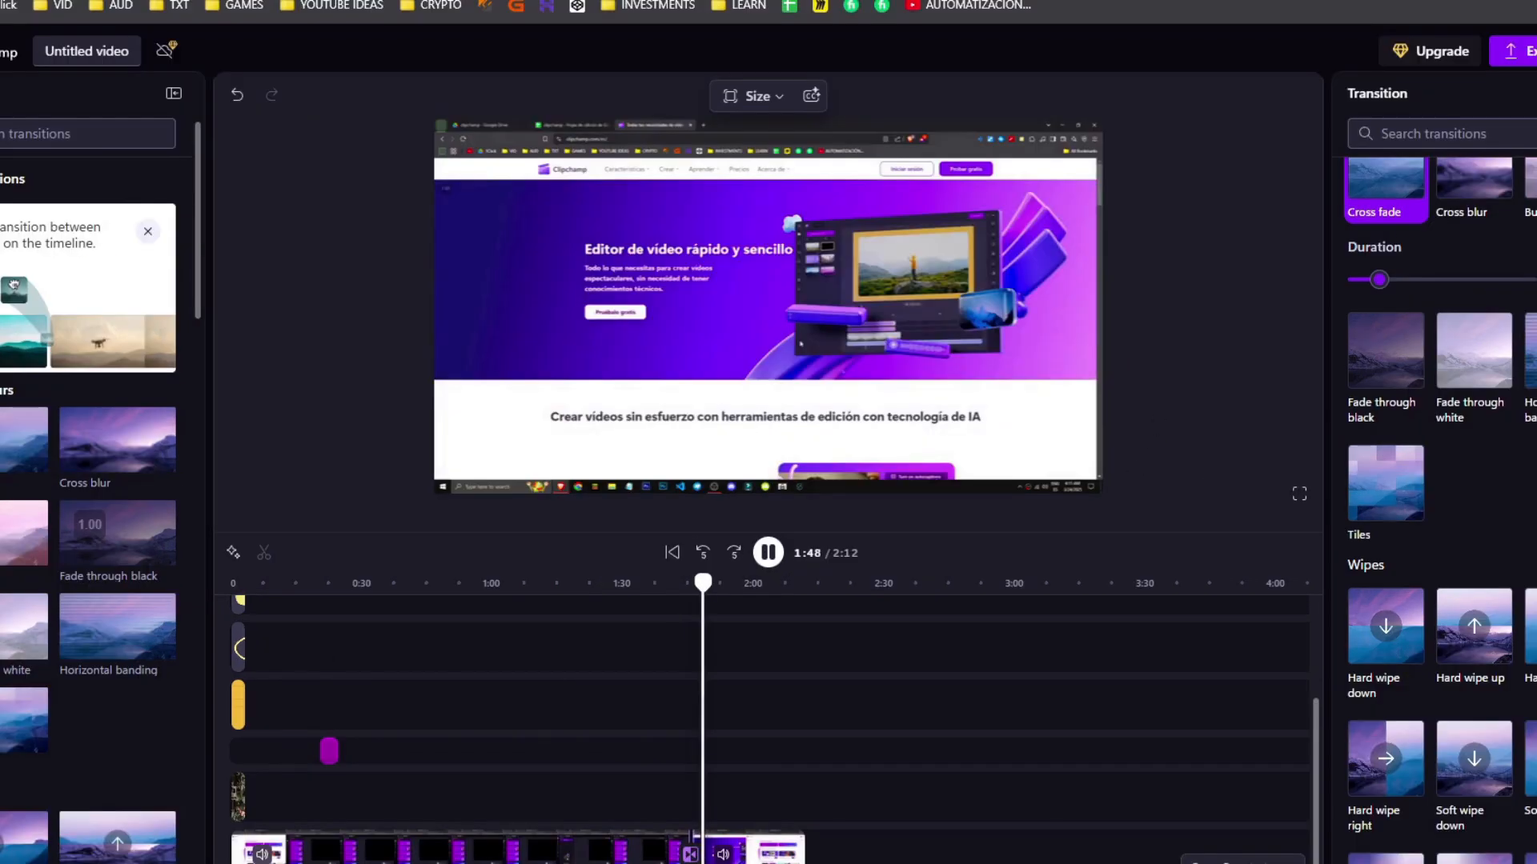
{"action": "left_click", "coordinate": [768, 533]}
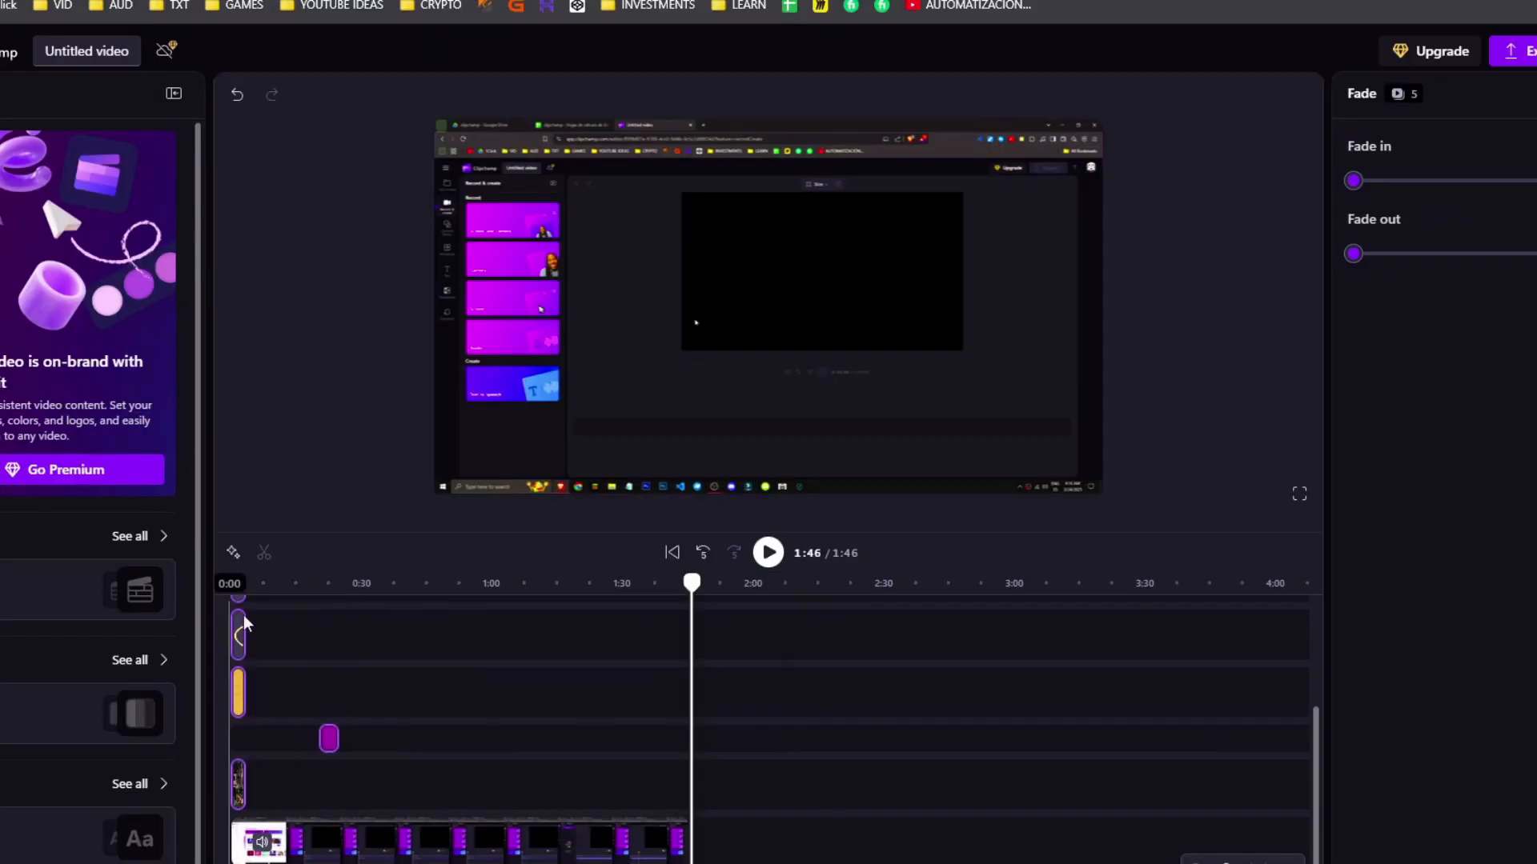
Step: Delete the title and overlay clips from the timeline, keeping only the main screen recording
{"action": "scroll", "coordinate": [297, 738], "scroll_direction": "up", "scroll_amount": 2}
{"action": "scroll", "coordinate": [298, 738], "scroll_direction": "down", "scroll_amount": 2}
{"action": "left_click_drag", "start_coordinate": [350, 781], "coordinate": [235, 683]}
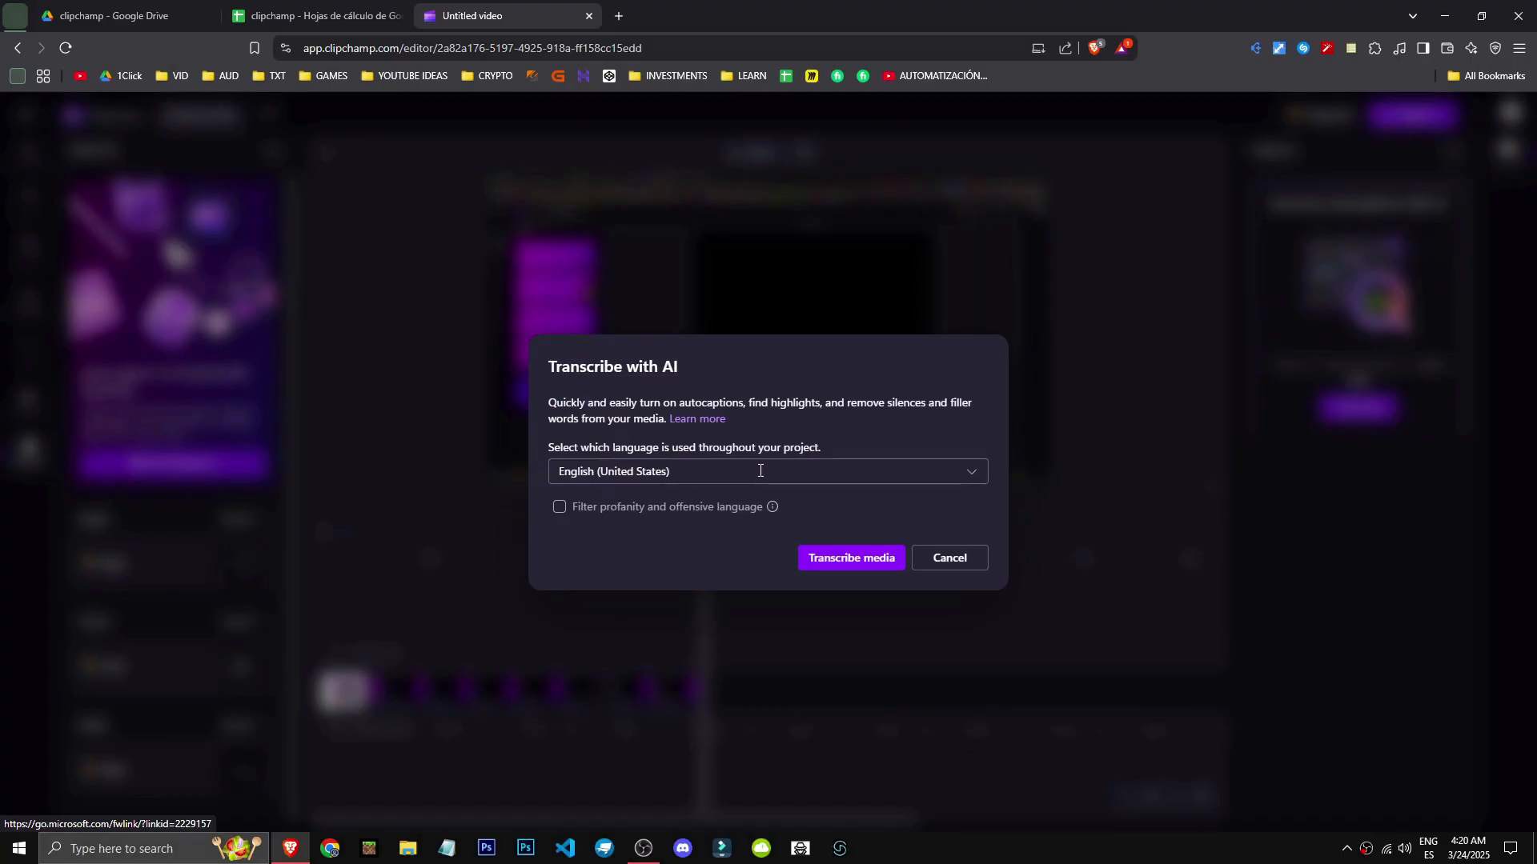
Step: Transcribe the project's media with AI, using Spanish (Spain) as the project language
{"action": "left_click", "coordinate": [704, 472]}
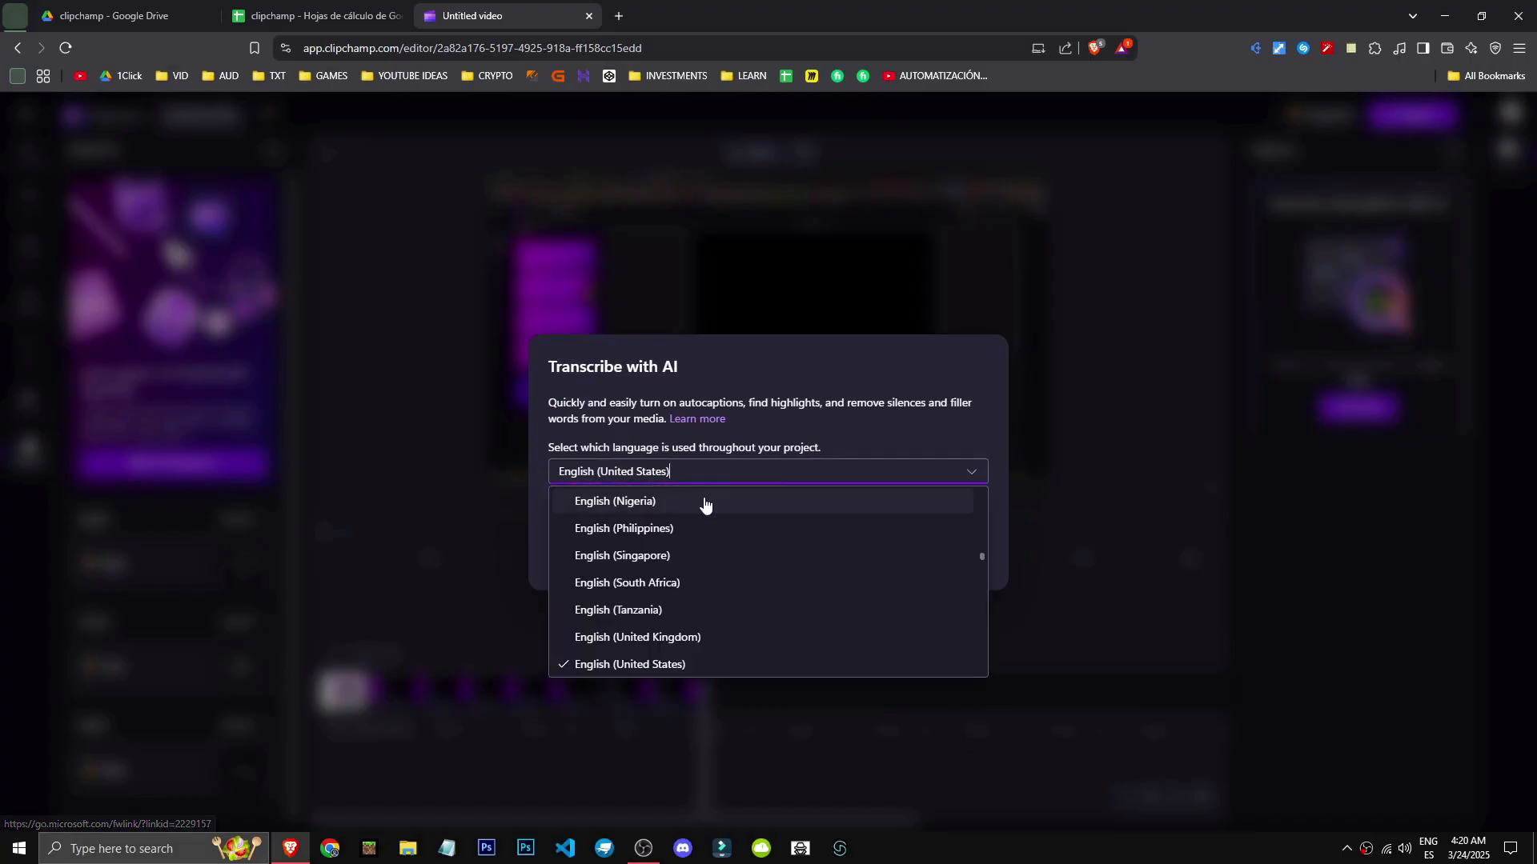
{"action": "scroll", "coordinate": [668, 604], "scroll_direction": "up", "scroll_amount": 3}
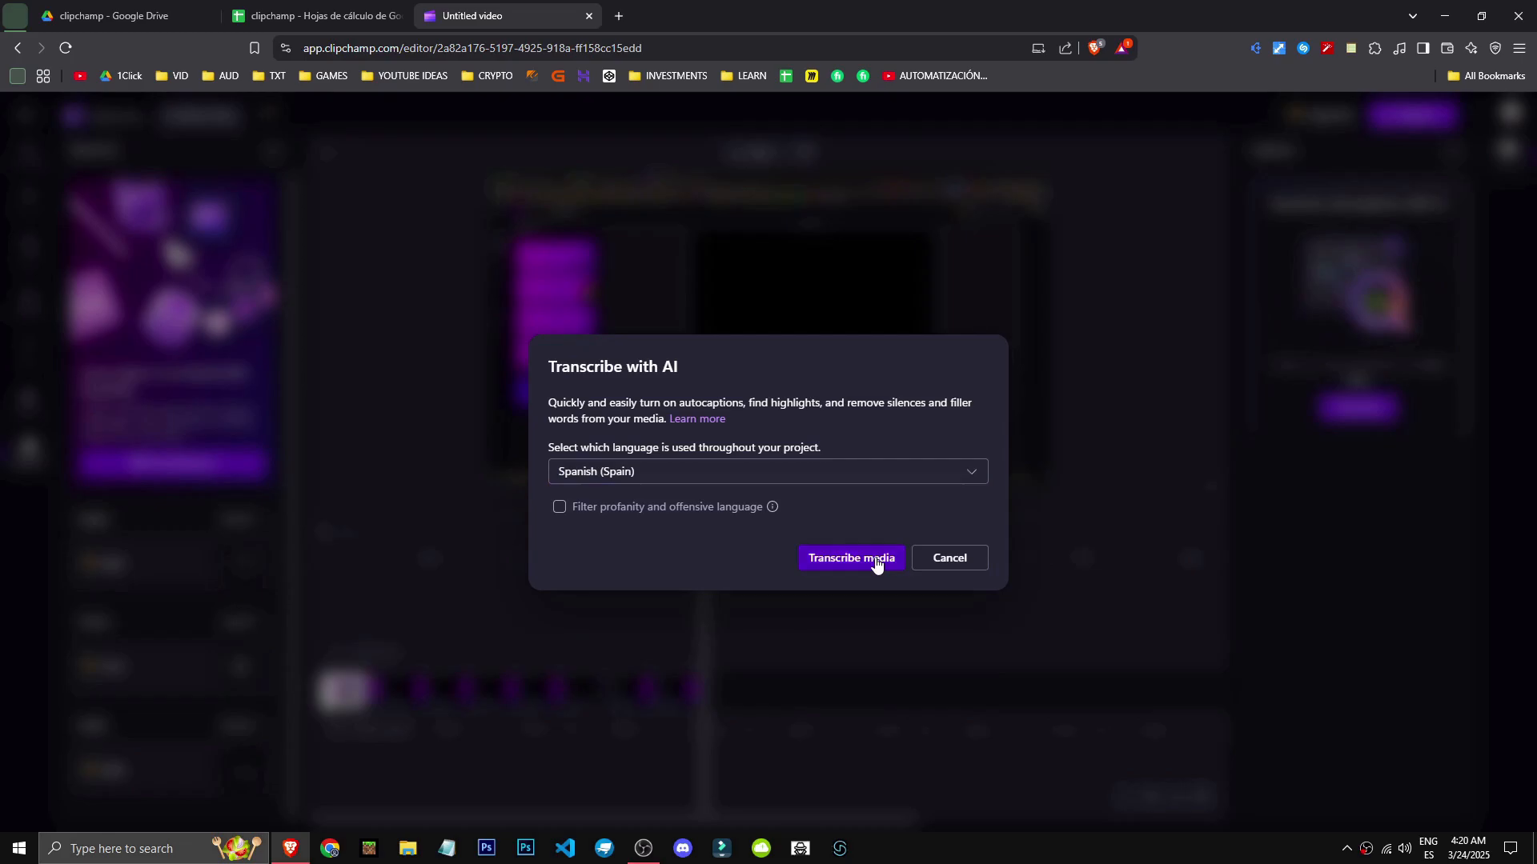
{"action": "left_click", "coordinate": [876, 560]}
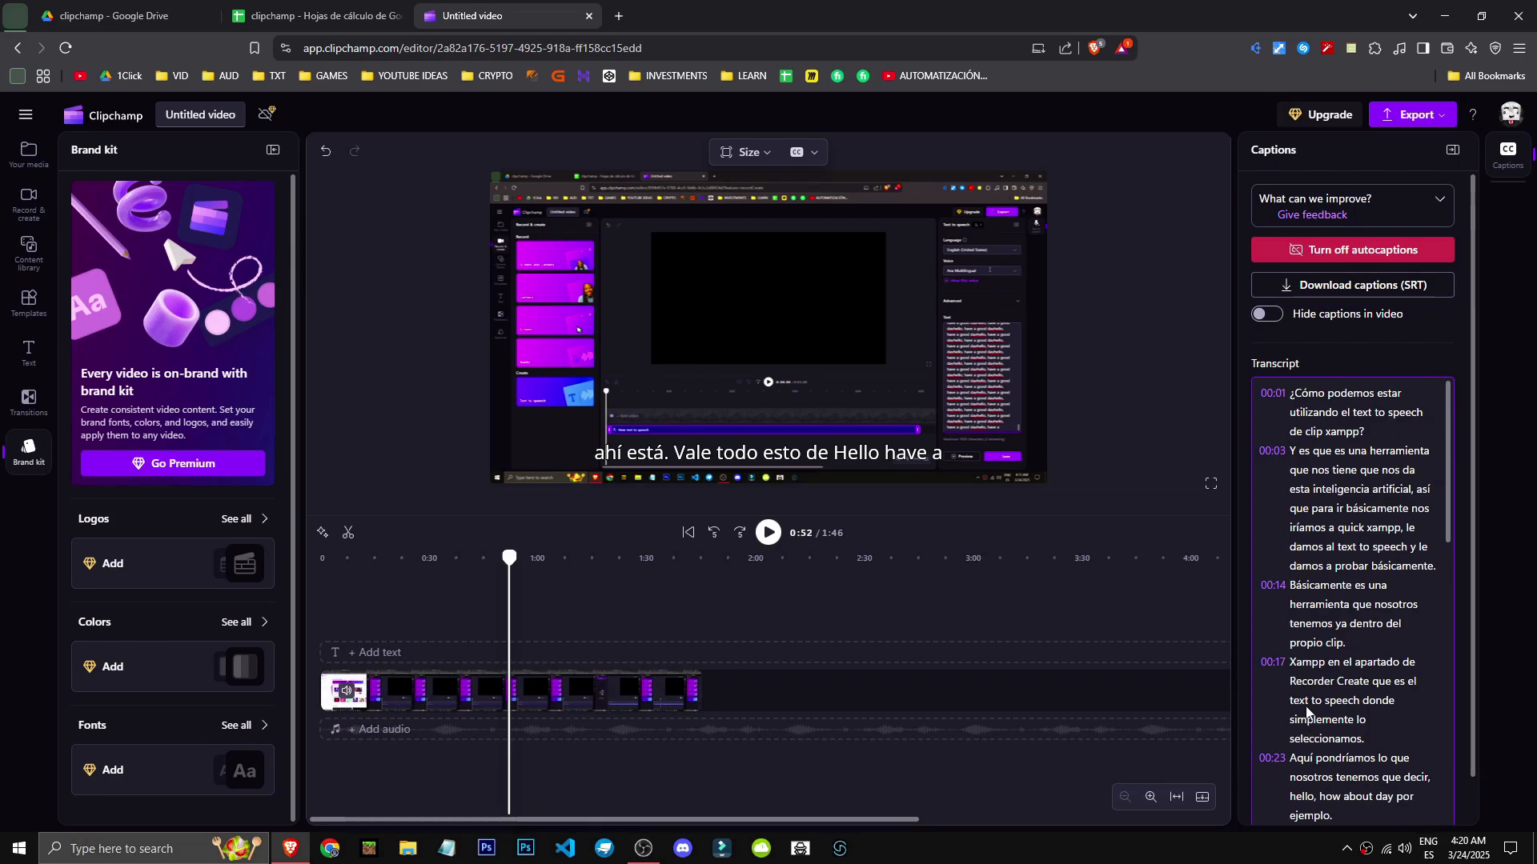
Step: Review the generated transcript and check the captions at another point of the video
{"action": "scroll", "coordinate": [1307, 712], "scroll_direction": "down", "scroll_amount": 20}
{"action": "scroll", "coordinate": [1461, 496], "scroll_direction": "down", "scroll_amount": 1}
{"action": "scroll", "coordinate": [1361, 640], "scroll_direction": "up", "scroll_amount": 20}
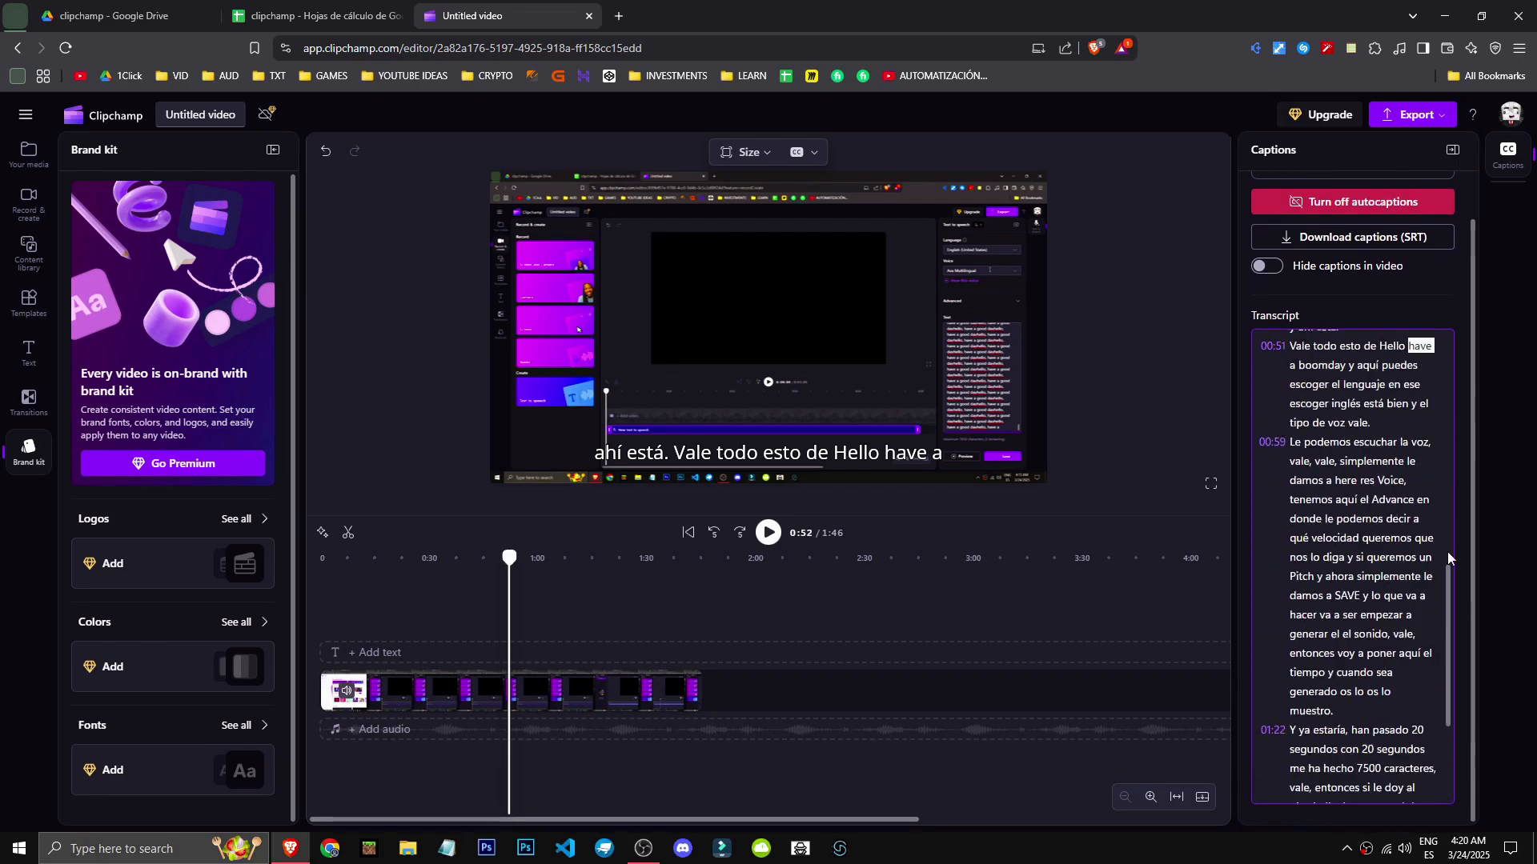
{"action": "left_click_drag", "start_coordinate": [510, 557], "coordinate": [397, 558]}
{"action": "left_click", "coordinate": [607, 455]}
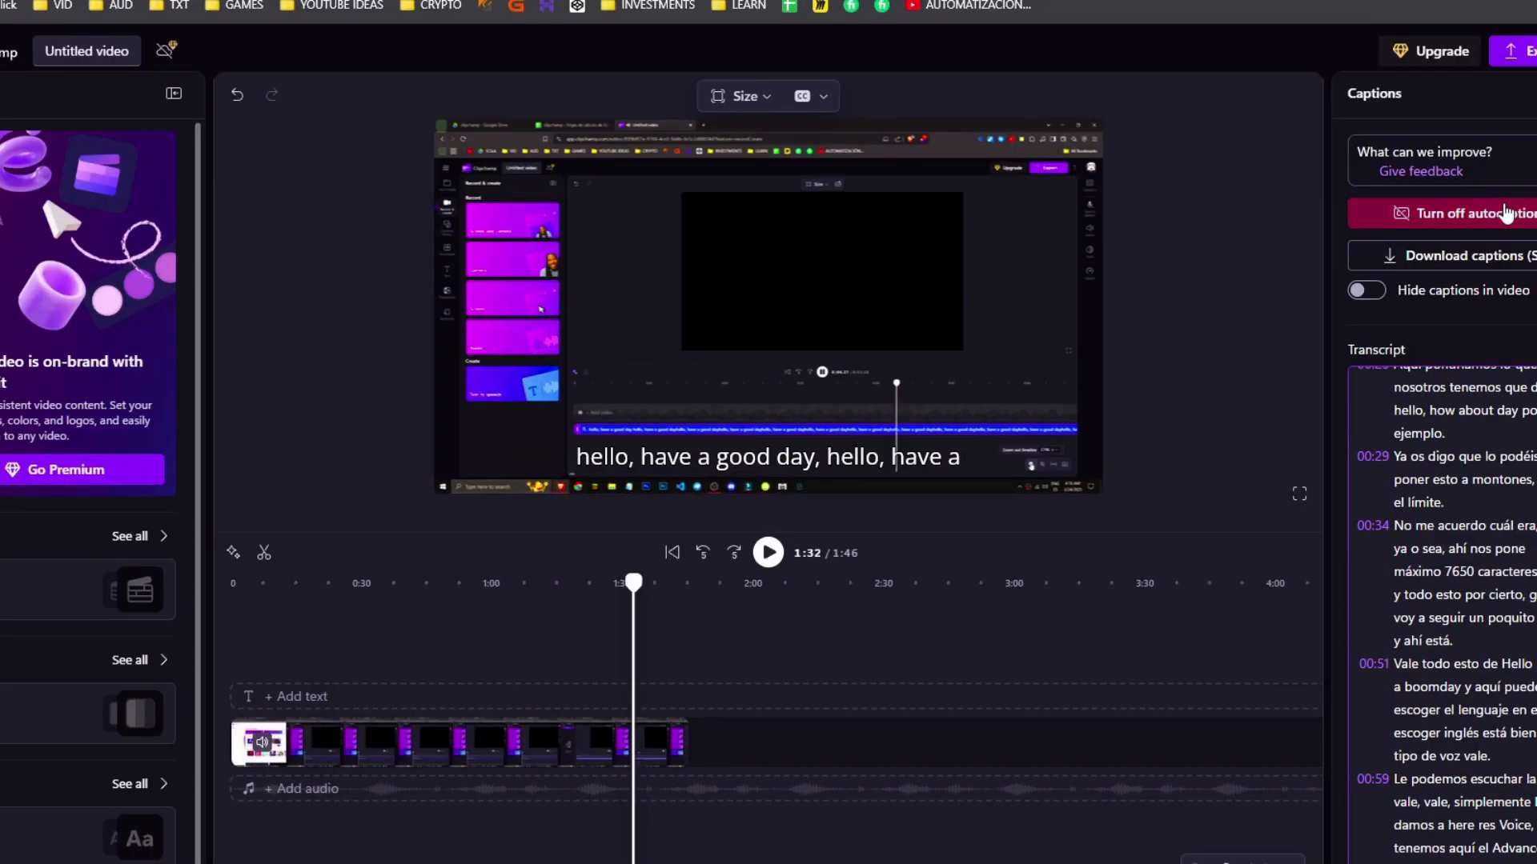
Step: Select the caption text in the preview and set its font to Montserrat Subrayada
{"action": "left_click", "coordinate": [1507, 213]}
{"action": "left_click", "coordinate": [750, 472]}
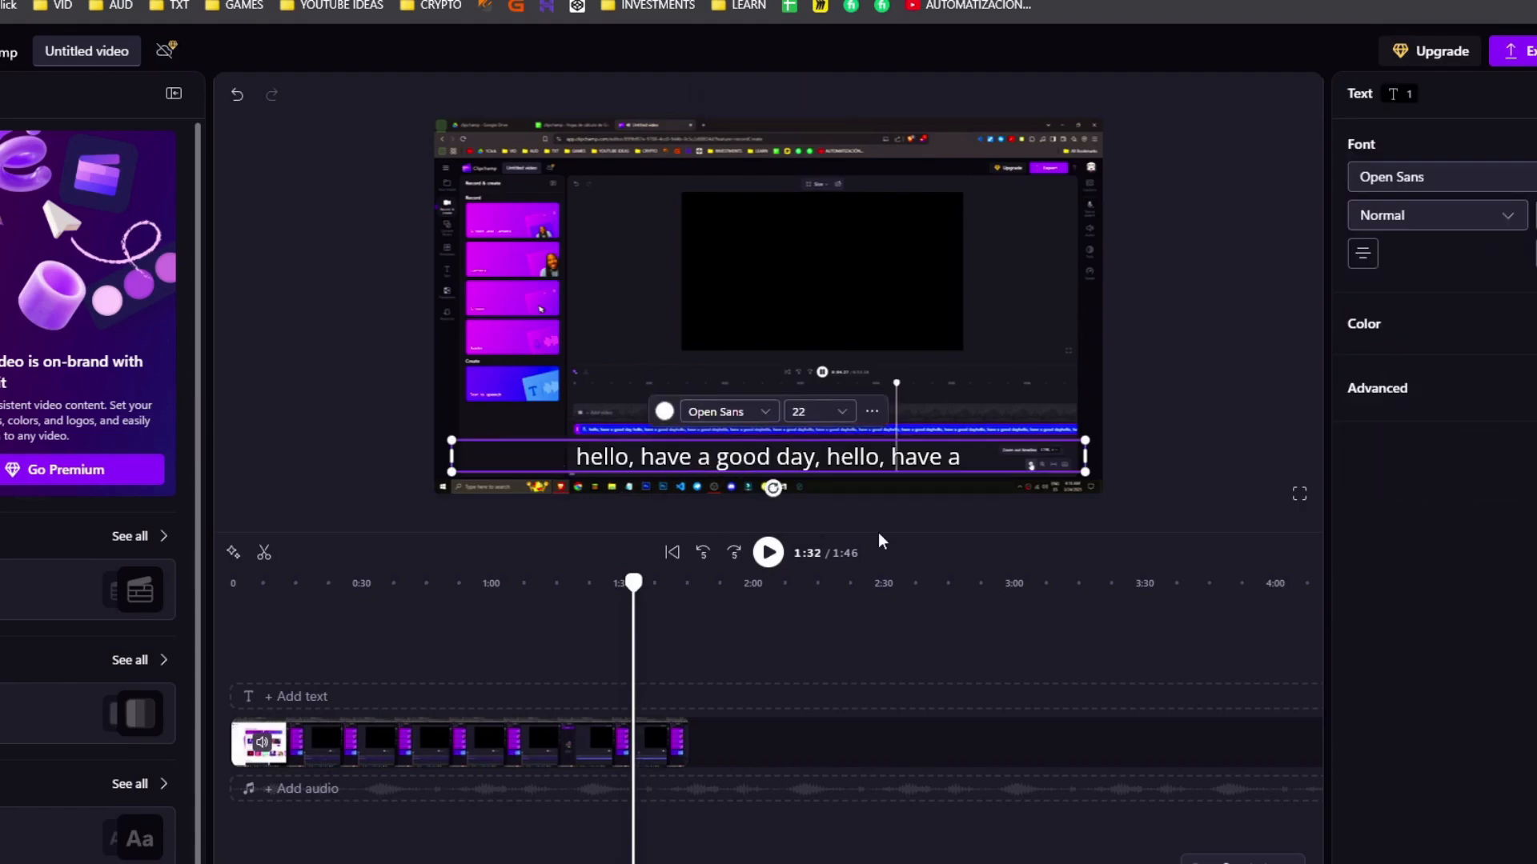
{"action": "left_click", "coordinate": [1440, 177]}
{"action": "scroll", "coordinate": [1391, 308], "scroll_direction": "up", "scroll_amount": 6}
{"action": "scroll", "coordinate": [1366, 361], "scroll_direction": "down", "scroll_amount": 1}
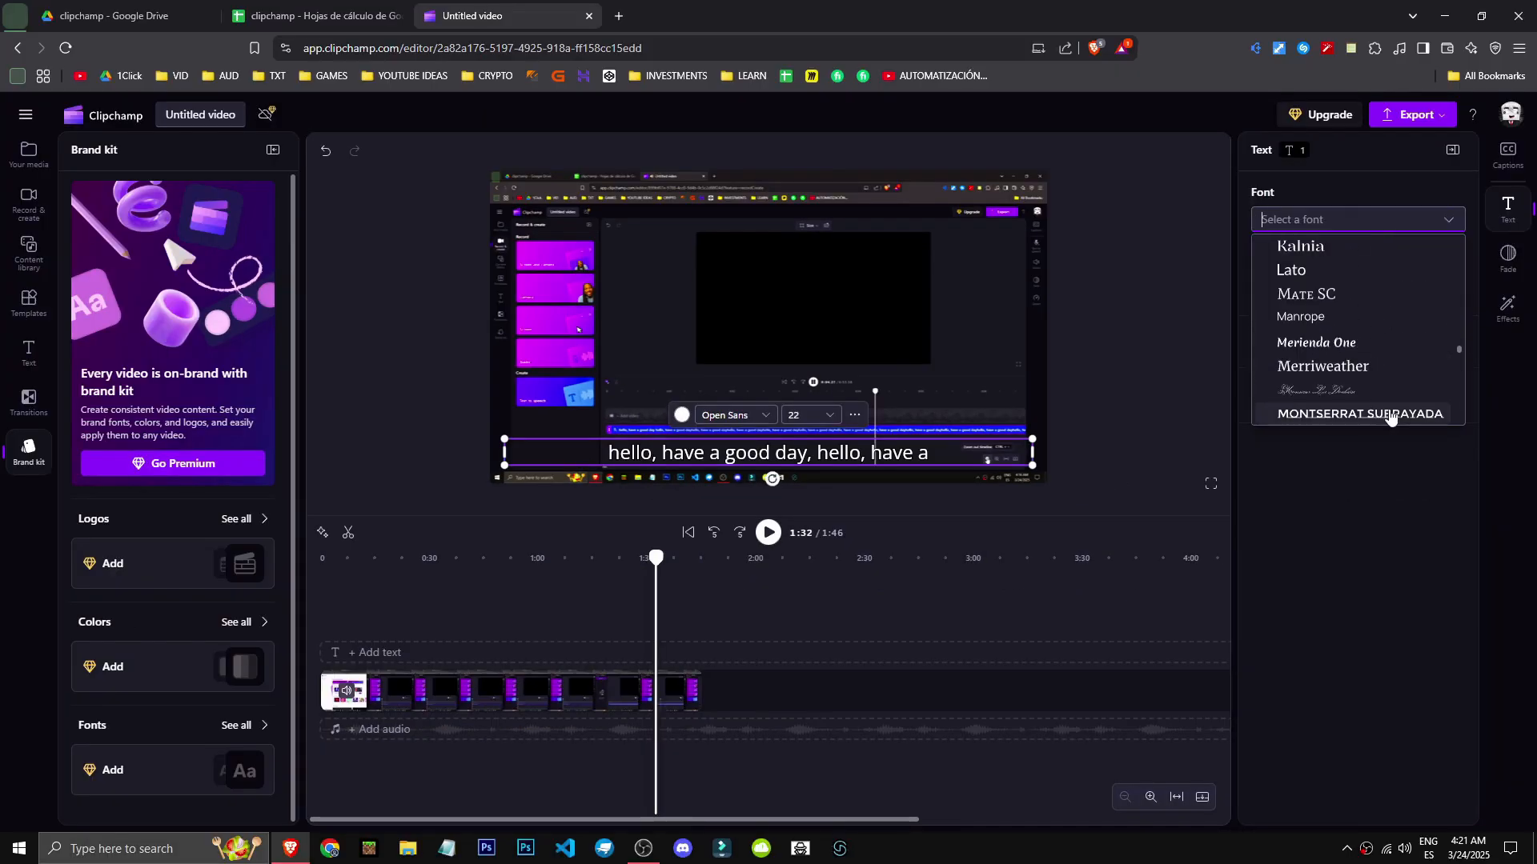
{"action": "left_click", "coordinate": [1391, 418]}
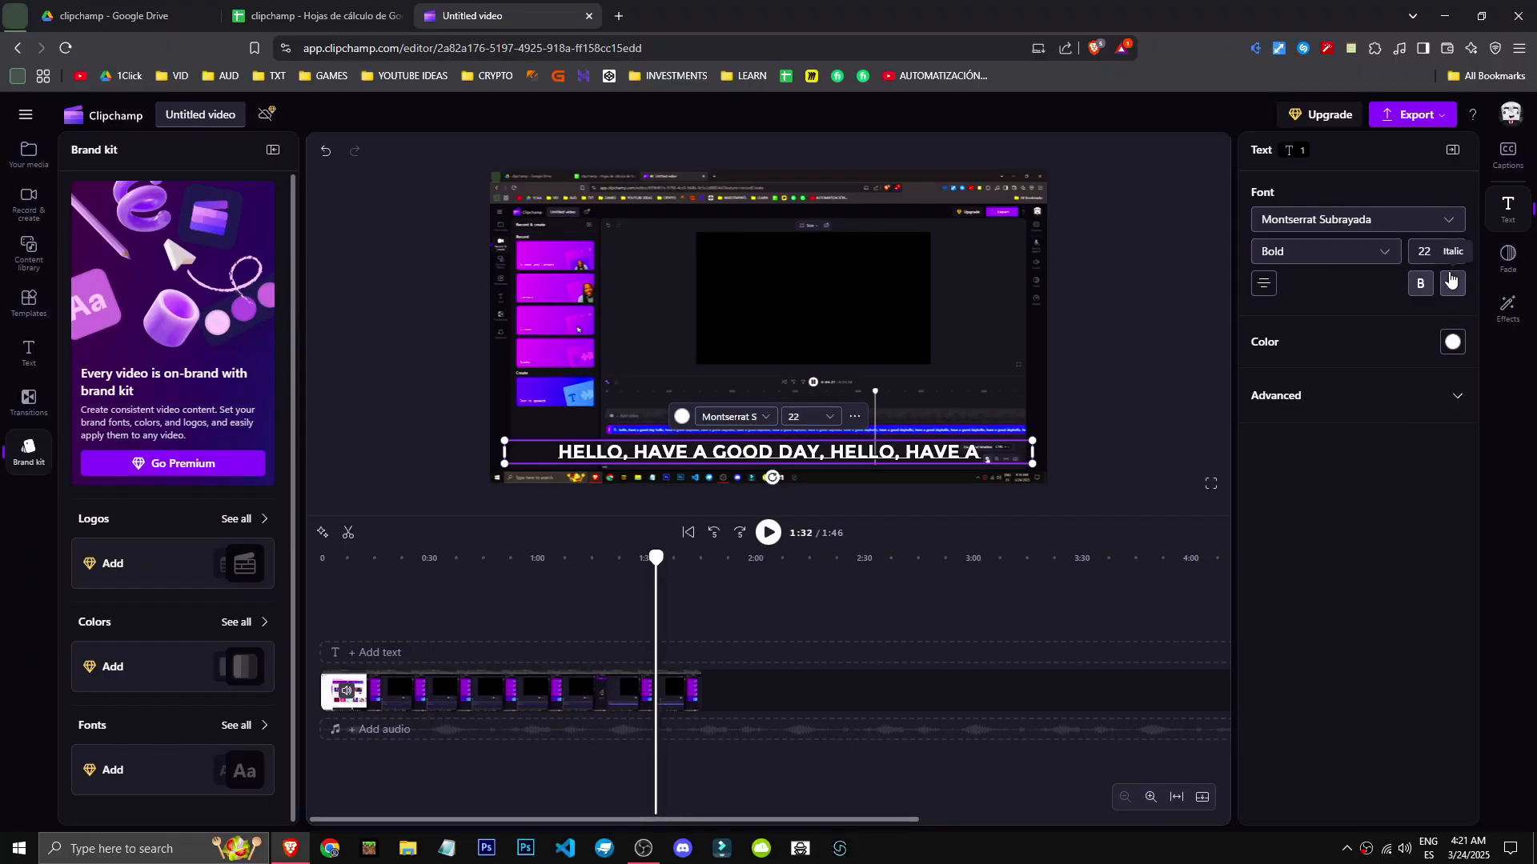
Step: Color the caption text red and give it a yellow outline
{"action": "left_click", "coordinate": [1452, 341]}
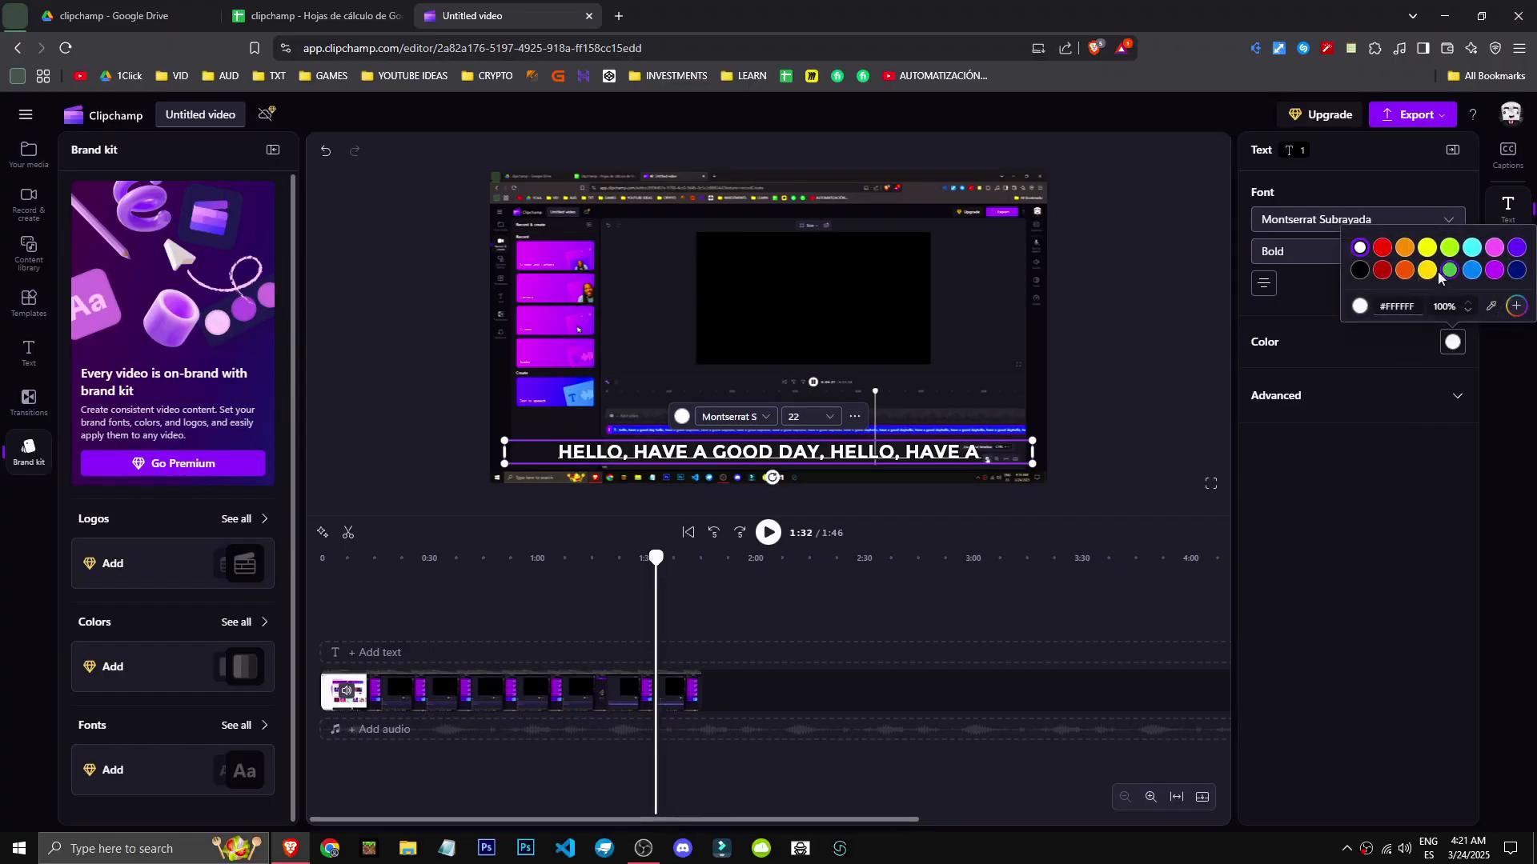
{"action": "left_click", "coordinate": [1384, 248]}
{"action": "left_click", "coordinate": [1419, 466]}
{"action": "left_click", "coordinate": [1457, 395]}
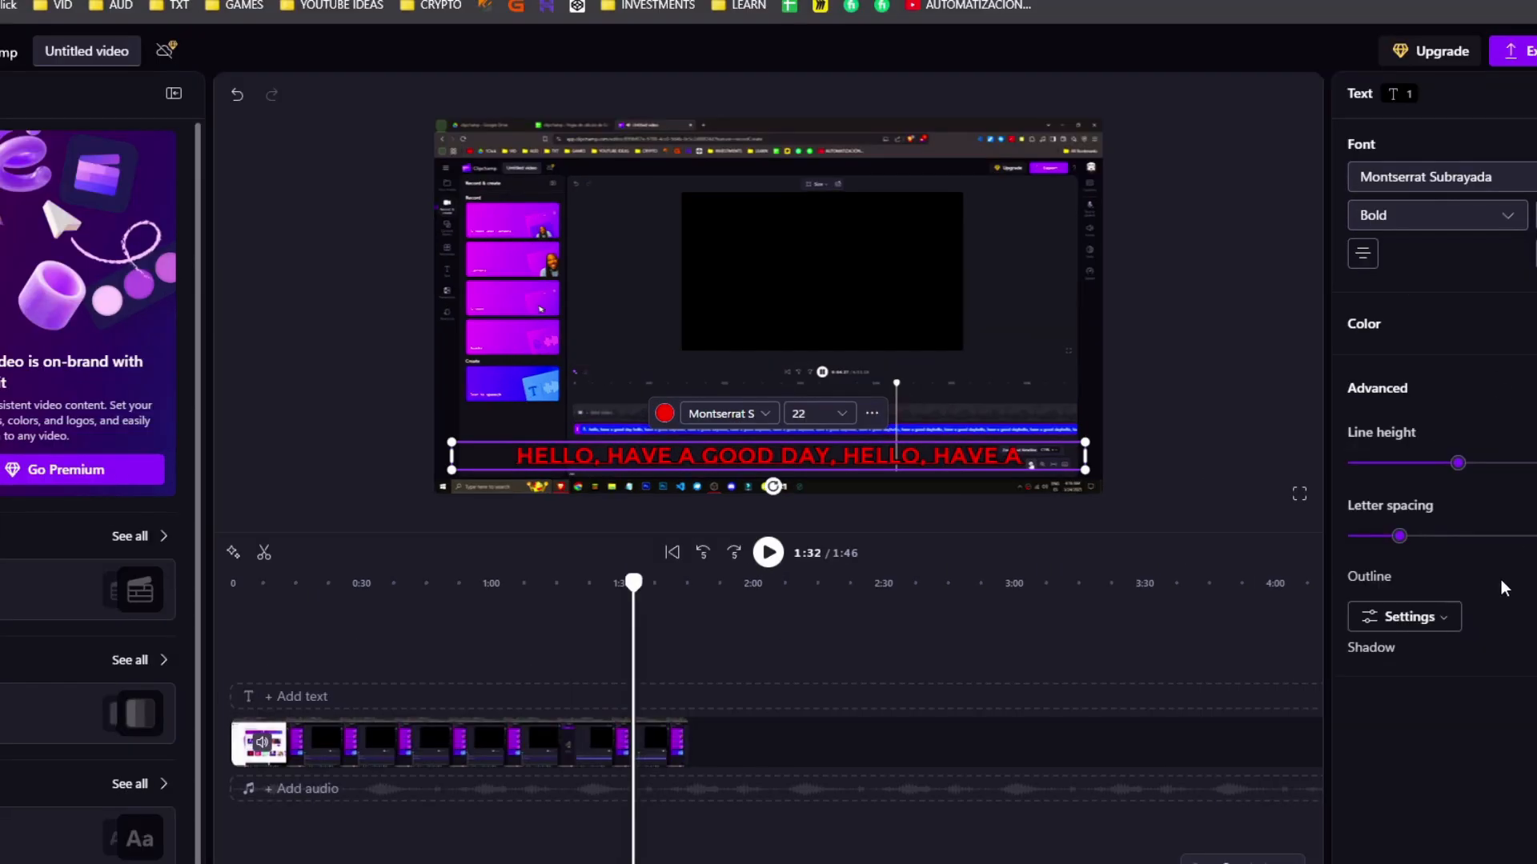
{"action": "left_click", "coordinate": [1536, 617]}
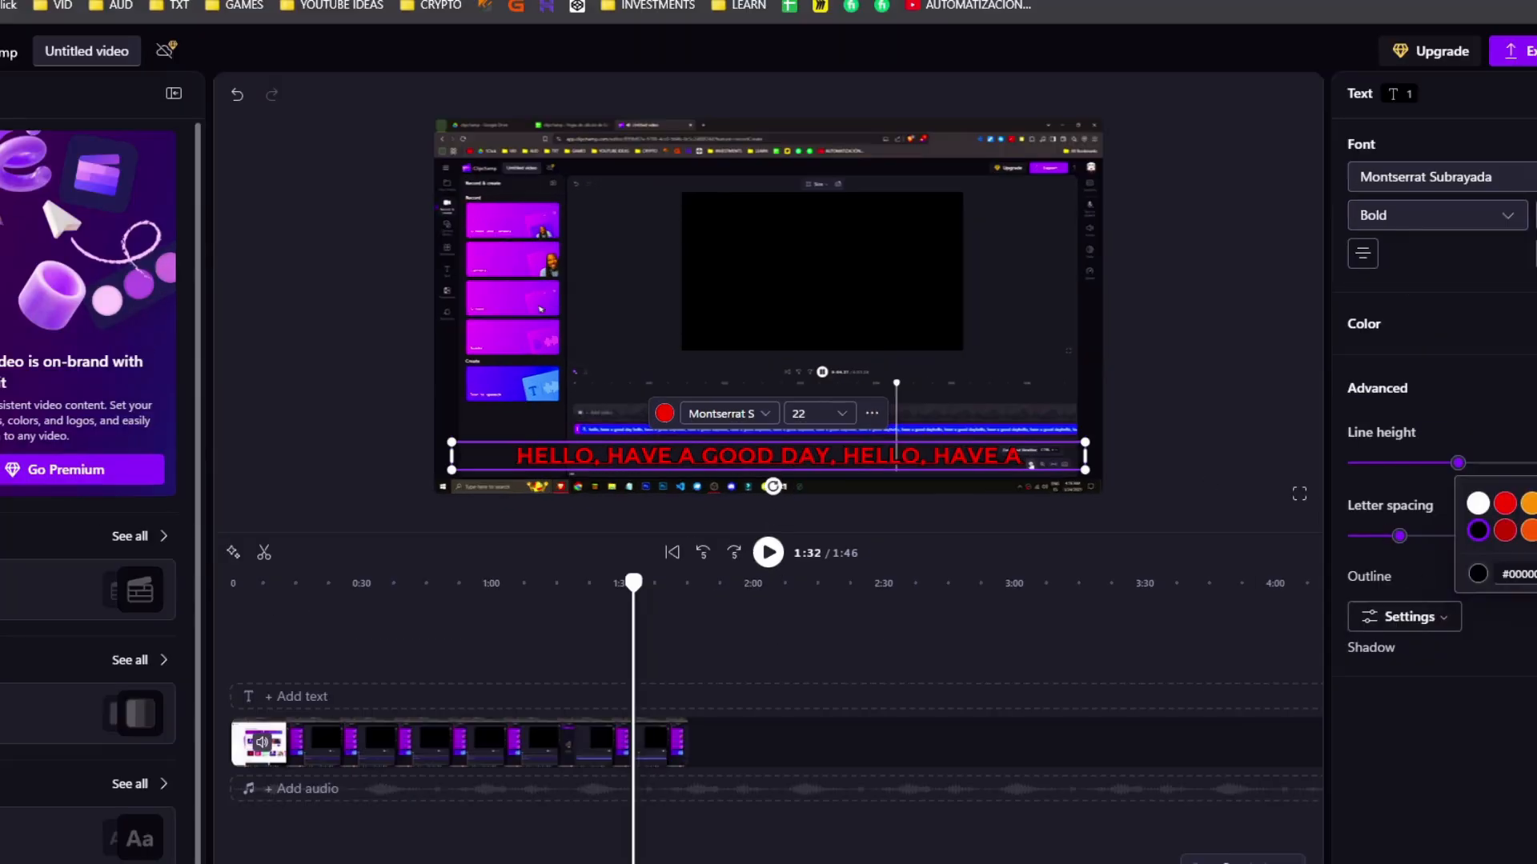
{"action": "left_click", "coordinate": [1528, 512]}
Step: Replace the caption outline with a yellow shadow, using the second distance preset and a blur of 0
{"action": "left_click", "coordinate": [1455, 613]}
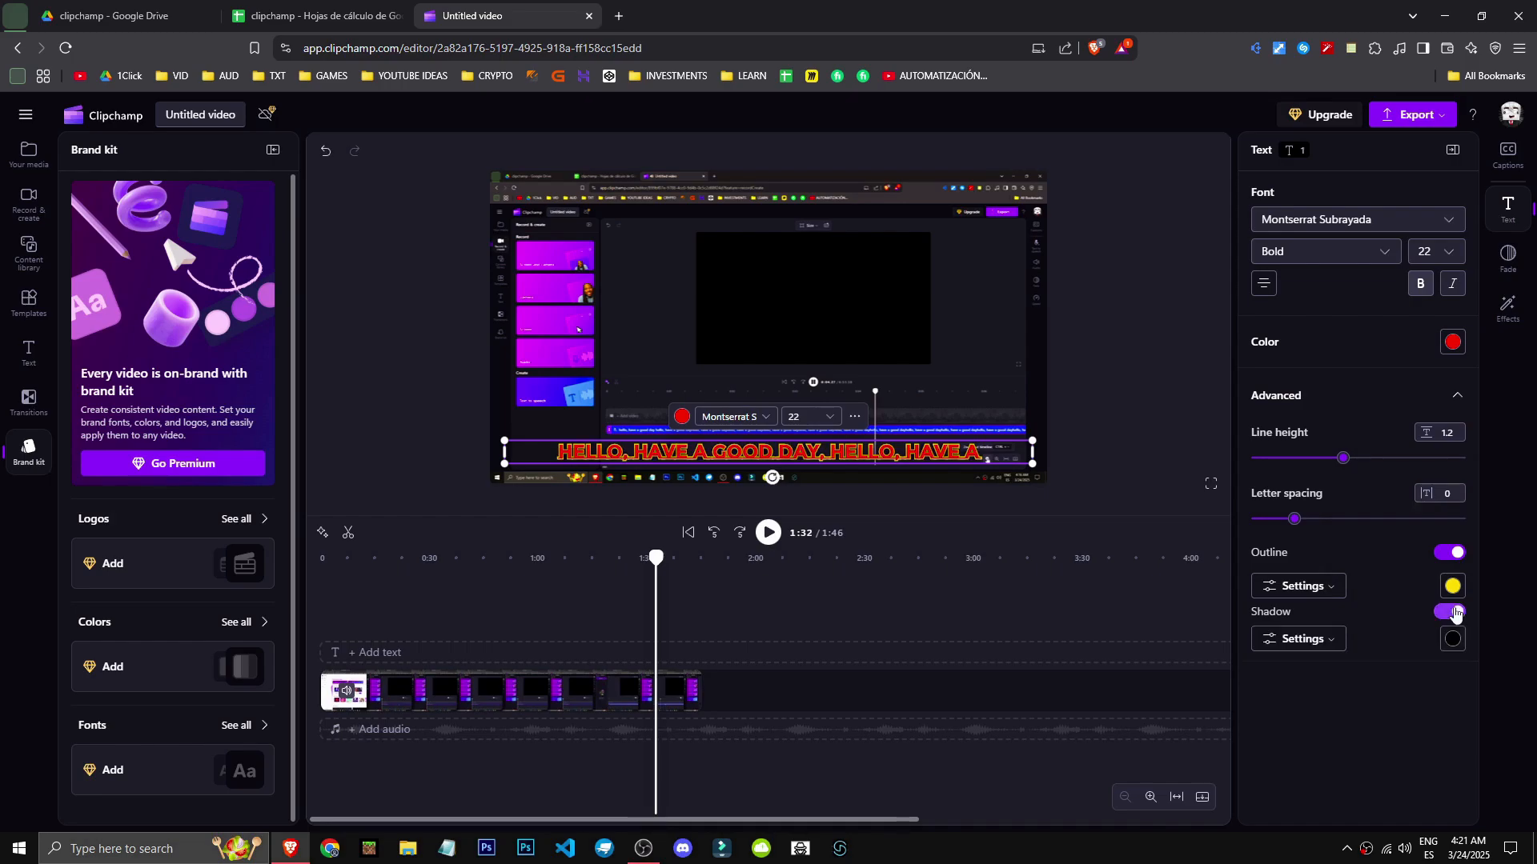
{"action": "left_click", "coordinate": [1456, 554]}
{"action": "left_click", "coordinate": [1453, 608]}
{"action": "left_click", "coordinate": [1321, 607]}
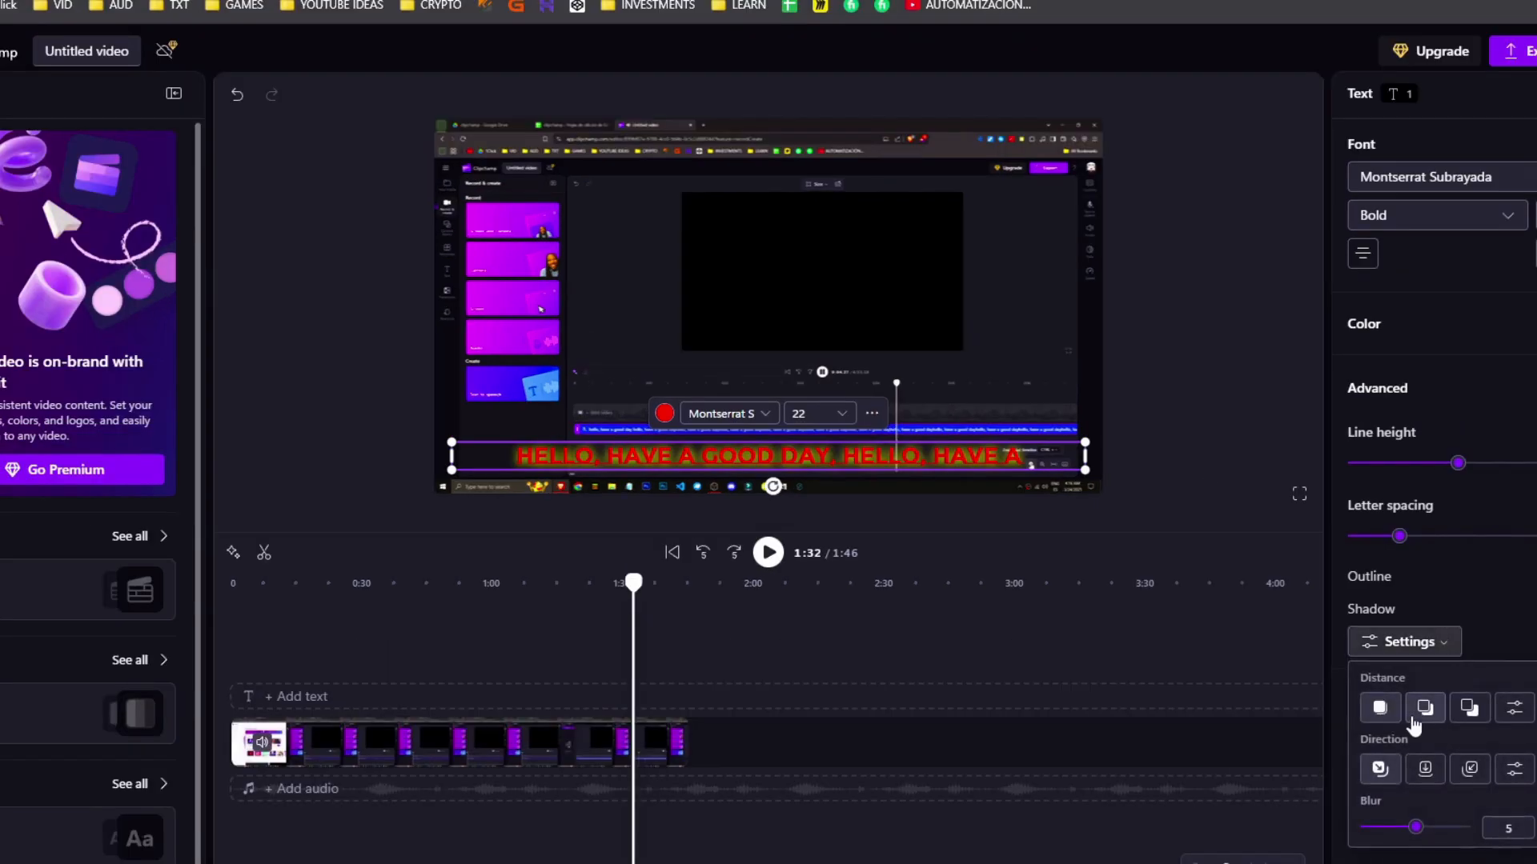
{"action": "left_click", "coordinate": [1426, 709]}
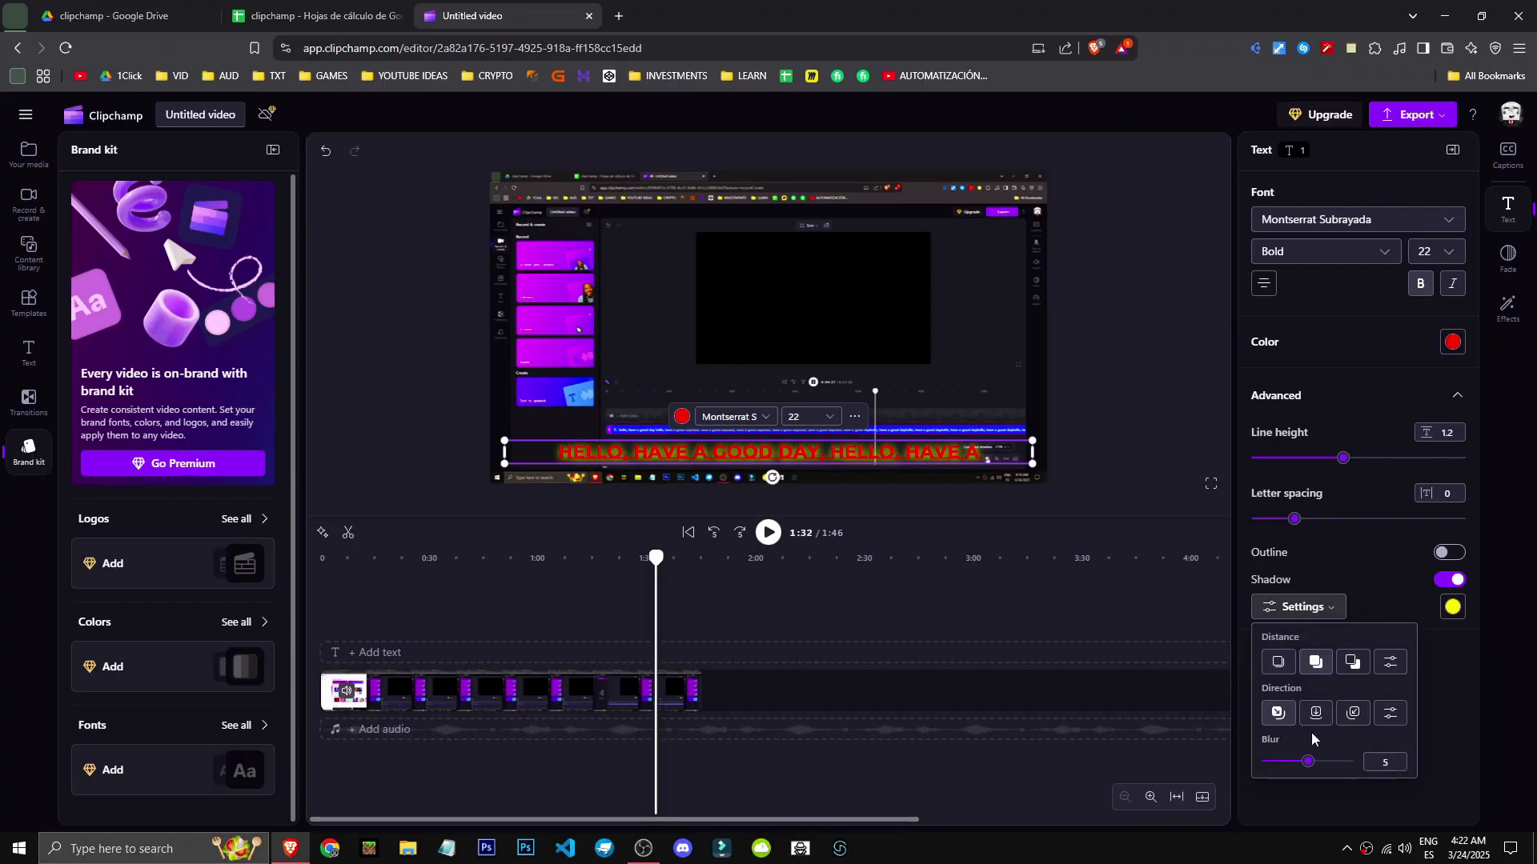
{"action": "left_click_drag", "start_coordinate": [1309, 766], "coordinate": [1217, 775]}
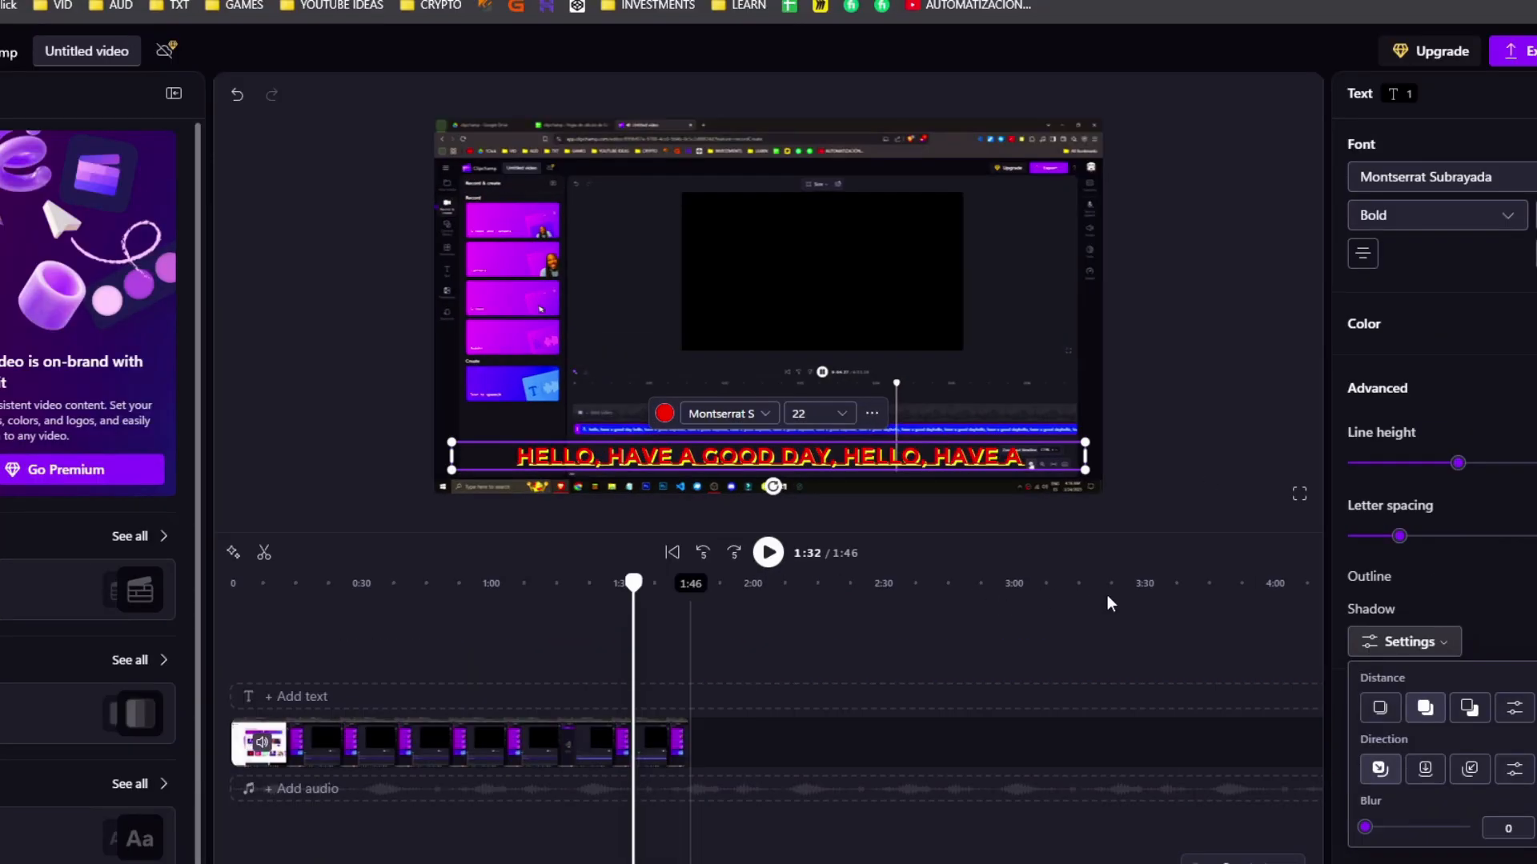
{"action": "left_click", "coordinate": [1109, 602]}
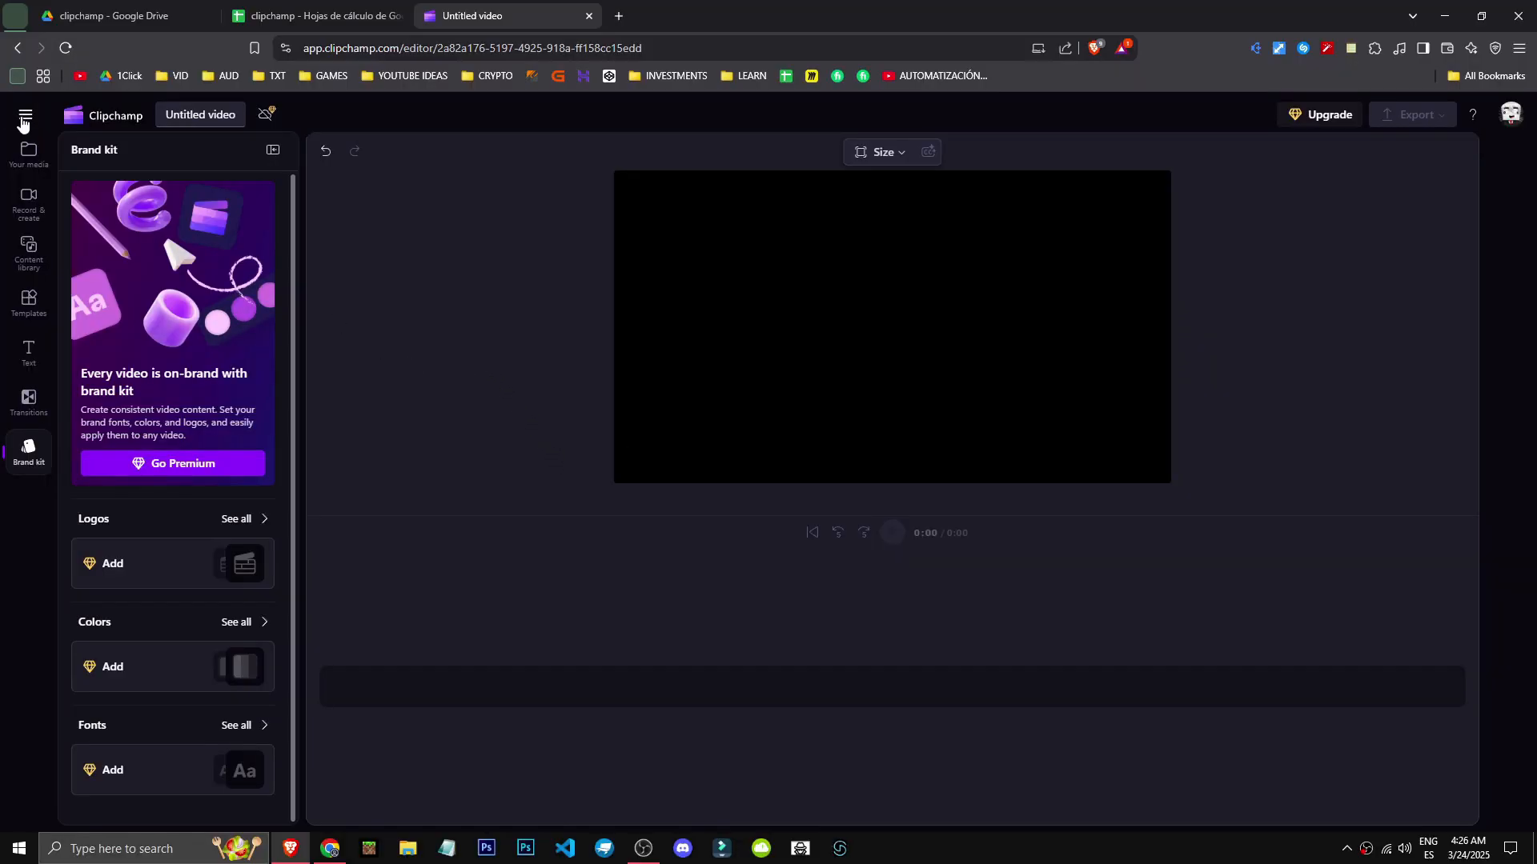
{"action": "left_click", "coordinate": [25, 117]}
{"action": "left_click", "coordinate": [29, 149]}
{"action": "left_click", "coordinate": [24, 159]}
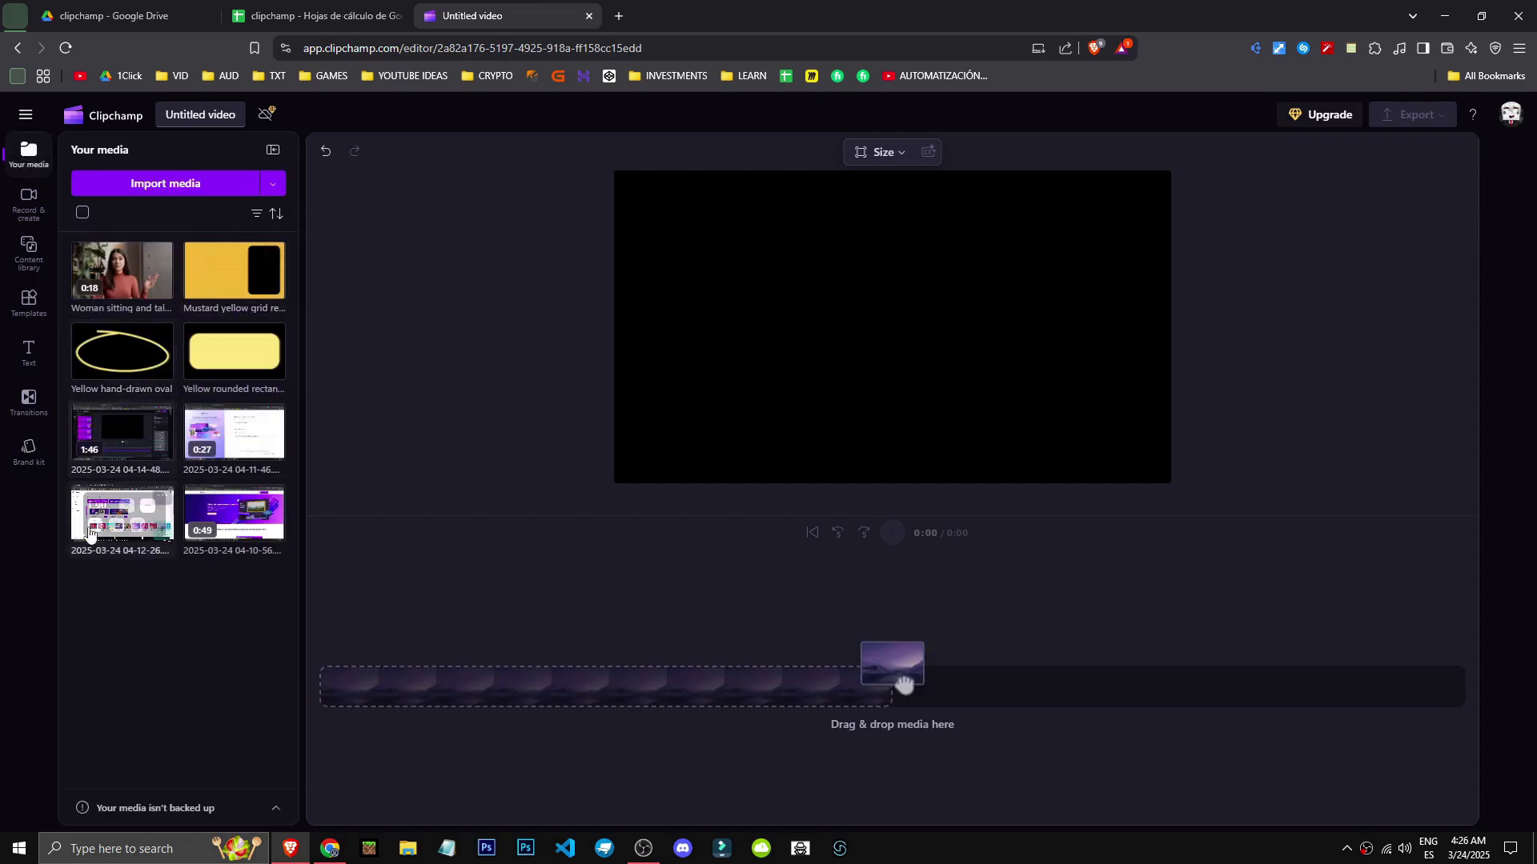
{"action": "left_click_drag", "start_coordinate": [121, 432], "coordinate": [360, 695]}
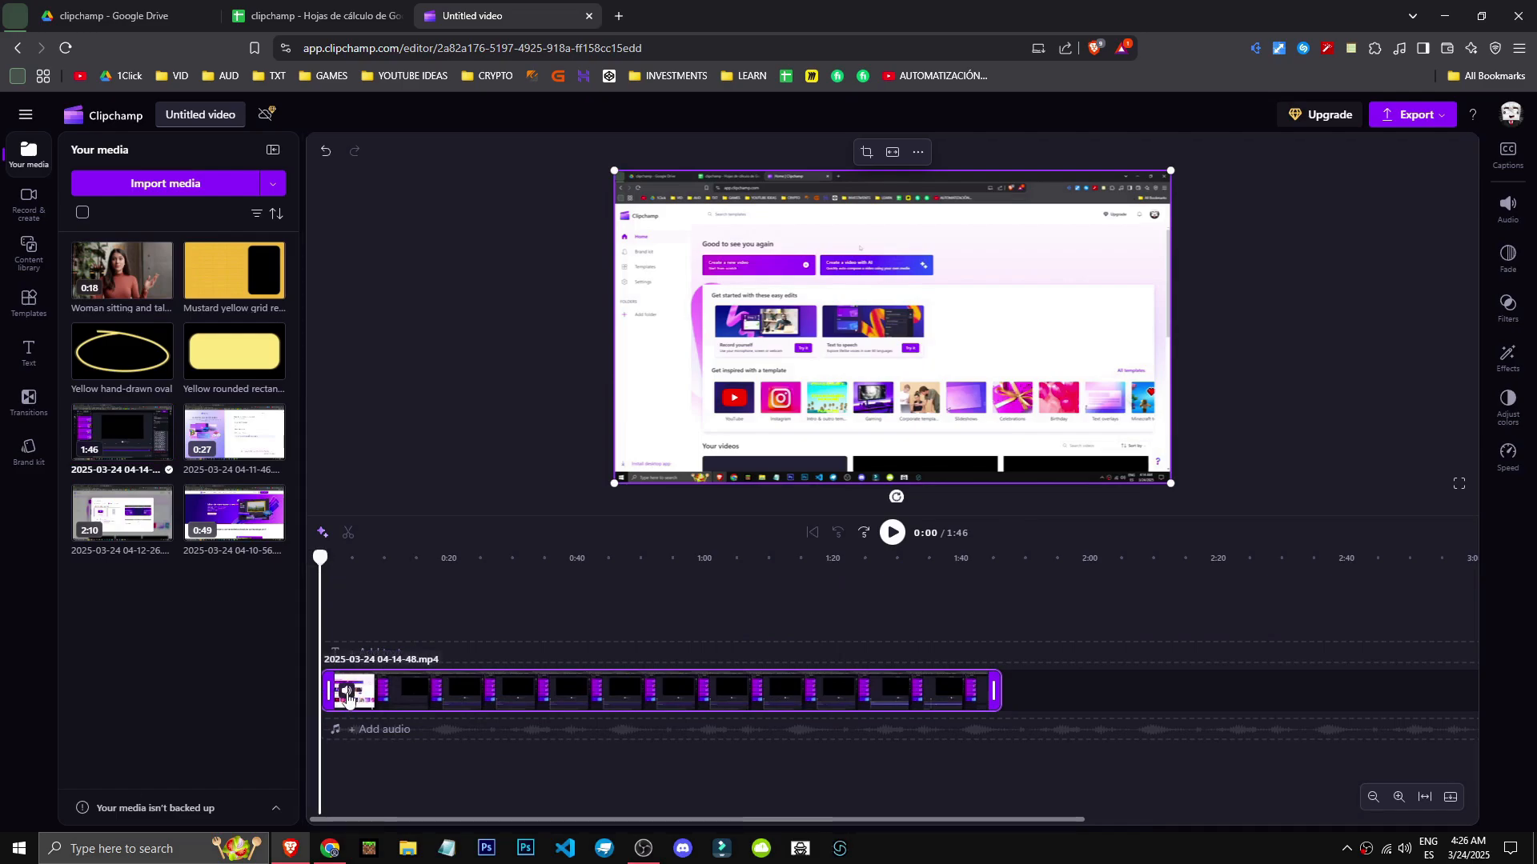
Step: Turn off the existing autocaptions and generate them again with AI in Spanish (Spain)
{"action": "left_click", "coordinate": [1508, 153]}
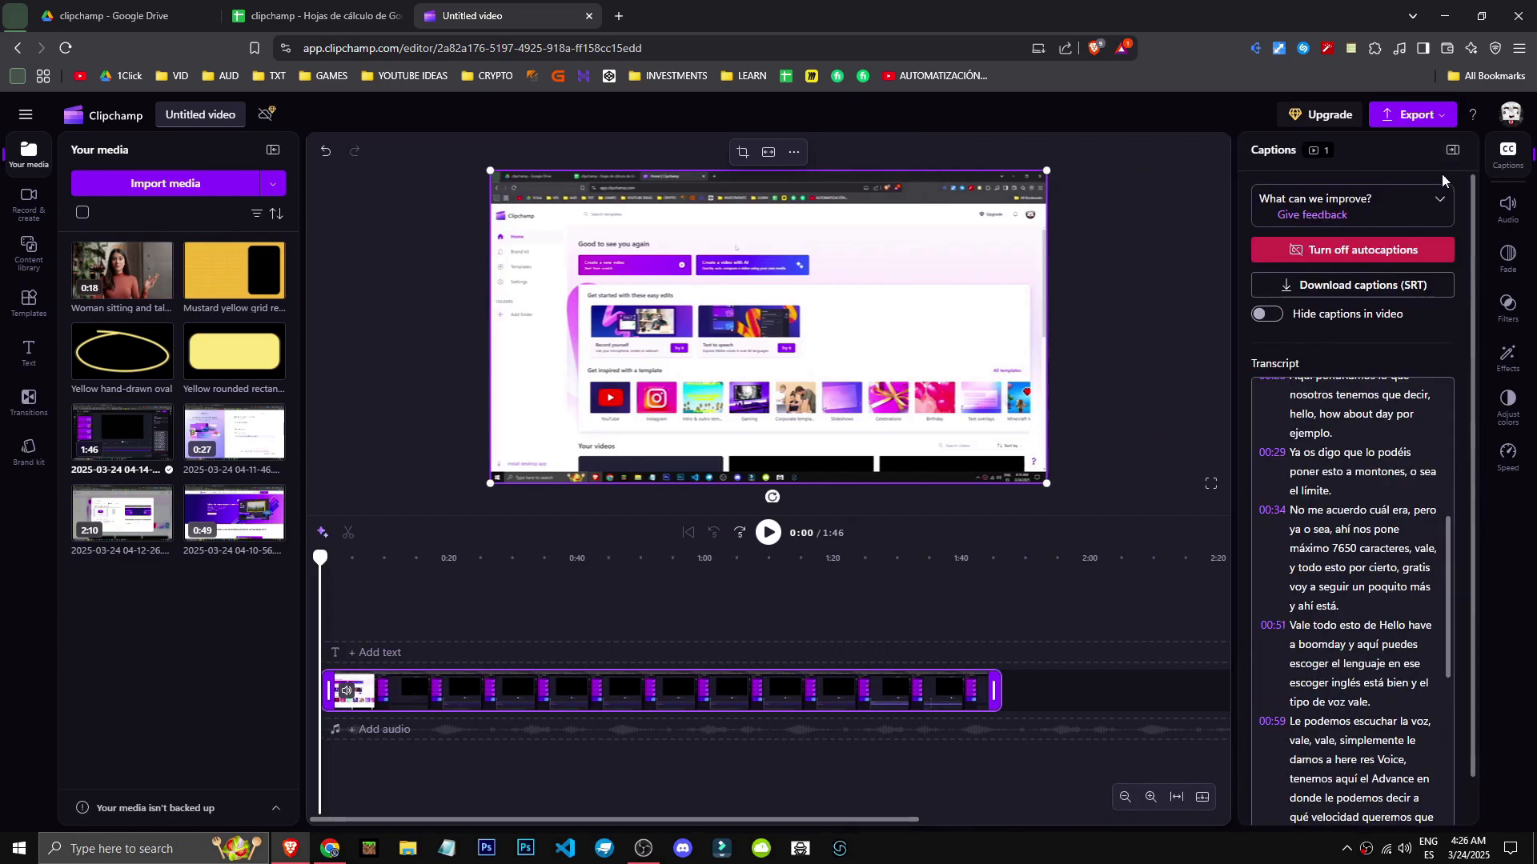
{"action": "left_click", "coordinate": [1416, 257]}
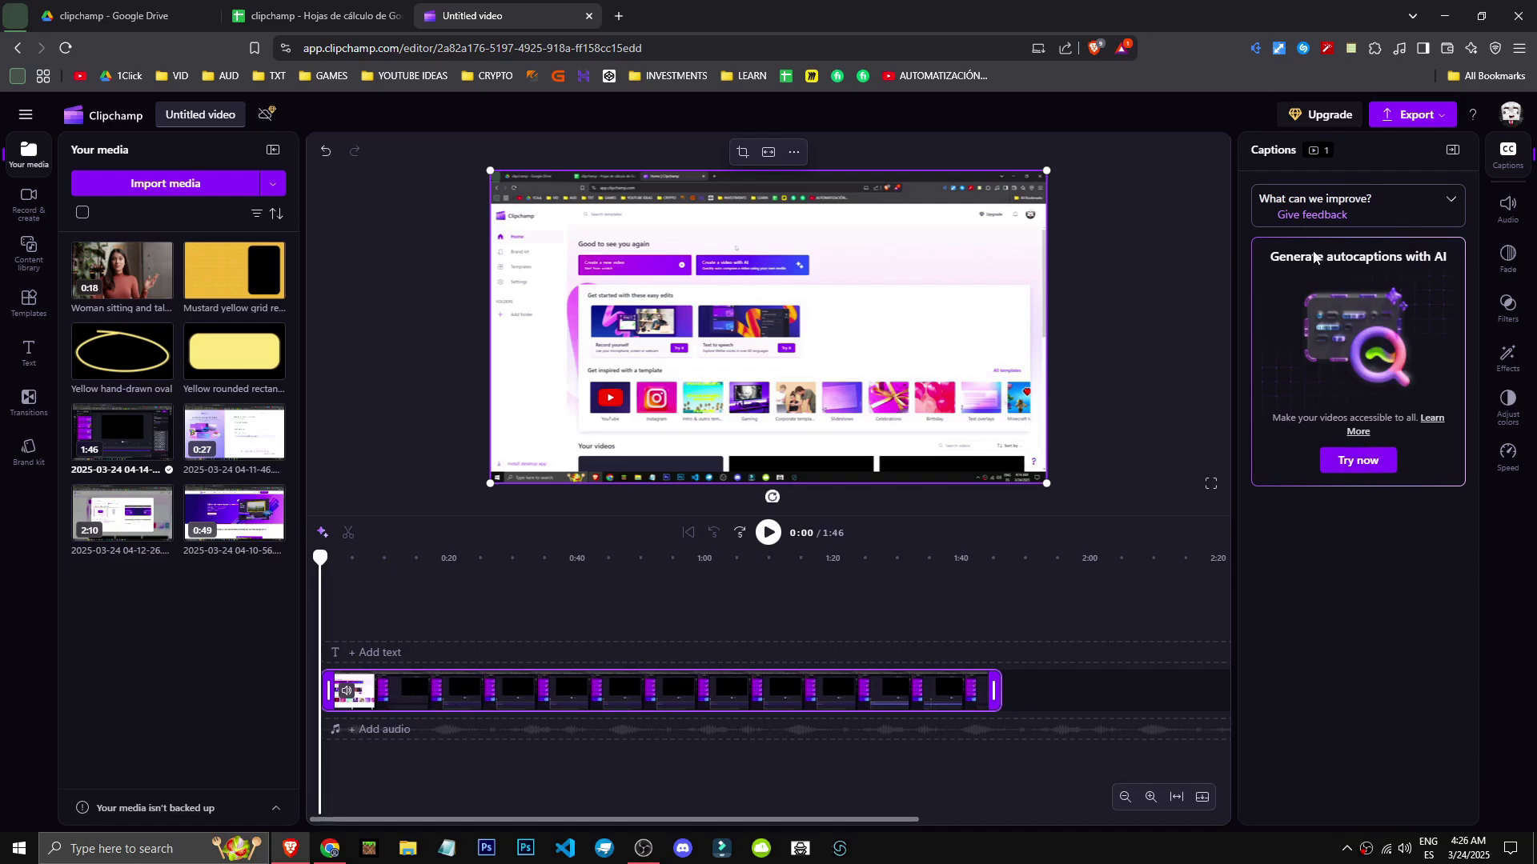
{"action": "left_click", "coordinate": [1370, 461]}
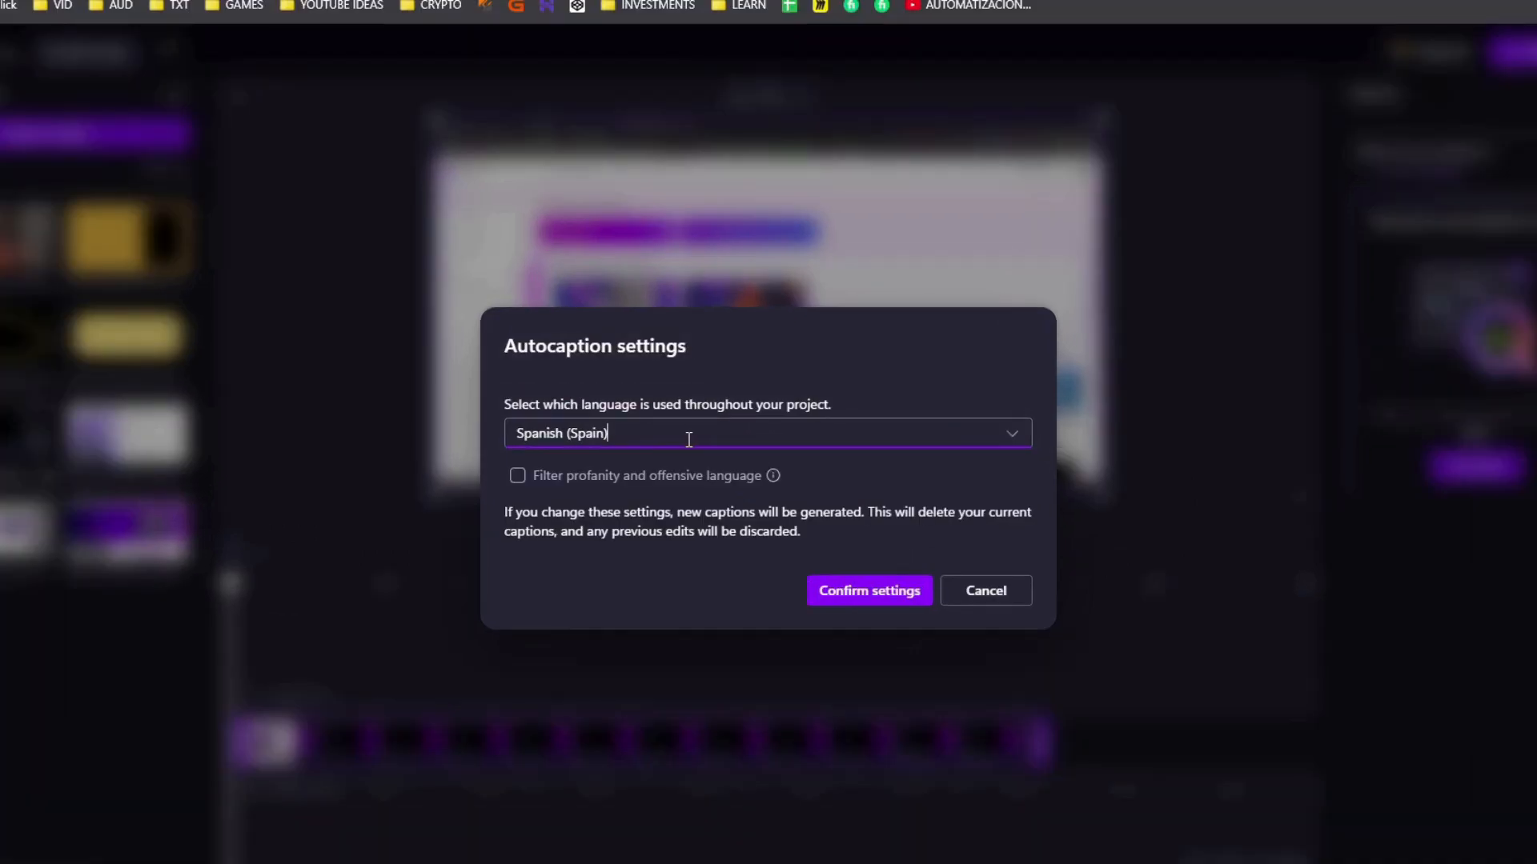
{"action": "left_click_drag", "start_coordinate": [700, 433], "coordinate": [535, 434]}
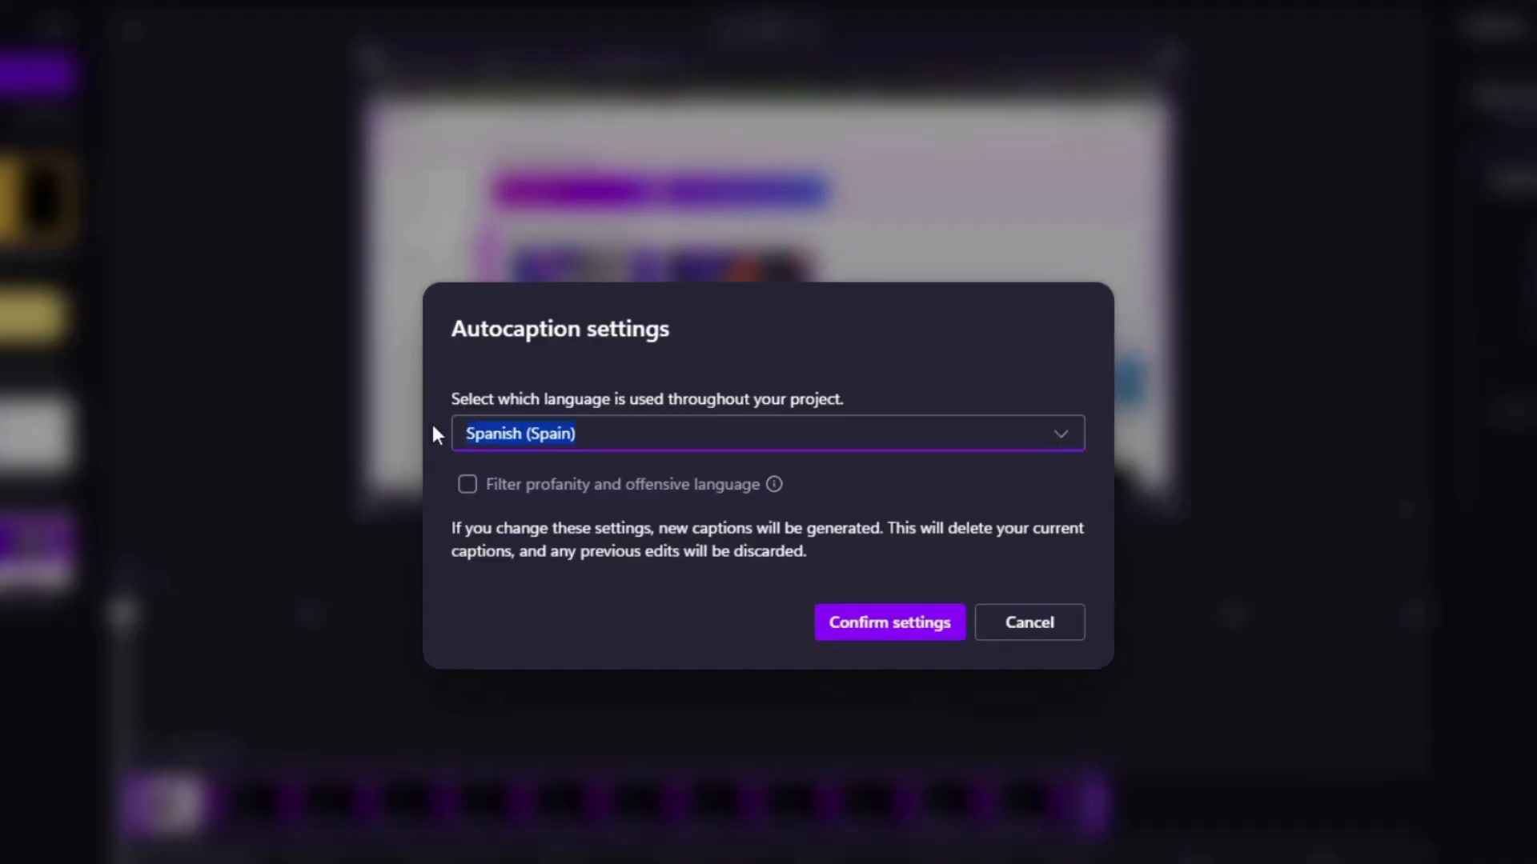
{"action": "left_click", "coordinate": [928, 632]}
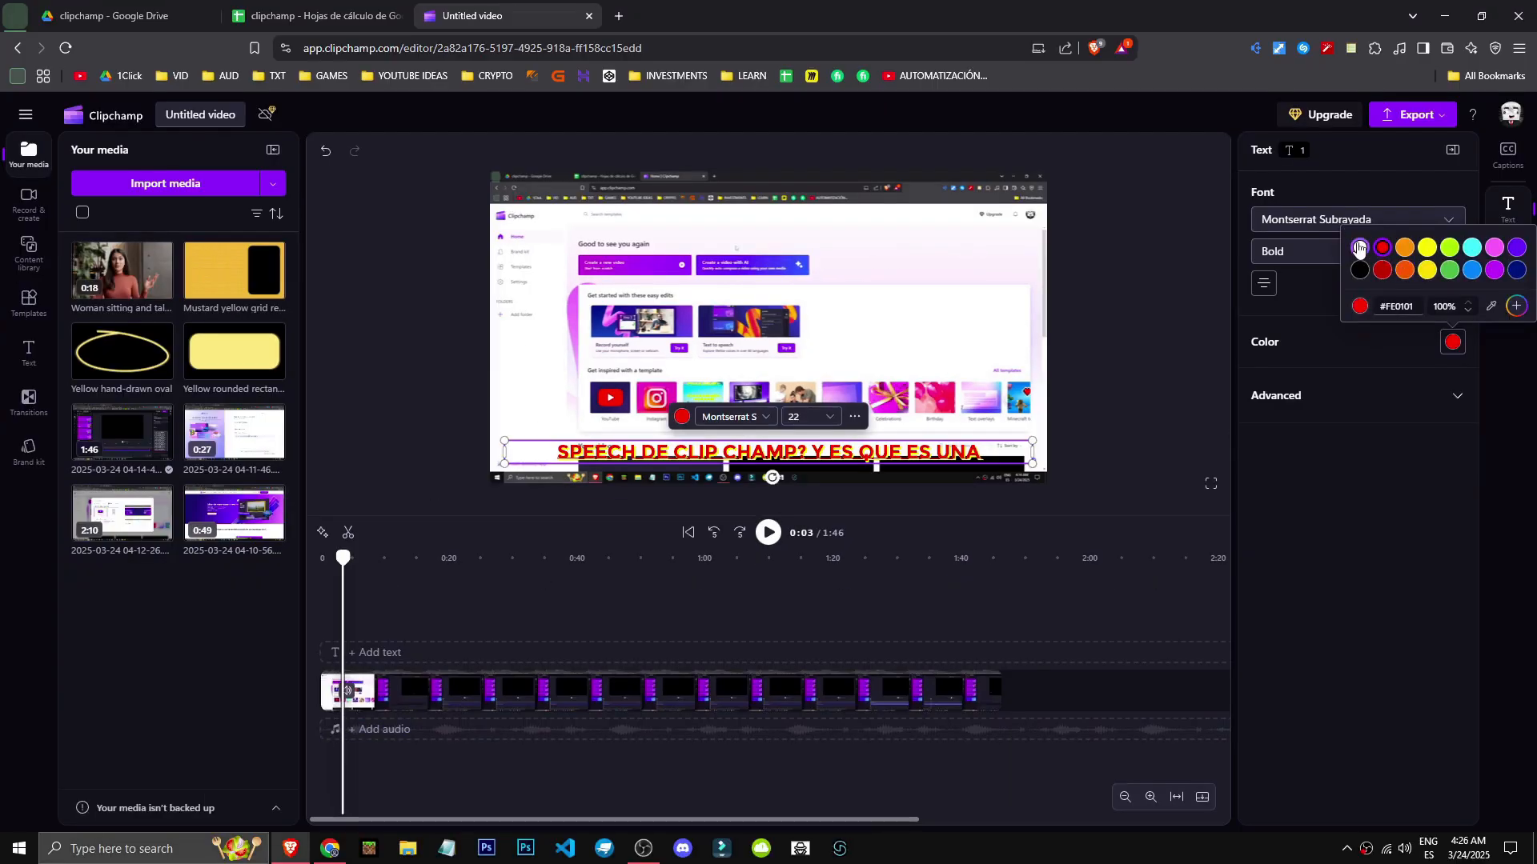
Step: Browse the available fonts for the caption text and apply Erica One
{"action": "left_click", "coordinate": [1347, 219]}
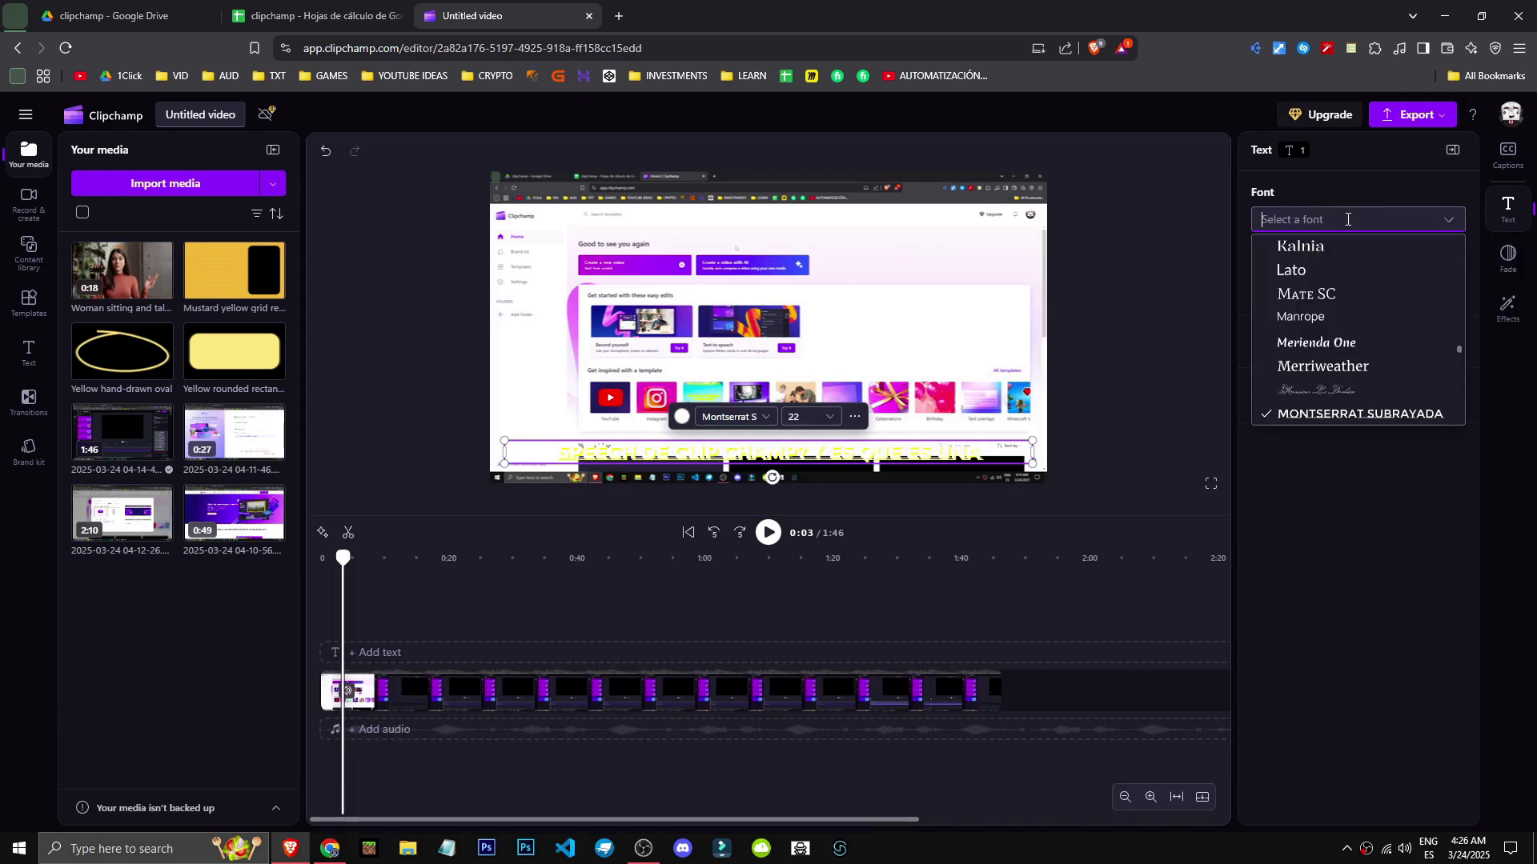
{"action": "left_click", "coordinate": [1314, 269]}
{"action": "left_click", "coordinate": [1129, 603]}
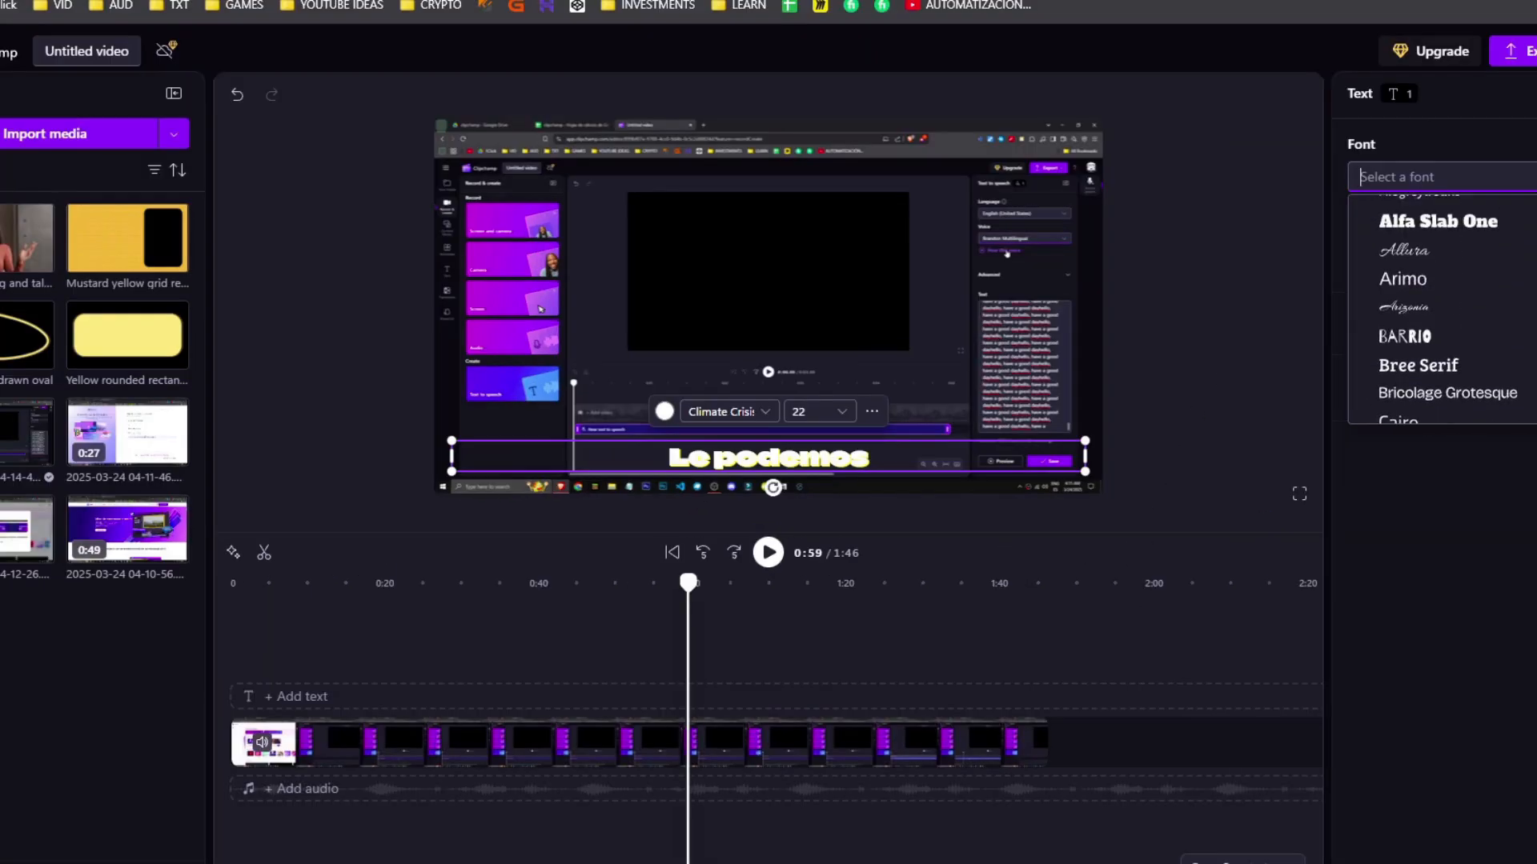
{"action": "scroll", "coordinate": [1440, 448], "scroll_direction": "up", "scroll_amount": 5}
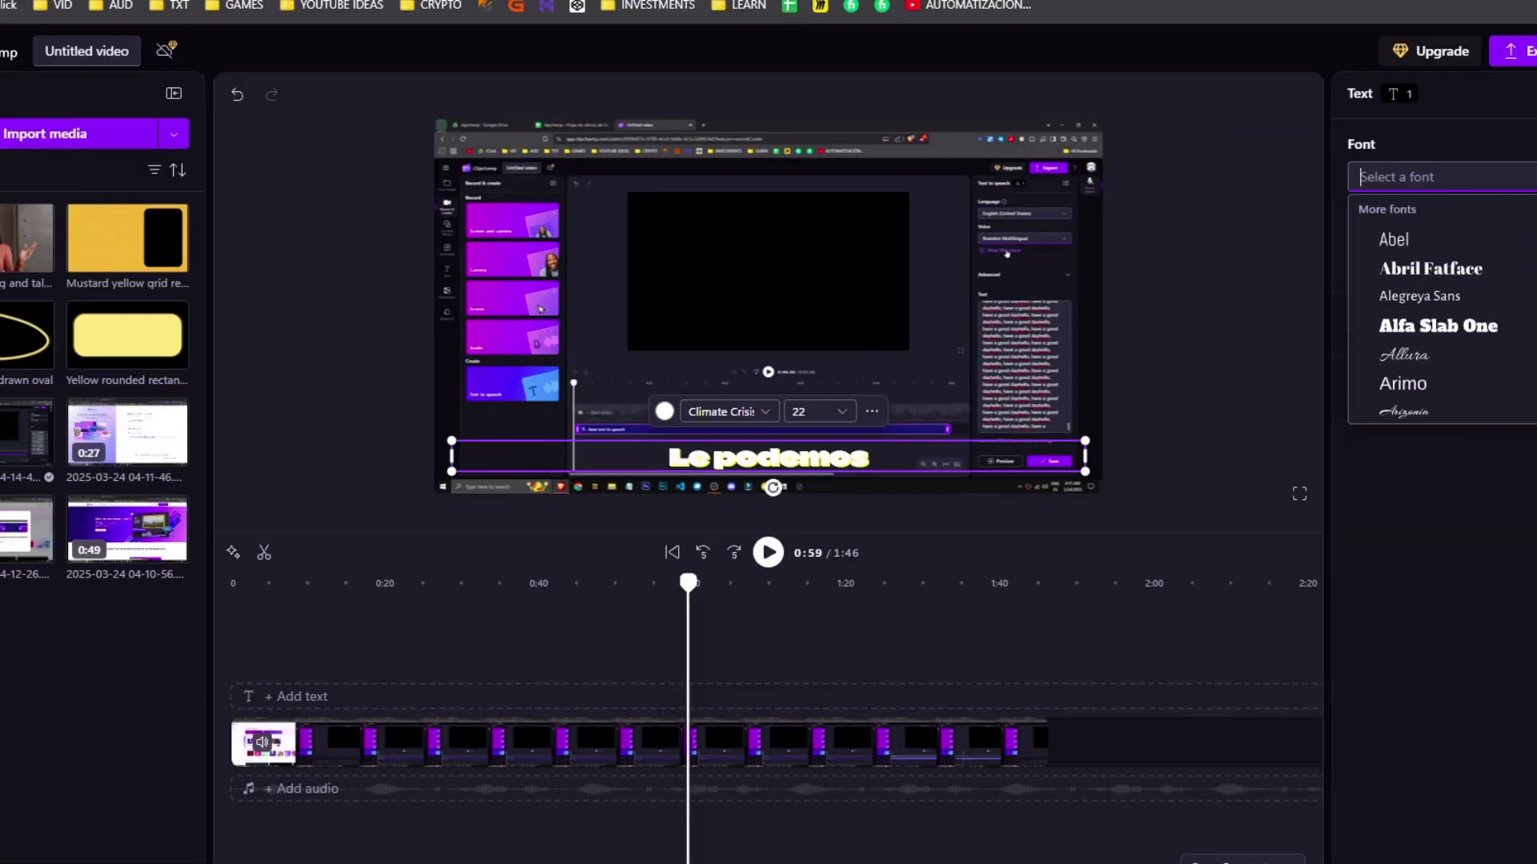
{"action": "scroll", "coordinate": [1516, 323], "scroll_direction": "up", "scroll_amount": 5}
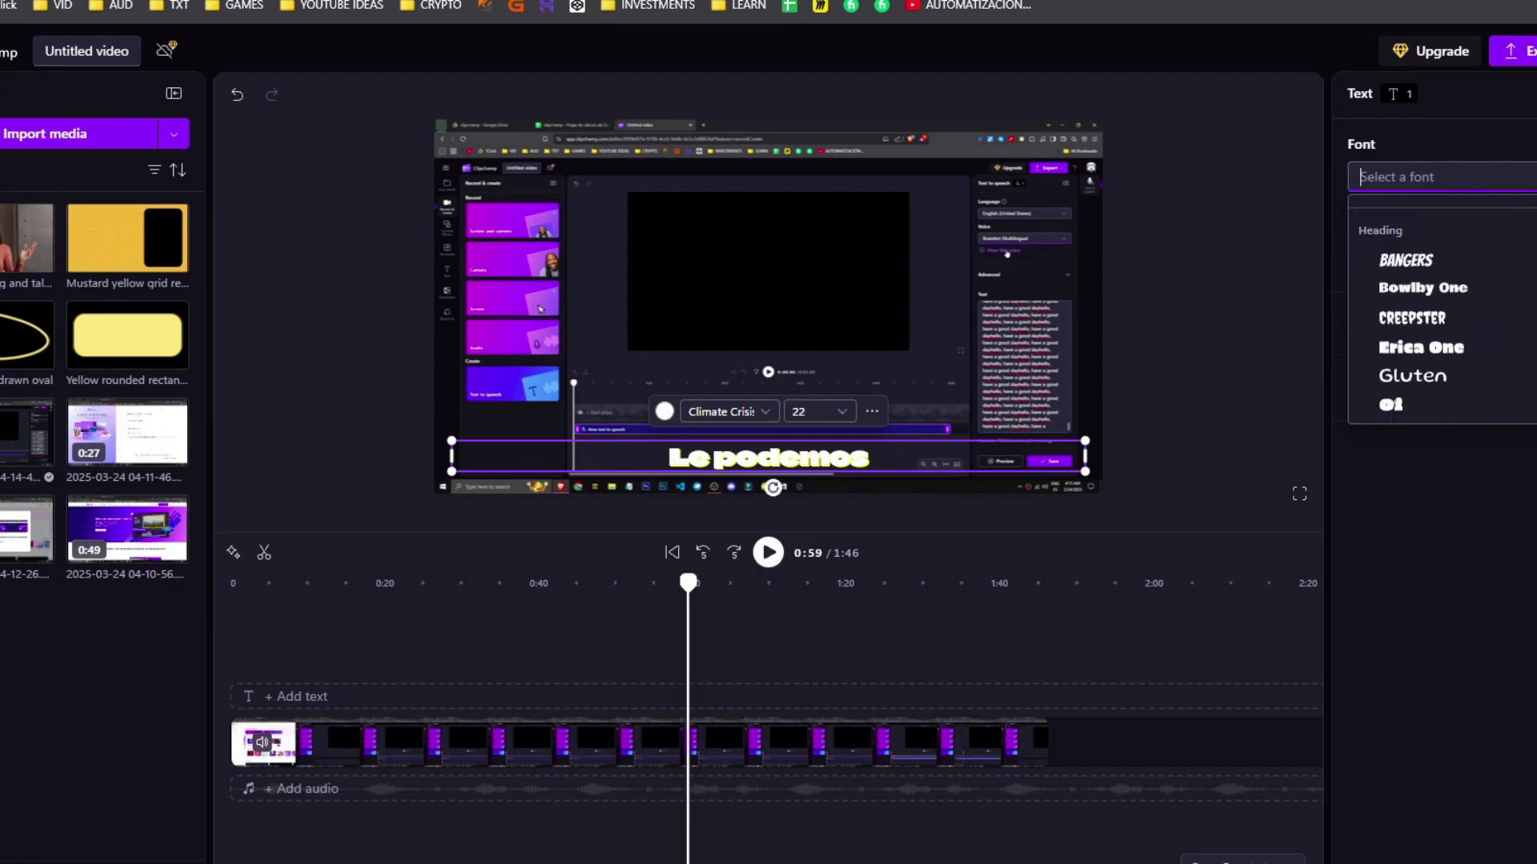
{"action": "scroll", "coordinate": [1515, 324], "scroll_direction": "down", "scroll_amount": 3}
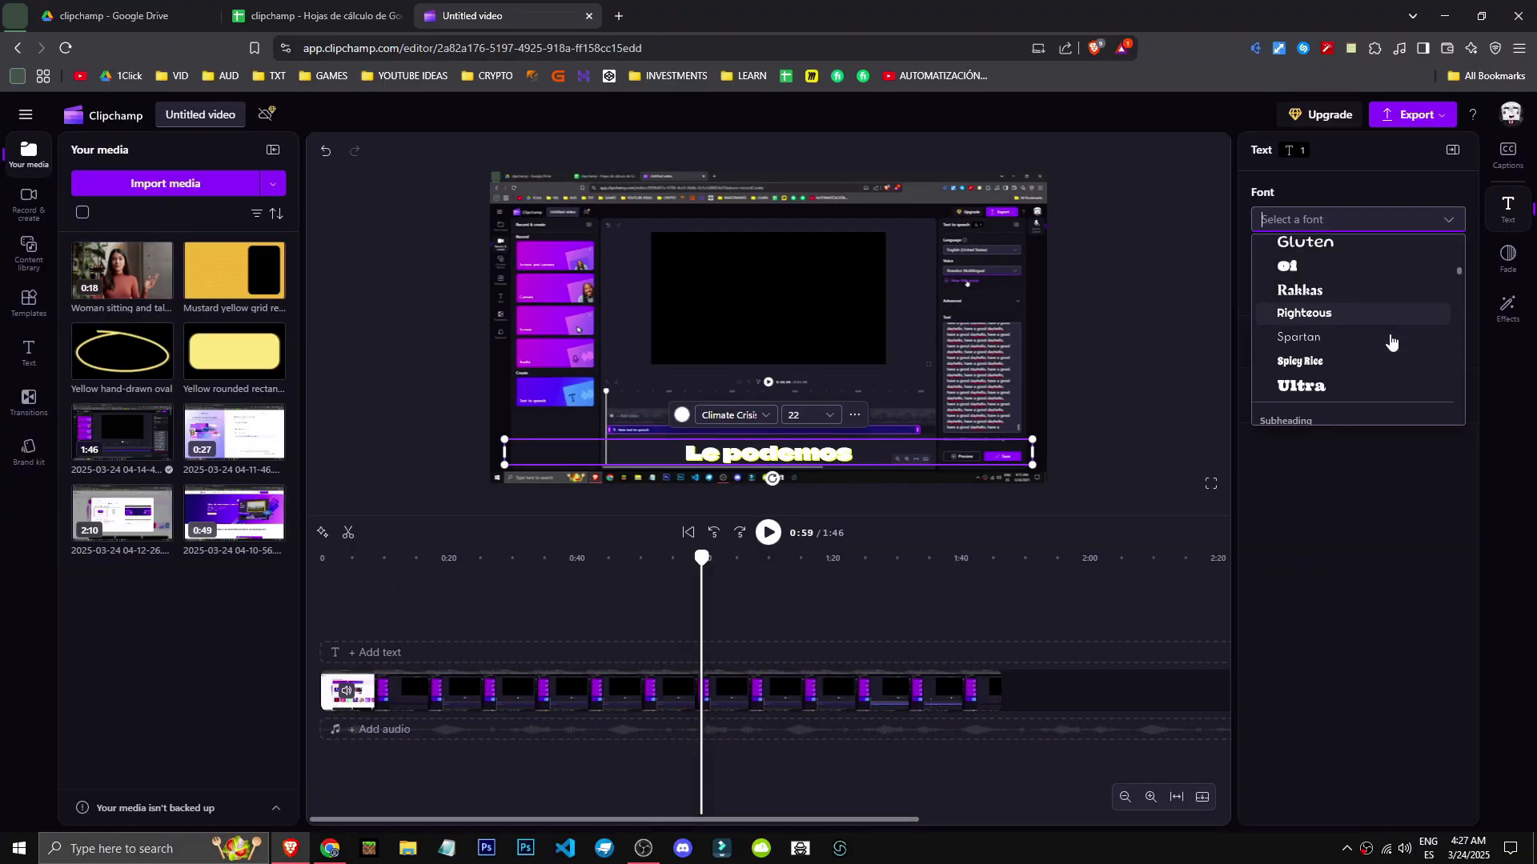
{"action": "scroll", "coordinate": [1362, 336], "scroll_direction": "up", "scroll_amount": 2}
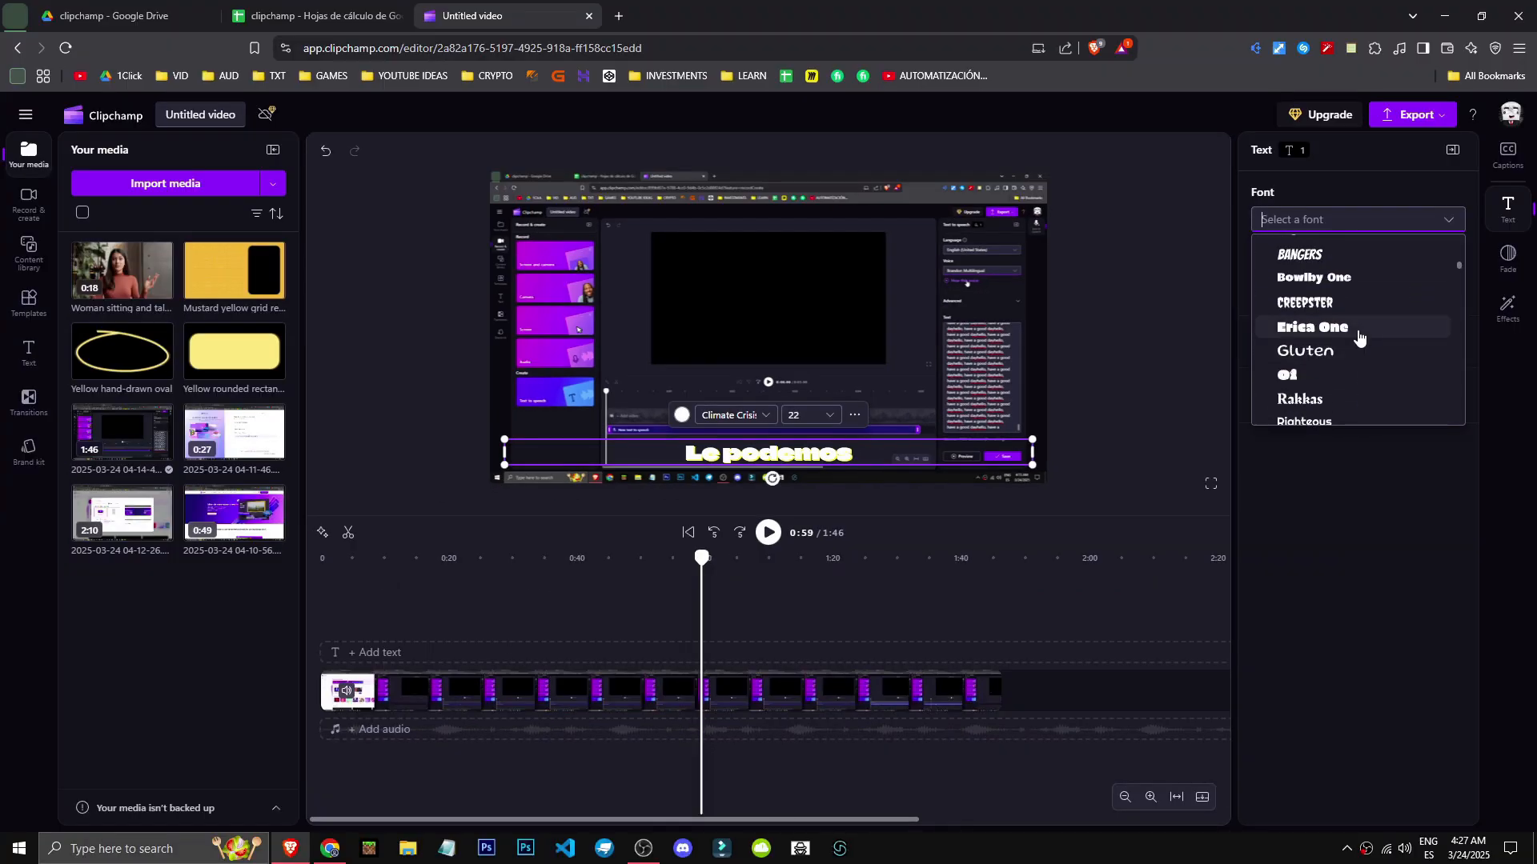
{"action": "left_click", "coordinate": [1358, 327]}
Step: Color the caption text red and look over the generated transcript
{"action": "left_click", "coordinate": [1452, 342]}
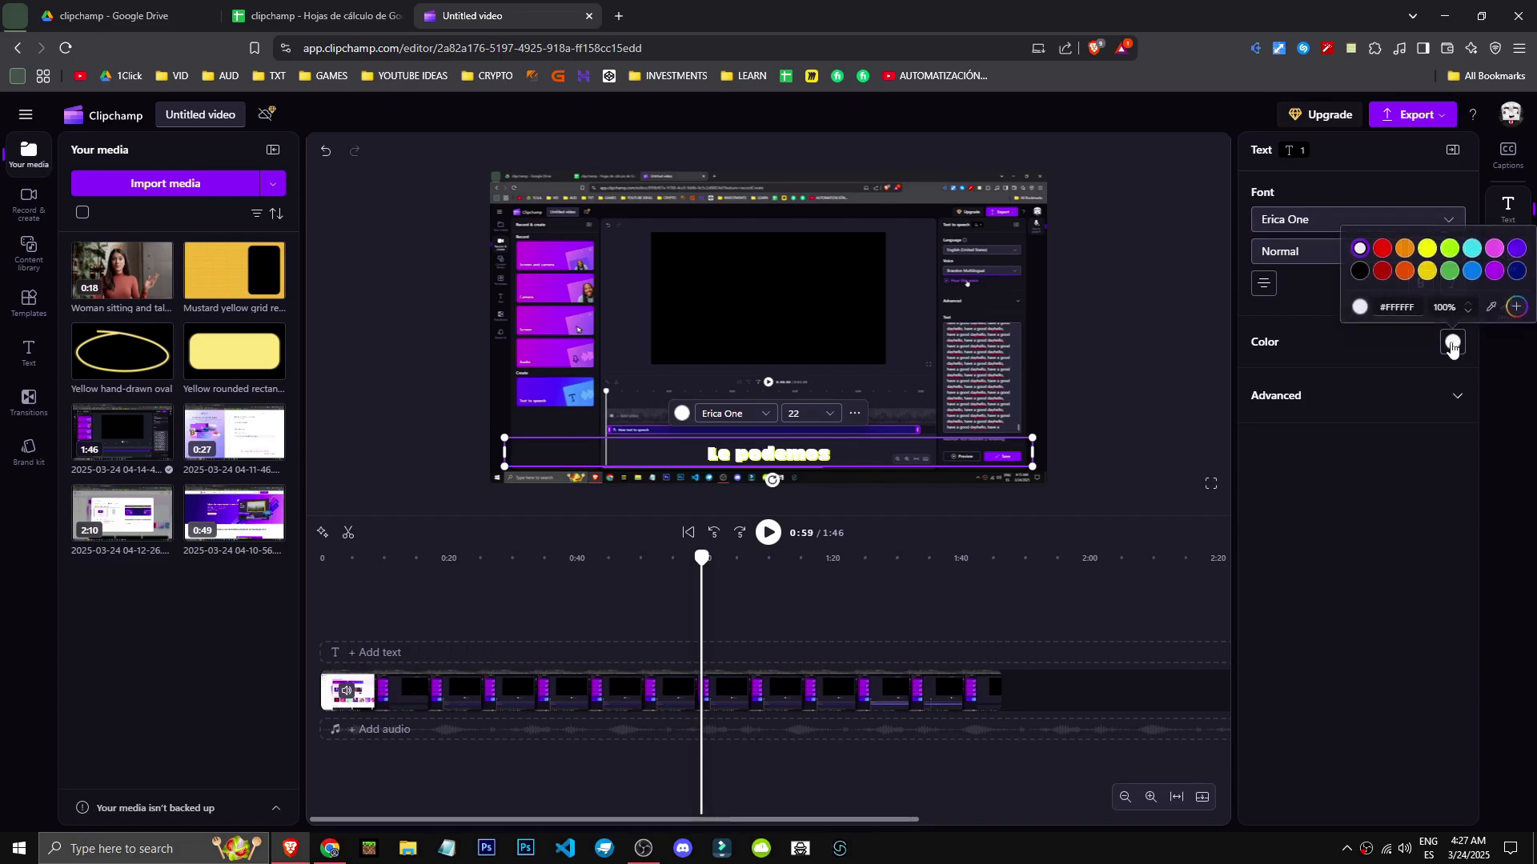
{"action": "left_click", "coordinate": [1383, 249]}
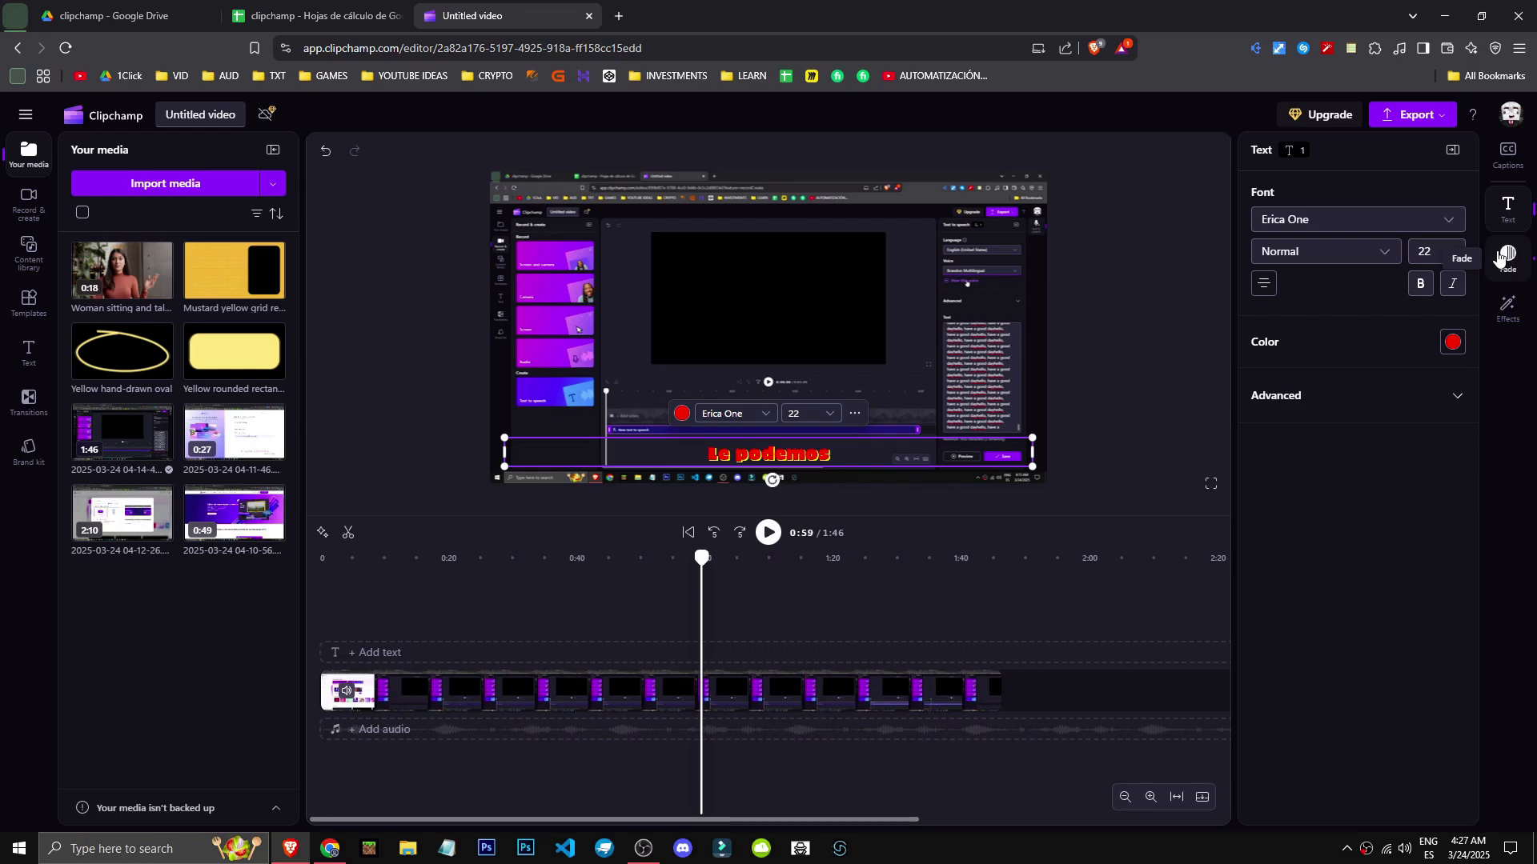
{"action": "left_click", "coordinate": [1502, 158]}
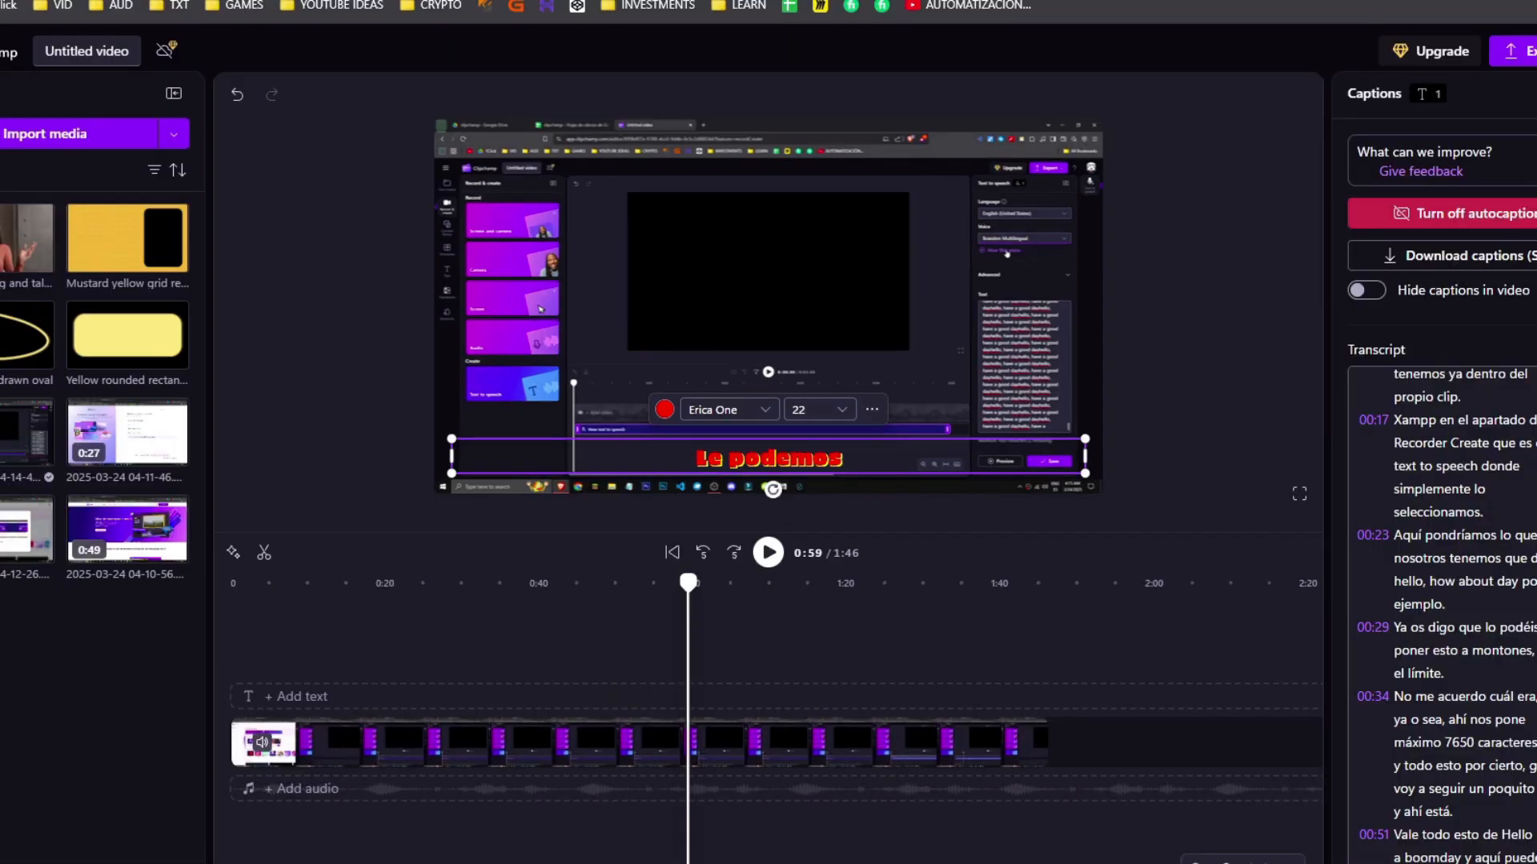
{"action": "scroll", "coordinate": [1418, 531], "scroll_direction": "up", "scroll_amount": 3}
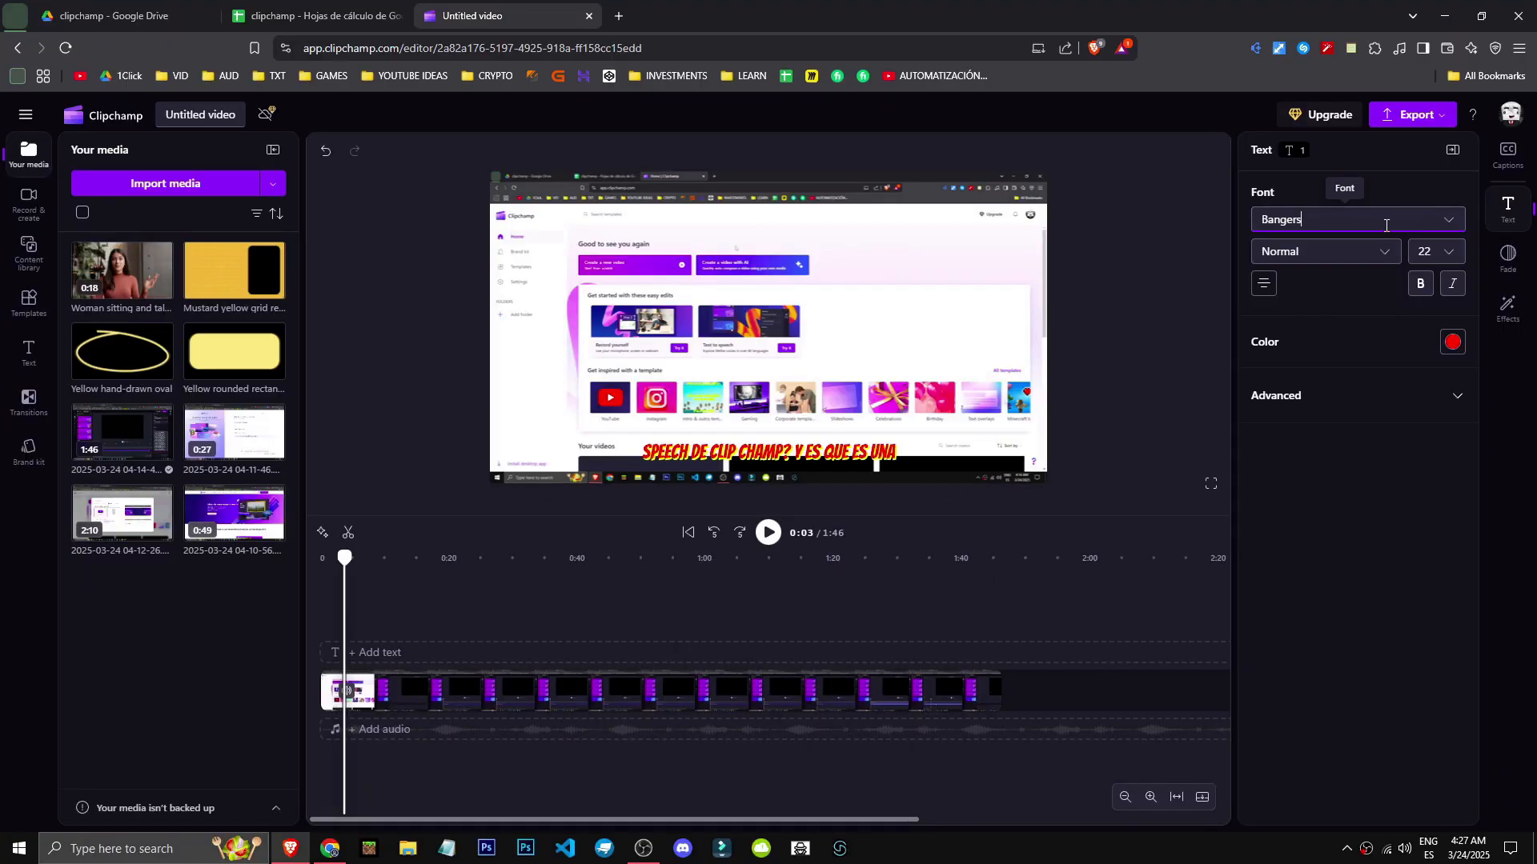
Step: Set the caption font to Staatliches at size 28 and check the captions at 0:54
{"action": "left_click", "coordinate": [1385, 226]}
{"action": "scroll", "coordinate": [1376, 384], "scroll_direction": "up", "scroll_amount": 2}
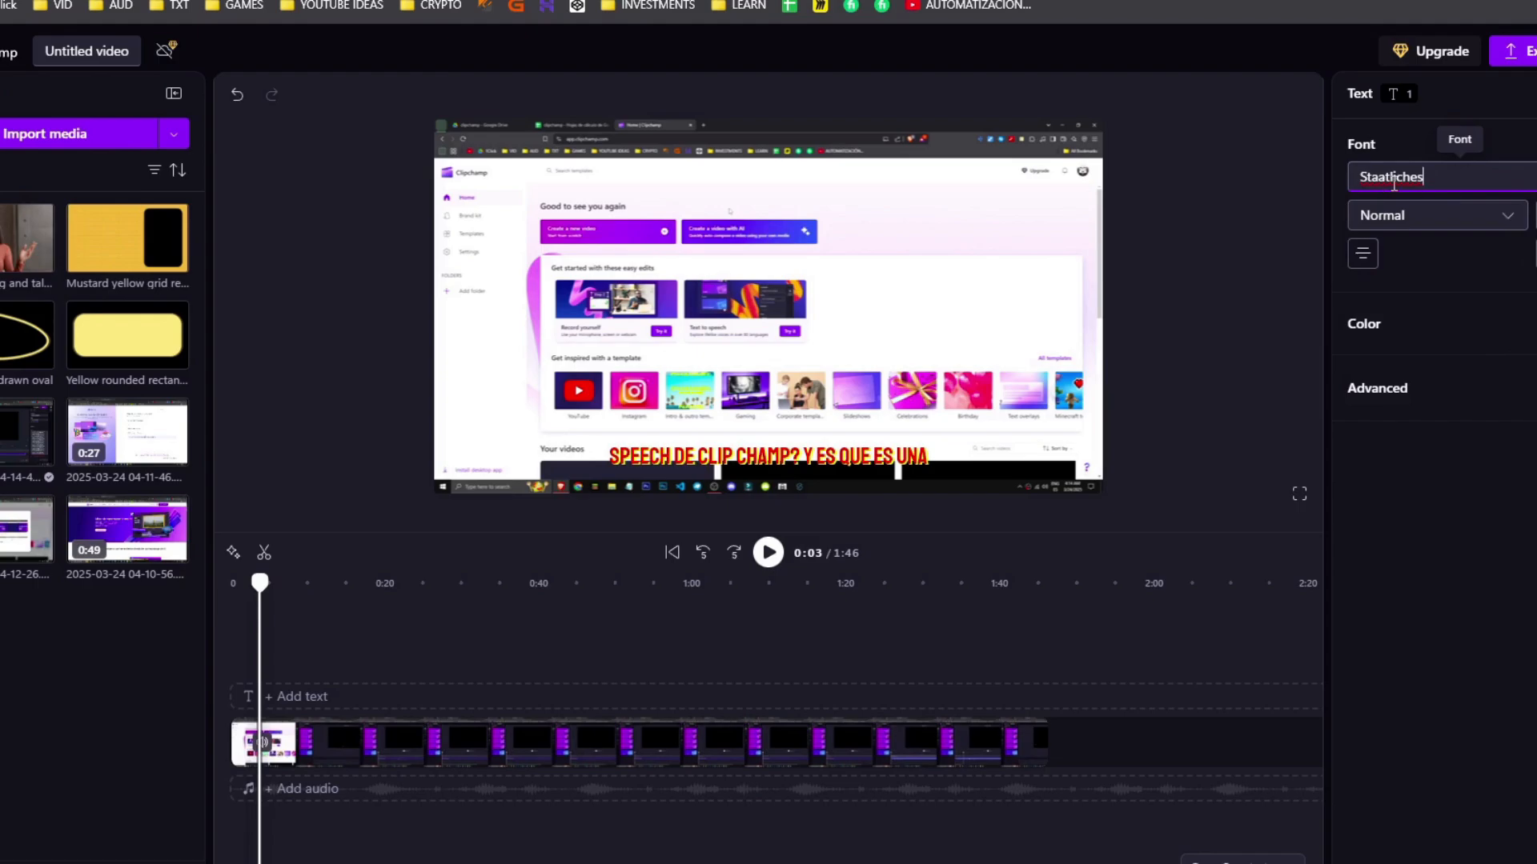
{"action": "left_click", "coordinate": [1418, 177]}
{"action": "scroll", "coordinate": [1447, 276], "scroll_direction": "down", "scroll_amount": 1}
{"action": "scroll", "coordinate": [1503, 280], "scroll_direction": "up", "scroll_amount": 8}
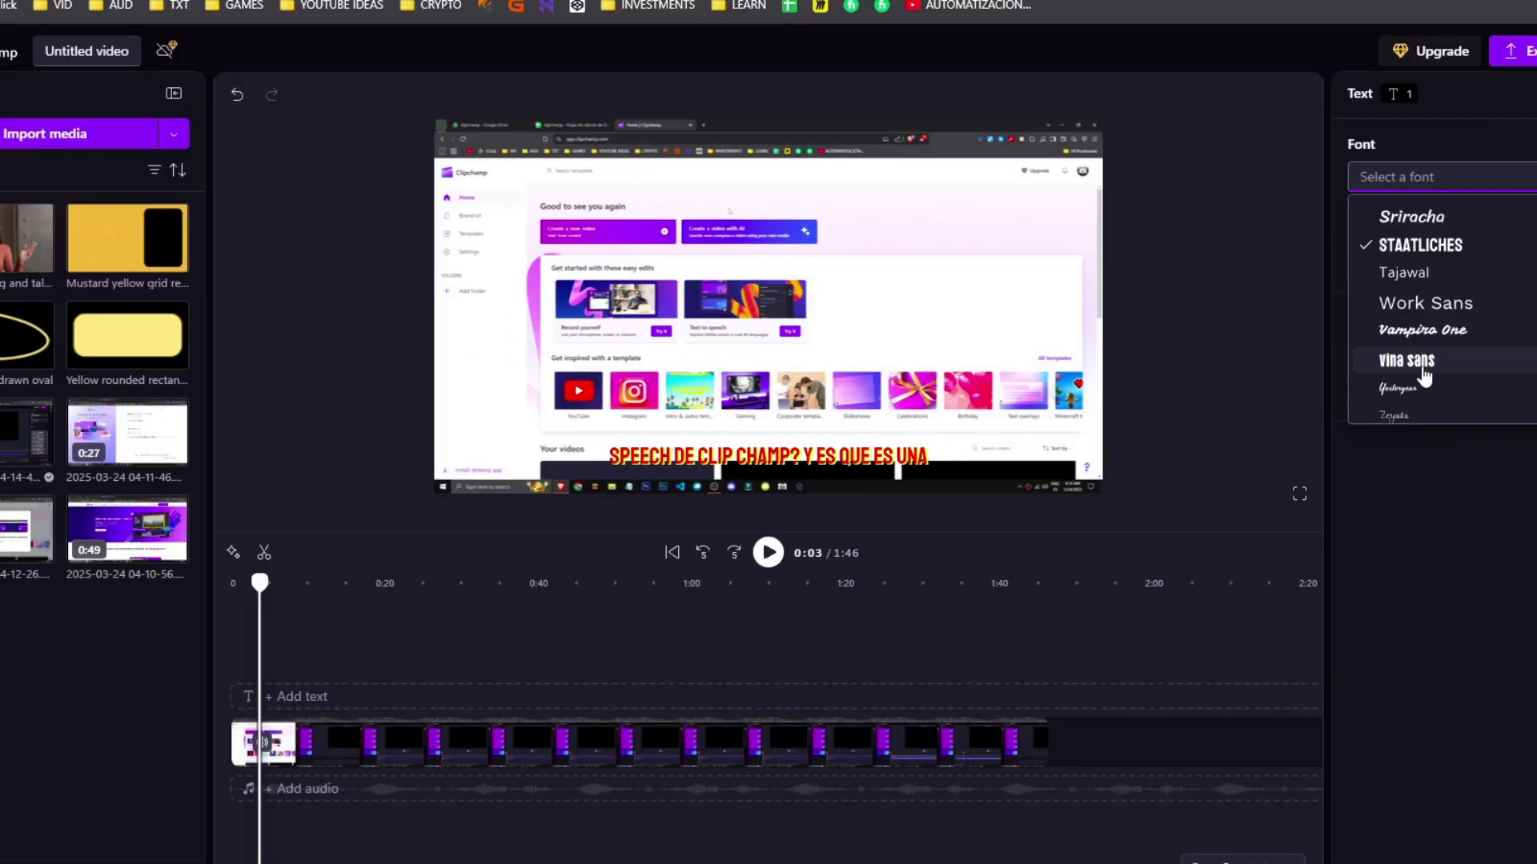
{"action": "scroll", "coordinate": [1486, 275], "scroll_direction": "down", "scroll_amount": 3}
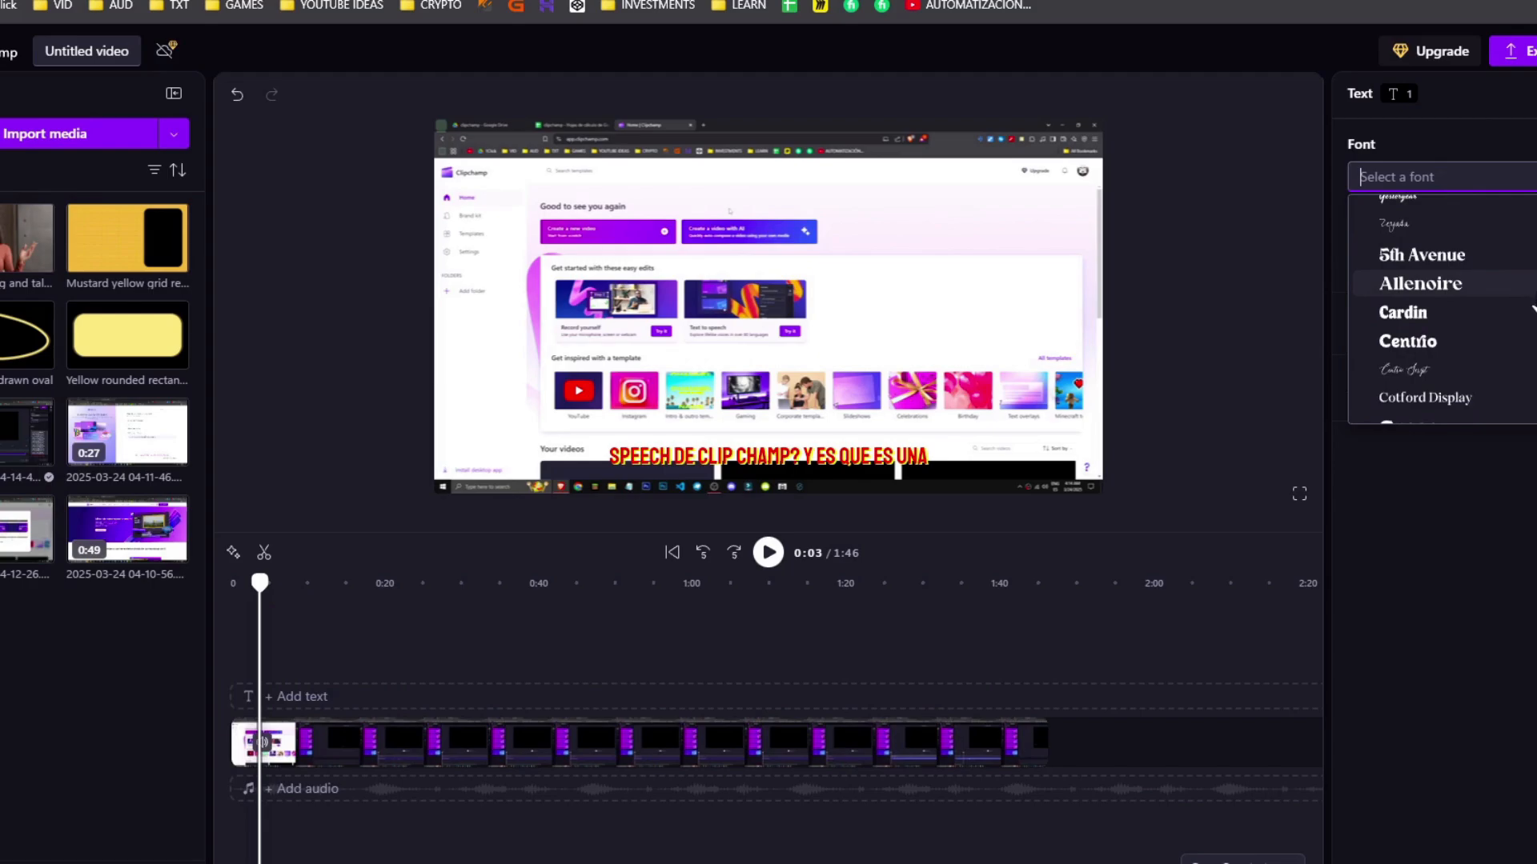
{"action": "scroll", "coordinate": [1520, 304], "scroll_direction": "down", "scroll_amount": 3}
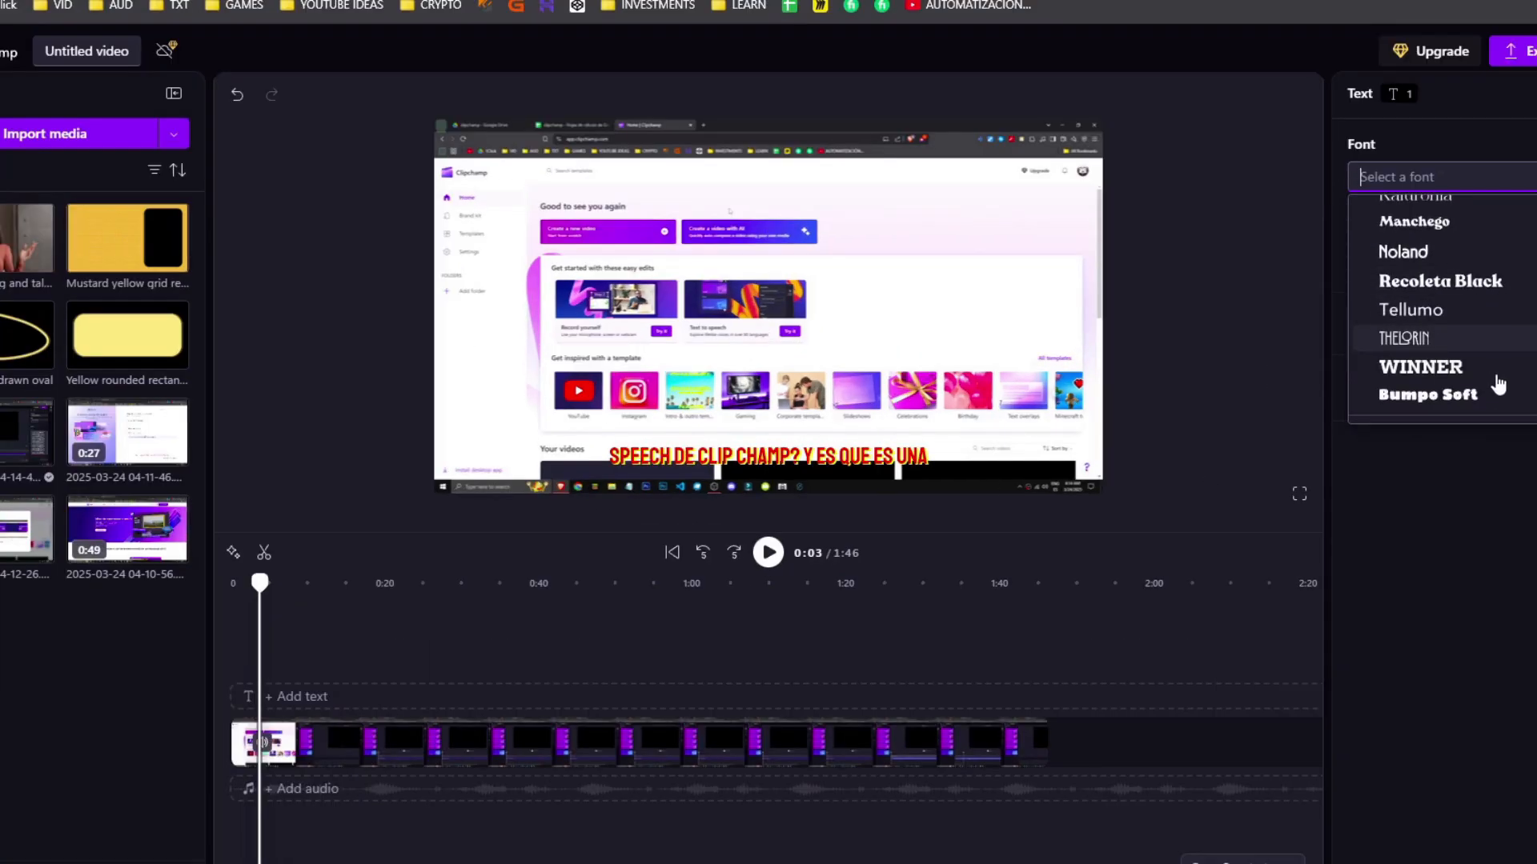
{"action": "left_click", "coordinate": [1361, 534]}
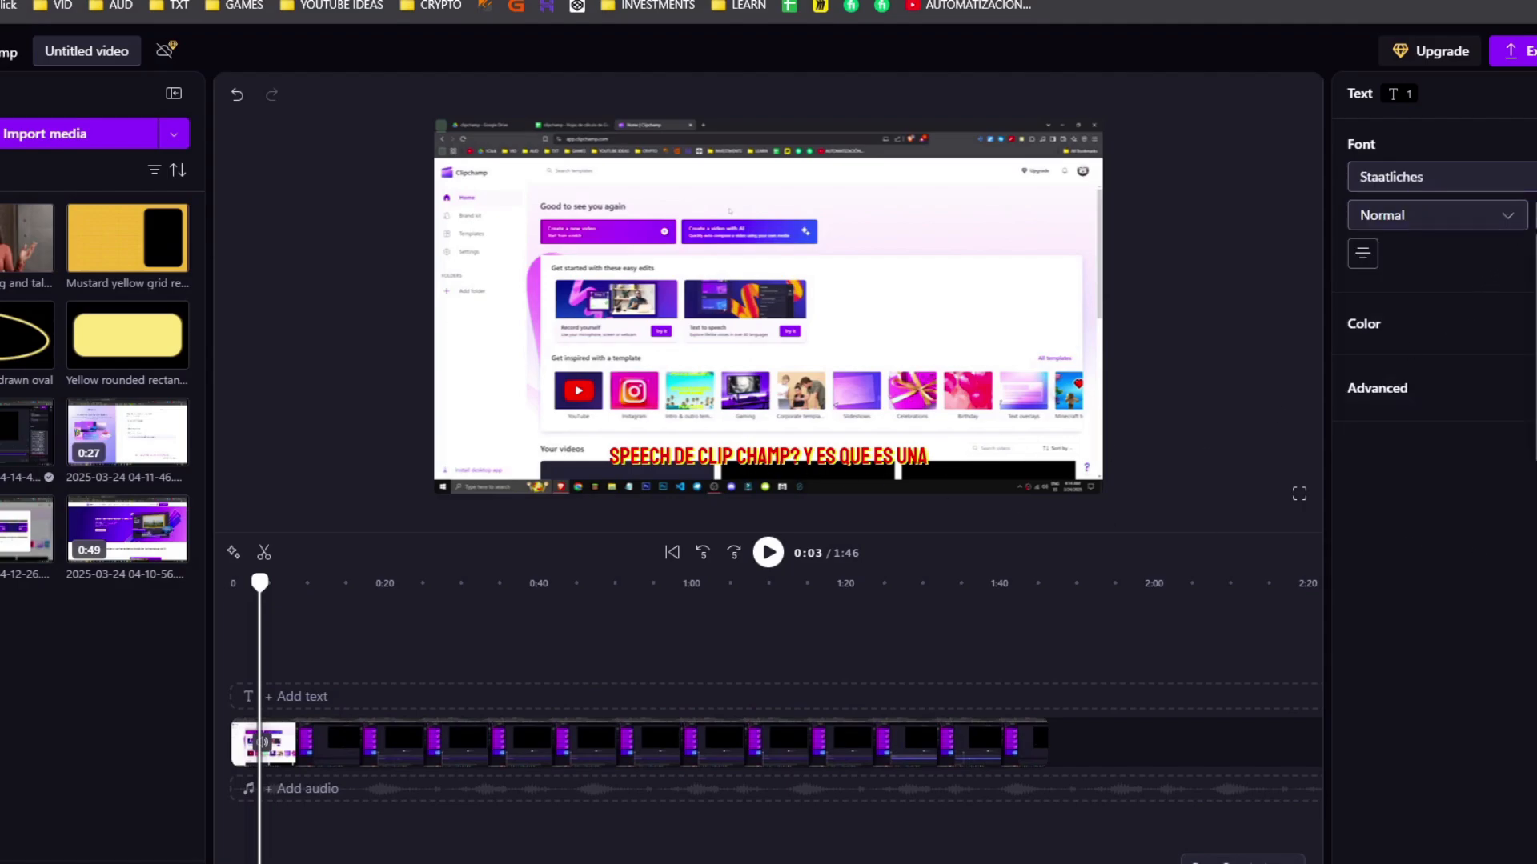
{"action": "type", "text": "40"}
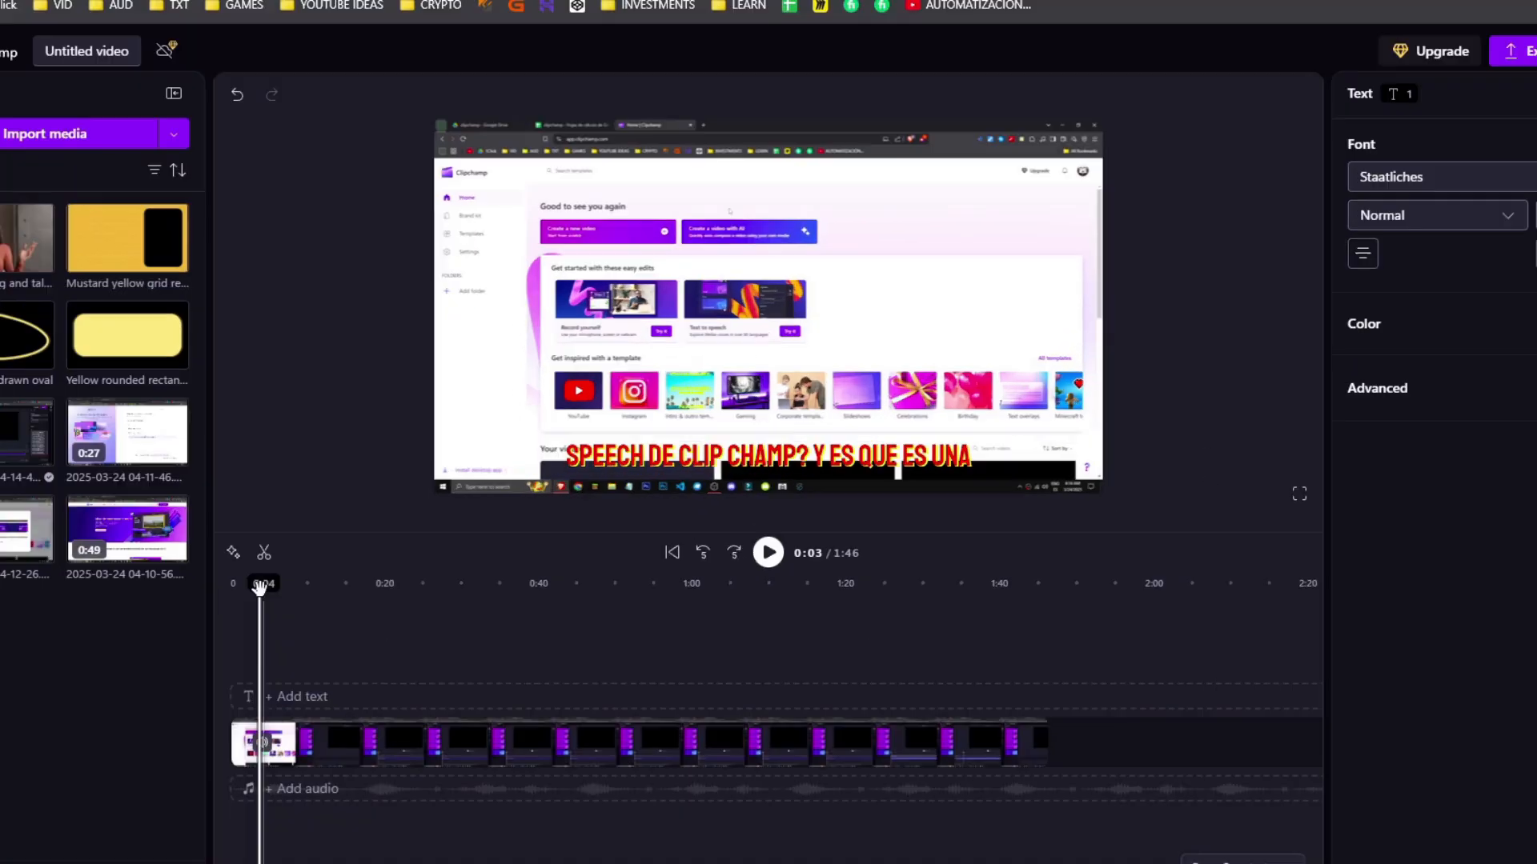
{"action": "left_click_drag", "start_coordinate": [261, 590], "coordinate": [644, 599]}
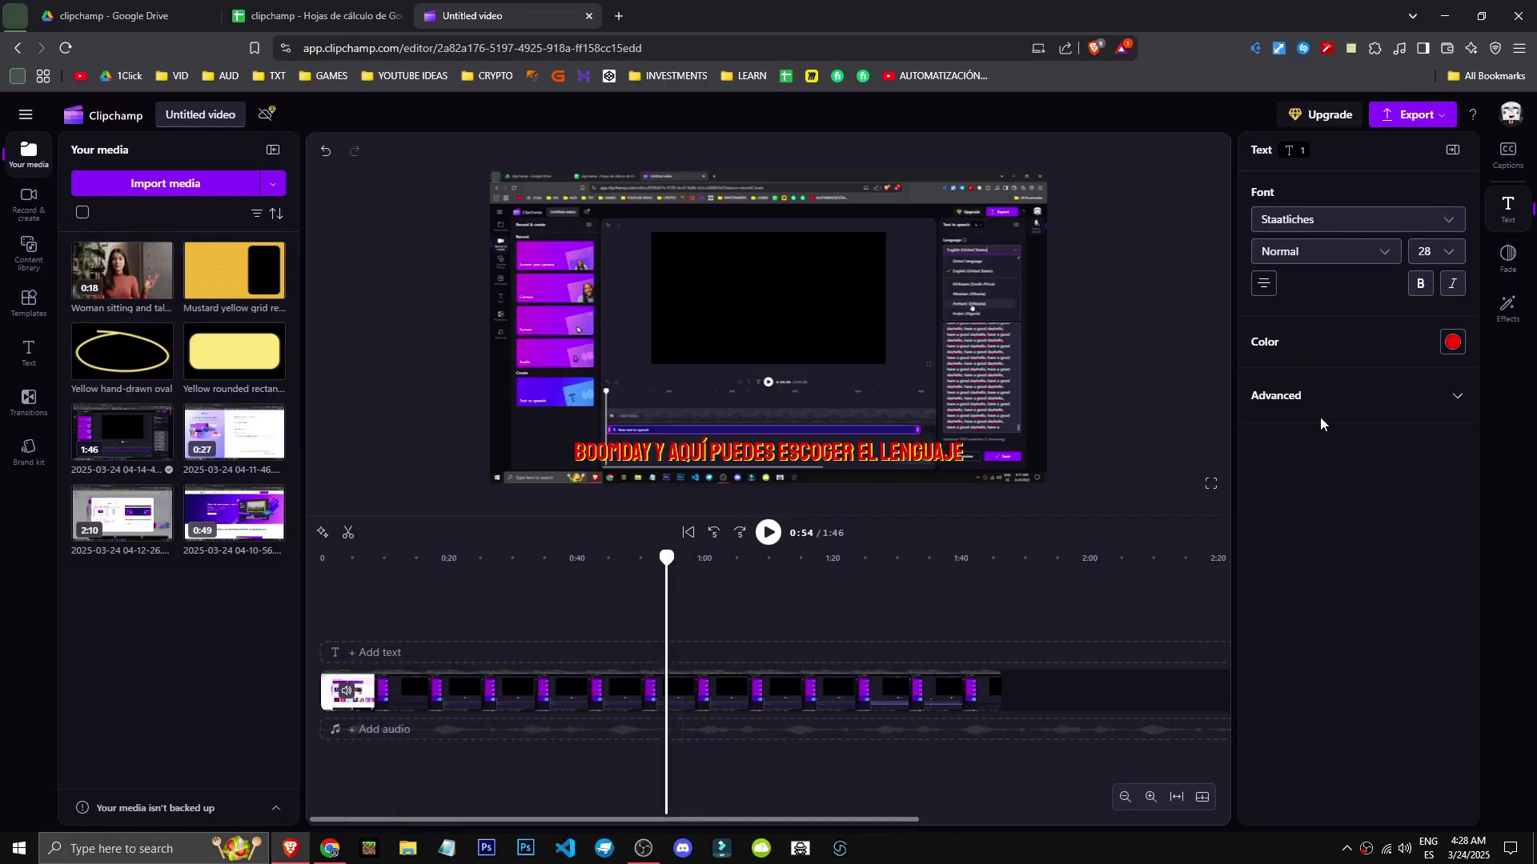
Step: Give the caption text a yellow shadow with the second distance preset, the first direction preset and a blur of 0
{"action": "left_click", "coordinate": [1345, 404]}
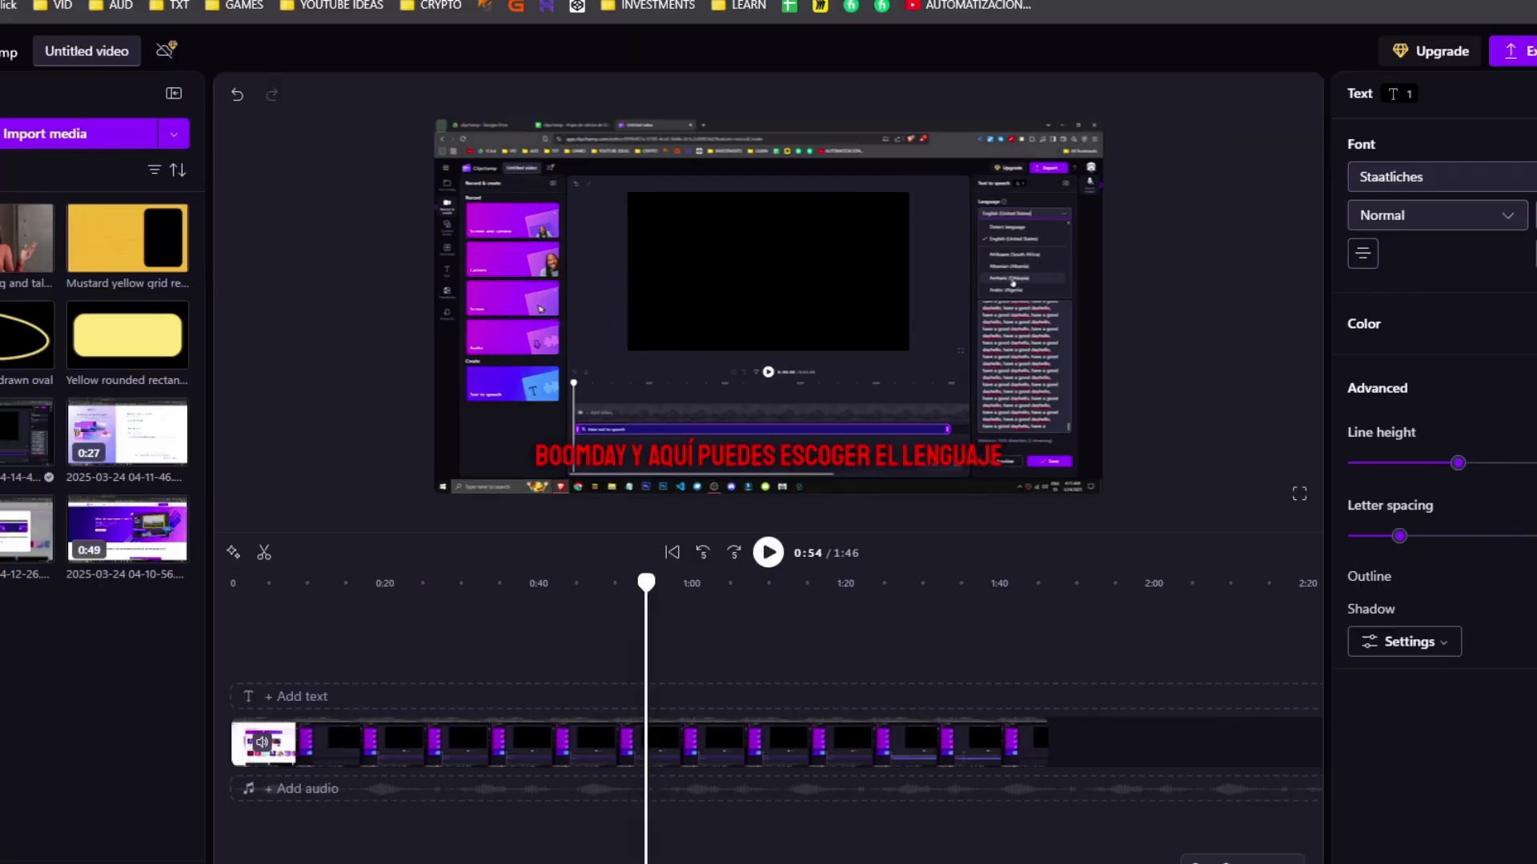
{"action": "left_click", "coordinate": [1453, 606]}
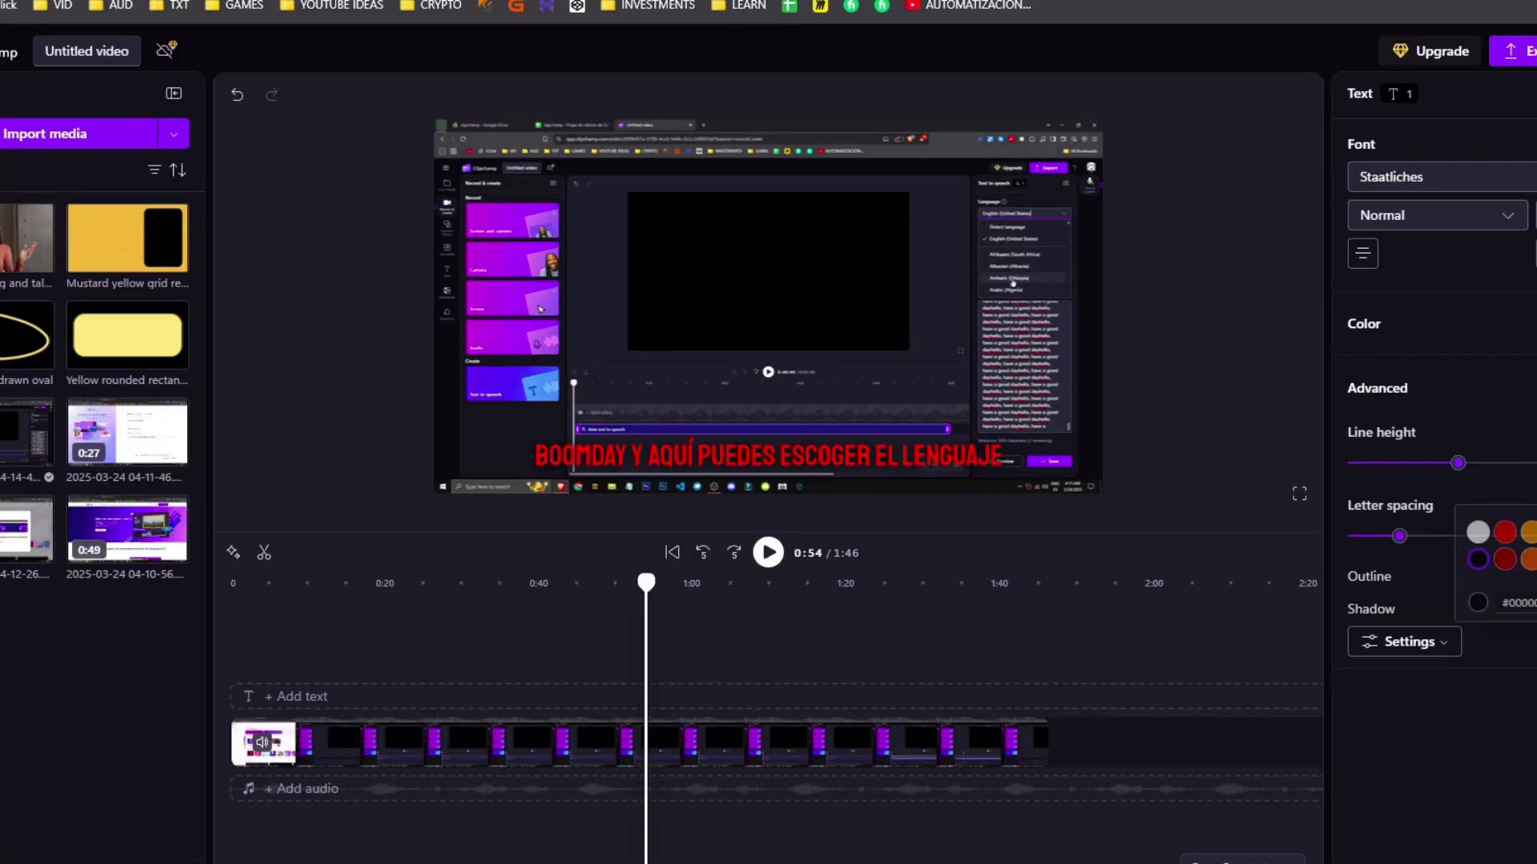
{"action": "left_click", "coordinate": [1434, 642]}
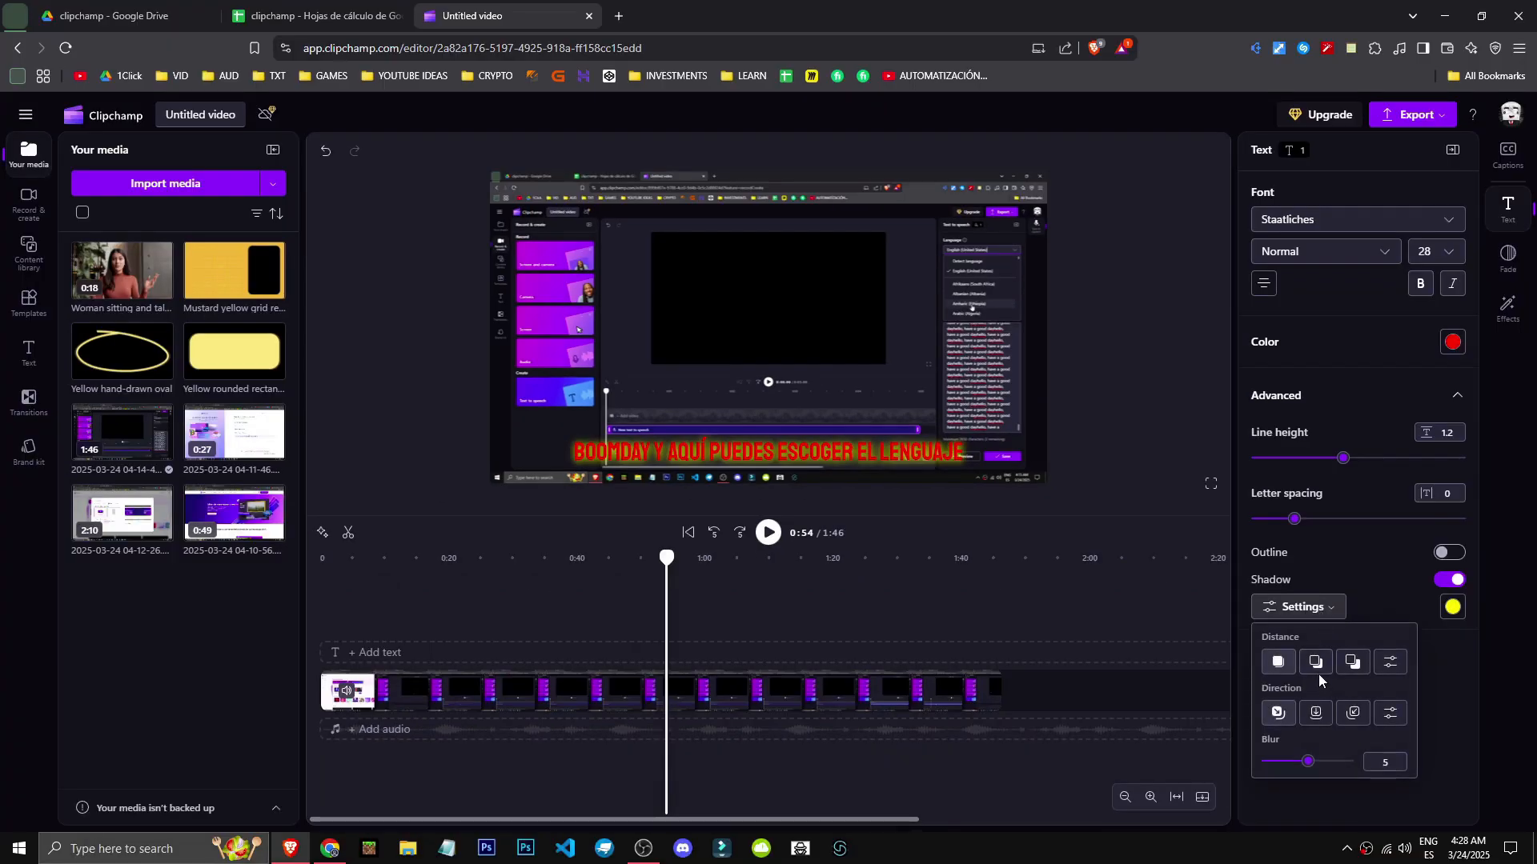
{"action": "left_click", "coordinate": [1316, 664]}
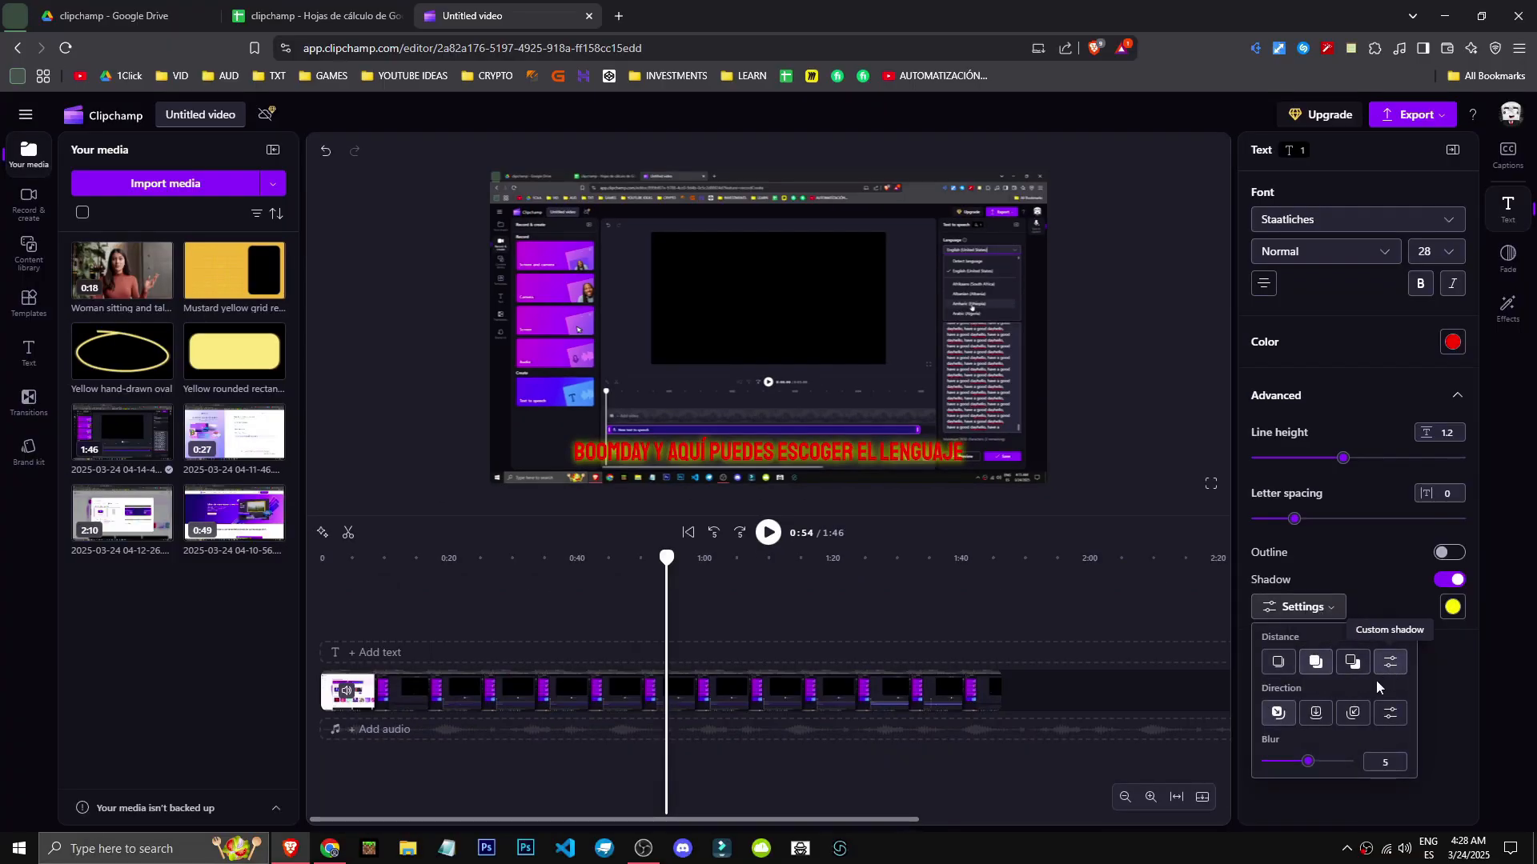
{"action": "left_click_drag", "start_coordinate": [1308, 761], "coordinate": [1263, 763]}
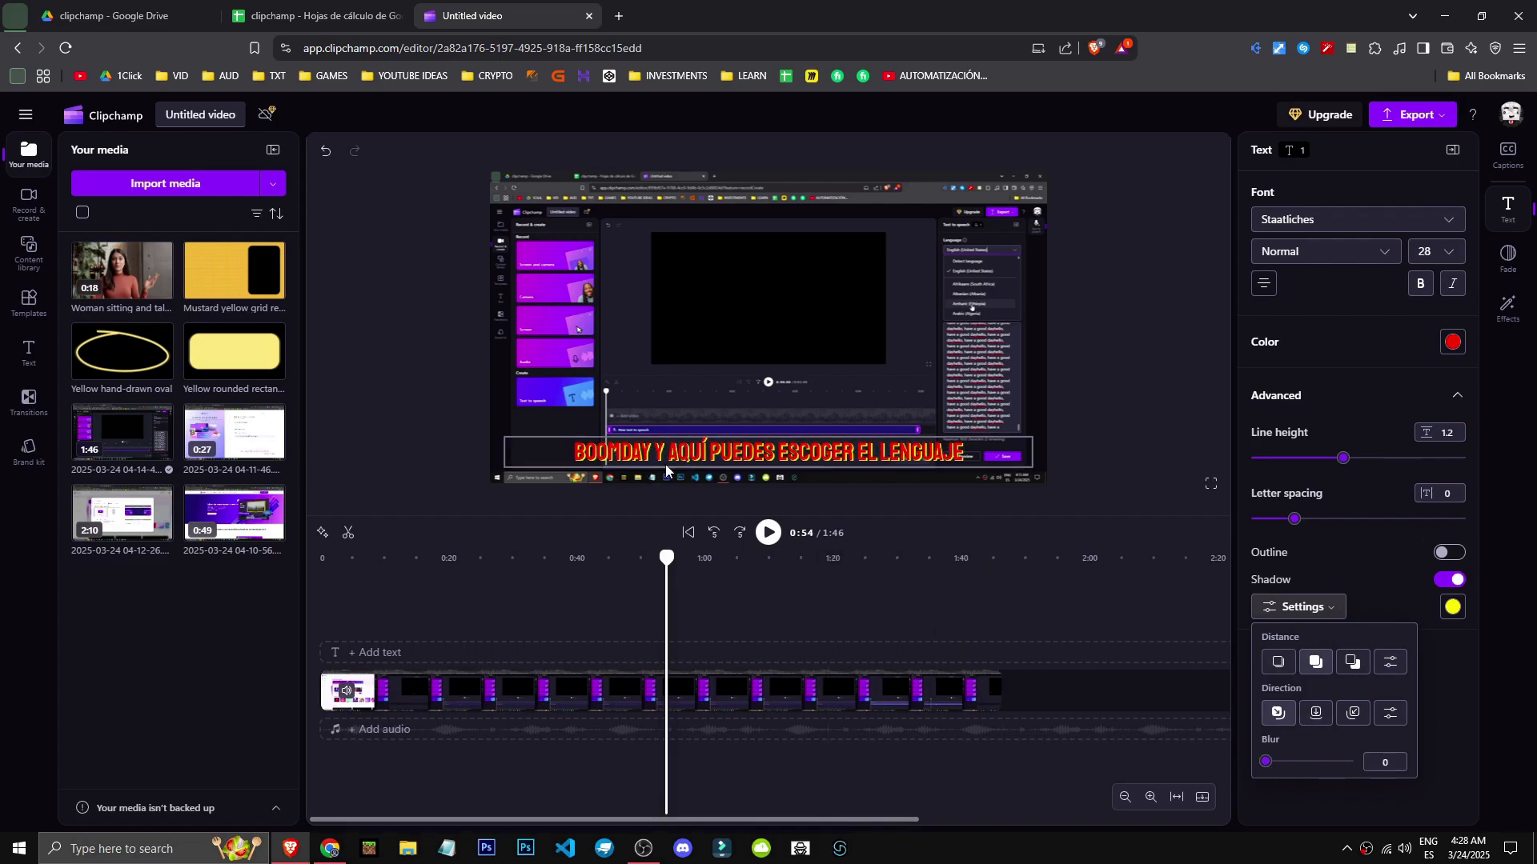
{"action": "left_click", "coordinate": [1352, 713]}
{"action": "left_click", "coordinate": [1278, 714]}
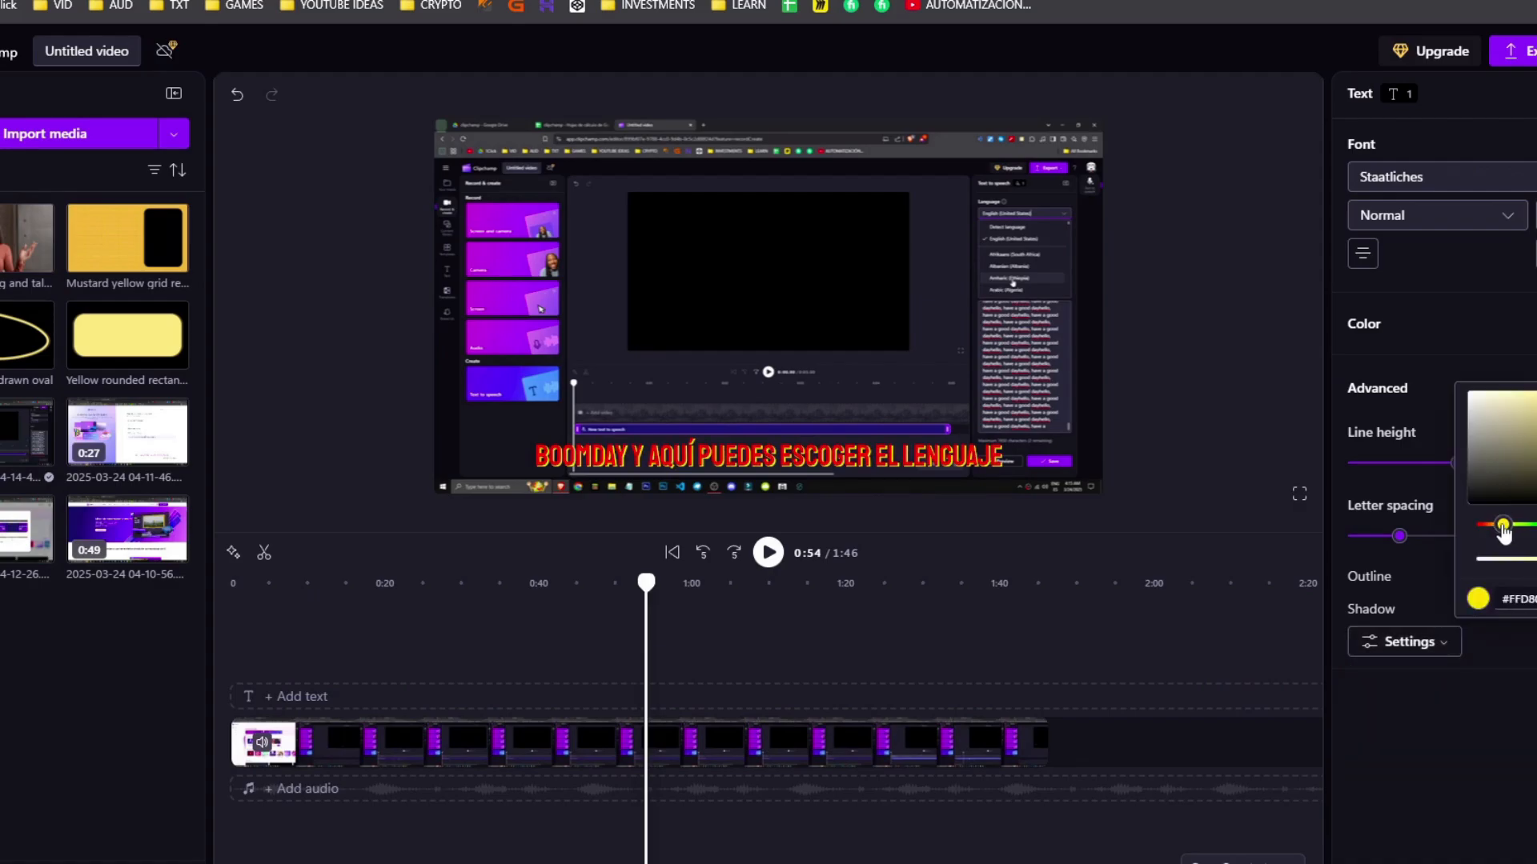
Step: Shift the caption shadow color to a golden orange, checking it in the full-screen preview
{"action": "left_click_drag", "start_coordinate": [1503, 527], "coordinate": [1492, 527]}
{"action": "left_click", "coordinate": [1417, 765]}
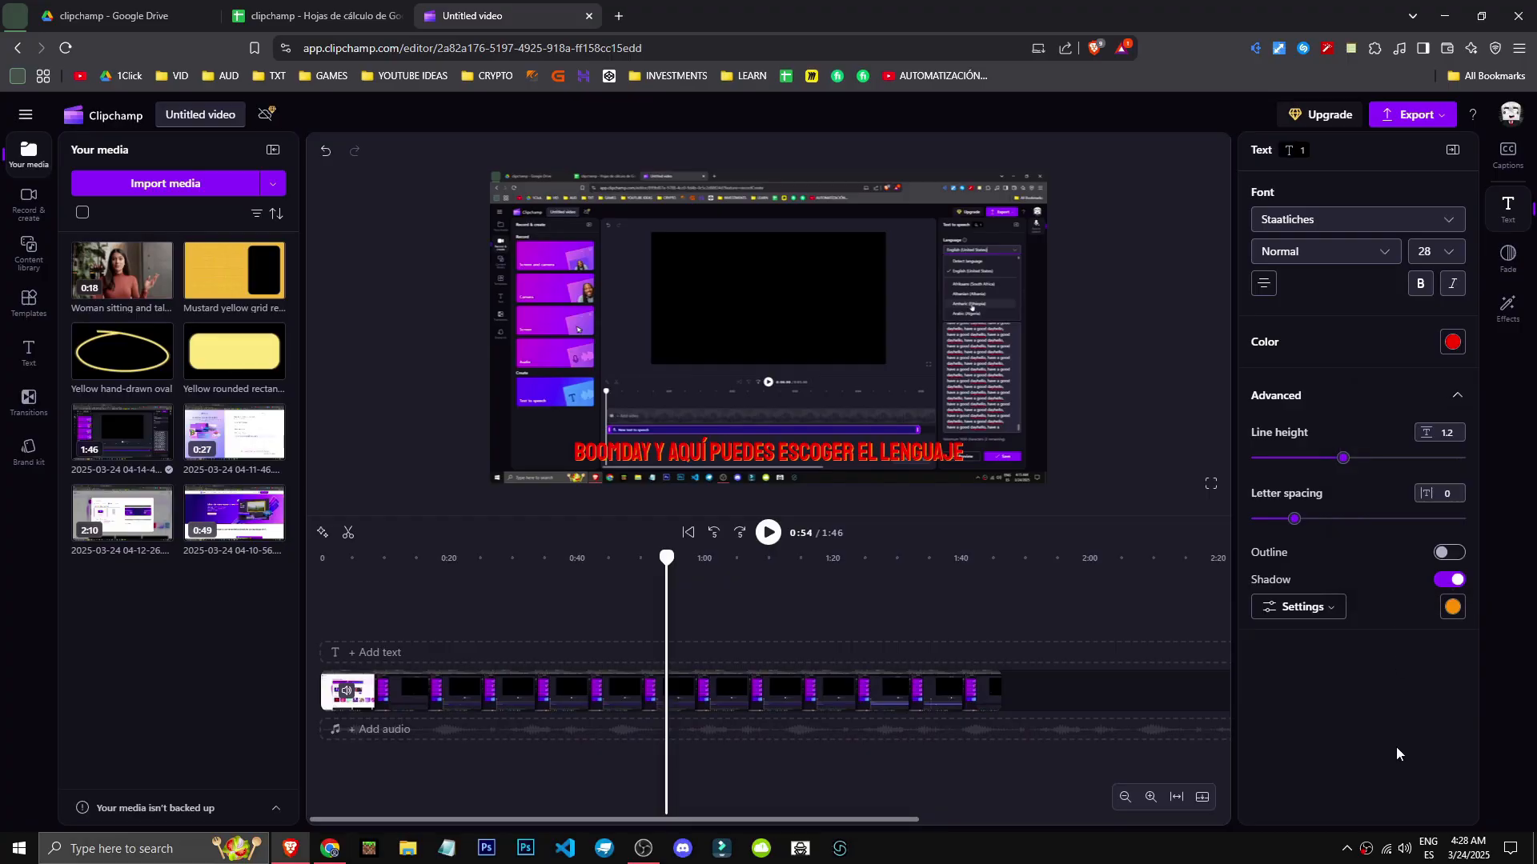
{"action": "left_click", "coordinate": [1211, 483]}
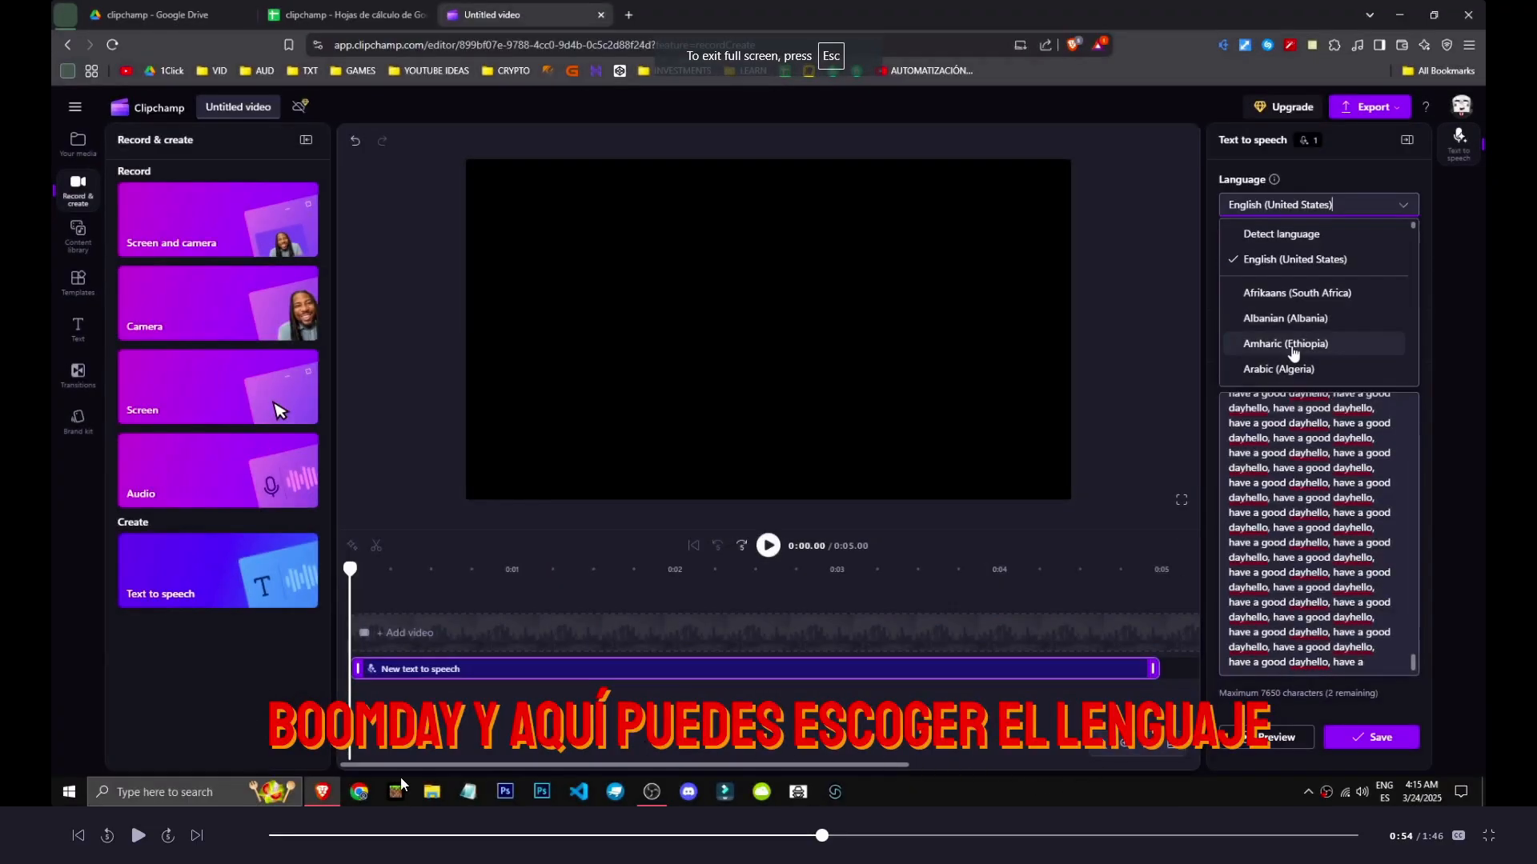
{"action": "key", "text": "Escape"}
{"action": "left_click", "coordinate": [1452, 606]}
{"action": "left_click", "coordinate": [1516, 570]}
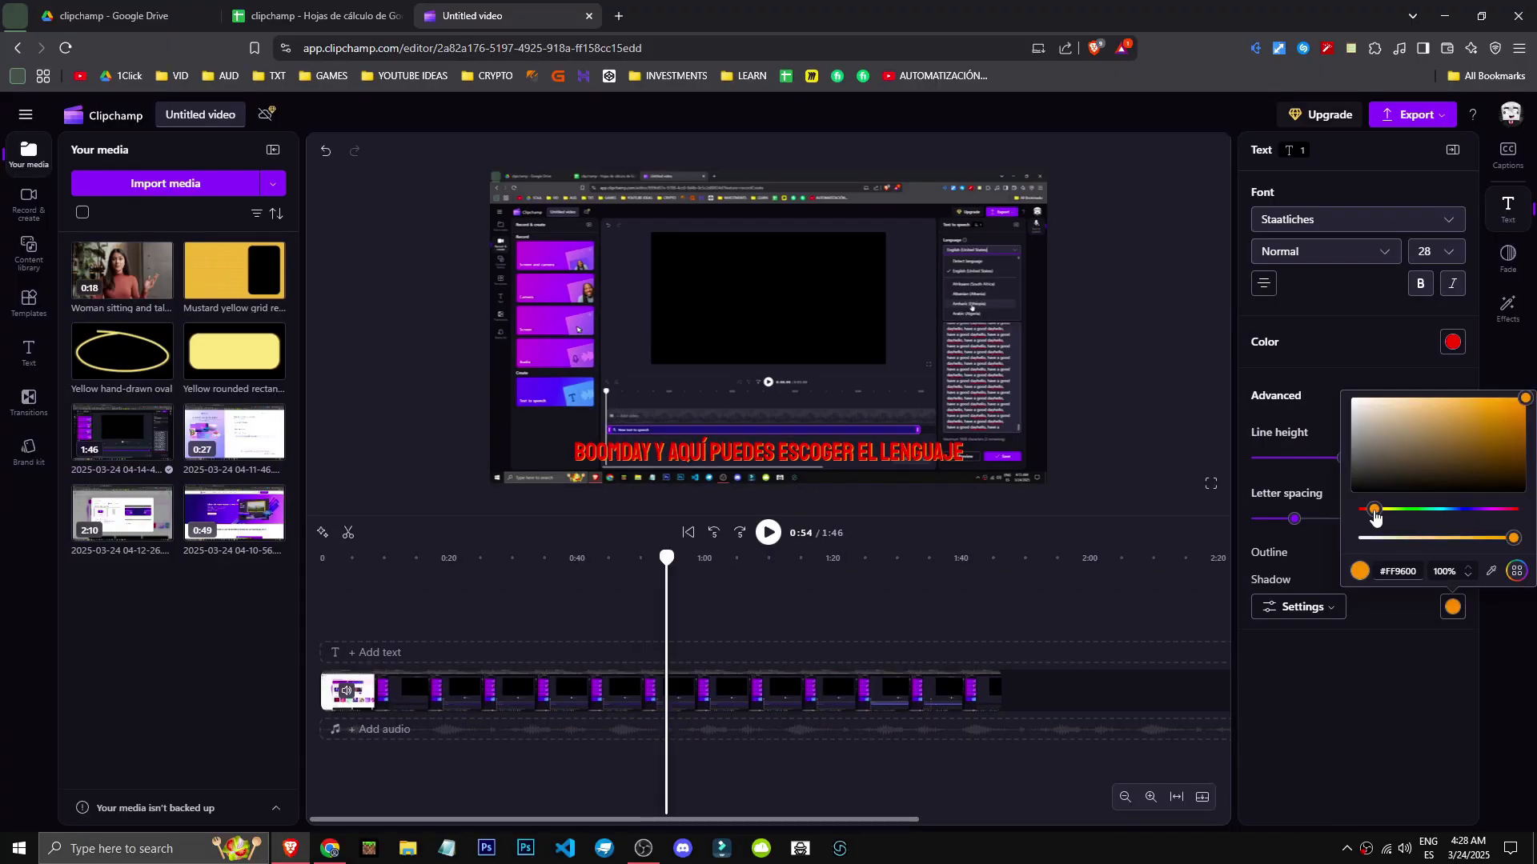
{"action": "left_click_drag", "start_coordinate": [1375, 516], "coordinate": [1377, 516]}
{"action": "left_click", "coordinate": [1360, 701]}
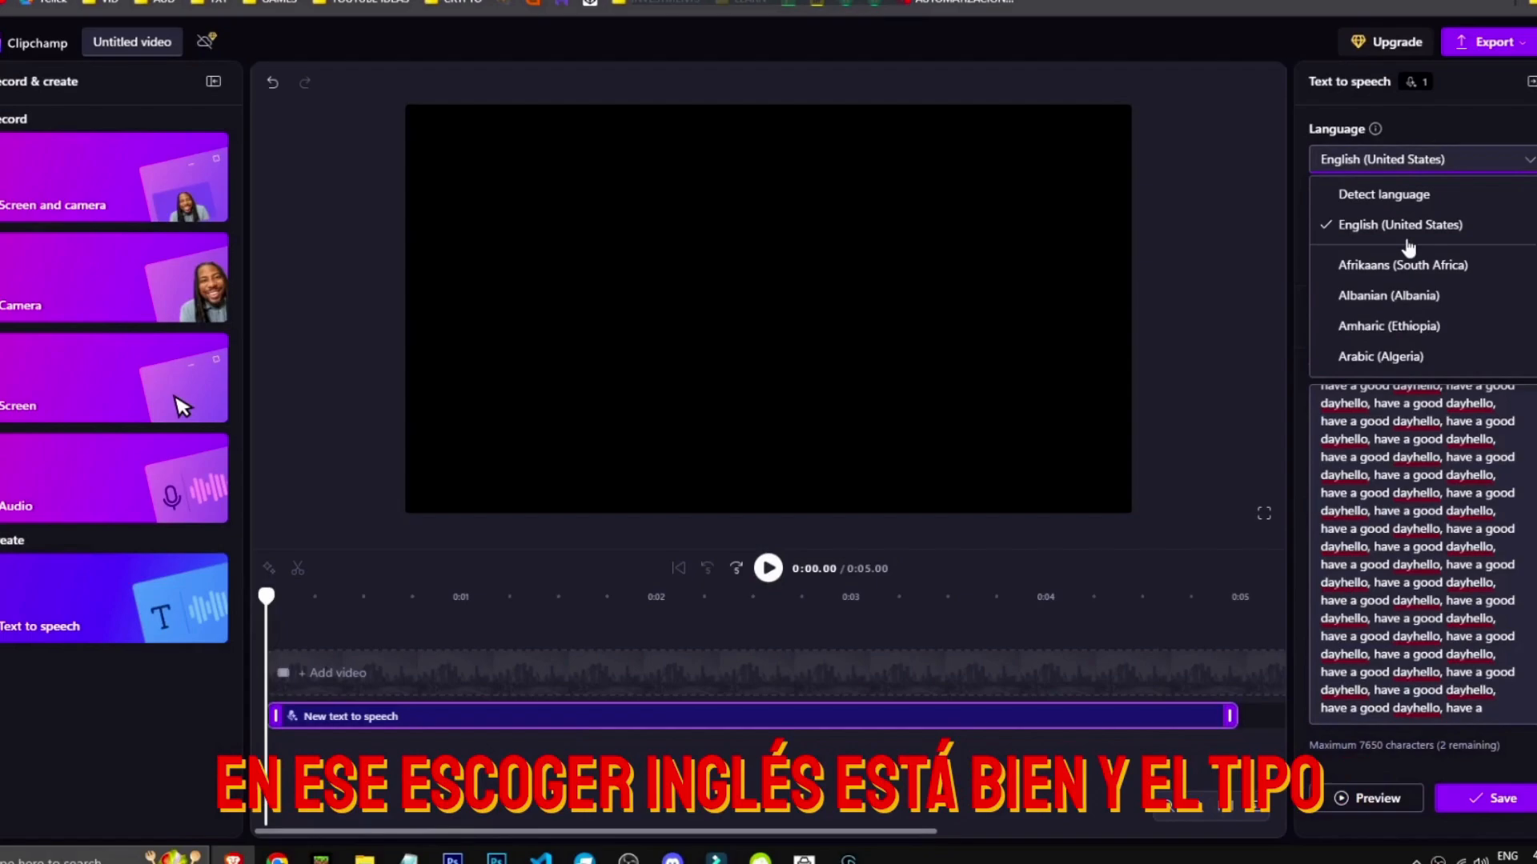
Step: Change the caption text color to a slightly darker red, checking it in full screen
{"action": "left_click", "coordinate": [1407, 239]}
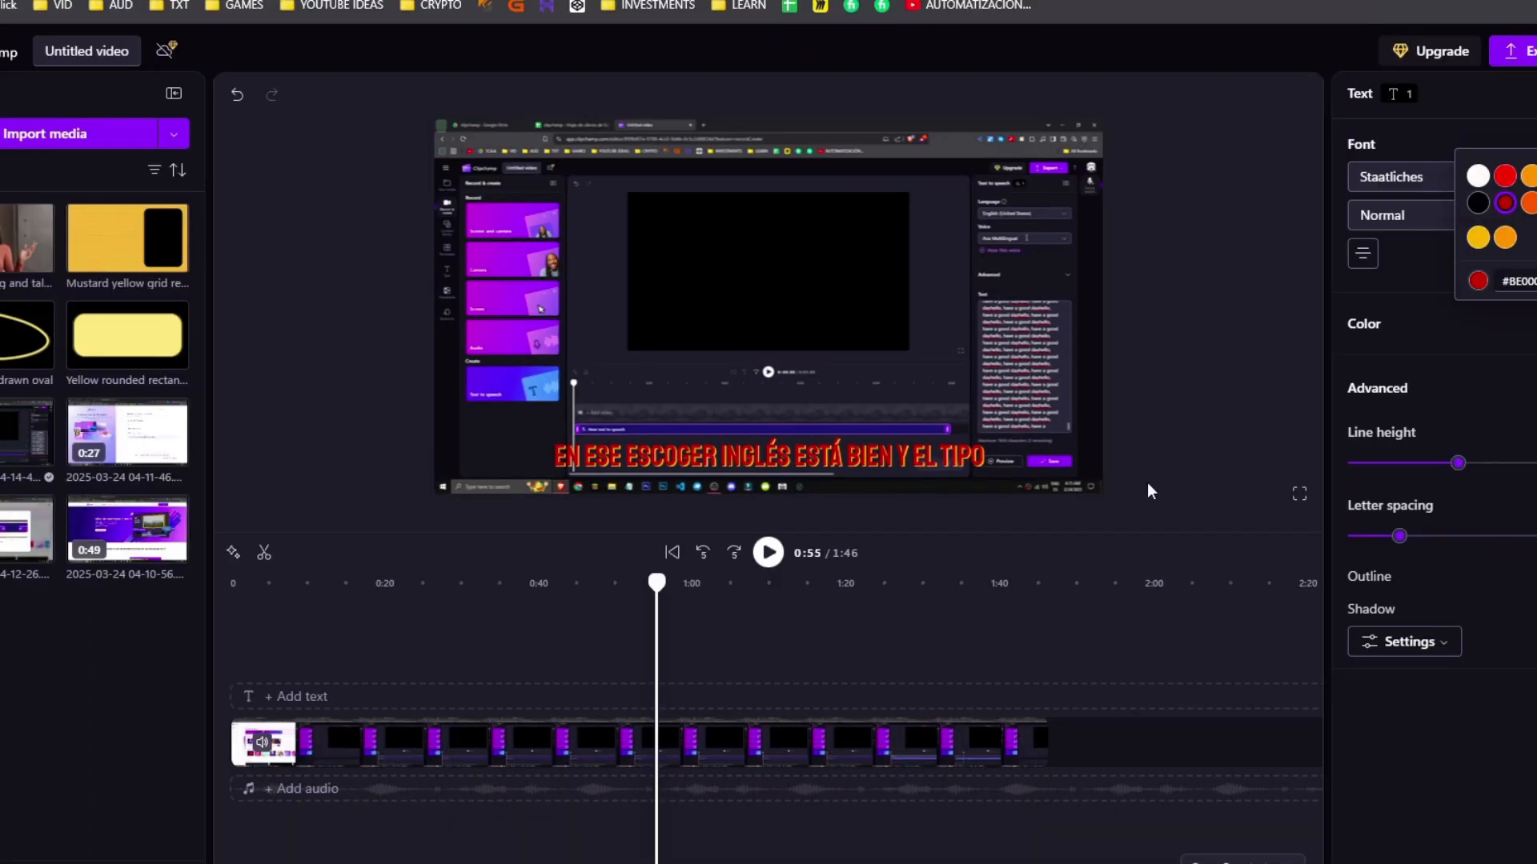
{"action": "left_click", "coordinate": [1299, 494]}
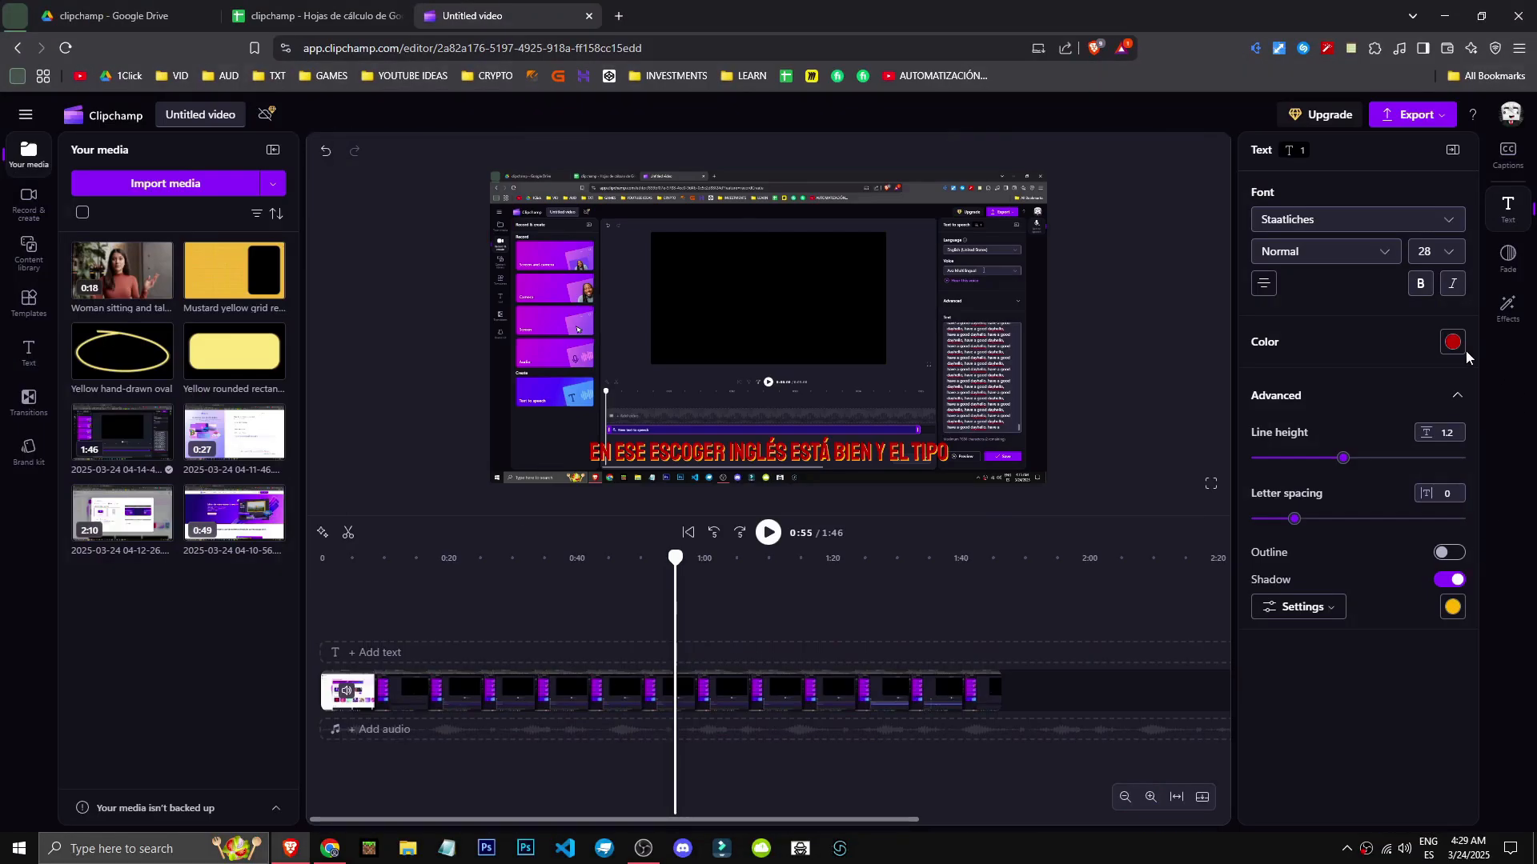
{"action": "left_click", "coordinate": [1469, 358]}
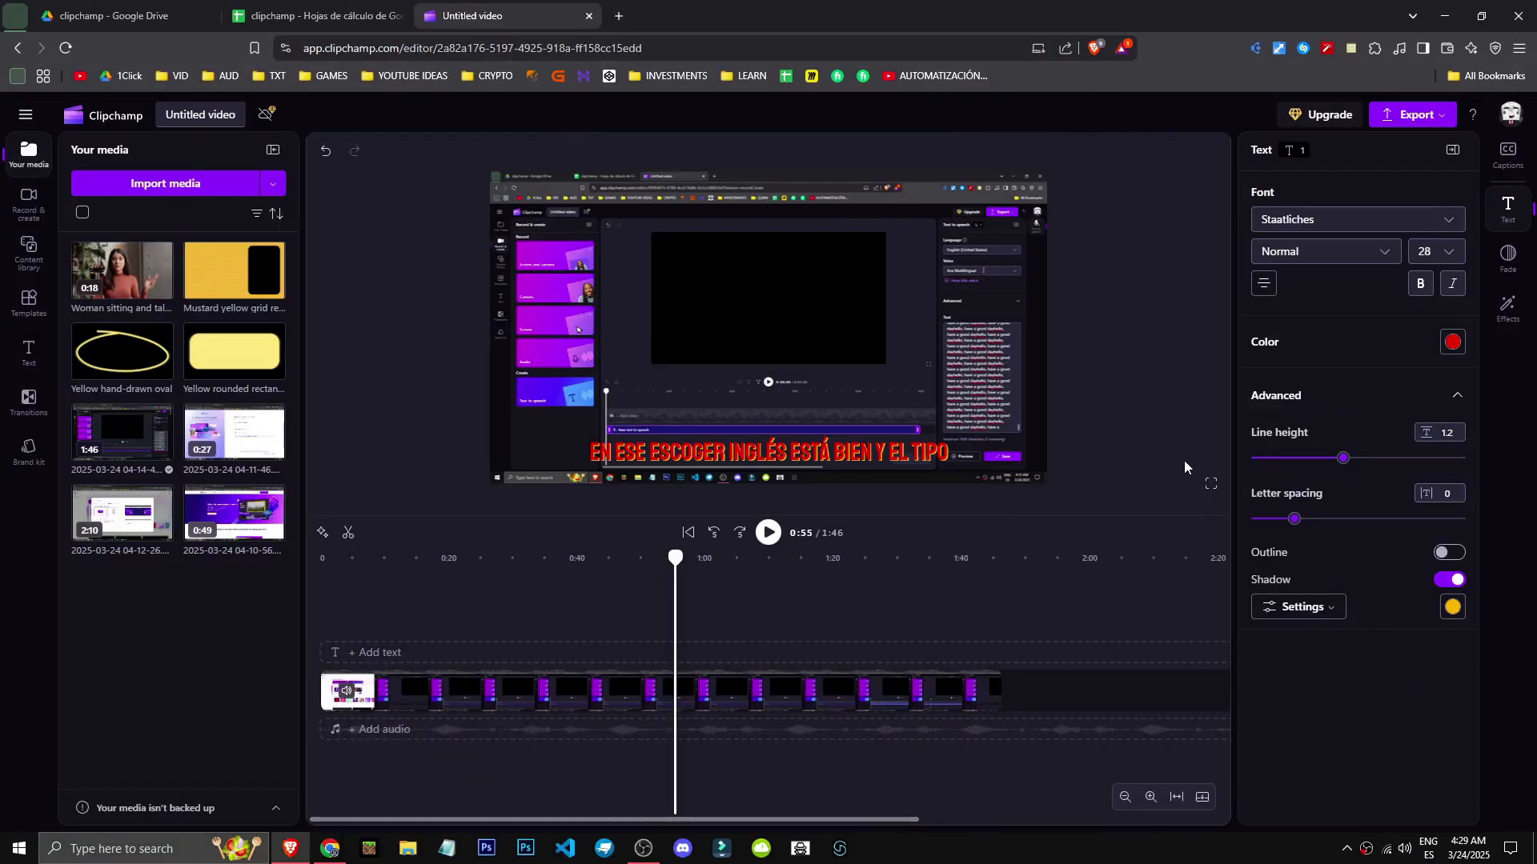
Step: Try the alignment and bold options on the caption text, keeping it centered
{"action": "left_click", "coordinate": [1264, 283]}
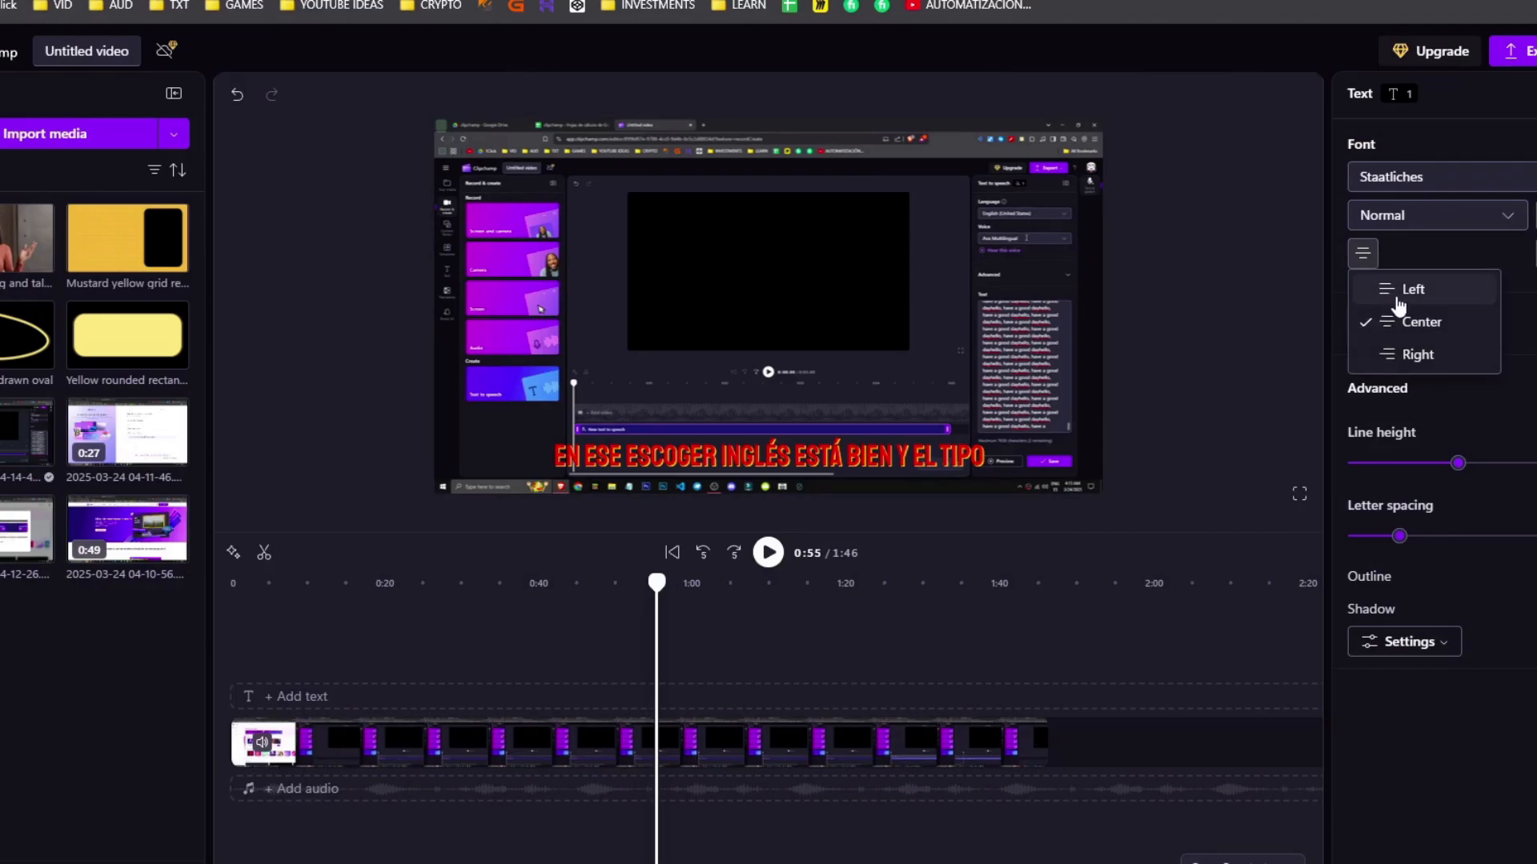
{"action": "left_click", "coordinate": [1302, 324]}
{"action": "left_click", "coordinate": [1366, 258]}
{"action": "left_click", "coordinate": [1431, 335]}
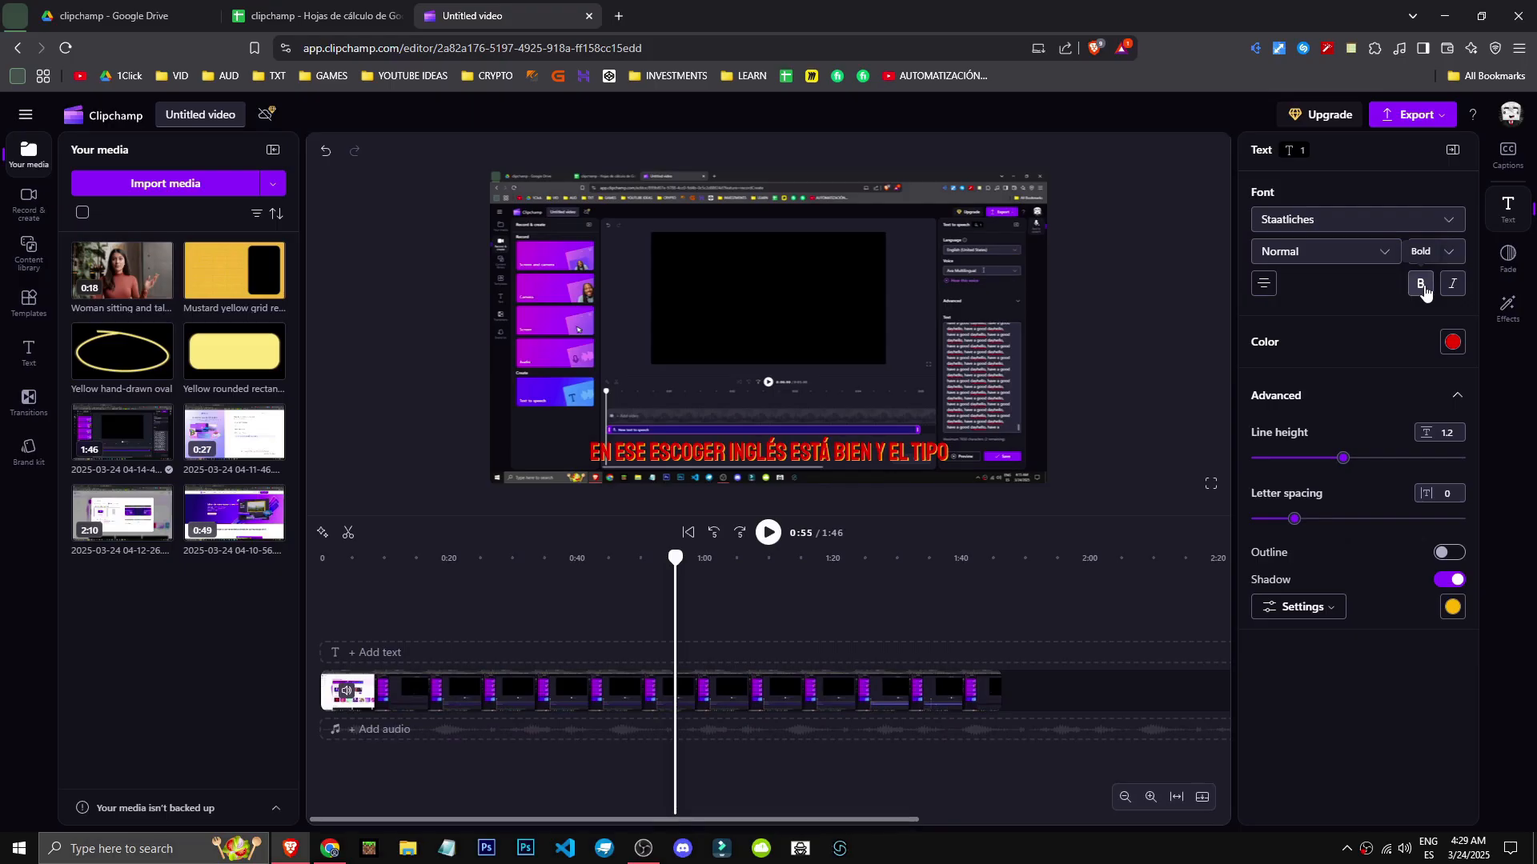
{"action": "left_click", "coordinate": [1420, 286]}
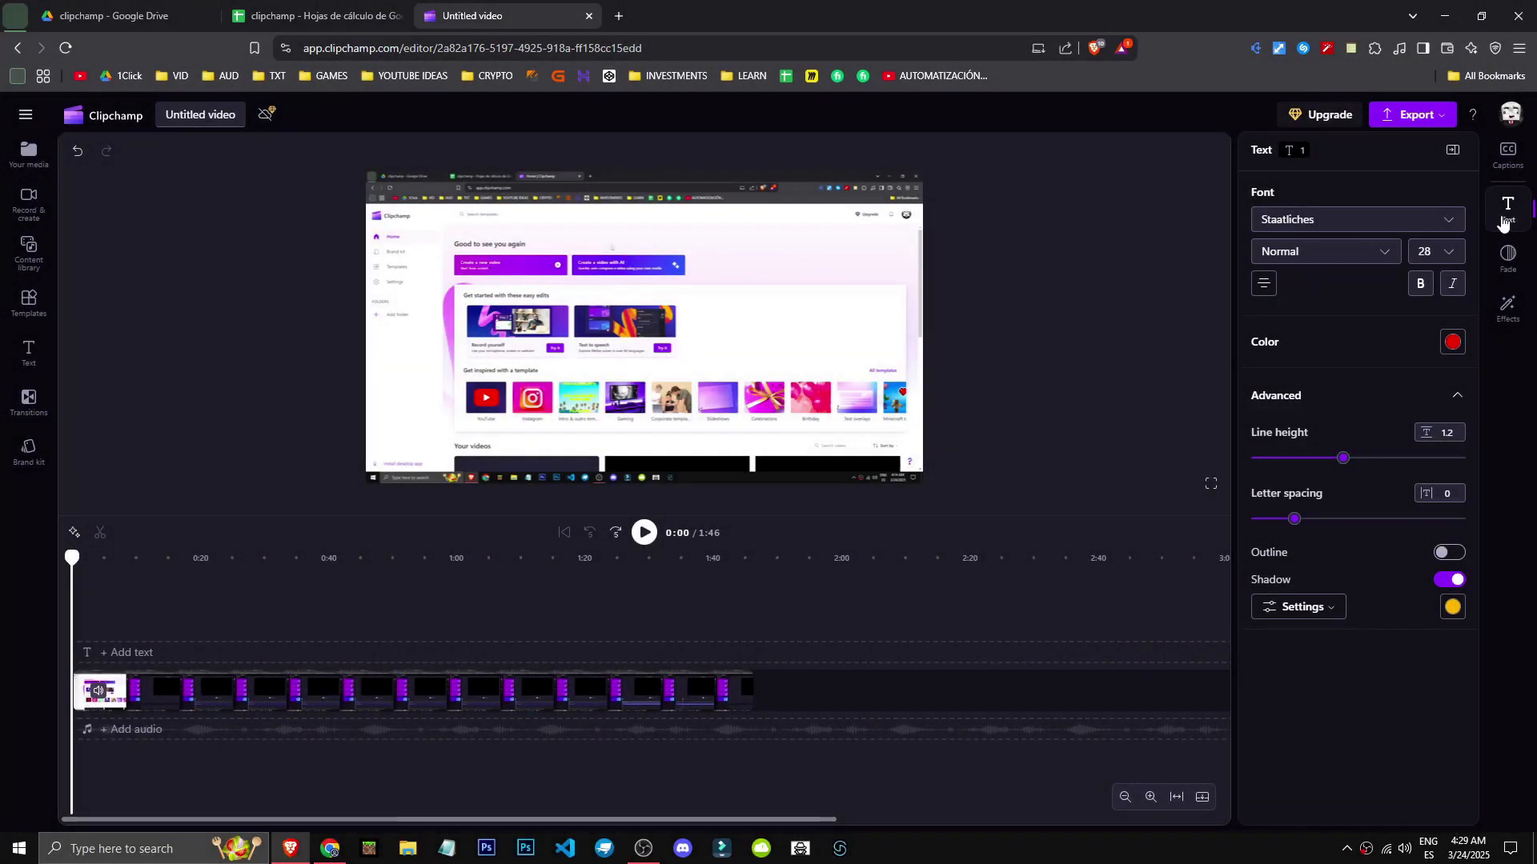
Step: View the Spanish caption transcript and close the captions pane
{"action": "left_click", "coordinate": [1508, 154]}
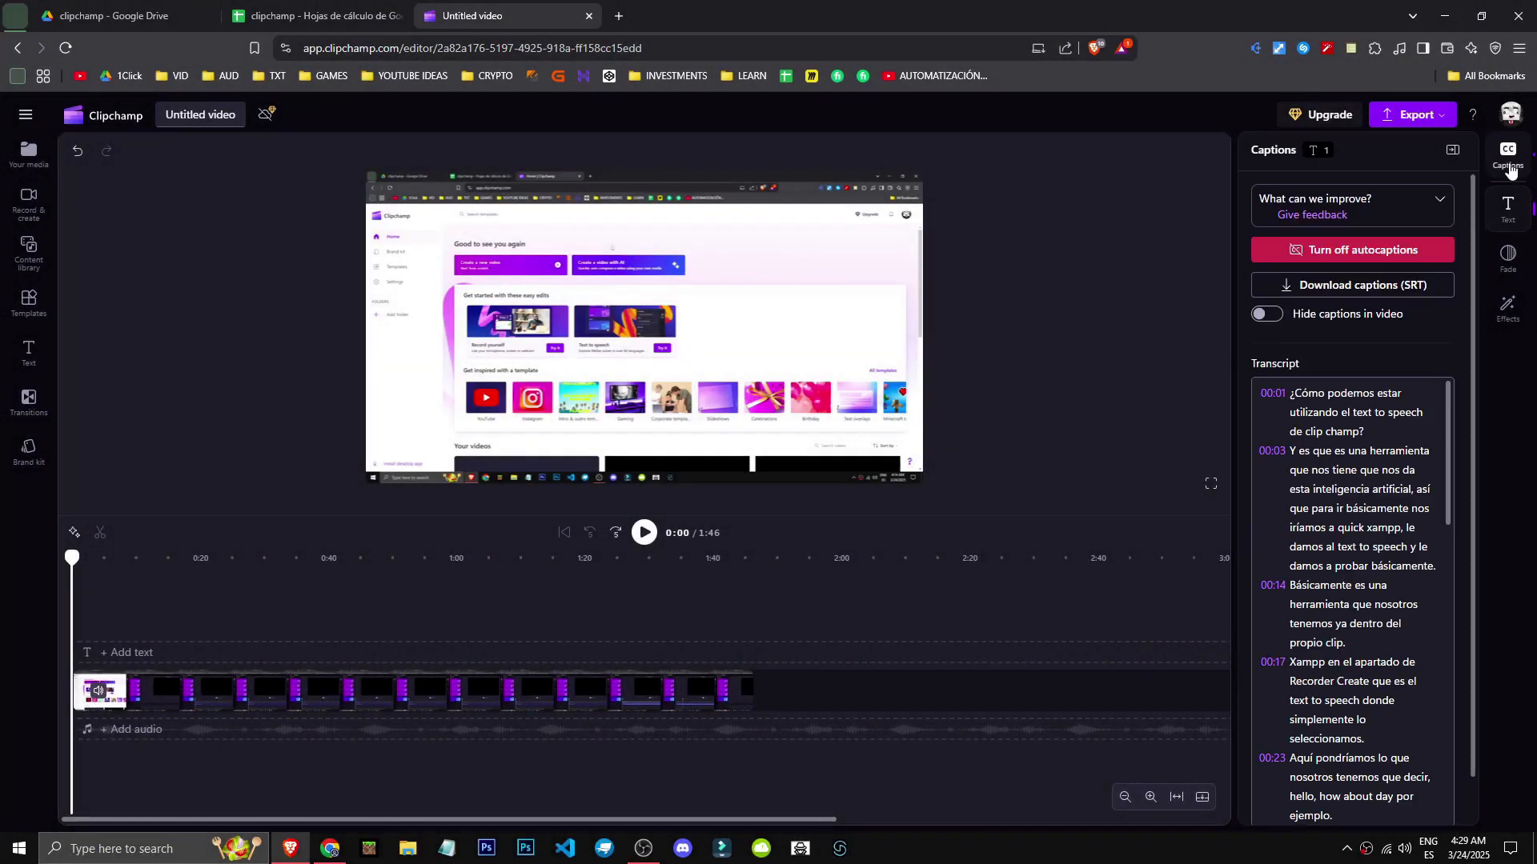
{"action": "left_click", "coordinate": [1508, 154]}
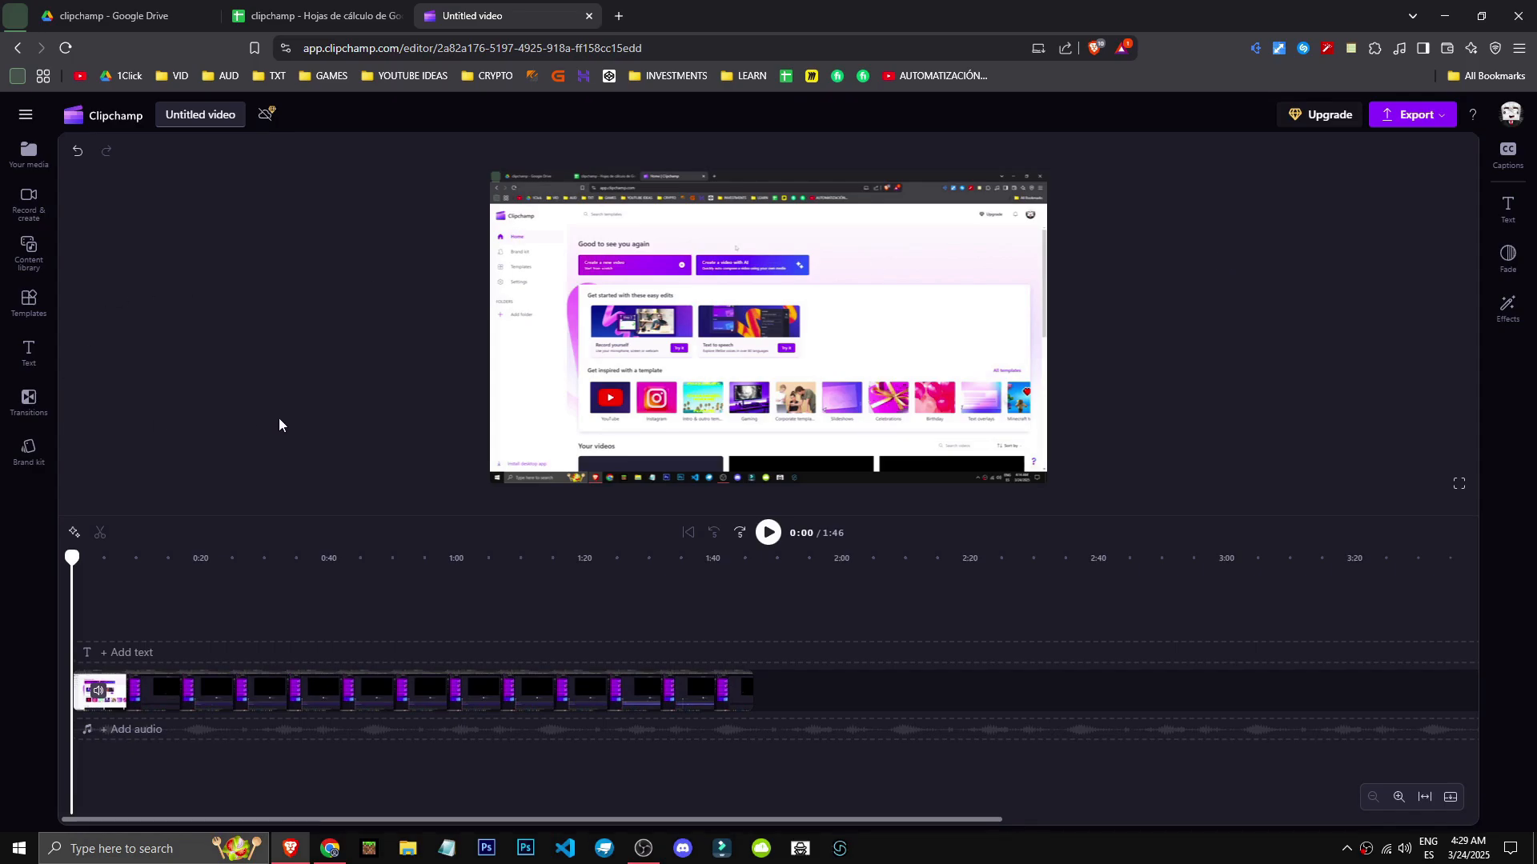
Step: Remove the captioned screen recording from the timeline, leaving the project empty
{"action": "left_click", "coordinate": [634, 690]}
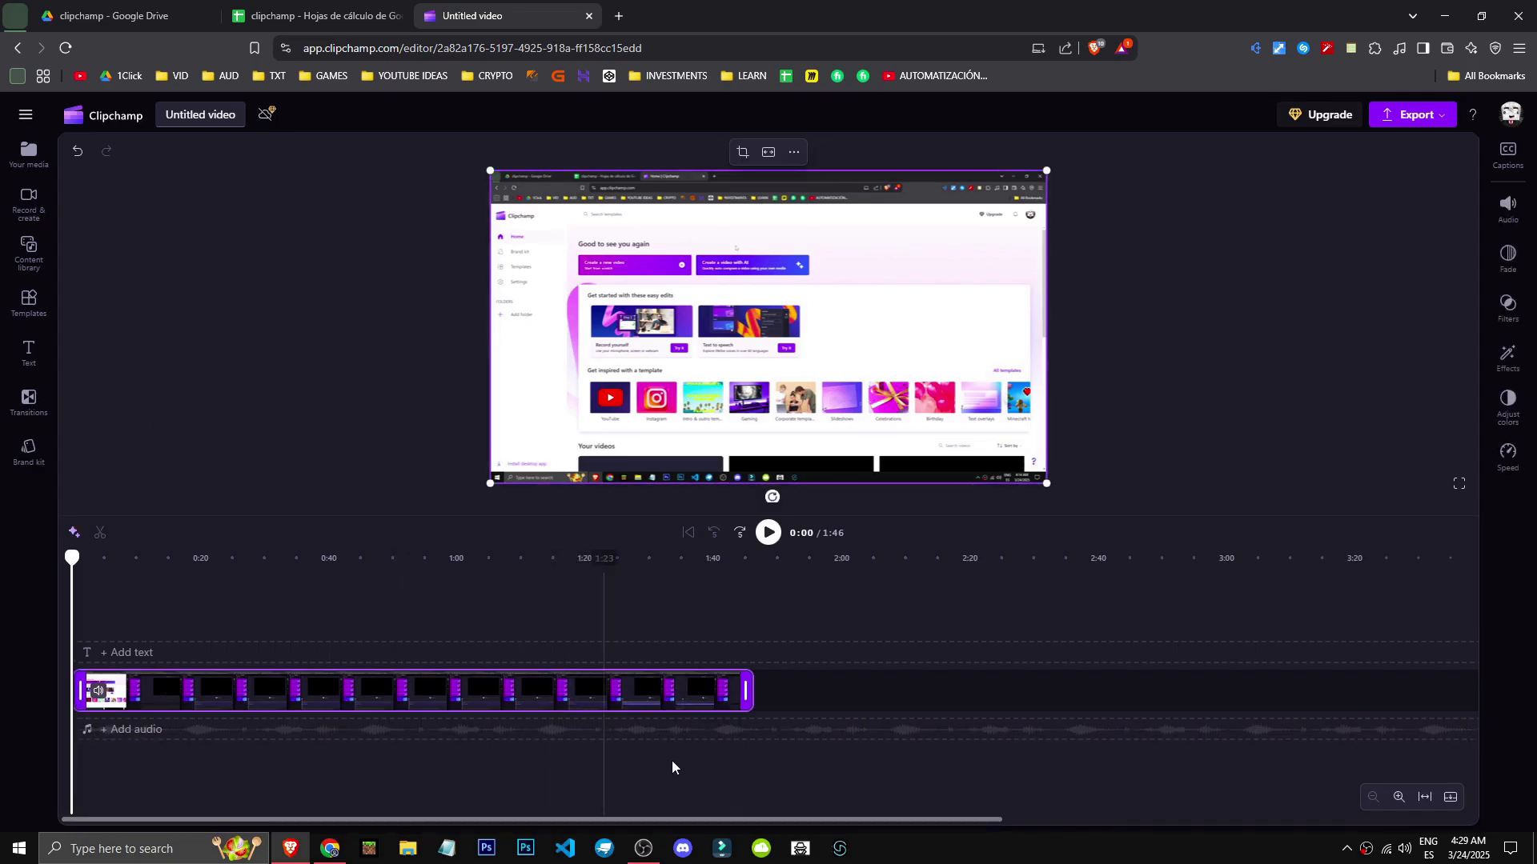
{"action": "left_click_drag", "start_coordinate": [728, 693], "coordinate": [726, 709]}
{"action": "left_click", "coordinate": [24, 115]}
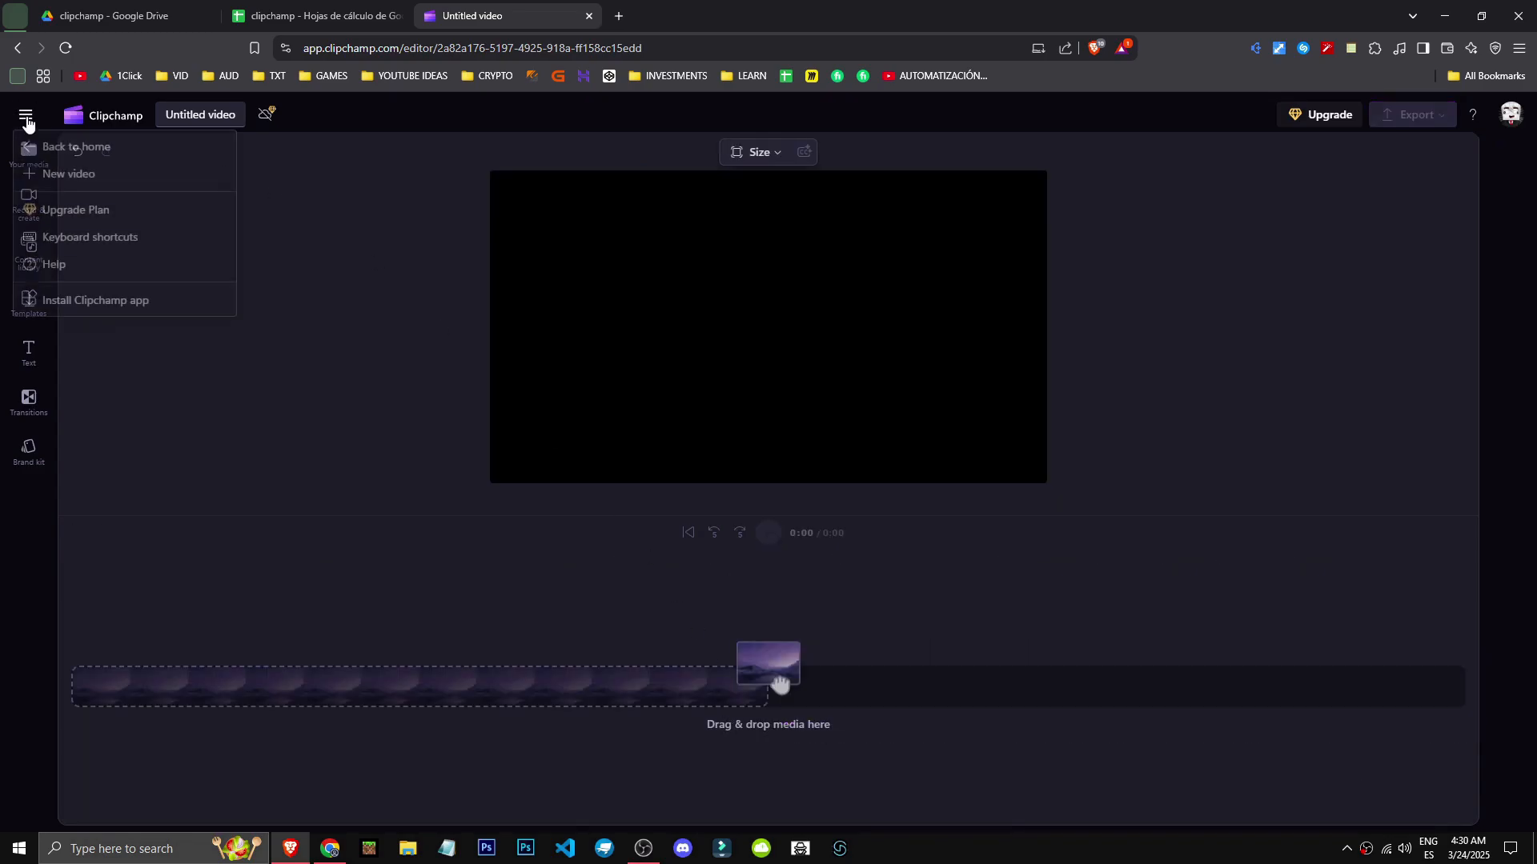
{"action": "left_click", "coordinate": [211, 397]}
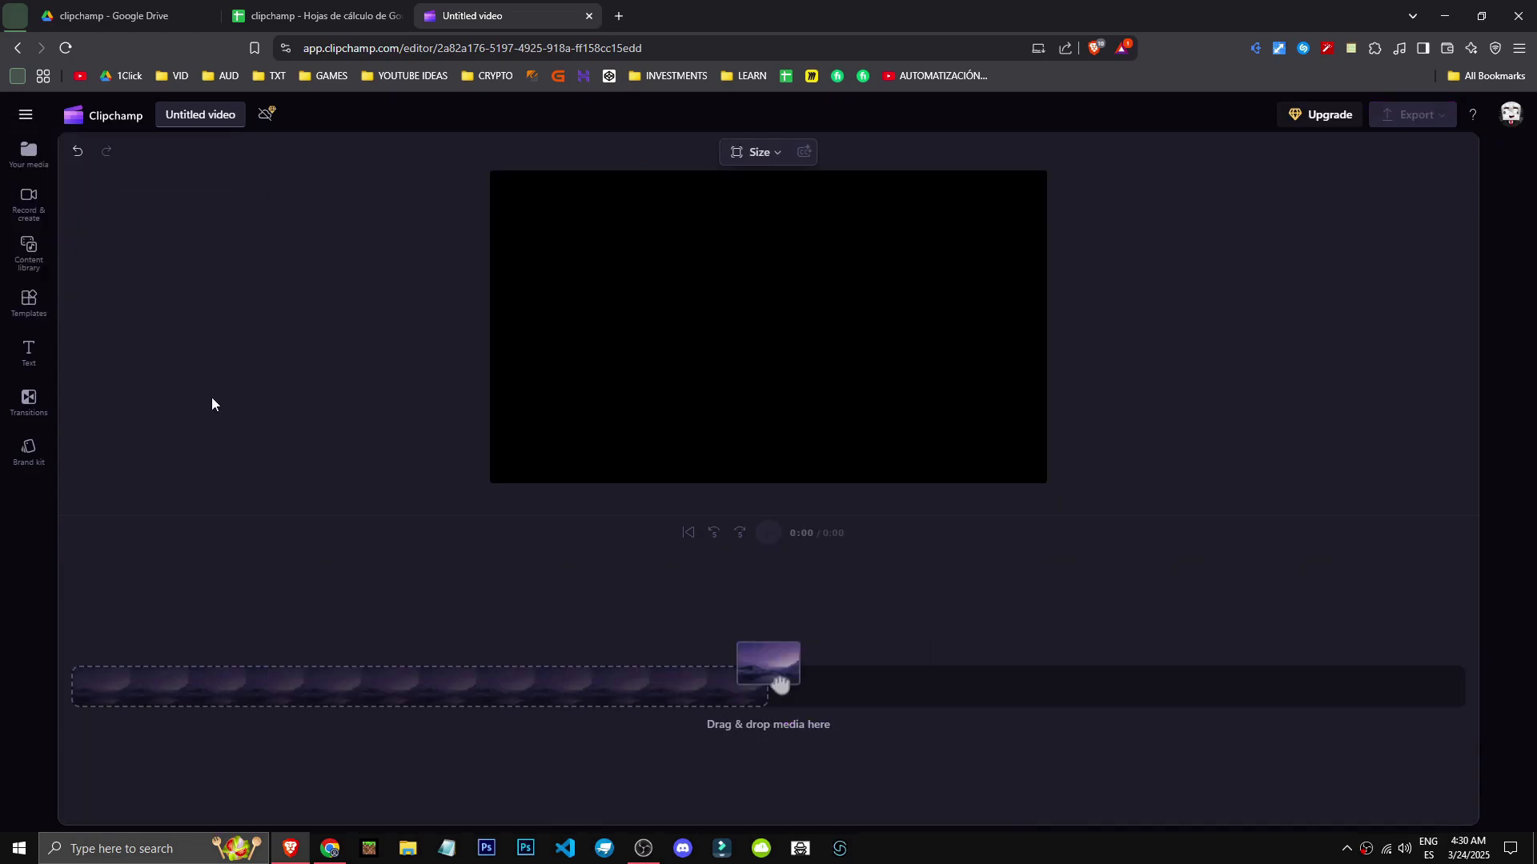
{"action": "left_click", "coordinate": [29, 160]}
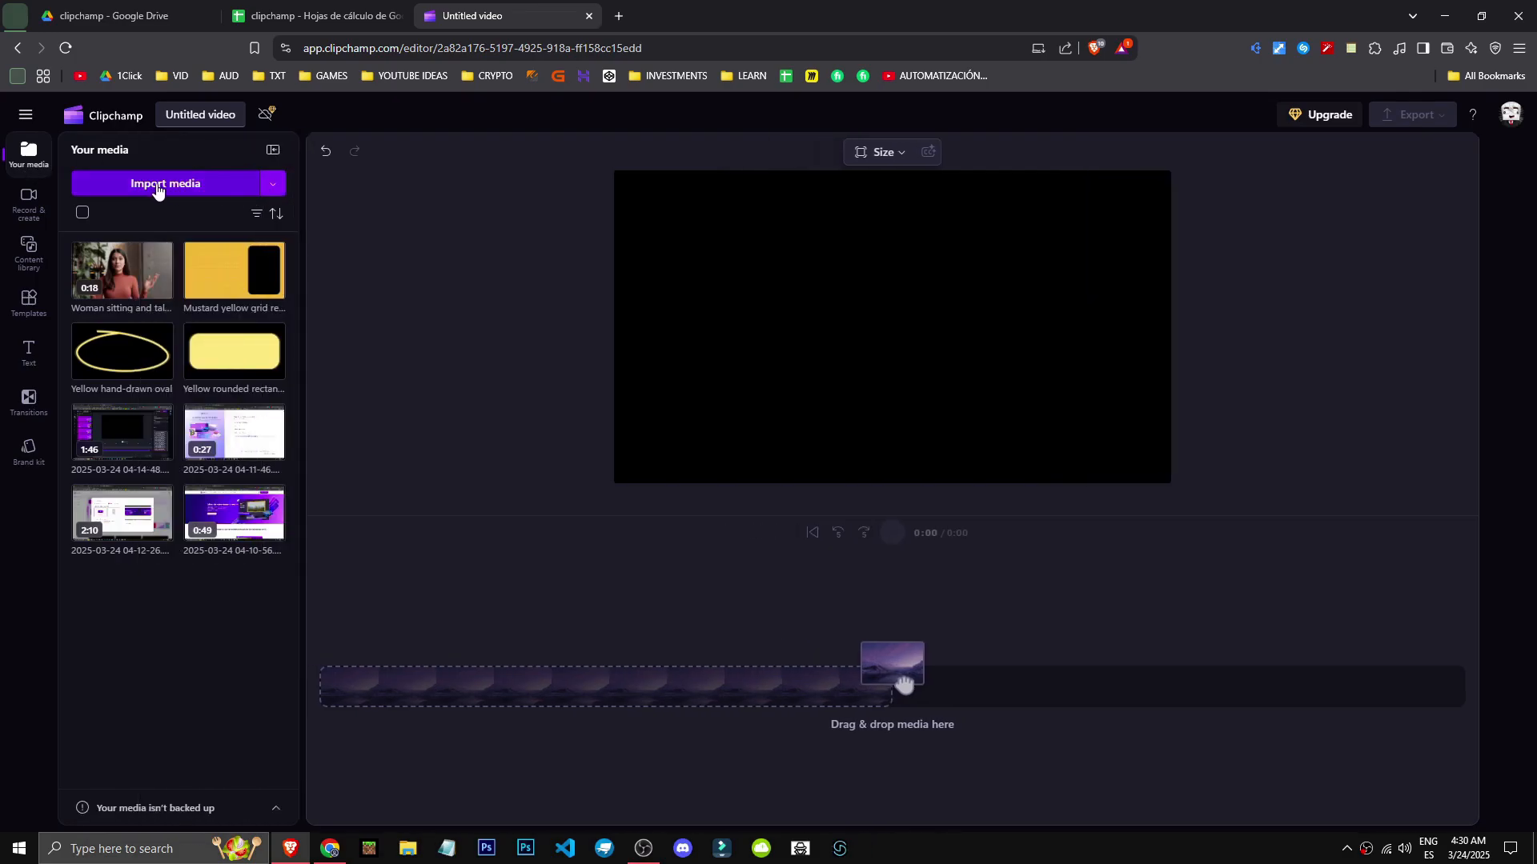
{"action": "left_click", "coordinate": [157, 185]}
{"action": "double_click", "coordinate": [733, 264]}
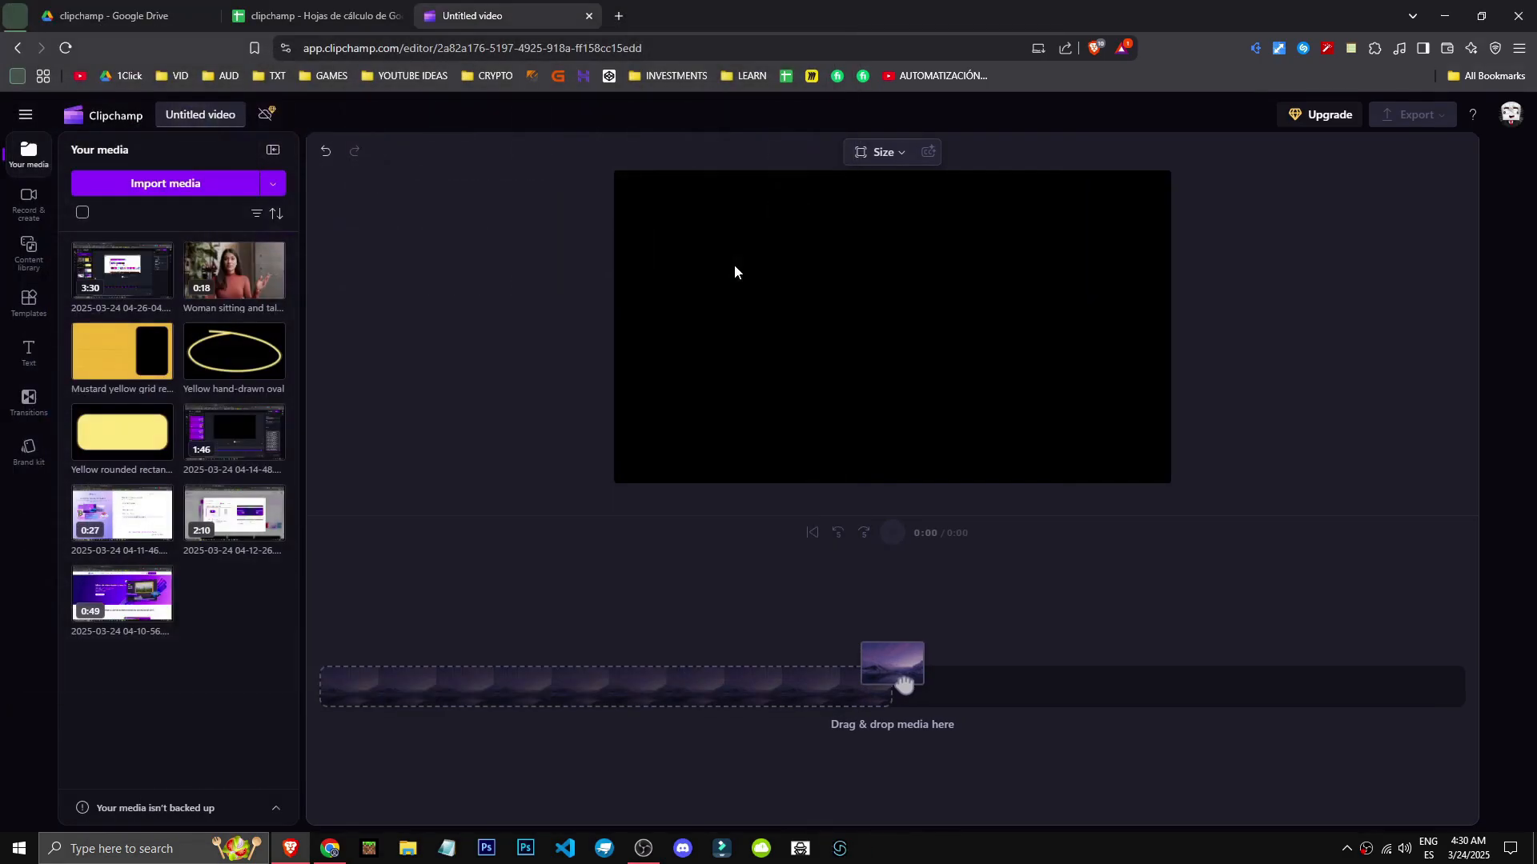
{"action": "left_click_drag", "start_coordinate": [112, 290], "coordinate": [369, 701]}
{"action": "left_click_drag", "start_coordinate": [368, 701], "coordinate": [374, 708]}
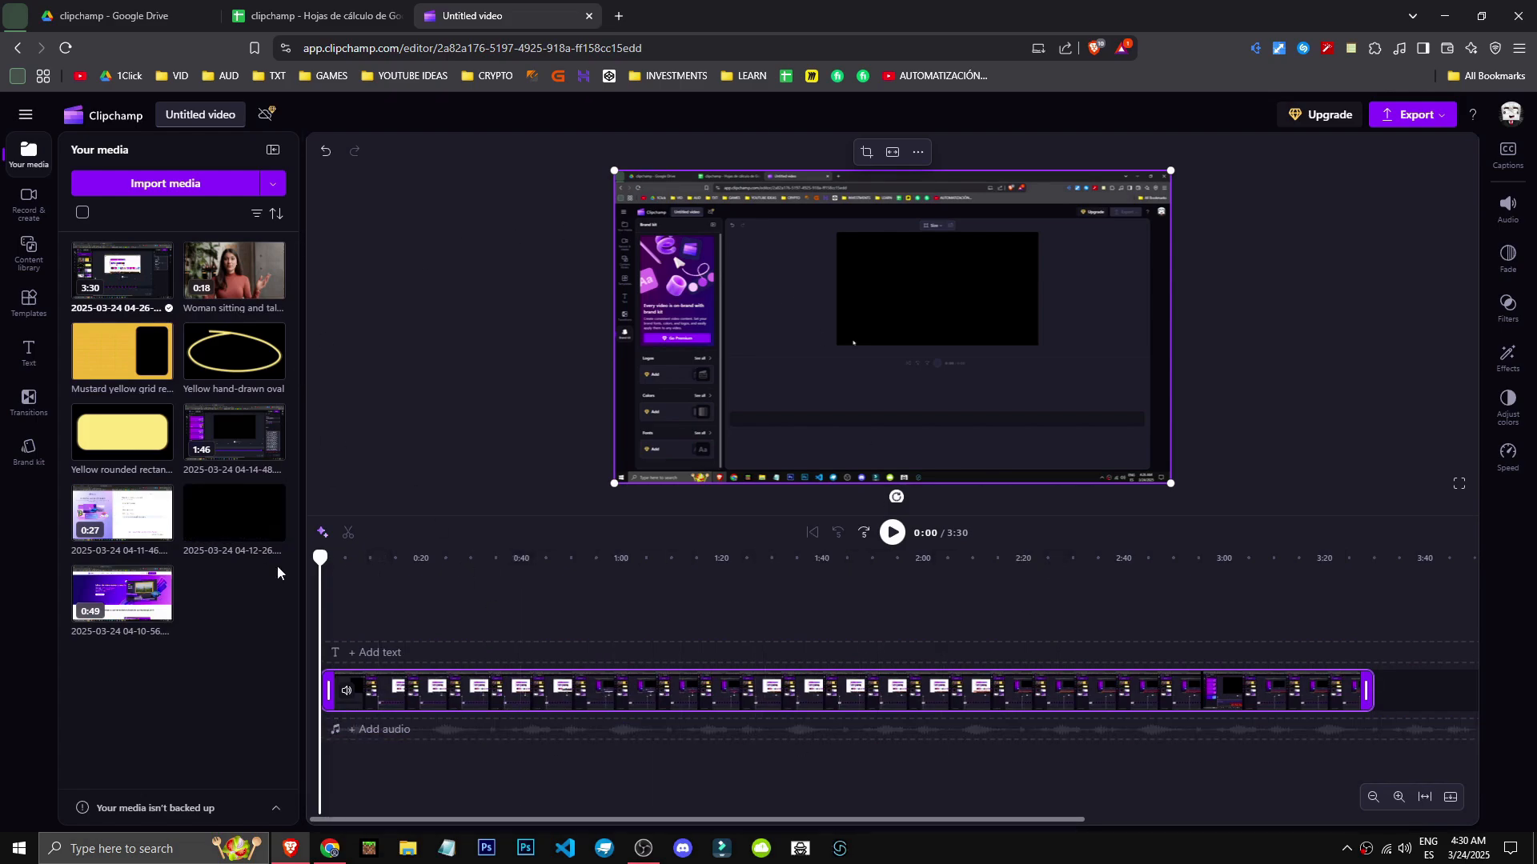
{"action": "left_click", "coordinate": [1422, 118]}
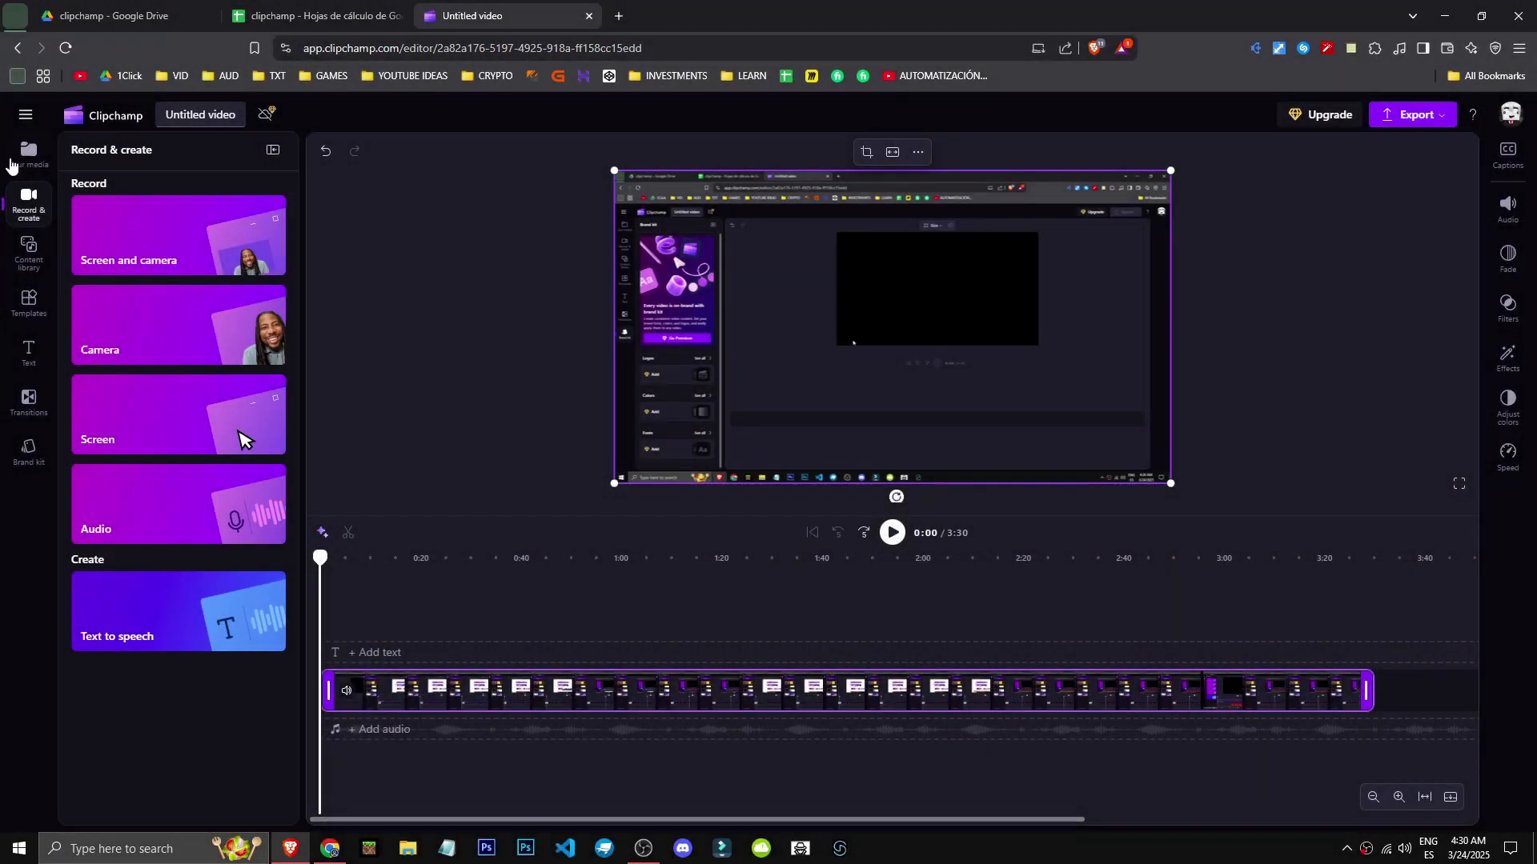
Step: Open the audio recorder and allow the site to use the microphone
{"action": "left_click", "coordinate": [27, 160]}
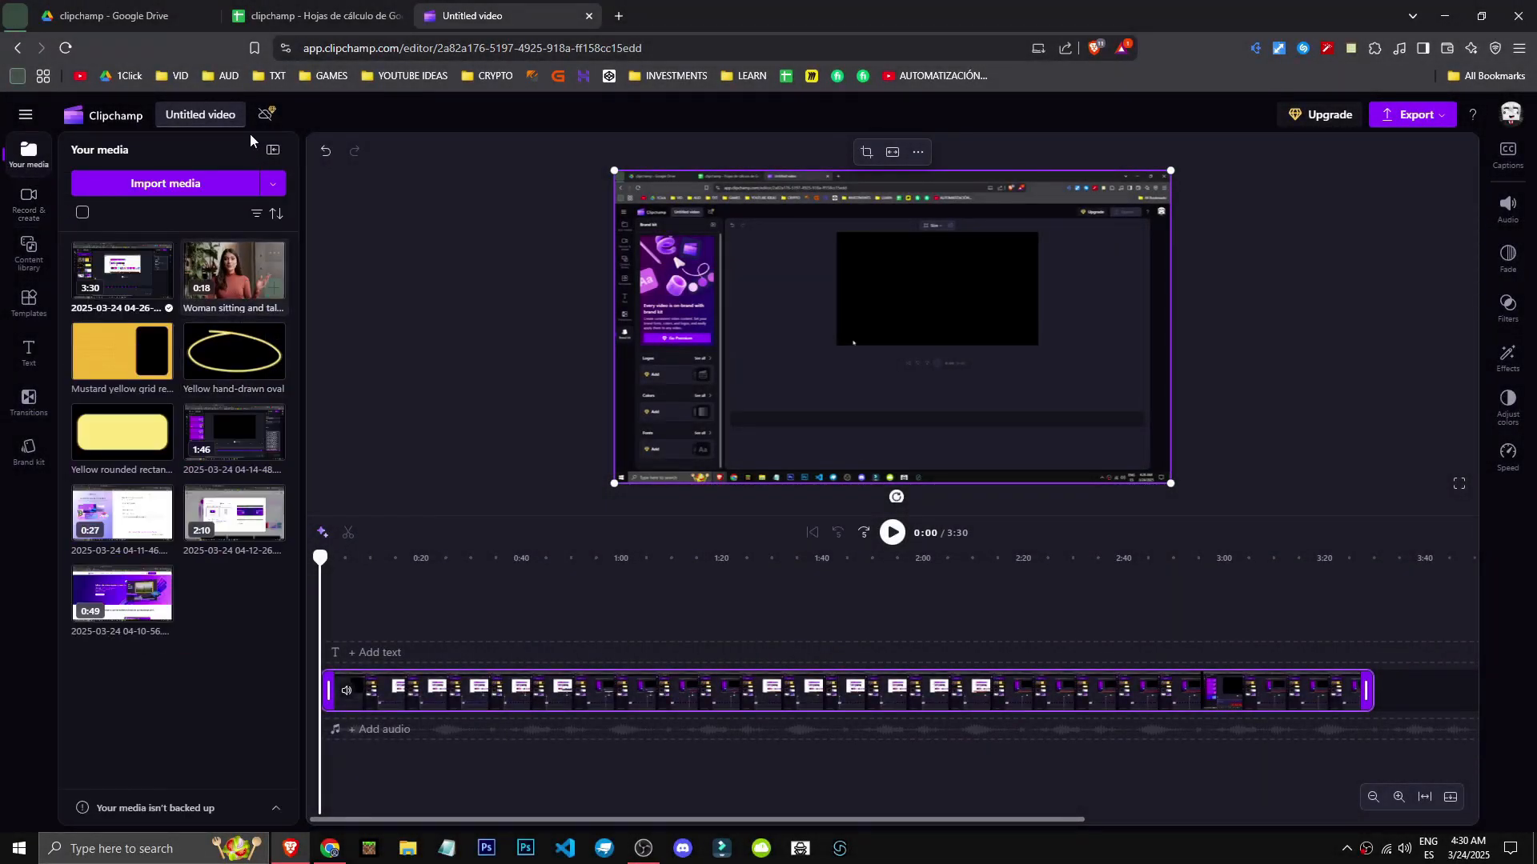
{"action": "left_click", "coordinate": [30, 203]}
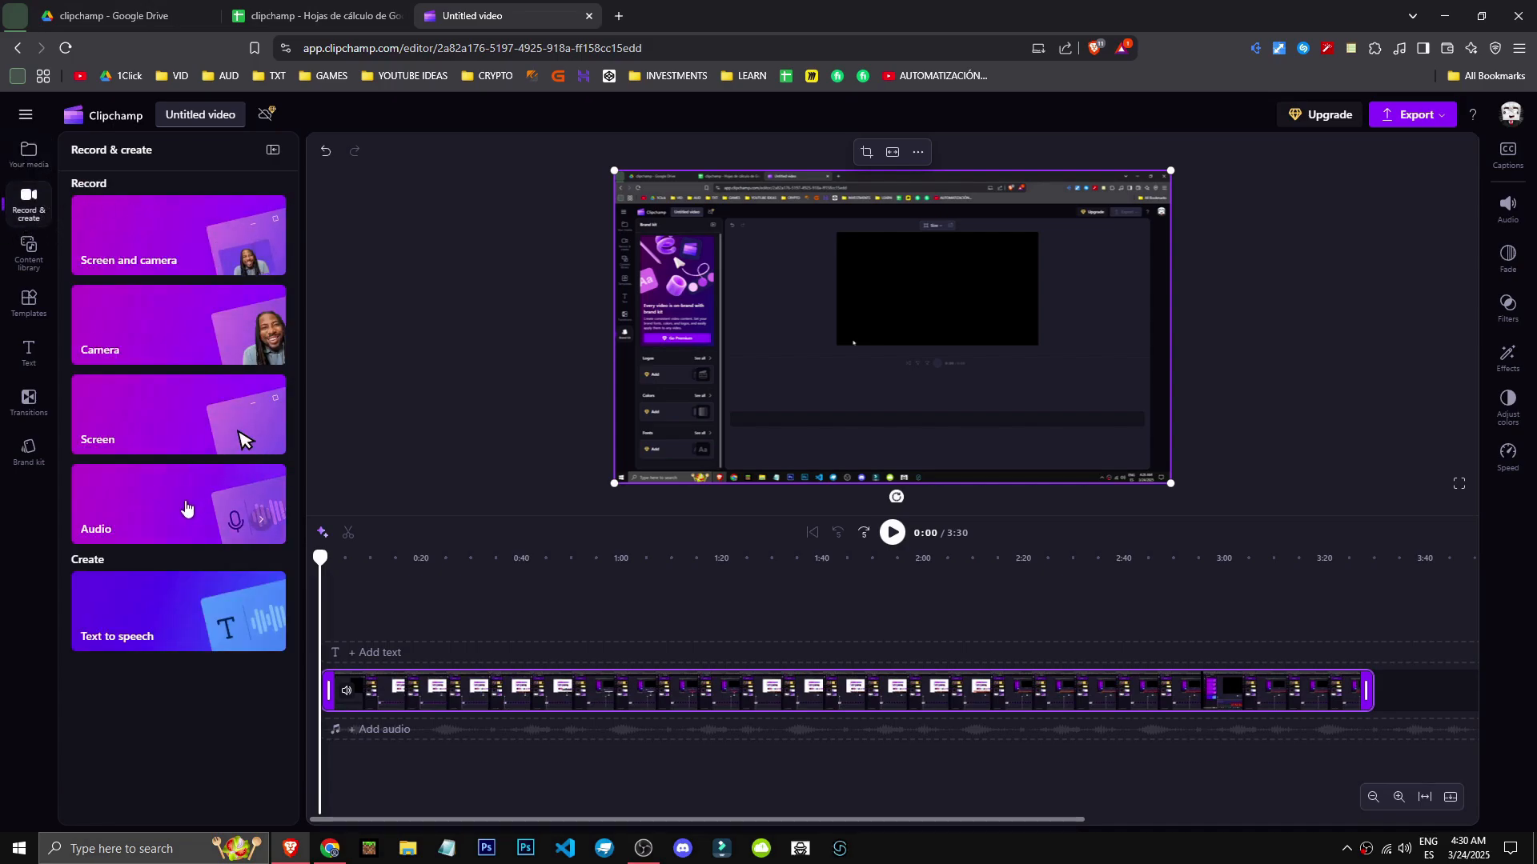
{"action": "left_click", "coordinate": [156, 517]}
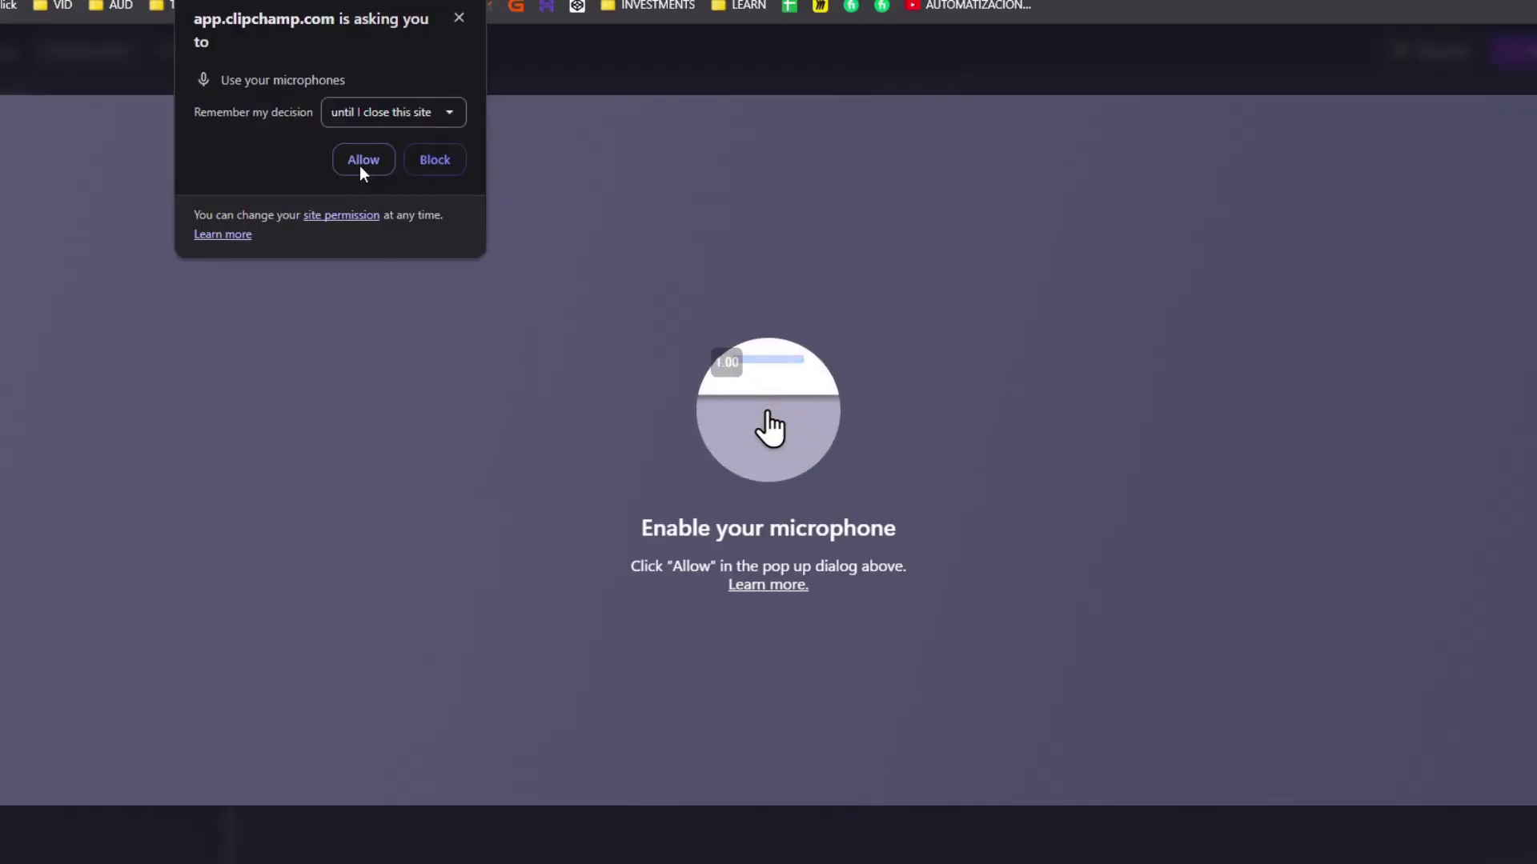
{"action": "left_click", "coordinate": [428, 203]}
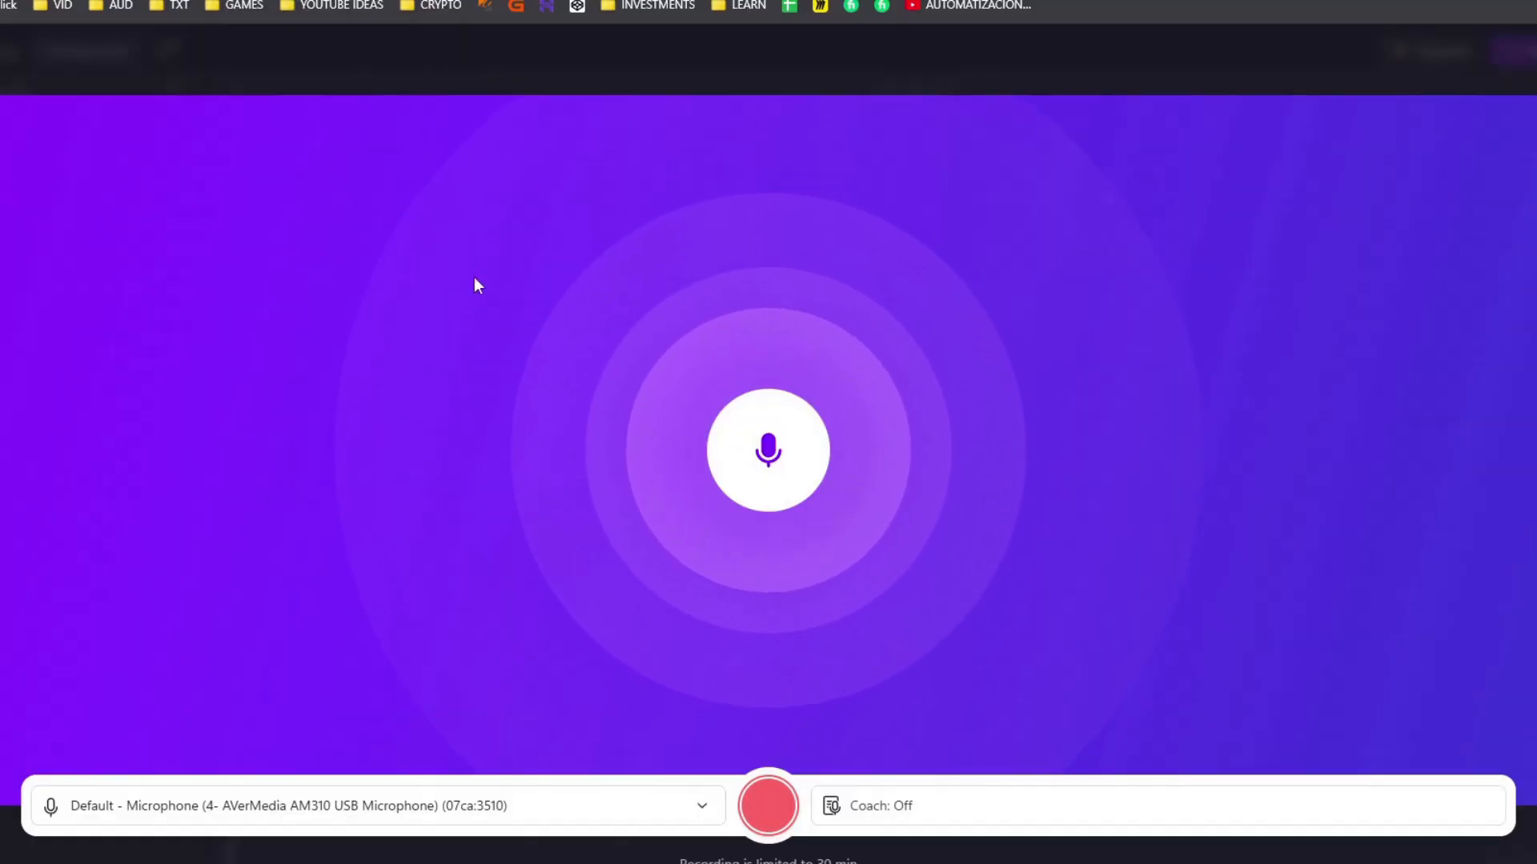
Step: Check the microphone choices and the Speaker Coach option, keeping the default AVerMedia AM310 USB Microphone and the coach off
{"action": "left_click", "coordinate": [254, 806]}
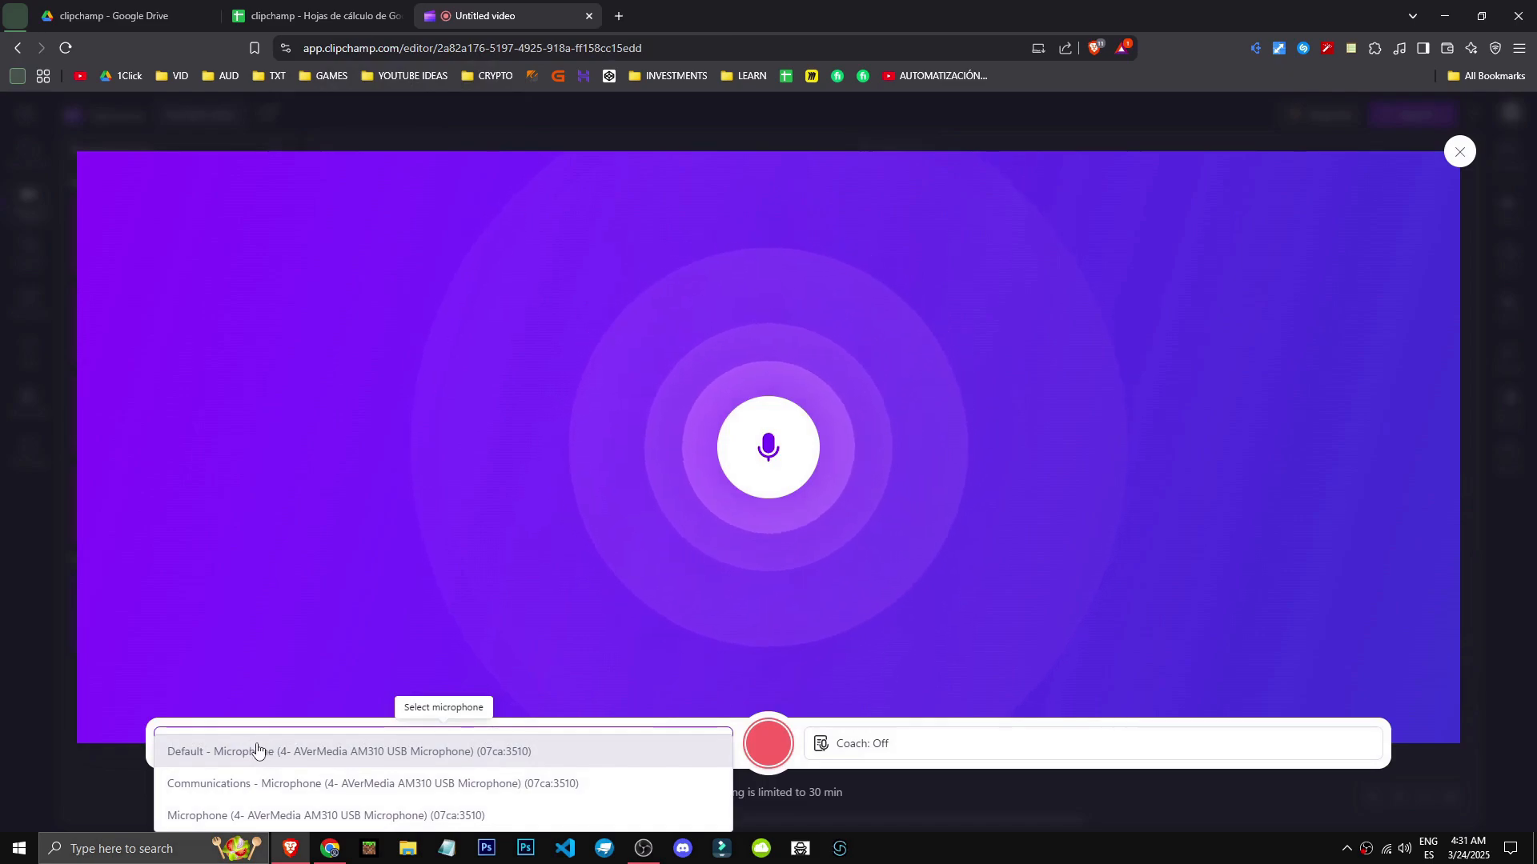
{"action": "left_click", "coordinate": [249, 750]}
{"action": "left_click", "coordinate": [919, 743]}
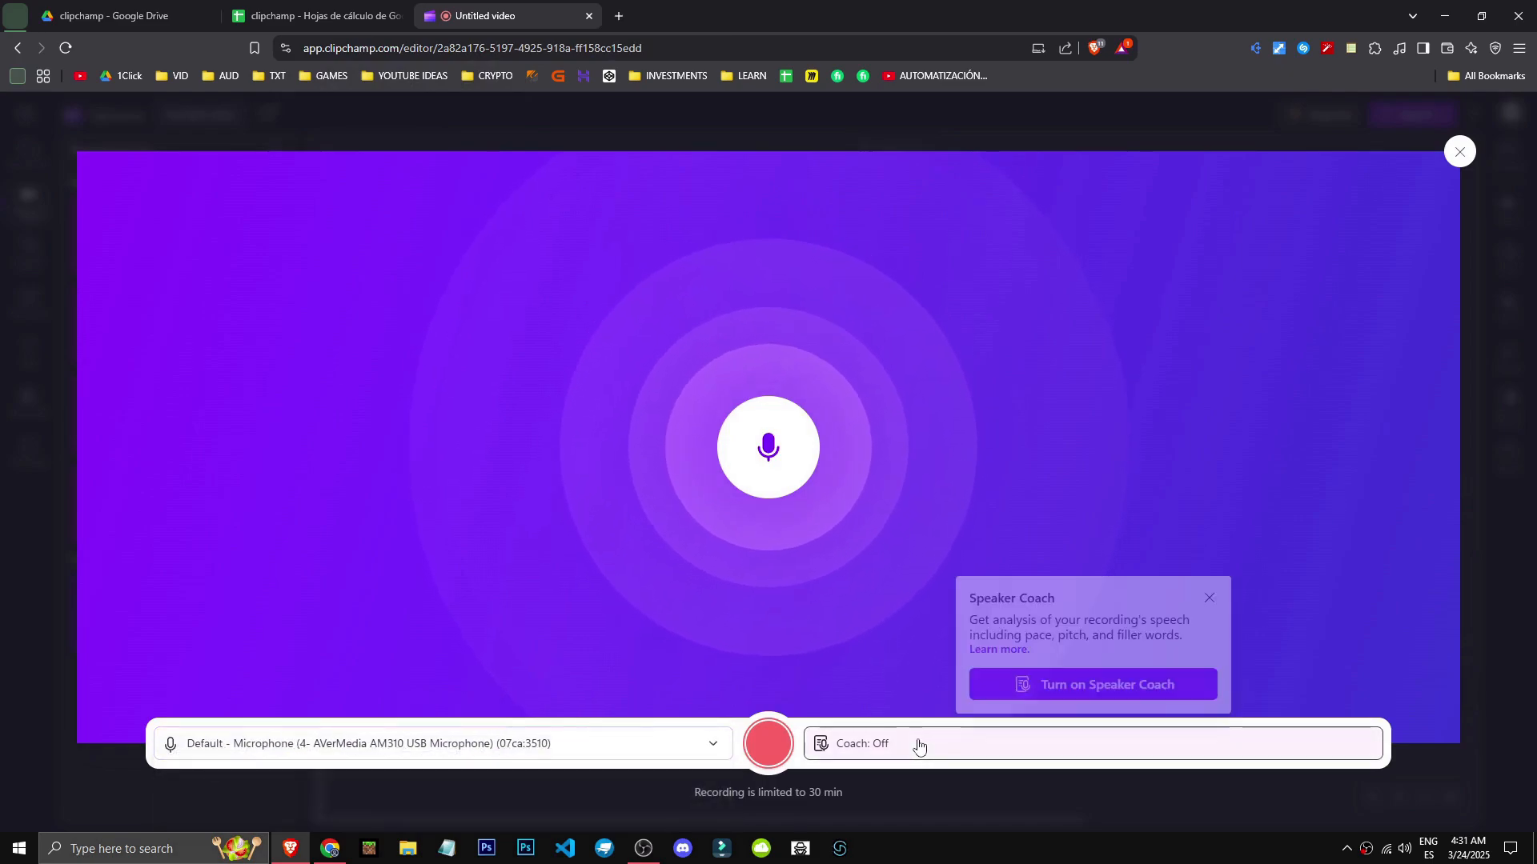
{"action": "left_click", "coordinate": [1209, 599]}
{"action": "left_click", "coordinate": [1142, 732]}
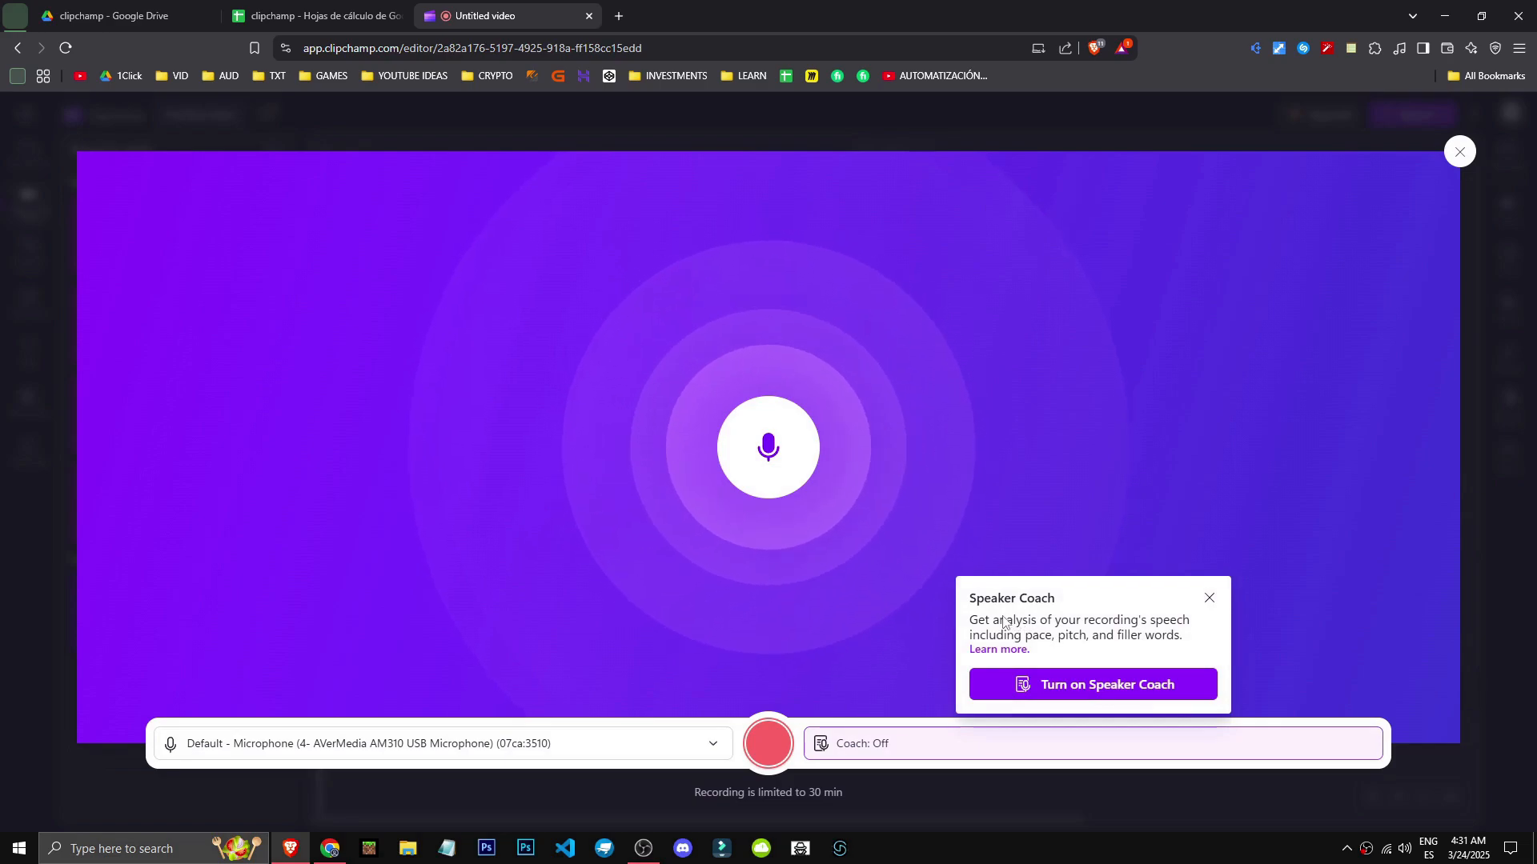
Step: Record a voice clip of about 5 seconds, add it to the timeline and save its WEBM file in Downloads
{"action": "left_click", "coordinate": [768, 743]}
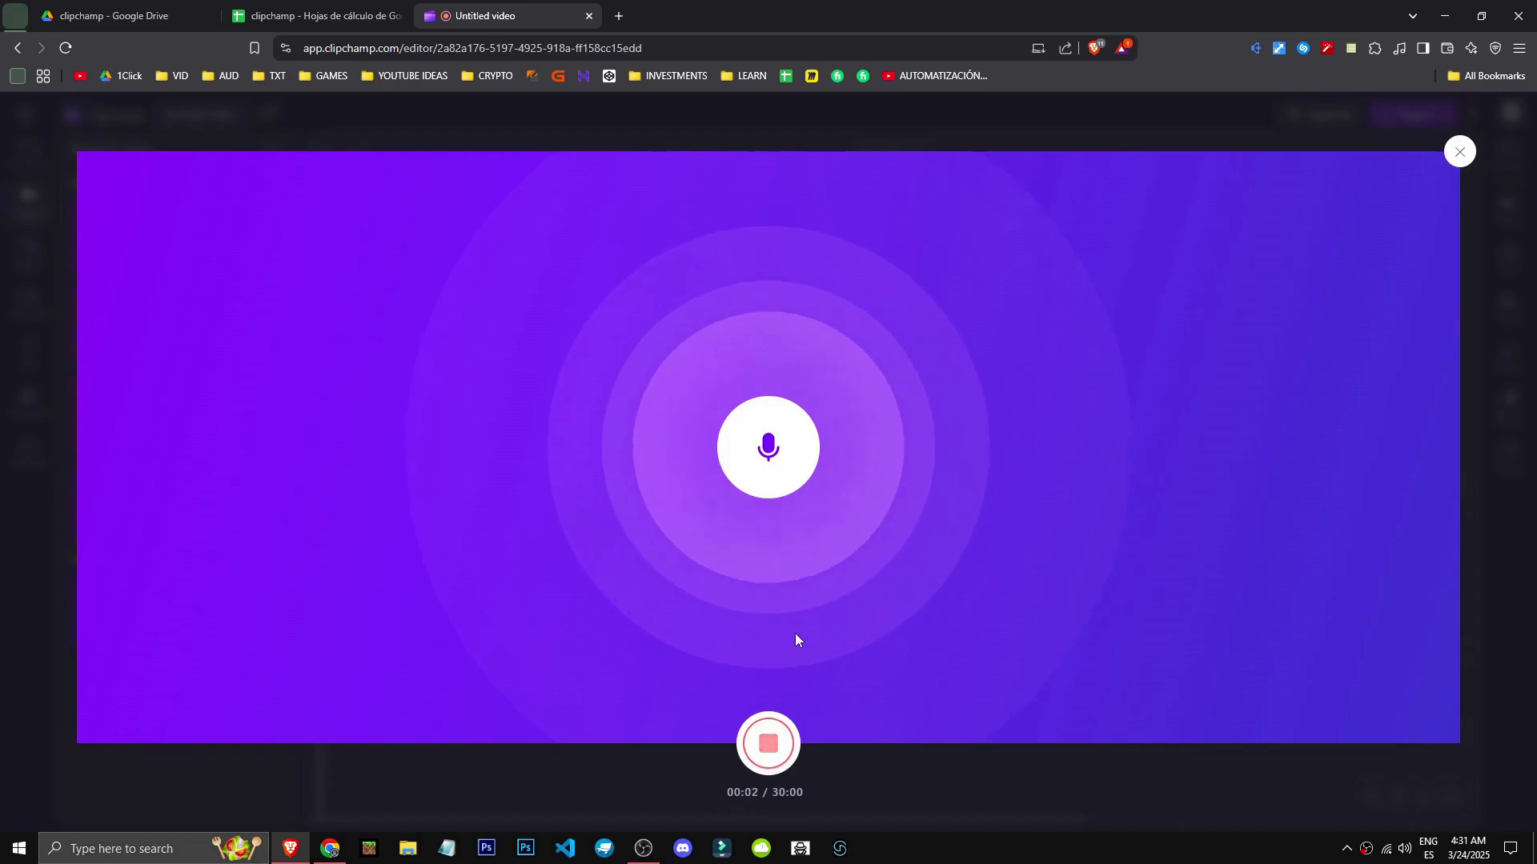
{"action": "left_click", "coordinate": [769, 744]}
{"action": "left_click", "coordinate": [840, 810]}
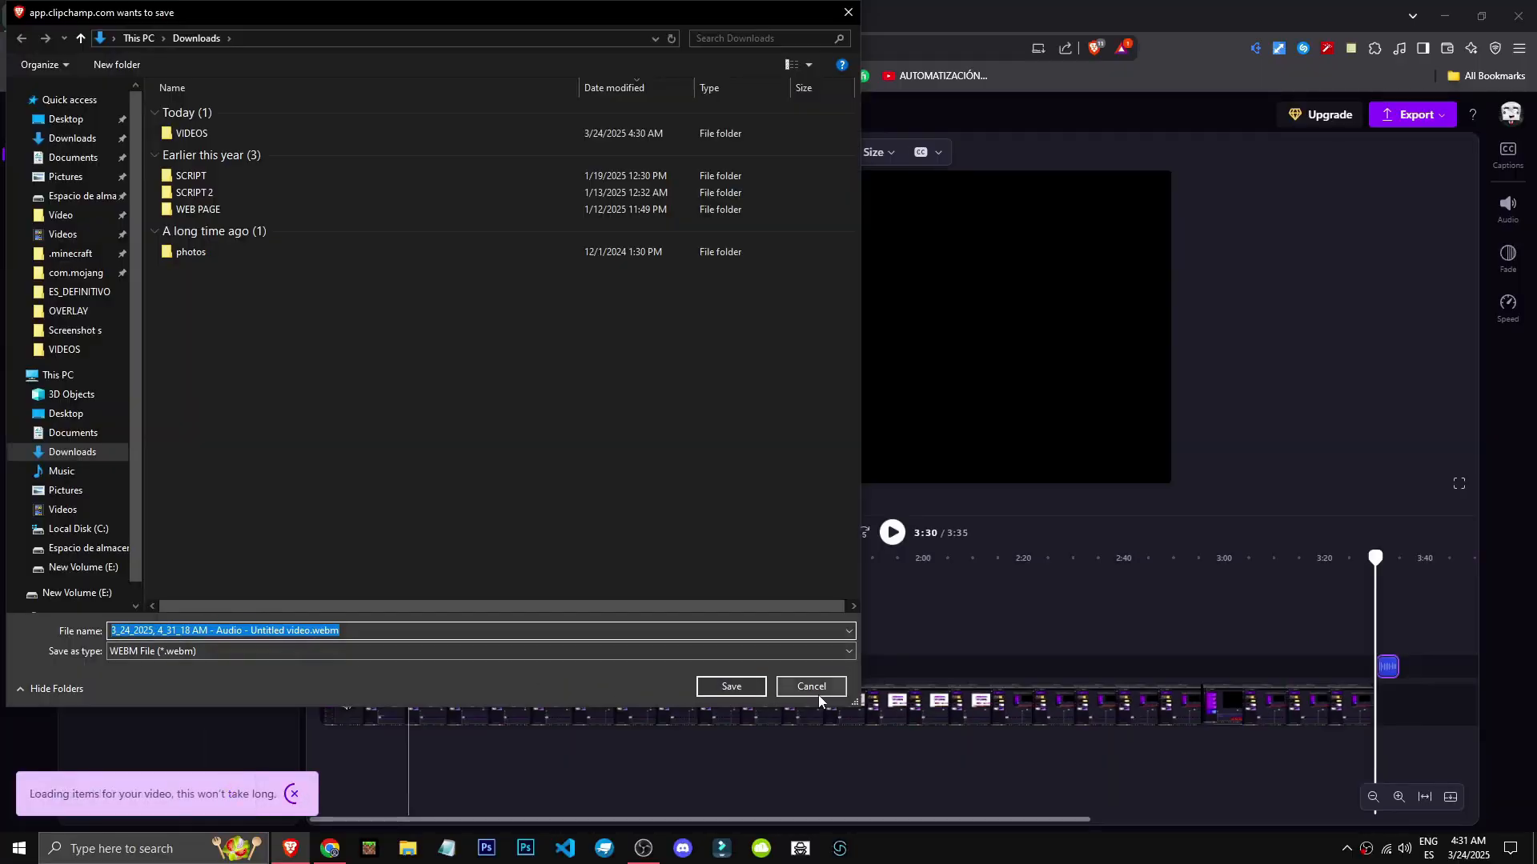
{"action": "left_click", "coordinate": [754, 686]}
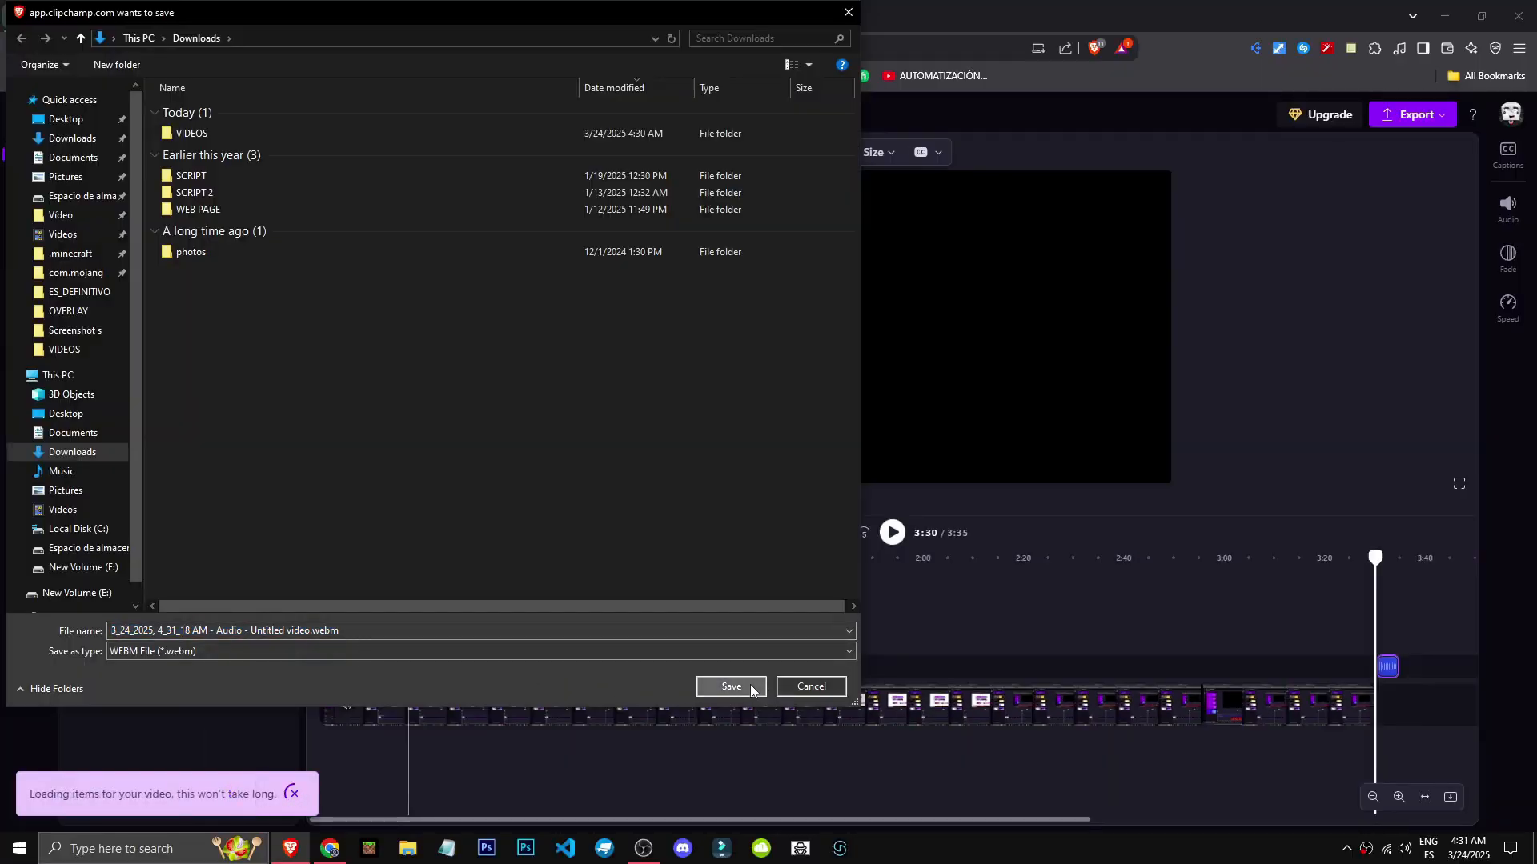
{"action": "key", "text": "Delete"}
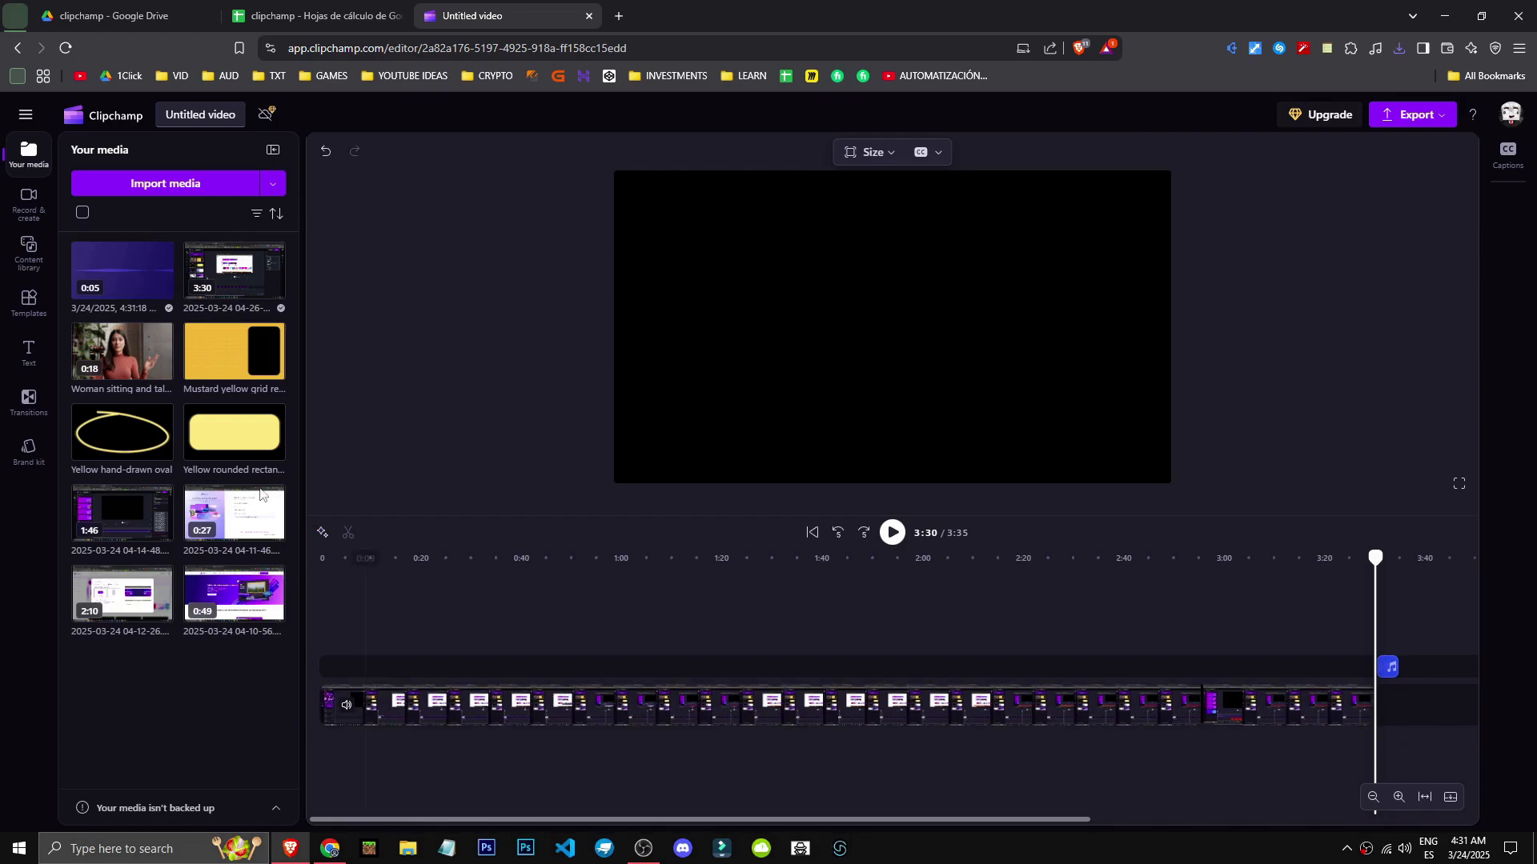
Step: Start a screen recording that shares the entire screen without system audio
{"action": "left_click", "coordinate": [36, 204]}
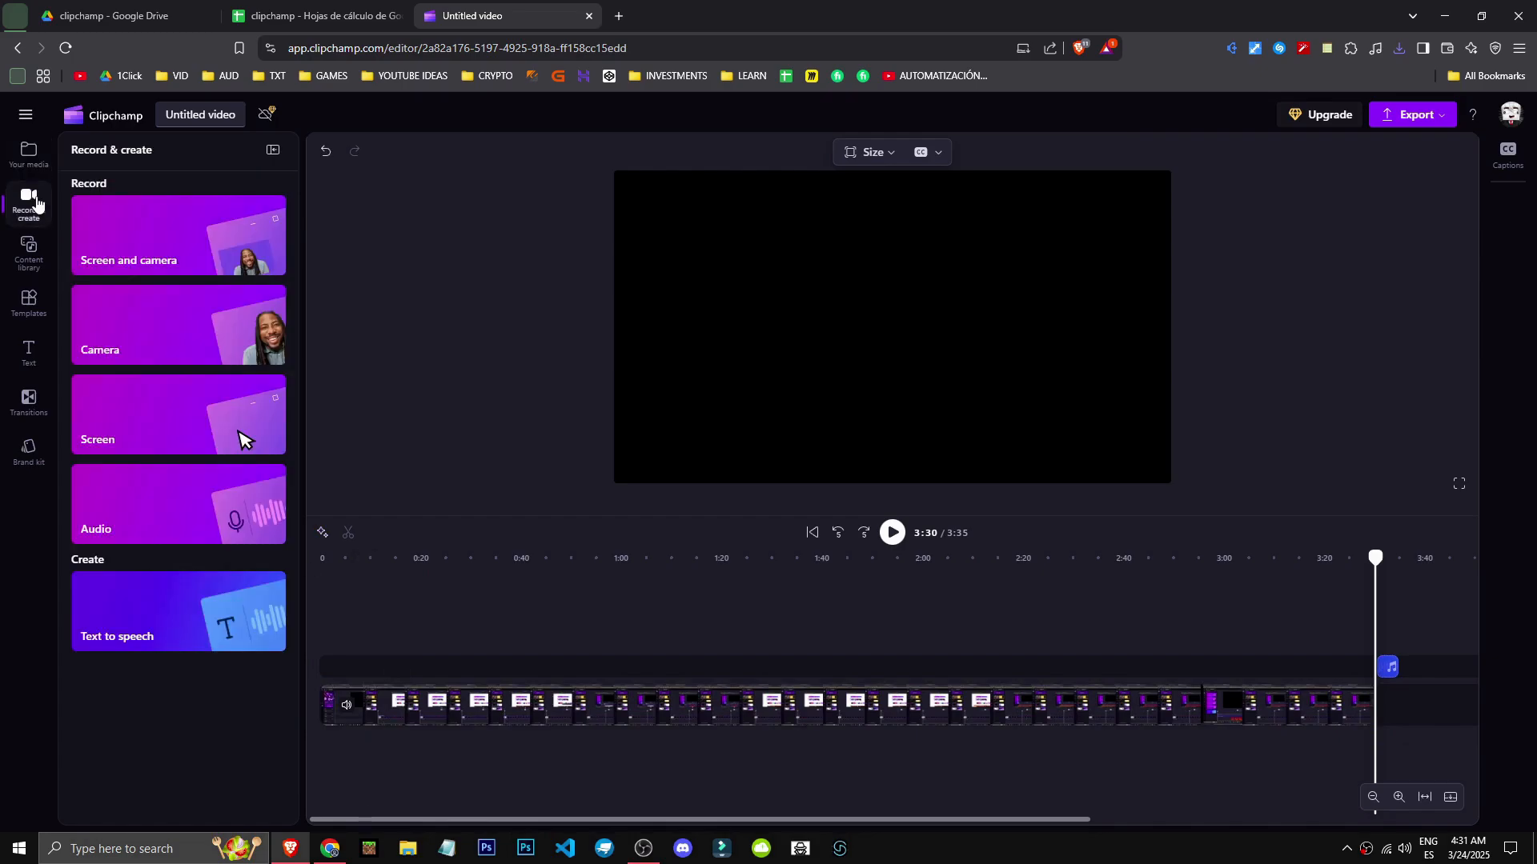
{"action": "left_click", "coordinate": [188, 442]}
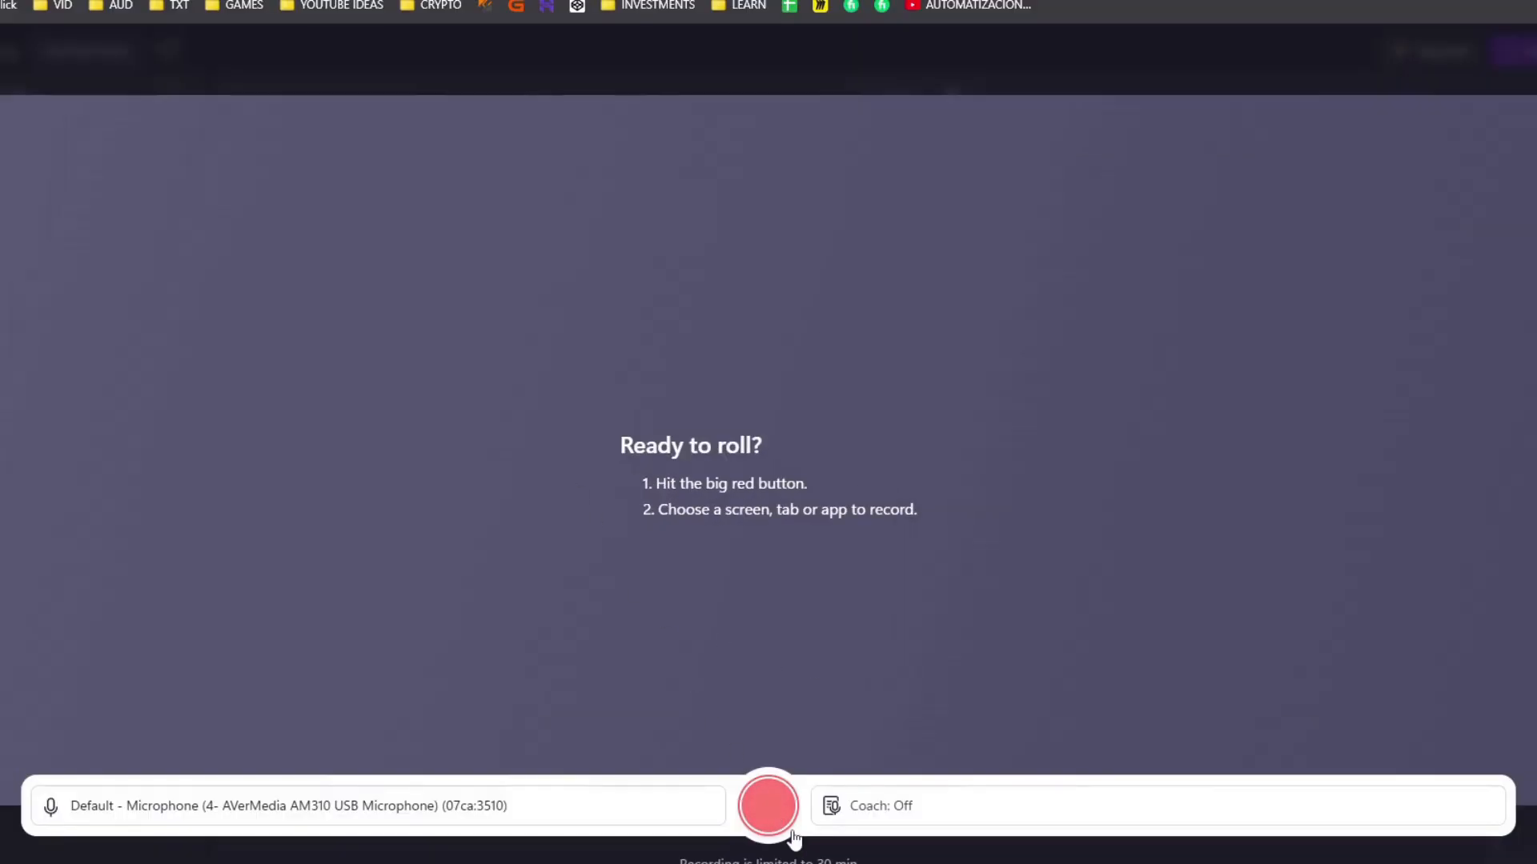
{"action": "left_click", "coordinate": [773, 746]}
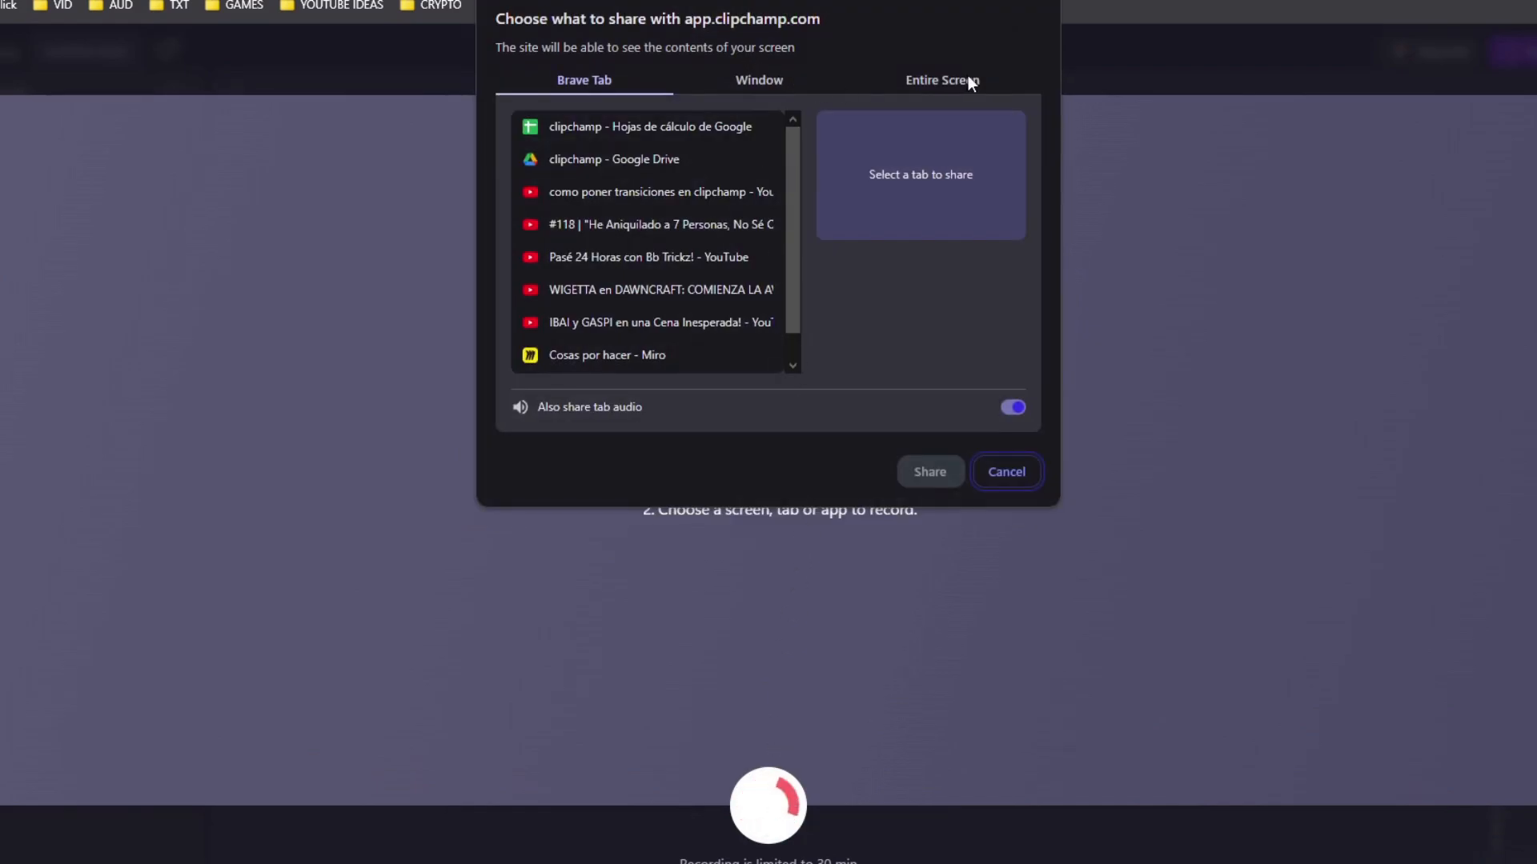
{"action": "left_click", "coordinate": [968, 79]}
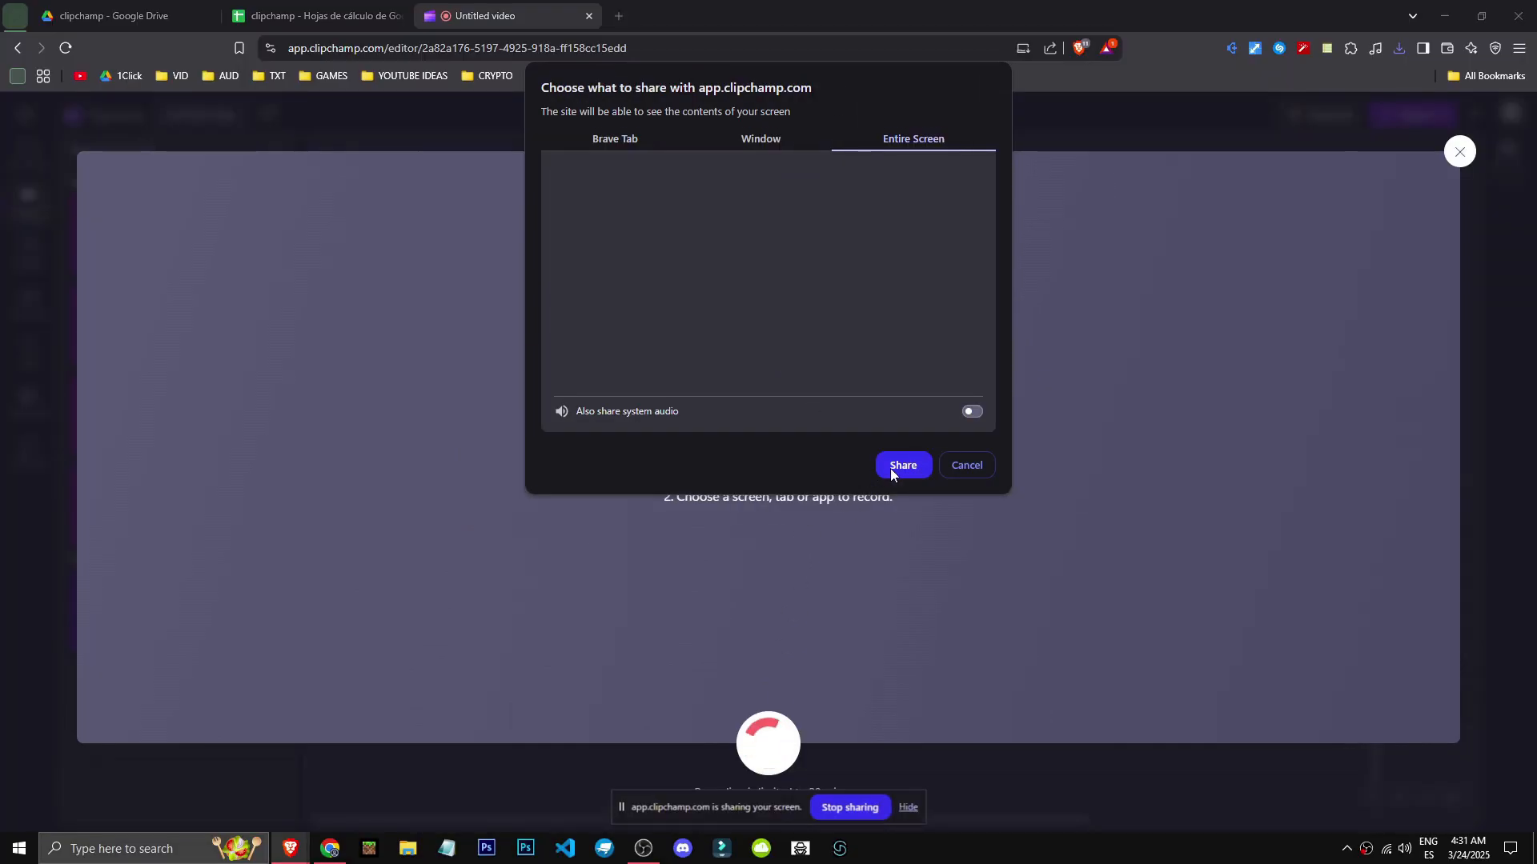
{"action": "left_click", "coordinate": [892, 467]}
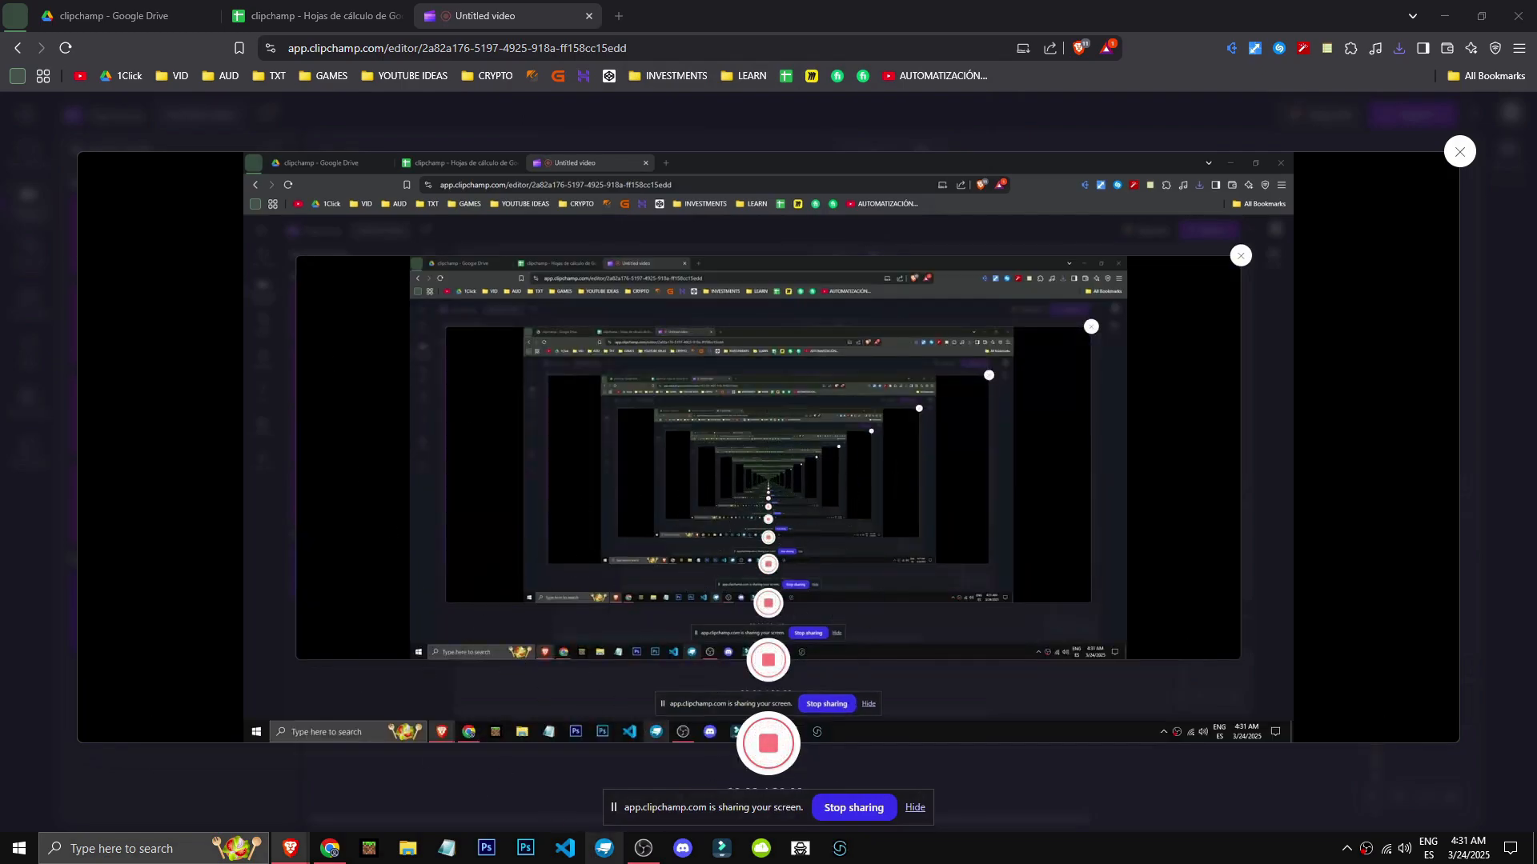
Step: Briefly show OBS while recording, end the screen capture and add it to the timeline without saving a local copy
{"action": "left_click", "coordinate": [643, 848]}
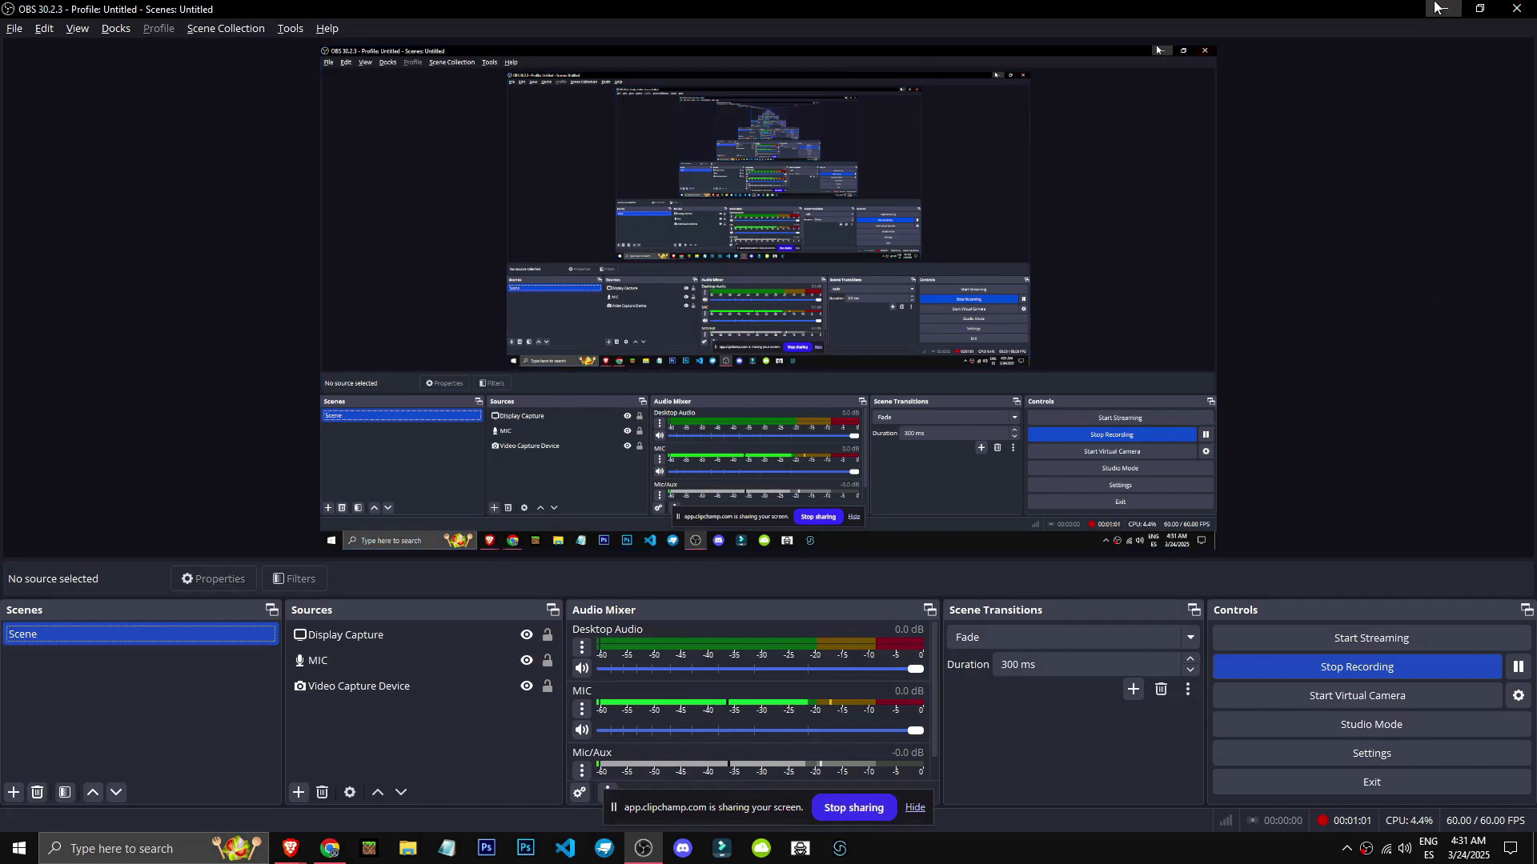
{"action": "left_click", "coordinate": [1436, 8]}
{"action": "left_click", "coordinate": [852, 808]}
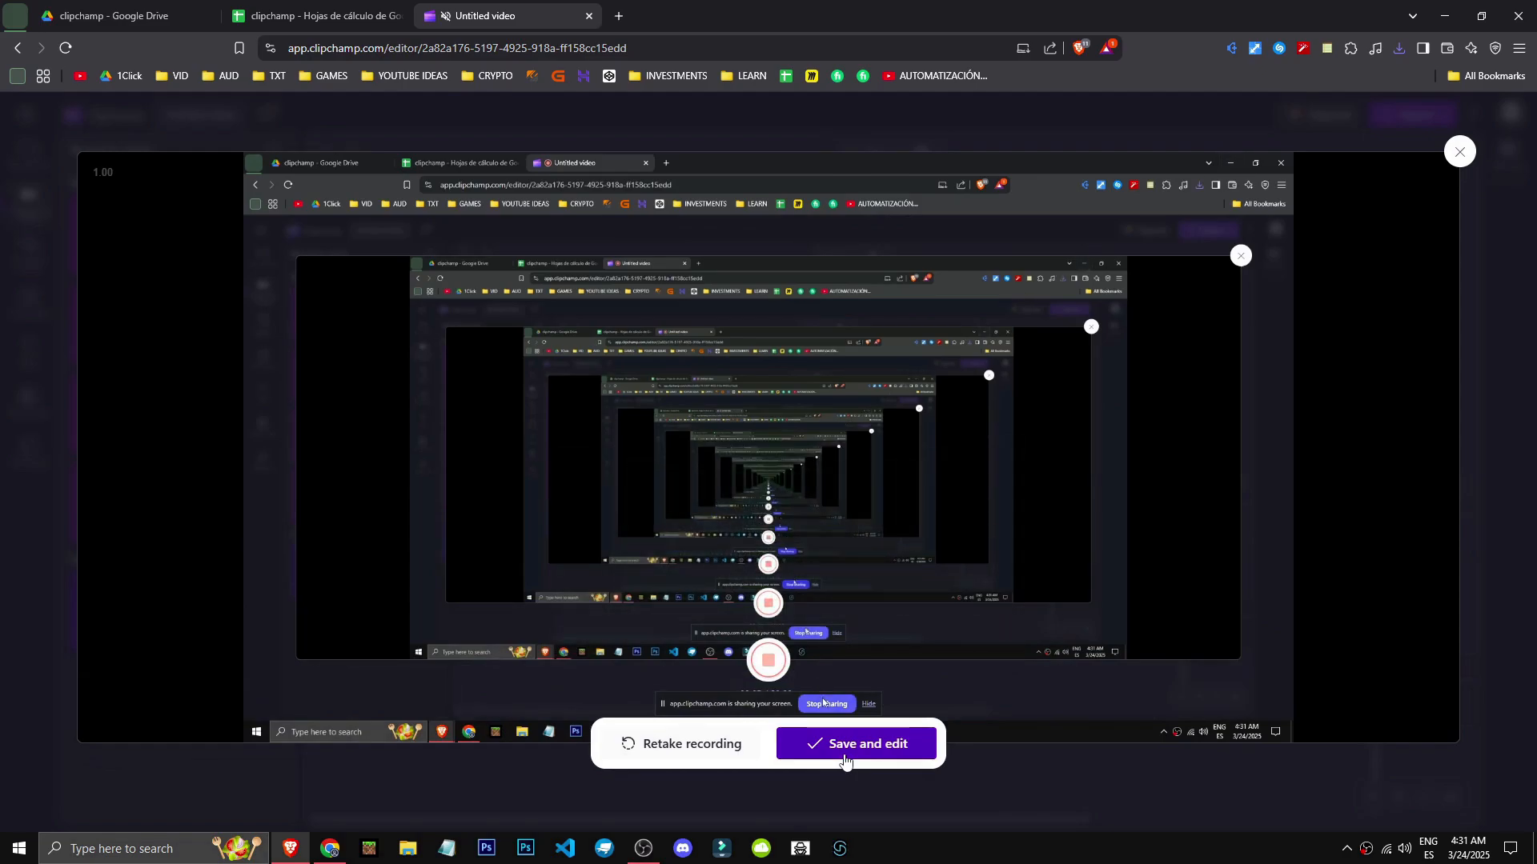
{"action": "left_click", "coordinate": [844, 760]}
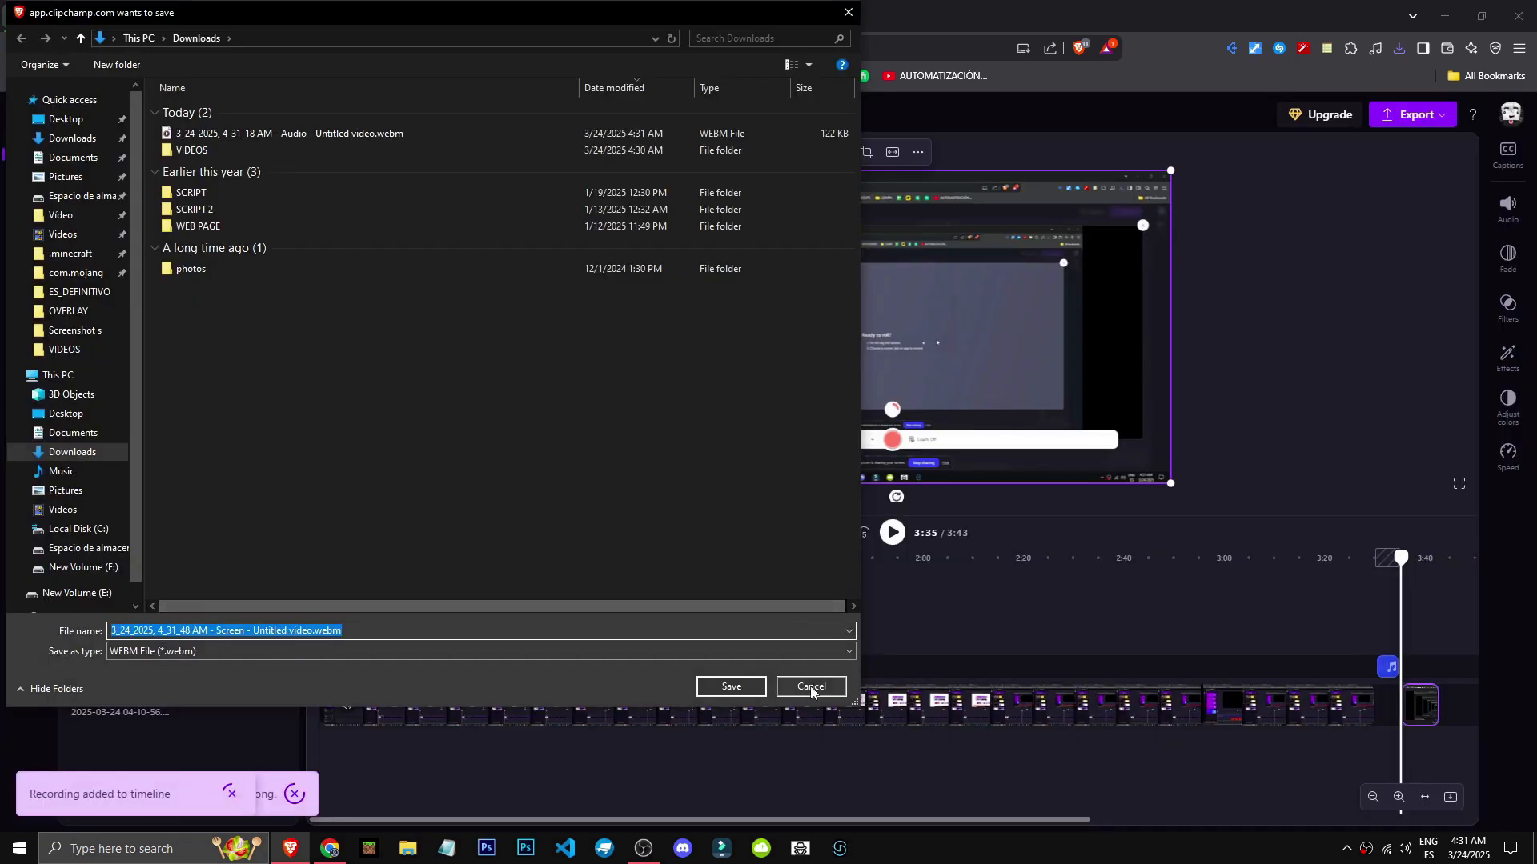
{"action": "left_click", "coordinate": [810, 687]}
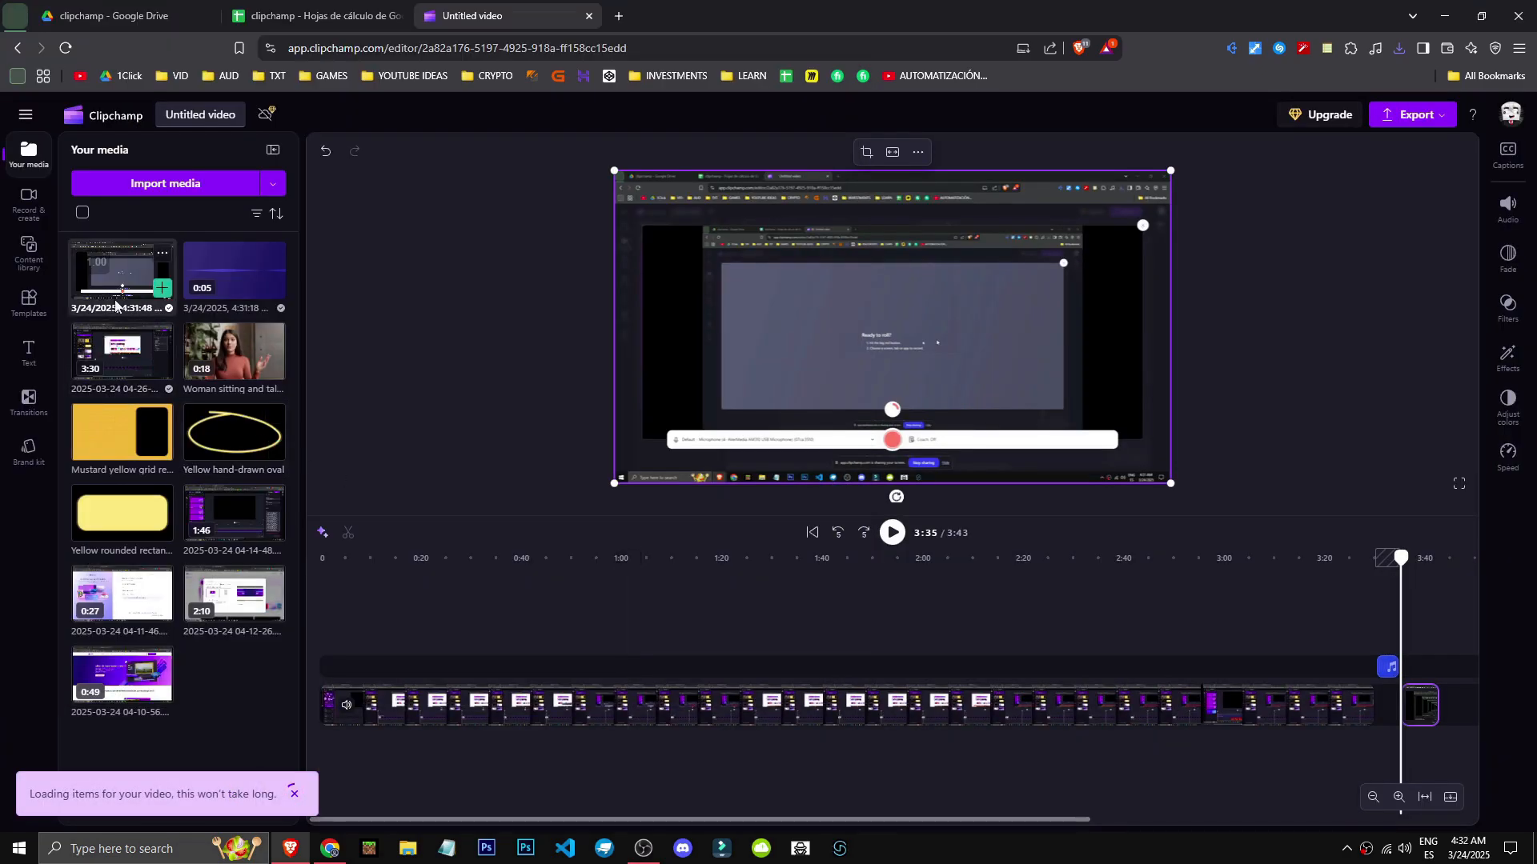
Step: Place a copy of the screen recording above the main video at about 0:35 and preview the overlay
{"action": "left_click_drag", "start_coordinate": [121, 269], "coordinate": [526, 652]}
{"action": "mouse_move", "coordinate": [497, 555]}
{"action": "left_mouse_down"}
{"action": "mouse_move", "coordinate": [523, 555]}
{"action": "mouse_move", "coordinate": [500, 555]}
{"action": "left_mouse_up"}
{"action": "left_click_drag", "start_coordinate": [593, 616], "coordinate": [648, 625]}
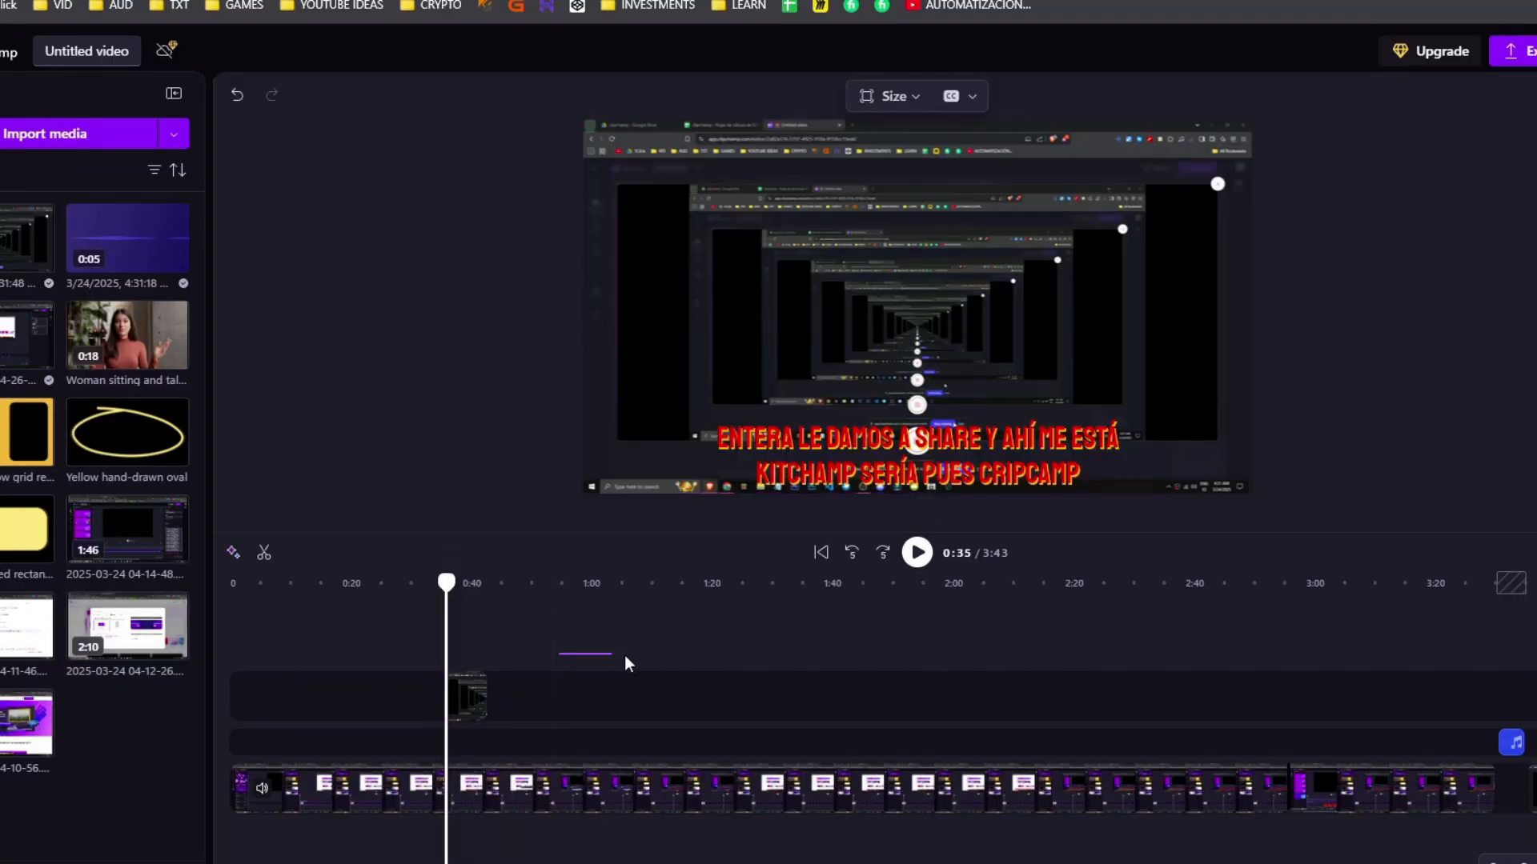
{"action": "key", "text": "space"}
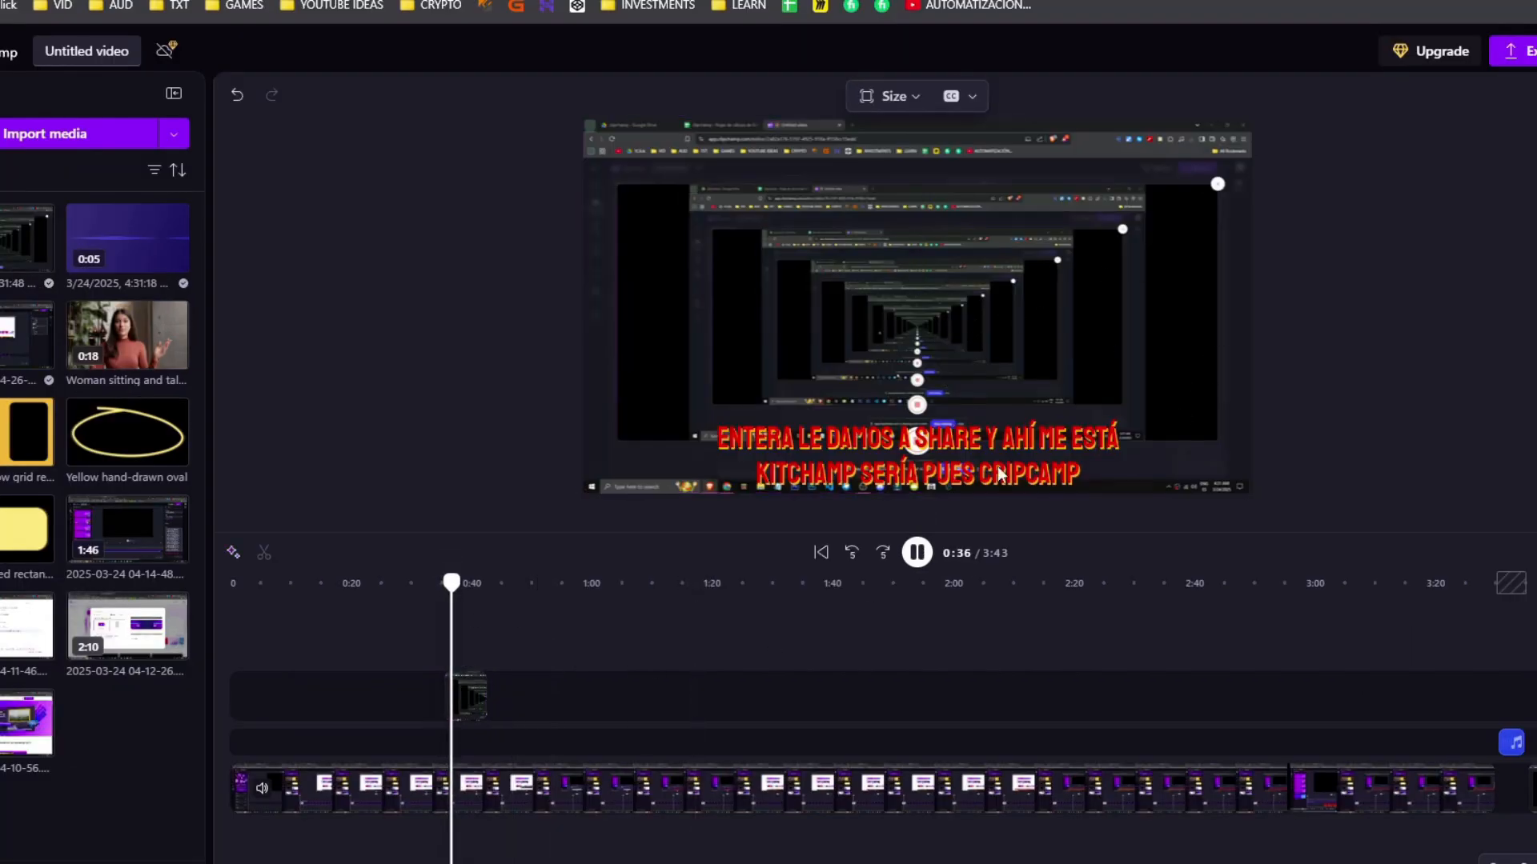
{"action": "key", "text": "space"}
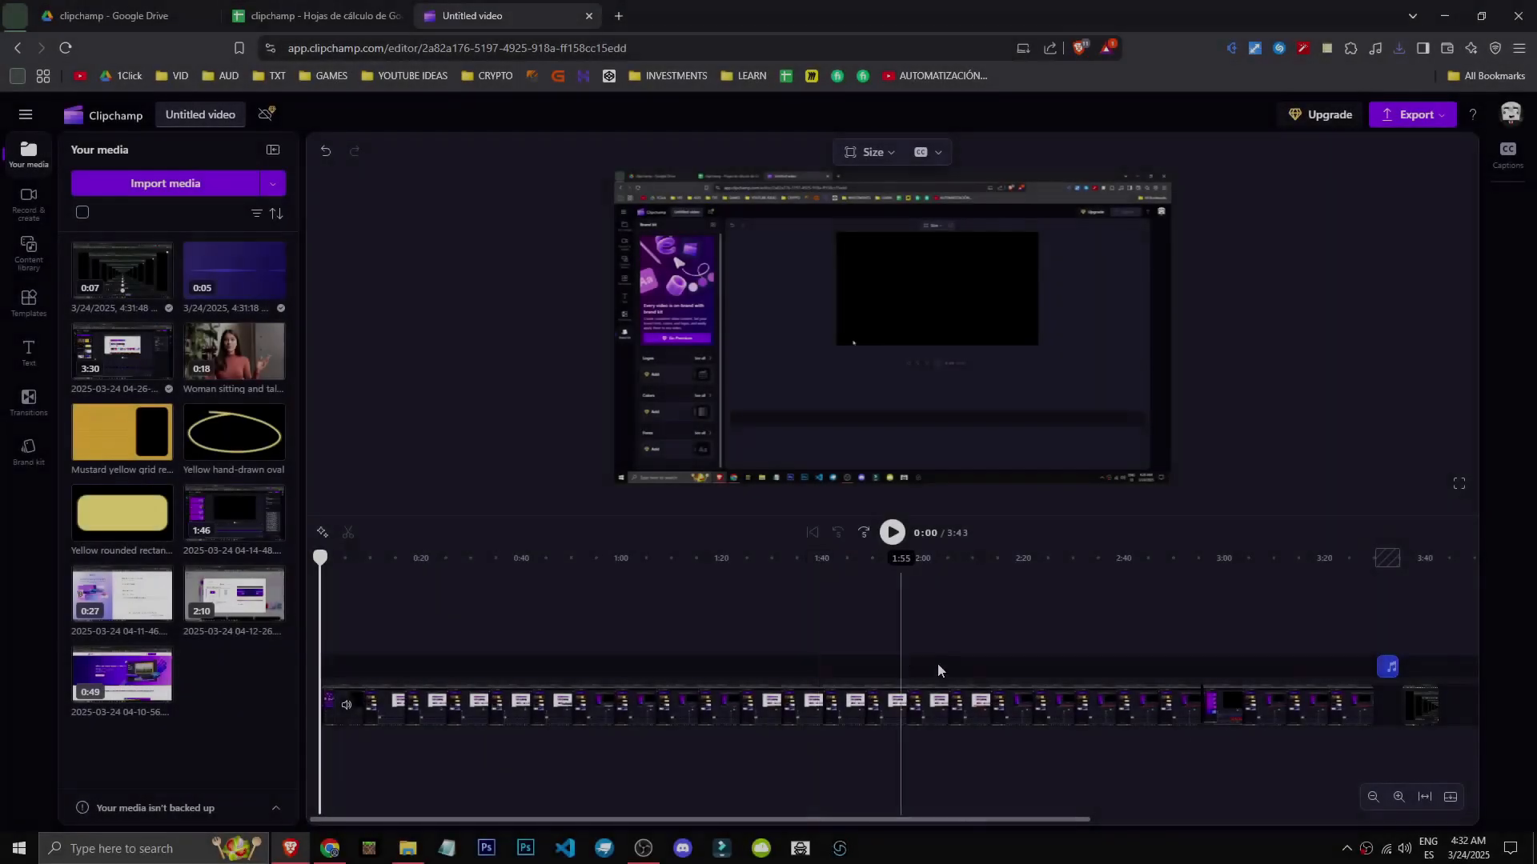
Step: Move the screen recording clip from the timeline's end to the track above the main video's start, and delete the voice clip
{"action": "left_click", "coordinate": [1432, 709]}
{"action": "left_click_drag", "start_coordinate": [1458, 710], "coordinate": [1392, 710]}
{"action": "left_click_drag", "start_coordinate": [1076, 818], "coordinate": [896, 822]}
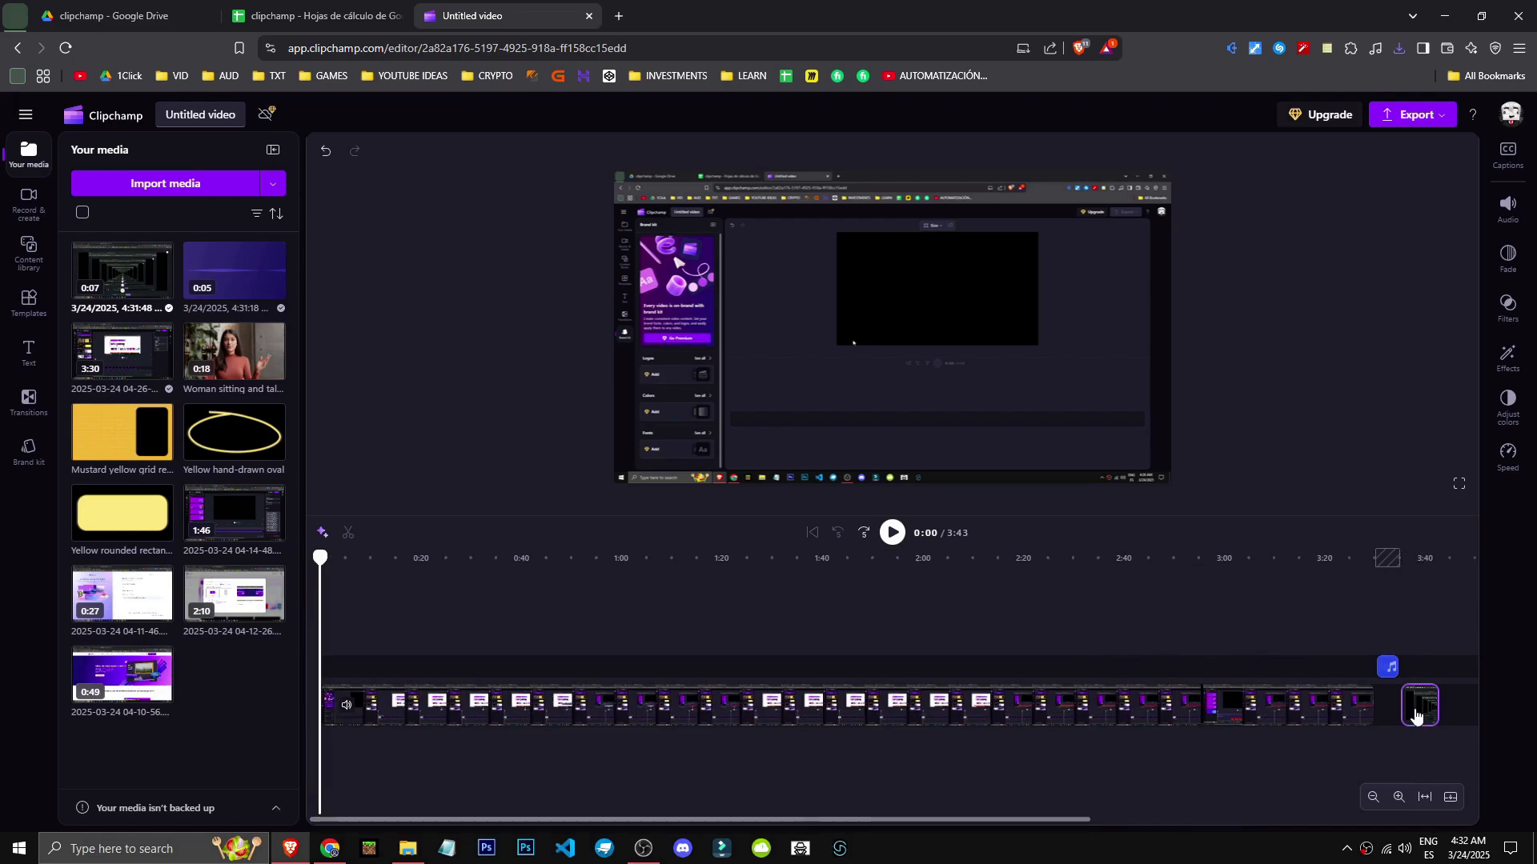
{"action": "left_click_drag", "start_coordinate": [1418, 710], "coordinate": [351, 653]}
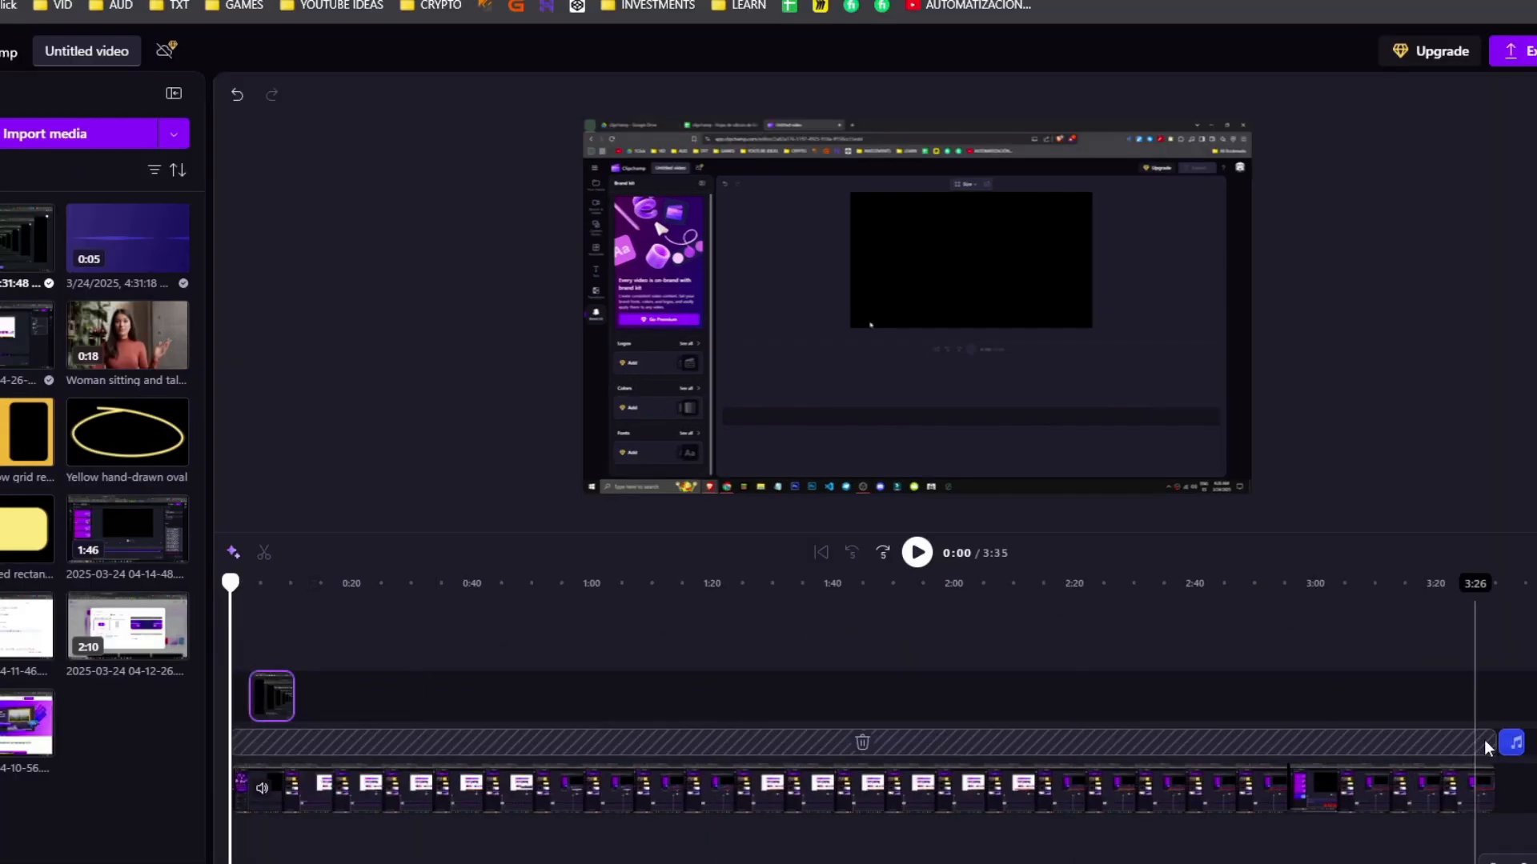
{"action": "left_click", "coordinate": [1505, 743]}
{"action": "key", "text": "Delete"}
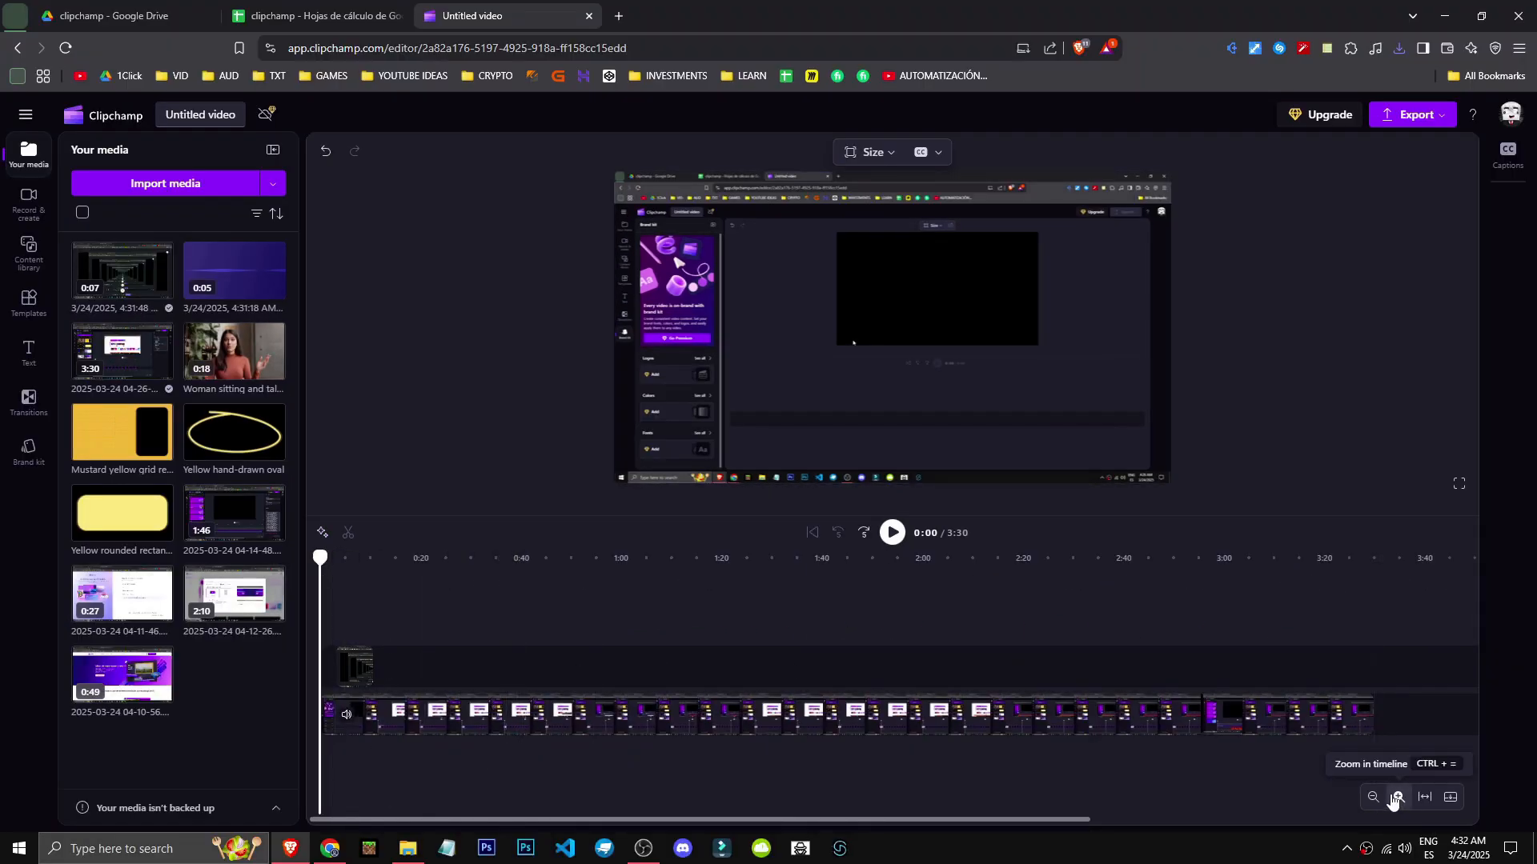
Step: Mute the short screen recording clip on the upper track, keeping the main video's sound on
{"action": "left_click", "coordinate": [1397, 798]}
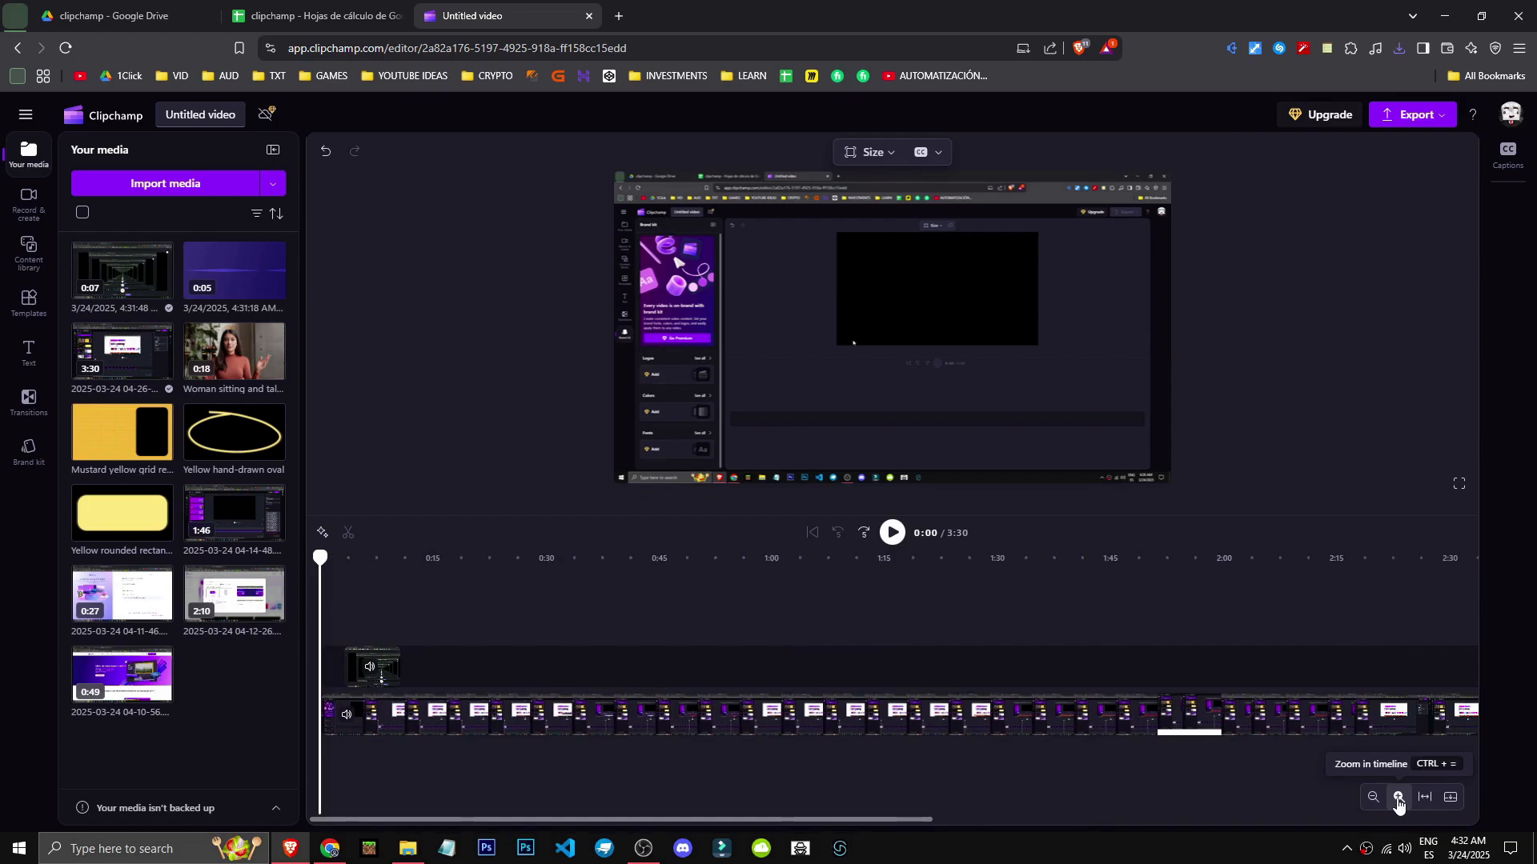
{"action": "left_click", "coordinate": [1397, 798]}
{"action": "left_click", "coordinate": [386, 671]}
{"action": "left_click", "coordinate": [400, 715]}
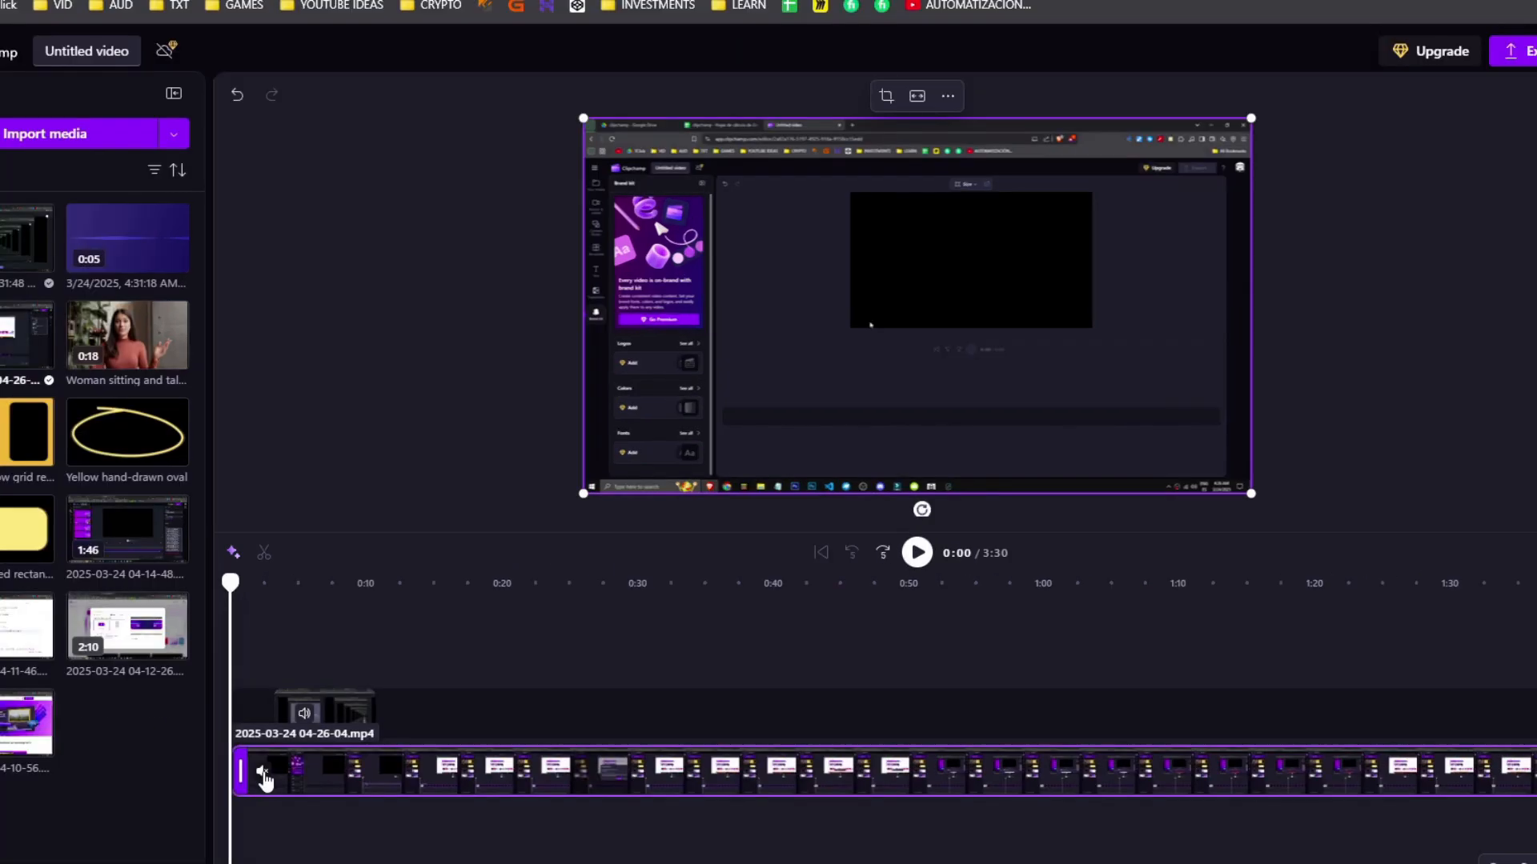
{"action": "left_click", "coordinate": [347, 716]}
{"action": "left_click", "coordinate": [306, 719]}
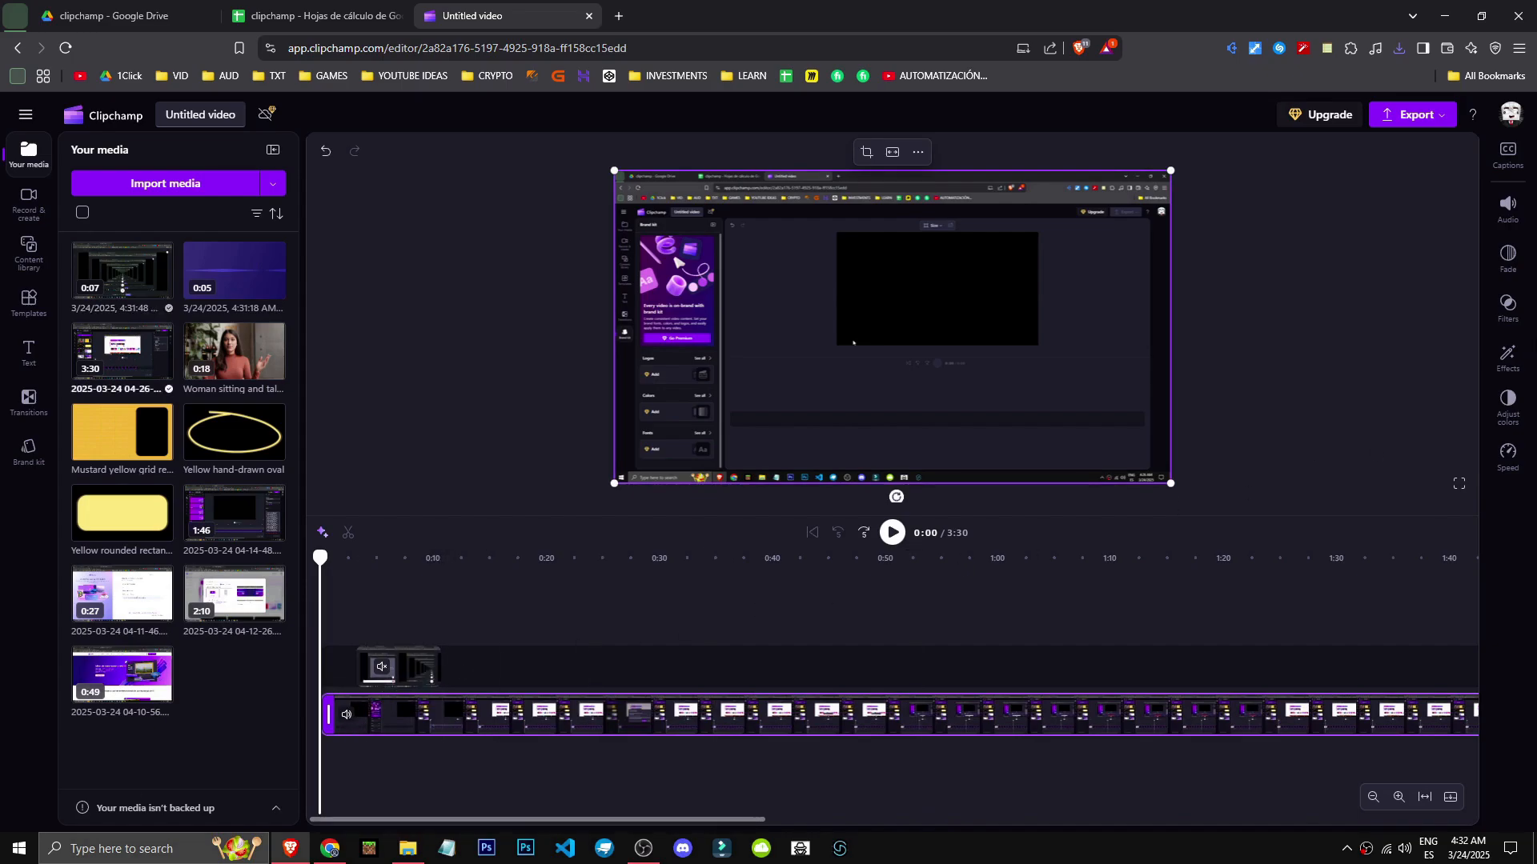
Step: Detach the main video's audio without saving a local copy, and view the audio clip's noise suppression and speed settings
{"action": "left_click", "coordinate": [605, 627]}
{"action": "left_click", "coordinate": [622, 731]}
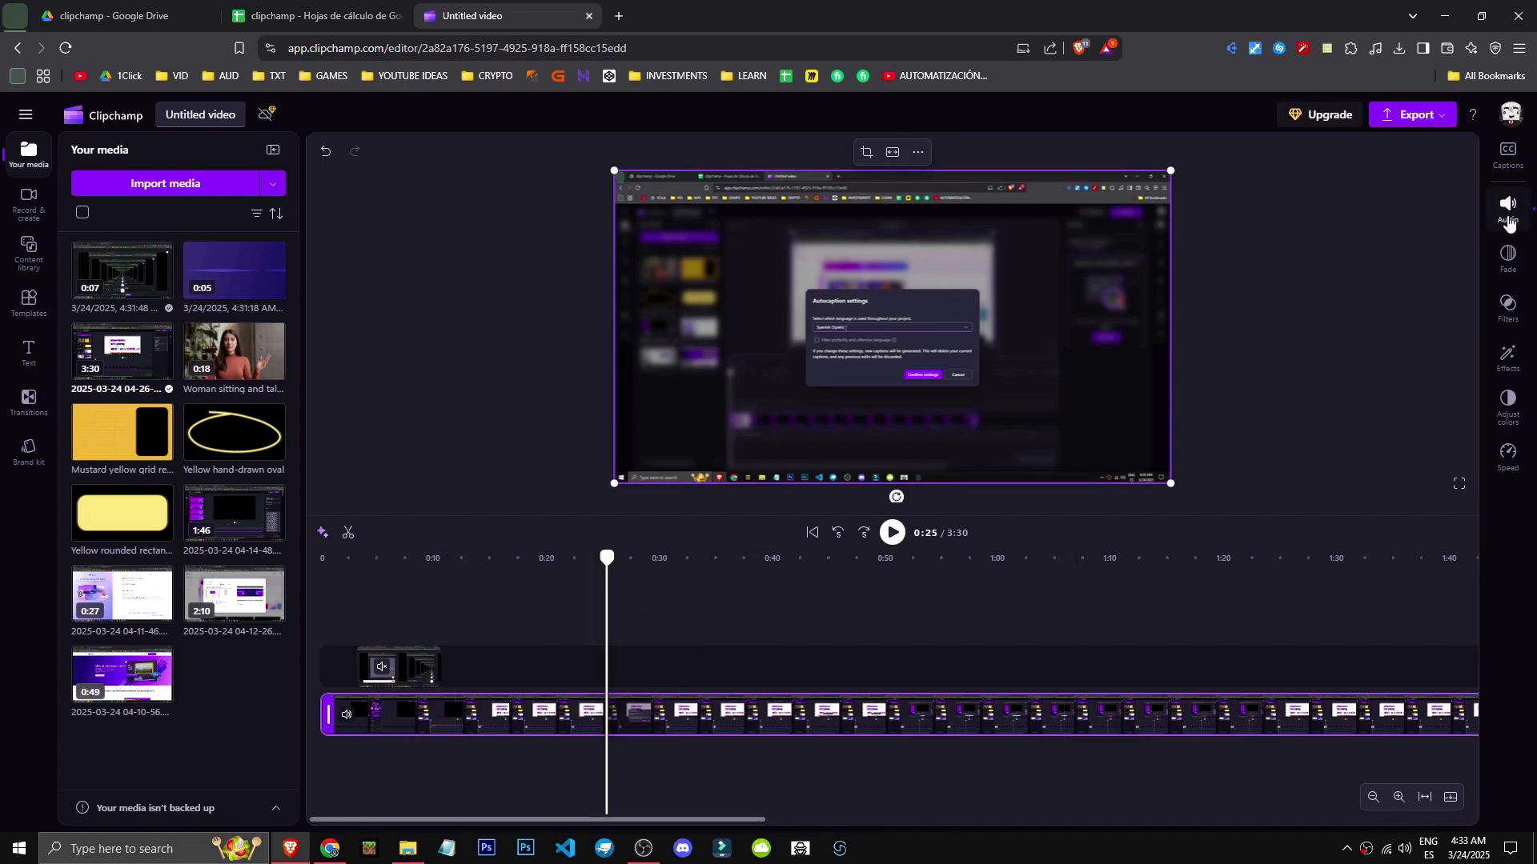
{"action": "left_click", "coordinate": [1508, 210]}
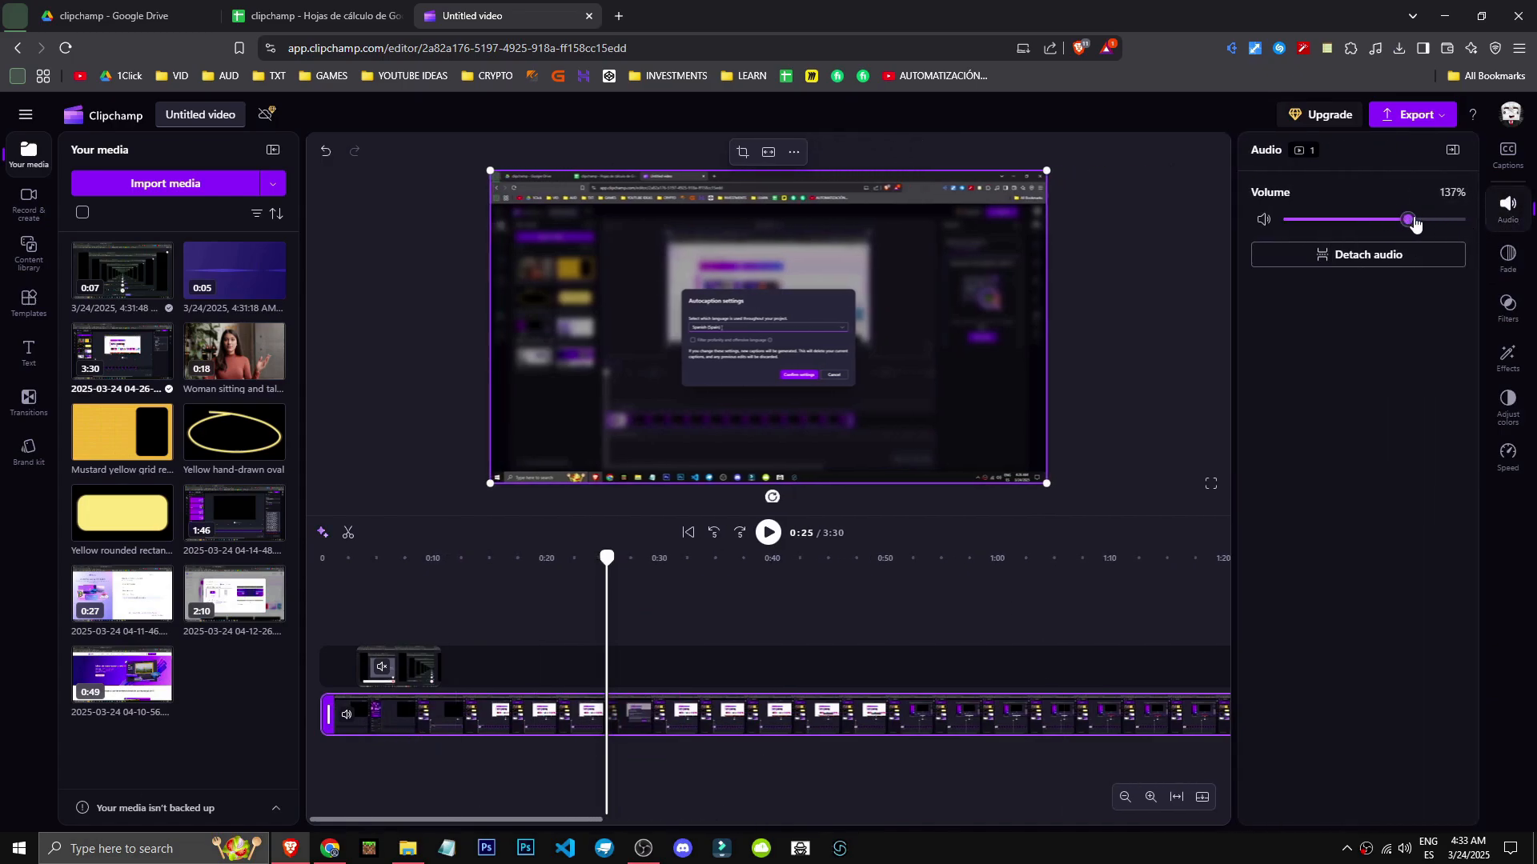
{"action": "left_click", "coordinate": [1319, 257]}
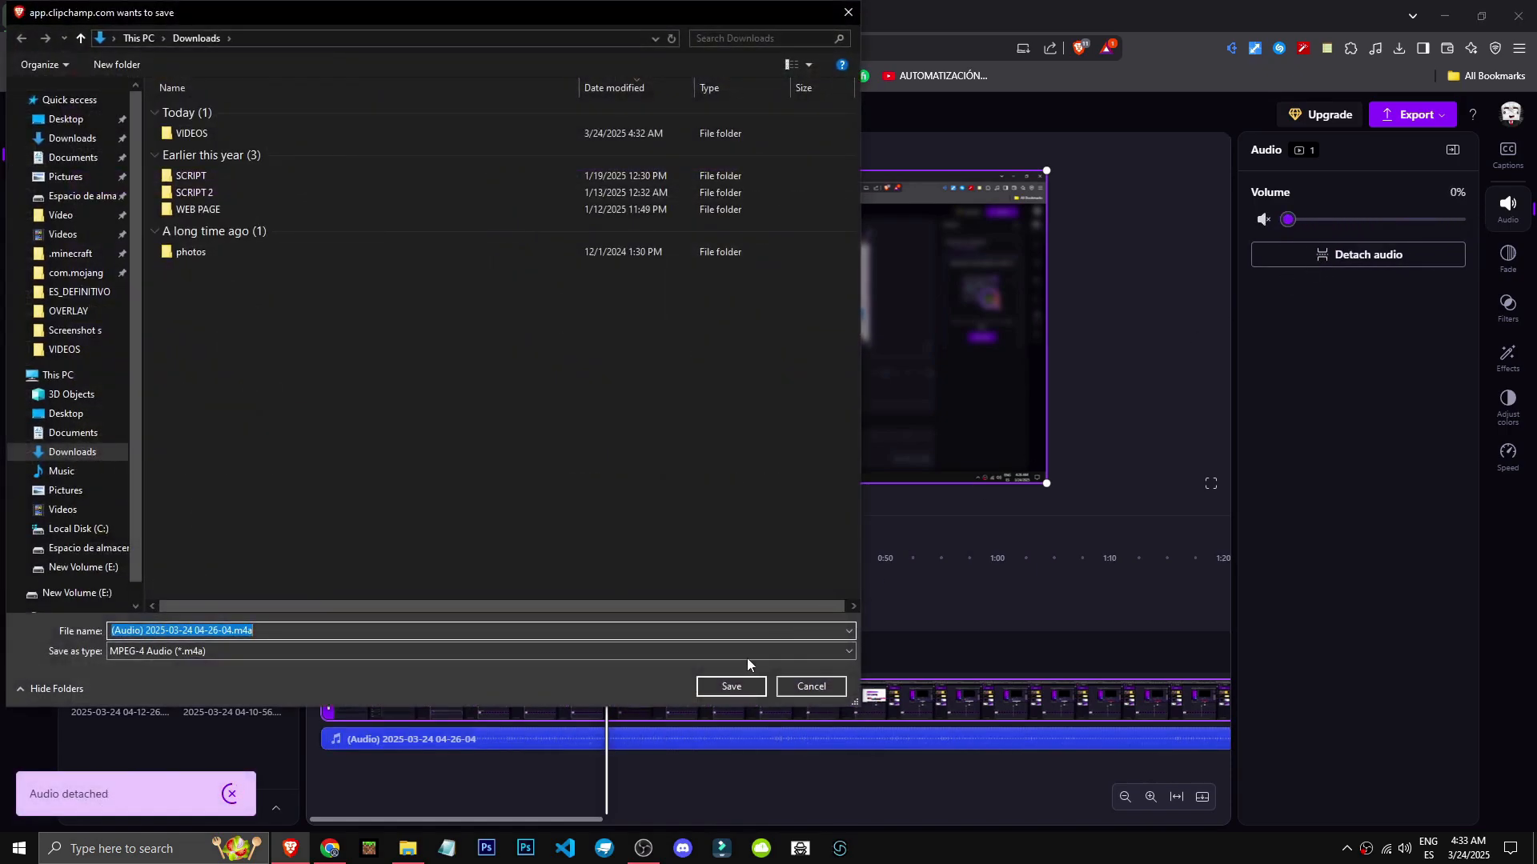
{"action": "left_click", "coordinate": [807, 682]}
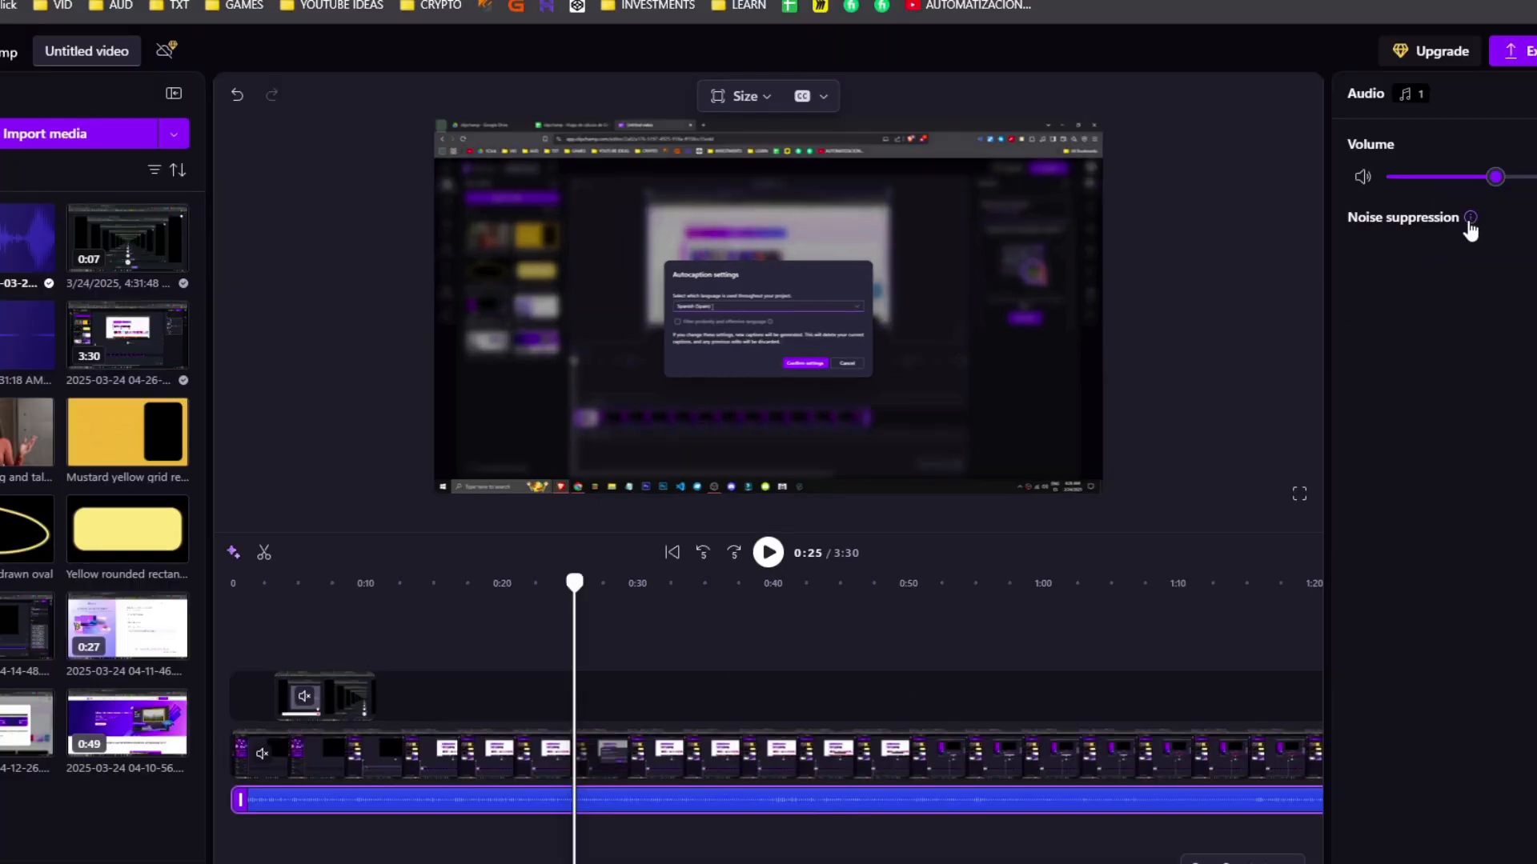
{"action": "mouse_move", "coordinate": [1353, 256]}
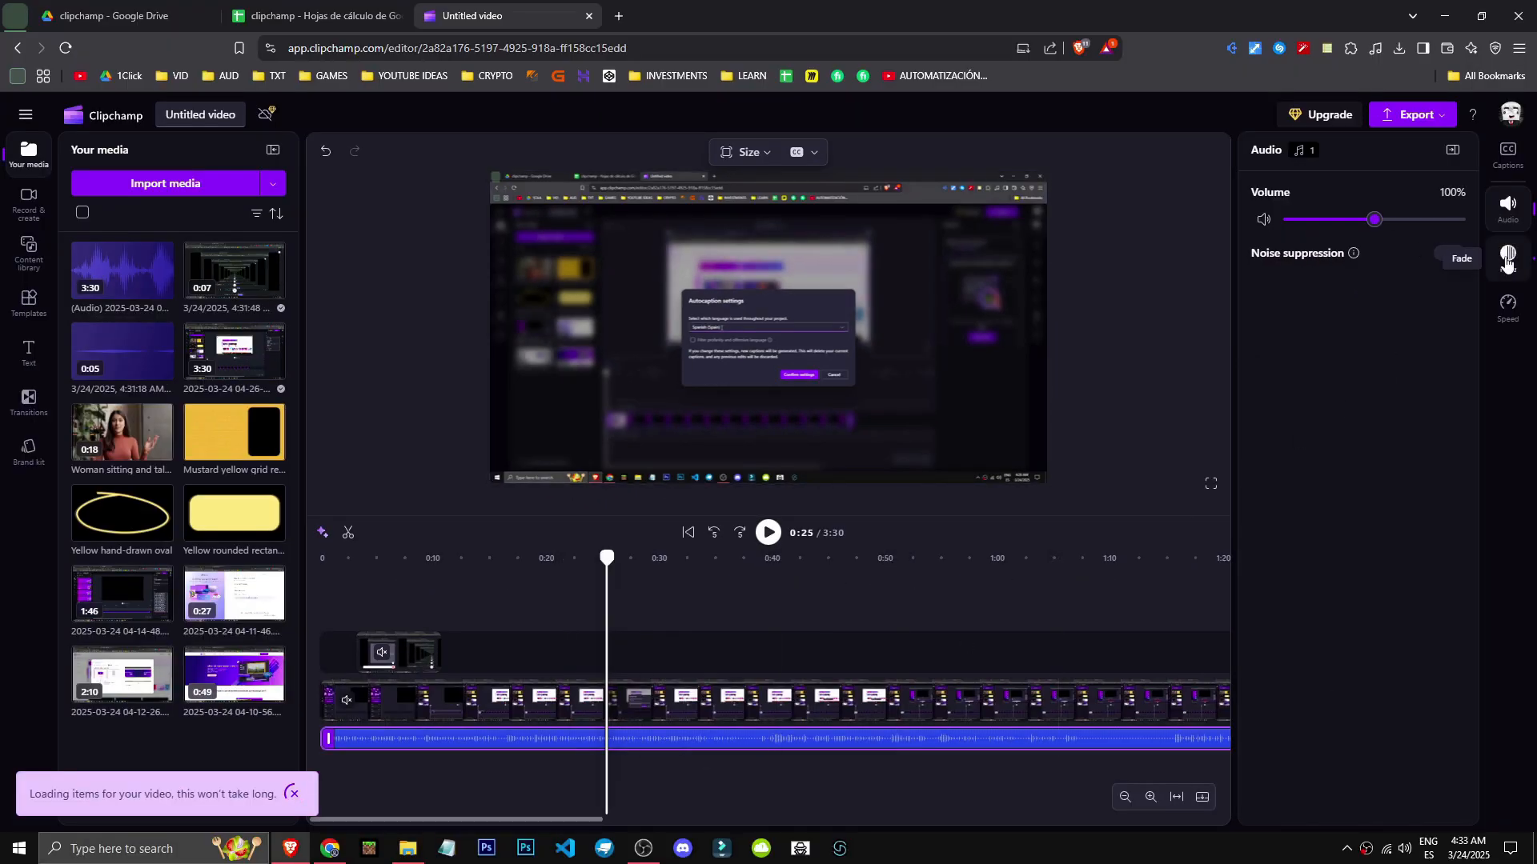
{"action": "left_click", "coordinate": [1508, 305]}
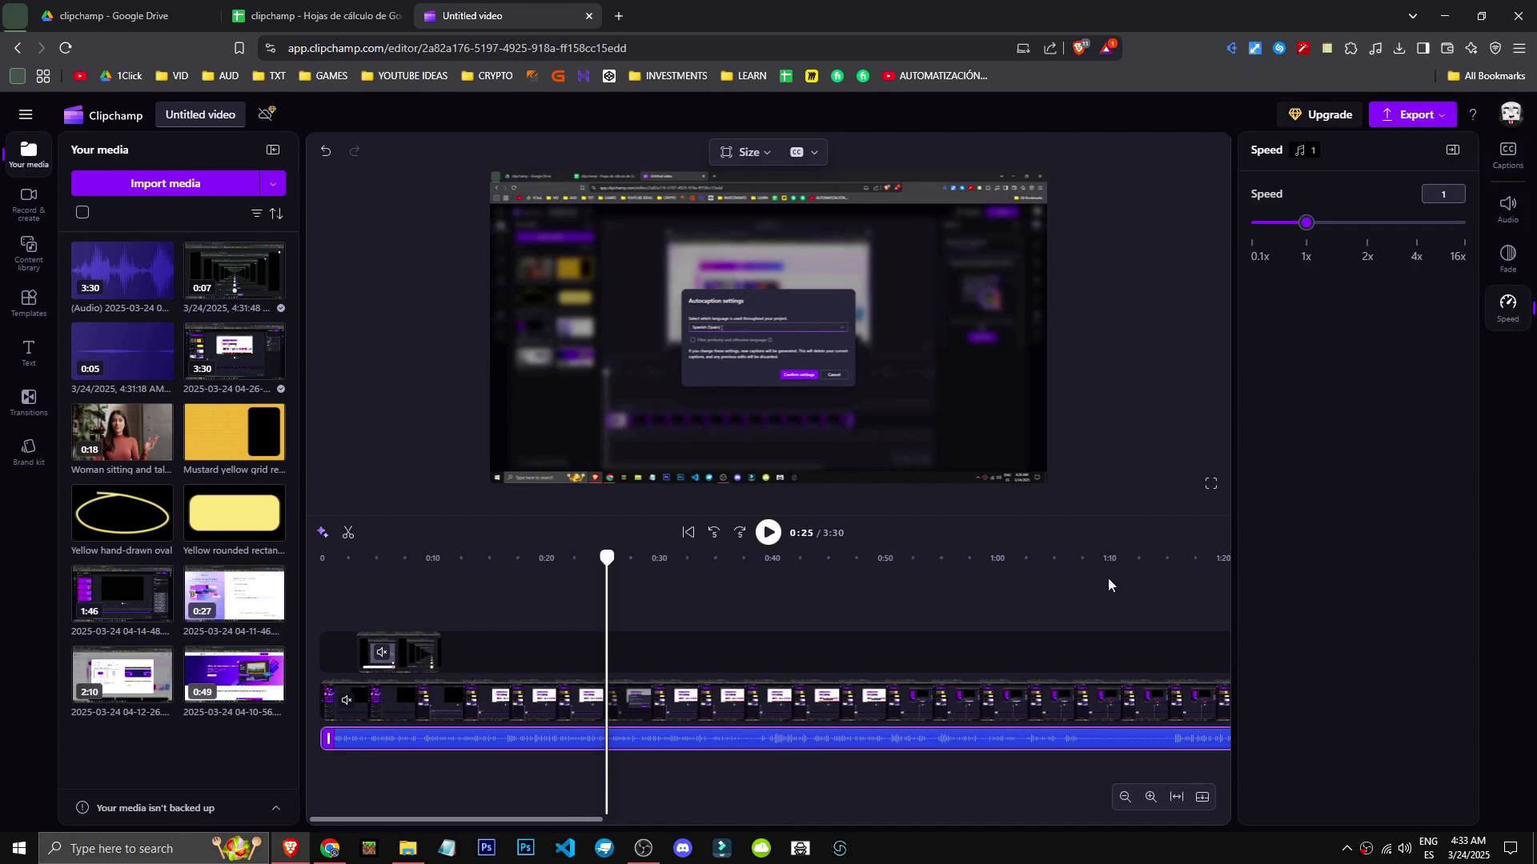
Step: Clear the main video and its detached audio from the timeline, and move the screen recording clip to the start
{"action": "left_click", "coordinate": [691, 771]}
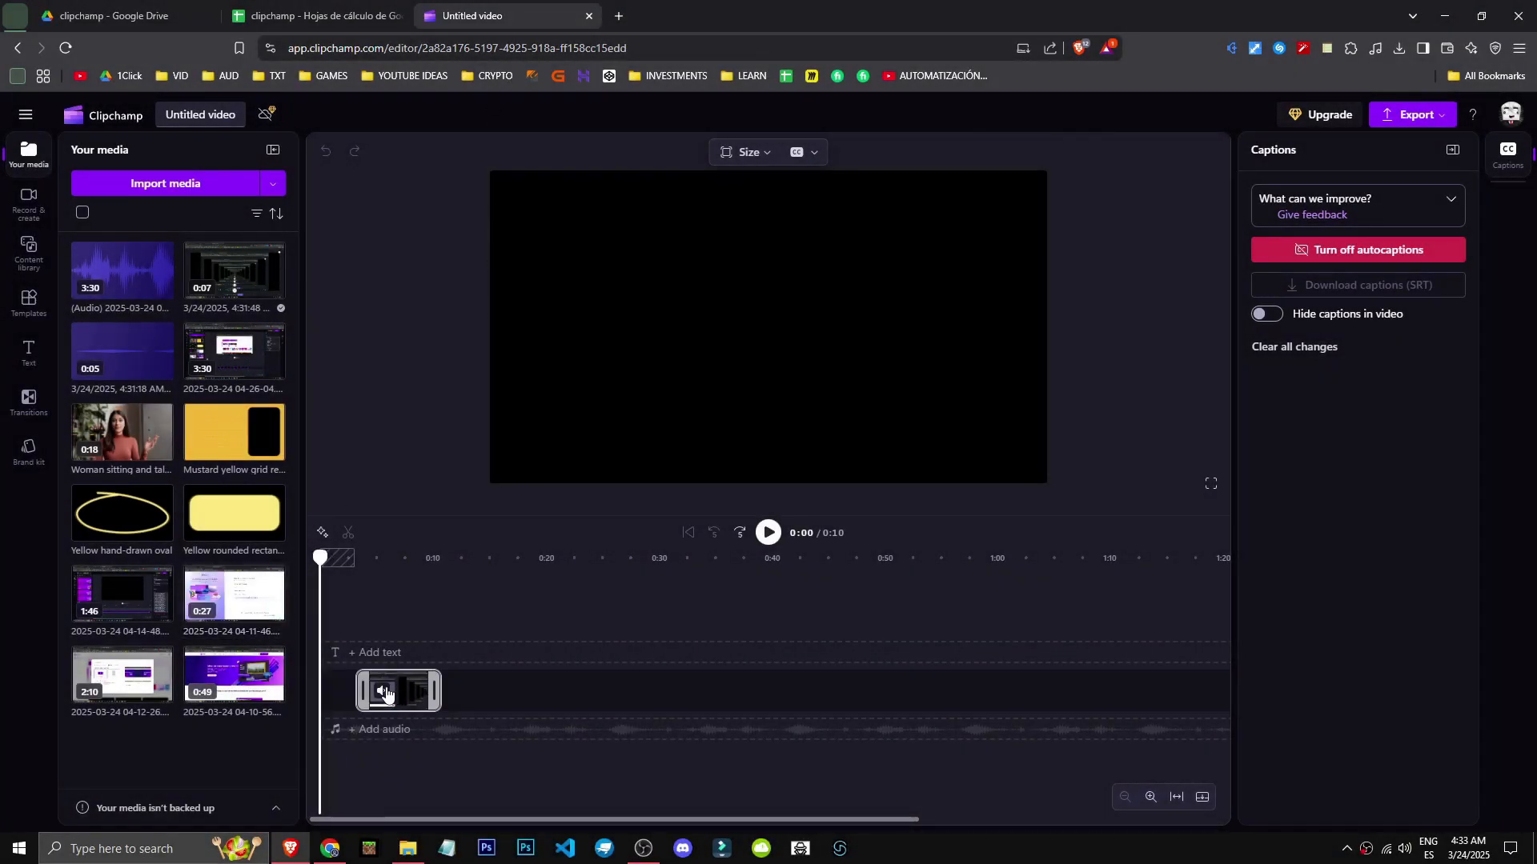
{"action": "left_click_drag", "start_coordinate": [387, 693], "coordinate": [353, 691]}
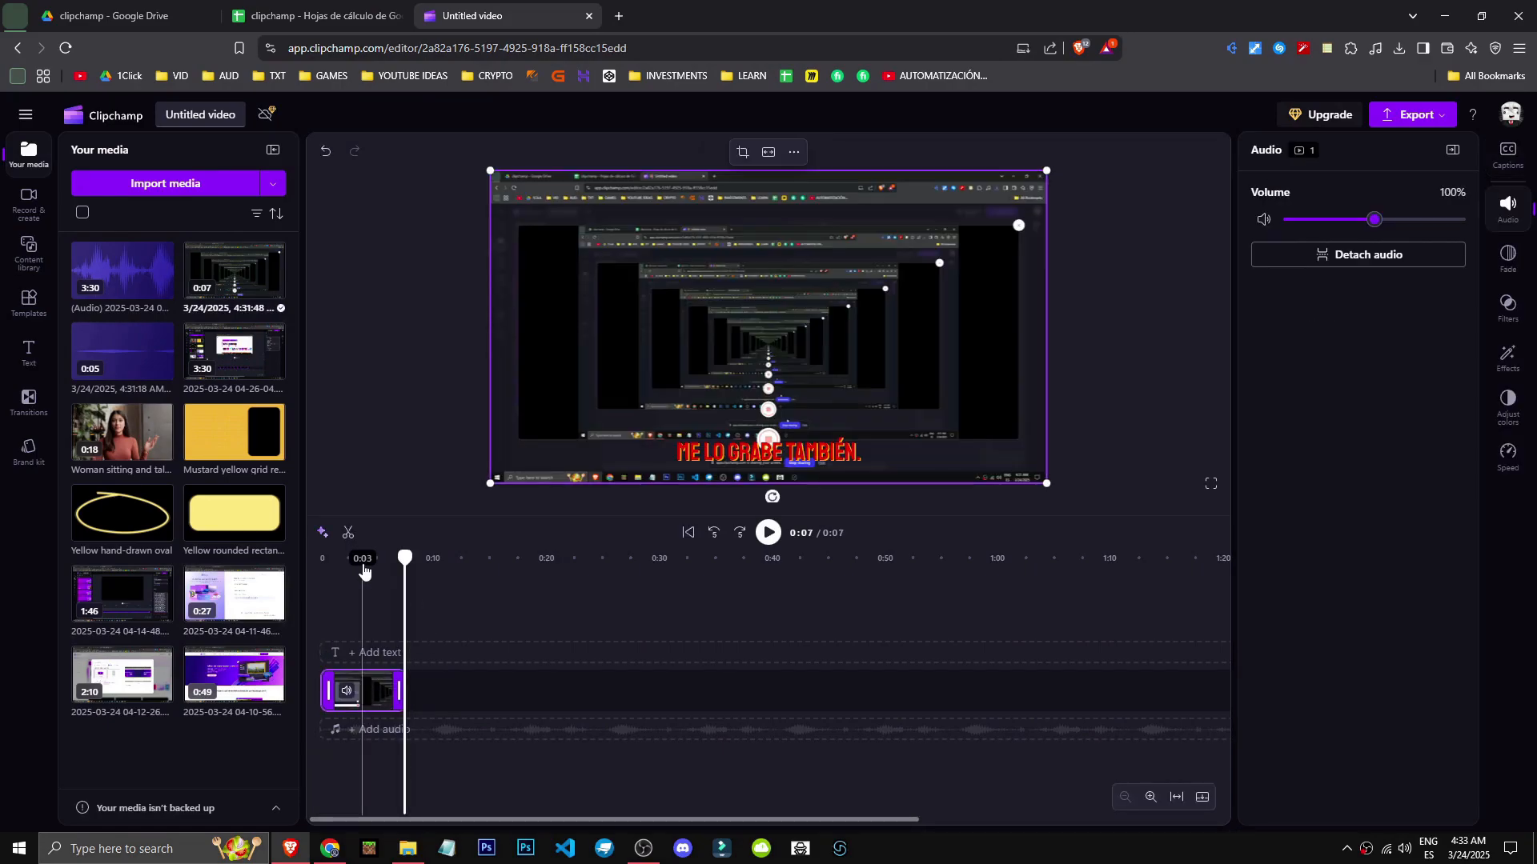
{"action": "left_click_drag", "start_coordinate": [573, 618], "coordinate": [333, 712]}
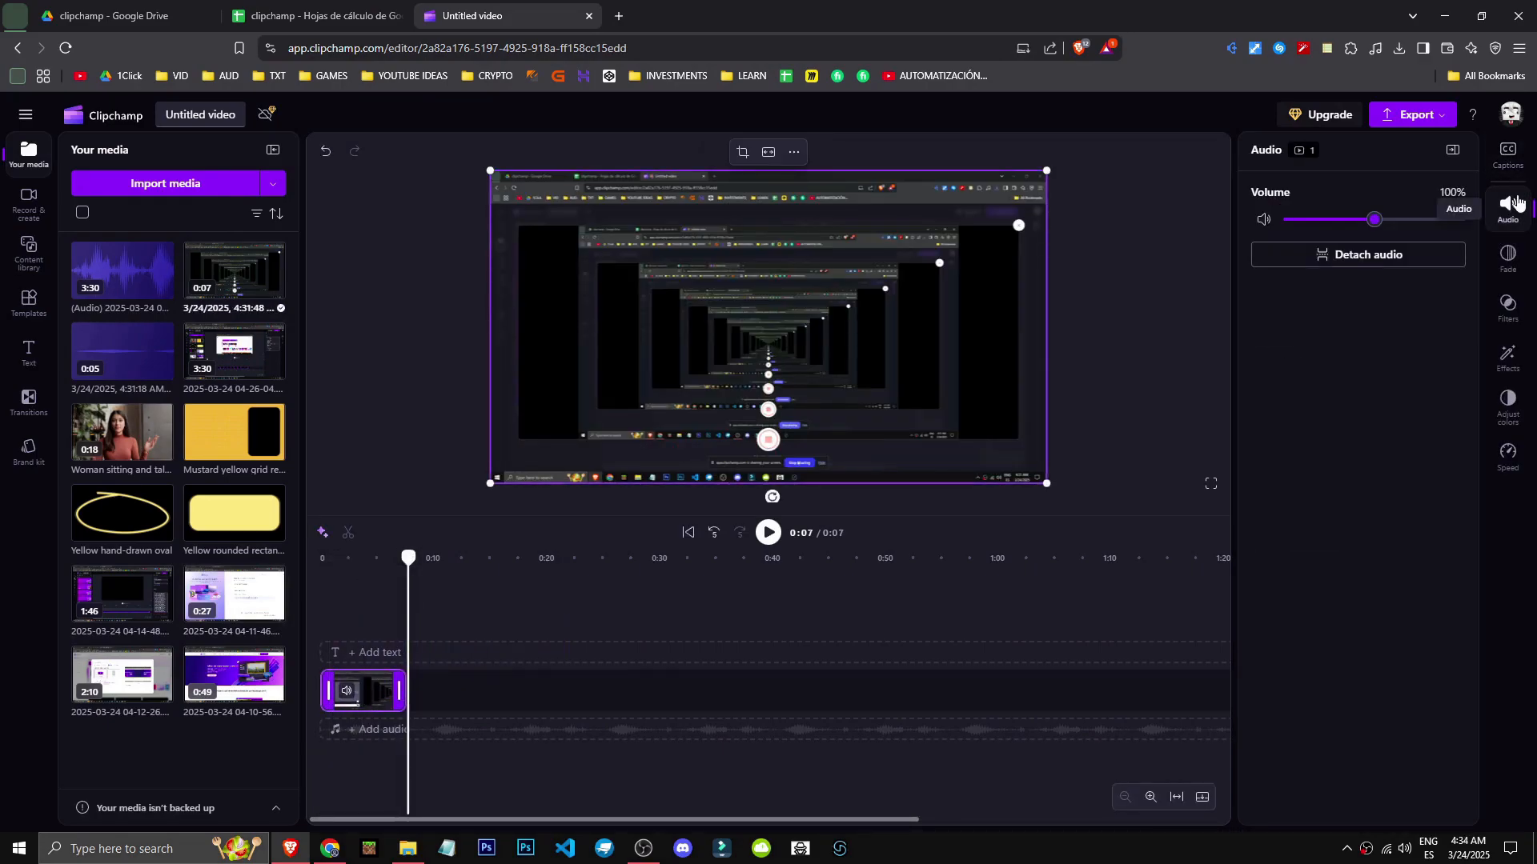
Step: Detach the screen recording's audio without saving a local copy, and turn the video clip's own sound back on
{"action": "left_click", "coordinate": [1358, 255]}
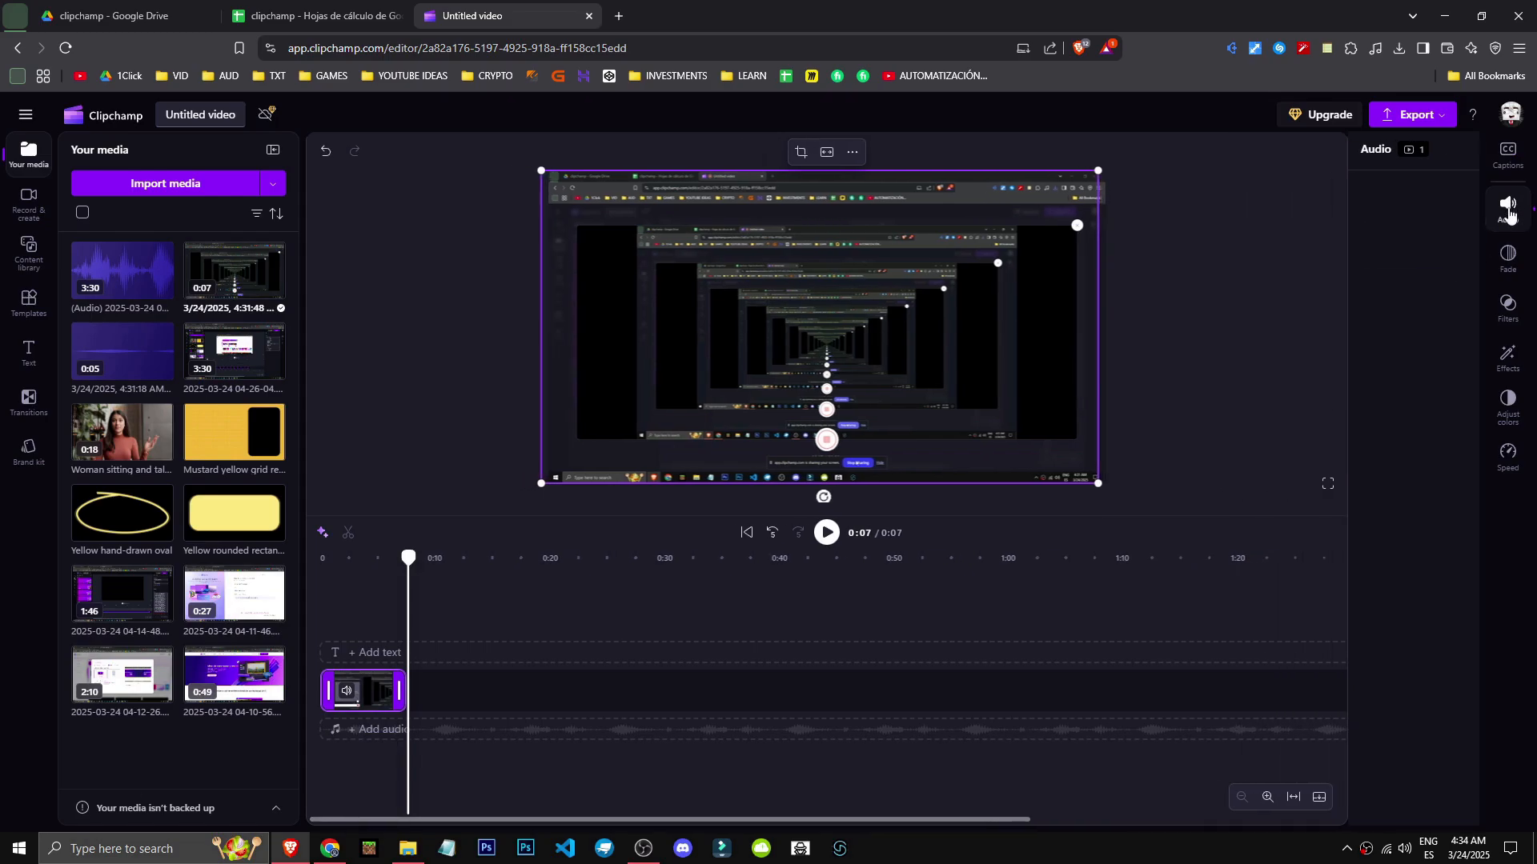
{"action": "left_click", "coordinate": [797, 689]}
{"action": "left_click", "coordinate": [371, 716]}
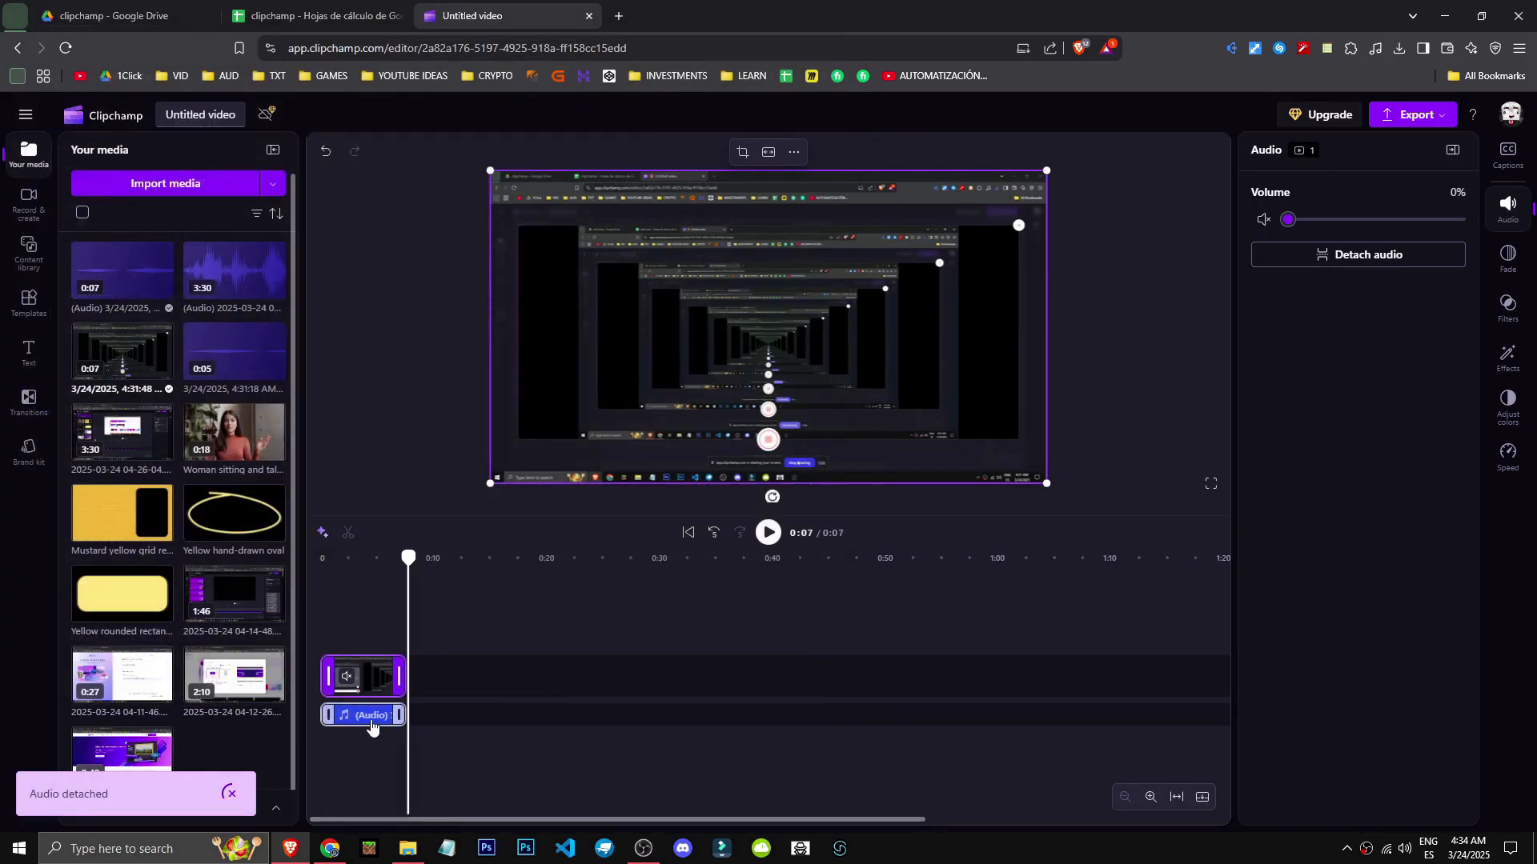
{"action": "left_click", "coordinate": [371, 680]}
Step: Move the detached audio clip to about 0:21 and play the timeline from the start
{"action": "left_click_drag", "start_coordinate": [364, 714], "coordinate": [599, 715]}
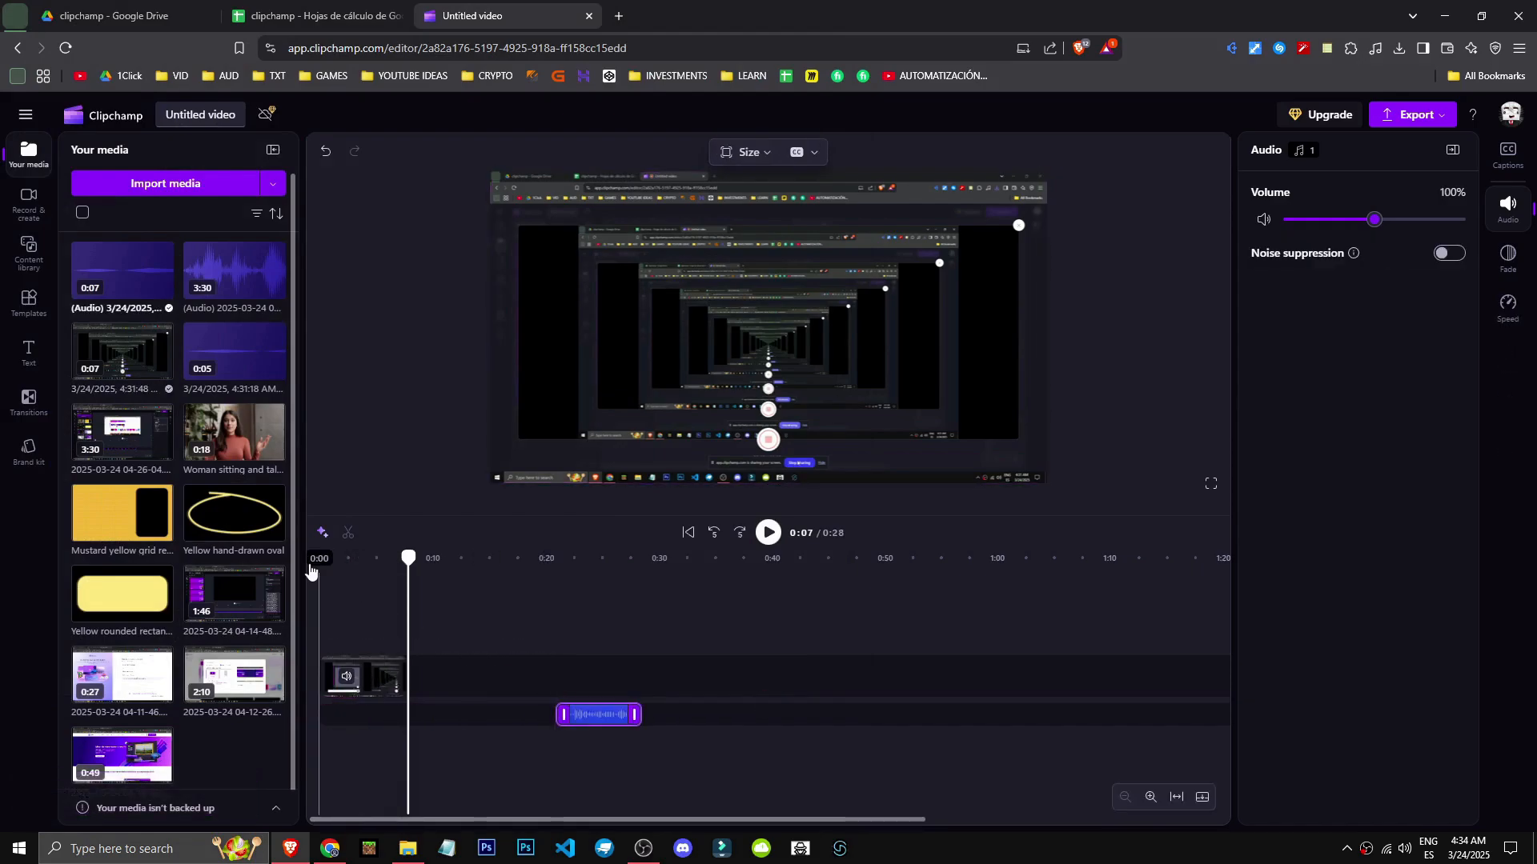
{"action": "left_click", "coordinate": [324, 558]}
{"action": "key", "text": "space"}
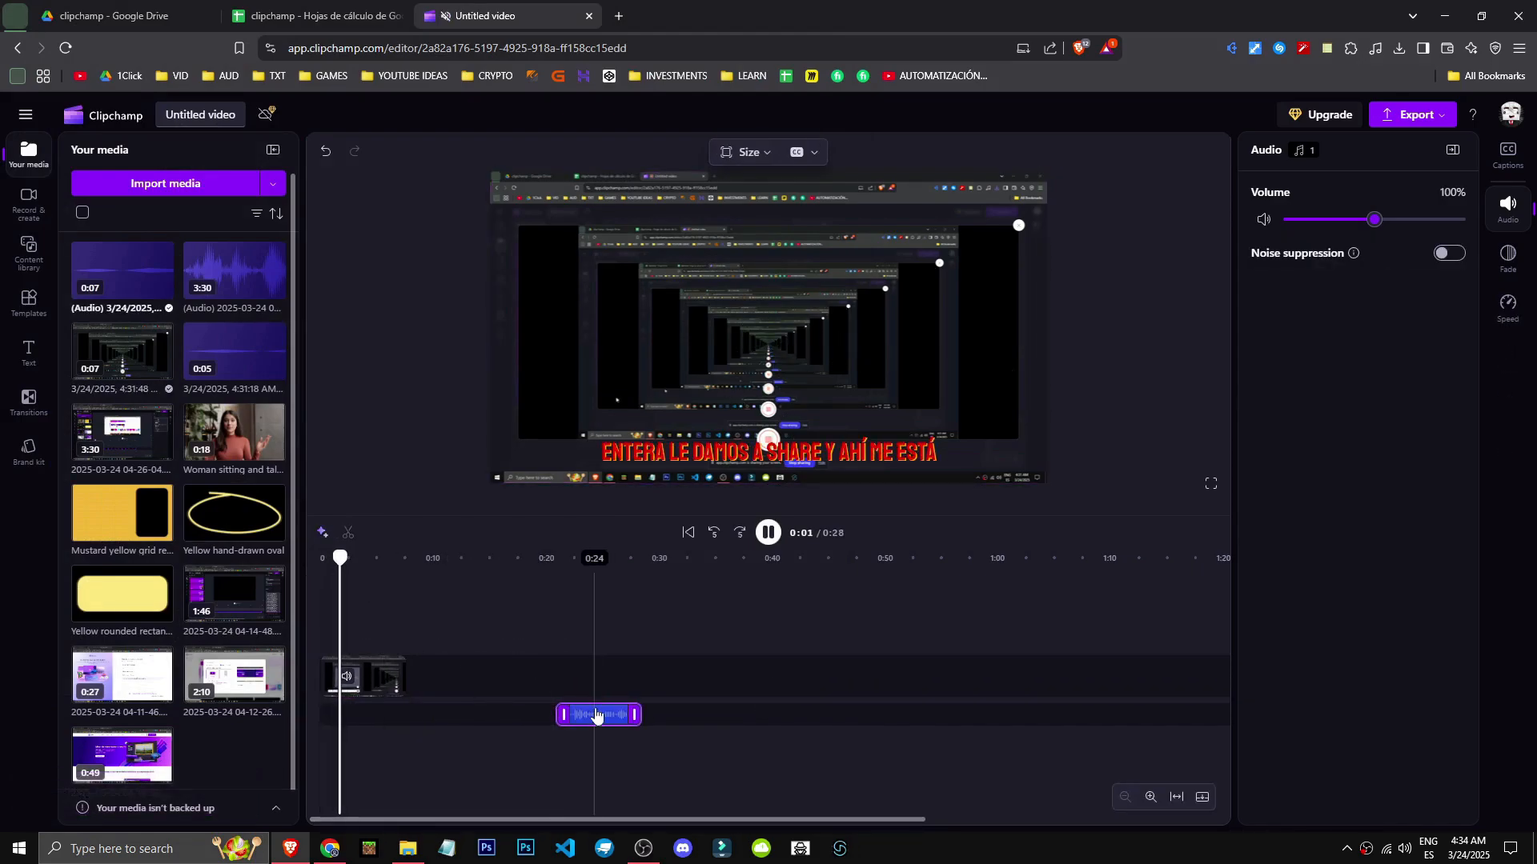
Step: Preview the detached audio aligned under the screen recording, and compare with it shifted to about 0:15
{"action": "left_click_drag", "start_coordinate": [596, 715], "coordinate": [356, 709]}
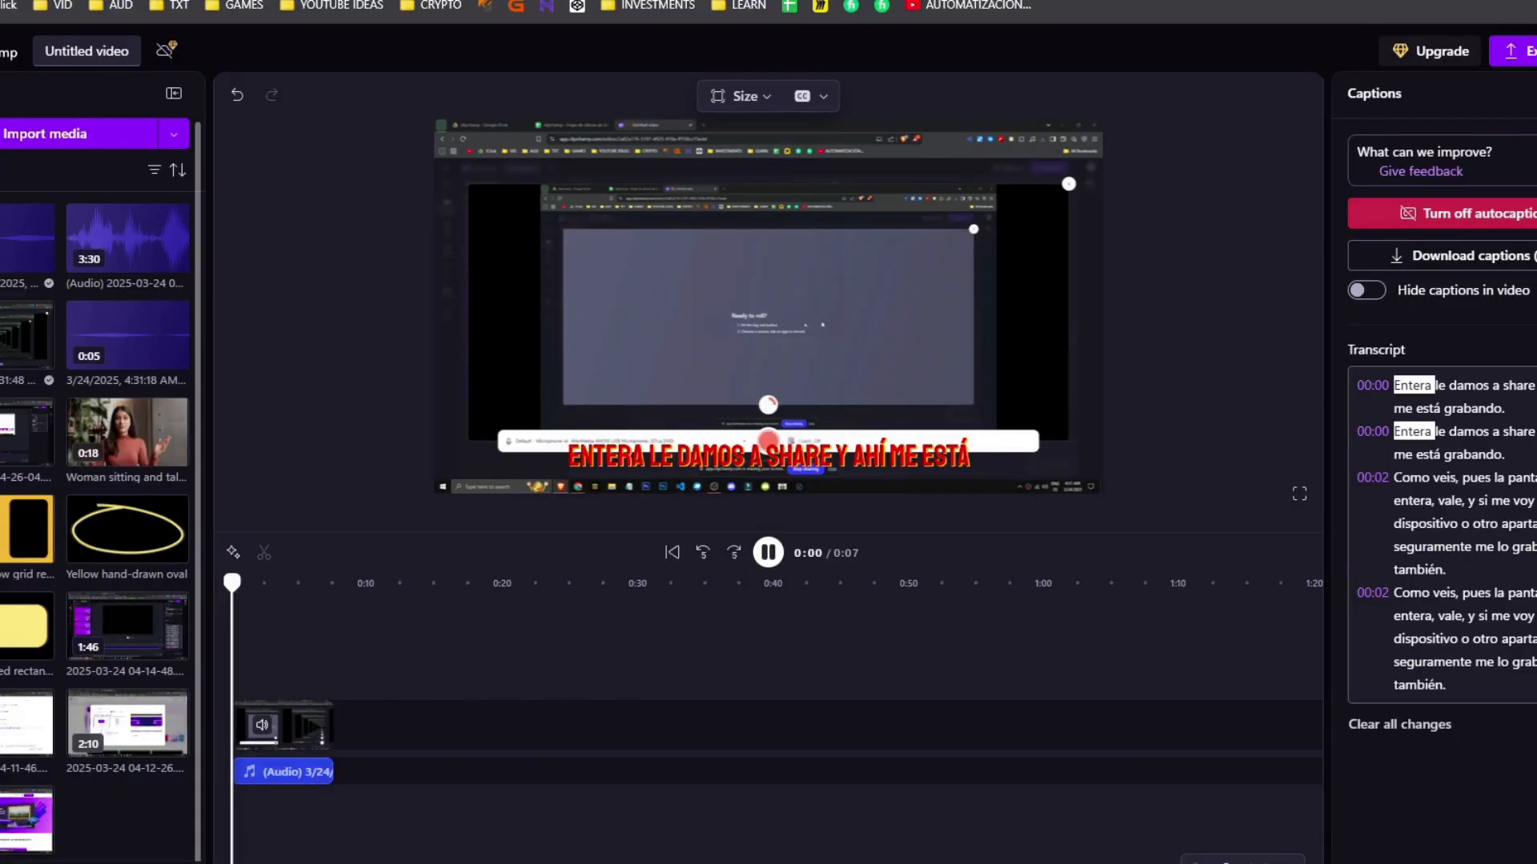
{"action": "key", "text": "space"}
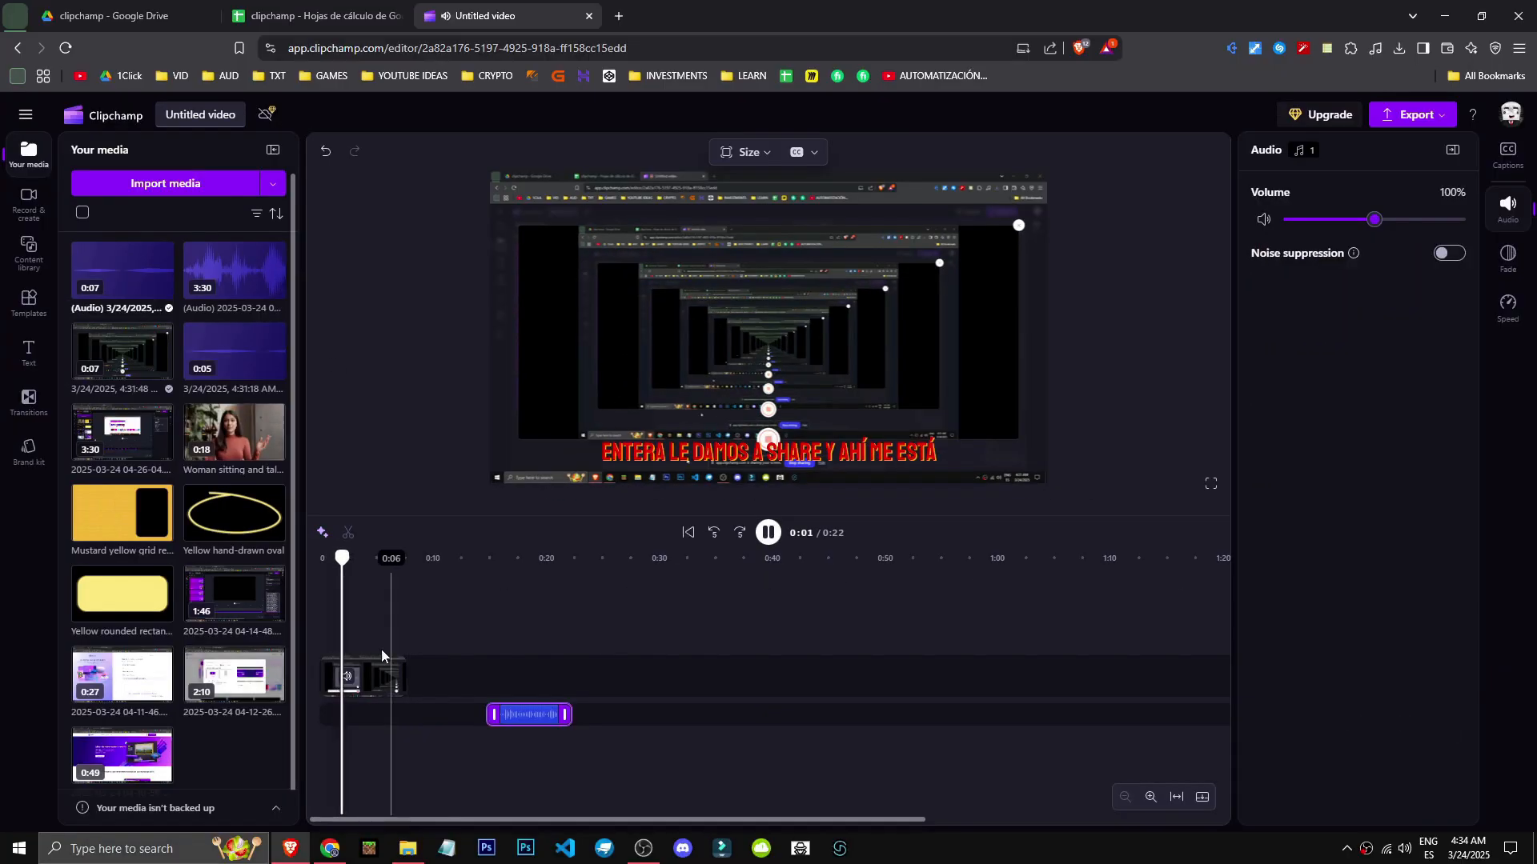
{"action": "left_click", "coordinate": [369, 681]}
{"action": "key", "text": "space"}
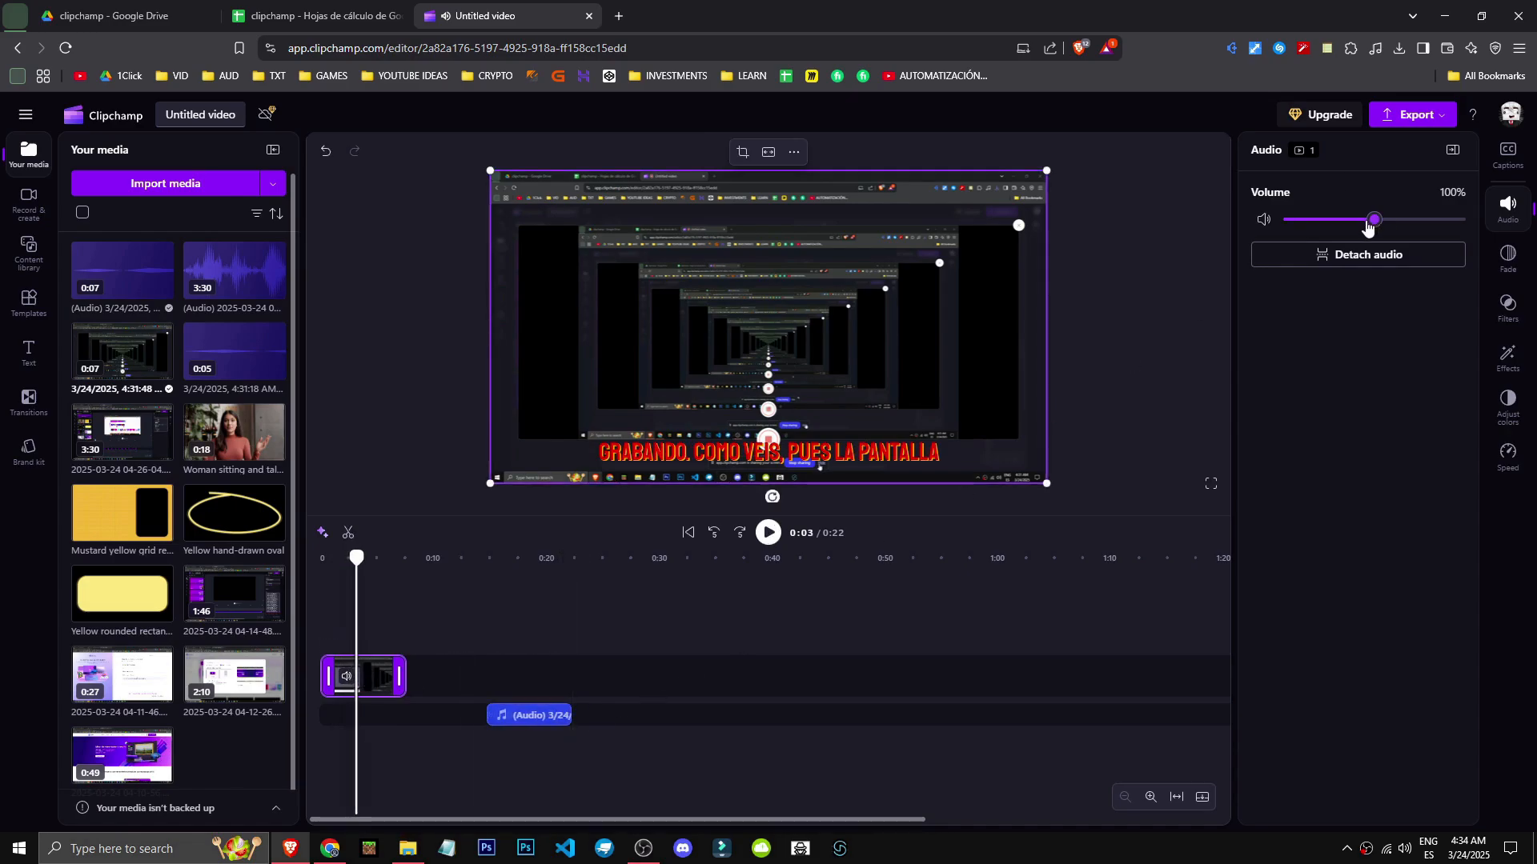
Step: Lower the screen recording clip's own volume to 0% and play it back
{"action": "left_click_drag", "start_coordinate": [1372, 224], "coordinate": [1164, 230]}
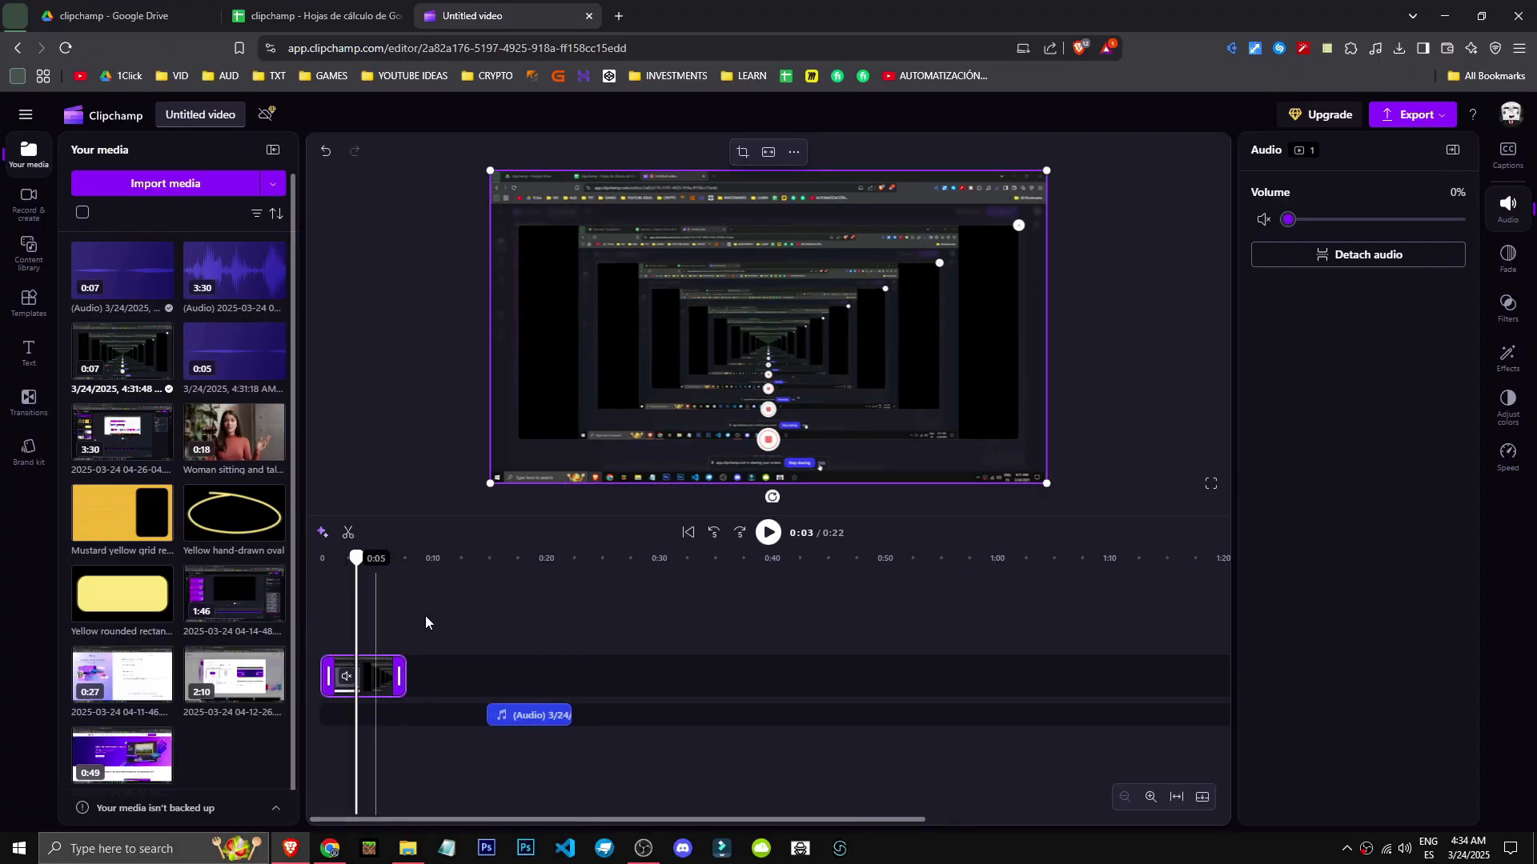
{"action": "left_click", "coordinate": [425, 613]}
{"action": "key", "text": "space"}
Step: Move the detached audio clip back to the timeline start under the screen recording and briefly preview it
{"action": "left_click_drag", "start_coordinate": [512, 715], "coordinate": [320, 715]}
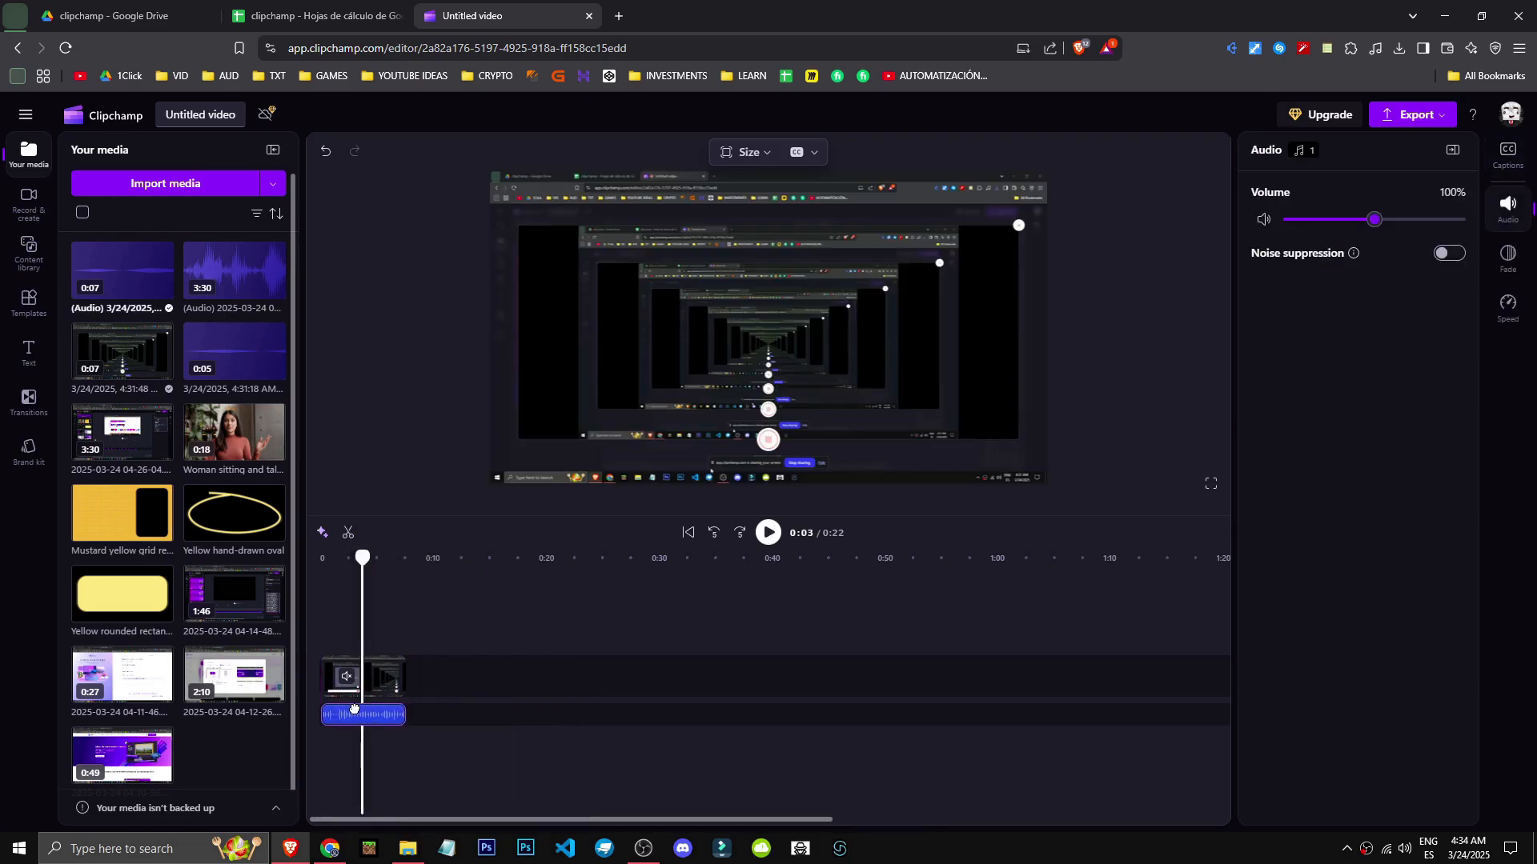
{"action": "key", "text": "space"}
{"action": "key", "text": "space"}
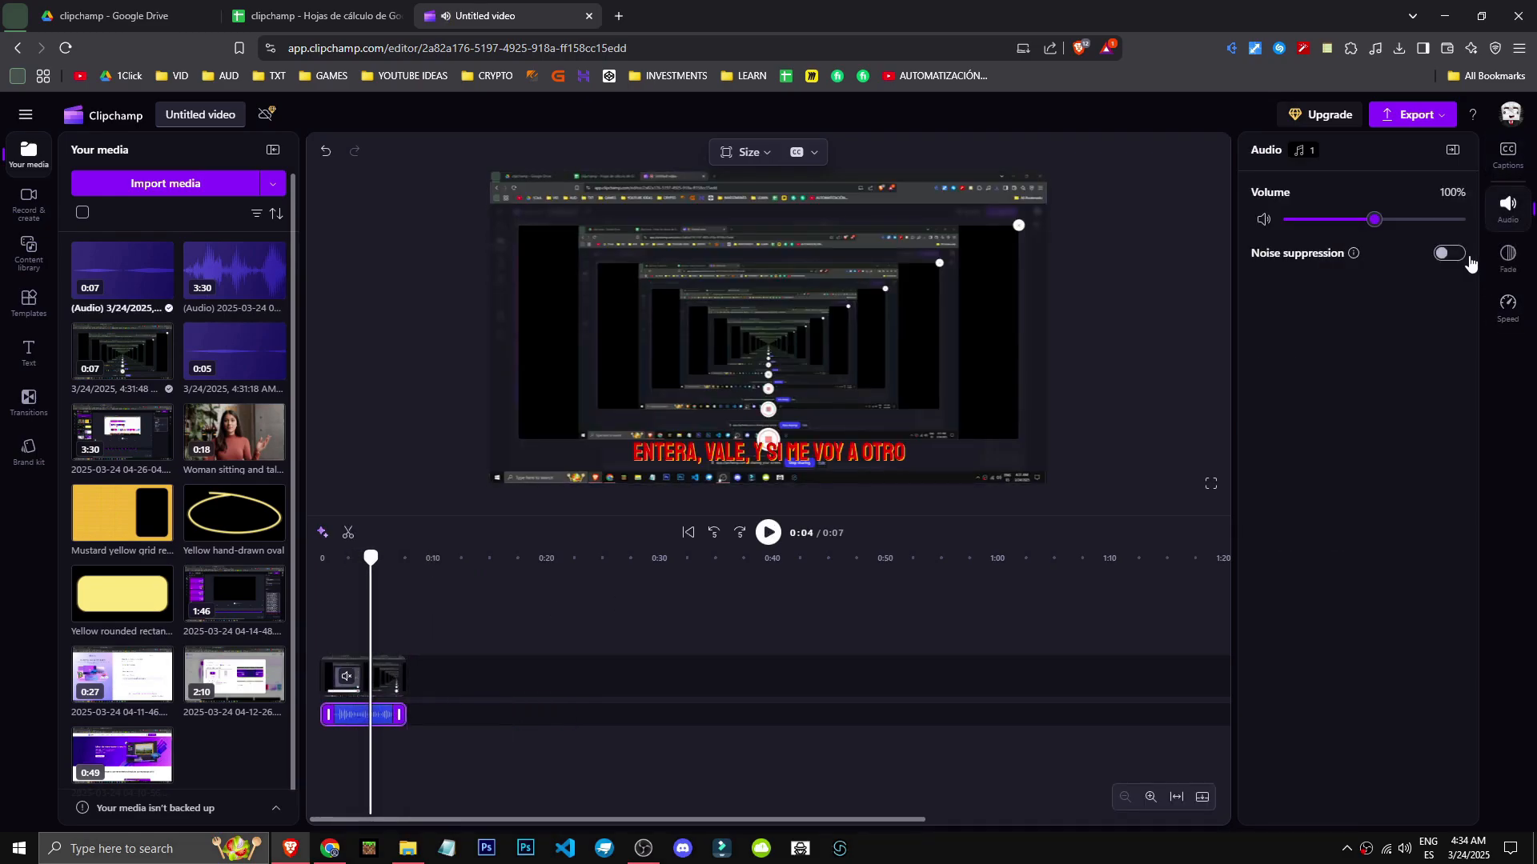
Step: Turn on noise suppression for the detached audio clip and return the playhead toward the start
{"action": "left_click", "coordinate": [1452, 254]}
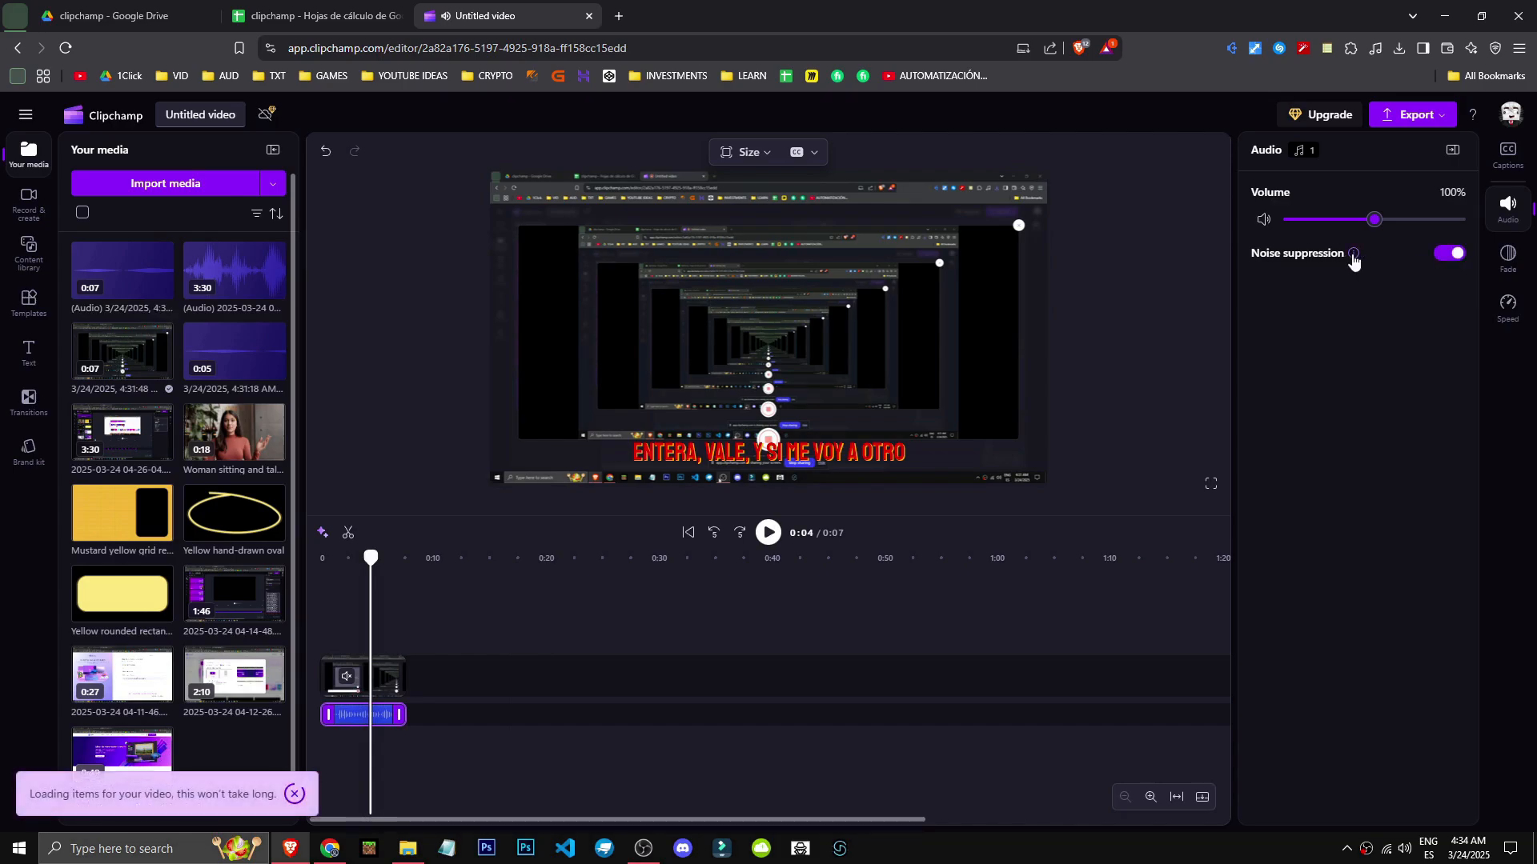
{"action": "mouse_move", "coordinate": [1352, 256]}
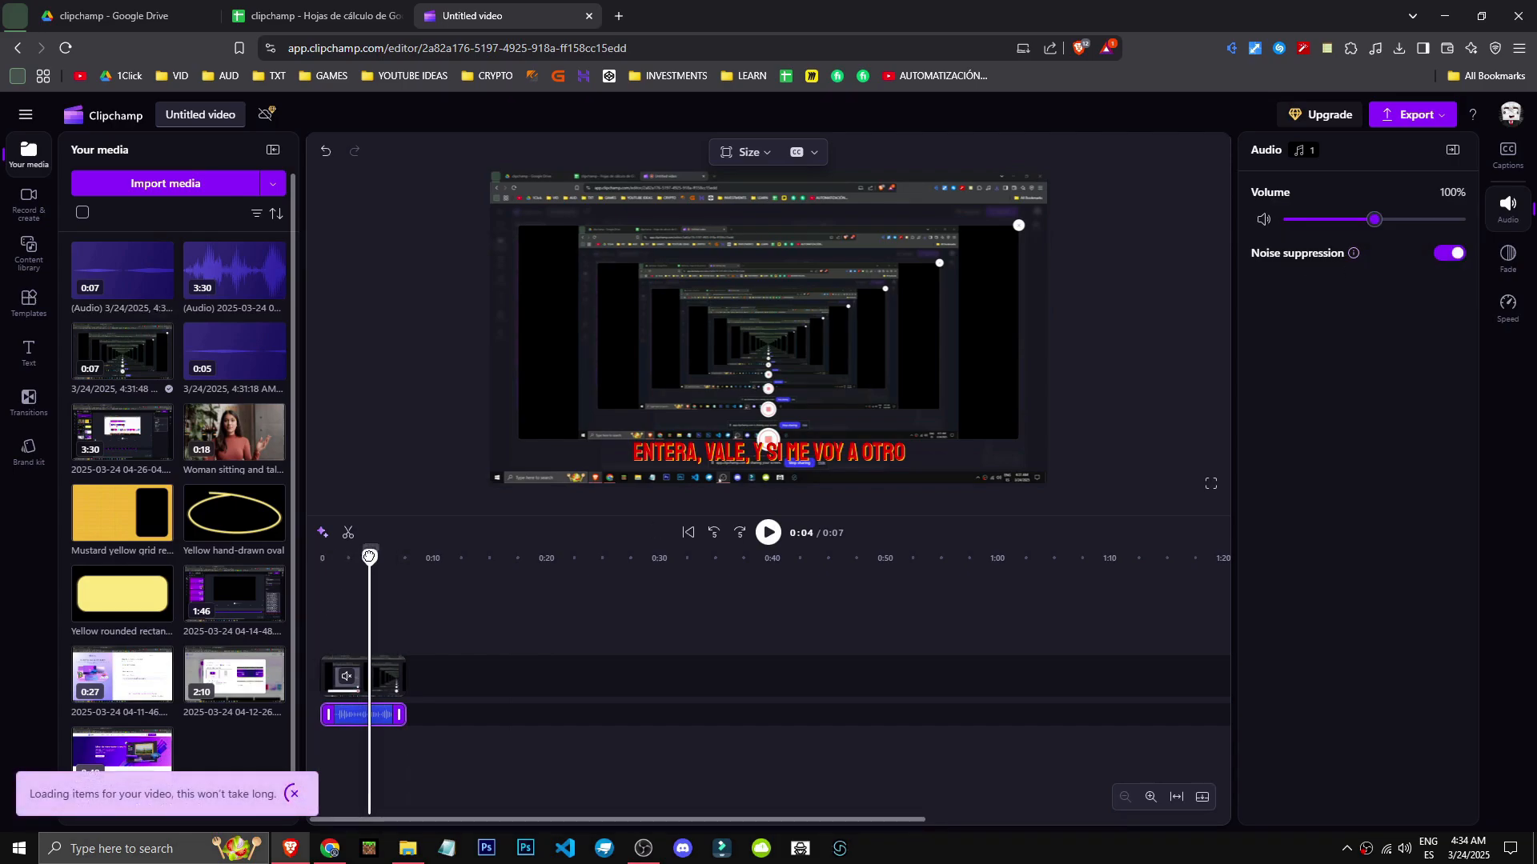
{"action": "left_click_drag", "start_coordinate": [369, 558], "coordinate": [335, 558]}
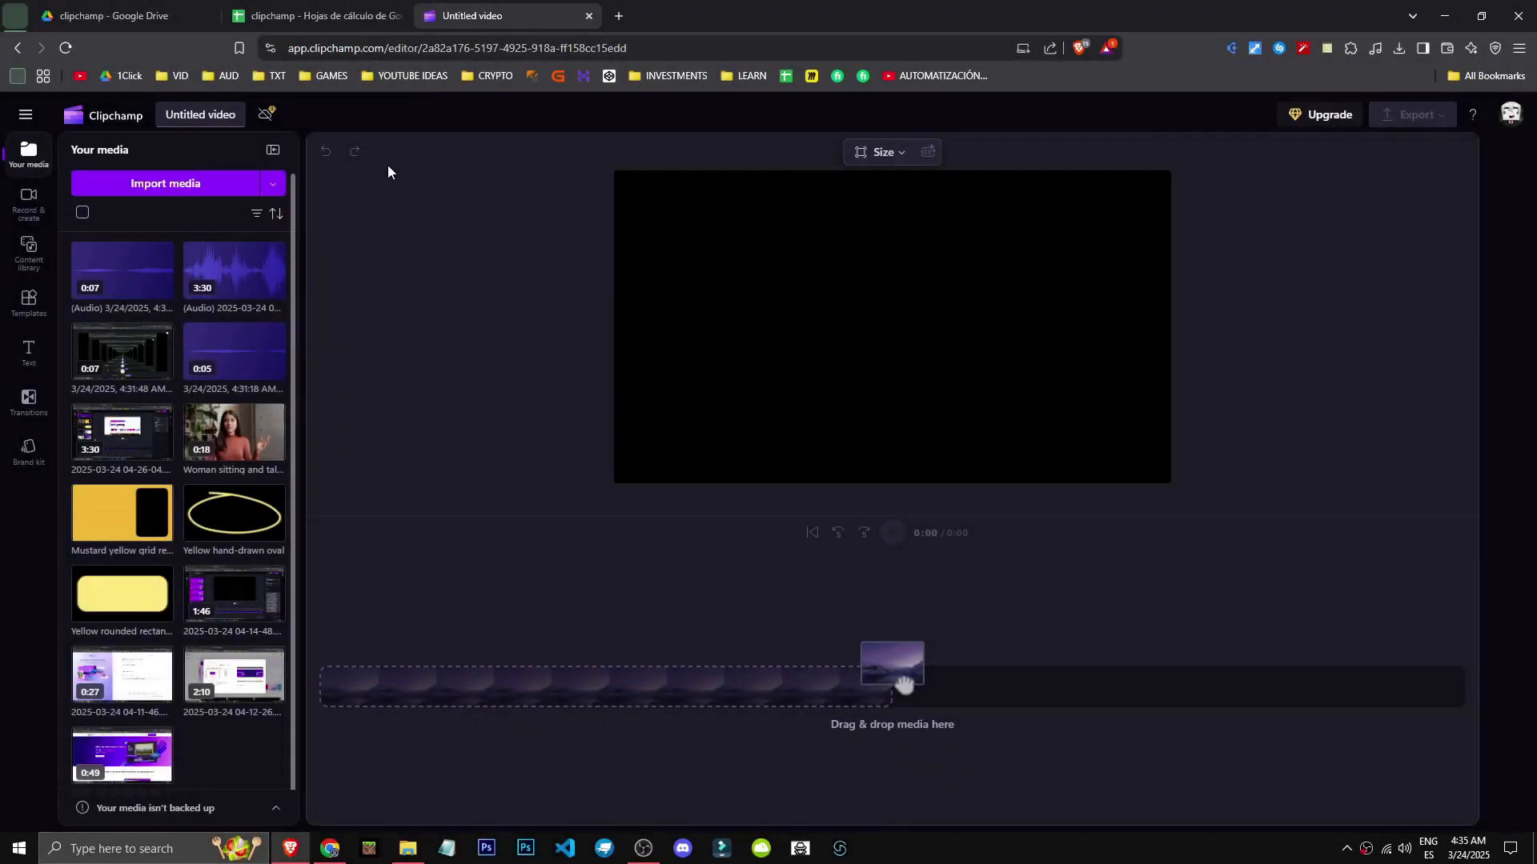
Step: Add the 3:30 detached audio and the 0:07 screen recording to the empty timeline, and detach the recording's audio
{"action": "left_click_drag", "start_coordinate": [233, 274], "coordinate": [405, 712]}
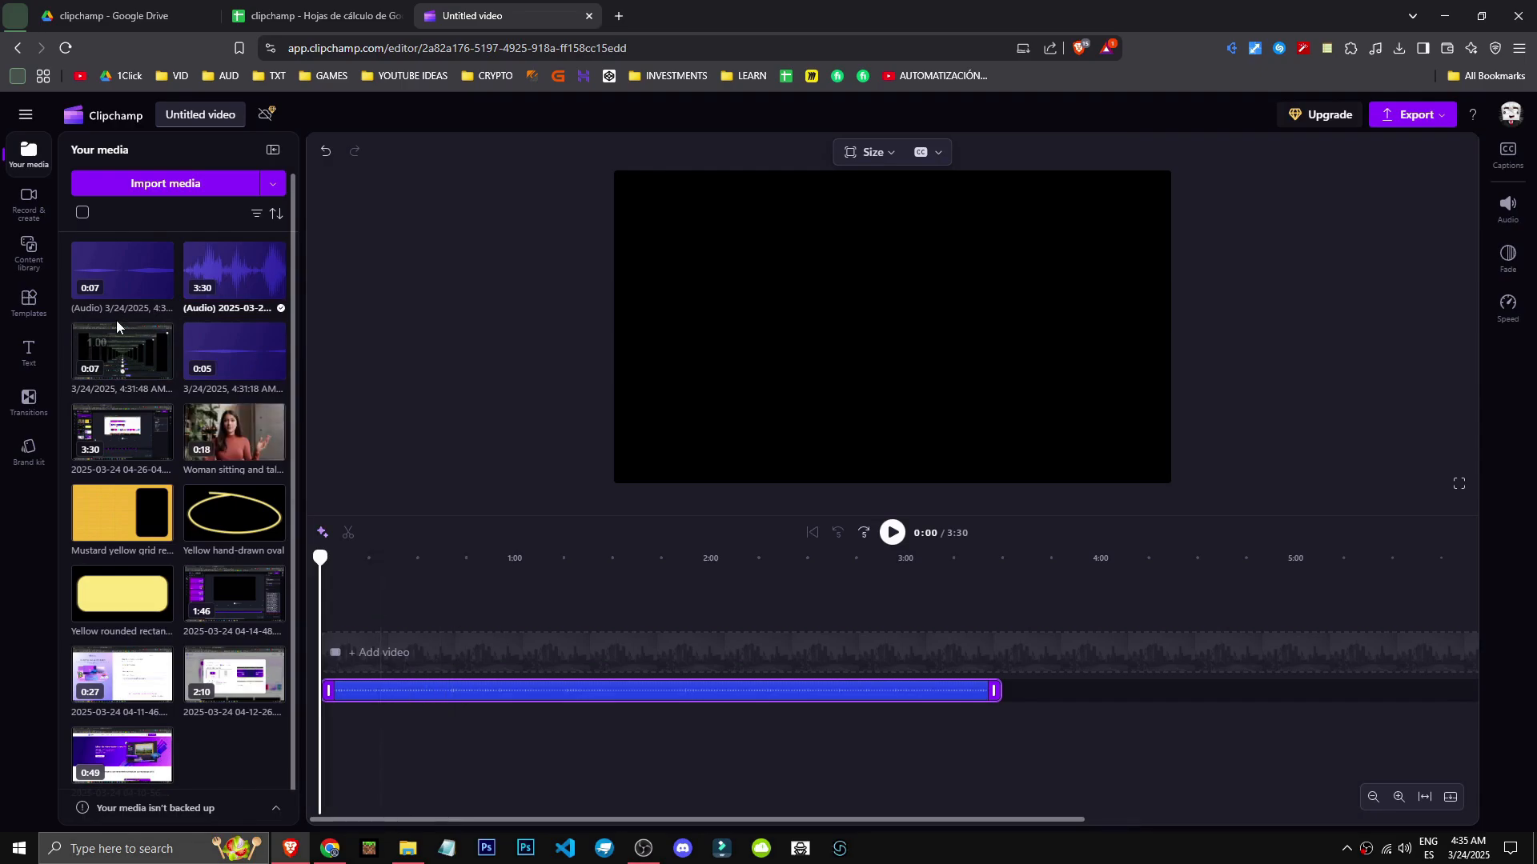
{"action": "left_click_drag", "start_coordinate": [120, 353], "coordinate": [370, 640]}
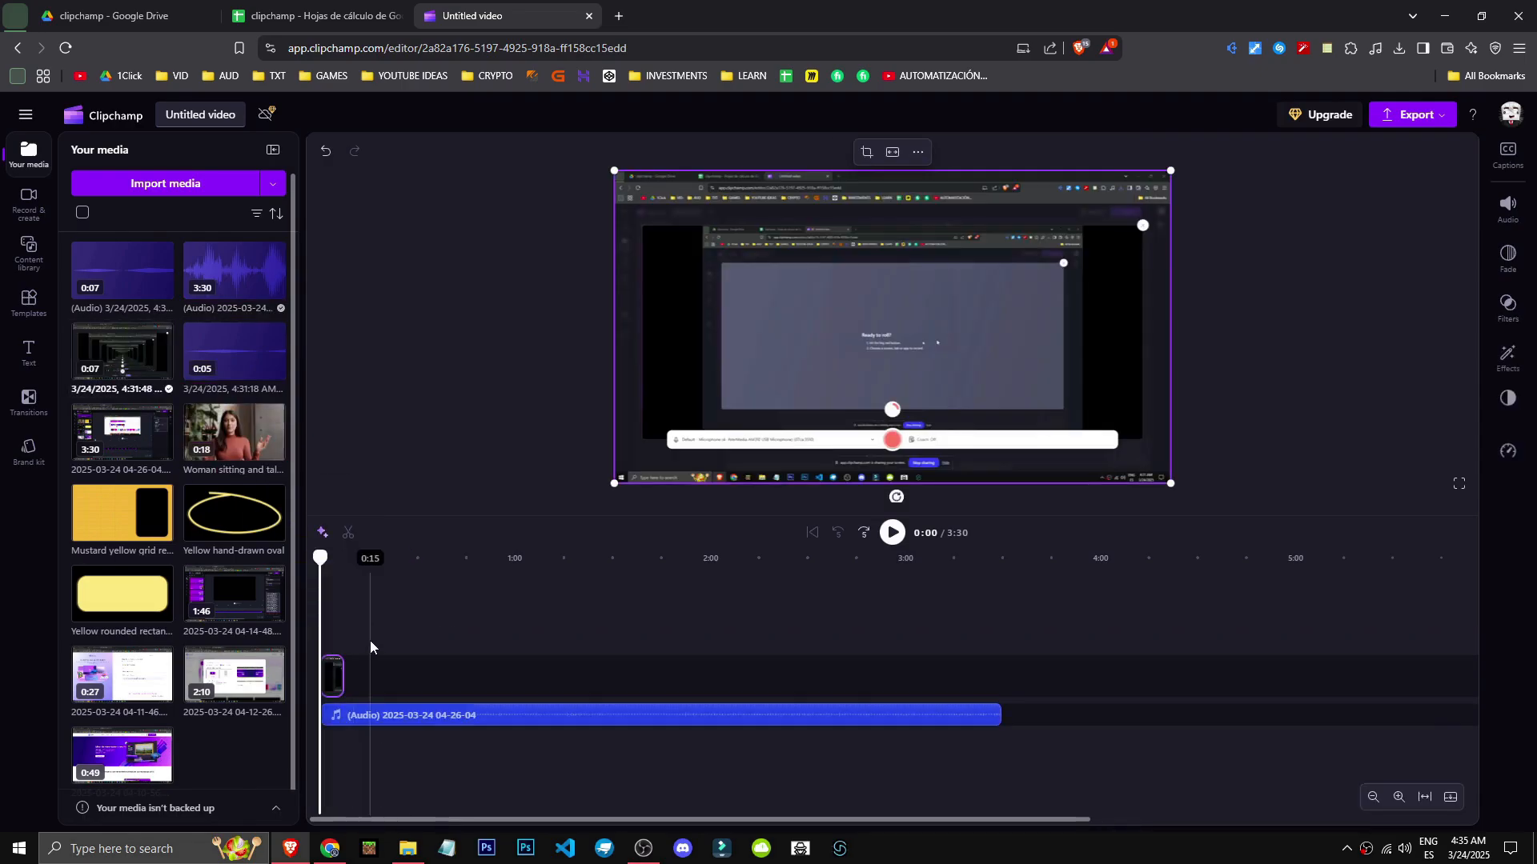
{"action": "left_click", "coordinate": [1512, 209]}
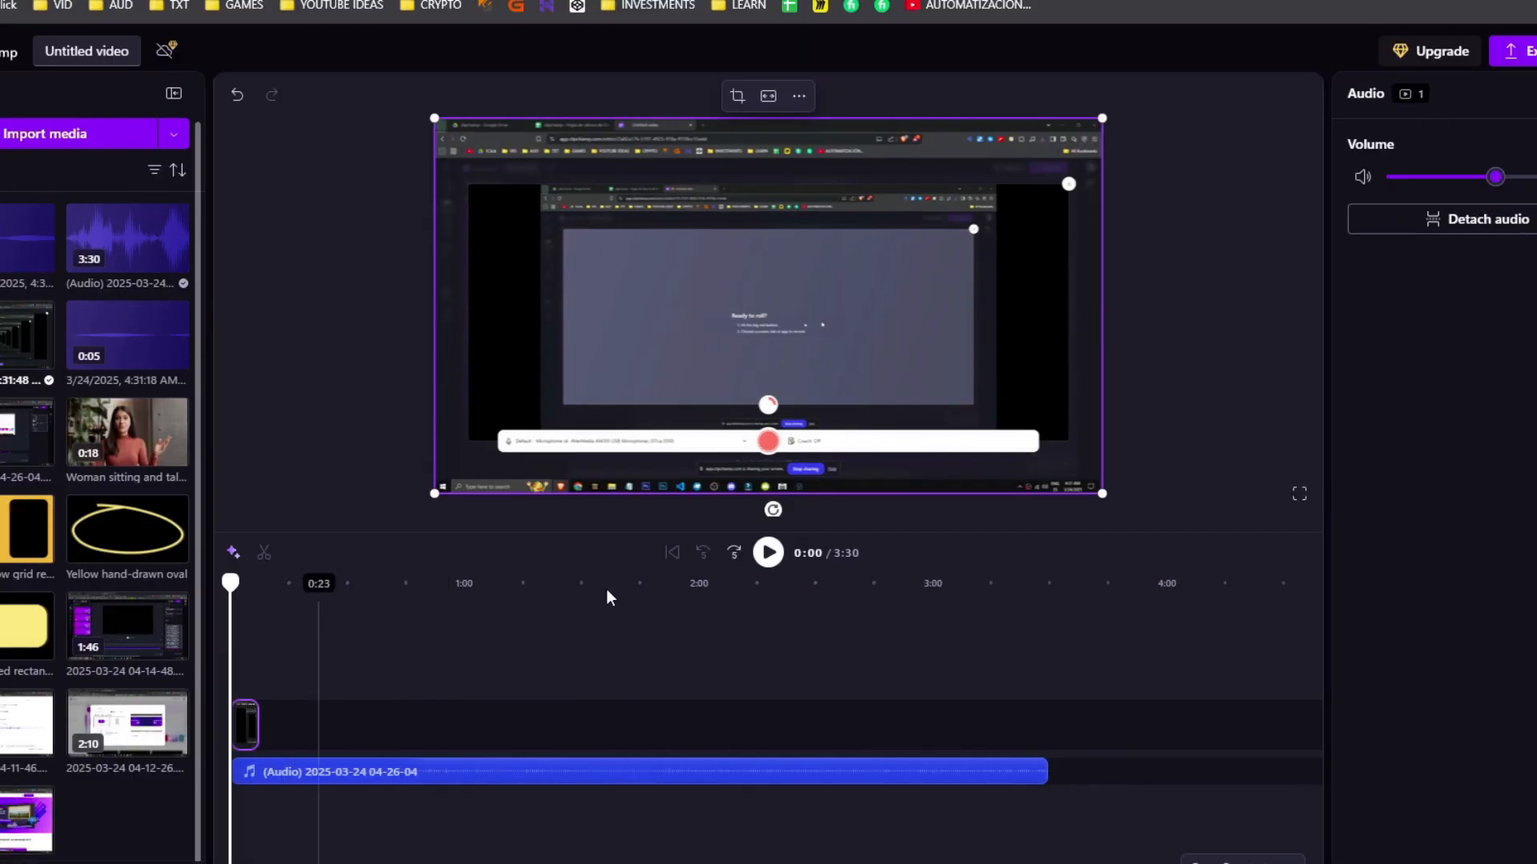
{"action": "left_click", "coordinate": [1490, 221]}
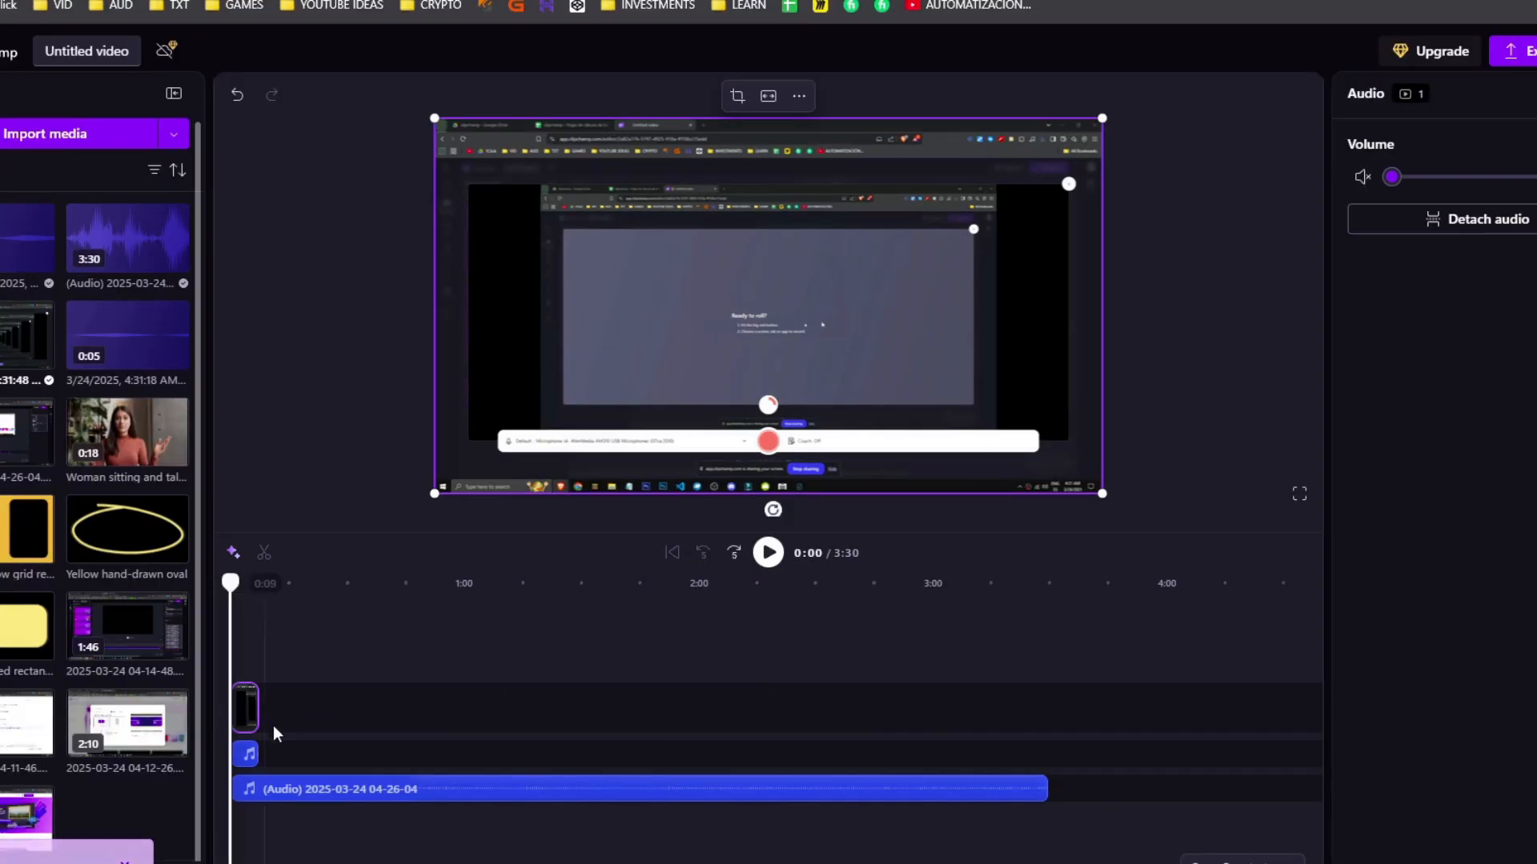
Step: Turn on noise suppression for both the short detached audio clip and the 3:30 audio clip
{"action": "left_click", "coordinate": [332, 701]}
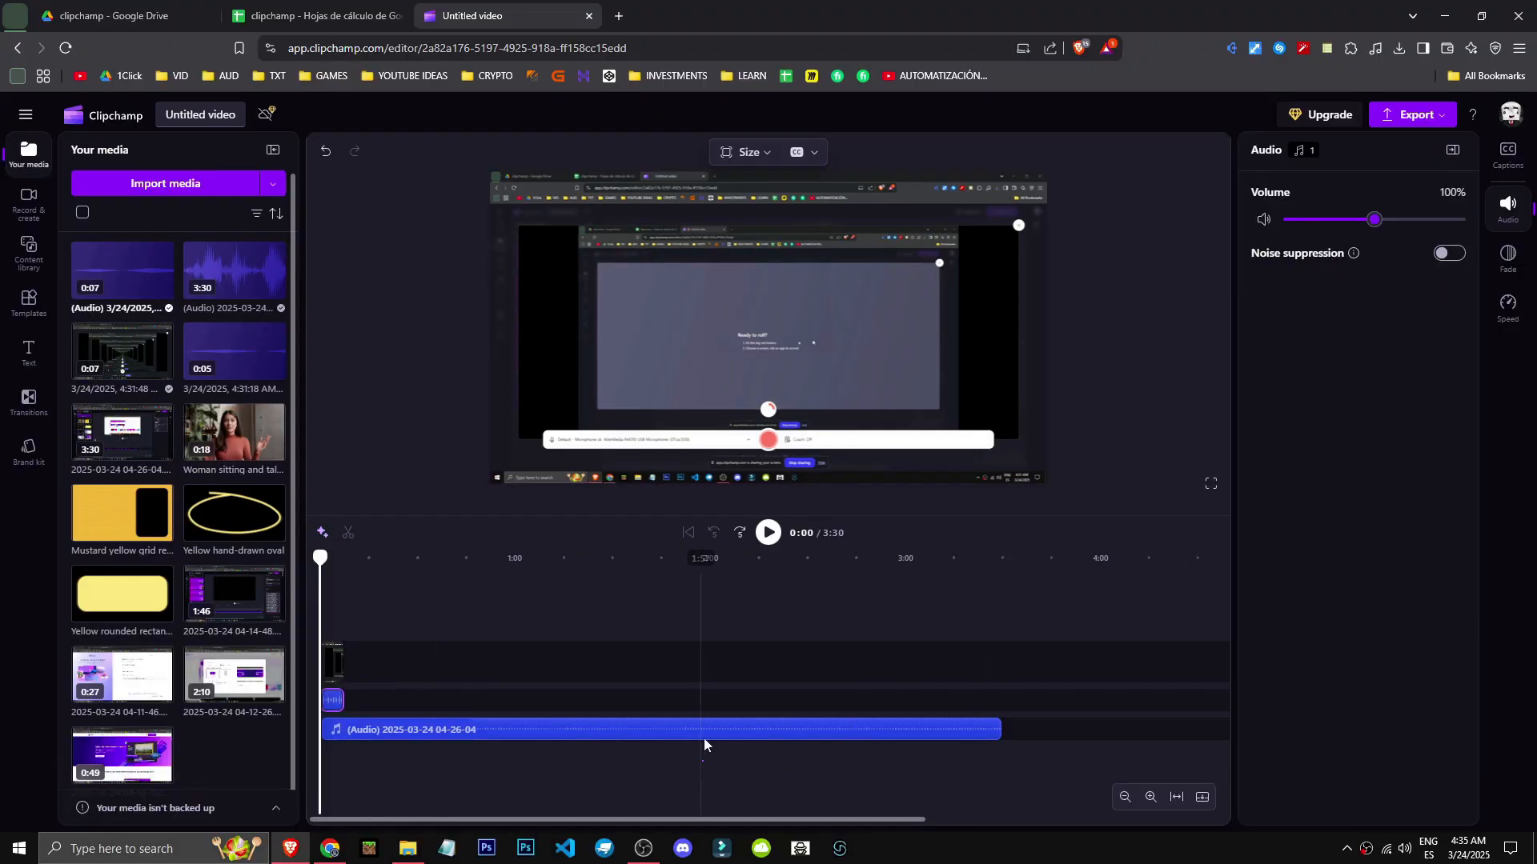
{"action": "left_click", "coordinate": [716, 730]}
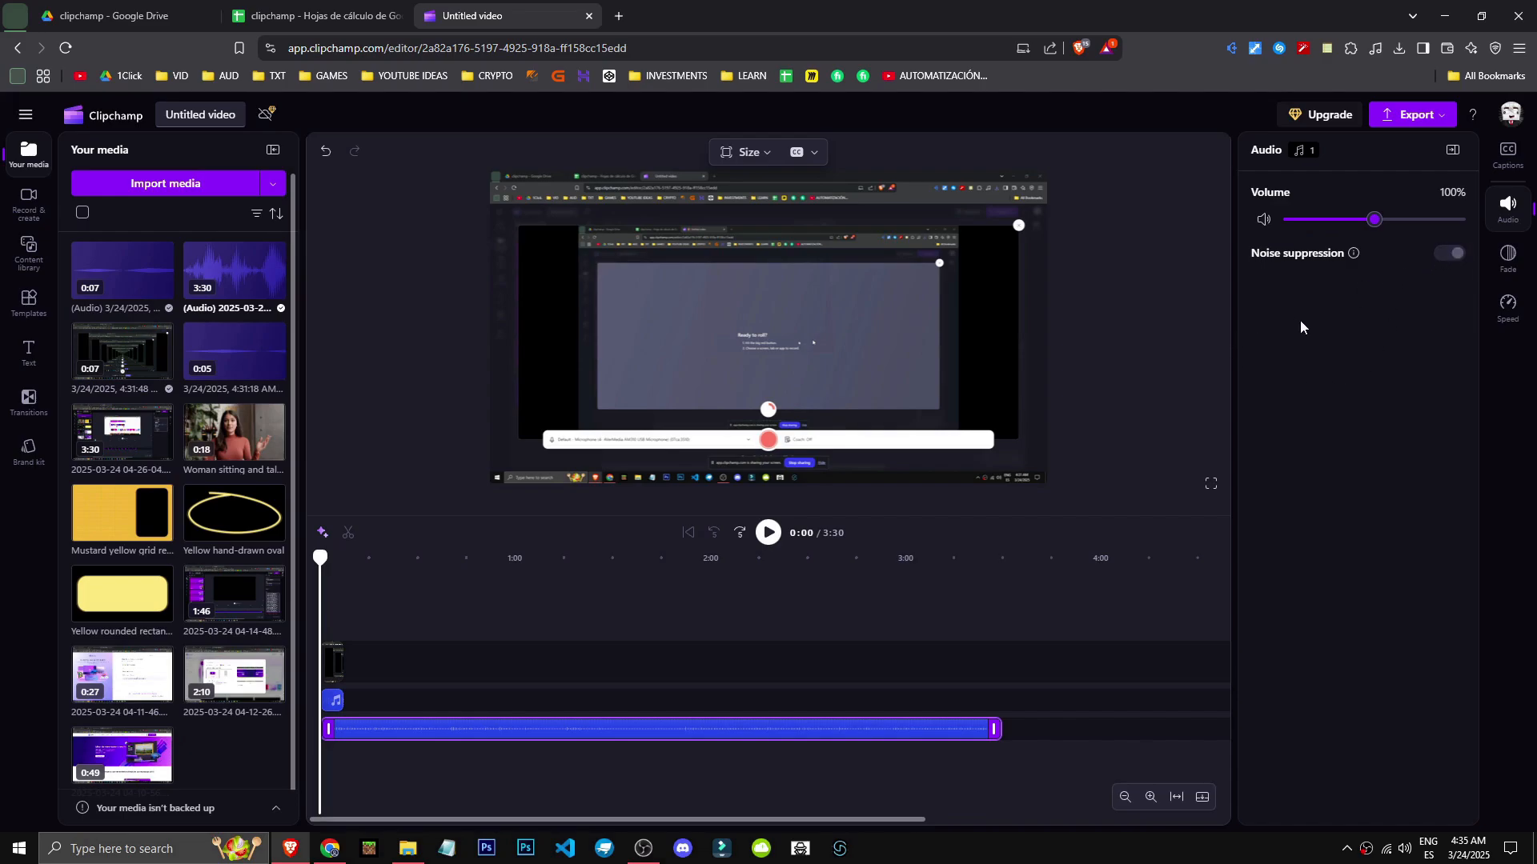
{"action": "left_click", "coordinate": [333, 700]}
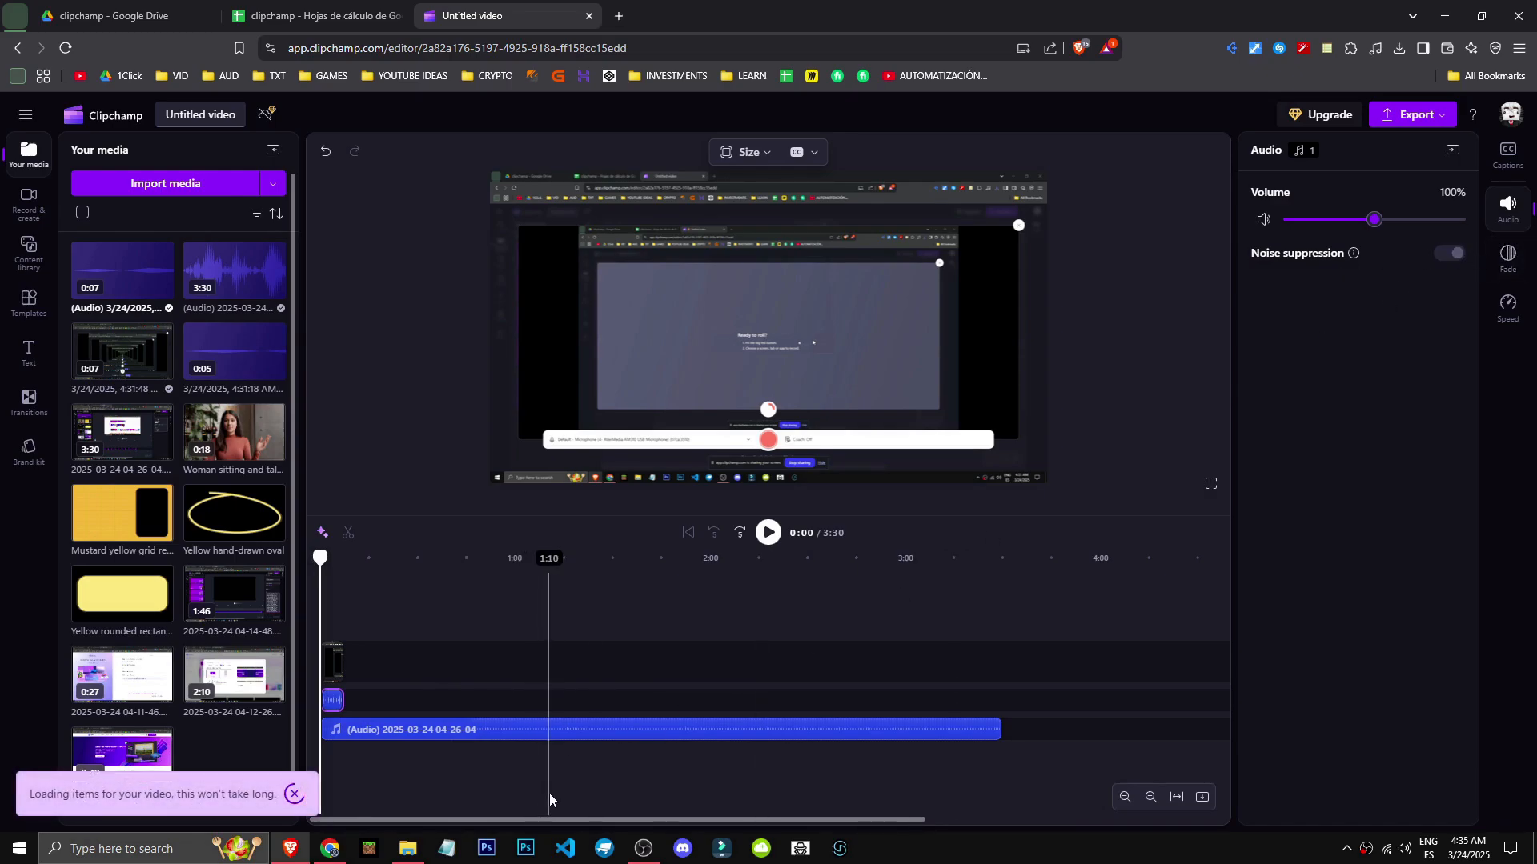
{"action": "key", "text": "Delete"}
{"action": "left_click", "coordinate": [551, 735]}
{"action": "key", "text": "Delete"}
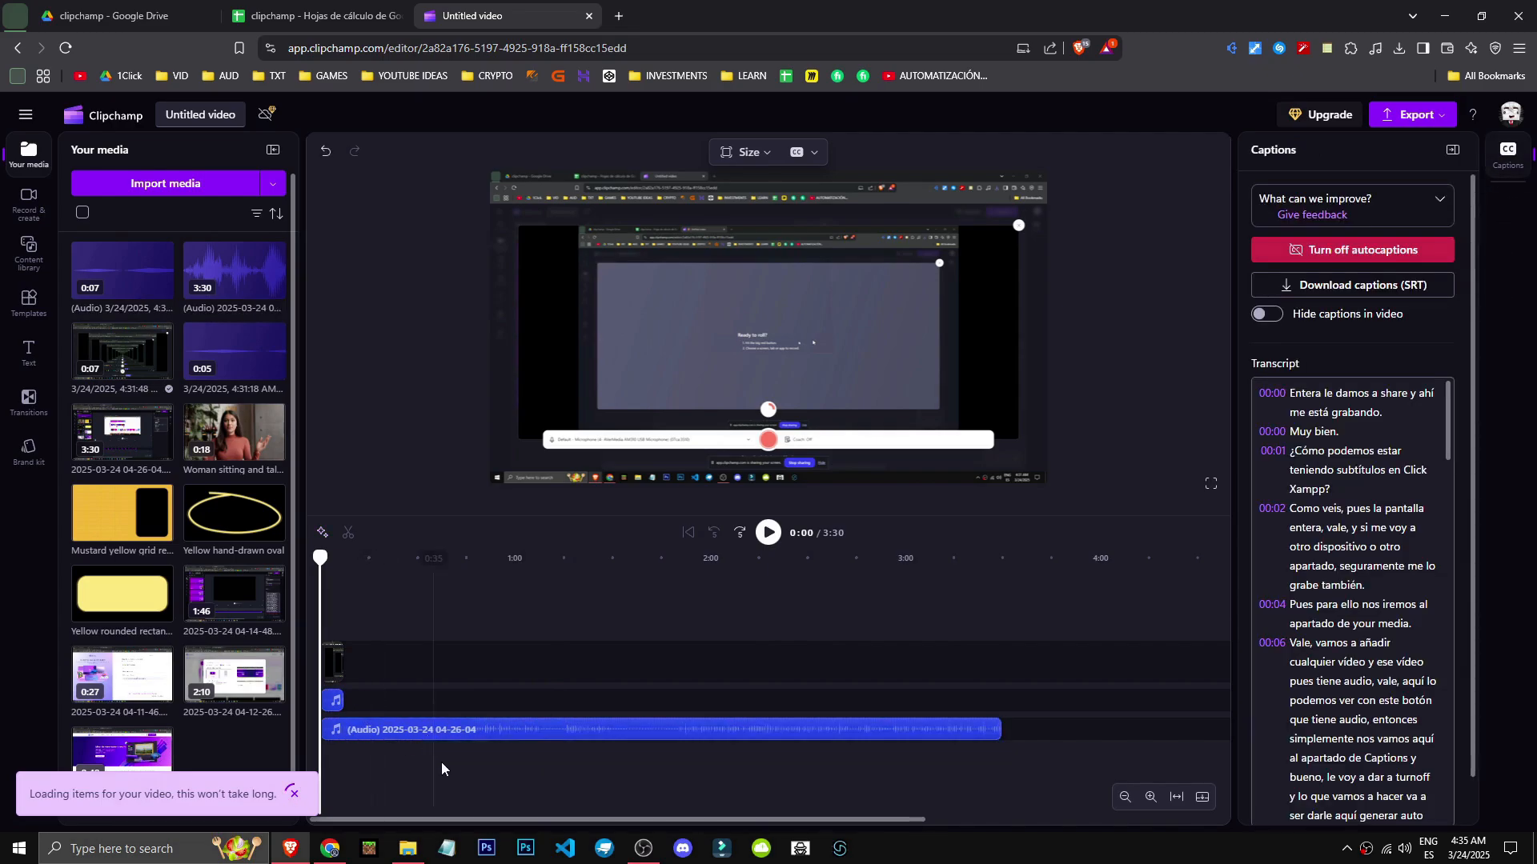
{"action": "left_click", "coordinate": [444, 730]}
{"action": "mouse_move", "coordinate": [1353, 254]}
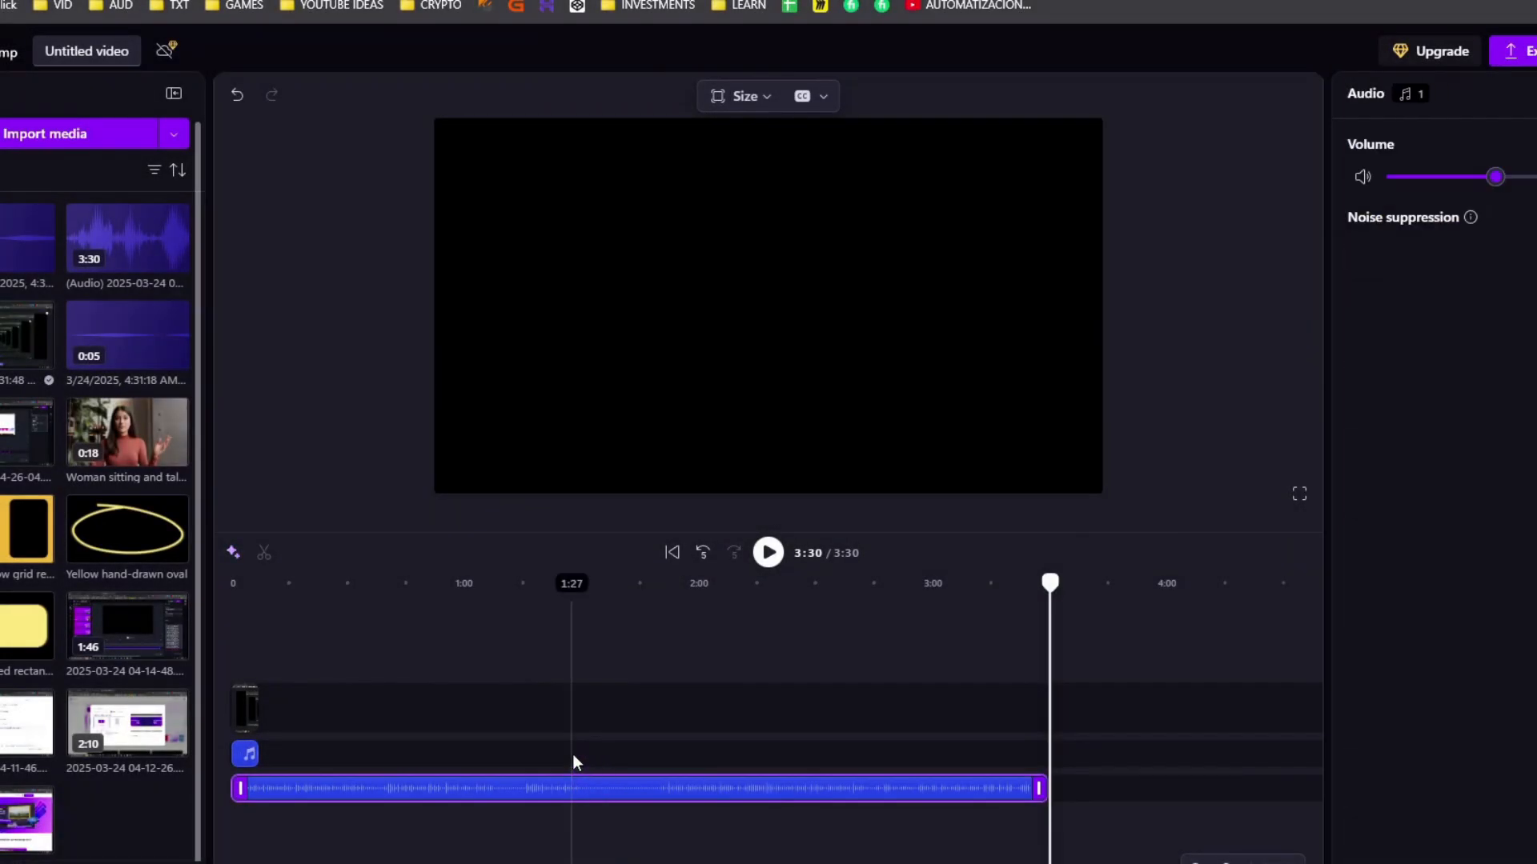
{"action": "key", "text": "Delete"}
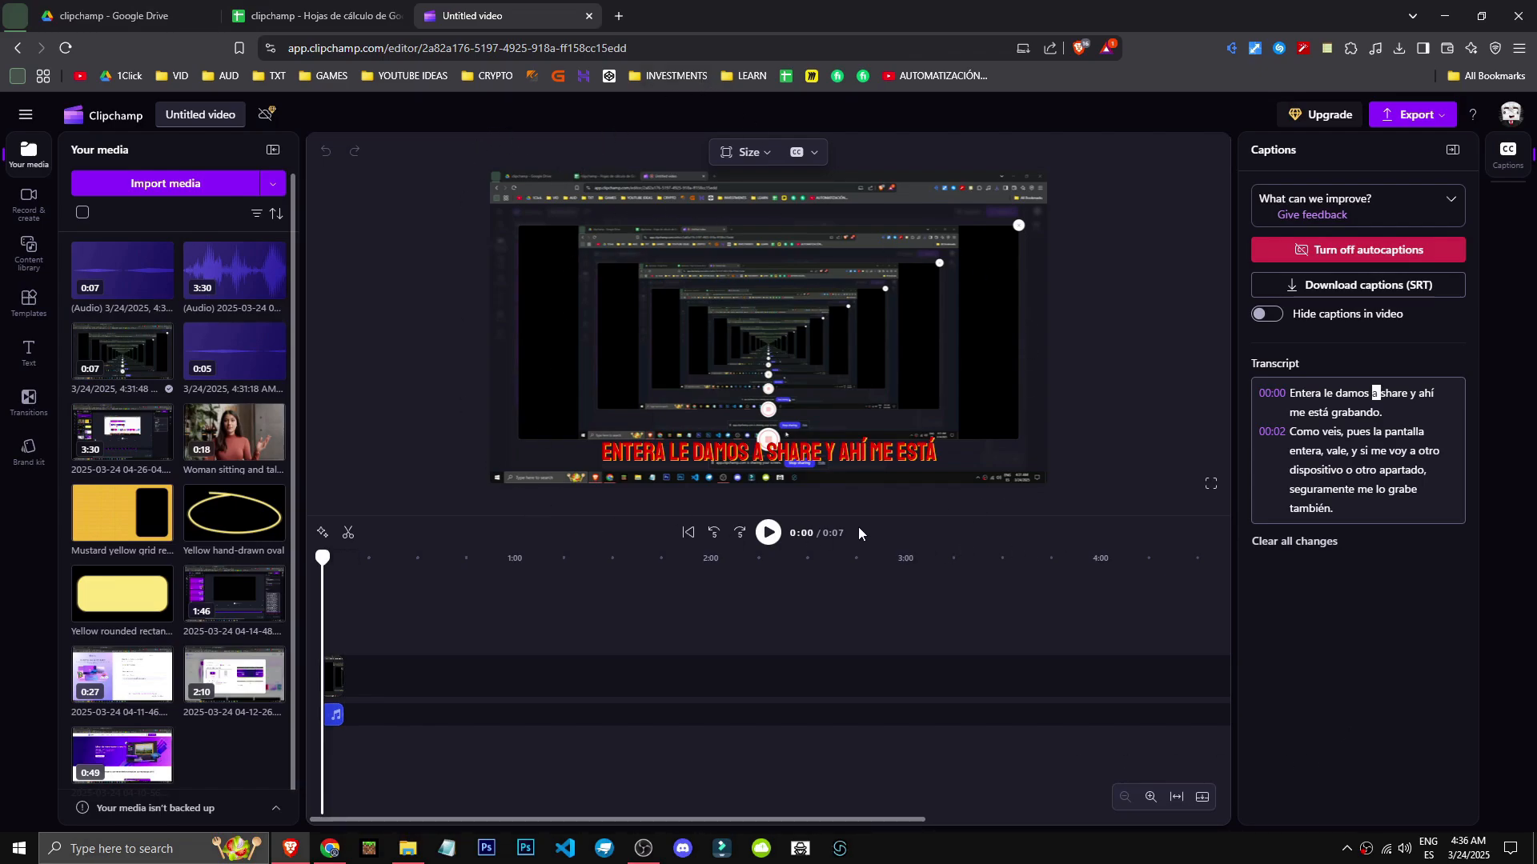
Step: Change the video's aspect ratio to Vertical 9:16 and align the short screen recording with the start of the timeline
{"action": "left_click", "coordinate": [750, 151]}
{"action": "left_click", "coordinate": [858, 152]}
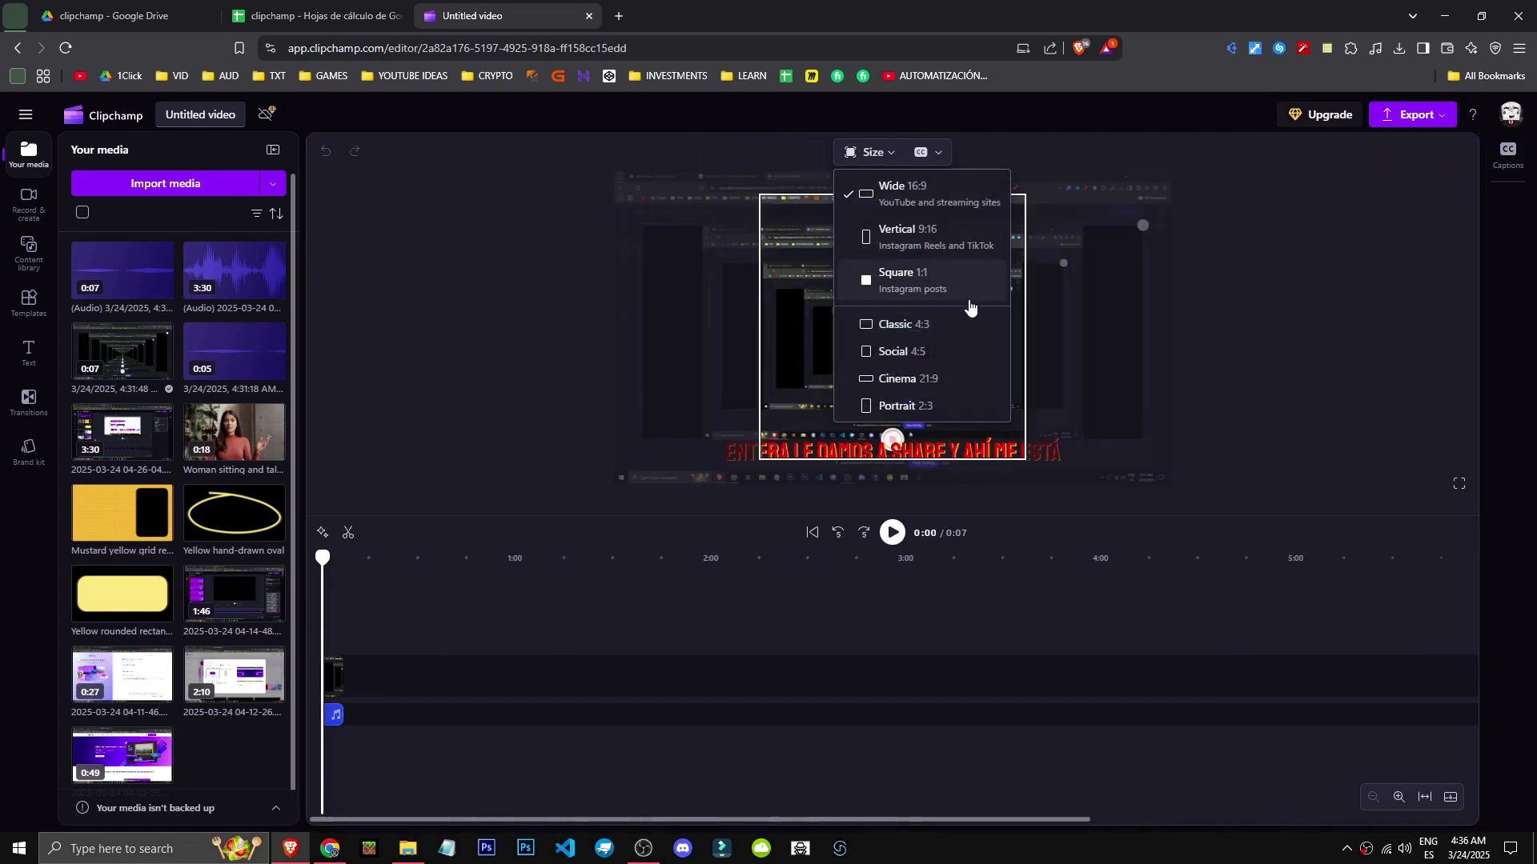
{"action": "left_click", "coordinate": [949, 240]}
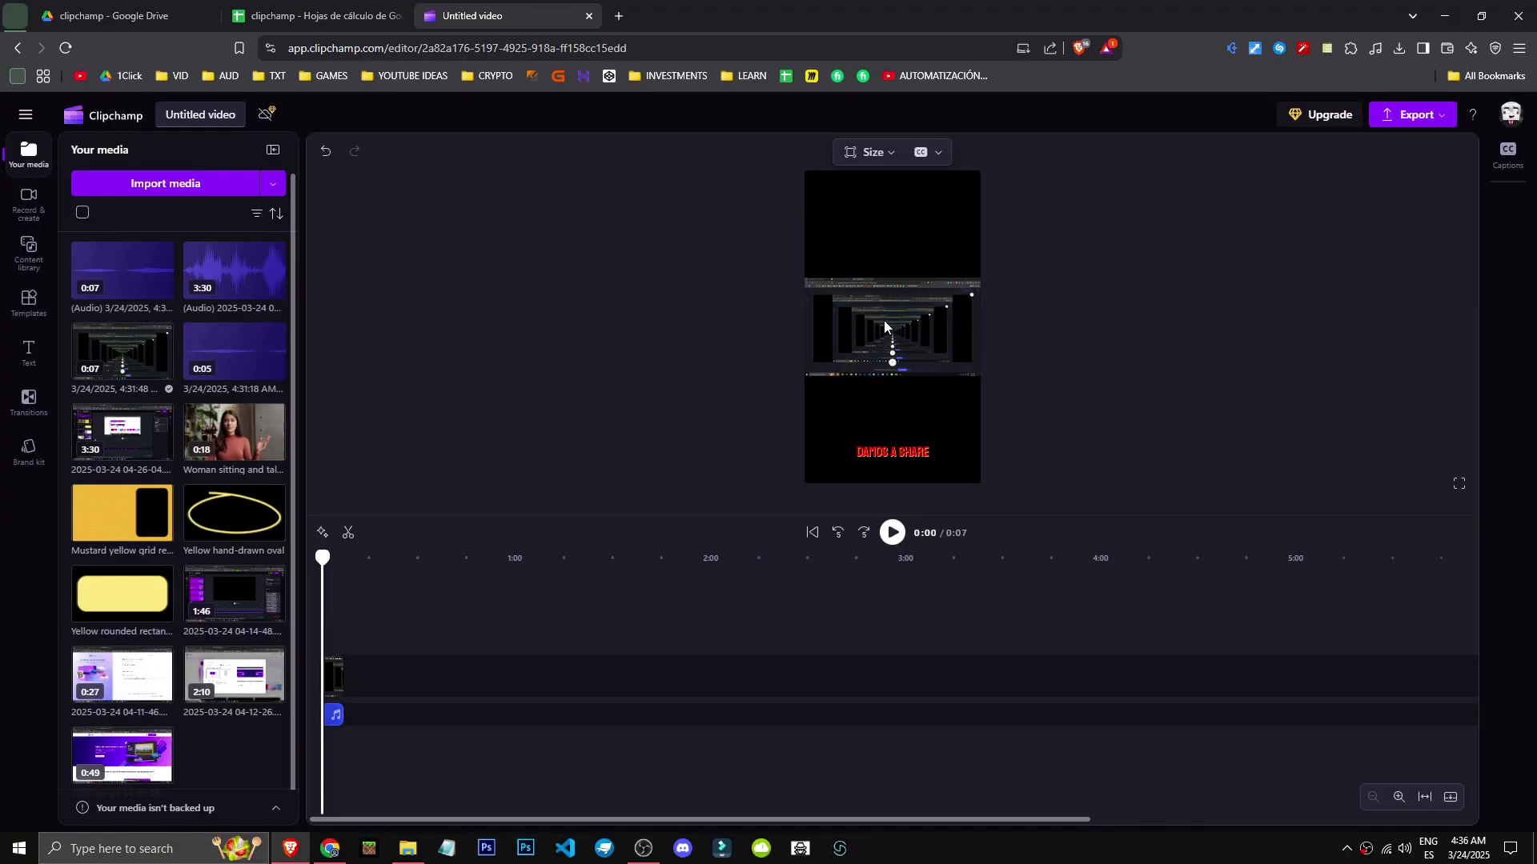
{"action": "left_click", "coordinate": [906, 297]}
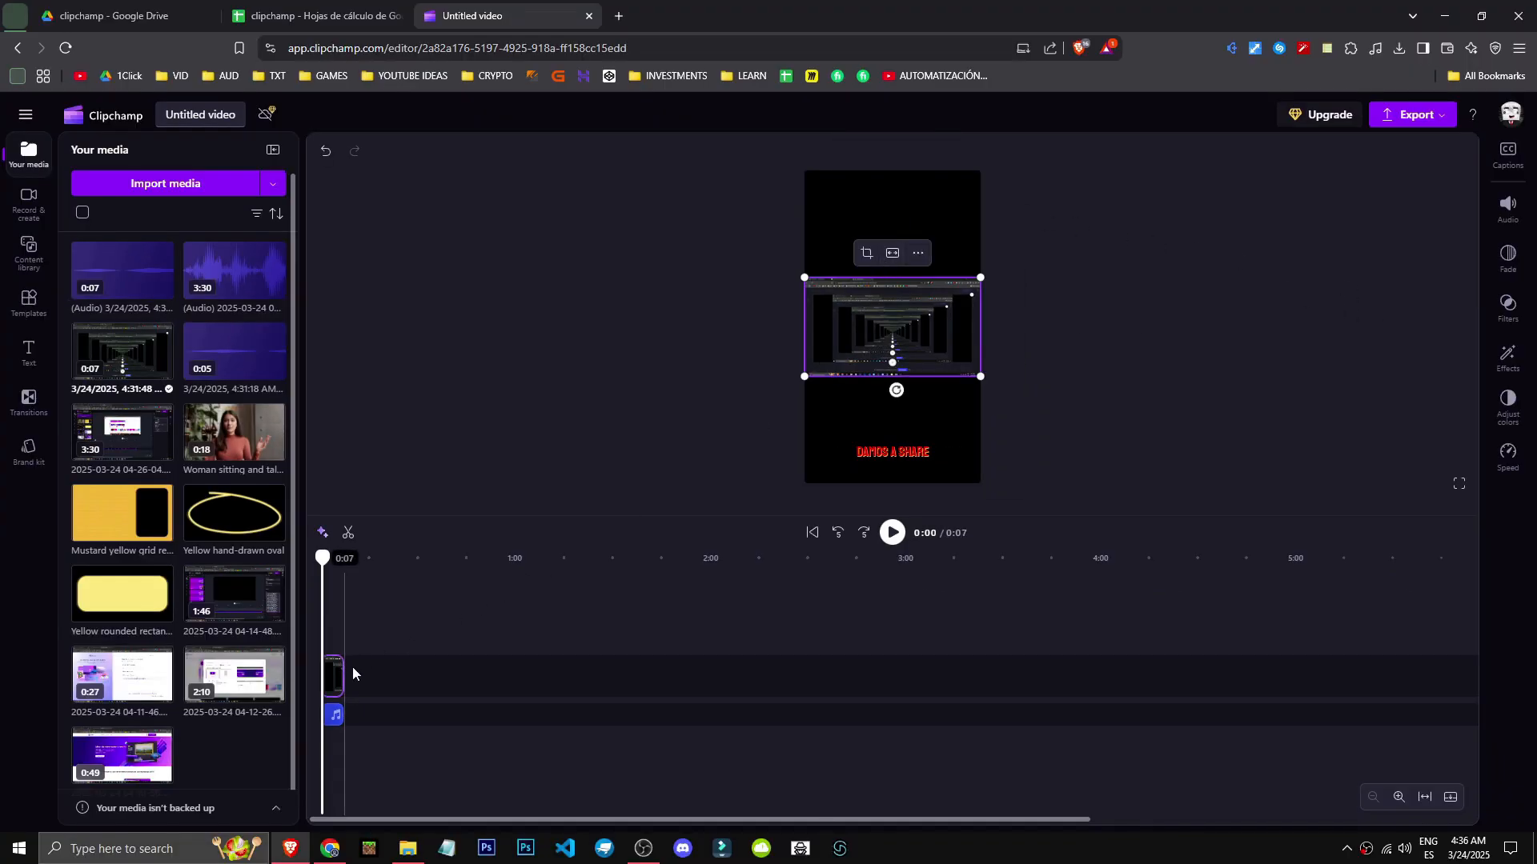
{"action": "left_click", "coordinate": [440, 674]}
{"action": "left_click_drag", "start_coordinate": [418, 612], "coordinate": [320, 675]}
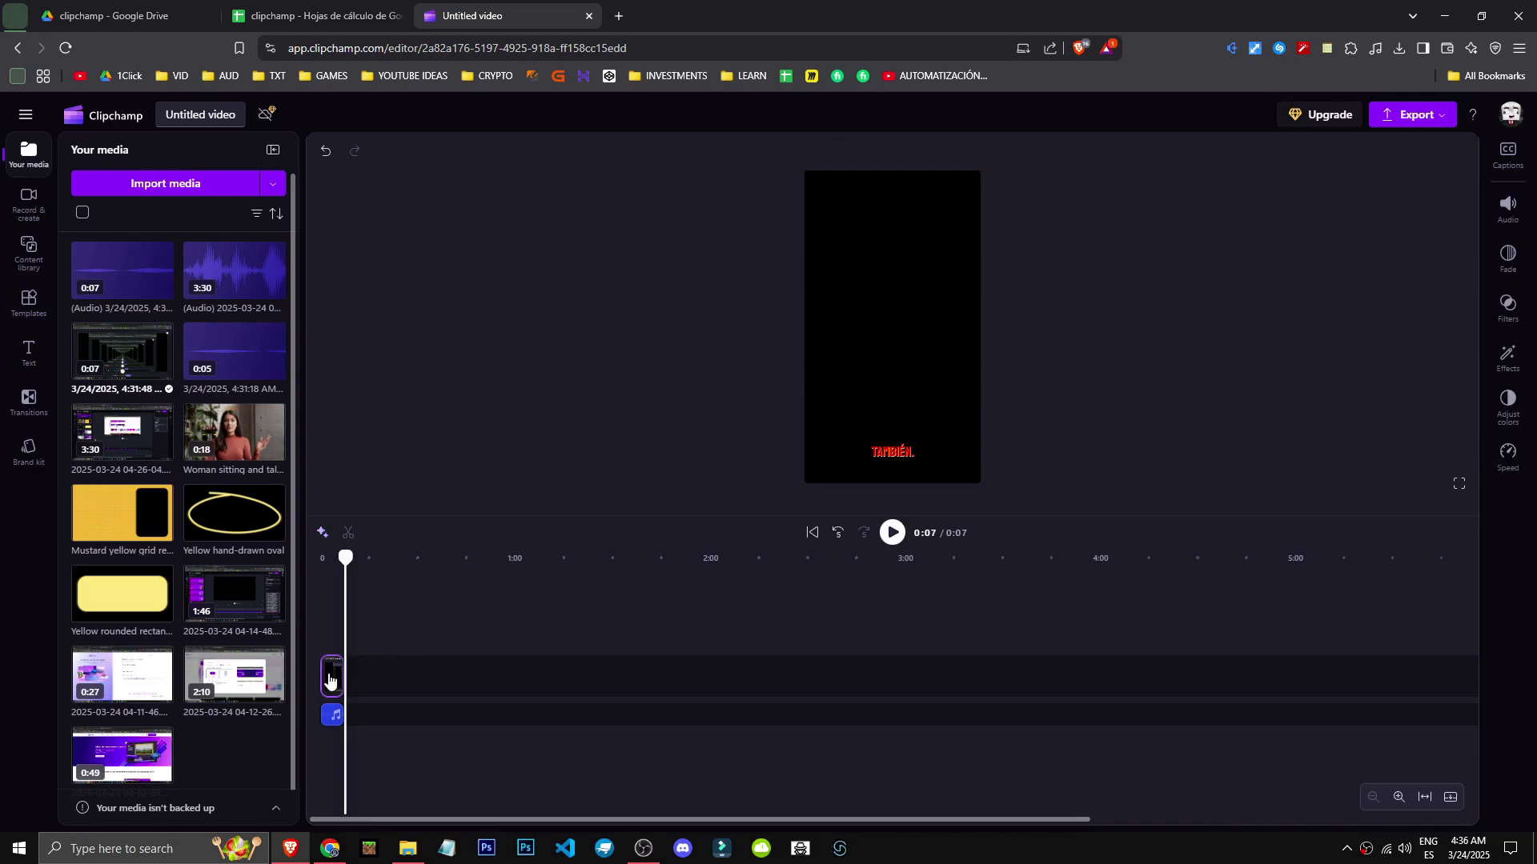
{"action": "left_click_drag", "start_coordinate": [339, 552], "coordinate": [331, 562]}
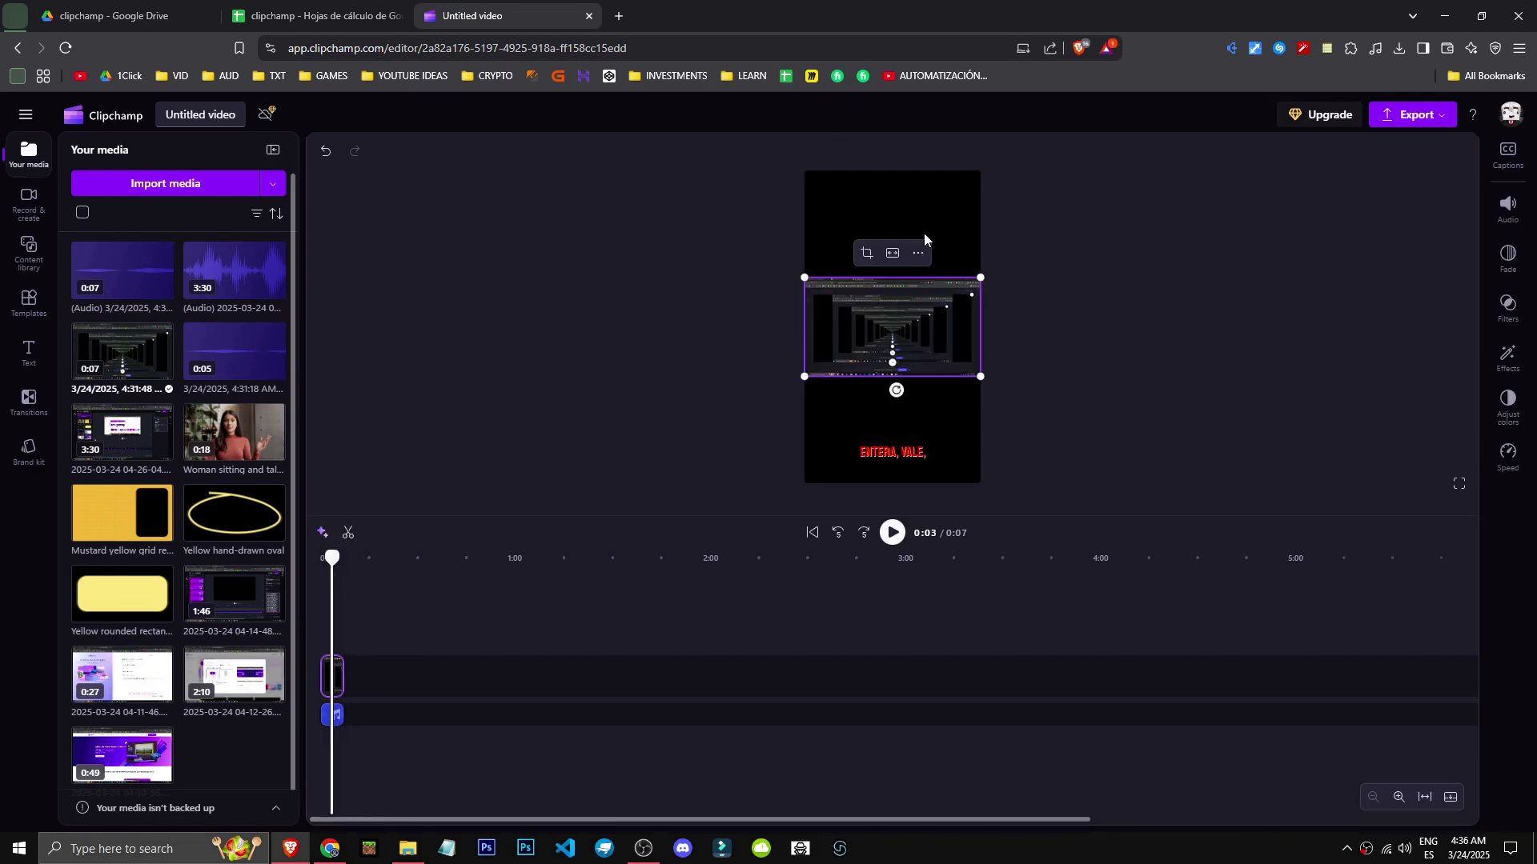
Step: Make the screen recording fill the vertical frame, and try it as a picture in picture at the top left
{"action": "left_click", "coordinate": [900, 254]}
{"action": "left_click", "coordinate": [918, 152]}
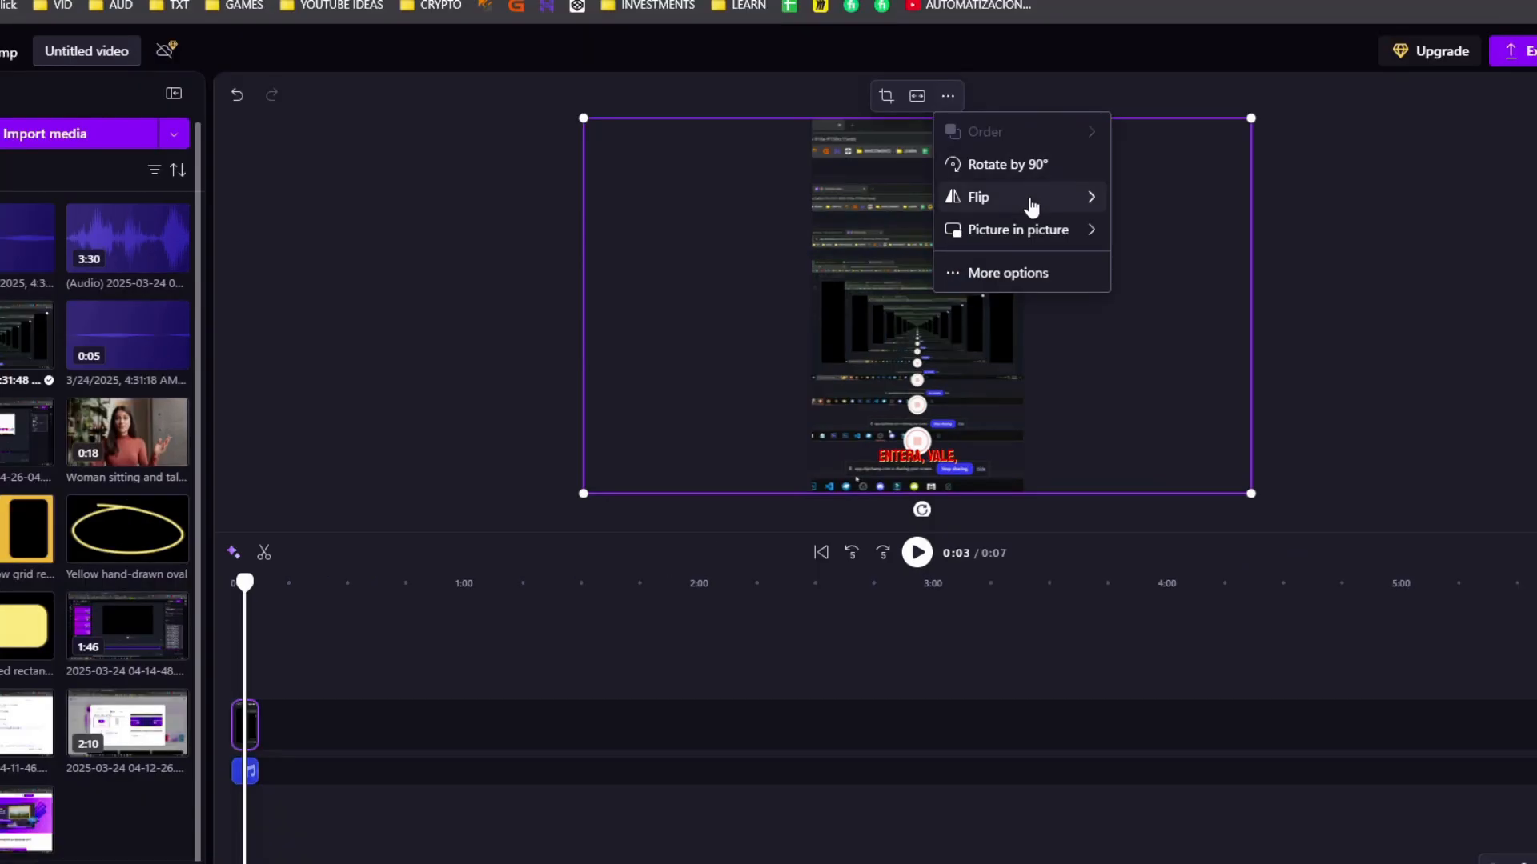
{"action": "mouse_move", "coordinate": [986, 244]}
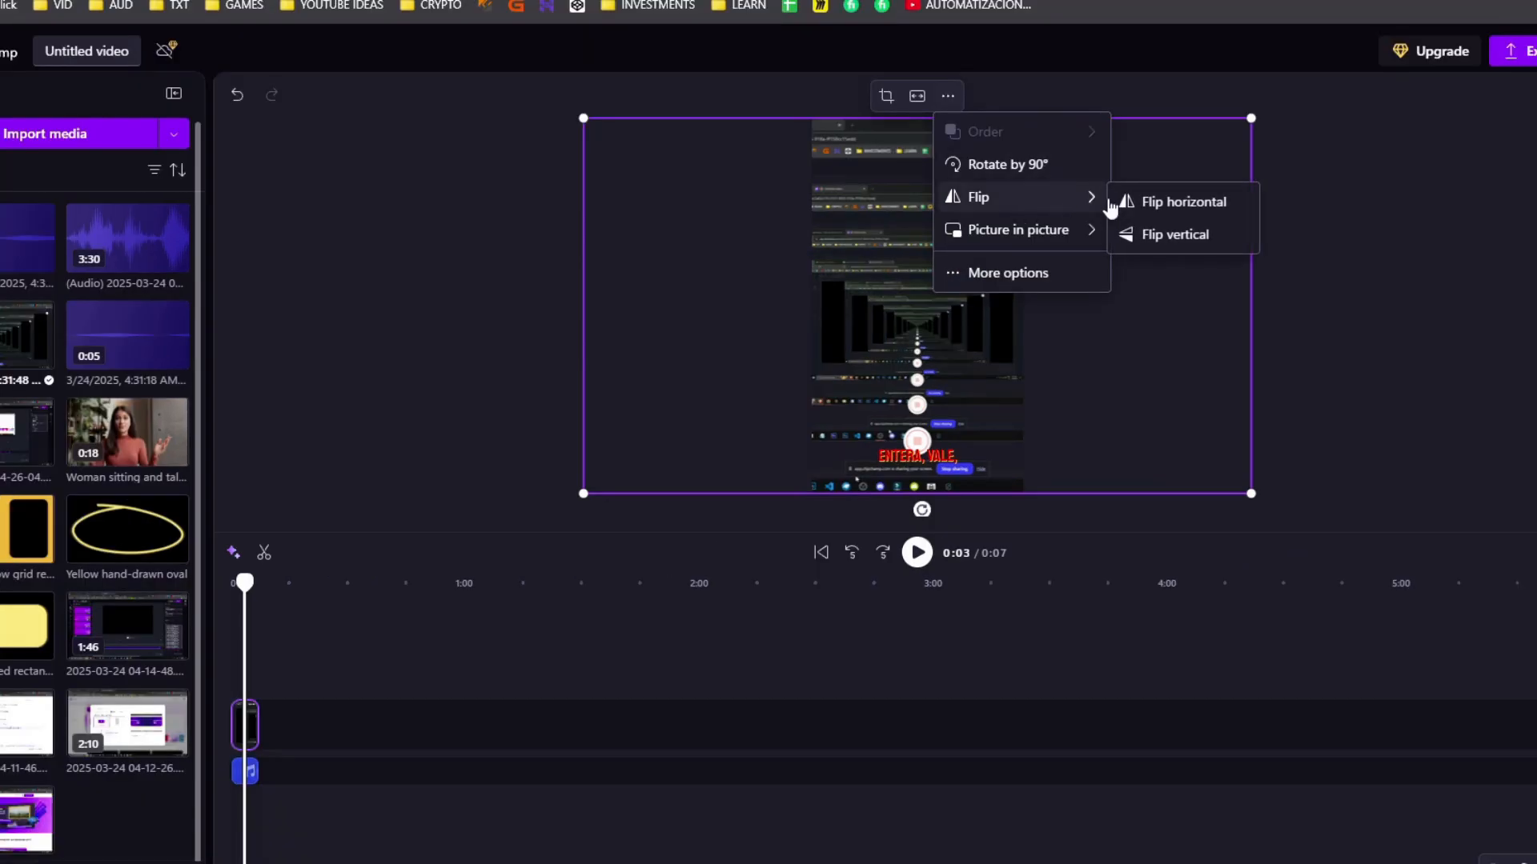
{"action": "mouse_move", "coordinate": [1059, 235]}
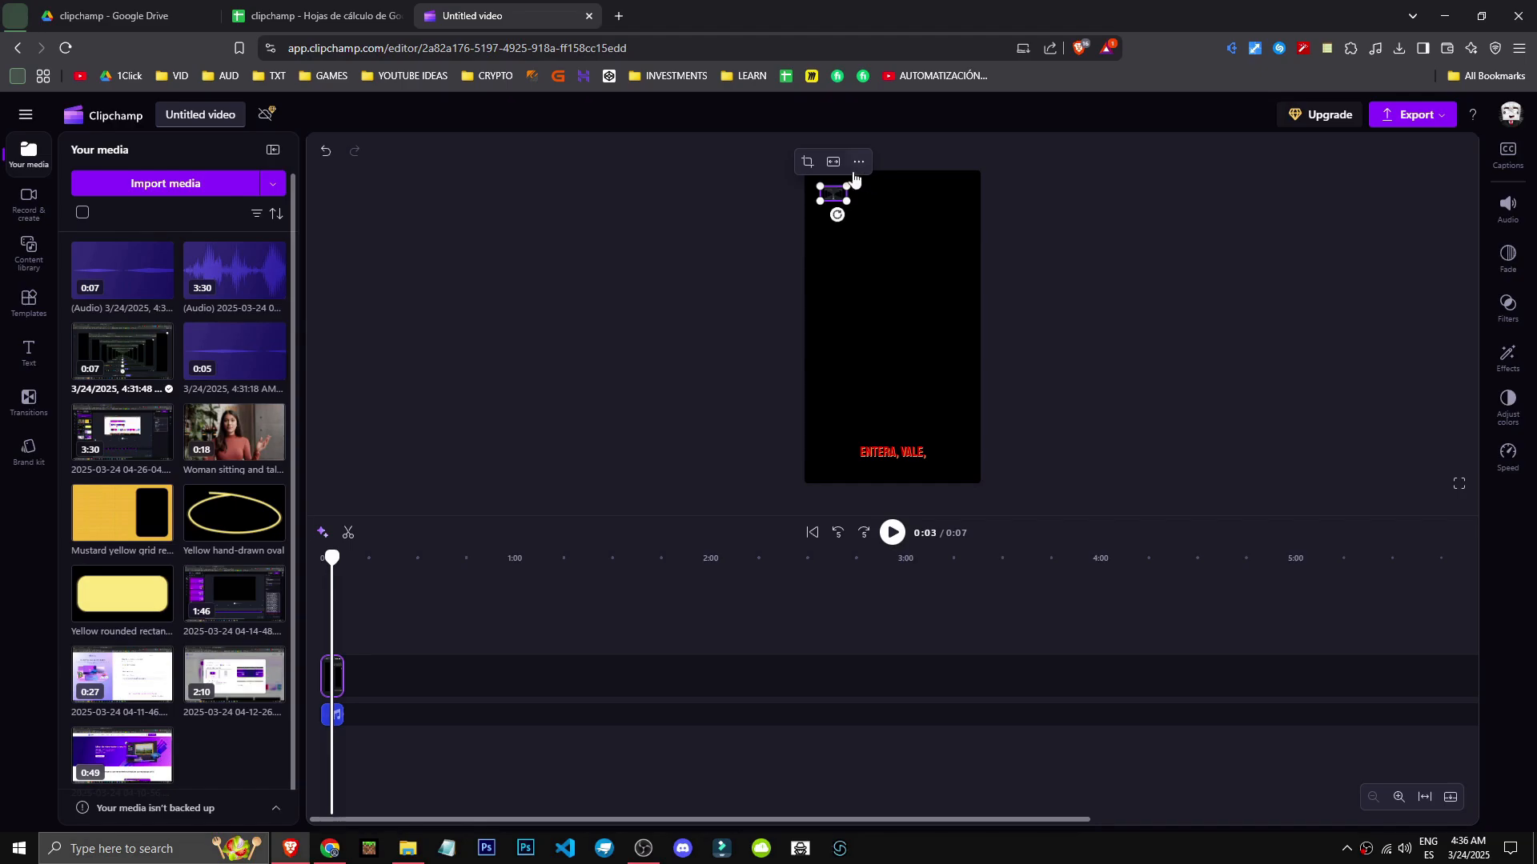
{"action": "left_click", "coordinate": [834, 164]}
{"action": "left_click", "coordinate": [834, 164]}
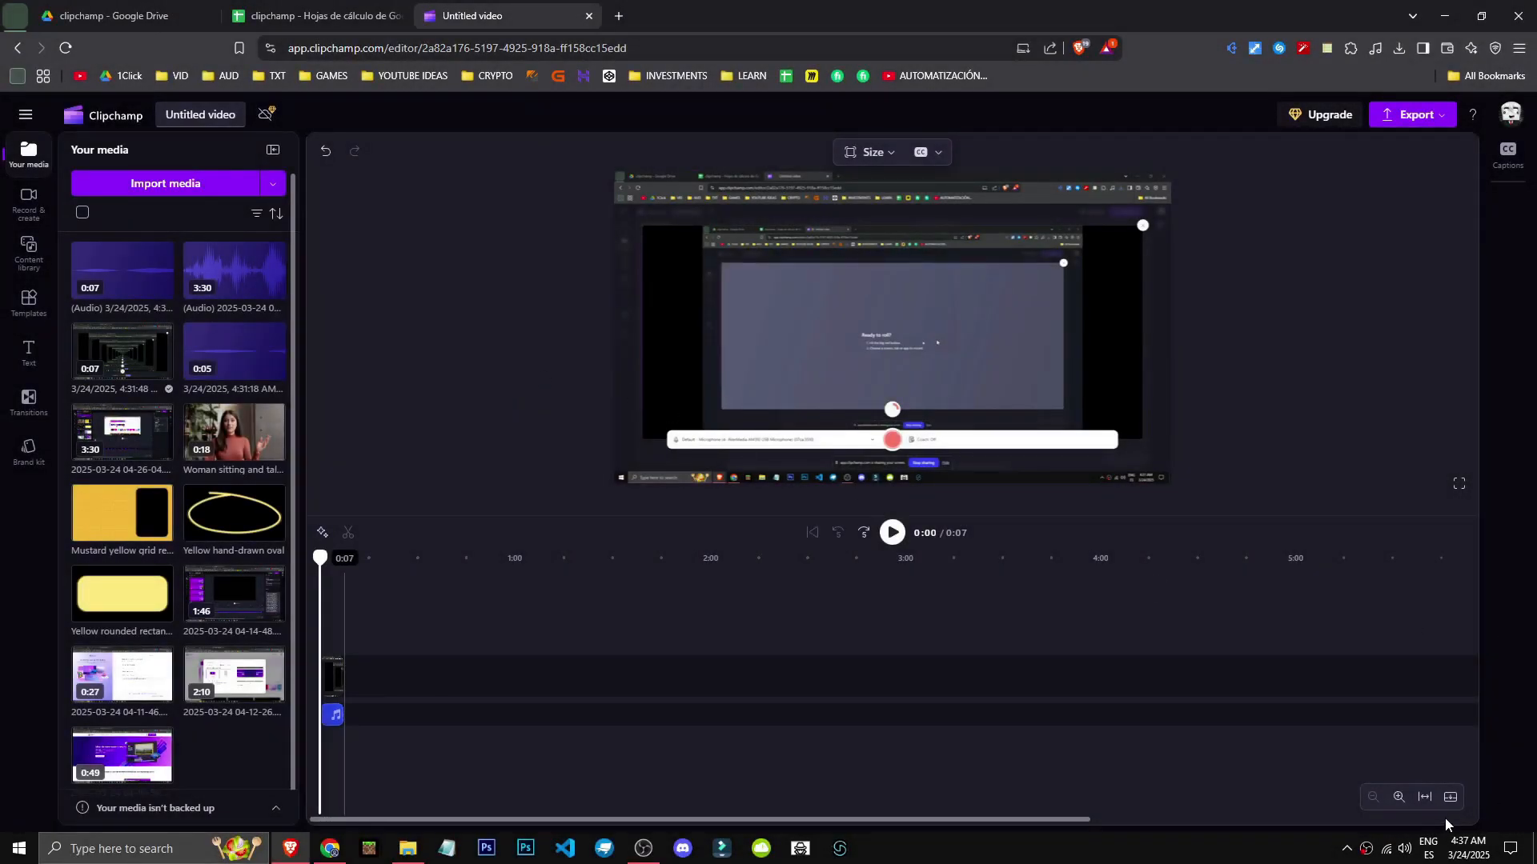
Step: Try enlarging the screen recording well beyond the 16:9 frame, and undo the resize
{"action": "left_click", "coordinate": [1399, 797]}
{"action": "left_click", "coordinate": [1399, 797]}
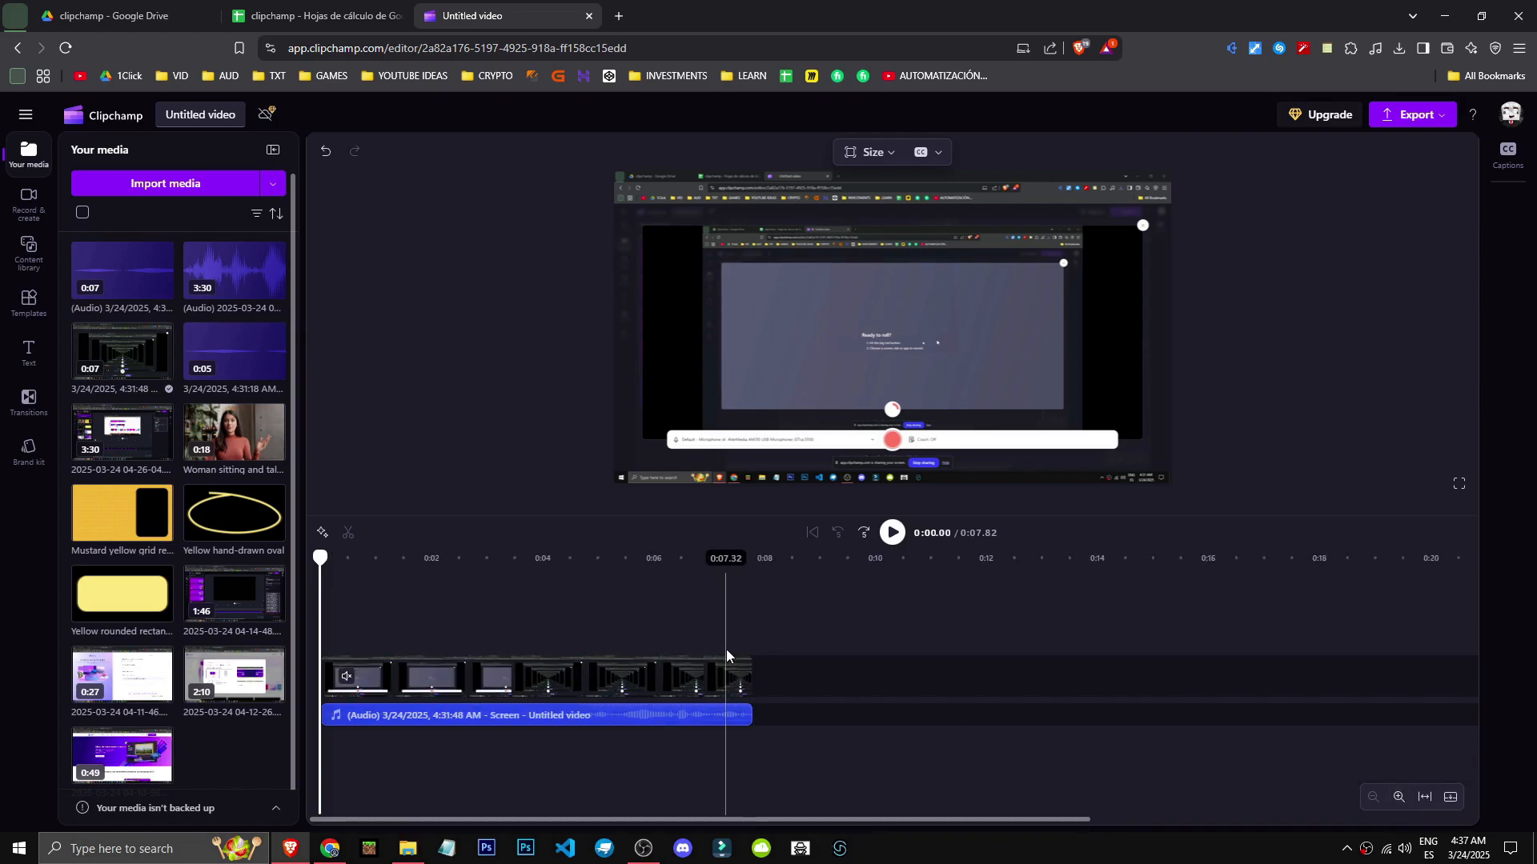
{"action": "left_click_drag", "start_coordinate": [622, 675], "coordinate": [757, 678]}
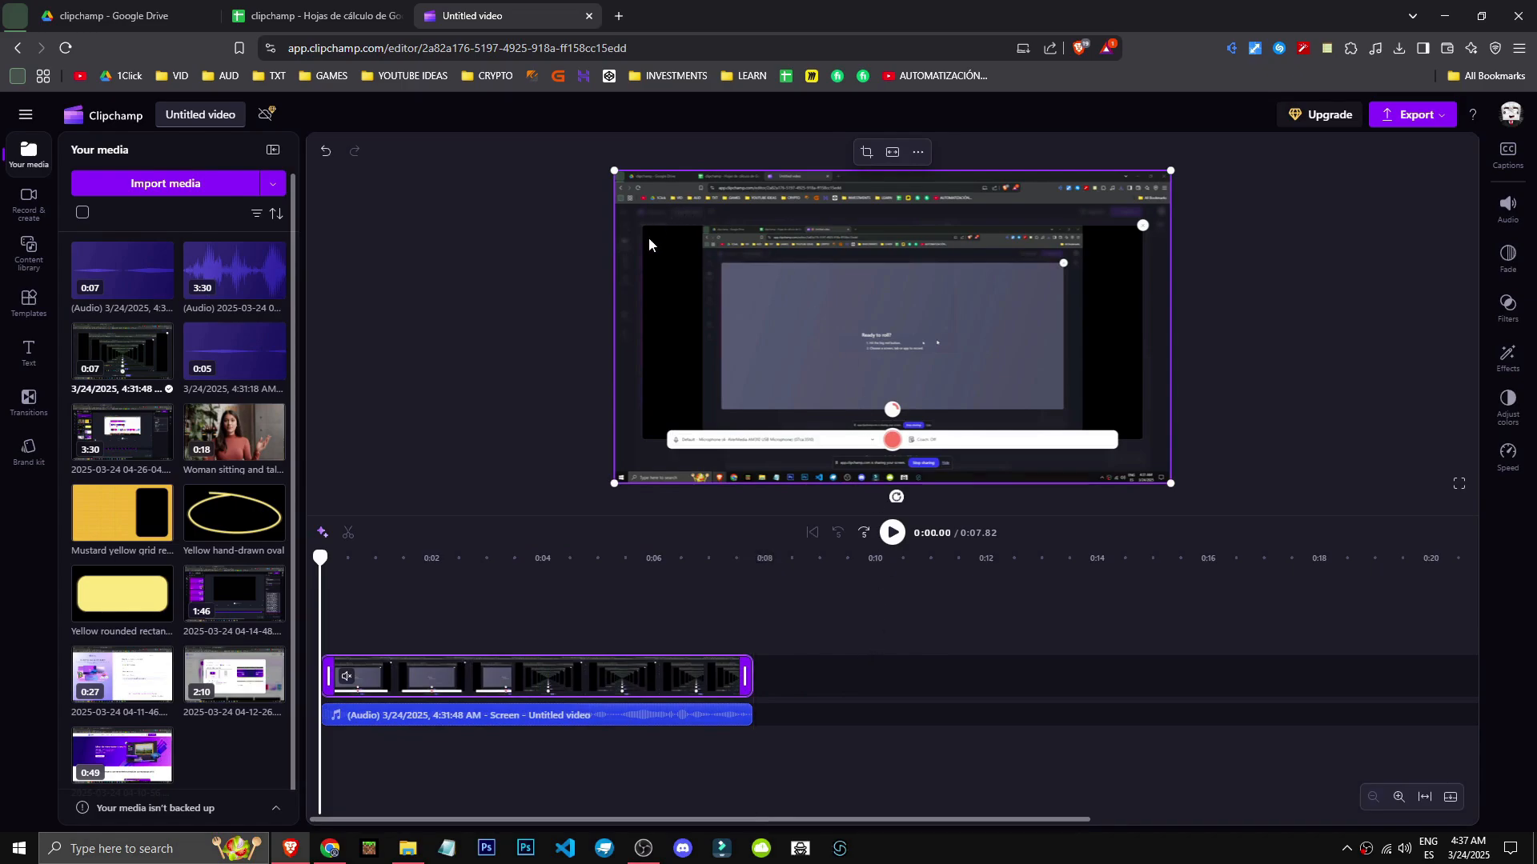
{"action": "left_click_drag", "start_coordinate": [614, 171], "coordinate": [240, 8]}
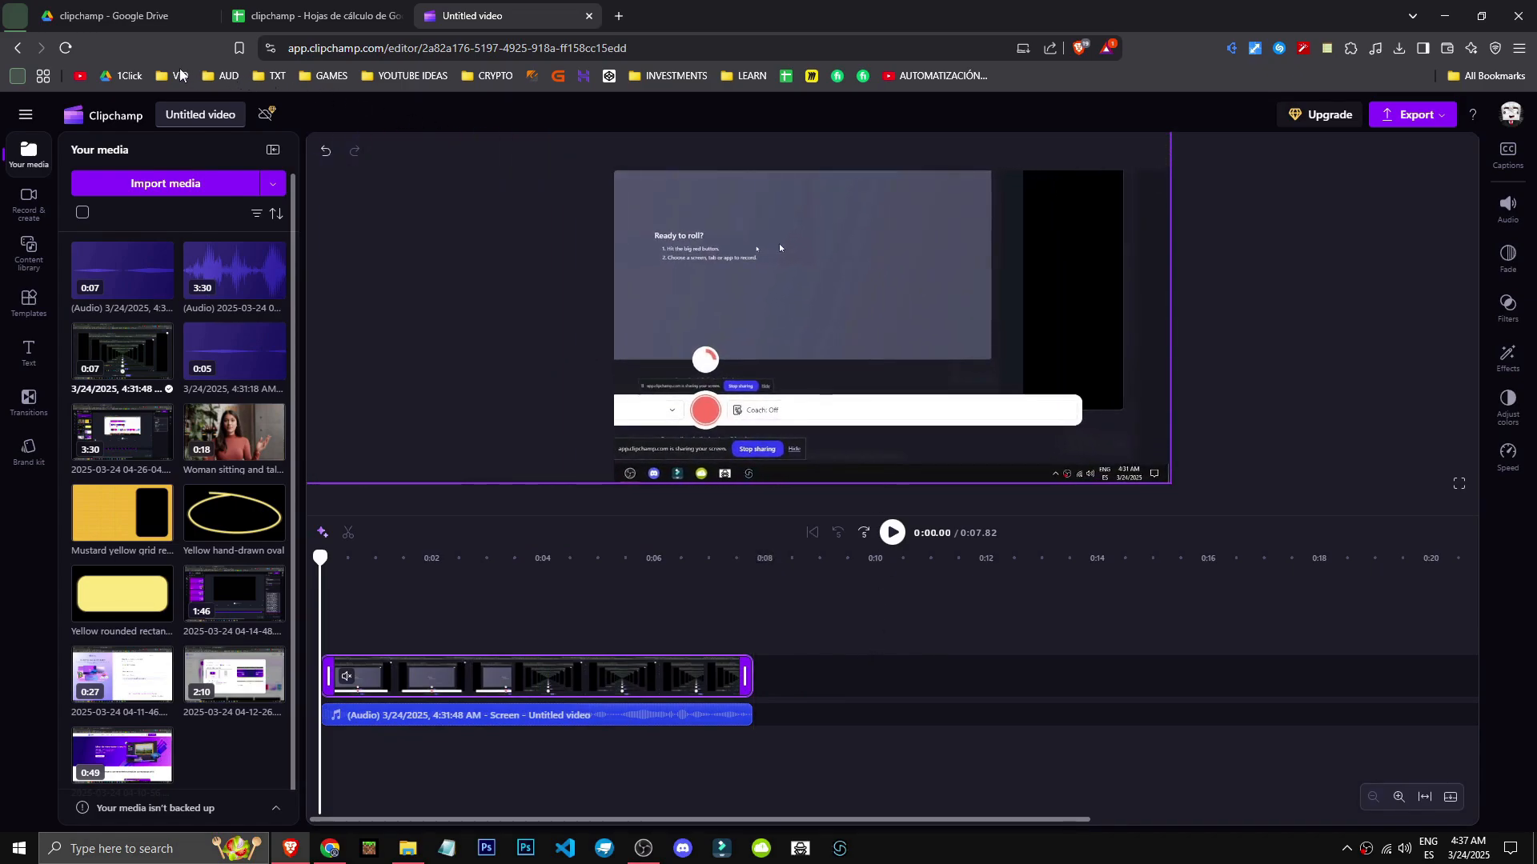
{"action": "left_click", "coordinate": [1178, 491]}
{"action": "left_click", "coordinate": [1030, 408]}
{"action": "key", "text": "ctrl+z"}
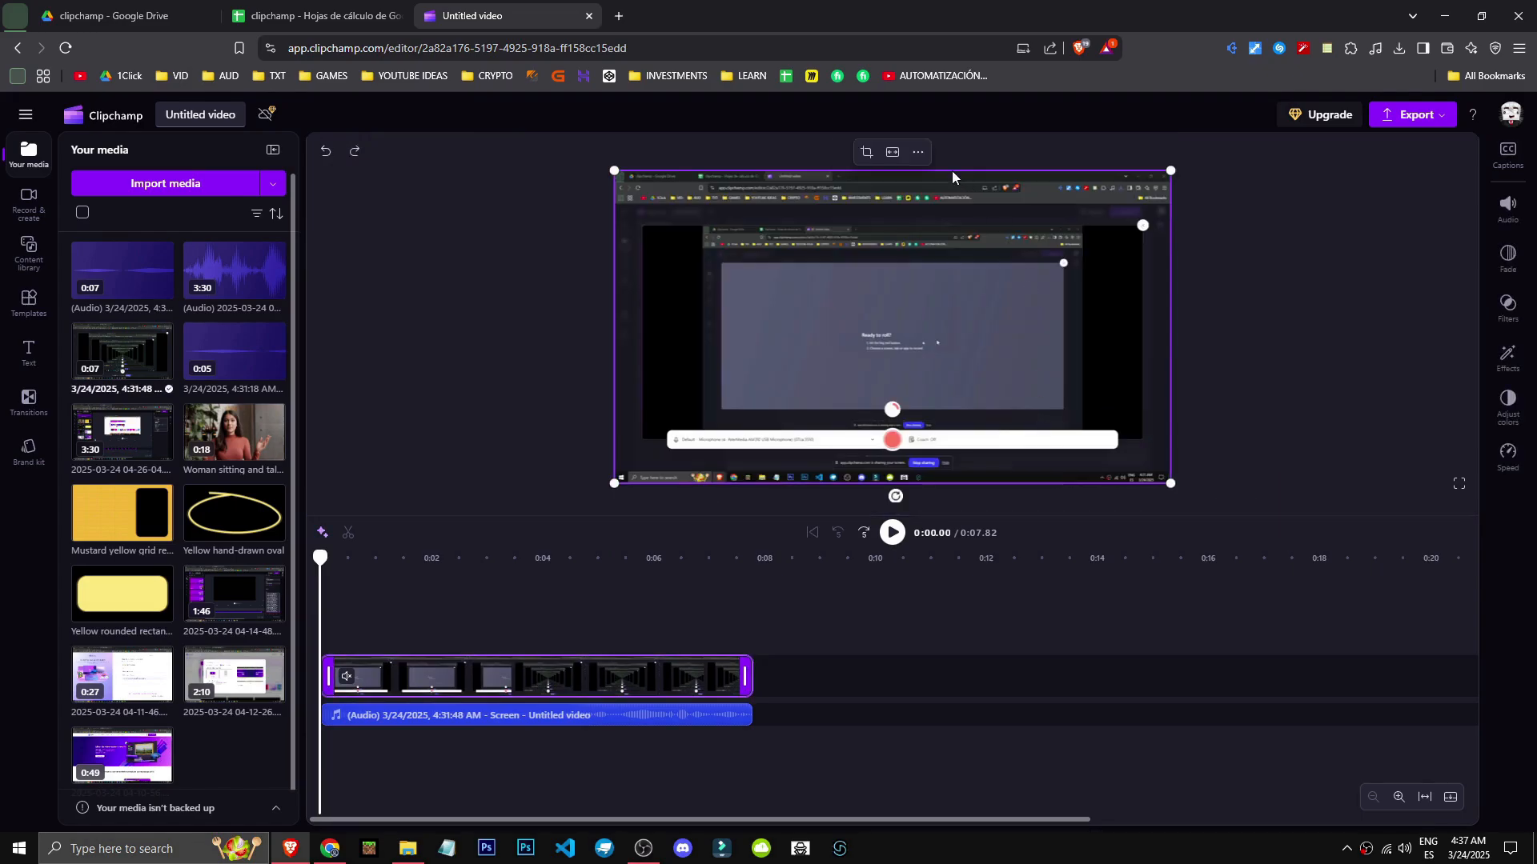
Step: Crop the screen recording to the grey "Ready to roll?" area and place the cropped clip near the frame's centre
{"action": "left_click", "coordinate": [586, 302]}
{"action": "left_click", "coordinate": [585, 681]}
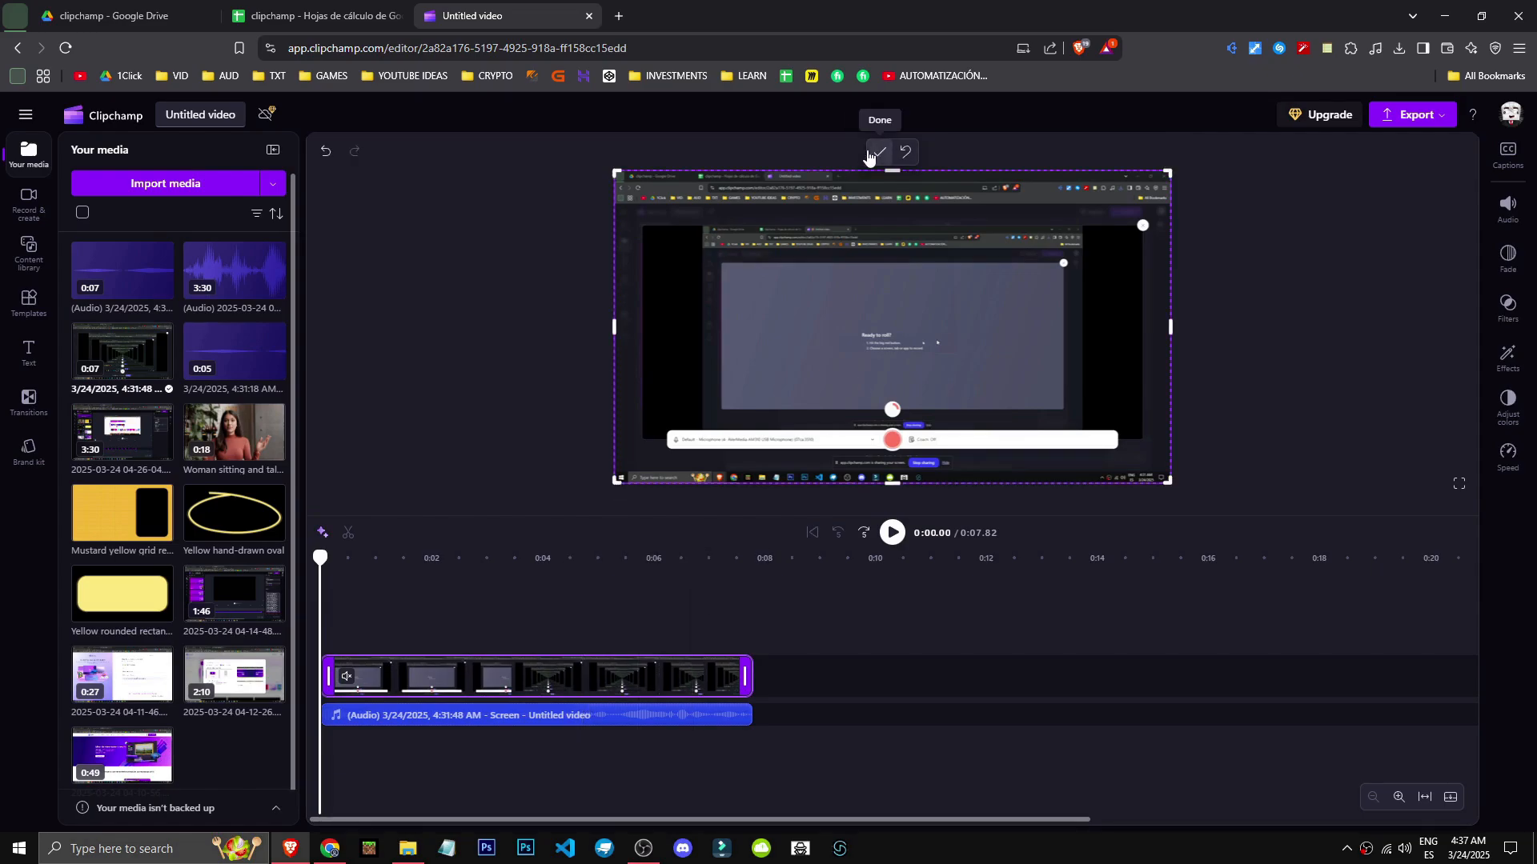
{"action": "left_click", "coordinate": [867, 154]}
{"action": "left_click_drag", "start_coordinate": [614, 171], "coordinate": [883, 336]}
{"action": "left_click_drag", "start_coordinate": [976, 394], "coordinate": [1131, 462]}
{"action": "left_click", "coordinate": [1014, 311]}
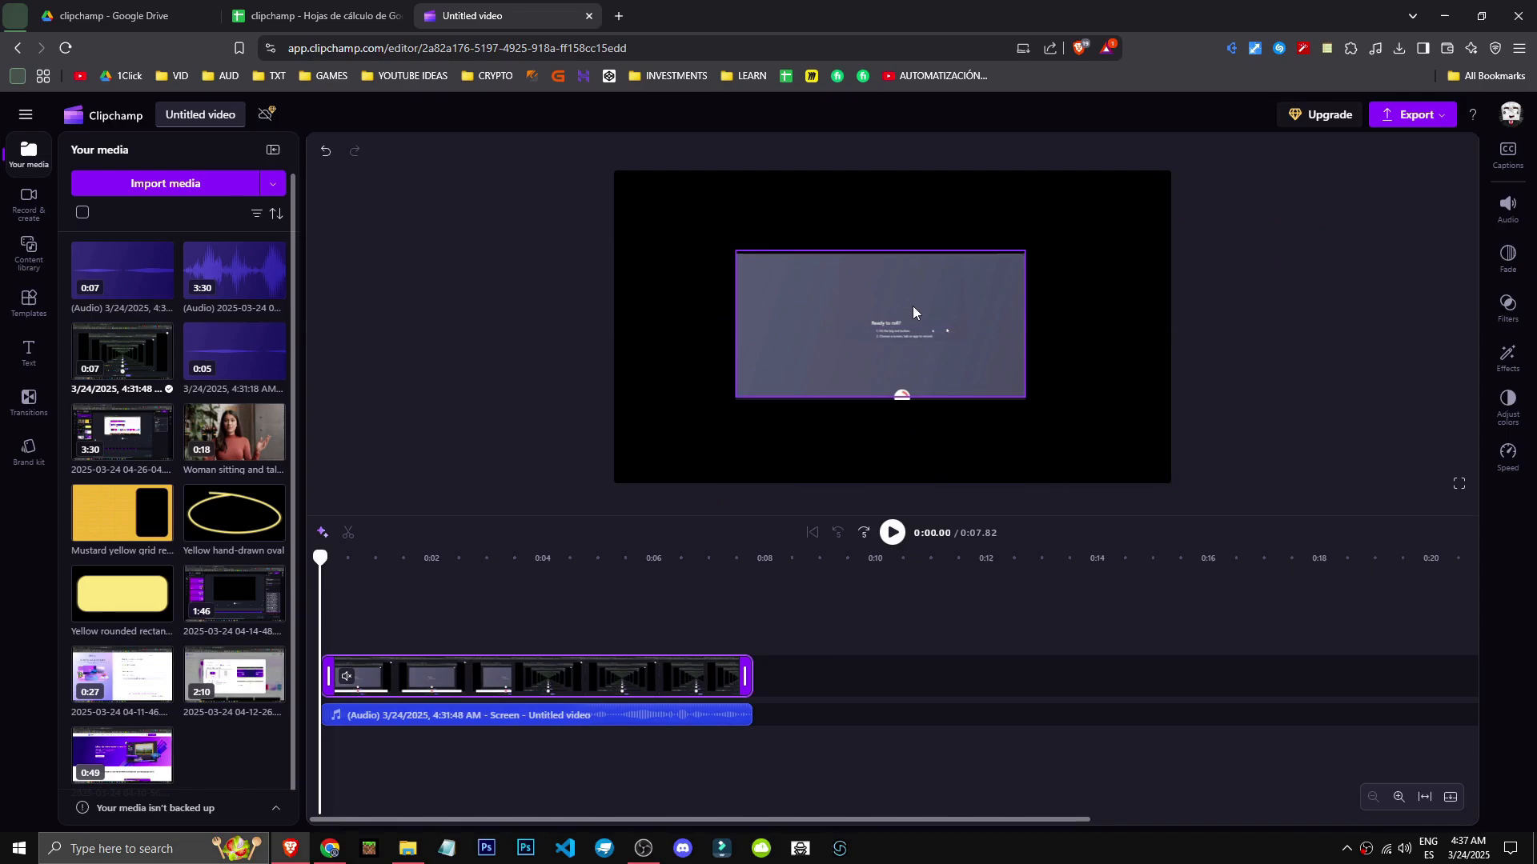
Step: Resize the cropped screen recording from its corner, fit it to the frame and make it fill the frame
{"action": "left_click", "coordinate": [1031, 397]}
{"action": "left_click", "coordinate": [1022, 396]}
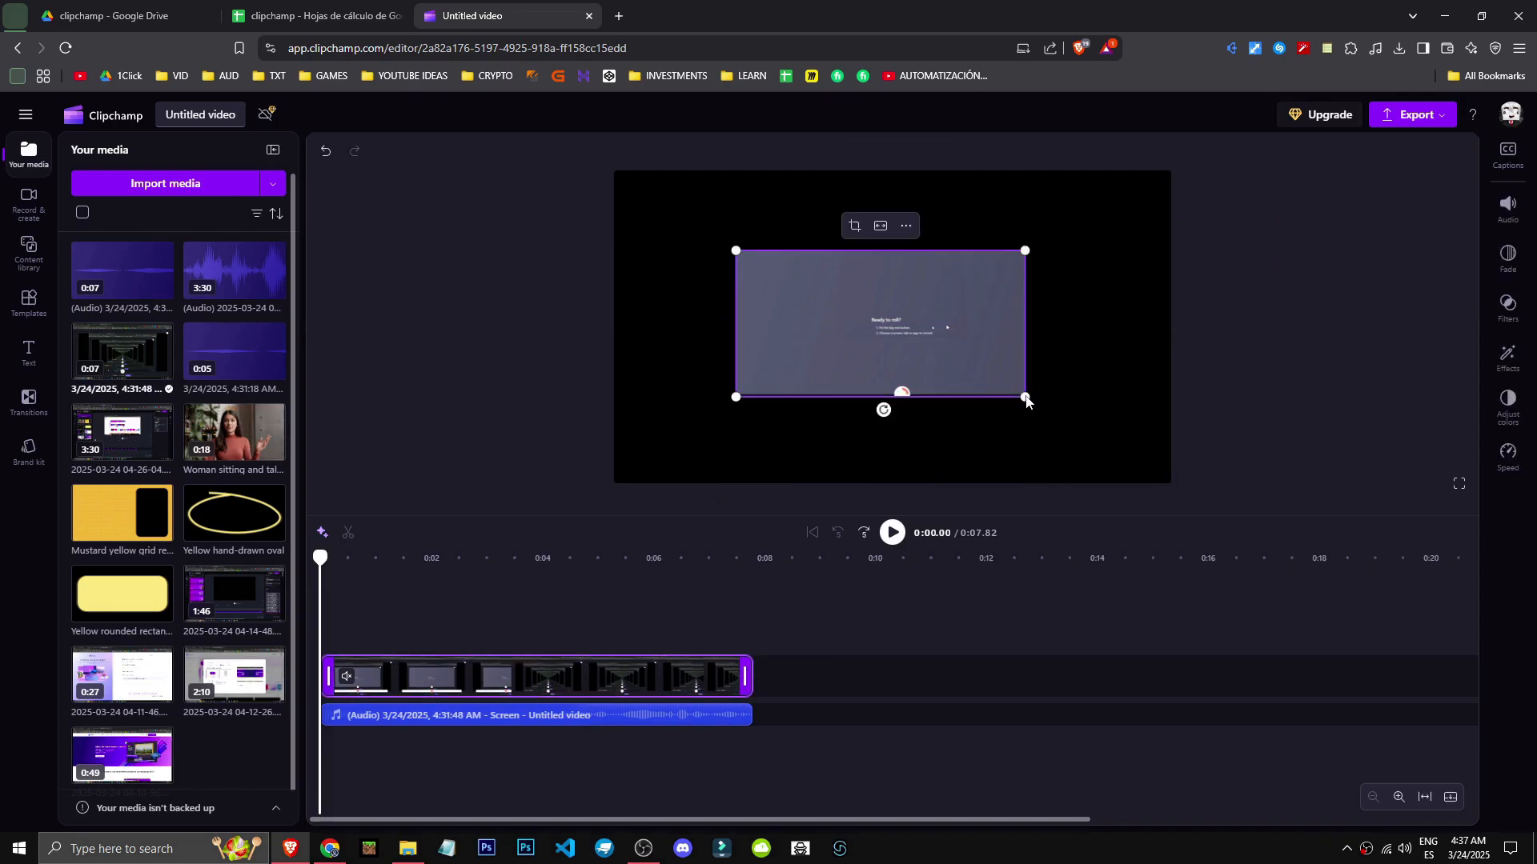
{"action": "mouse_move", "coordinate": [1026, 400]}
{"action": "left_mouse_down"}
{"action": "mouse_move", "coordinate": [1070, 415]}
{"action": "mouse_move", "coordinate": [970, 347]}
{"action": "mouse_move", "coordinate": [1008, 377]}
{"action": "left_mouse_up"}
{"action": "left_click", "coordinate": [862, 203]}
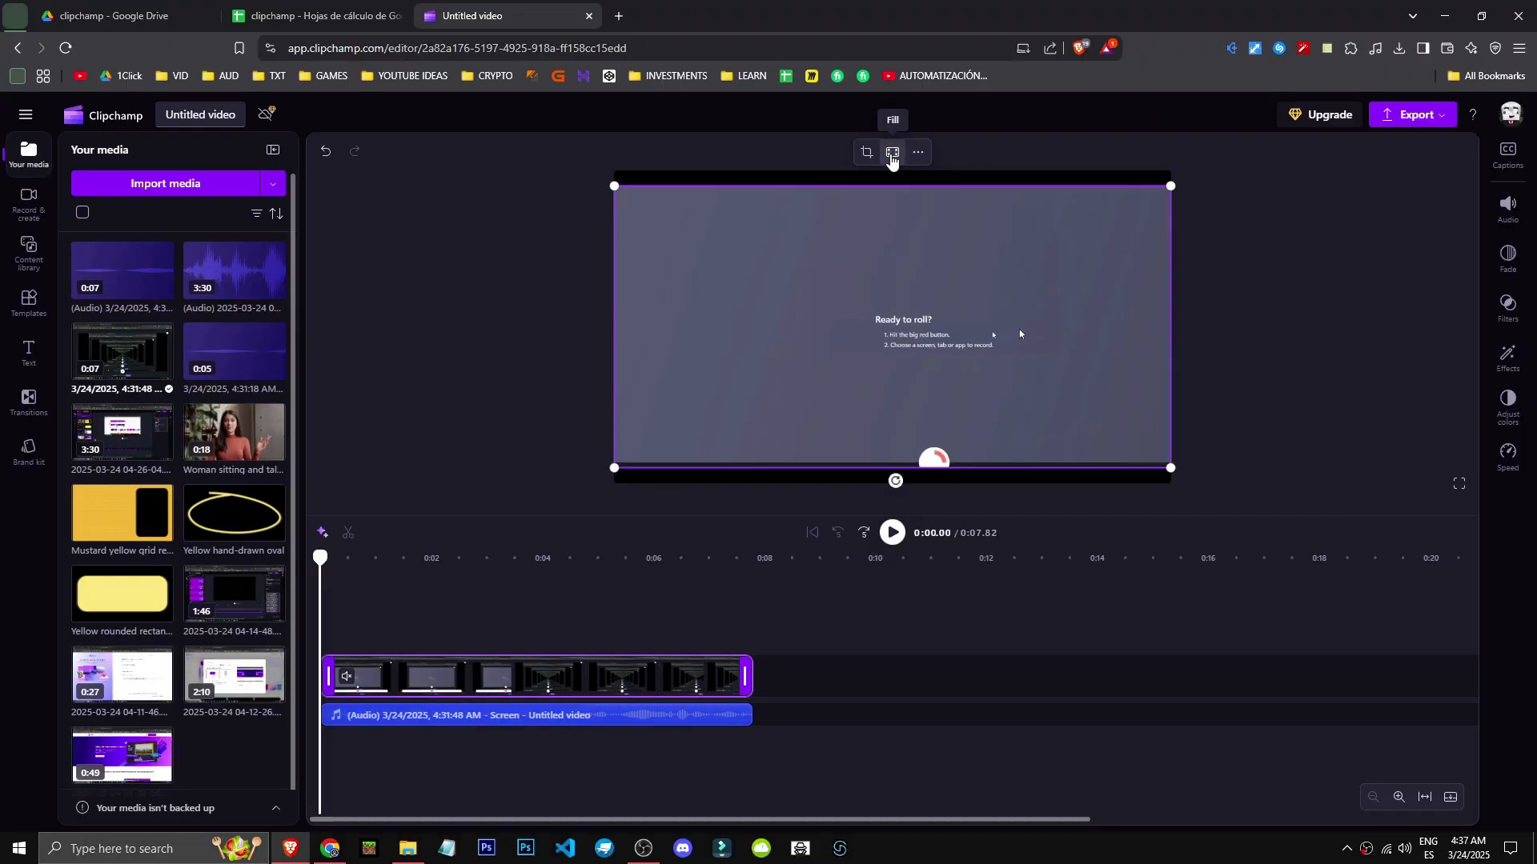
{"action": "left_click", "coordinate": [618, 190]}
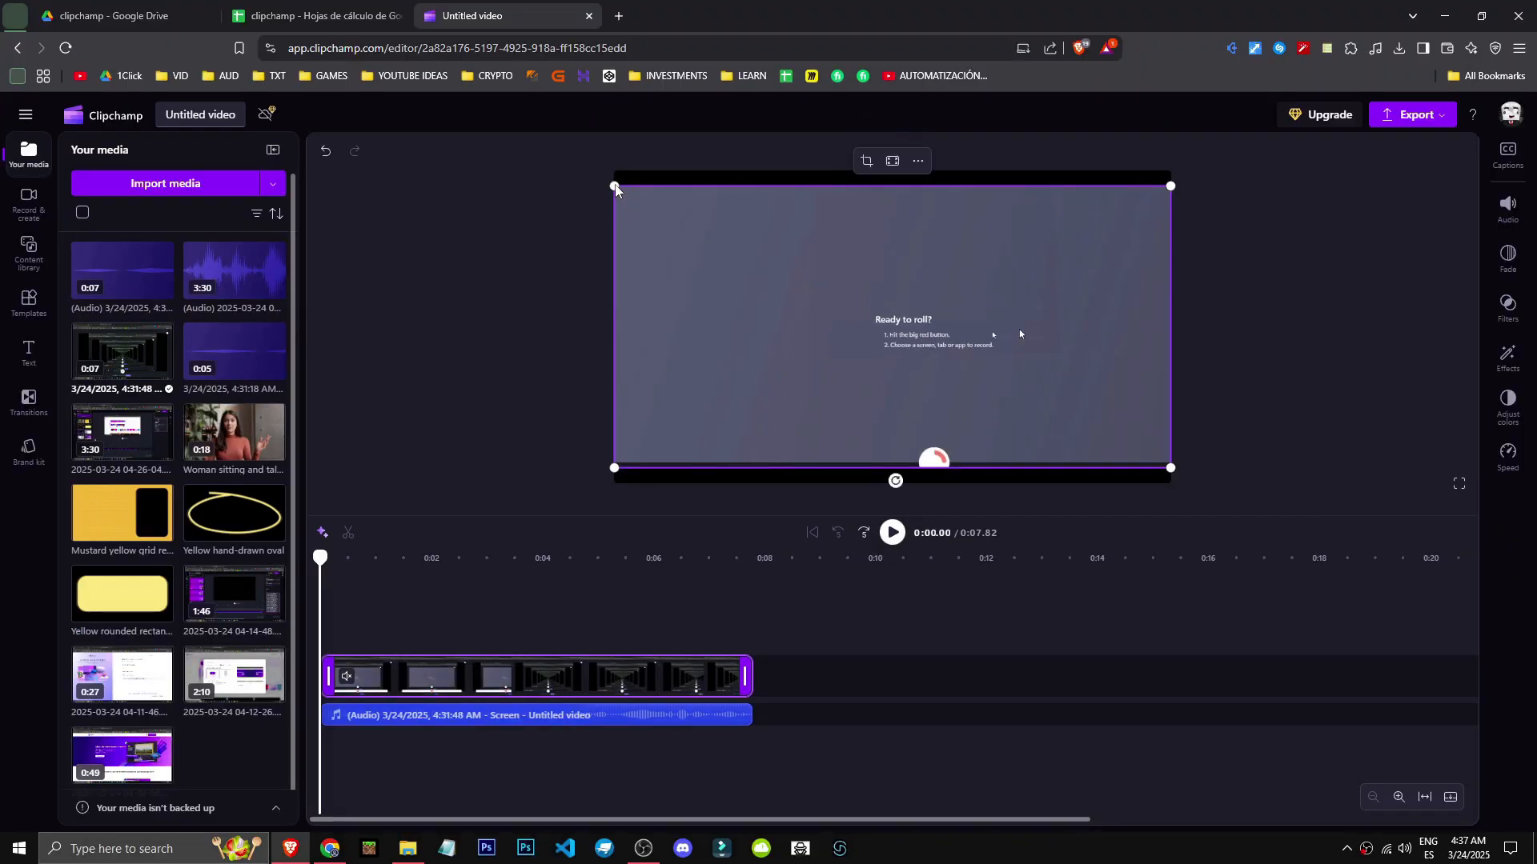
{"action": "left_click", "coordinate": [616, 187]}
{"action": "left_click", "coordinate": [619, 191]}
{"action": "left_click", "coordinate": [892, 160]}
{"action": "left_click", "coordinate": [918, 160]}
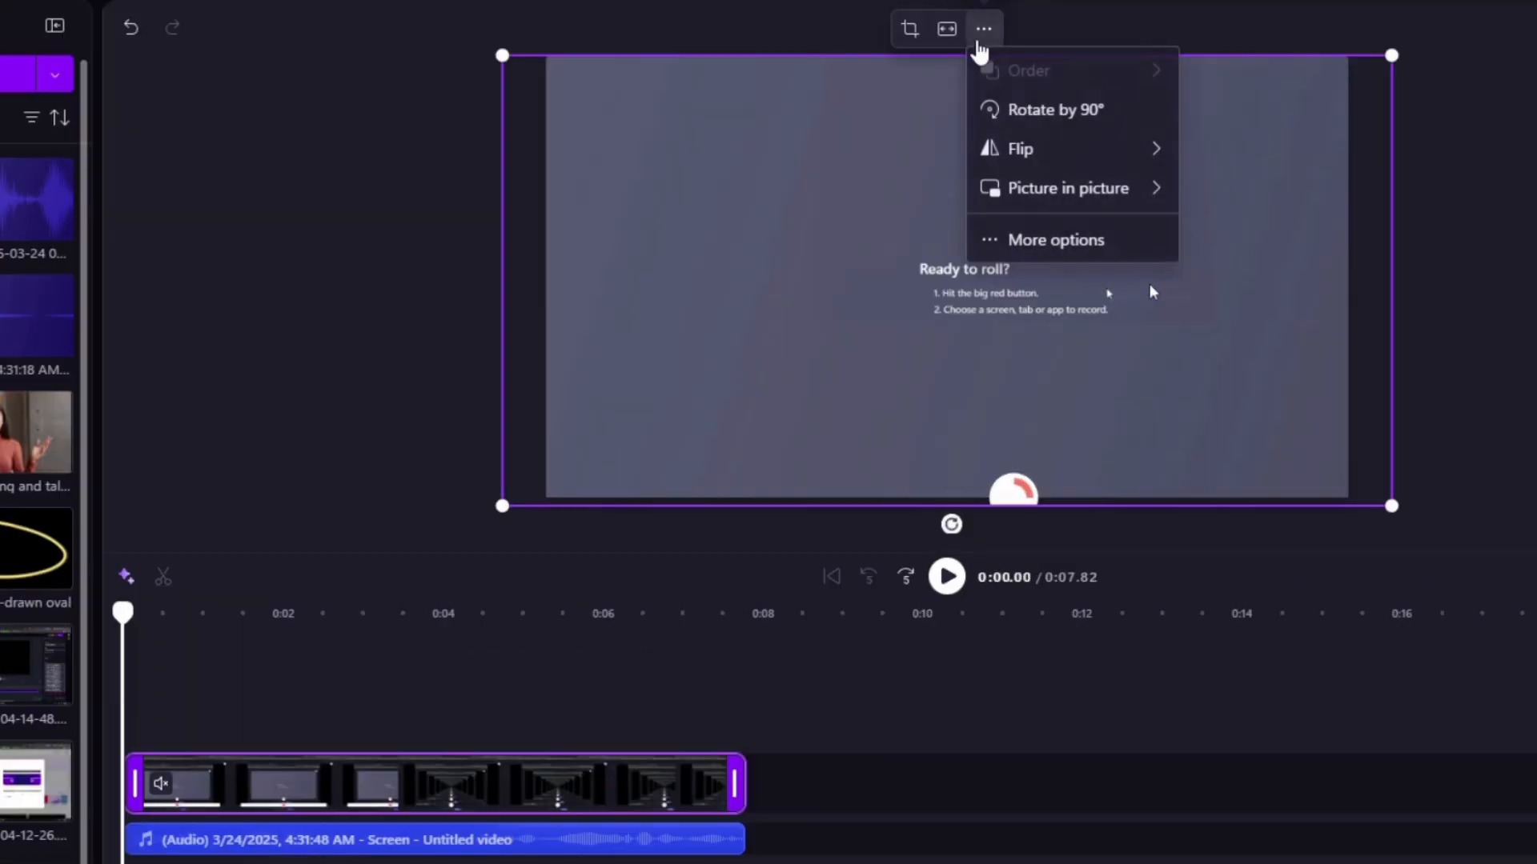
{"action": "left_click", "coordinate": [885, 320]}
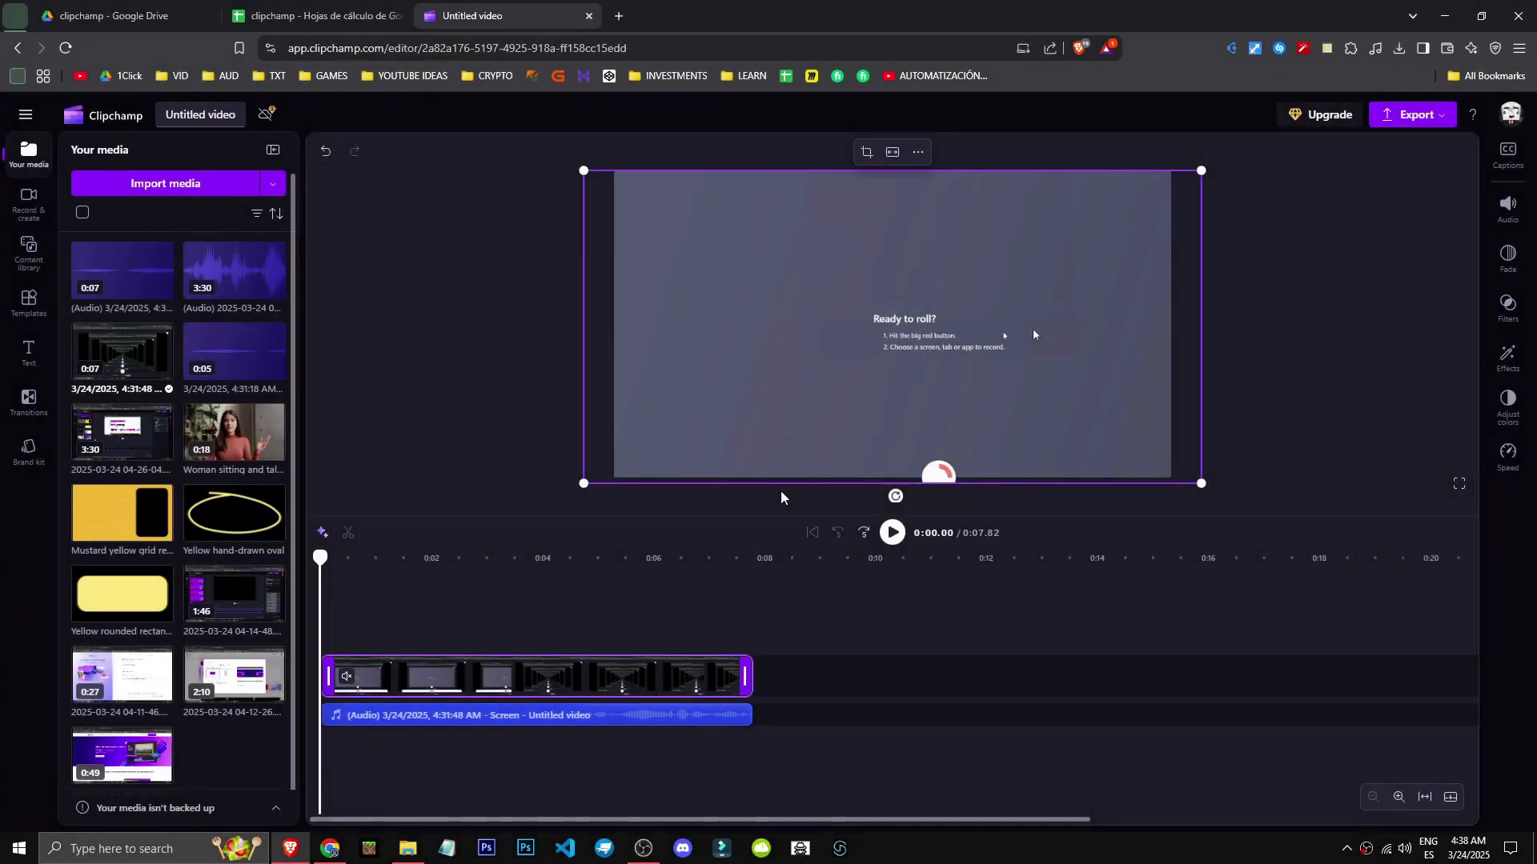
Step: Delete the detached audio and the short screen recording from the timeline
{"action": "left_click", "coordinate": [652, 716]}
{"action": "key", "text": "Delete"}
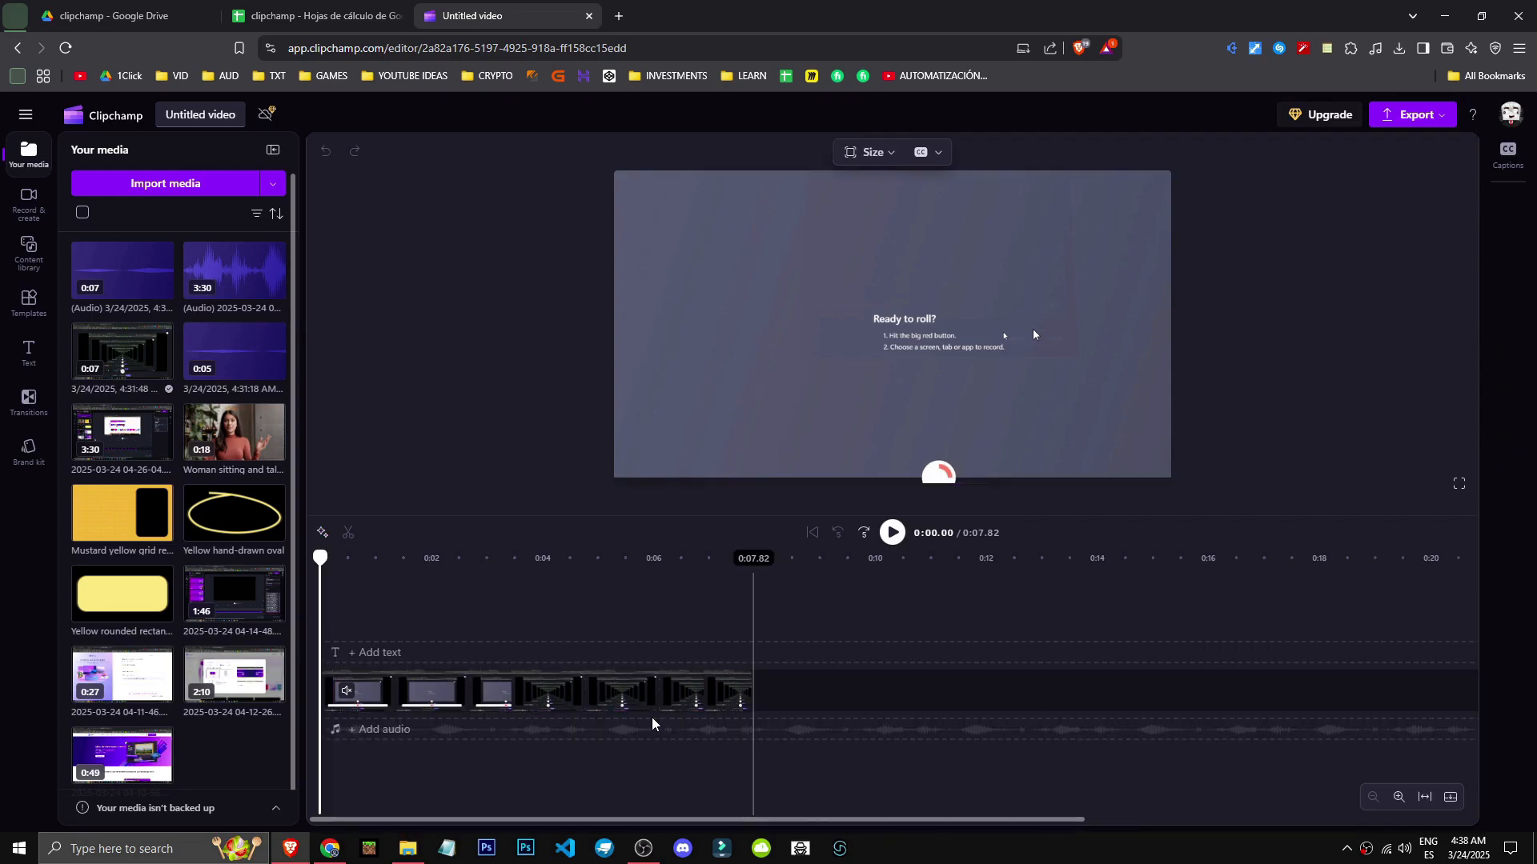
{"action": "left_click", "coordinate": [622, 680]}
{"action": "key", "text": "Delete"}
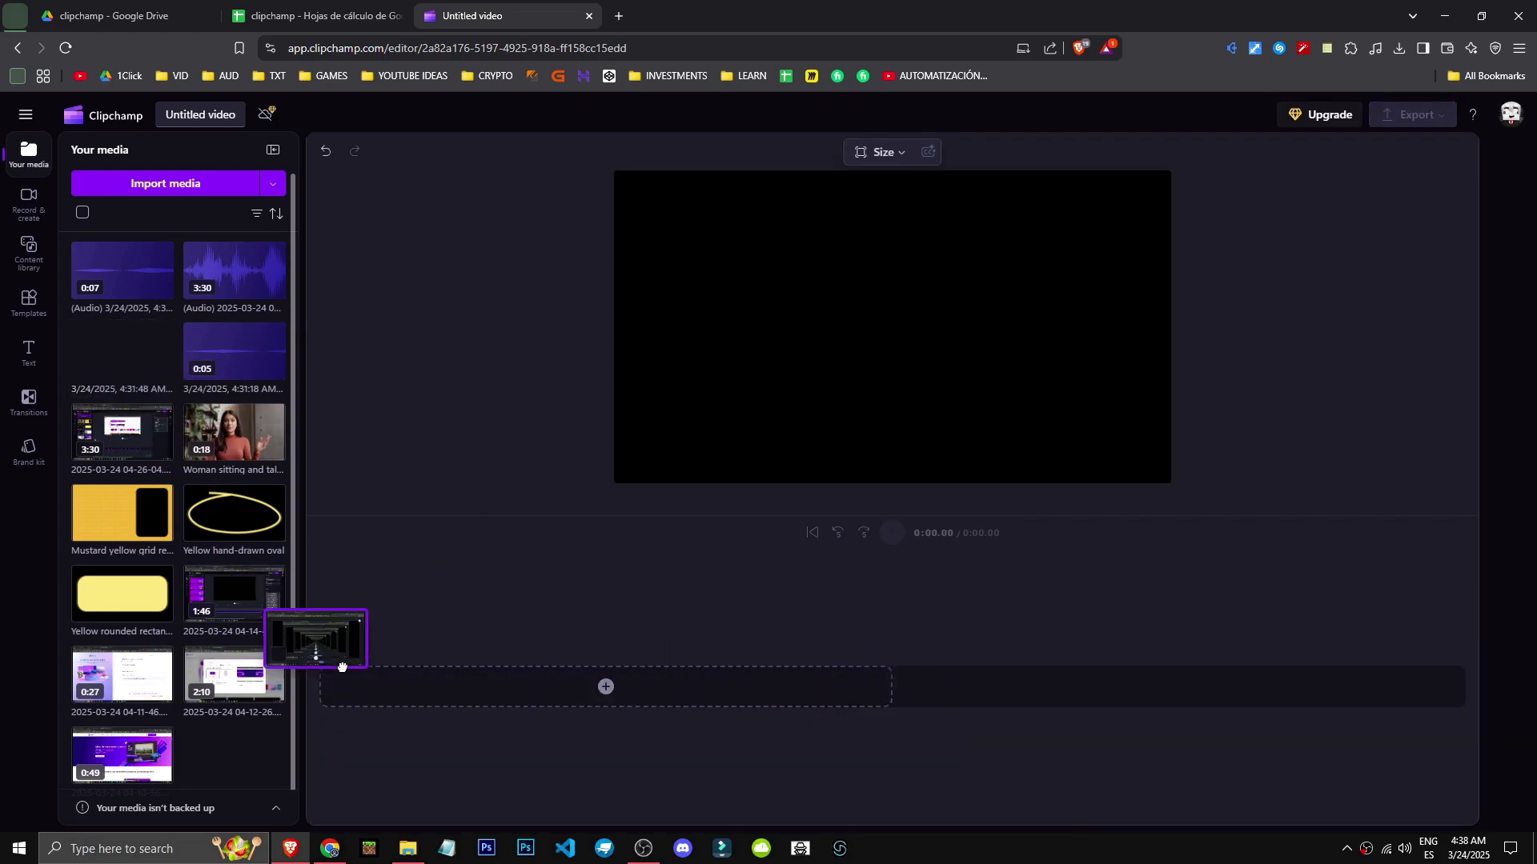
Step: Add the 3:30 screen recording to the timeline and layer the 0:18 clip of the sitting woman above its start
{"action": "left_click_drag", "start_coordinate": [124, 436], "coordinate": [420, 688]}
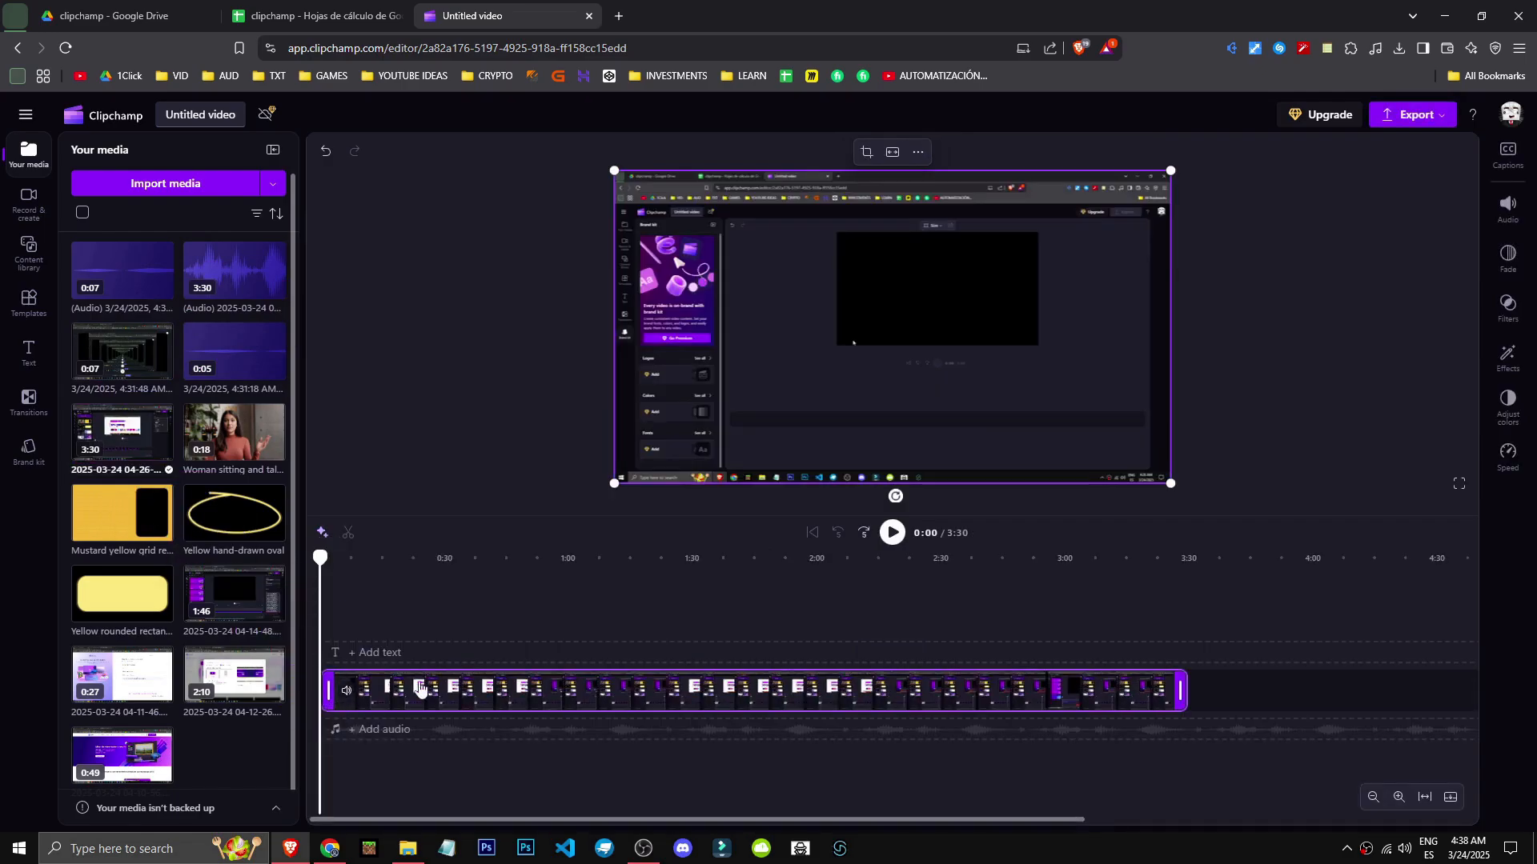
{"action": "left_click_drag", "start_coordinate": [234, 433], "coordinate": [361, 654]}
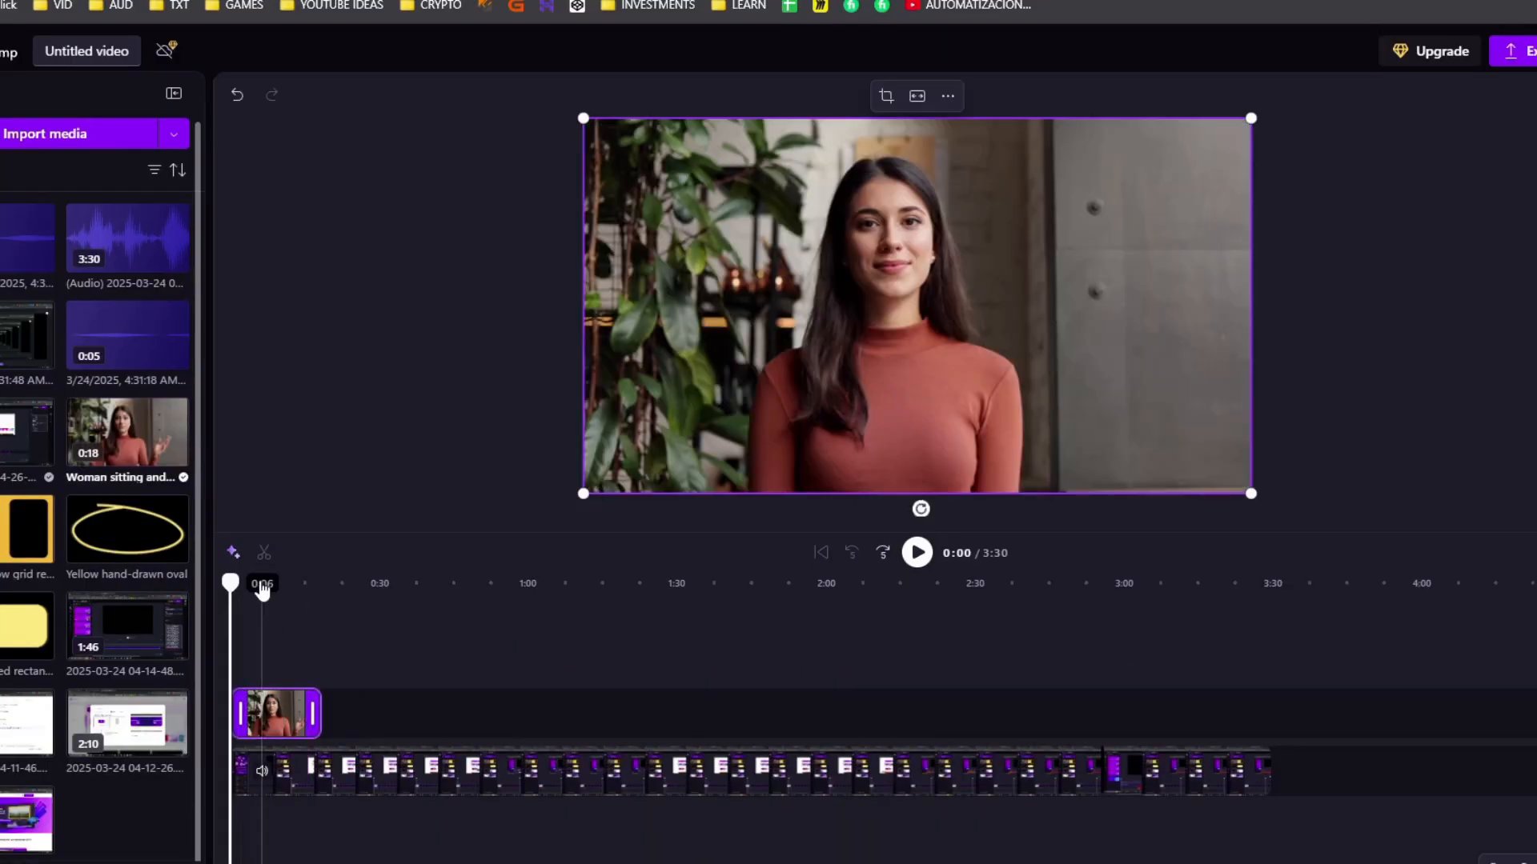
{"action": "left_click", "coordinate": [519, 718]}
{"action": "left_click", "coordinate": [284, 712]}
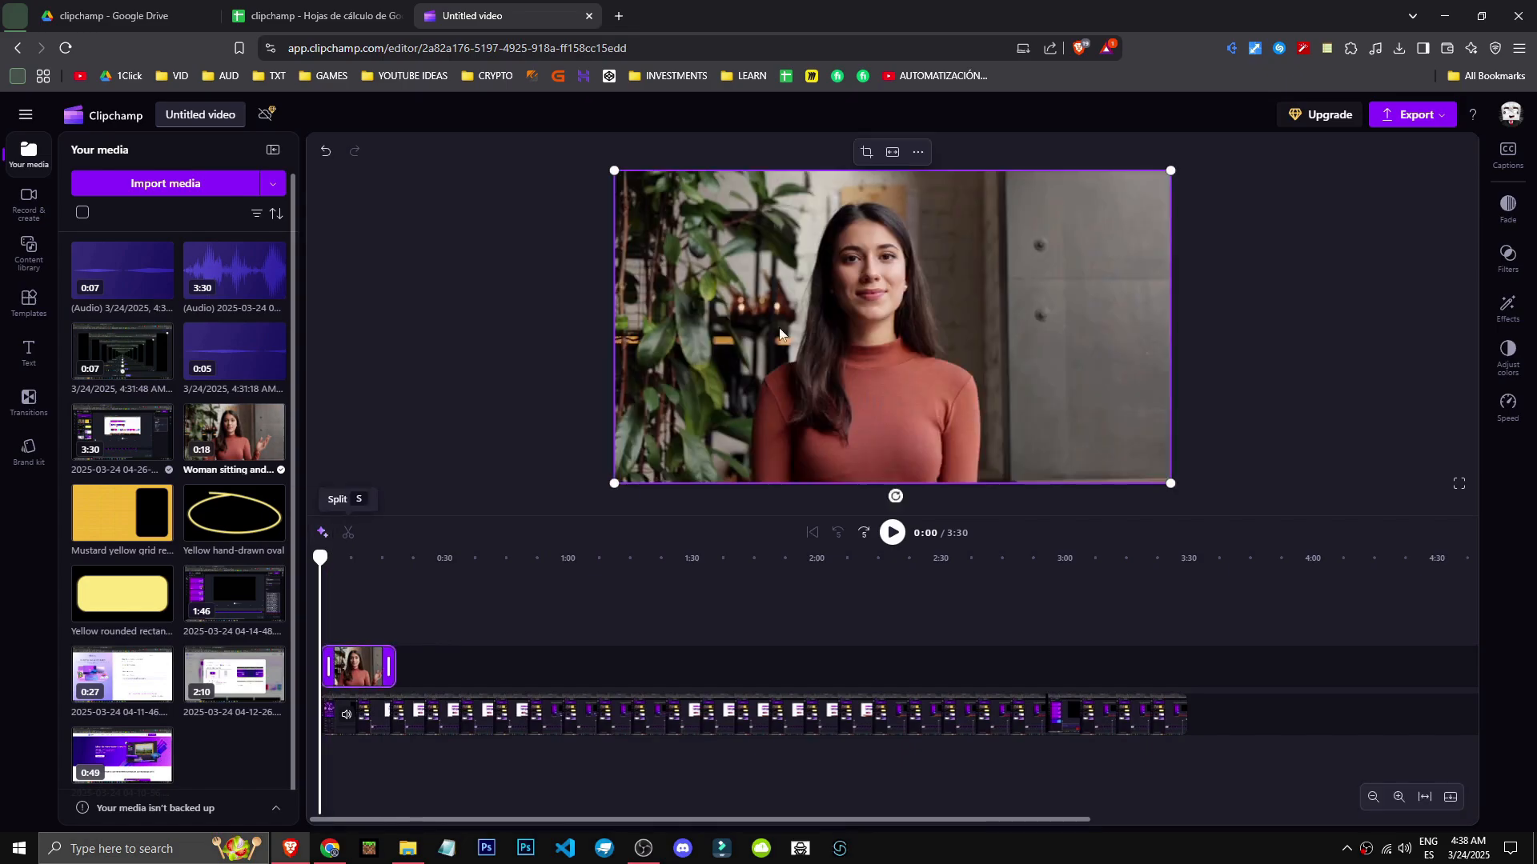
Step: Place the woman's clip as a picture in picture at Bottom right and enlarge it from its upper-left corner
{"action": "left_click", "coordinate": [918, 153]}
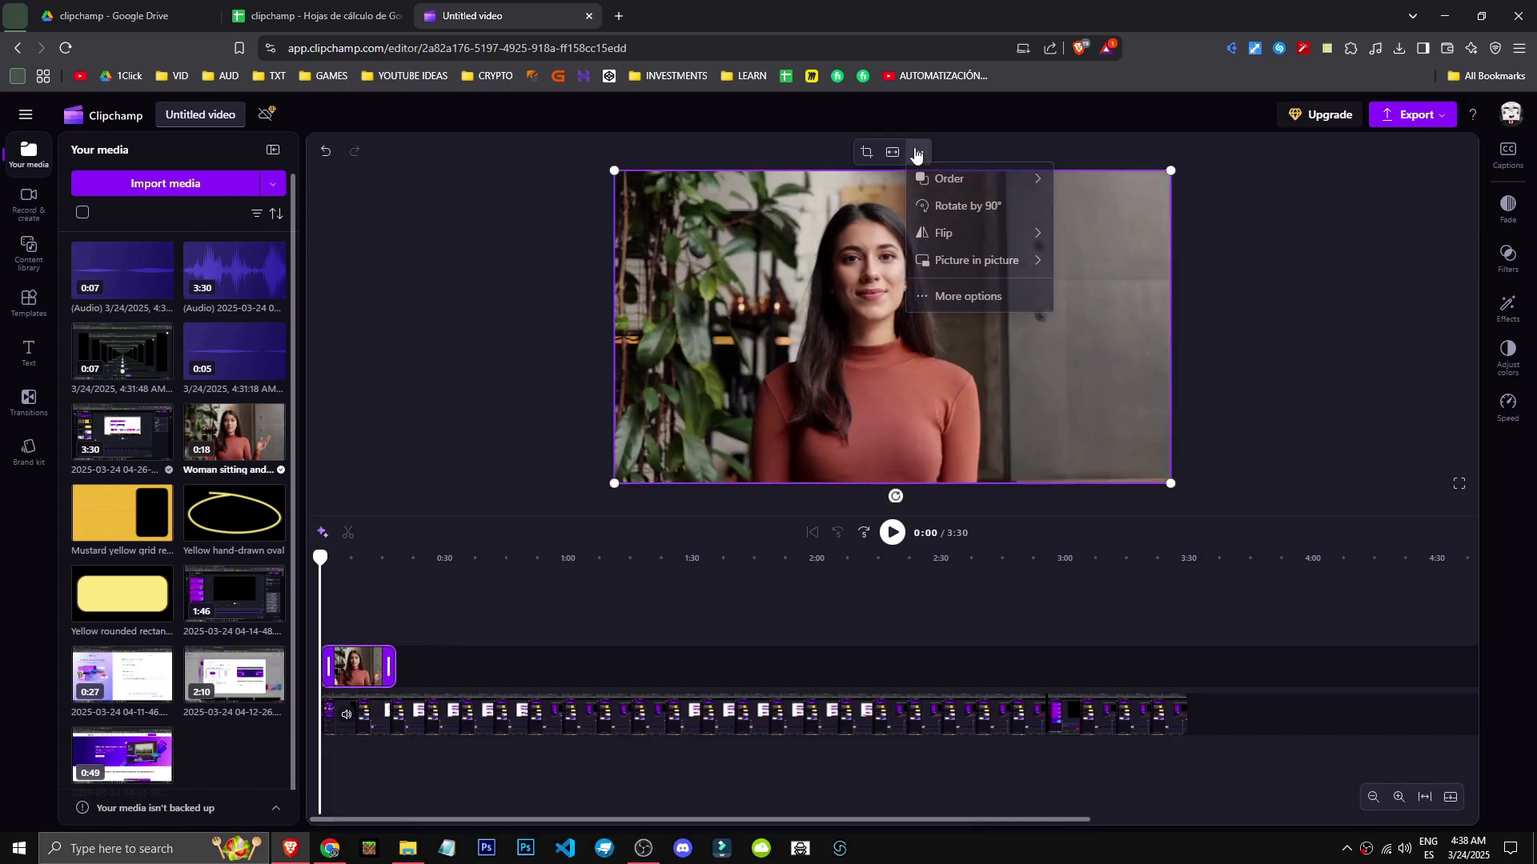
{"action": "mouse_move", "coordinate": [1001, 264]}
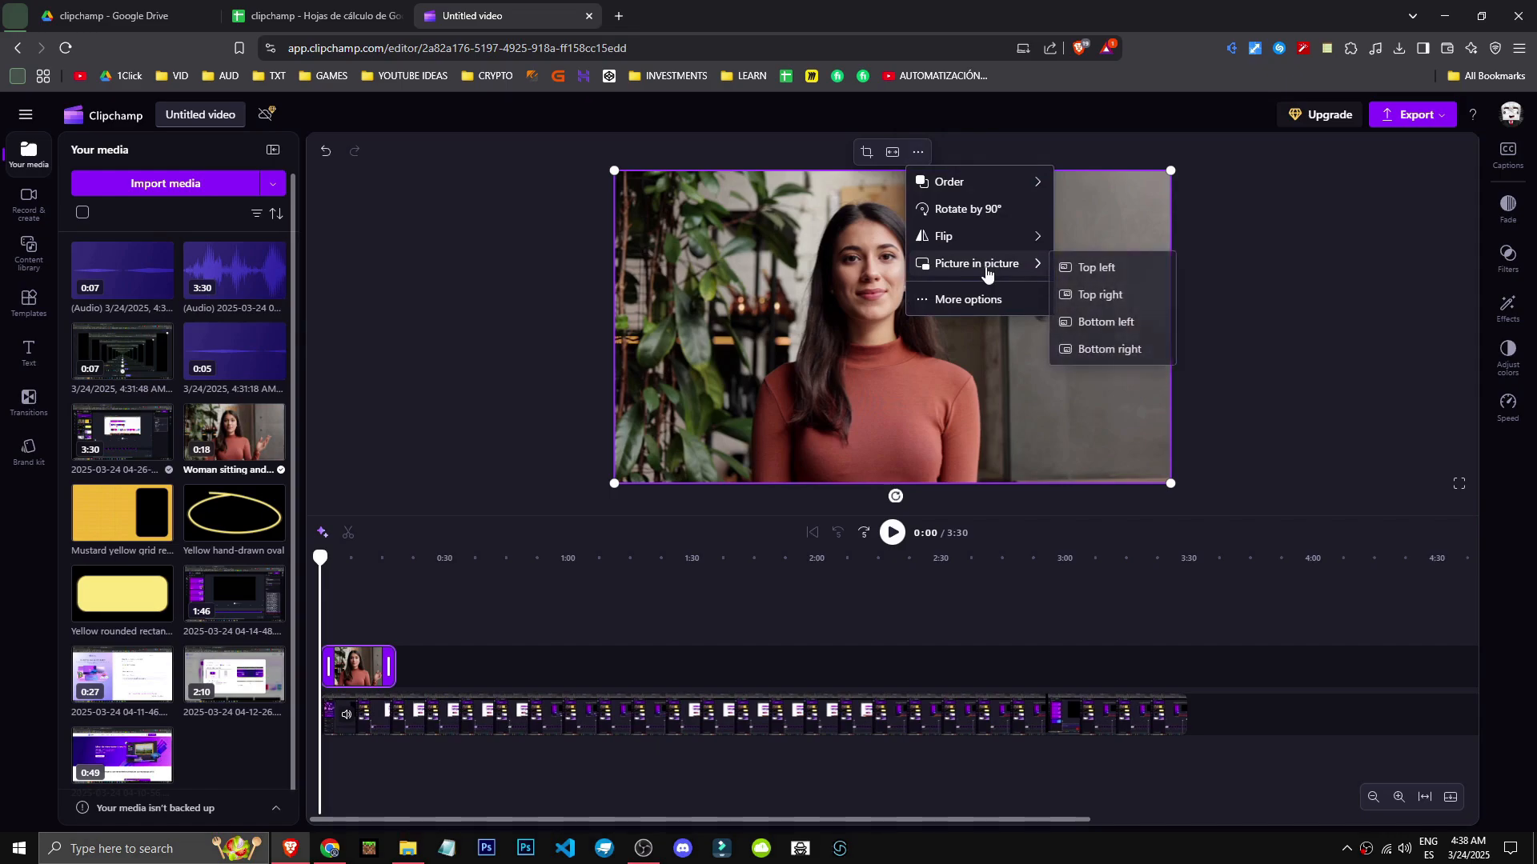
{"action": "left_click", "coordinate": [1119, 351]}
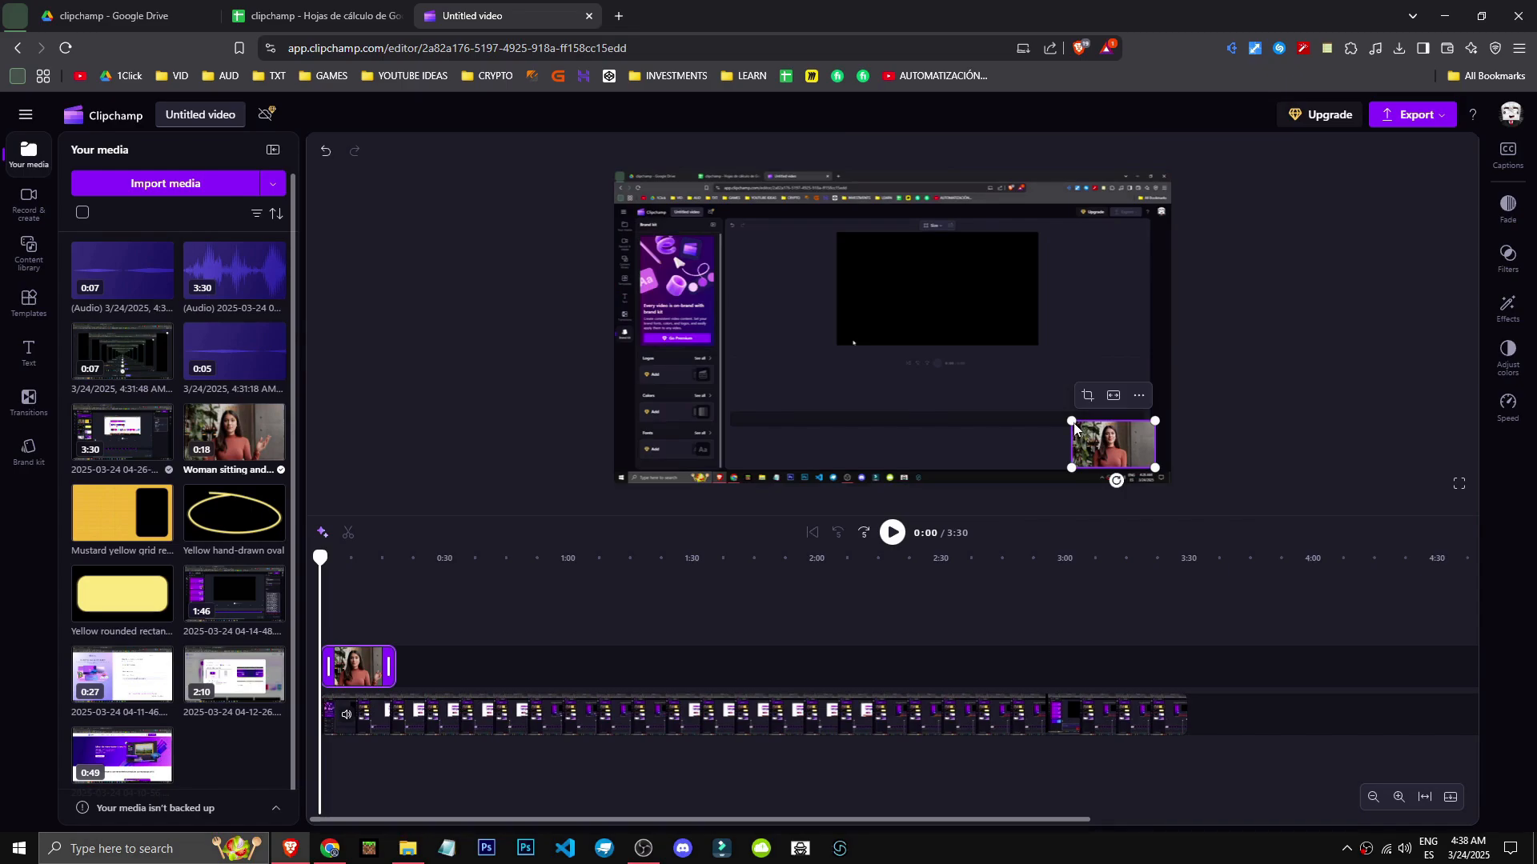
{"action": "left_click_drag", "start_coordinate": [1072, 422], "coordinate": [1010, 386]}
{"action": "left_click", "coordinate": [1114, 501]}
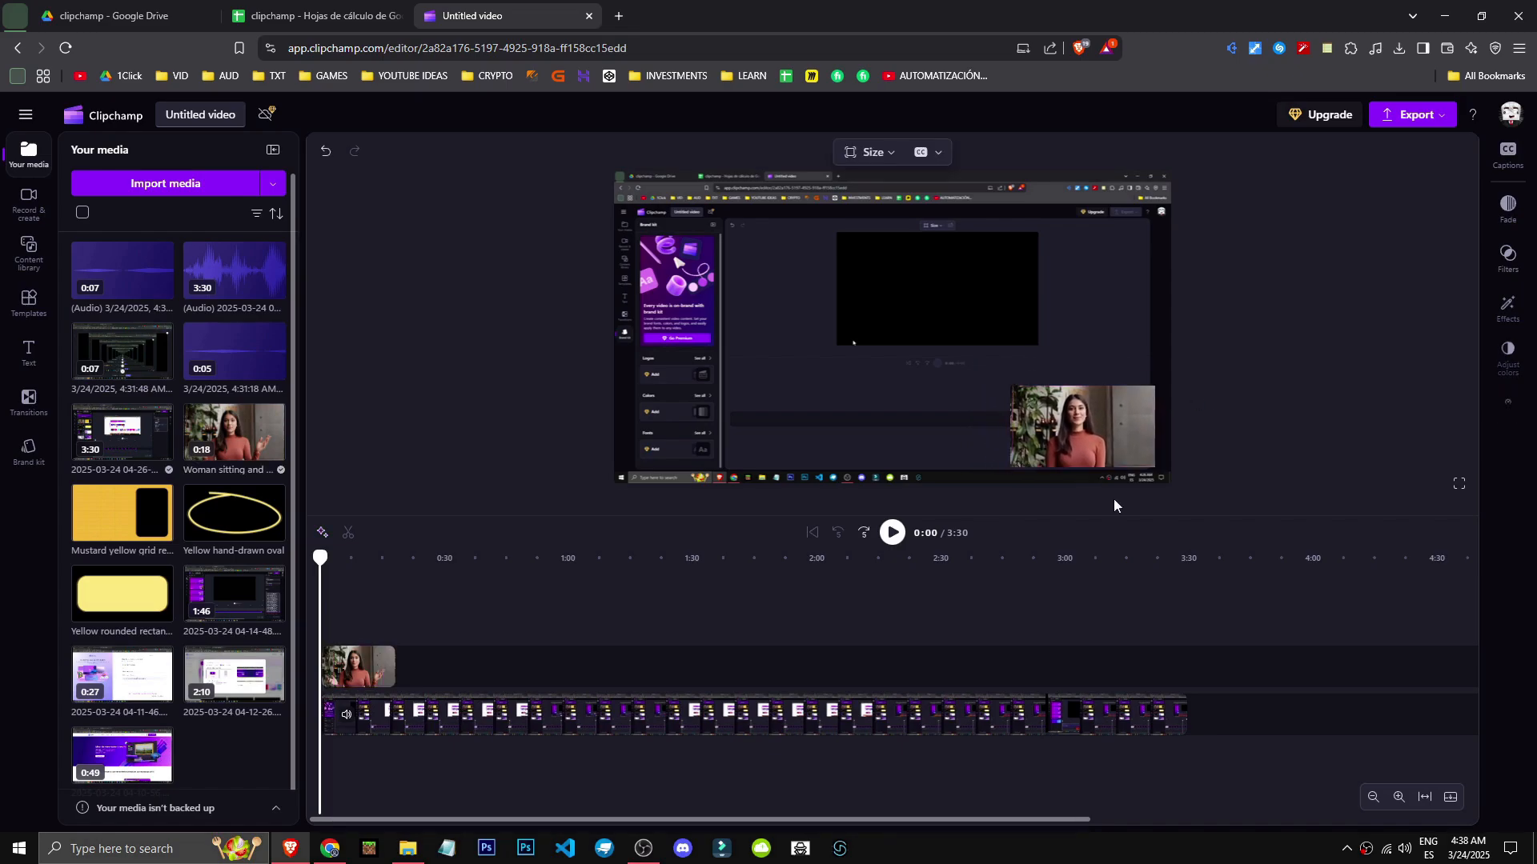
Step: Play the layered video from the start to check the picture-in-picture result, and stop the playback
{"action": "mouse_move", "coordinate": [328, 563]}
{"action": "left_mouse_down"}
{"action": "mouse_move", "coordinate": [362, 564]}
{"action": "mouse_move", "coordinate": [321, 564]}
{"action": "left_mouse_up"}
{"action": "key", "text": "space"}
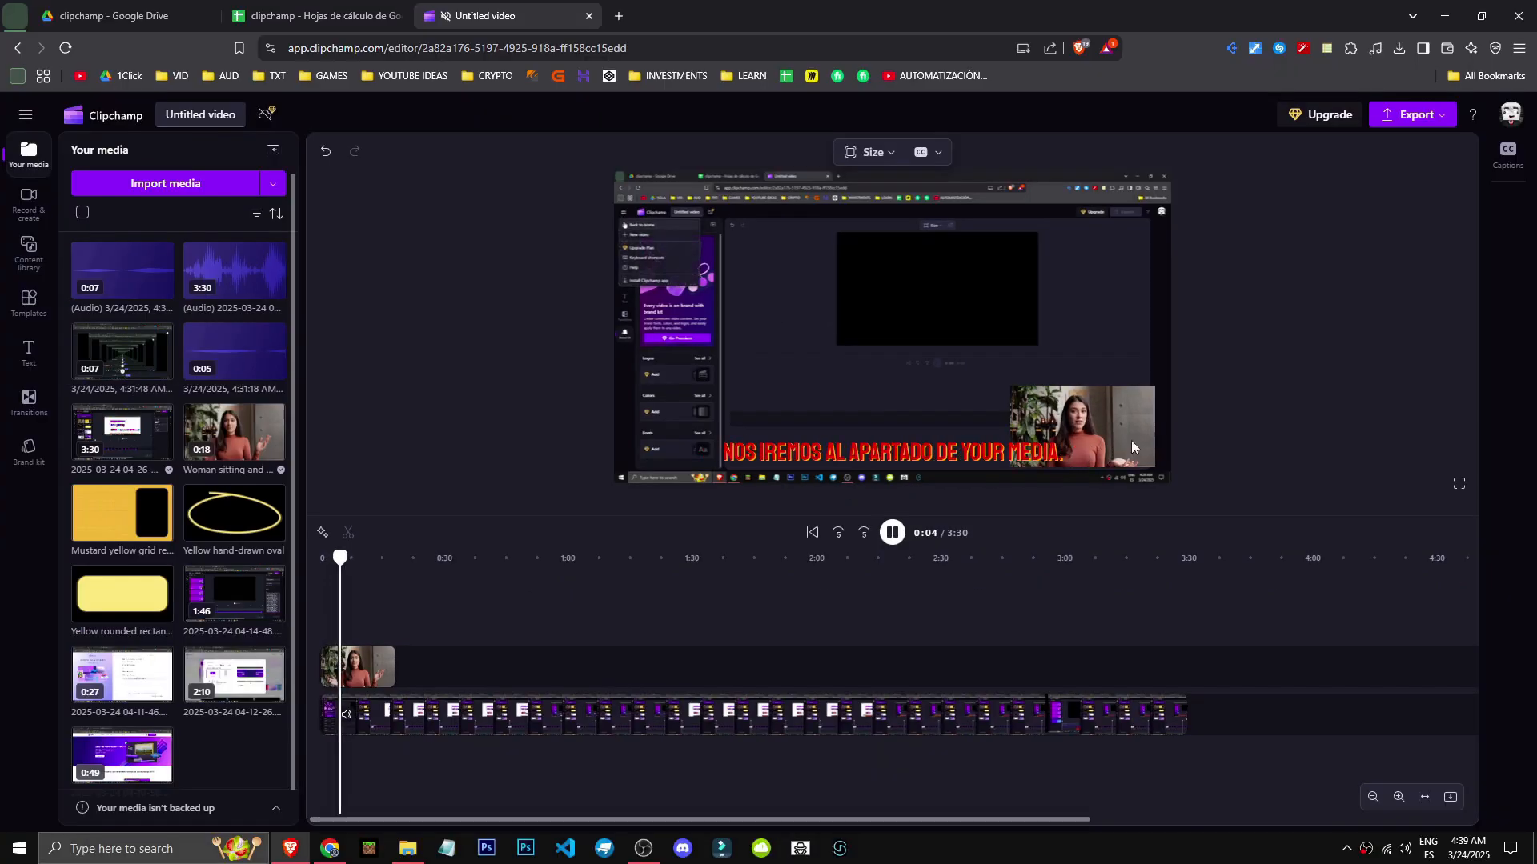
{"action": "key", "text": "space"}
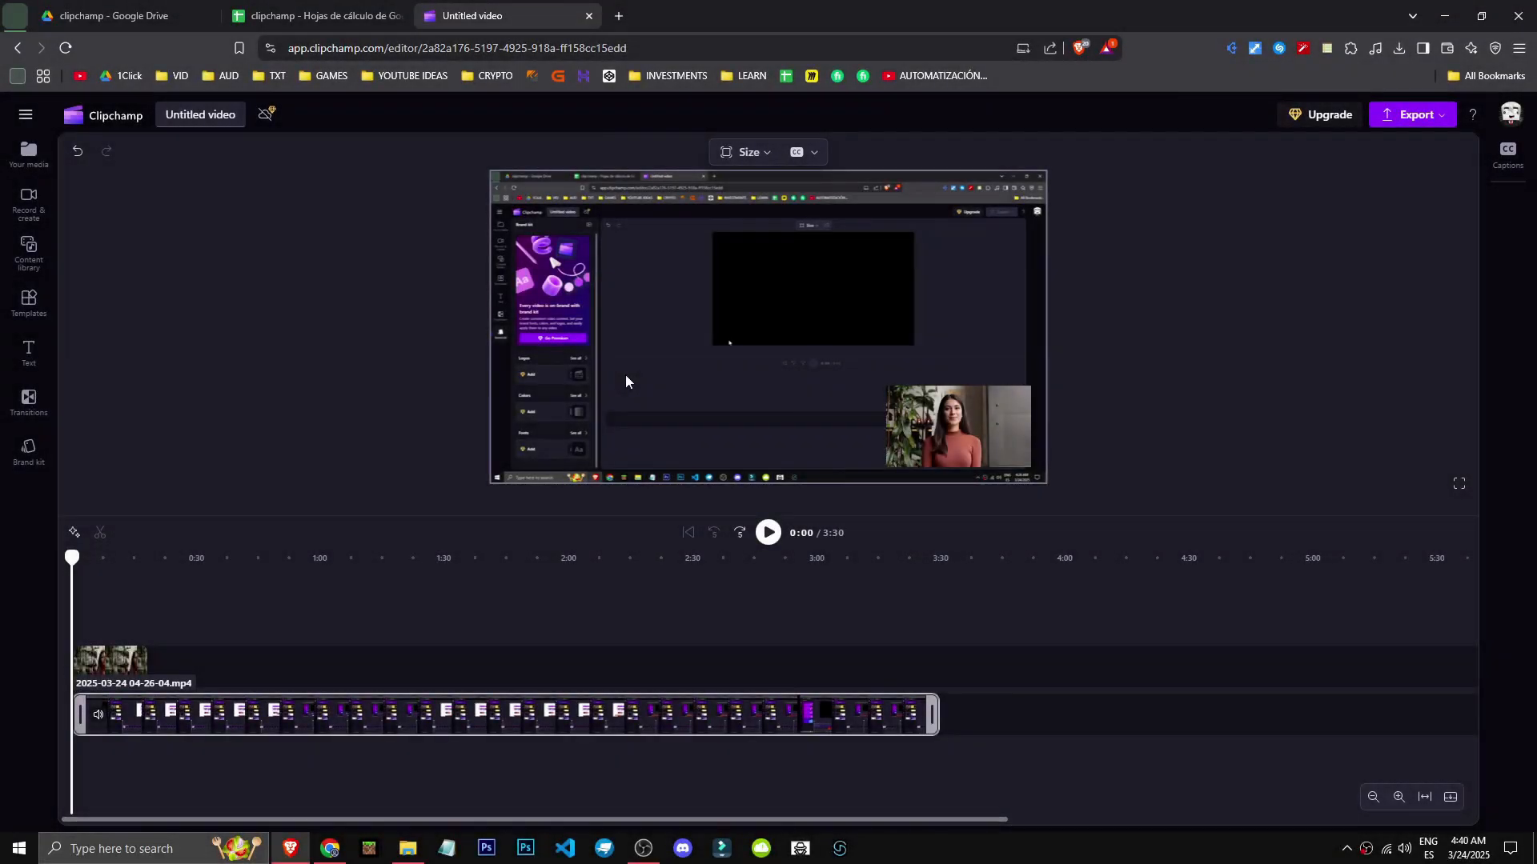
Step: Look over the editor's general options, dismiss them and reopen the project's media library
{"action": "left_click", "coordinate": [25, 114]}
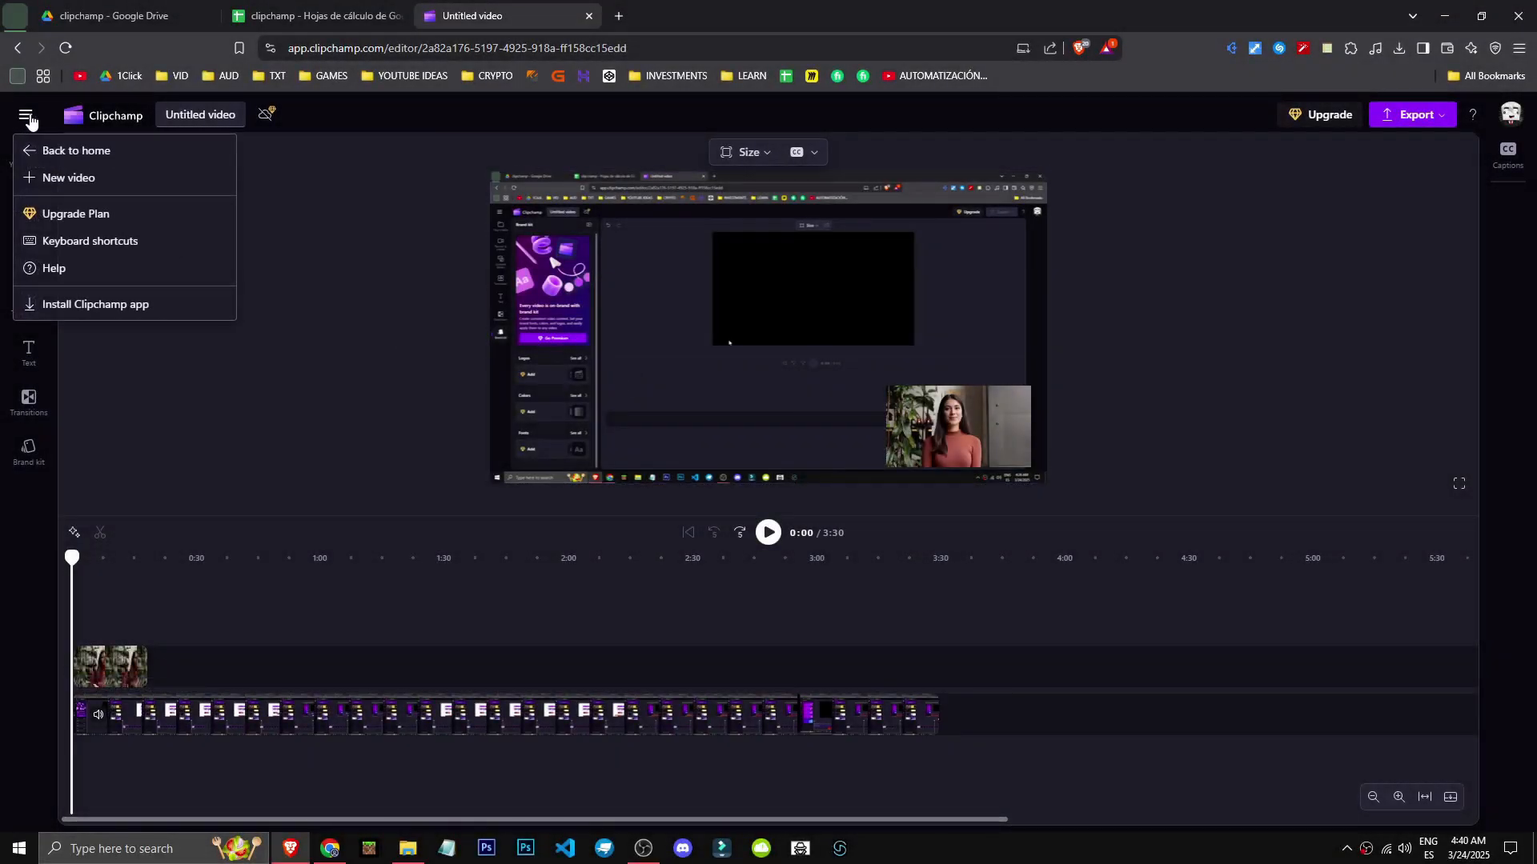
{"action": "left_click", "coordinate": [288, 354]}
{"action": "left_click", "coordinate": [28, 160]}
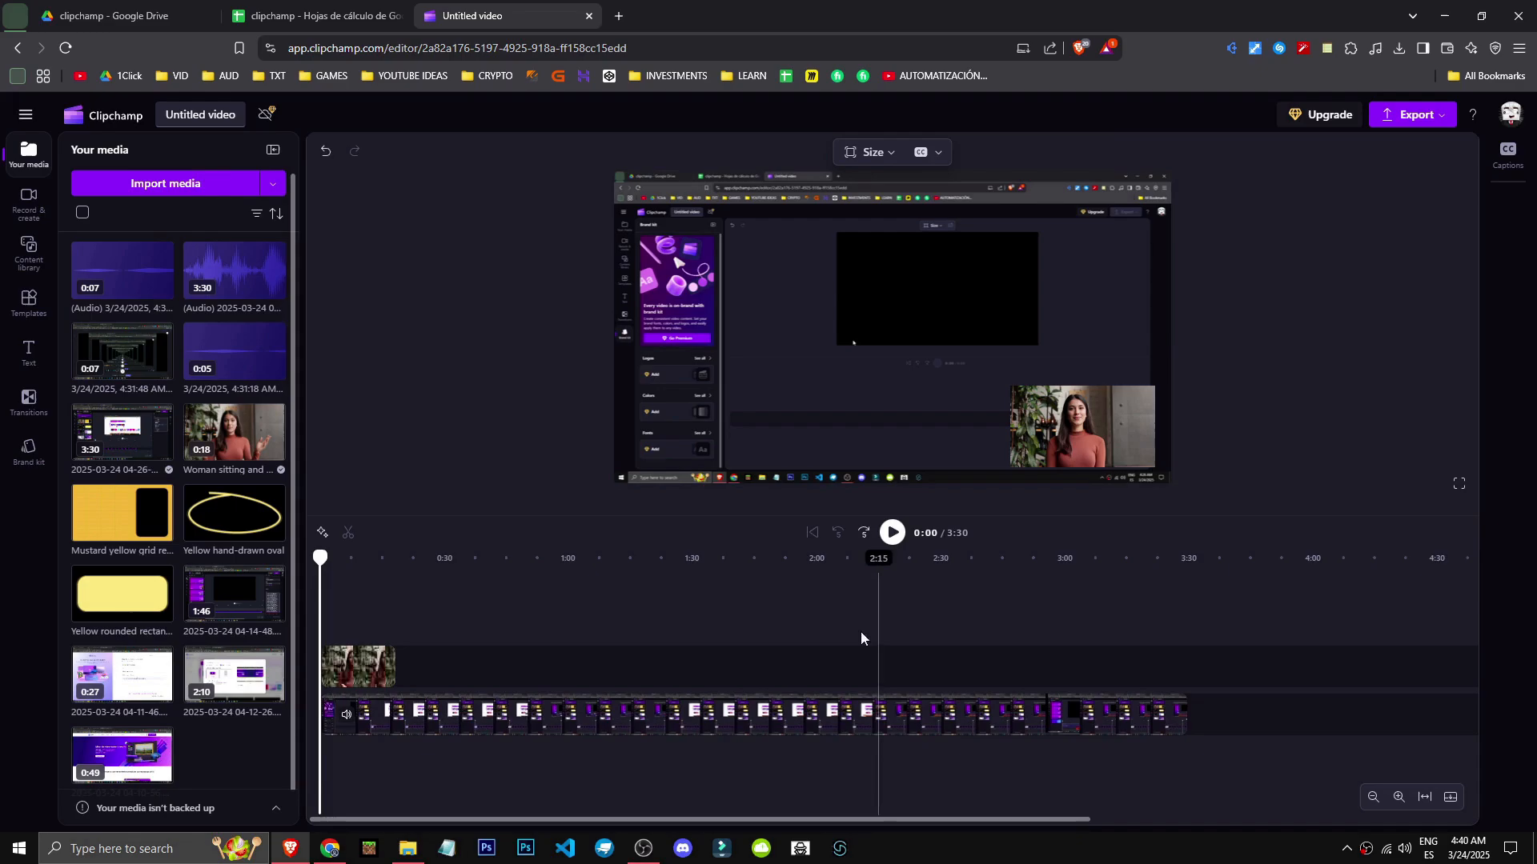
Step: Show the AI suggestions for the 3:30 screen recording on the timeline
{"action": "left_click", "coordinate": [764, 719]}
{"action": "left_click", "coordinate": [564, 711]}
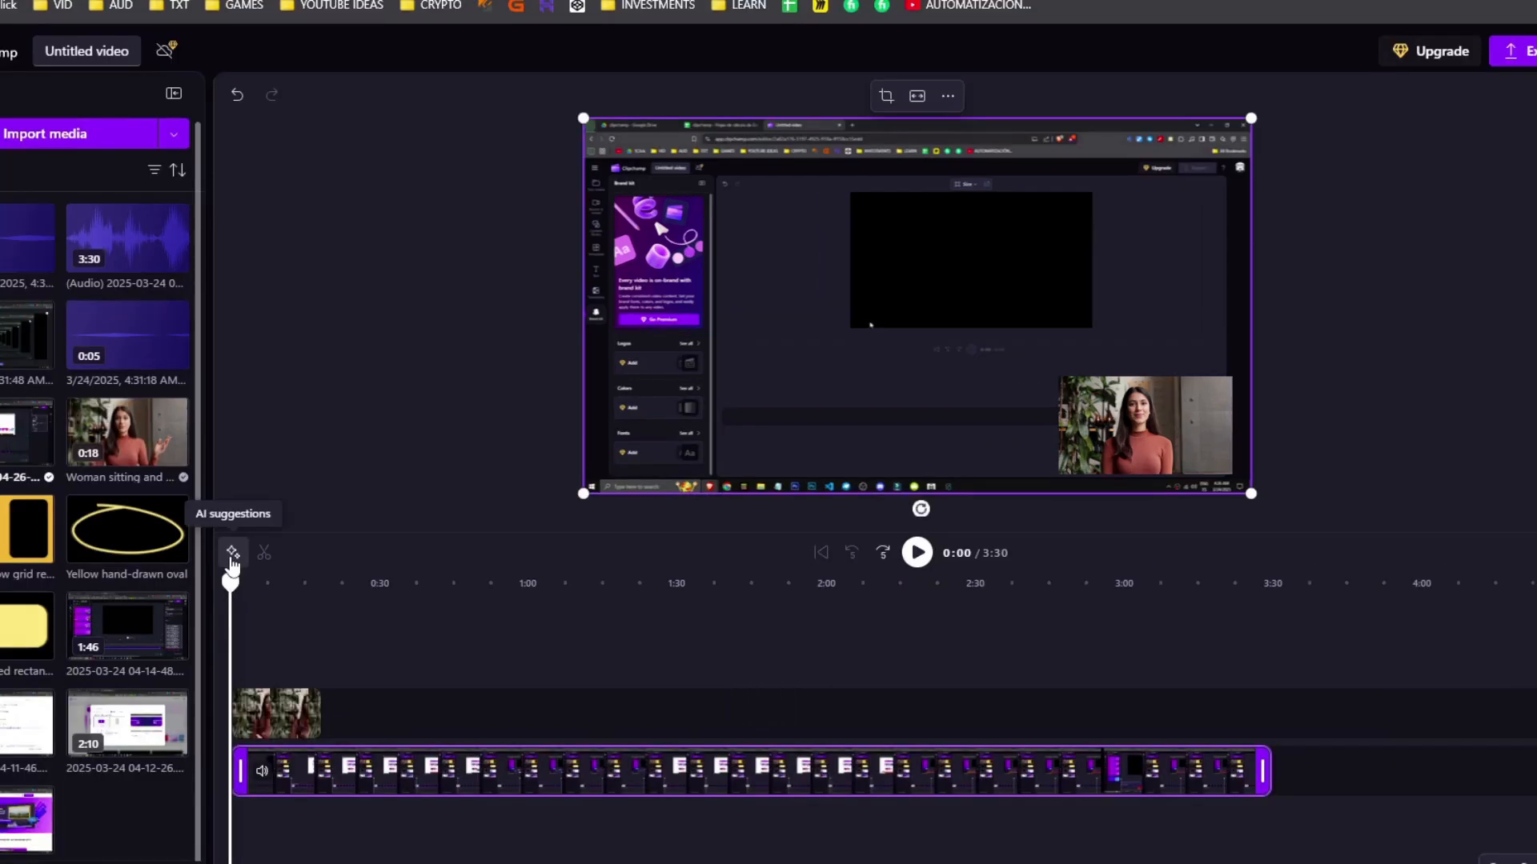
{"action": "left_click", "coordinate": [322, 533]}
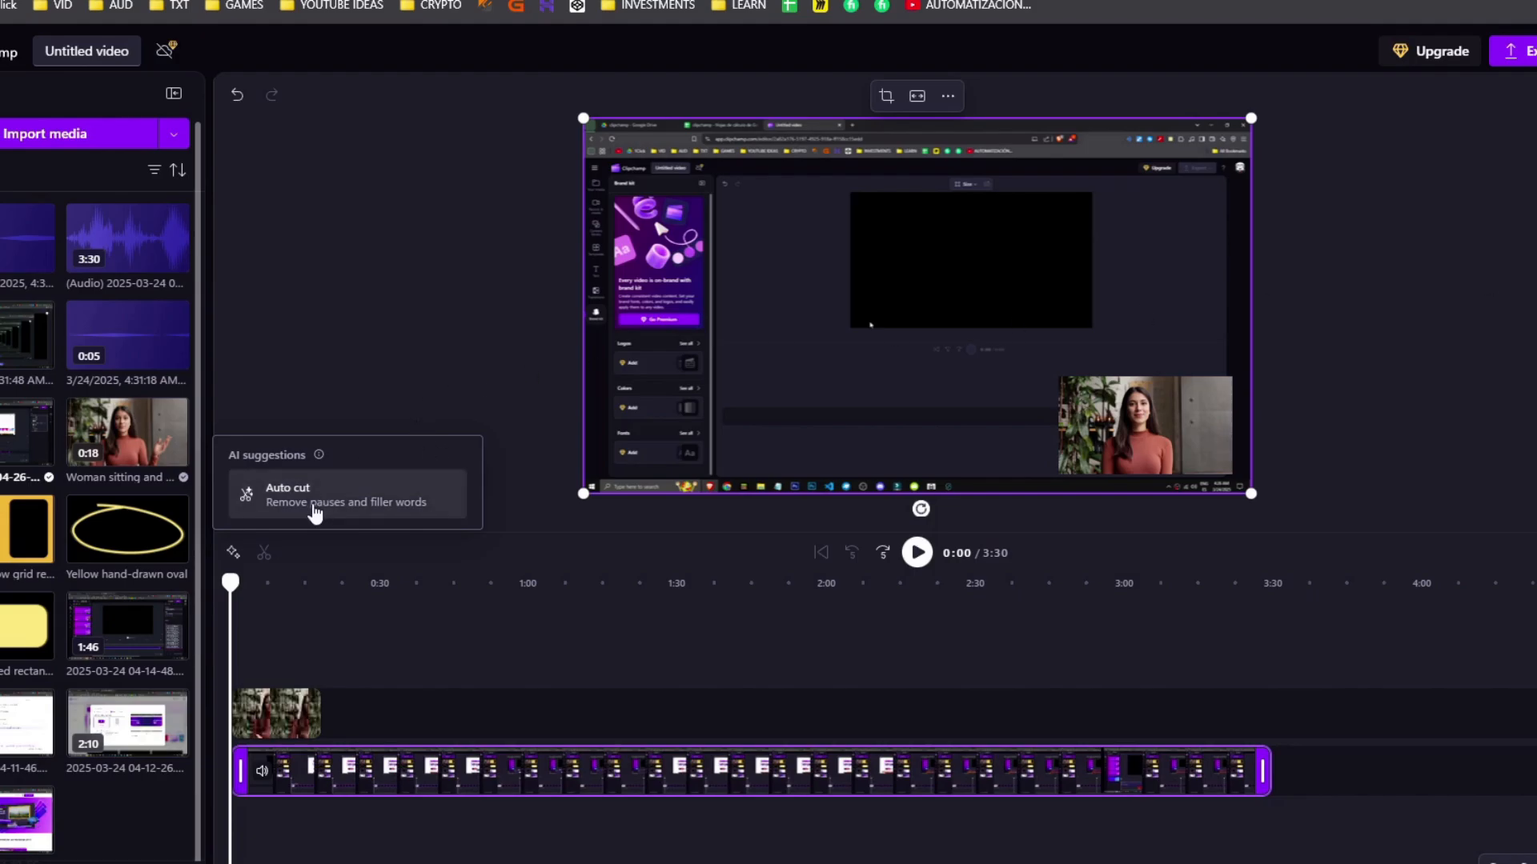
Step: Run Auto cut on the 3:30 screen recording and remove all of its detected pauses
{"action": "left_click", "coordinate": [315, 513]}
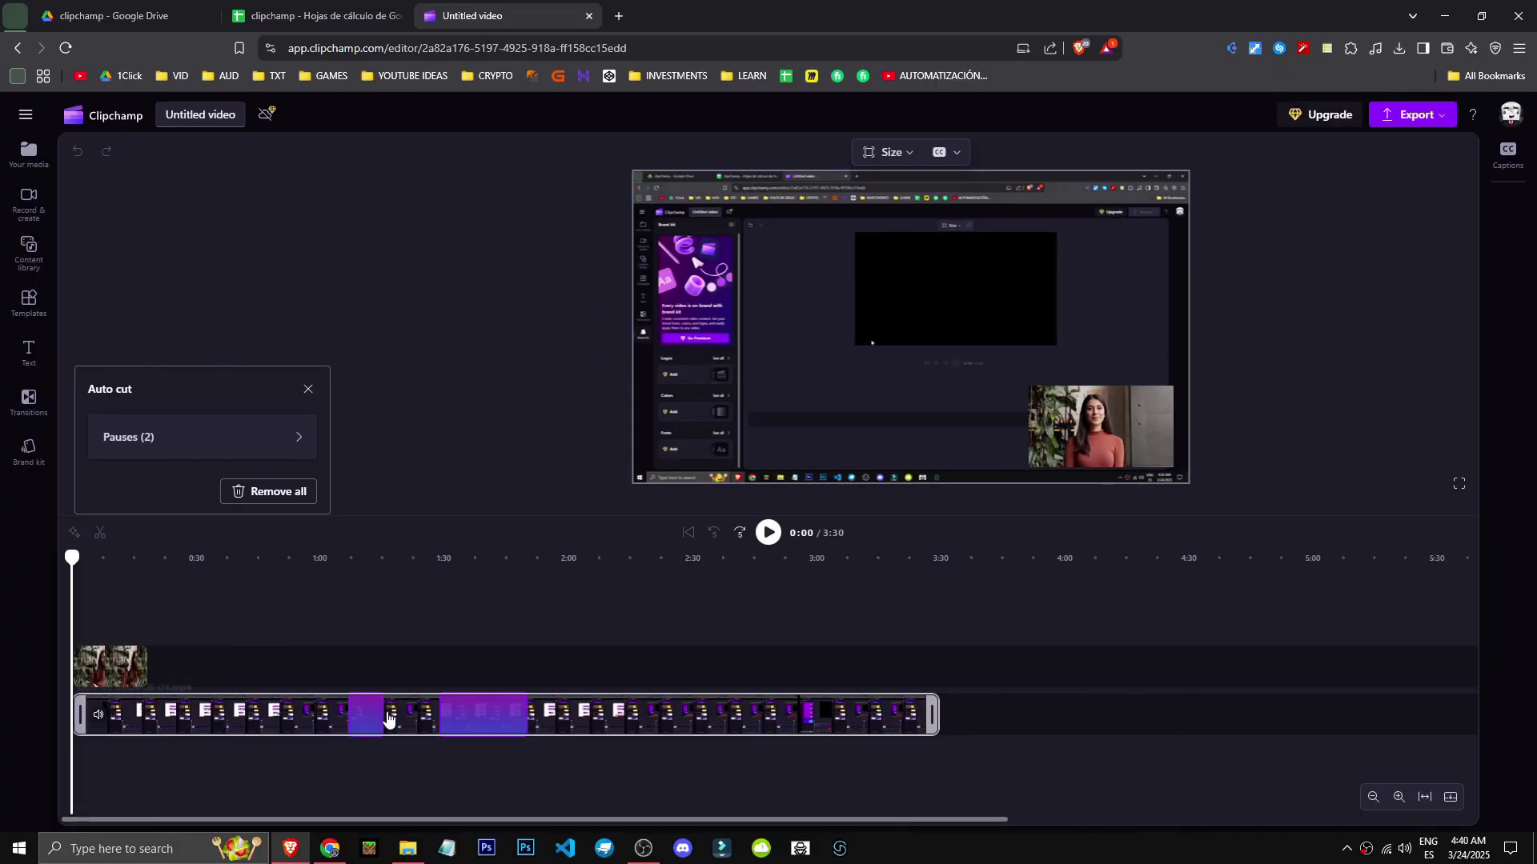
{"action": "left_click", "coordinate": [353, 575]}
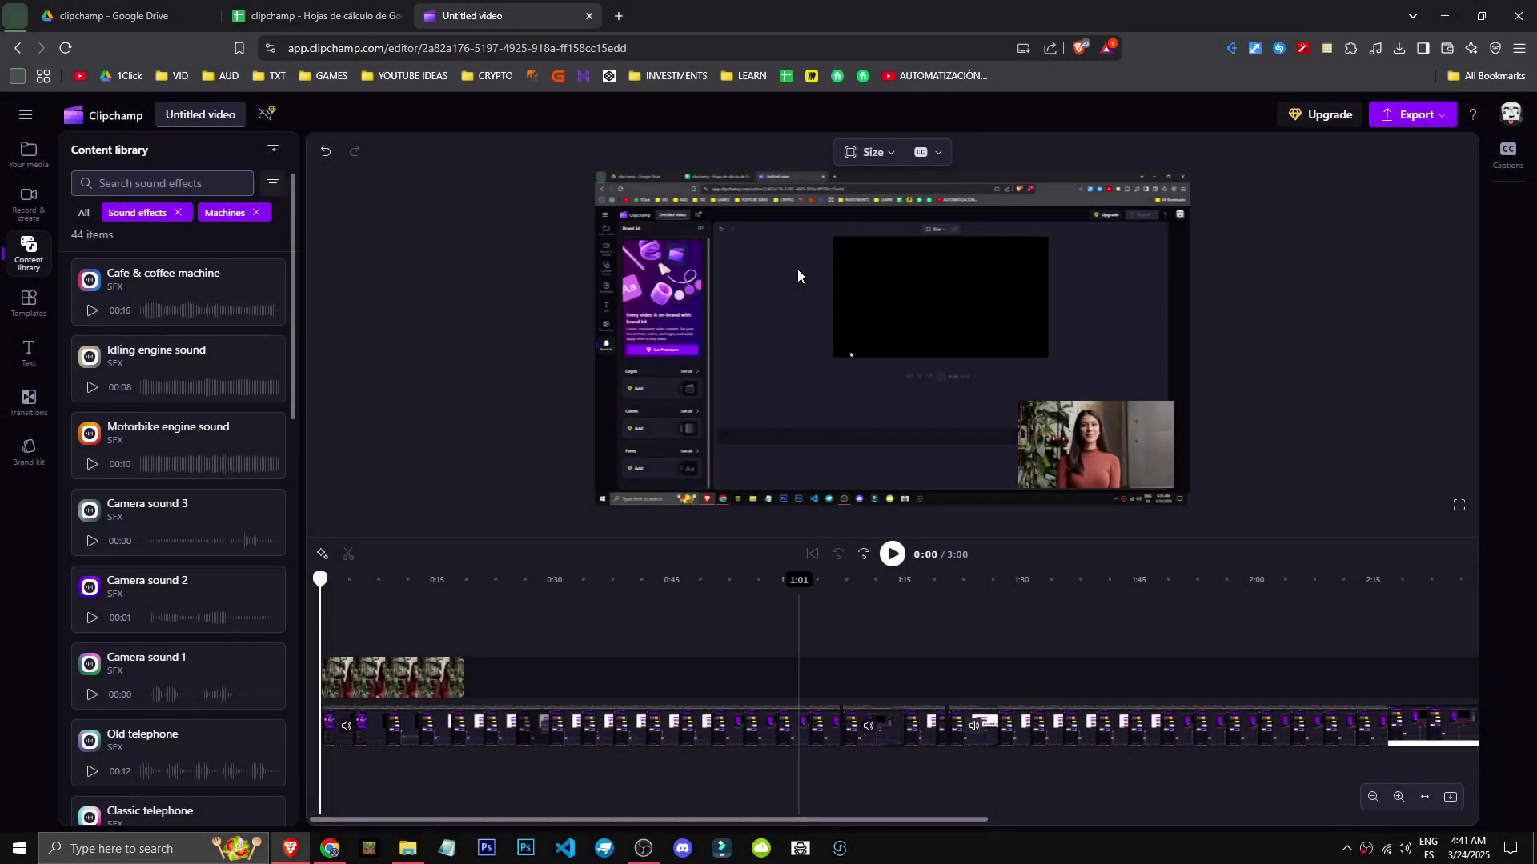
Step: Look over the content library and the file picker for importing media, and dismiss the picker without importing anything
{"action": "left_click", "coordinate": [19, 258]}
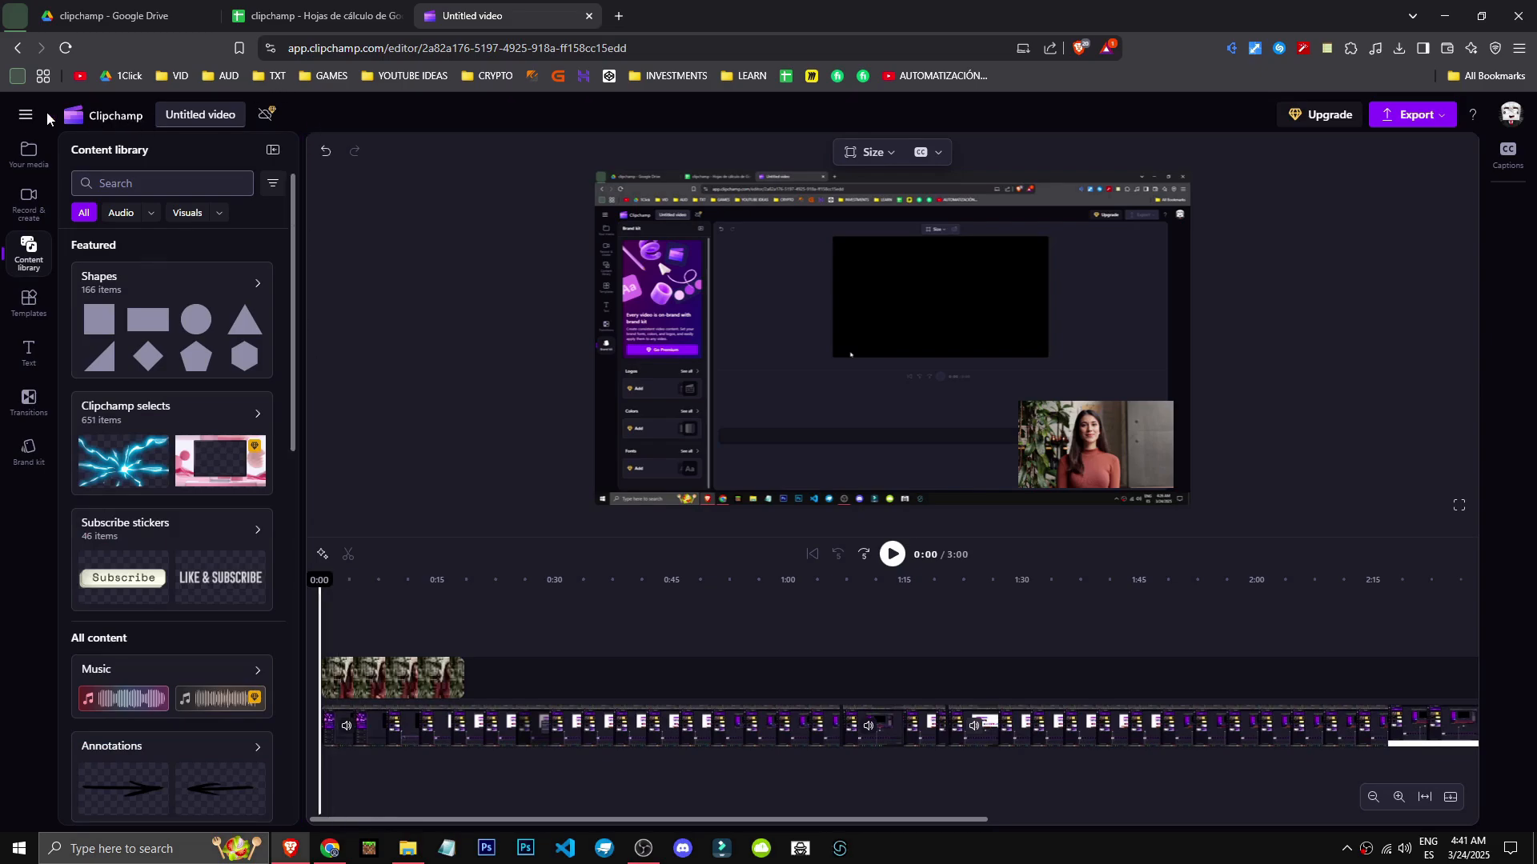
{"action": "left_click", "coordinate": [27, 154]}
{"action": "left_click", "coordinate": [174, 189]}
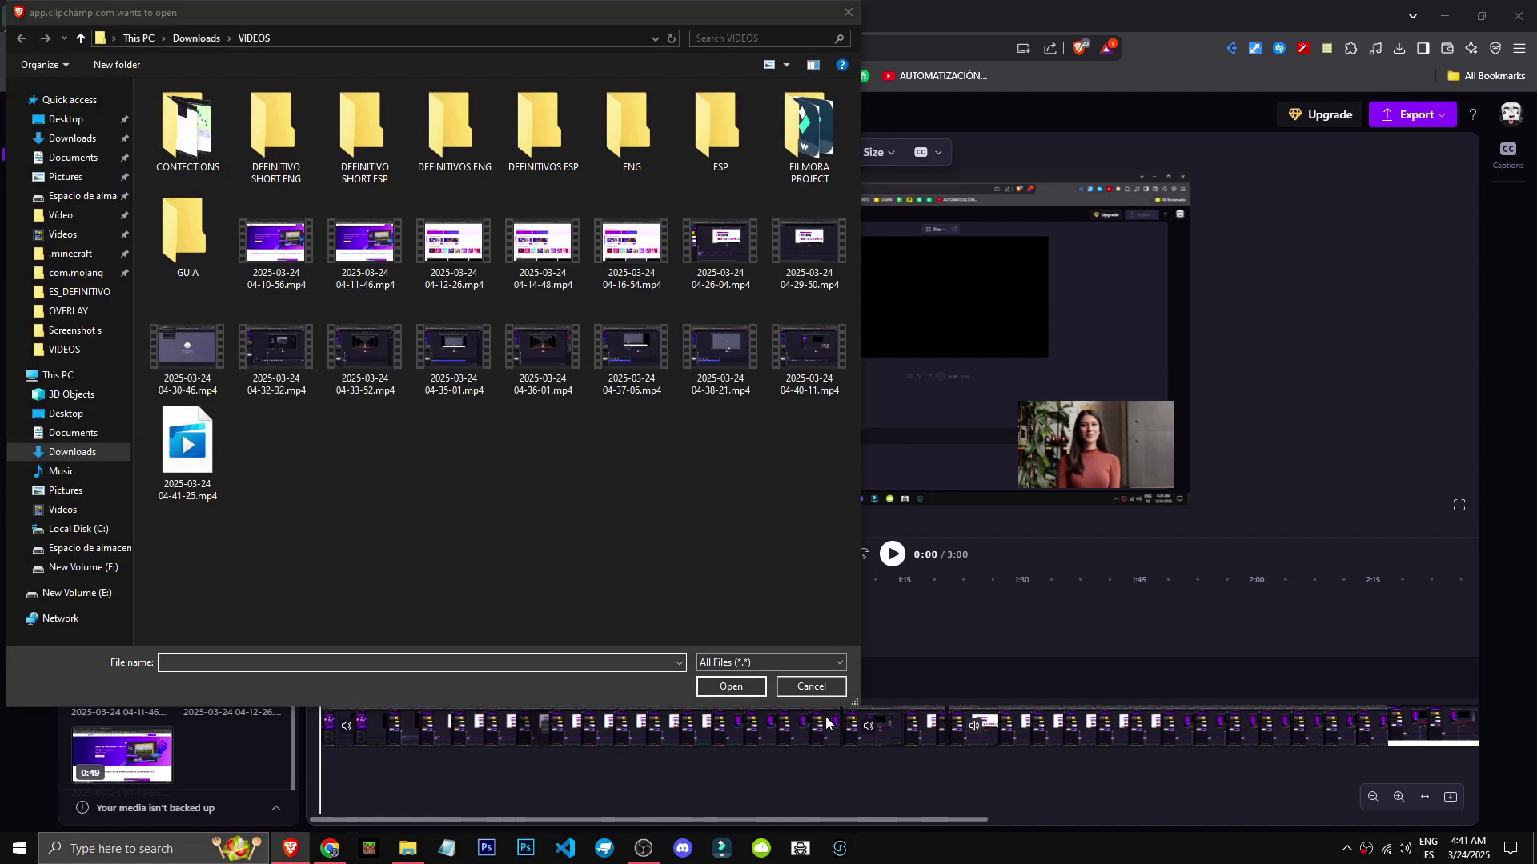
{"action": "left_click", "coordinate": [810, 686]}
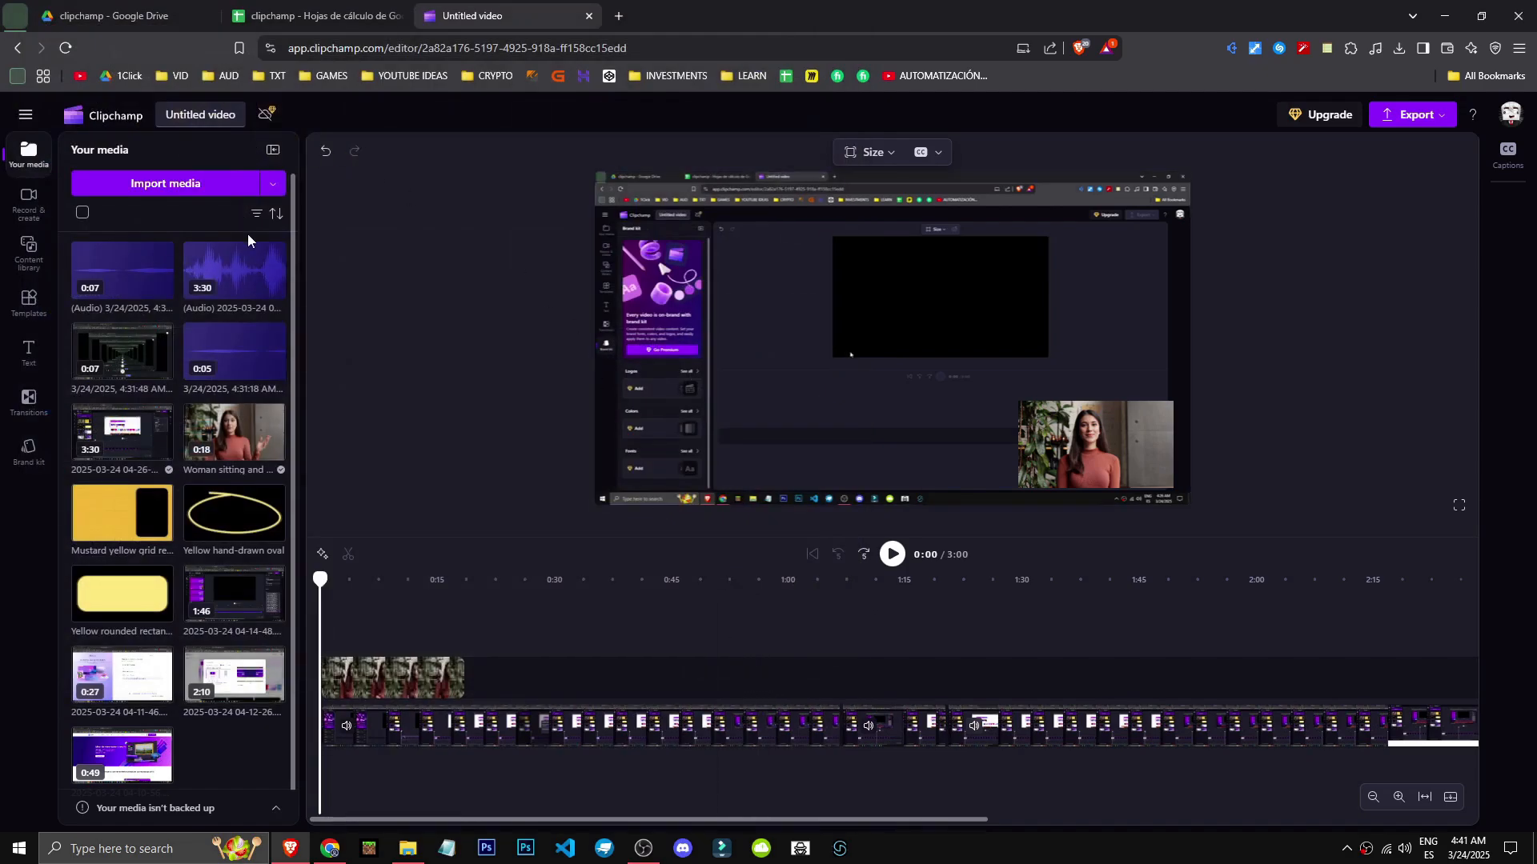
Step: Add the track "Don't be scared" from the Exclusive to Clipchamp music collection beneath the video, starting at 0:00
{"action": "left_click", "coordinate": [26, 260]}
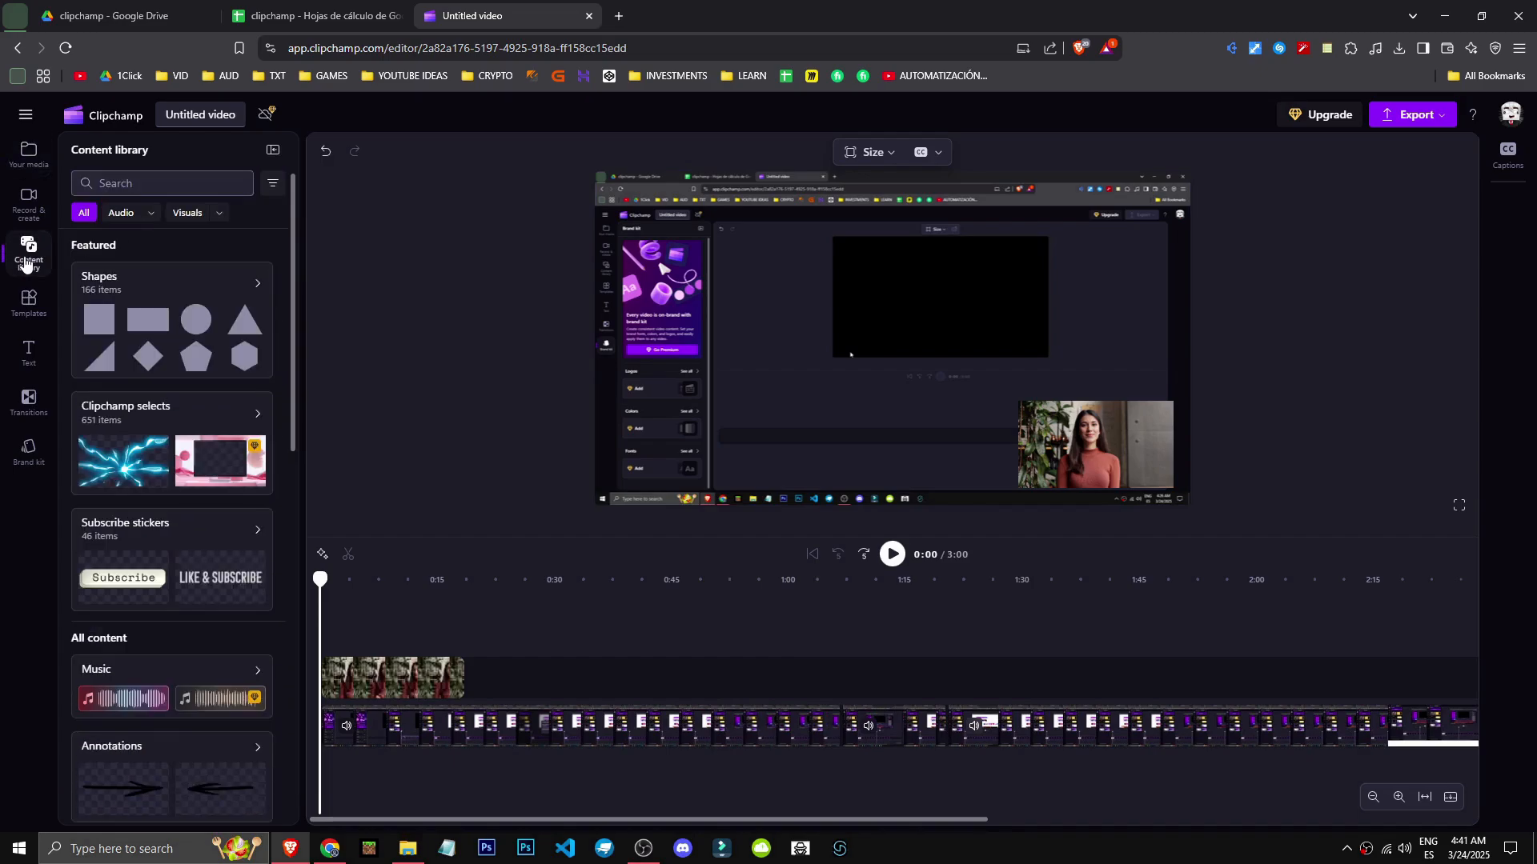
{"action": "left_click", "coordinate": [117, 219]}
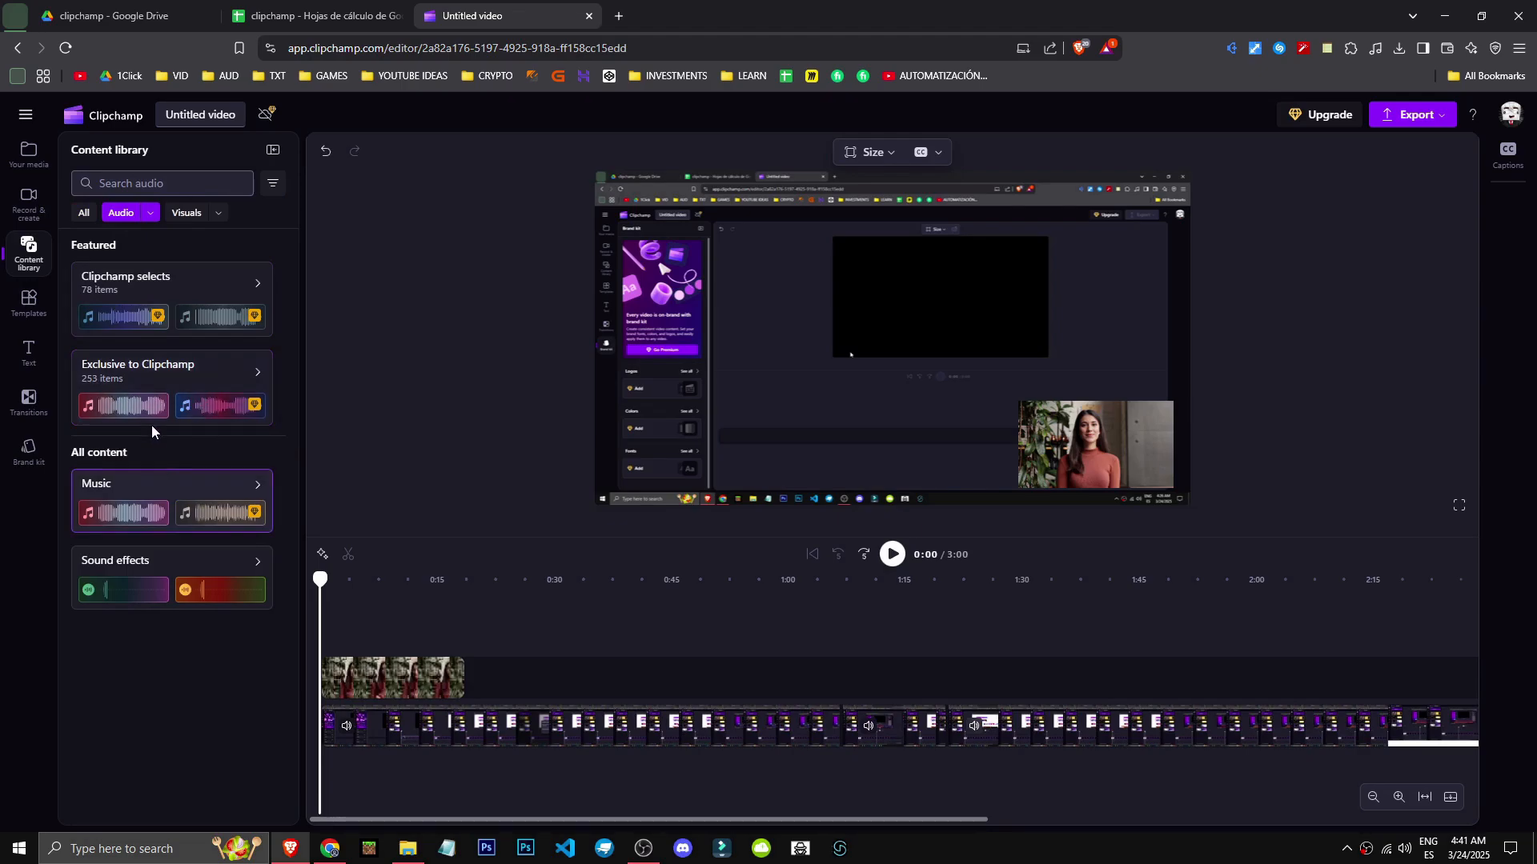
{"action": "left_click", "coordinate": [191, 490]}
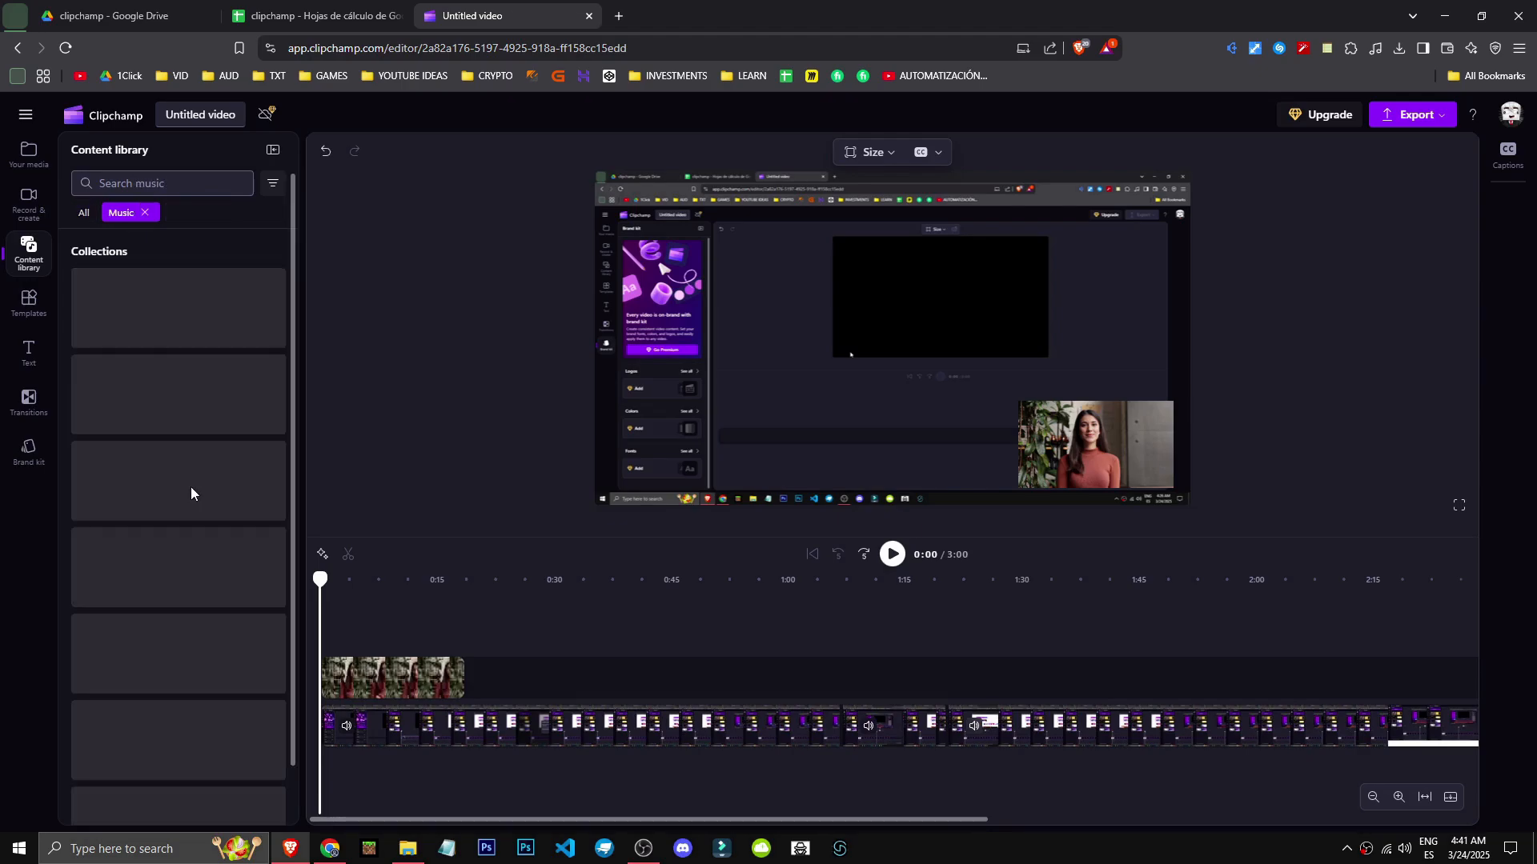
{"action": "scroll", "coordinate": [194, 433], "scroll_direction": "down", "scroll_amount": 1}
{"action": "scroll", "coordinate": [193, 397], "scroll_direction": "up", "scroll_amount": 1}
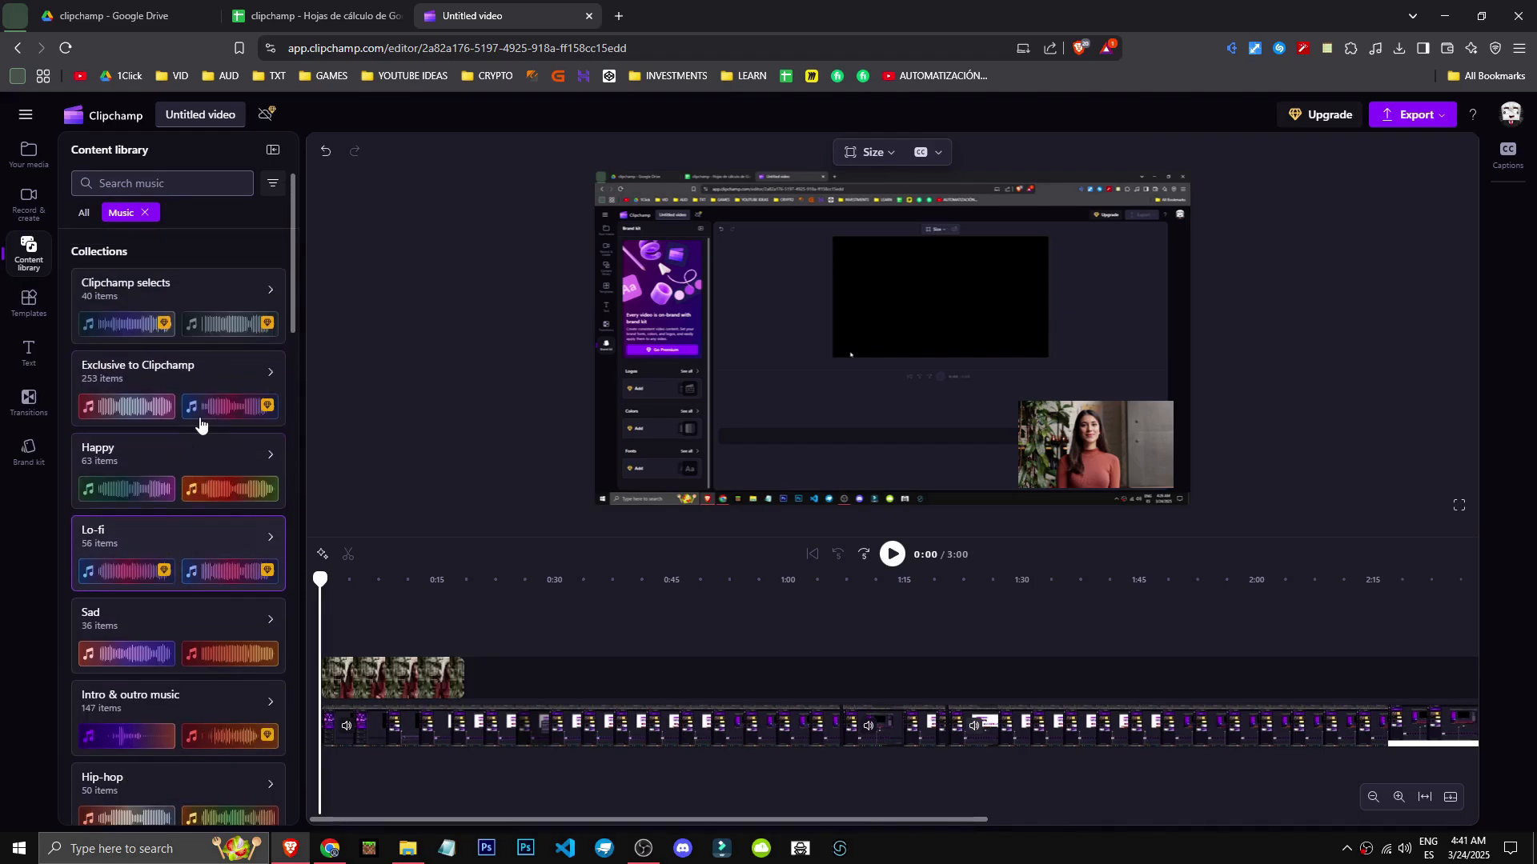
{"action": "left_click", "coordinate": [212, 379]}
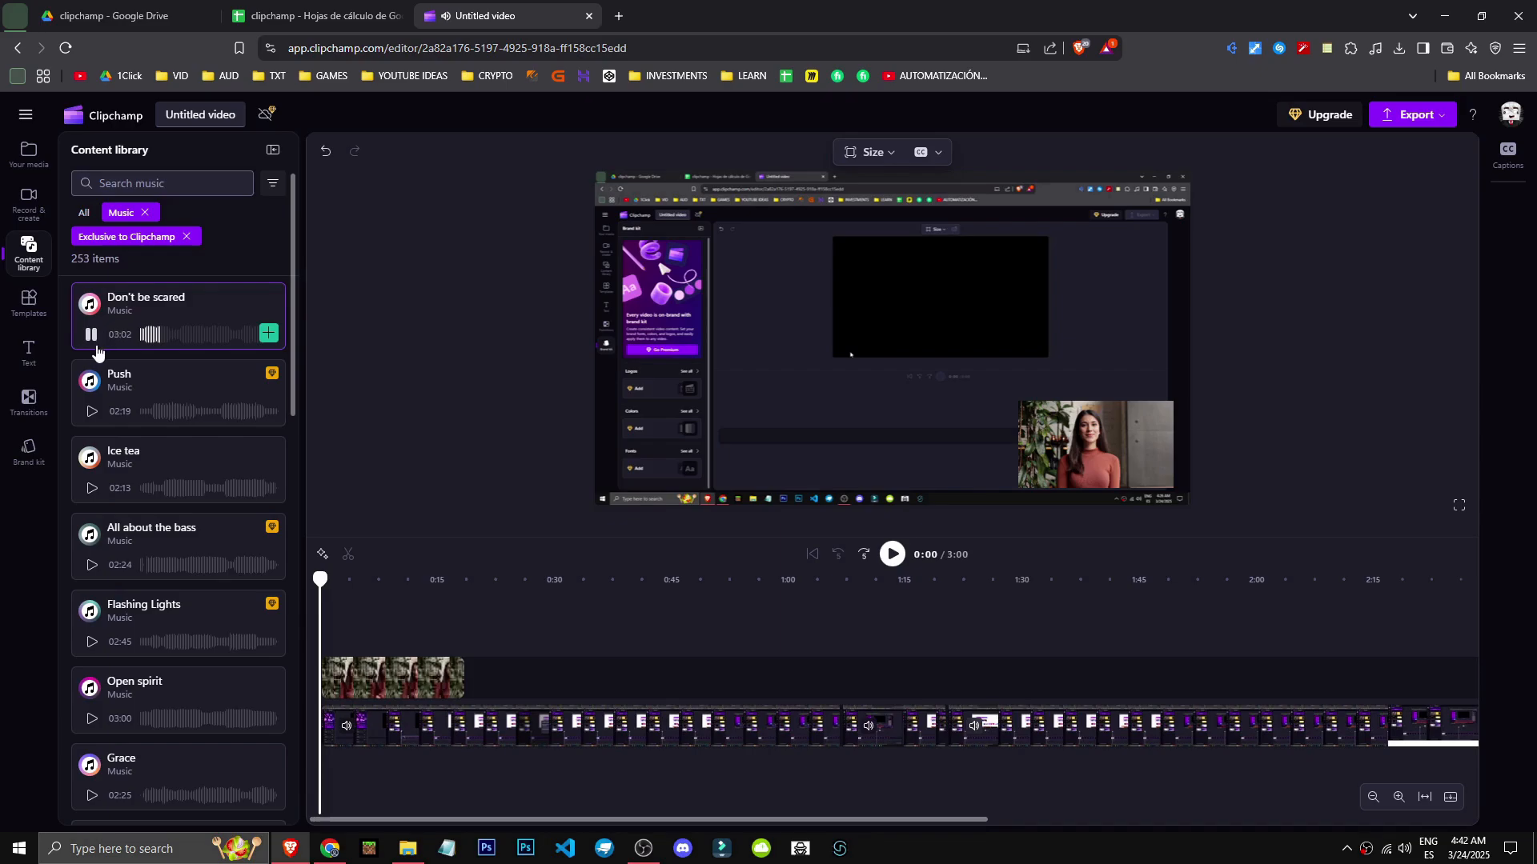
{"action": "left_click_drag", "start_coordinate": [176, 294], "coordinate": [336, 757]}
Step: Lower the music track's volume to 36% and look at its fade and speed settings
{"action": "left_click", "coordinate": [1508, 207]}
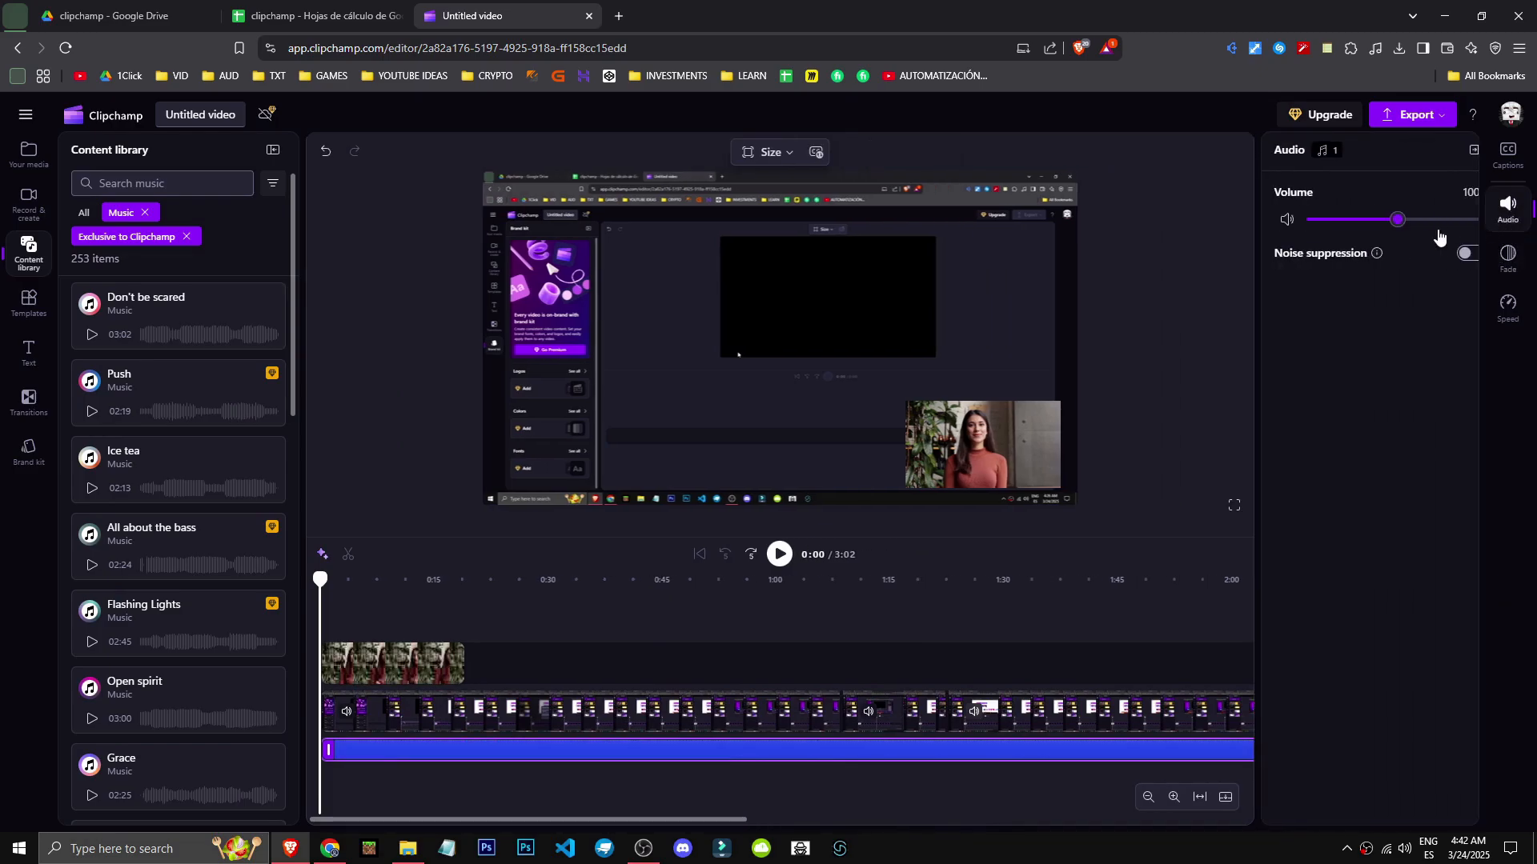
{"action": "left_click_drag", "start_coordinate": [1373, 219], "coordinate": [1358, 222]}
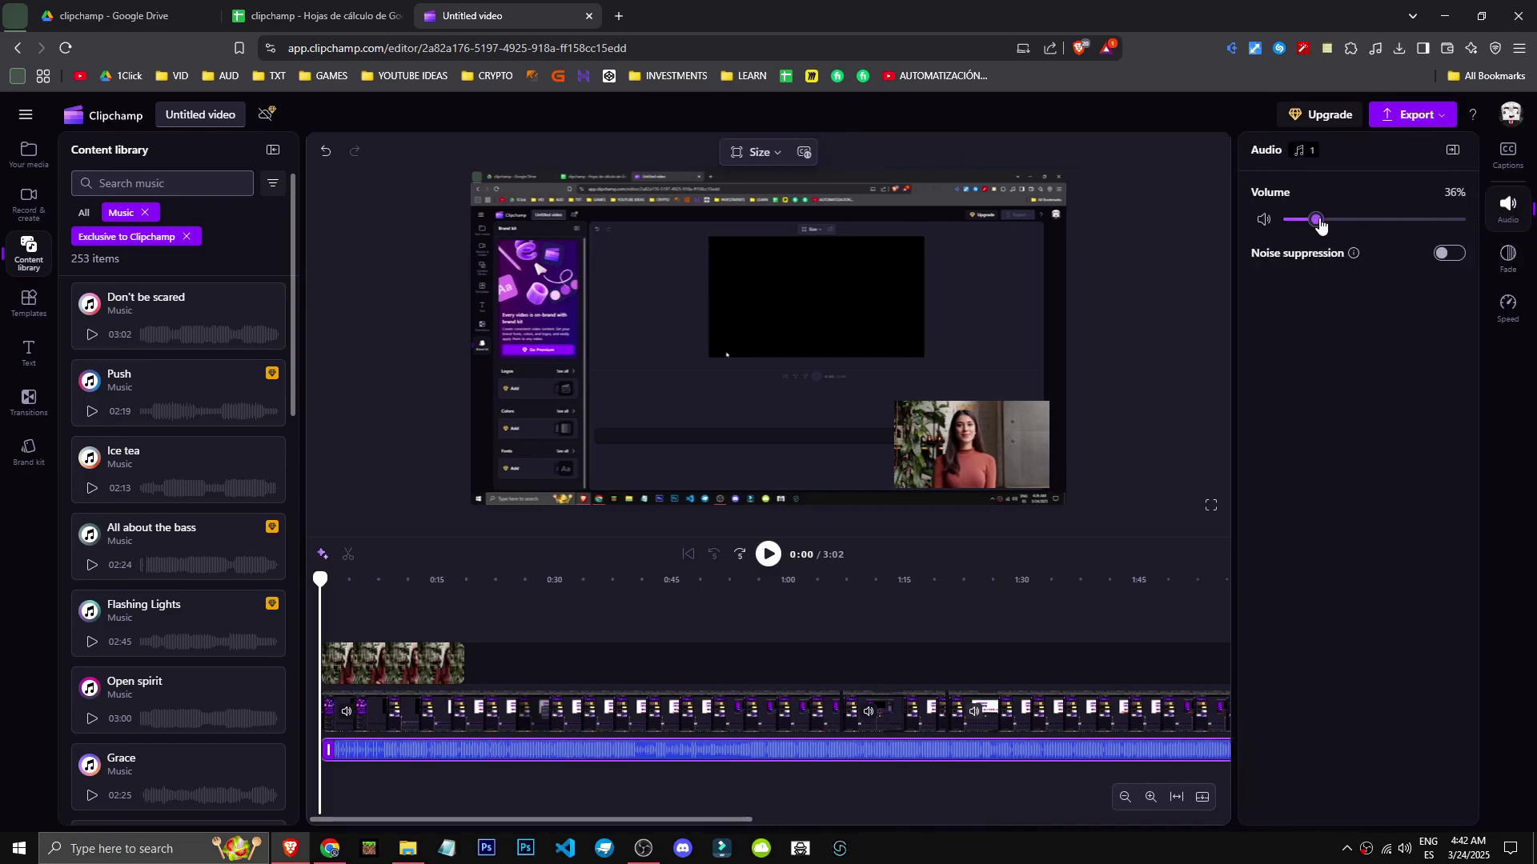
{"action": "left_click", "coordinate": [1508, 258]}
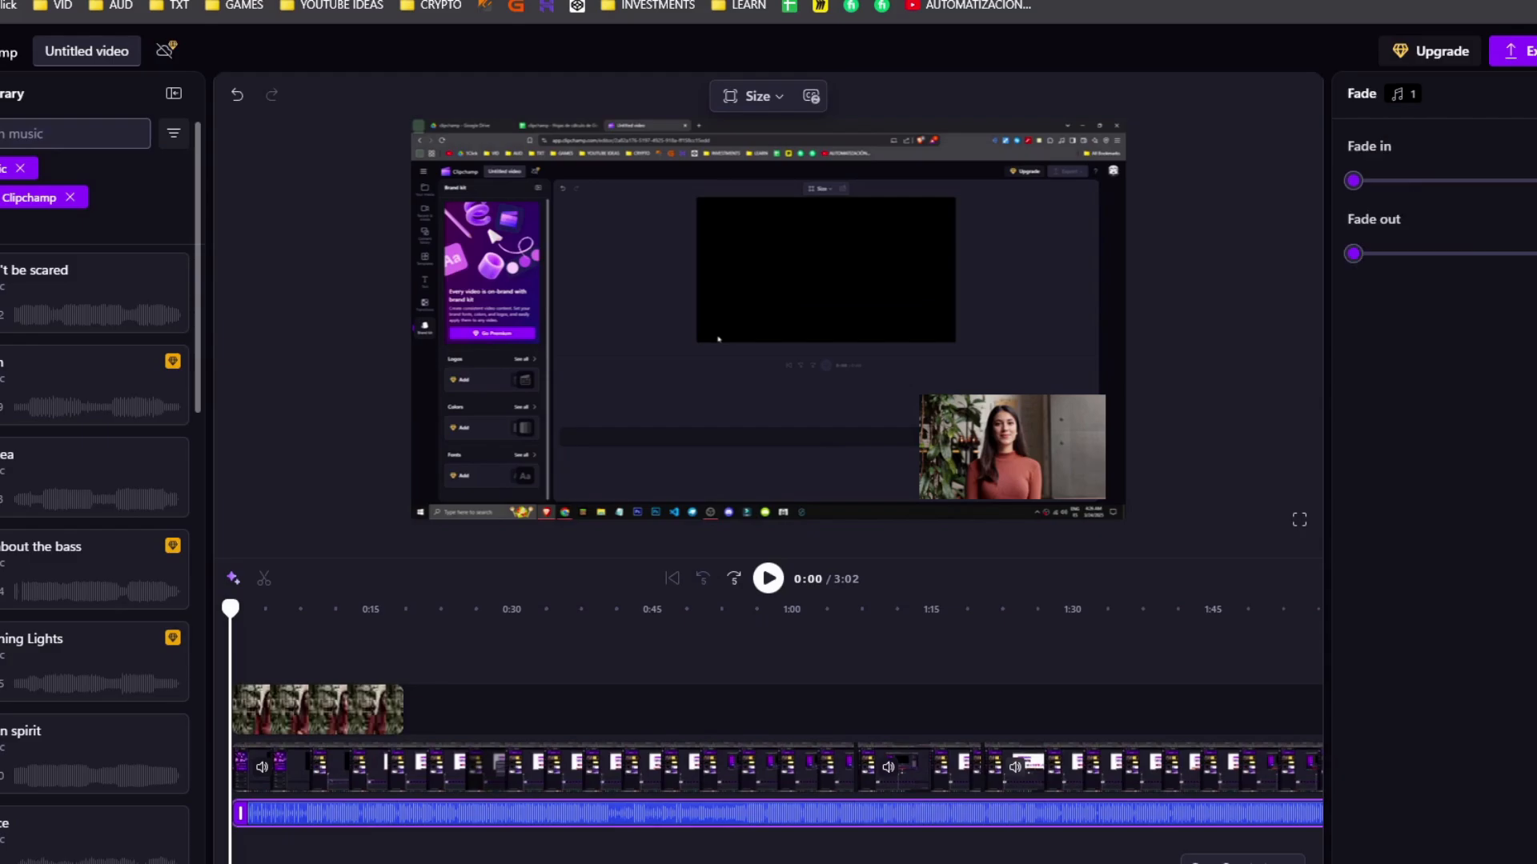
{"action": "left_click", "coordinate": [1508, 306]}
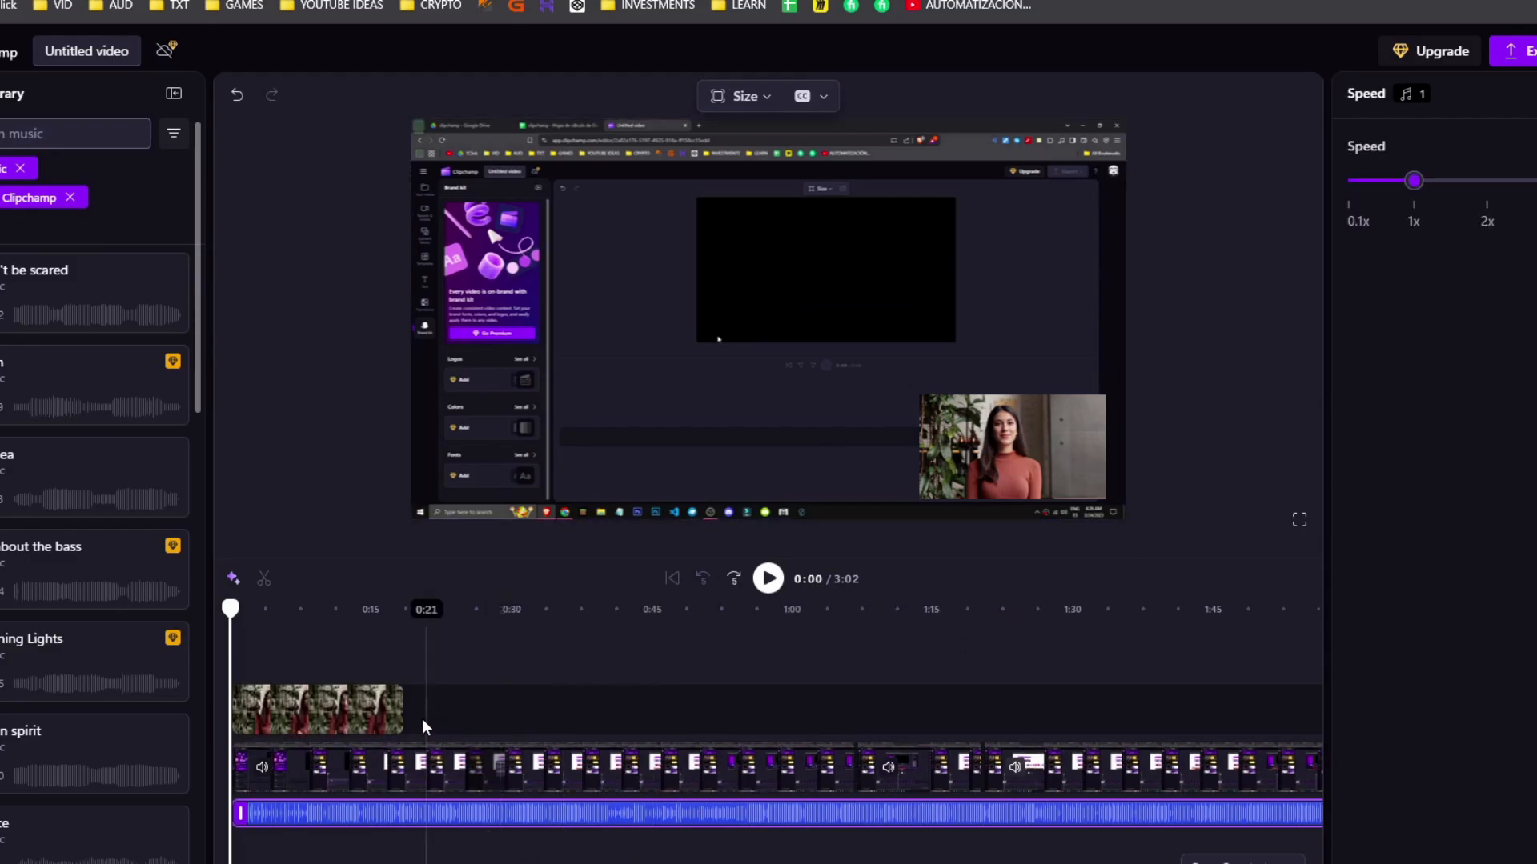
Step: Browse more of the exclusive music tracks and the audio categories in the content library
{"action": "scroll", "coordinate": [95, 681], "scroll_direction": "down", "scroll_amount": 10}
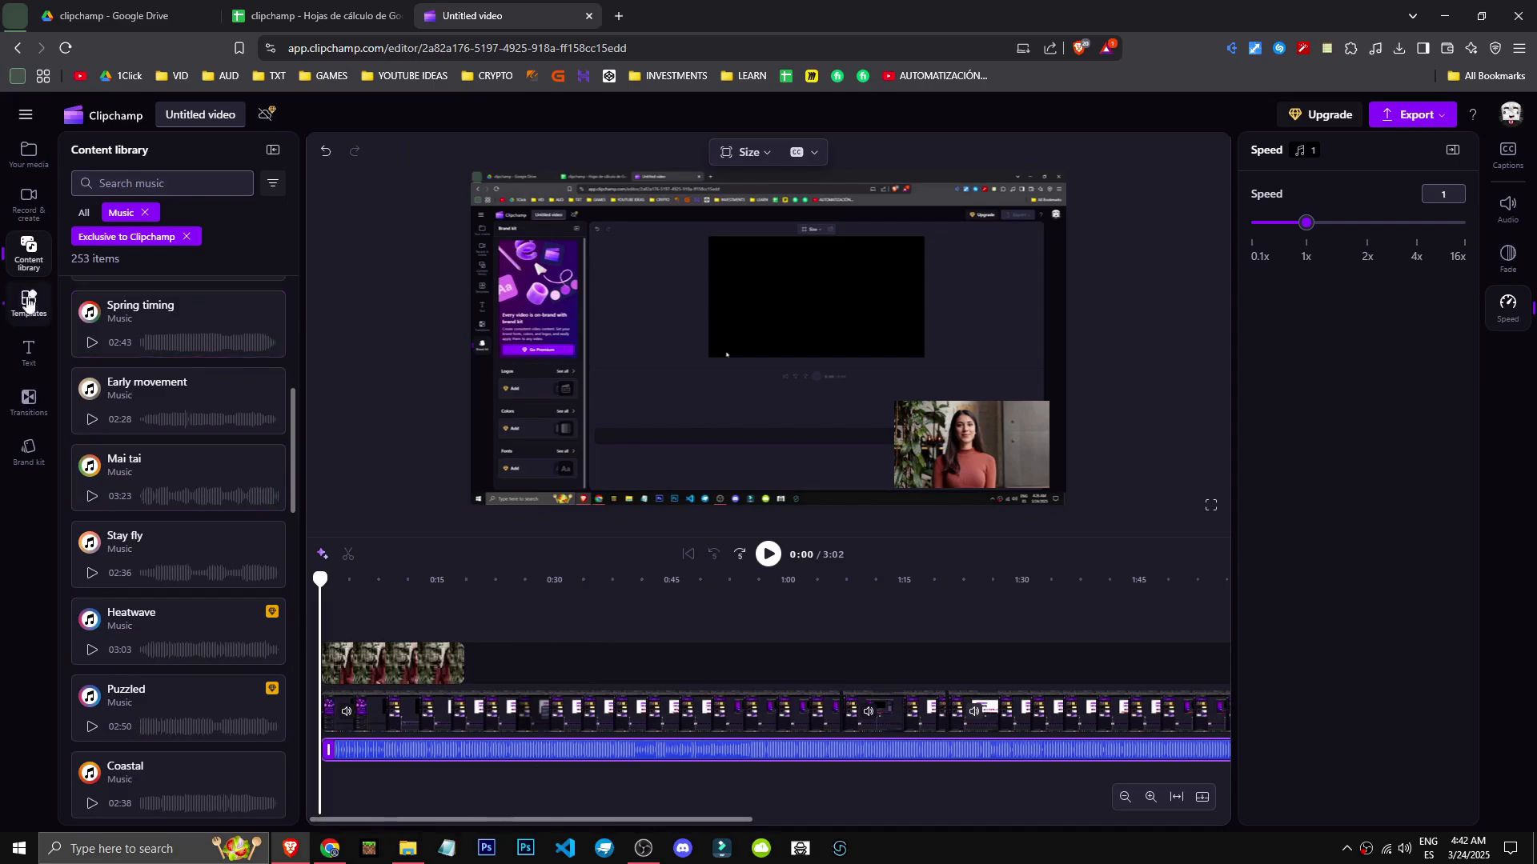
{"action": "left_click", "coordinate": [29, 253]}
{"action": "left_click", "coordinate": [118, 213]}
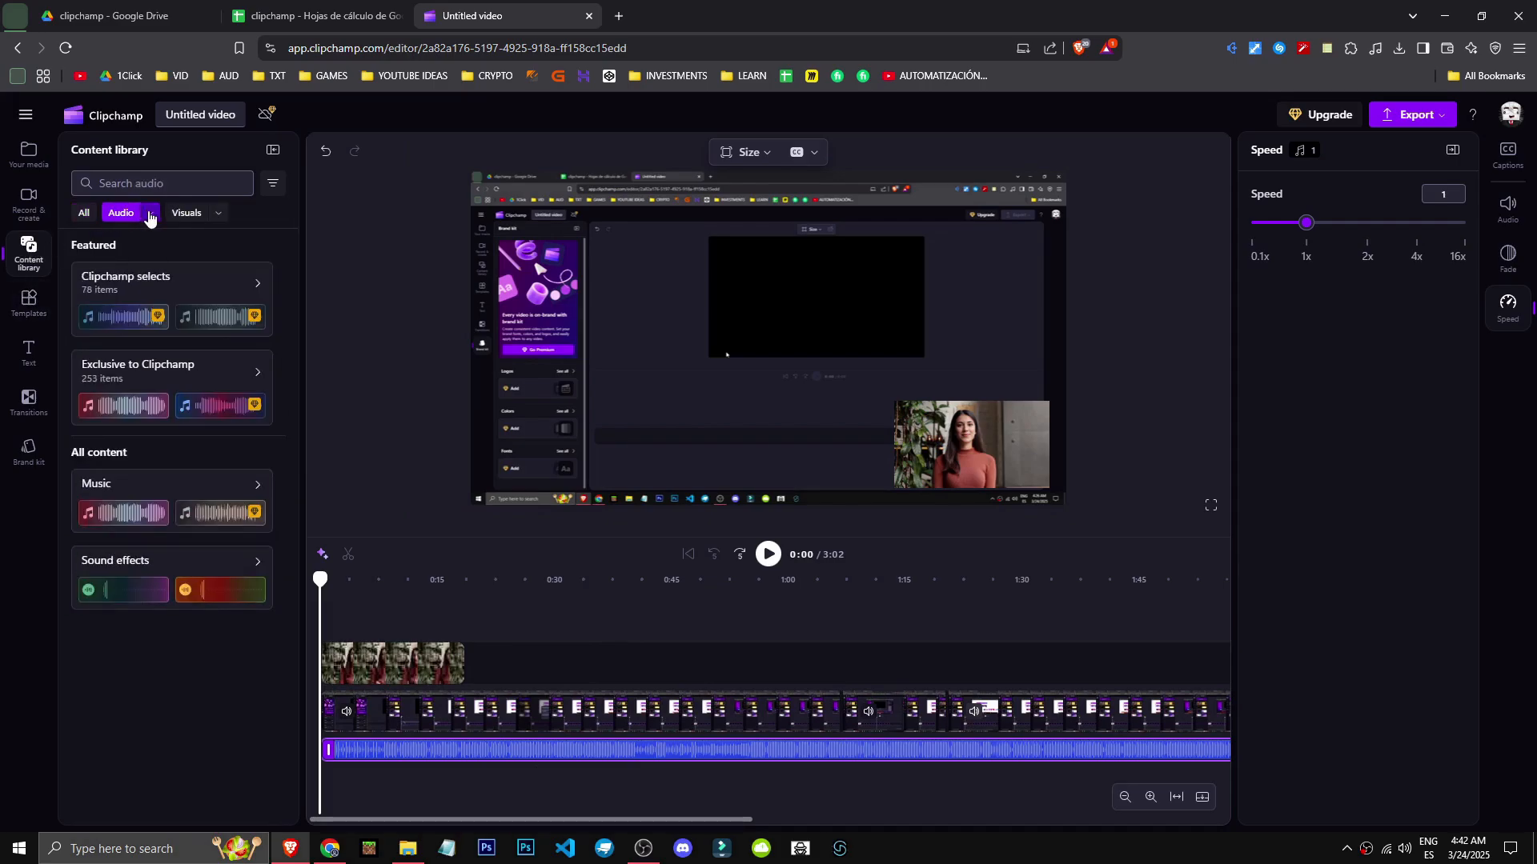
{"action": "left_click", "coordinate": [149, 217]}
{"action": "left_click", "coordinate": [152, 272]}
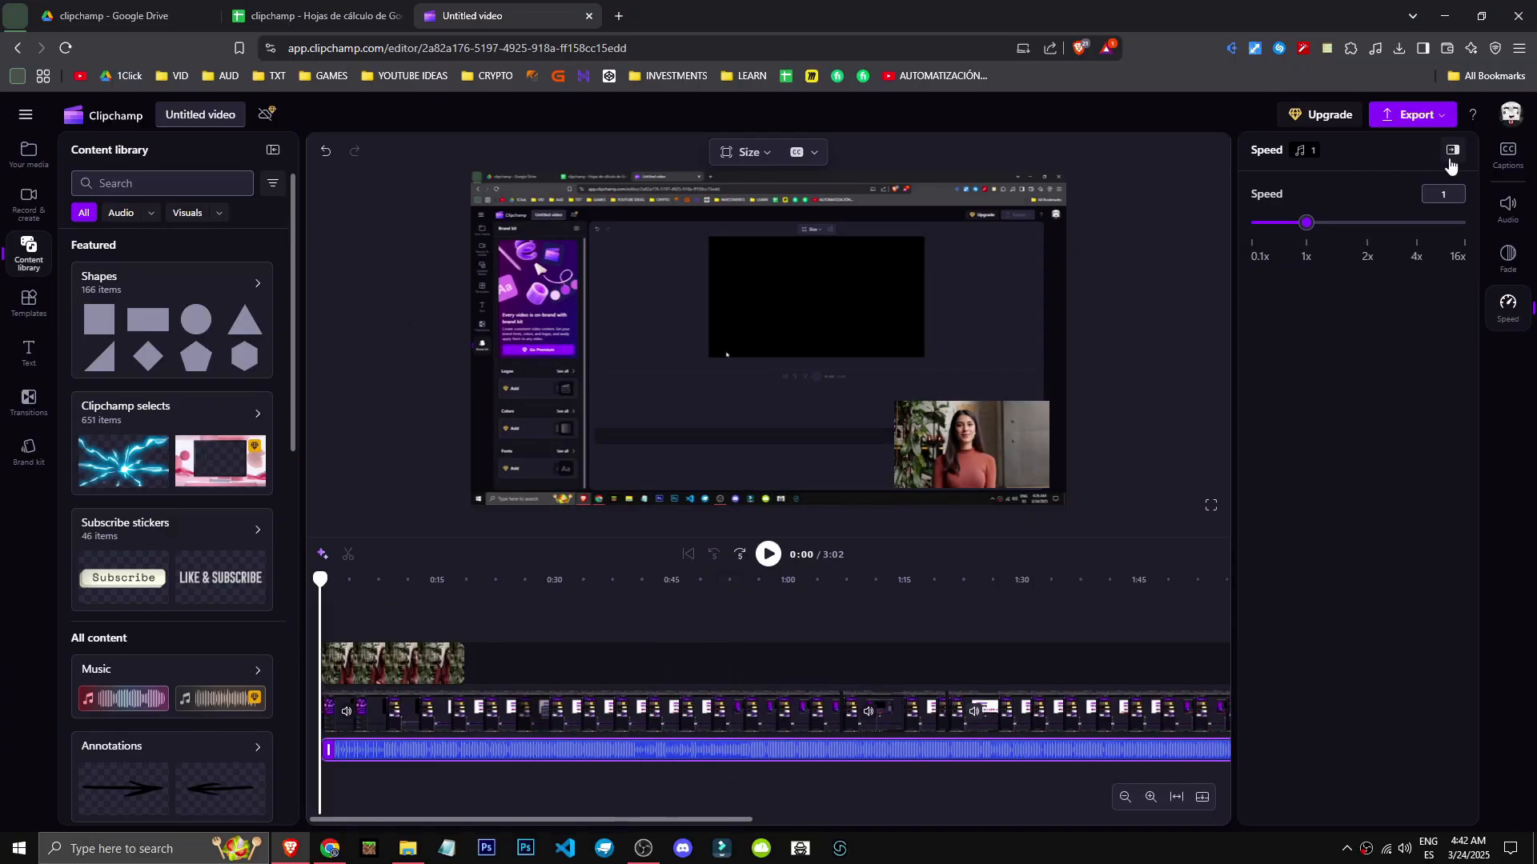
Step: Show the autocaption options and transcript, check the captions in the preview at 0:26, and hide the caption options
{"action": "left_click", "coordinate": [1505, 161]}
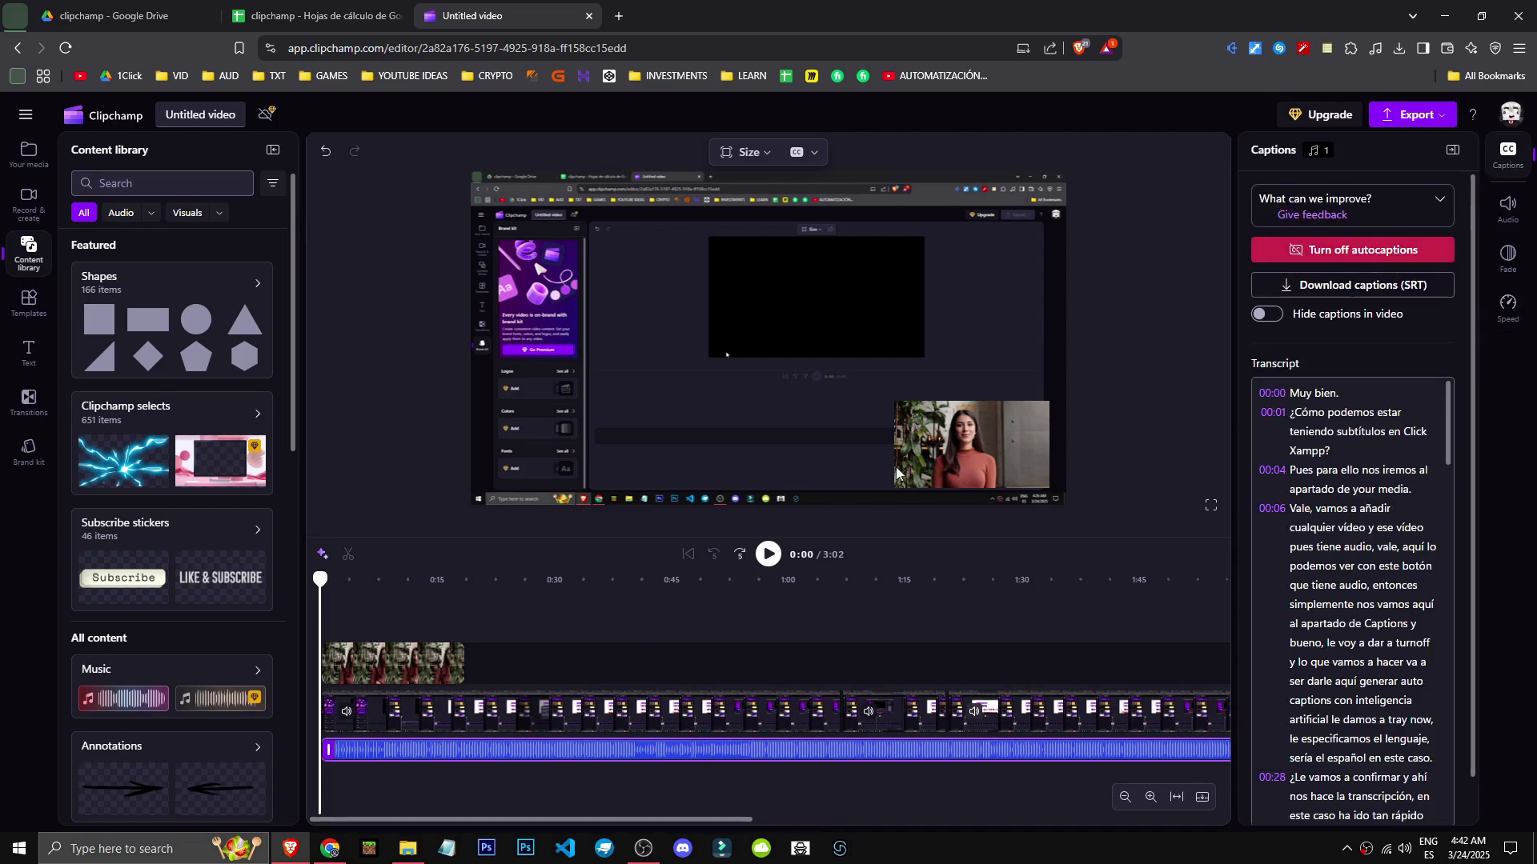
{"action": "left_click_drag", "start_coordinate": [477, 596], "coordinate": [523, 578]}
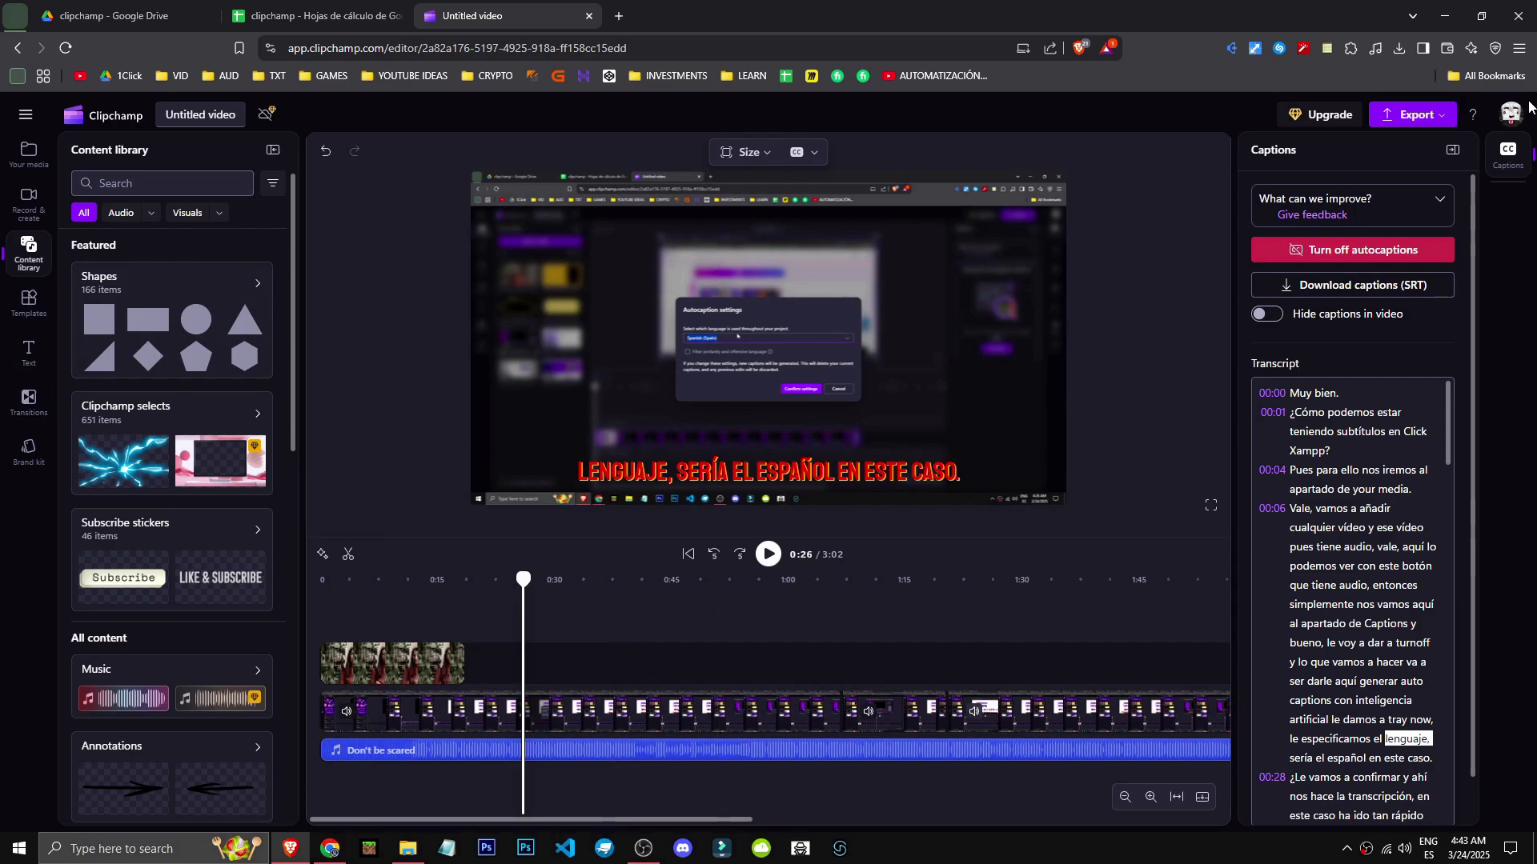
{"action": "left_click", "coordinate": [1508, 156]}
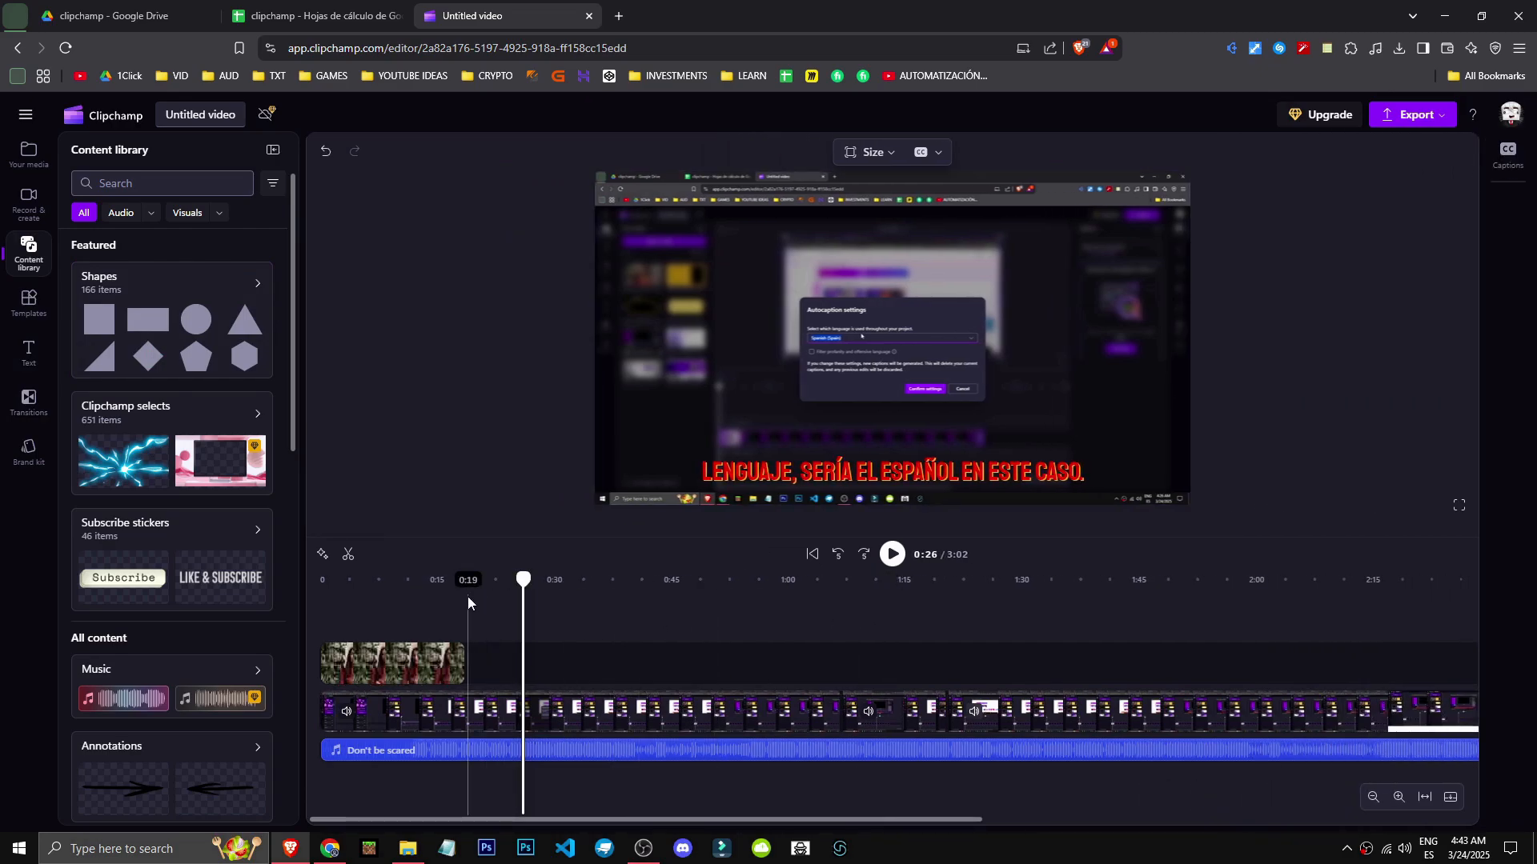
Step: Add the two-line Mirror title above the woman's clip at the start of the timeline and preview it
{"action": "left_click", "coordinate": [28, 352]}
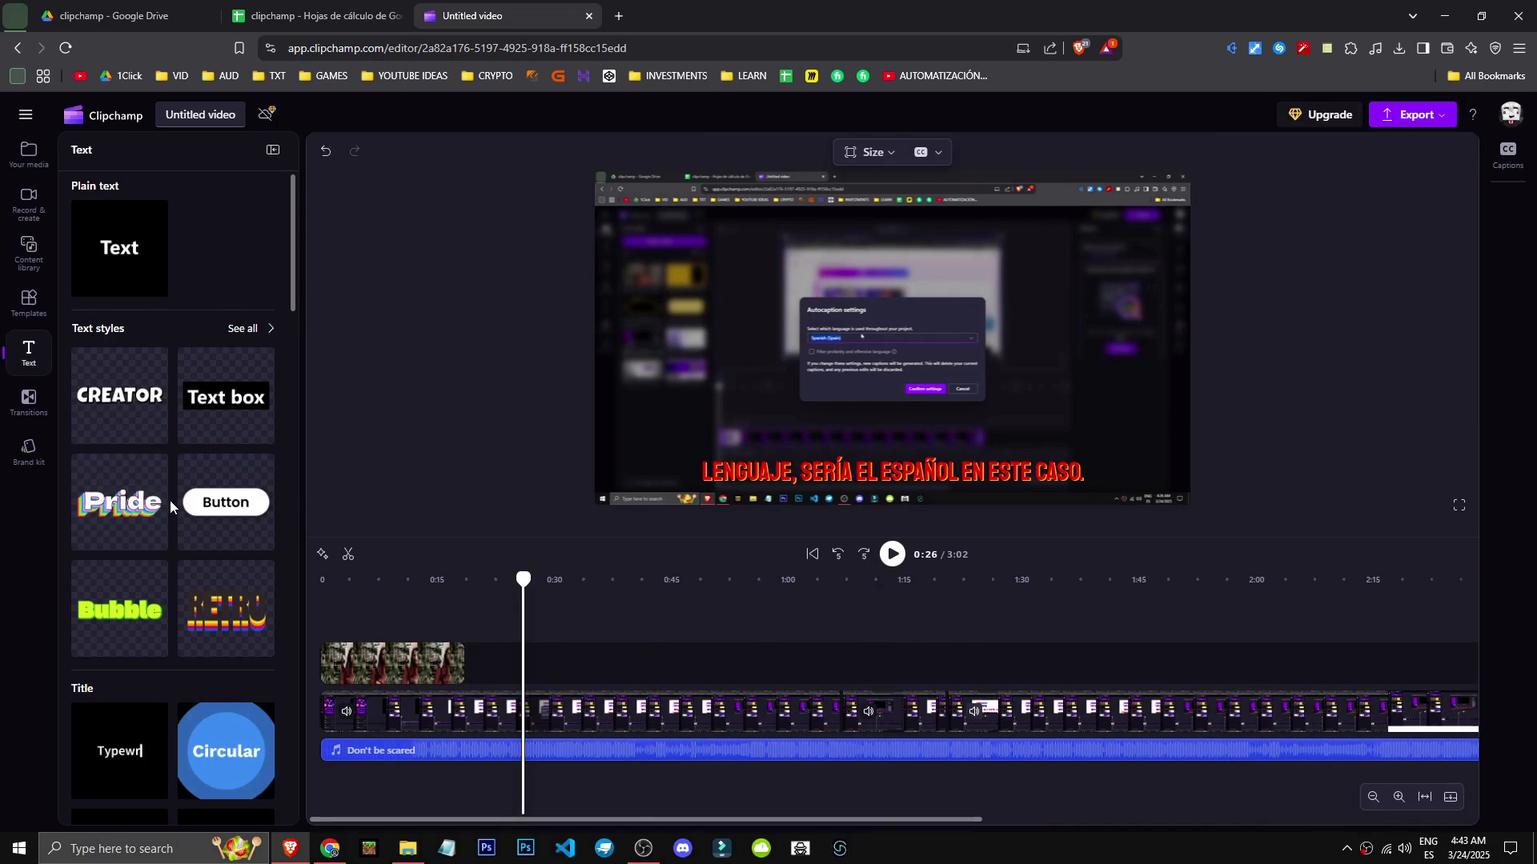
{"action": "scroll", "coordinate": [208, 658], "scroll_direction": "down", "scroll_amount": 10}
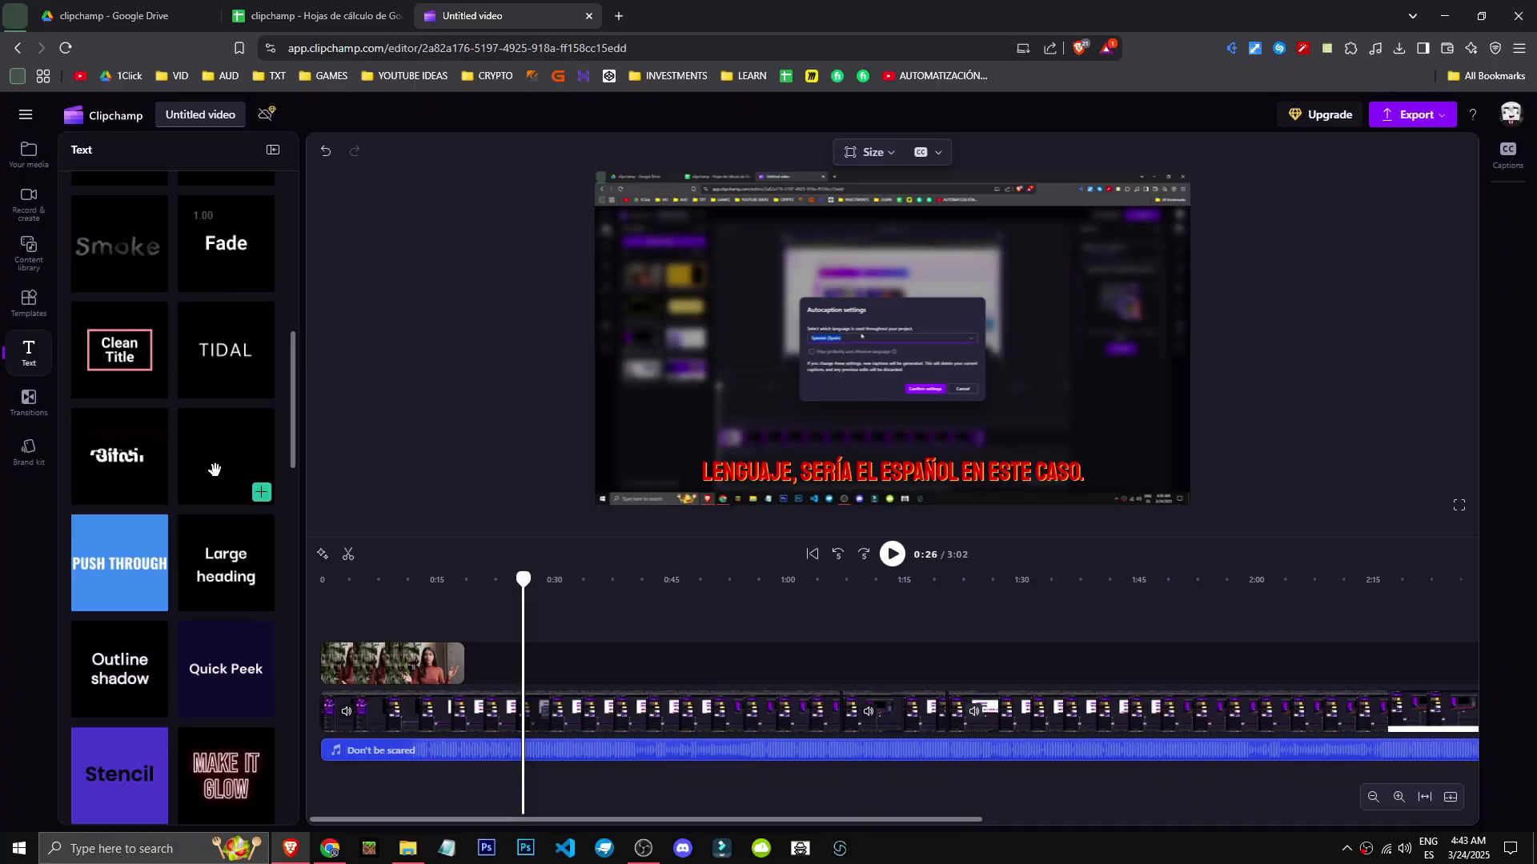
{"action": "scroll", "coordinate": [102, 477], "scroll_direction": "up", "scroll_amount": 1}
{"action": "scroll", "coordinate": [48, 564], "scroll_direction": "down", "scroll_amount": 4}
{"action": "scroll", "coordinate": [178, 638], "scroll_direction": "down", "scroll_amount": 3}
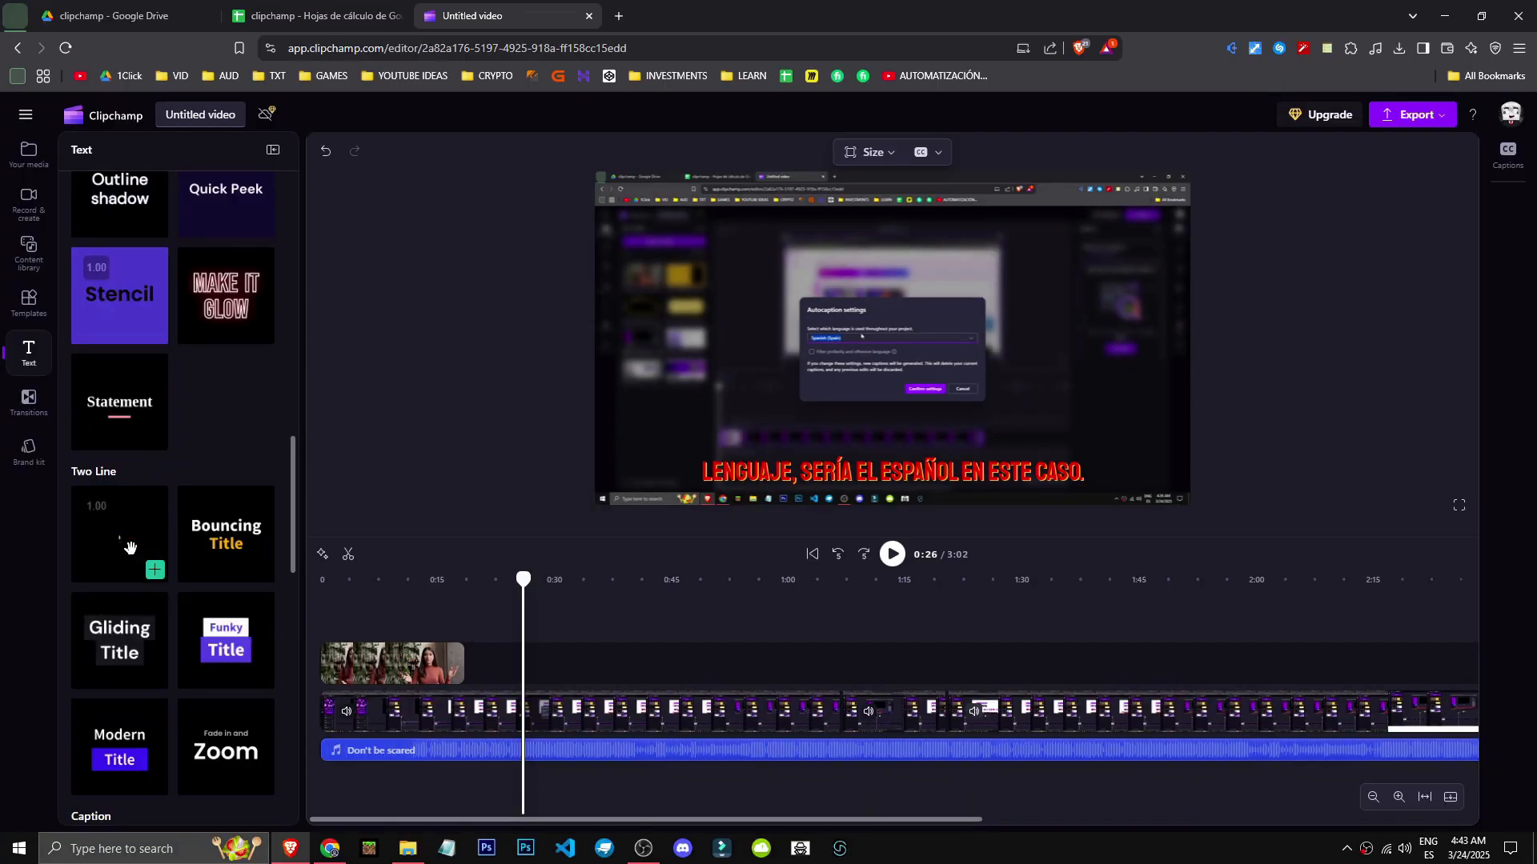
{"action": "left_click_drag", "start_coordinate": [120, 532], "coordinate": [576, 677]}
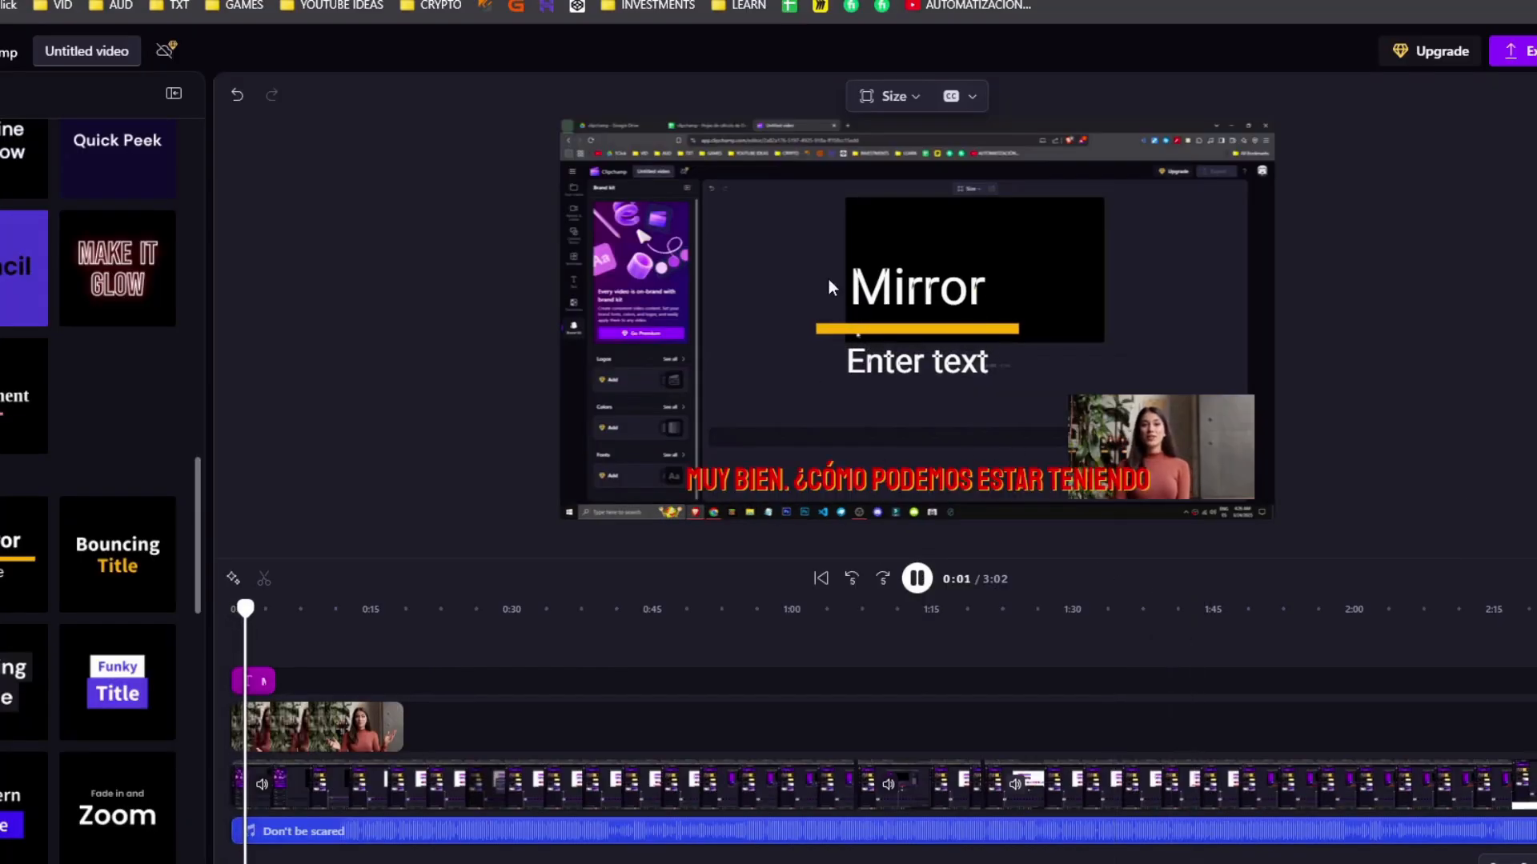
{"action": "key", "text": "space"}
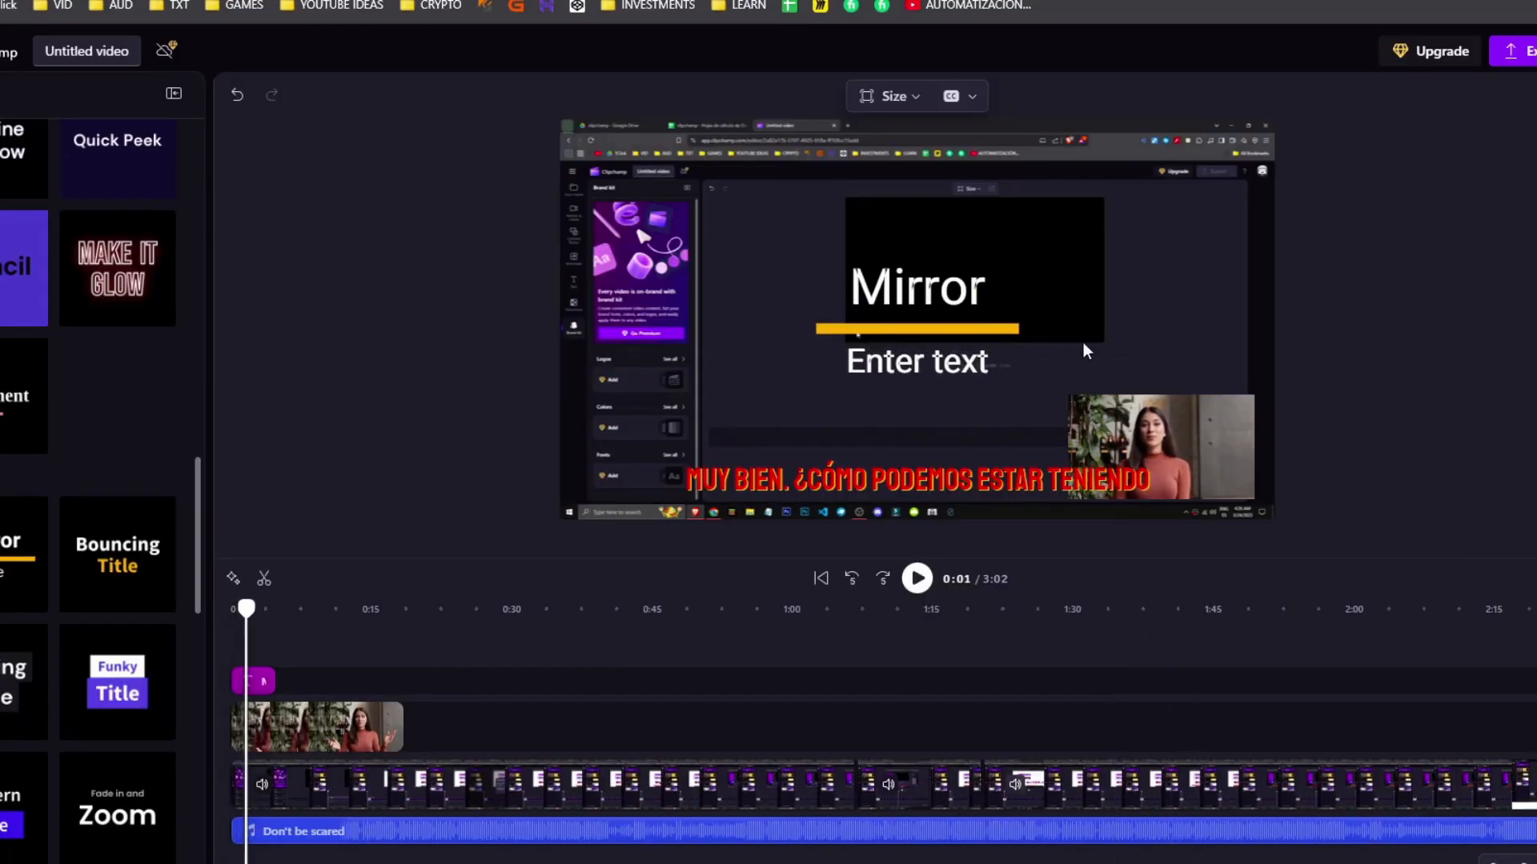
Step: Set the Mirror title's font to Gasoek One, replace its lines with HELLO and WELCOME, and open its text colour
{"action": "left_click", "coordinate": [253, 681]}
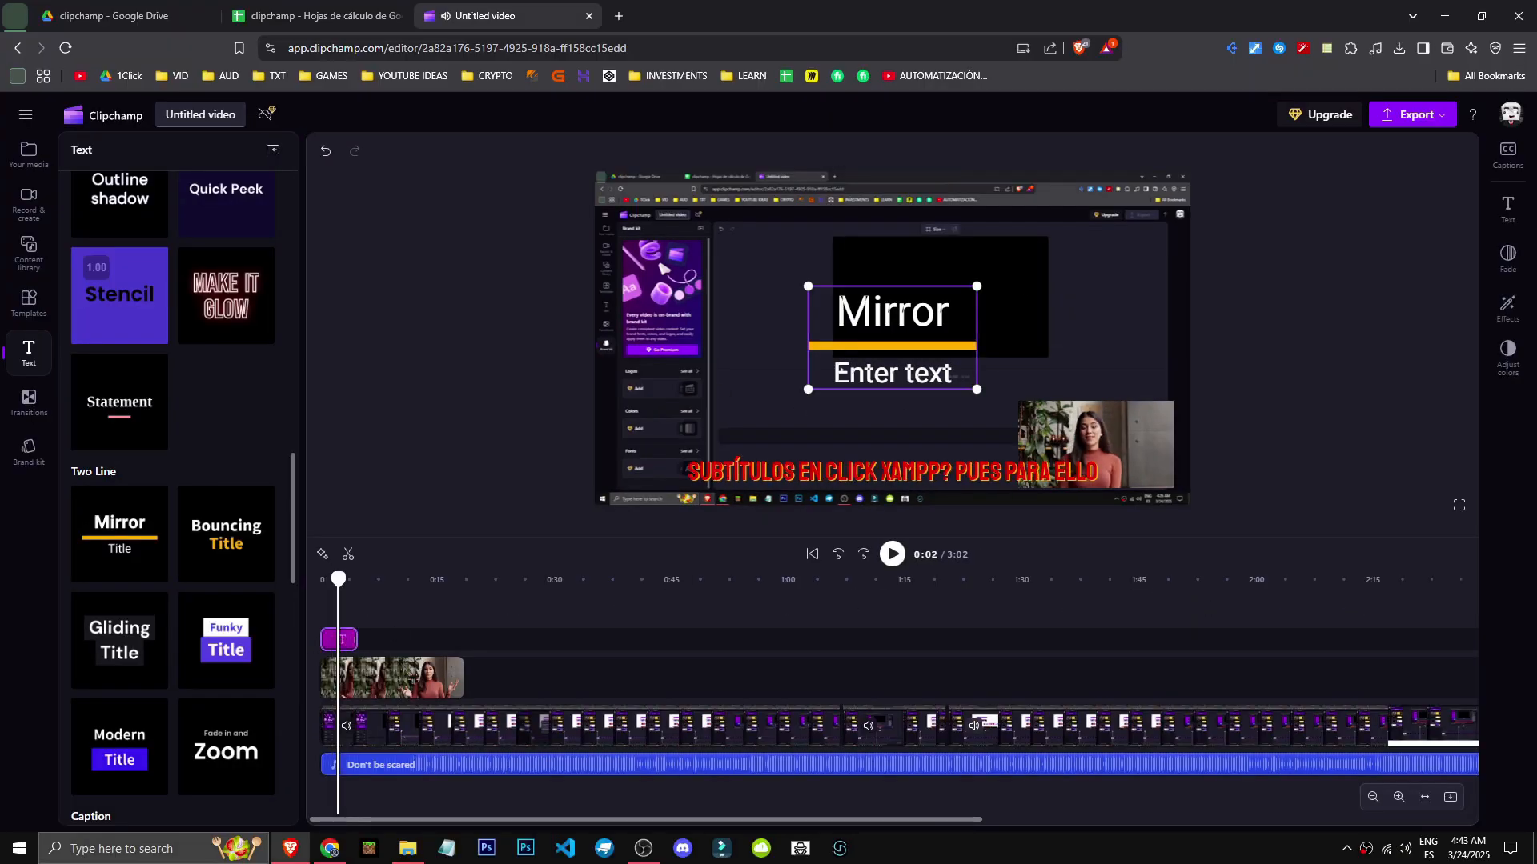
{"action": "left_click", "coordinate": [1508, 210]}
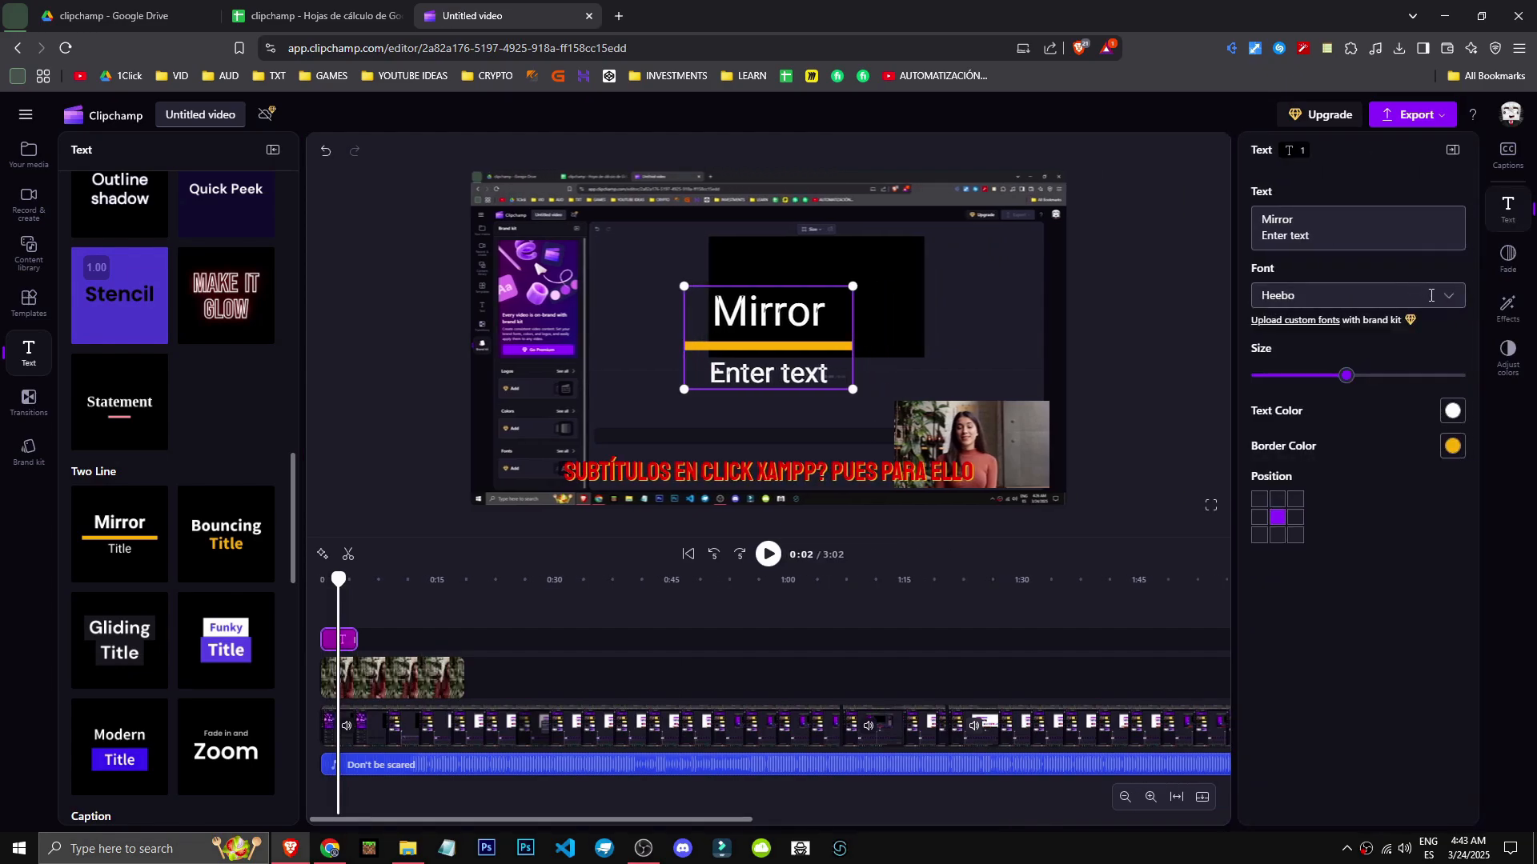
{"action": "left_click", "coordinate": [1445, 305]}
{"action": "left_click", "coordinate": [1371, 362]}
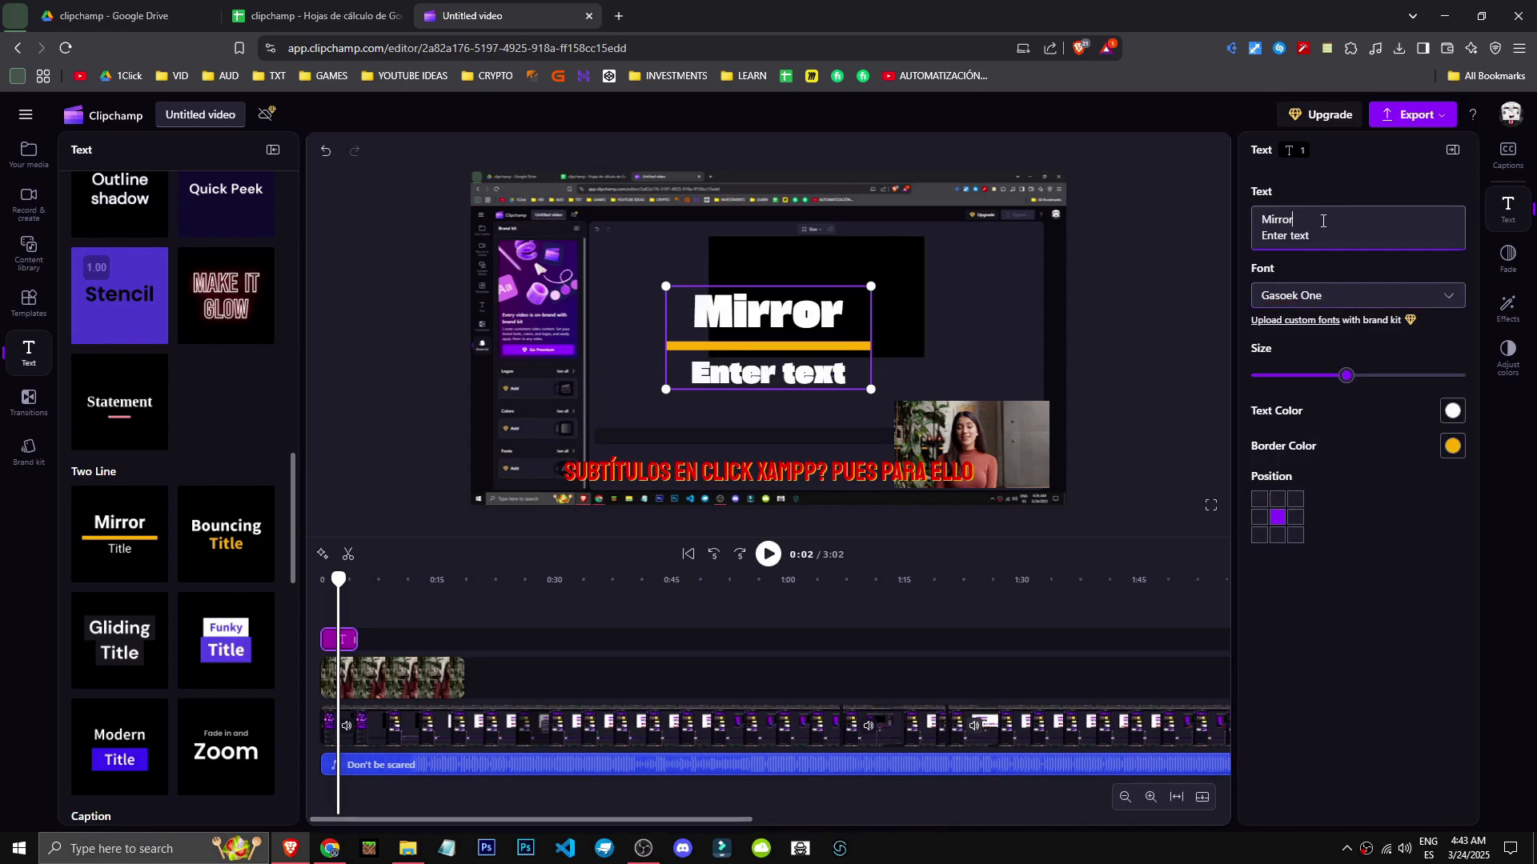
{"action": "left_click_drag", "start_coordinate": [1294, 219], "coordinate": [1253, 236]}
{"action": "type", "text": "HELLO WELCOME"}
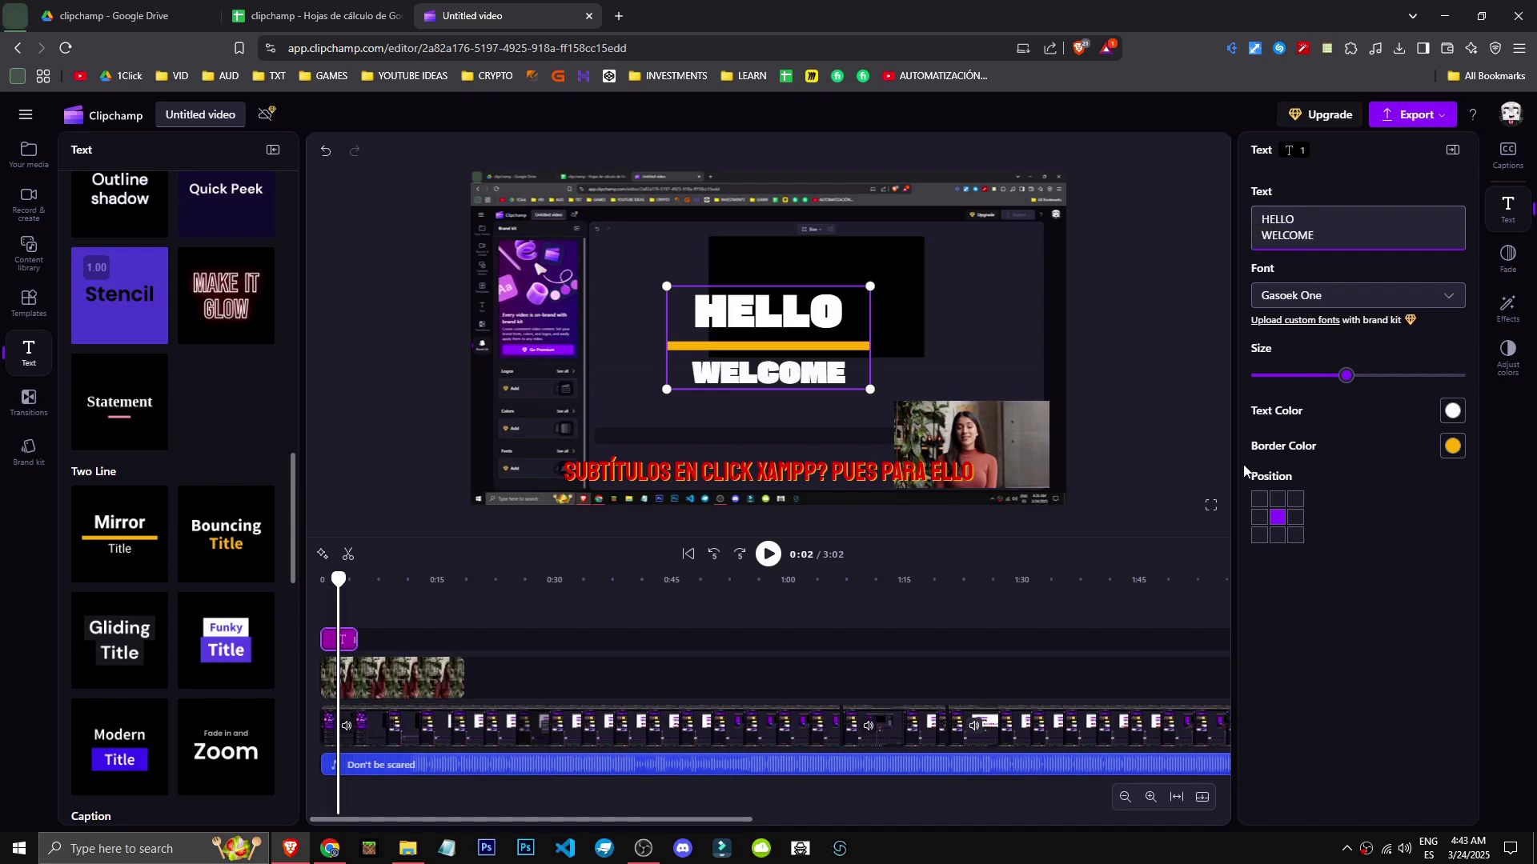
{"action": "left_click", "coordinate": [1454, 411]}
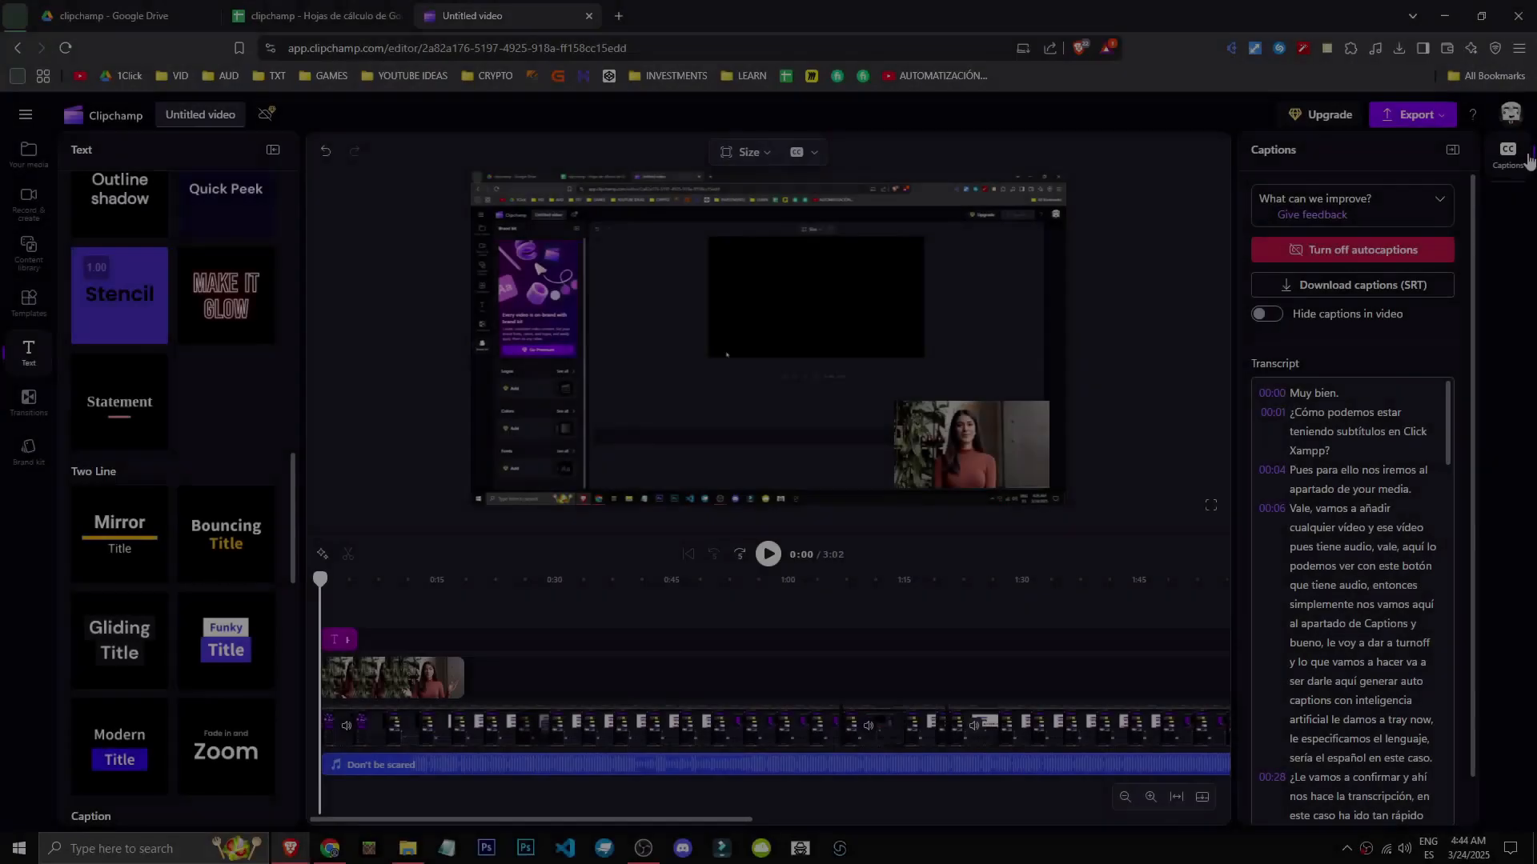
Step: Append the 1:46 recording from the project's media to the end of the main video track
{"action": "left_click", "coordinate": [1526, 158]}
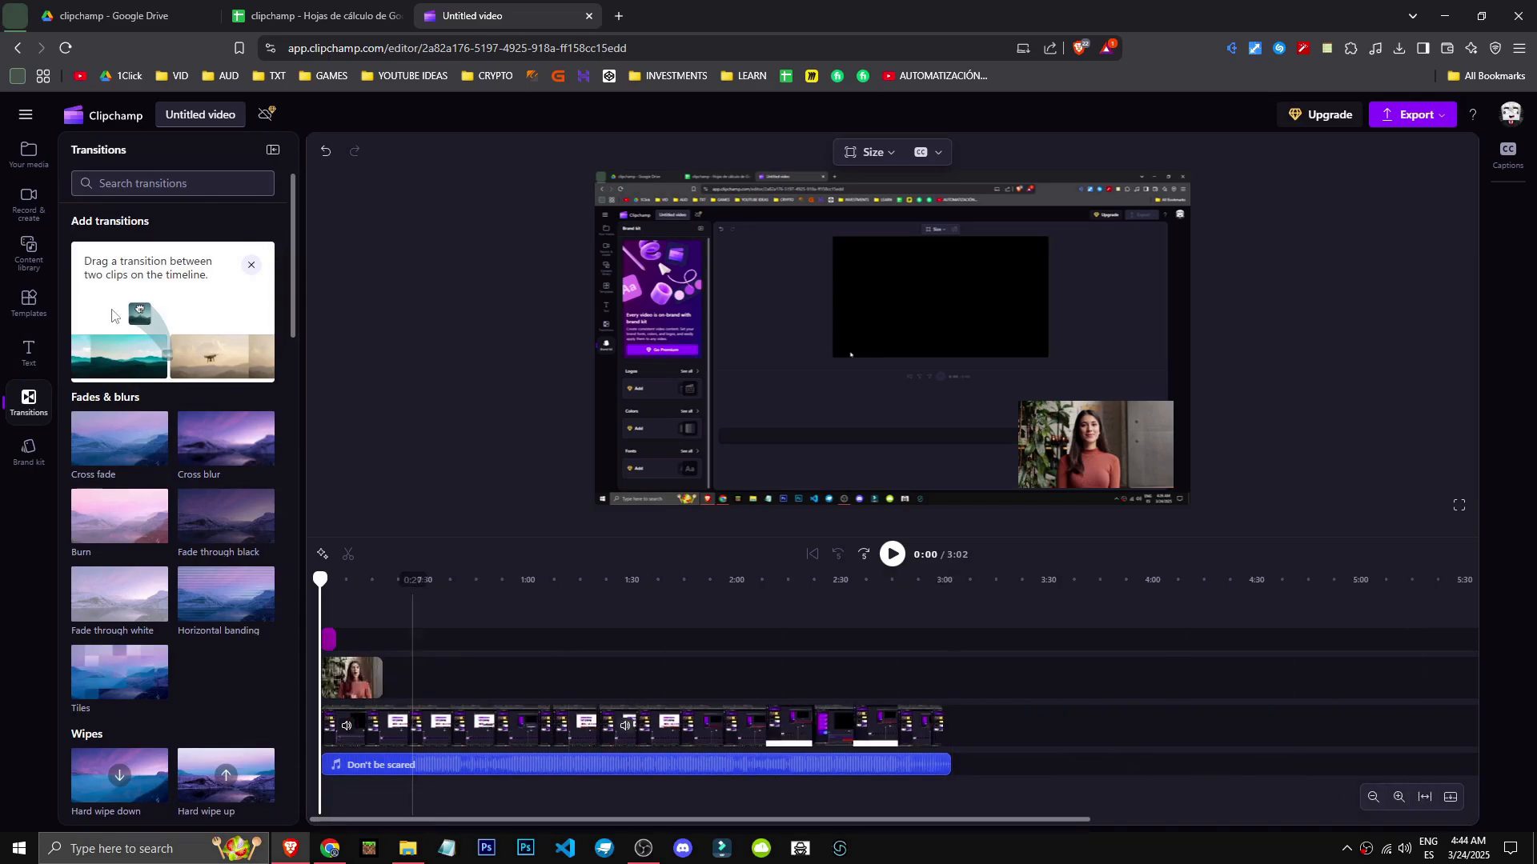
{"action": "left_click", "coordinate": [29, 154]}
{"action": "scroll", "coordinate": [214, 526], "scroll_direction": "down", "scroll_amount": 1}
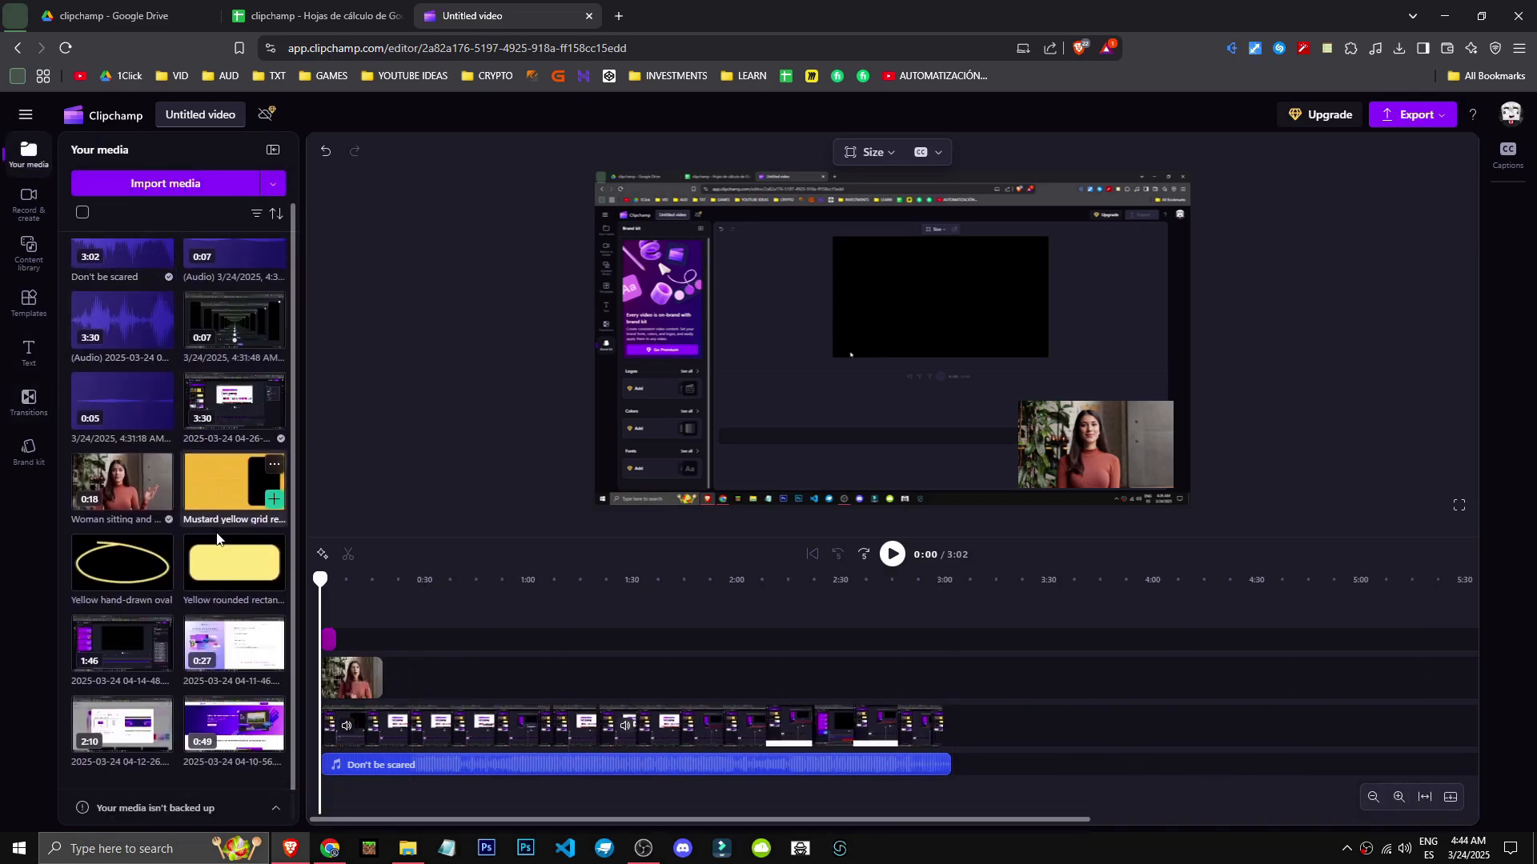
{"action": "left_click_drag", "start_coordinate": [151, 676], "coordinate": [1007, 732]}
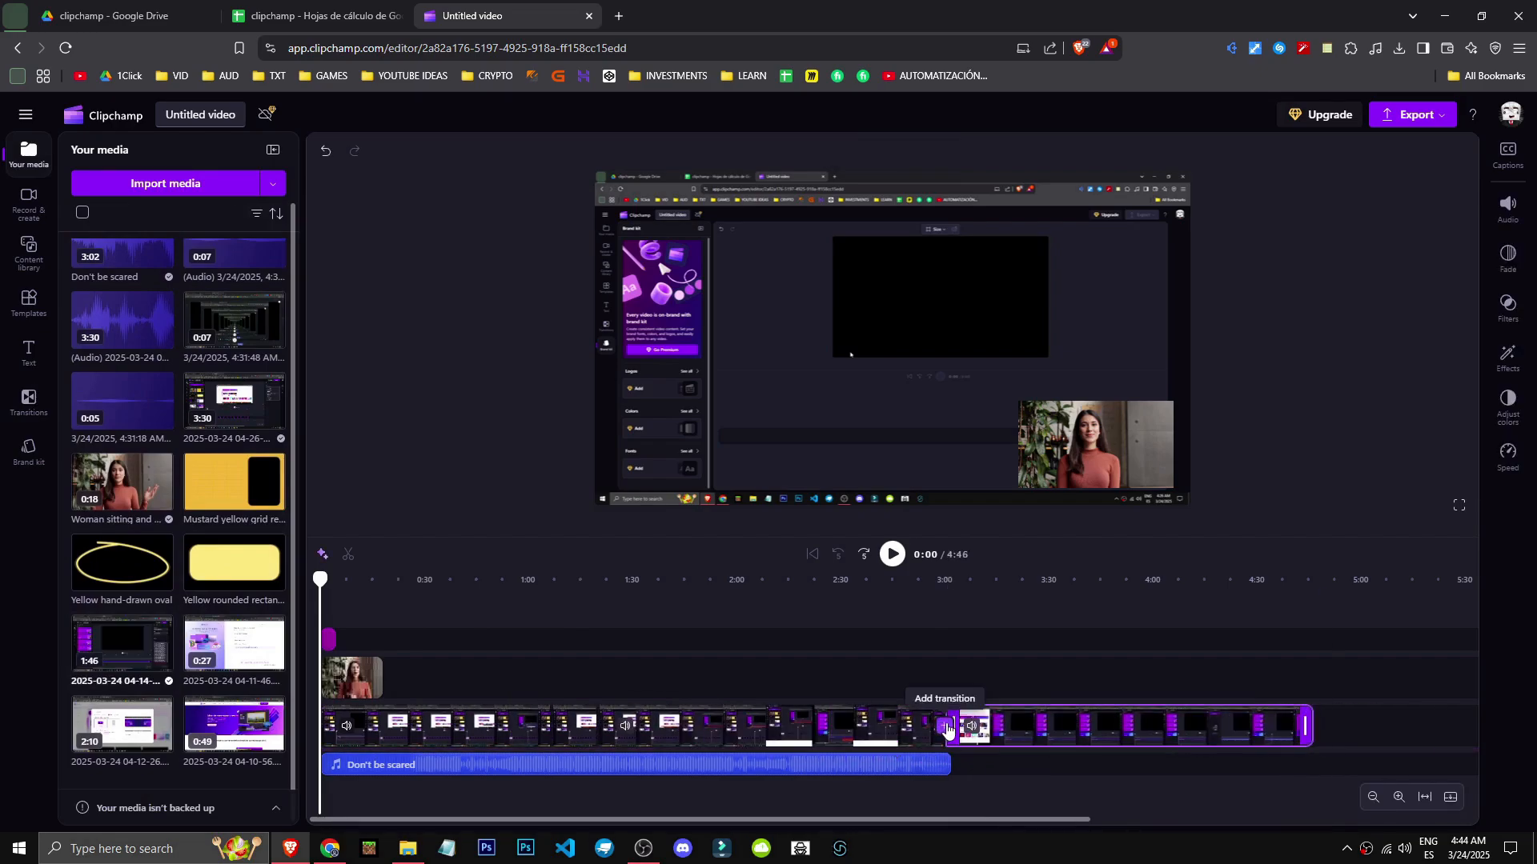
Step: Add a transition between the last two clips on the main track and play the video from just before it
{"action": "left_click", "coordinate": [946, 730]}
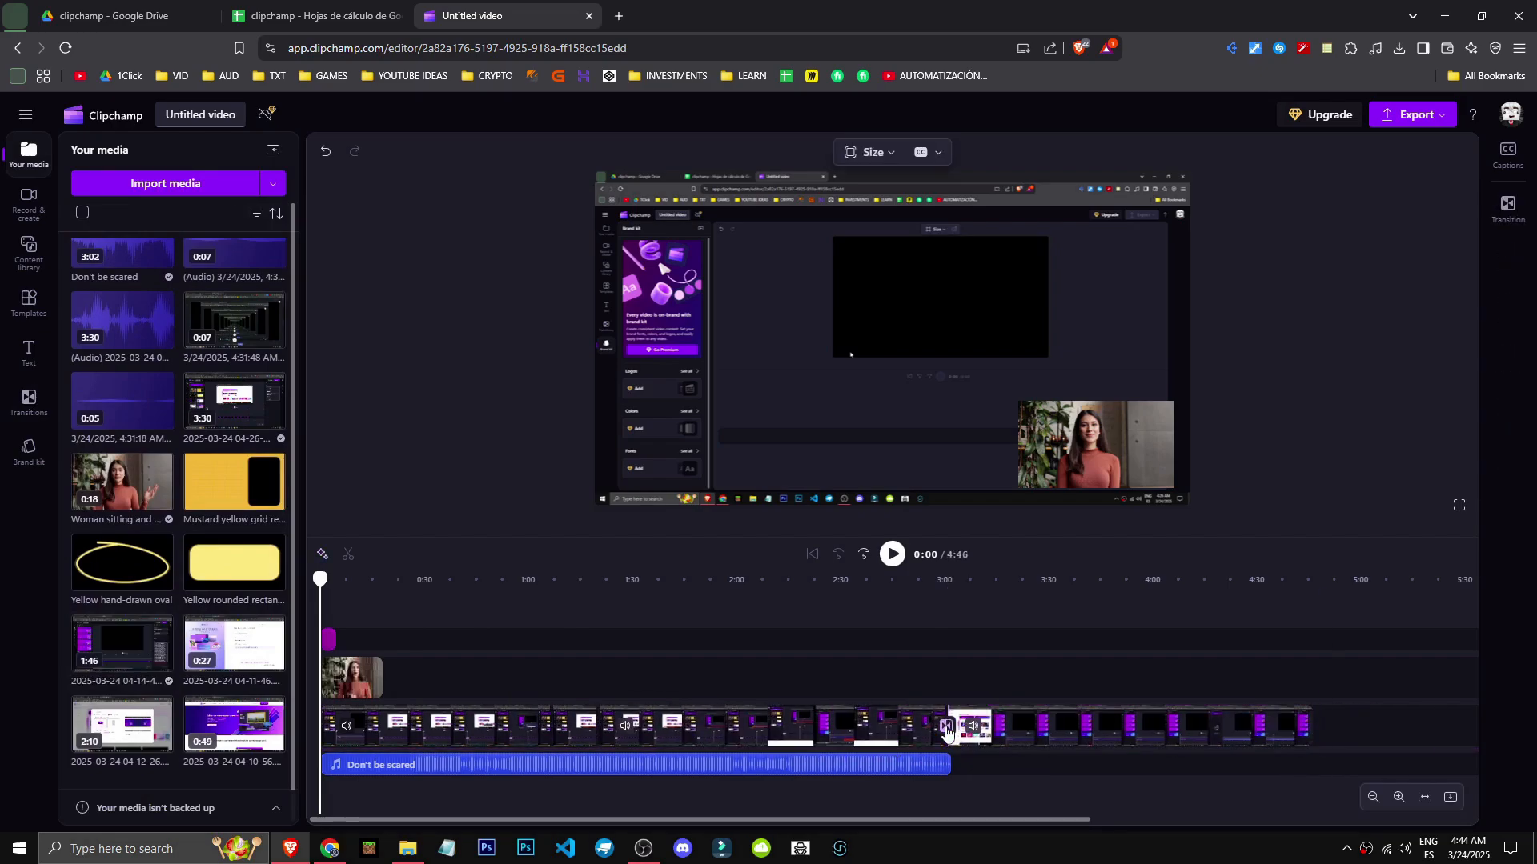
{"action": "left_click", "coordinate": [940, 602]}
{"action": "key", "text": "space"}
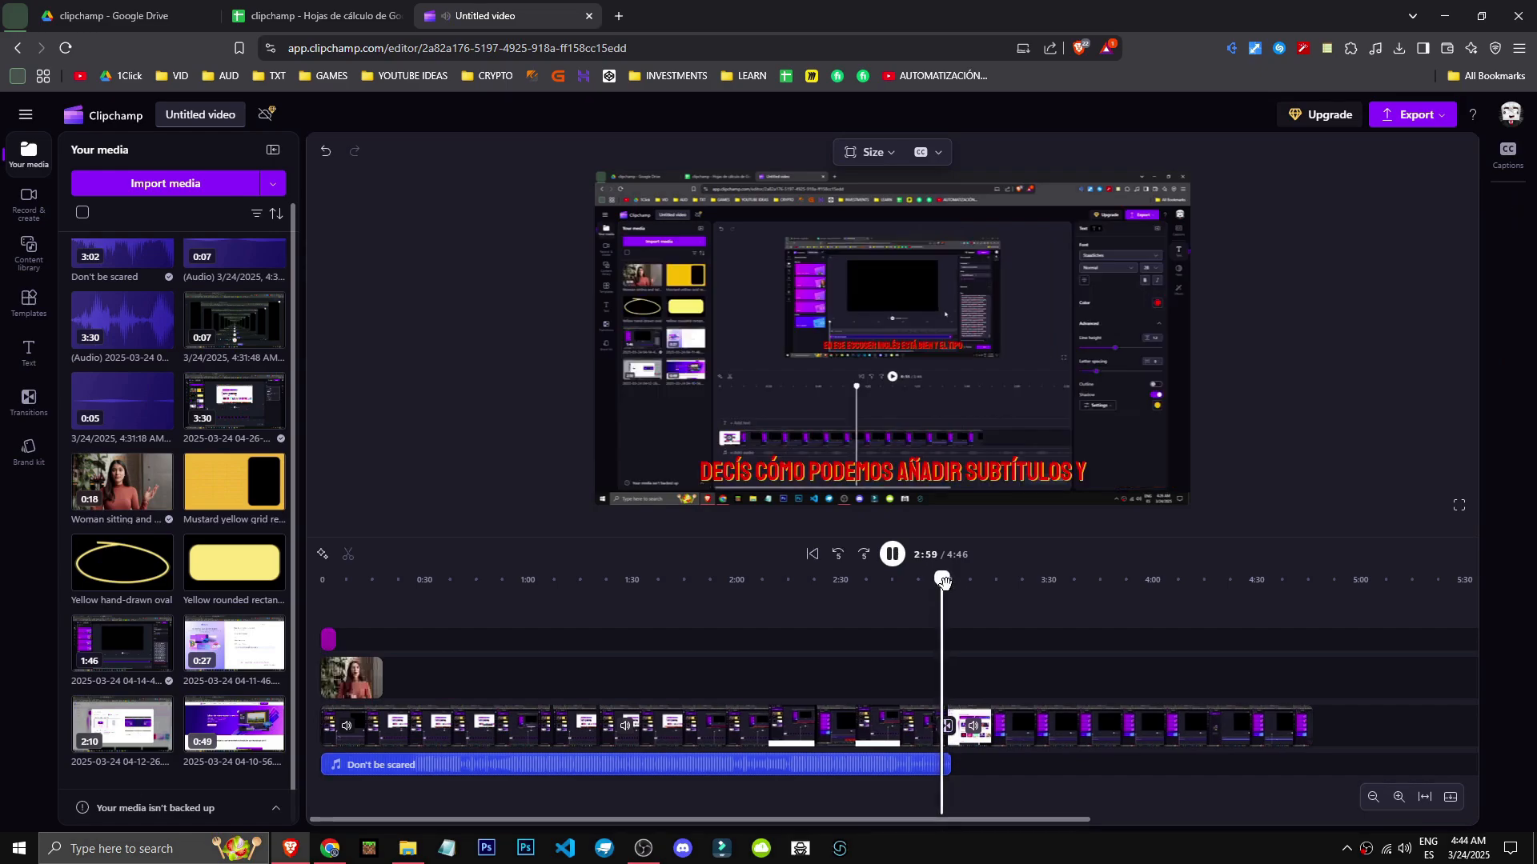
Step: Replace the transition between the last two main-track clips with Horizontal banding and play the video across it
{"action": "key", "text": "space"}
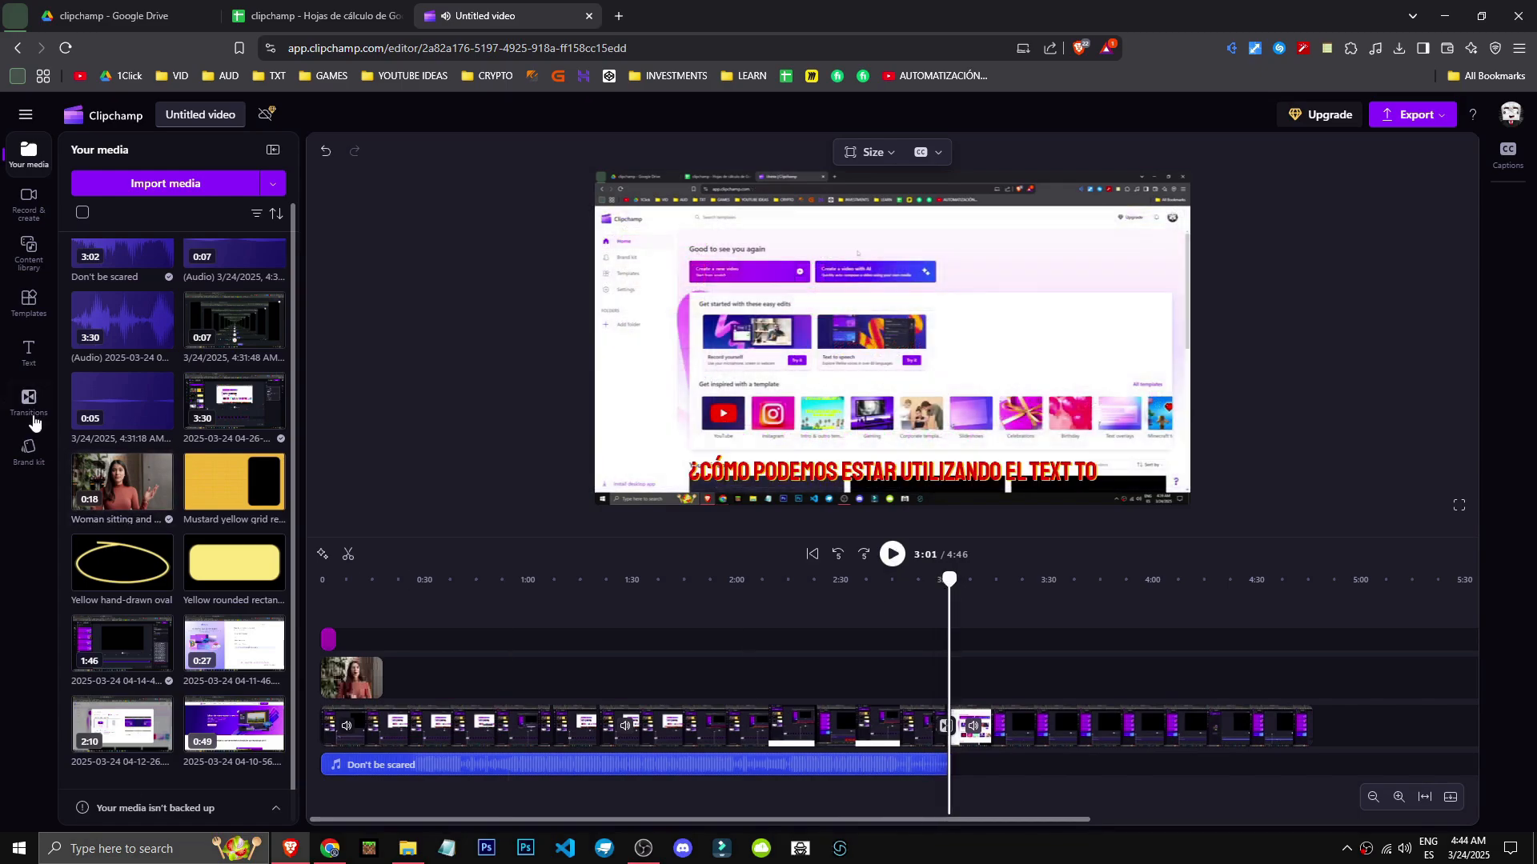
{"action": "left_click", "coordinate": [29, 417]}
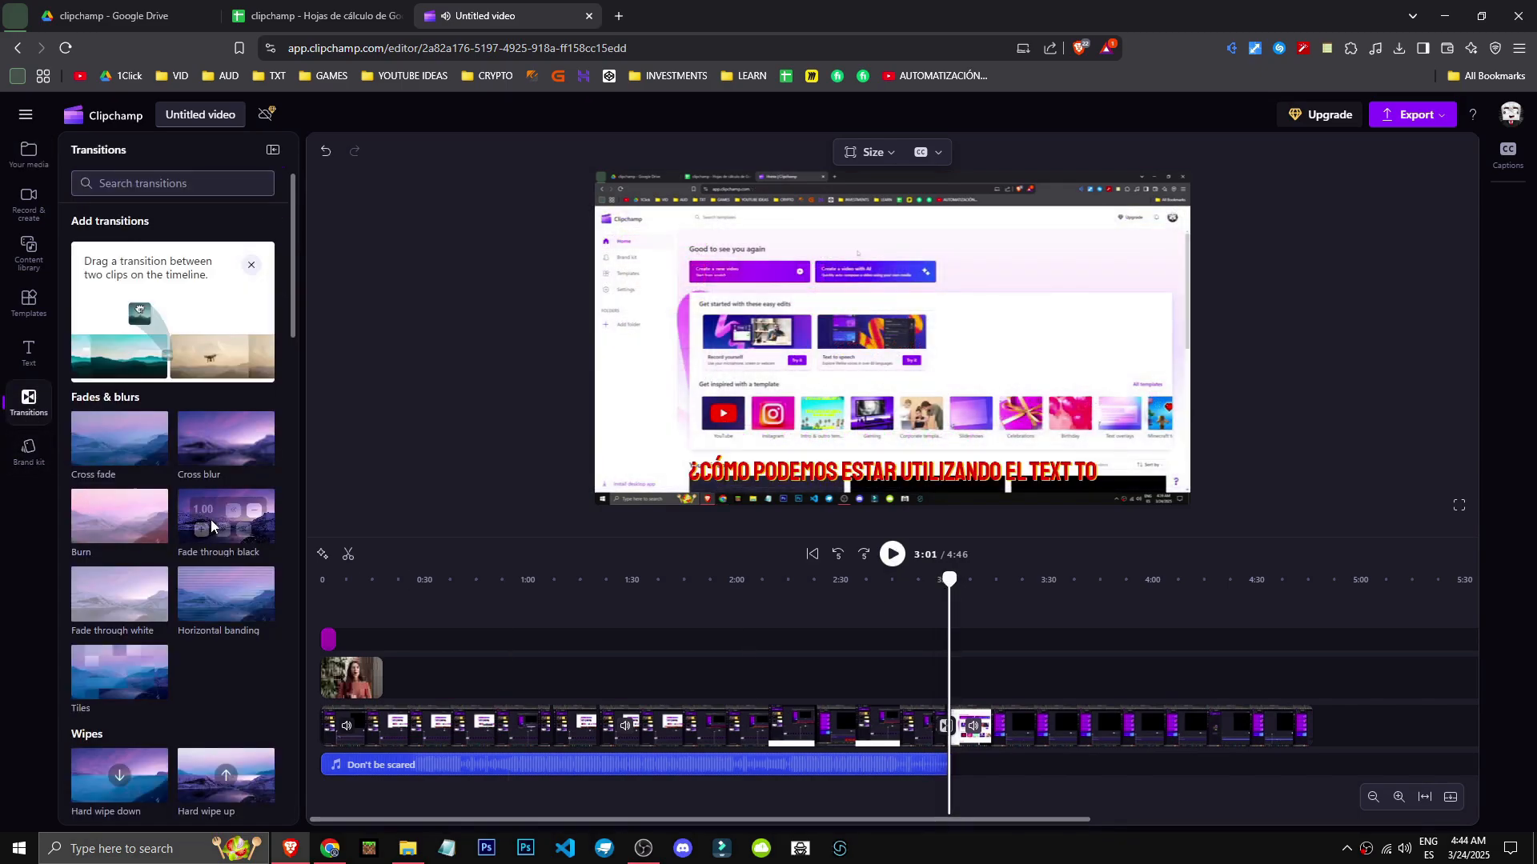
{"action": "scroll", "coordinate": [144, 496], "scroll_direction": "down", "scroll_amount": 2}
{"action": "left_click_drag", "start_coordinate": [218, 455], "coordinate": [947, 729]}
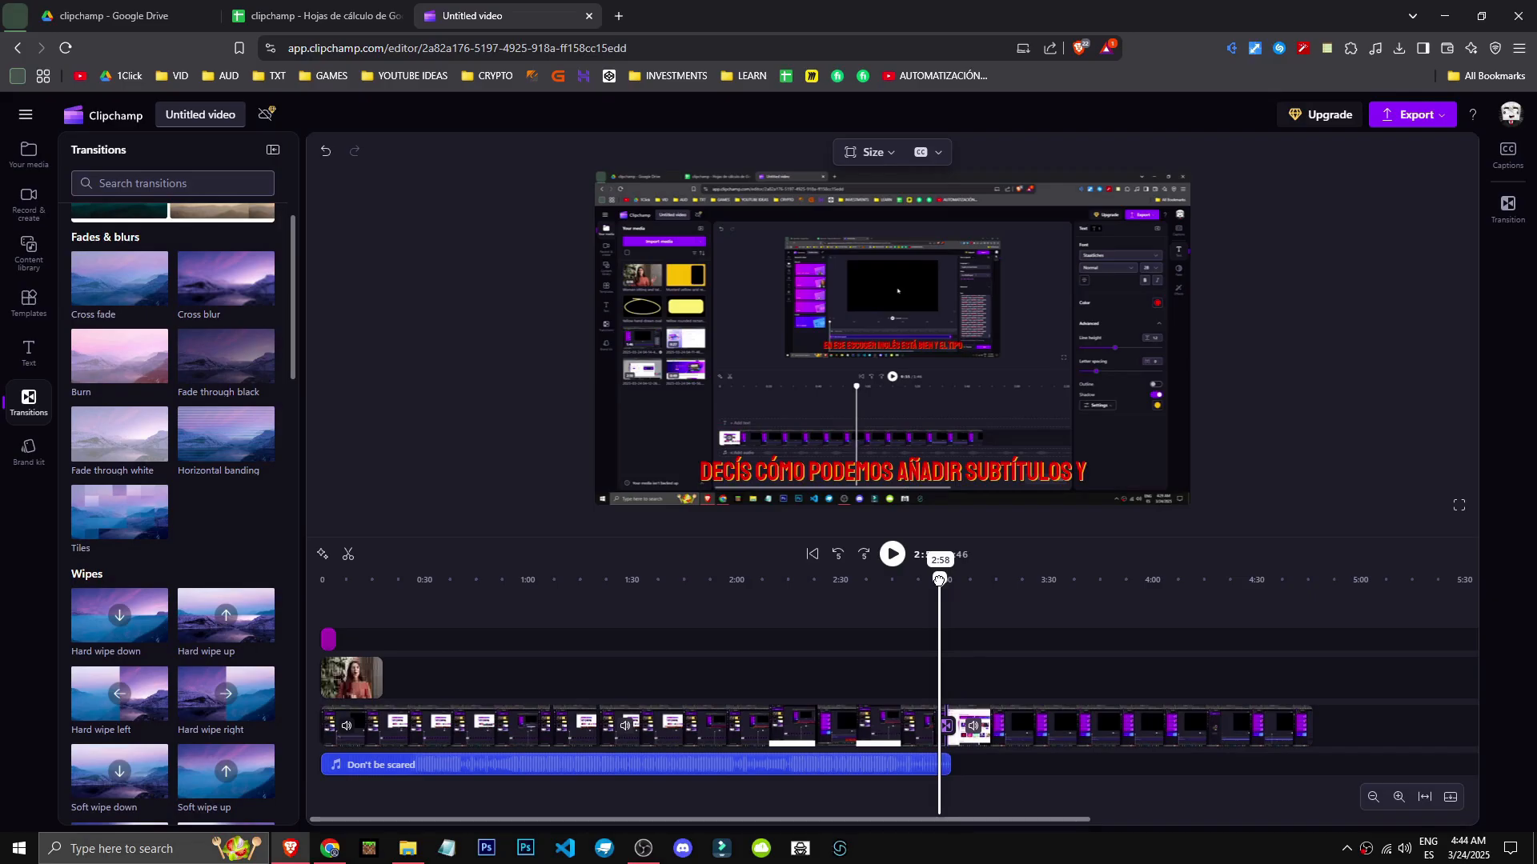
{"action": "key", "text": "space"}
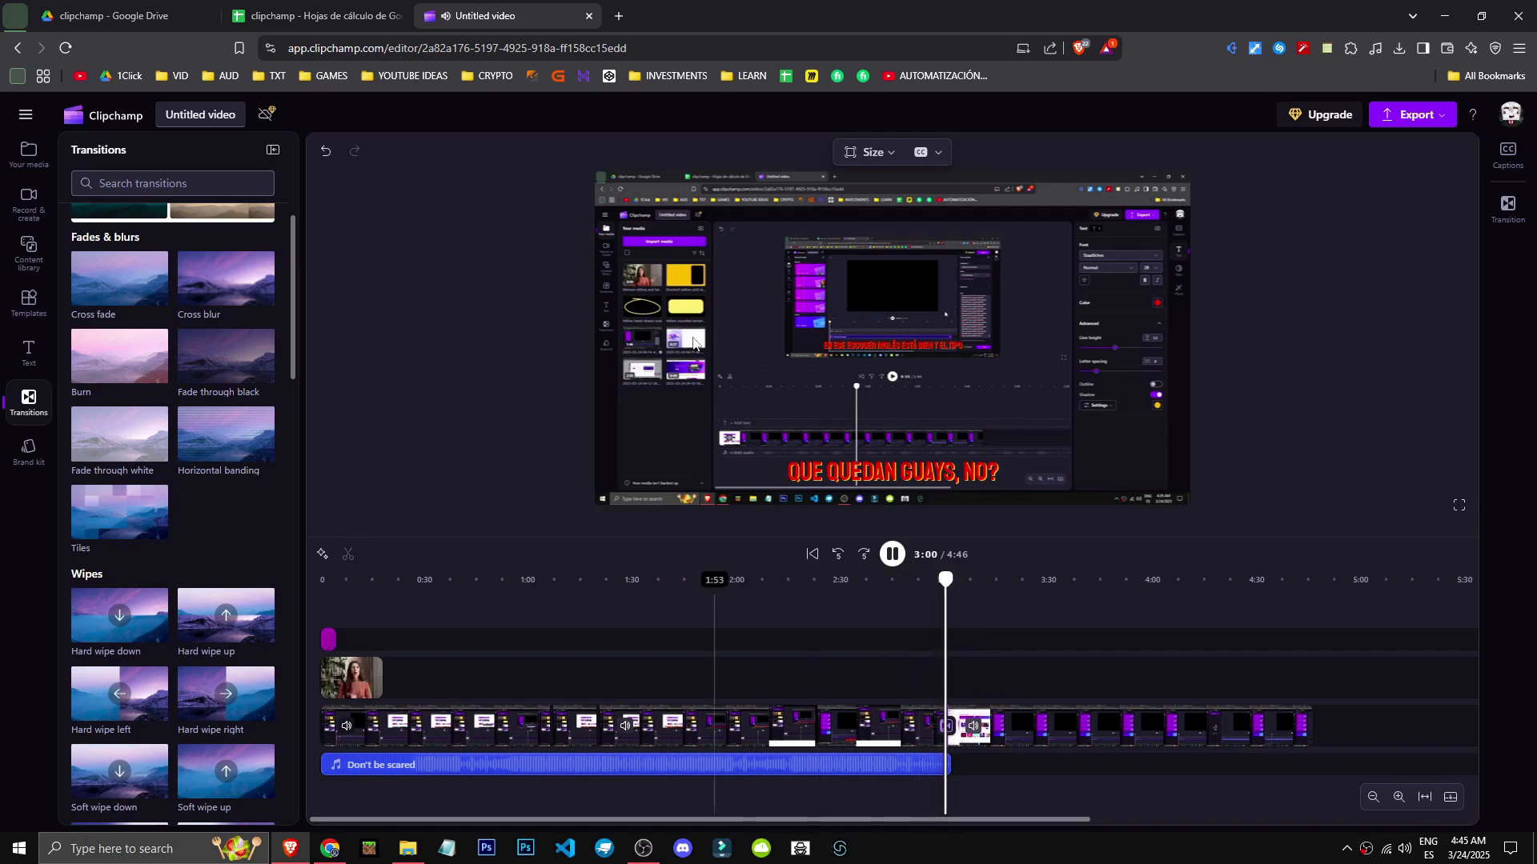
{"action": "key", "text": "space"}
Step: Put a different transition between the last two main-track clips and position the playhead at their junction for a preview
{"action": "scroll", "coordinate": [140, 551], "scroll_direction": "down", "scroll_amount": 1}
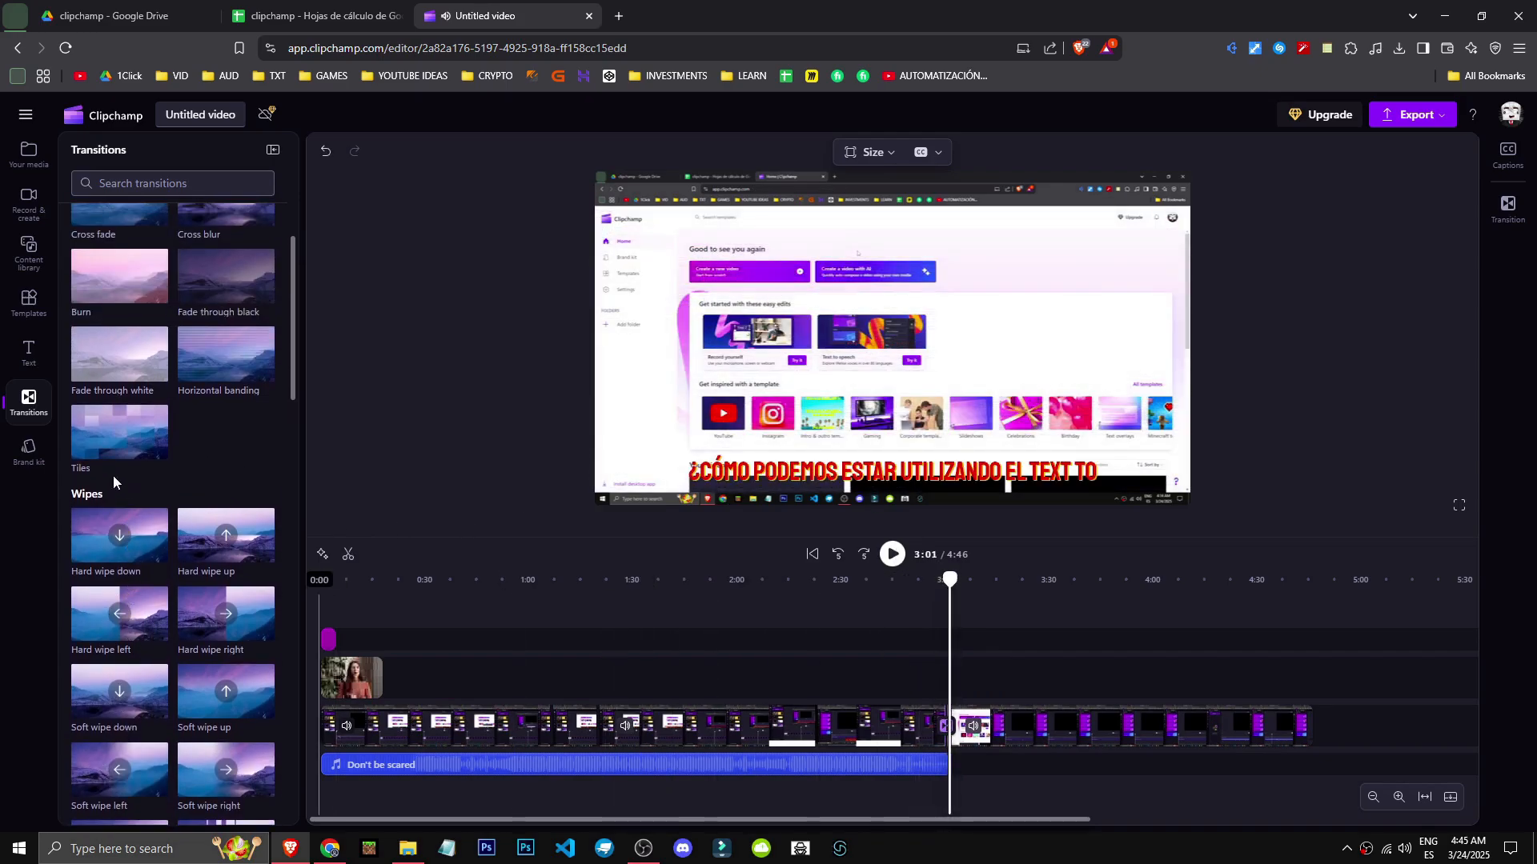
{"action": "left_click_drag", "start_coordinate": [113, 474], "coordinate": [955, 719]}
{"action": "left_click_drag", "start_coordinate": [991, 775], "coordinate": [987, 773]}
{"action": "left_click_drag", "start_coordinate": [985, 609], "coordinate": [981, 609]}
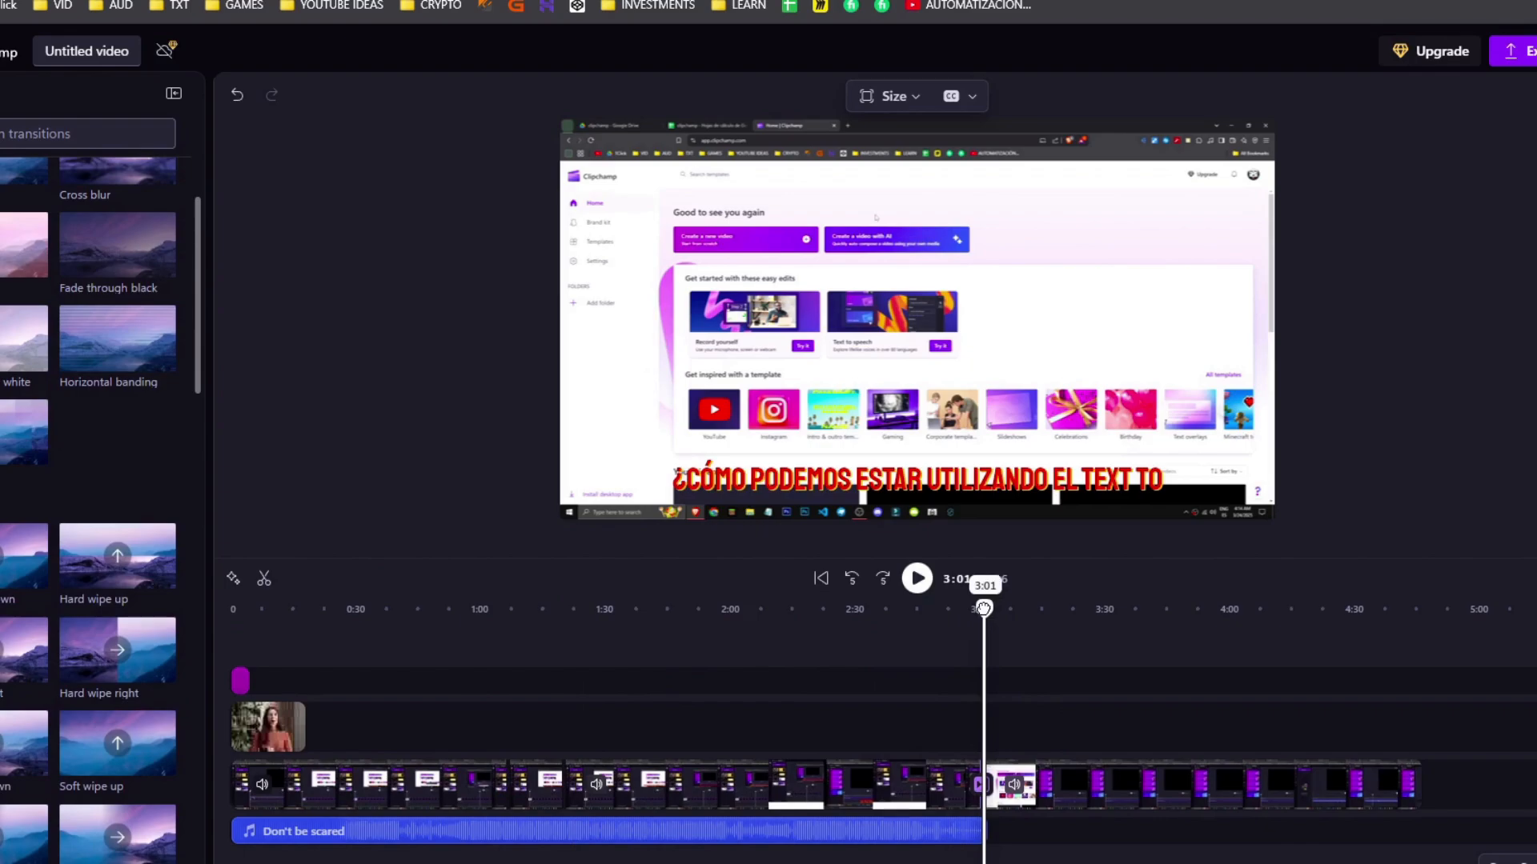
{"action": "key", "text": "space"}
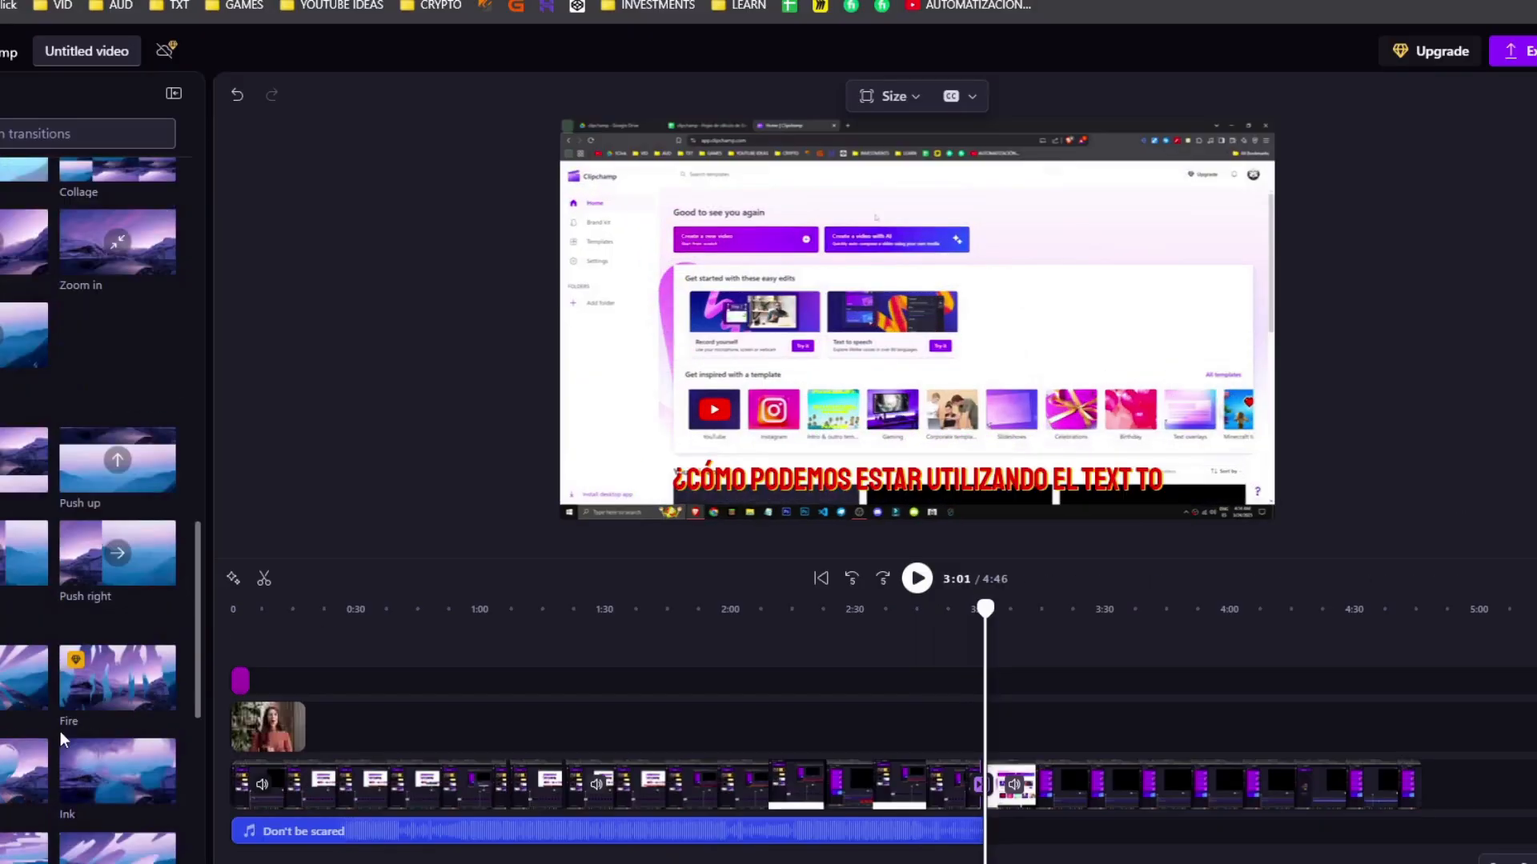
Step: Delete all clips from the timeline, including the title, overlay, main videos and music
{"action": "scroll", "coordinate": [64, 738], "scroll_direction": "down", "scroll_amount": 5}
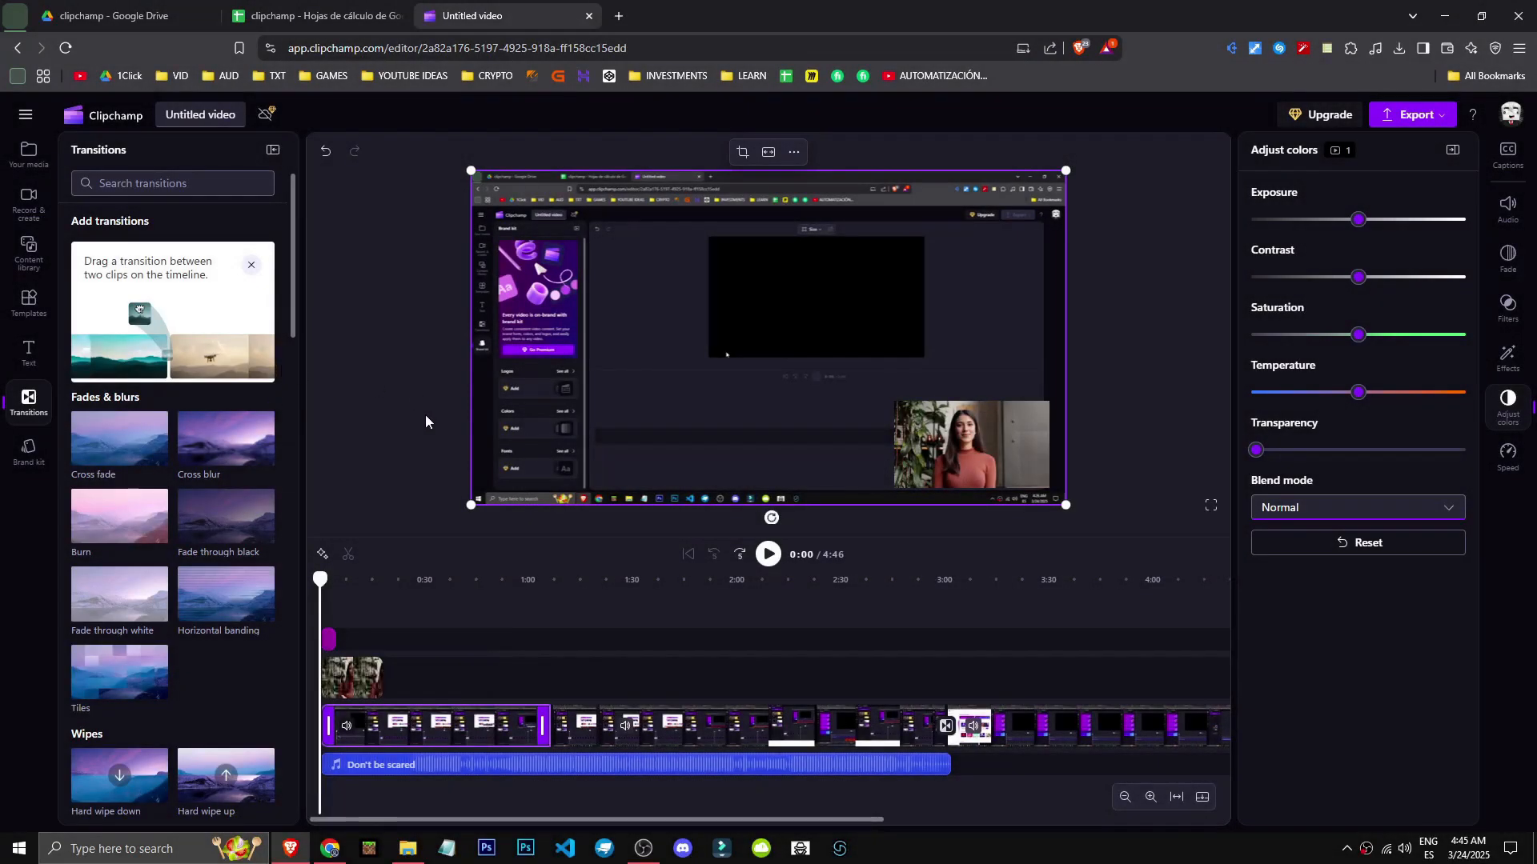
{"action": "left_click", "coordinate": [425, 415]}
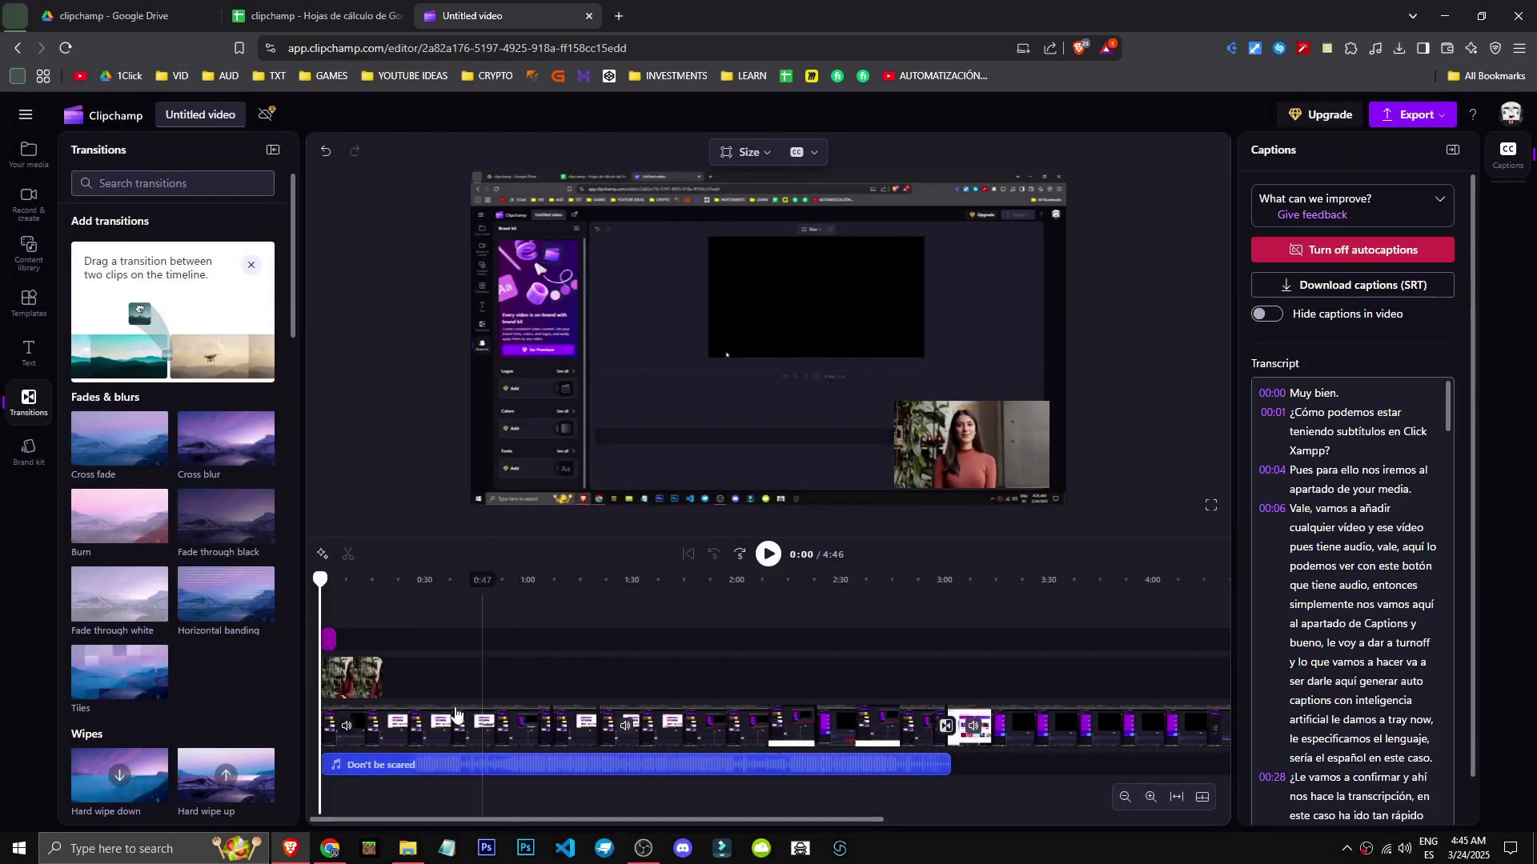
{"action": "left_click", "coordinate": [1125, 797]}
{"action": "key", "text": "ctrl+a"}
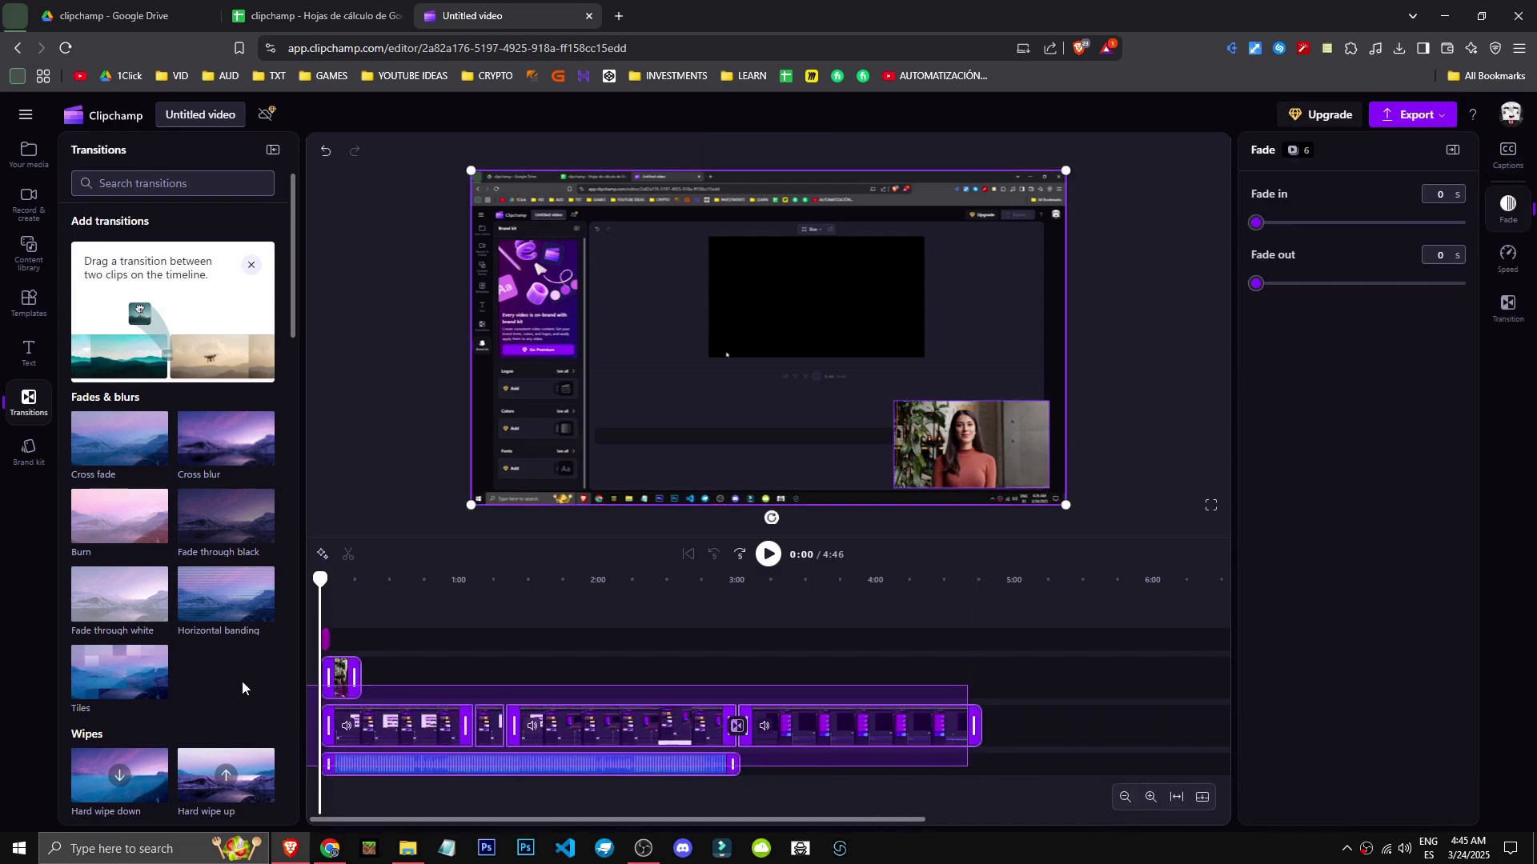
{"action": "key", "text": "Delete"}
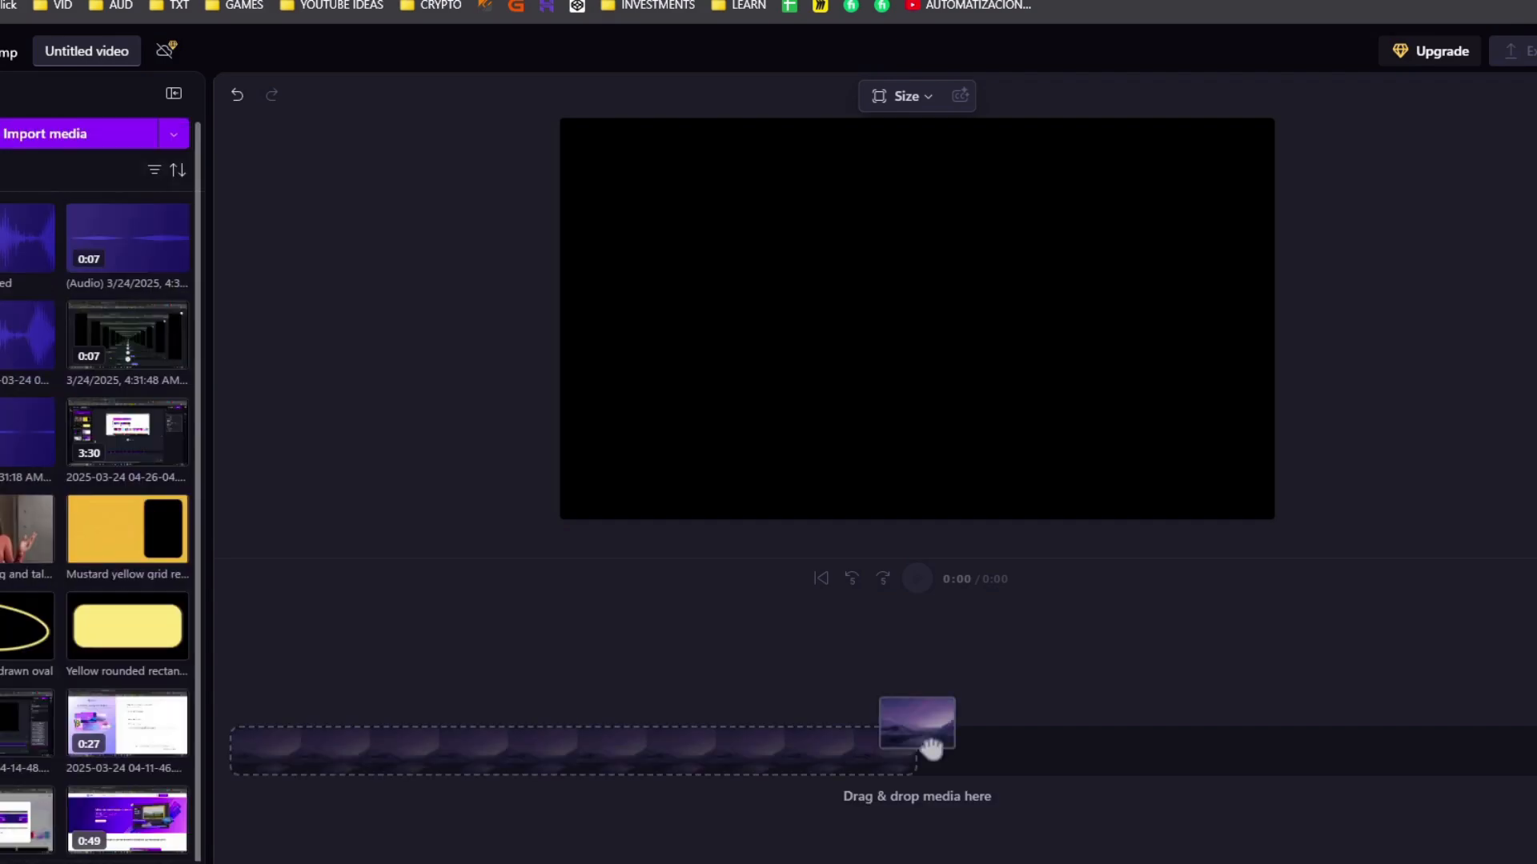
Step: Place the 0:18 woman clip on the empty timeline and stack a duplicate above it, both aligned to the start
{"action": "left_click_drag", "start_coordinate": [32, 528], "coordinate": [409, 753]}
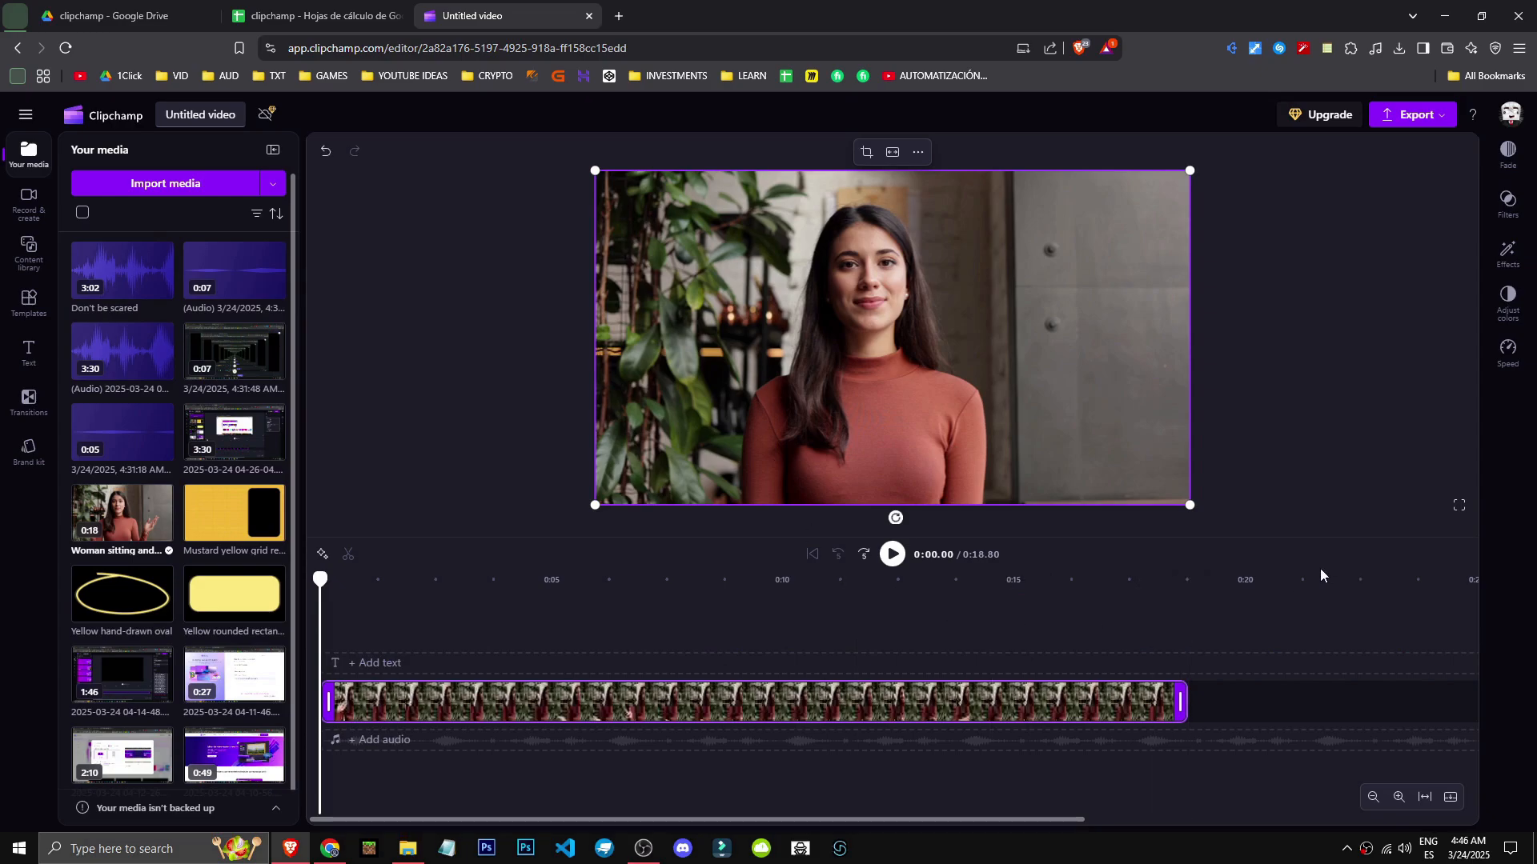
{"action": "left_click_drag", "start_coordinate": [868, 704], "coordinate": [813, 718]}
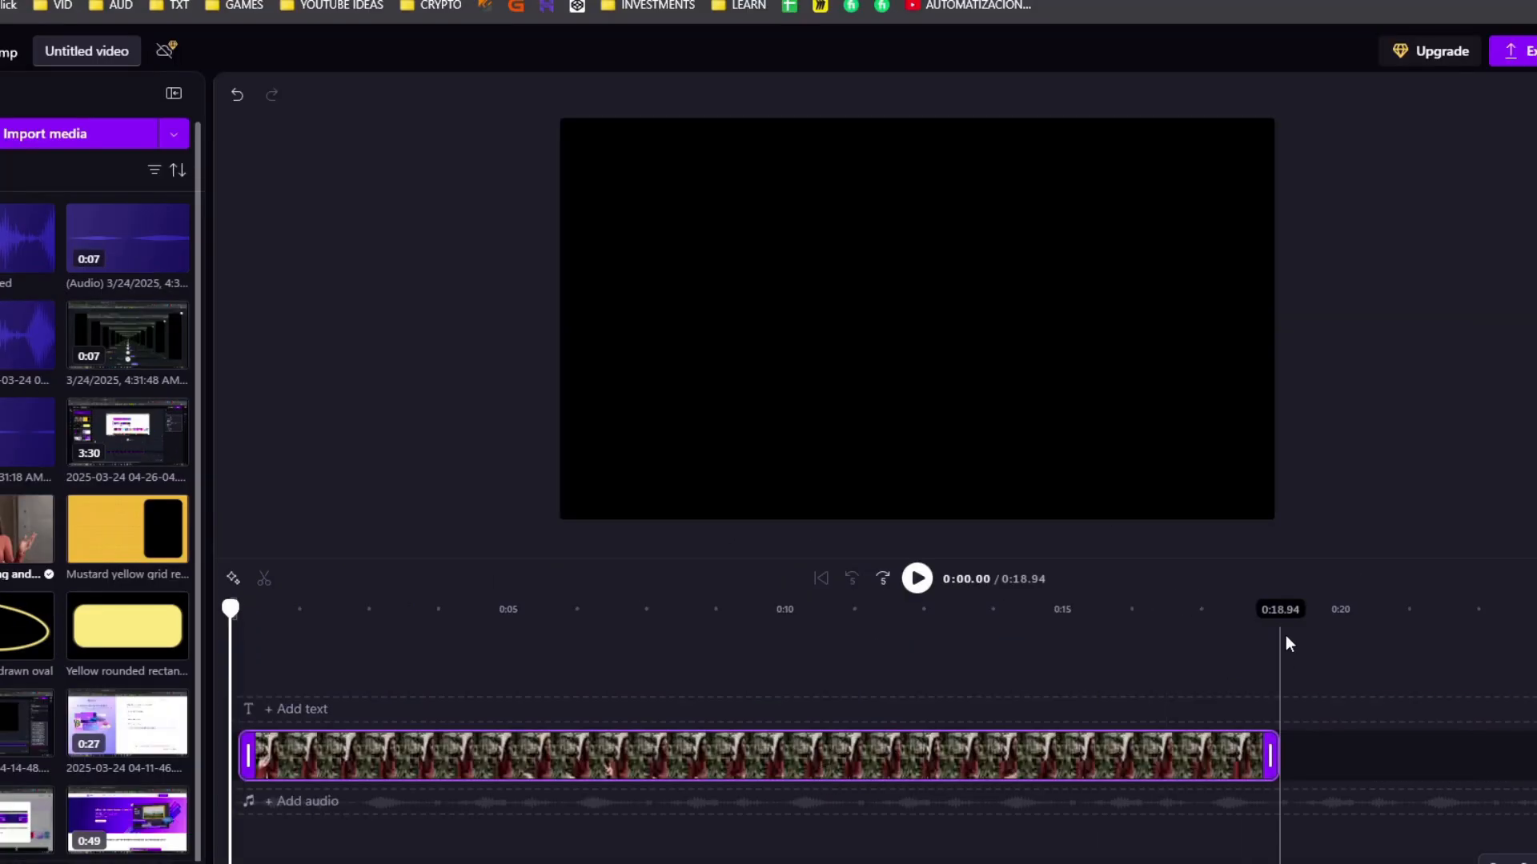
{"action": "left_click", "coordinate": [1286, 621]}
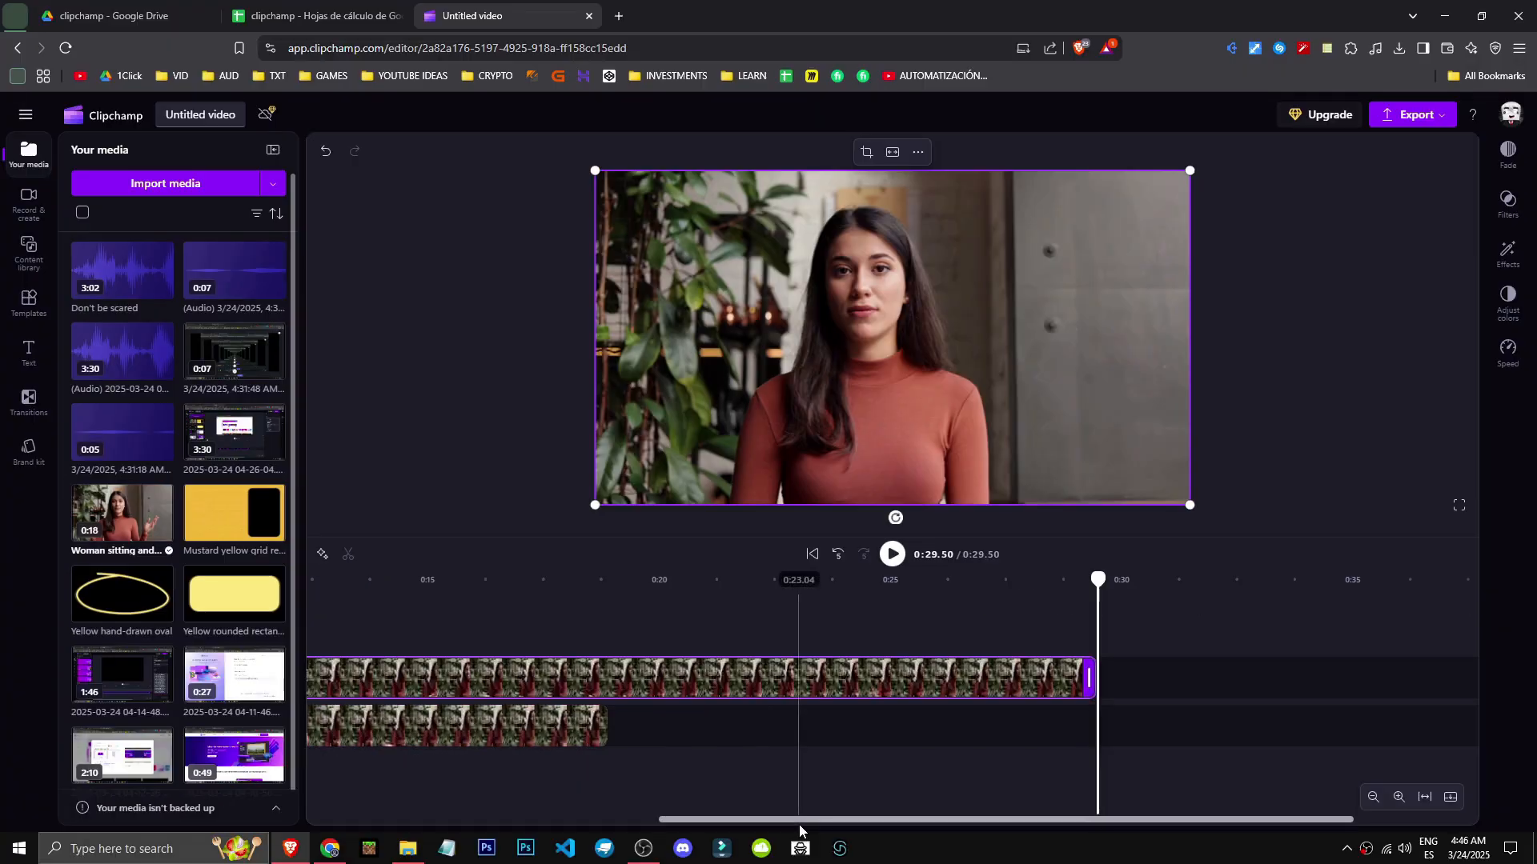
{"action": "left_click_drag", "start_coordinate": [800, 823], "coordinate": [281, 822]}
{"action": "left_click_drag", "start_coordinate": [948, 681], "coordinate": [462, 686]}
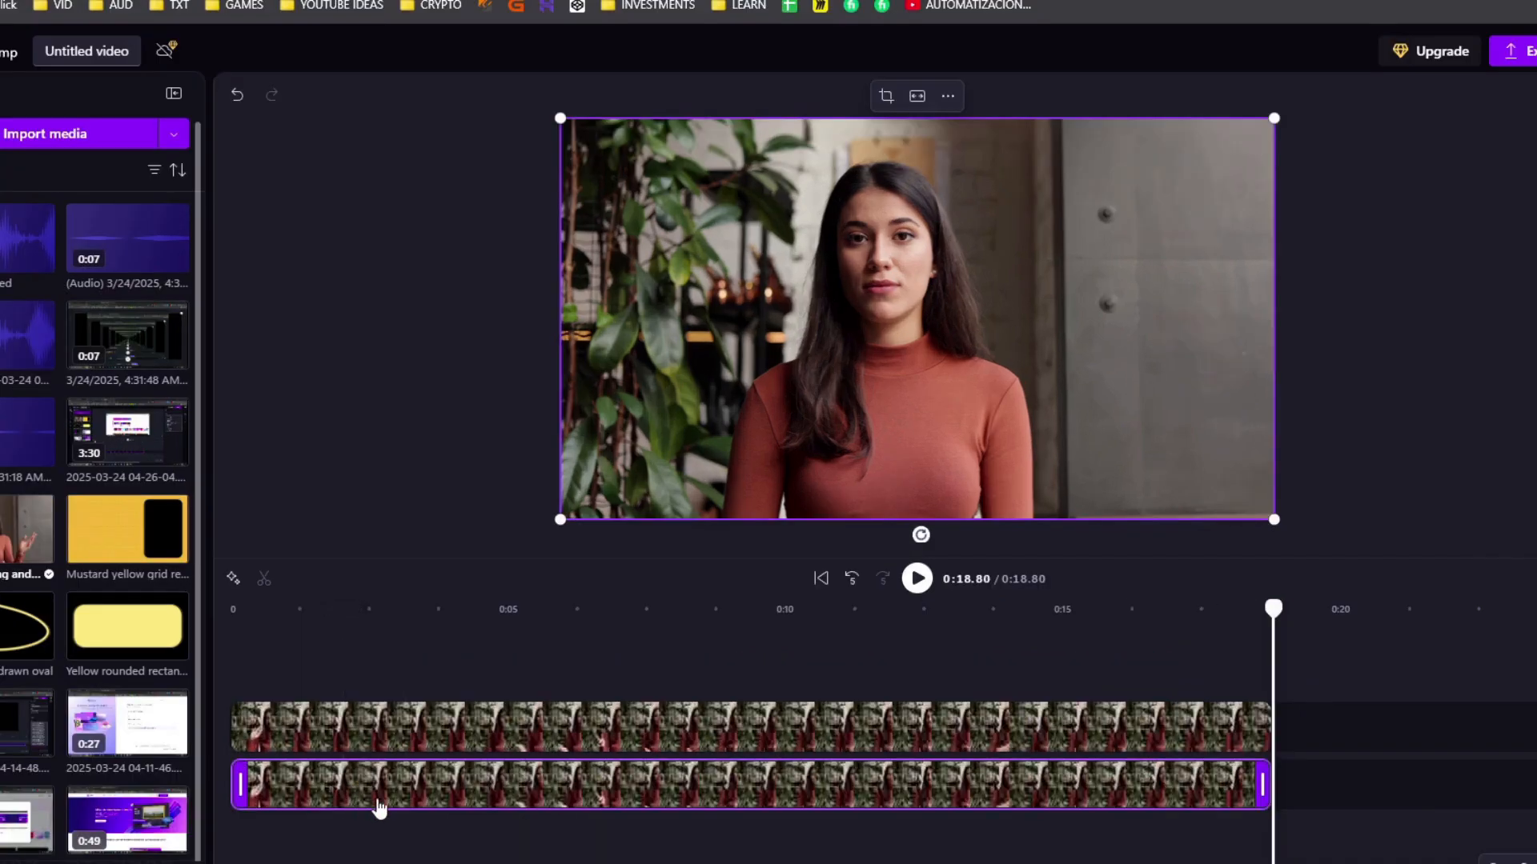
Step: Crop the upper copy of the woman clip to a narrow strip covering only her eyes
{"action": "left_click", "coordinate": [477, 673]}
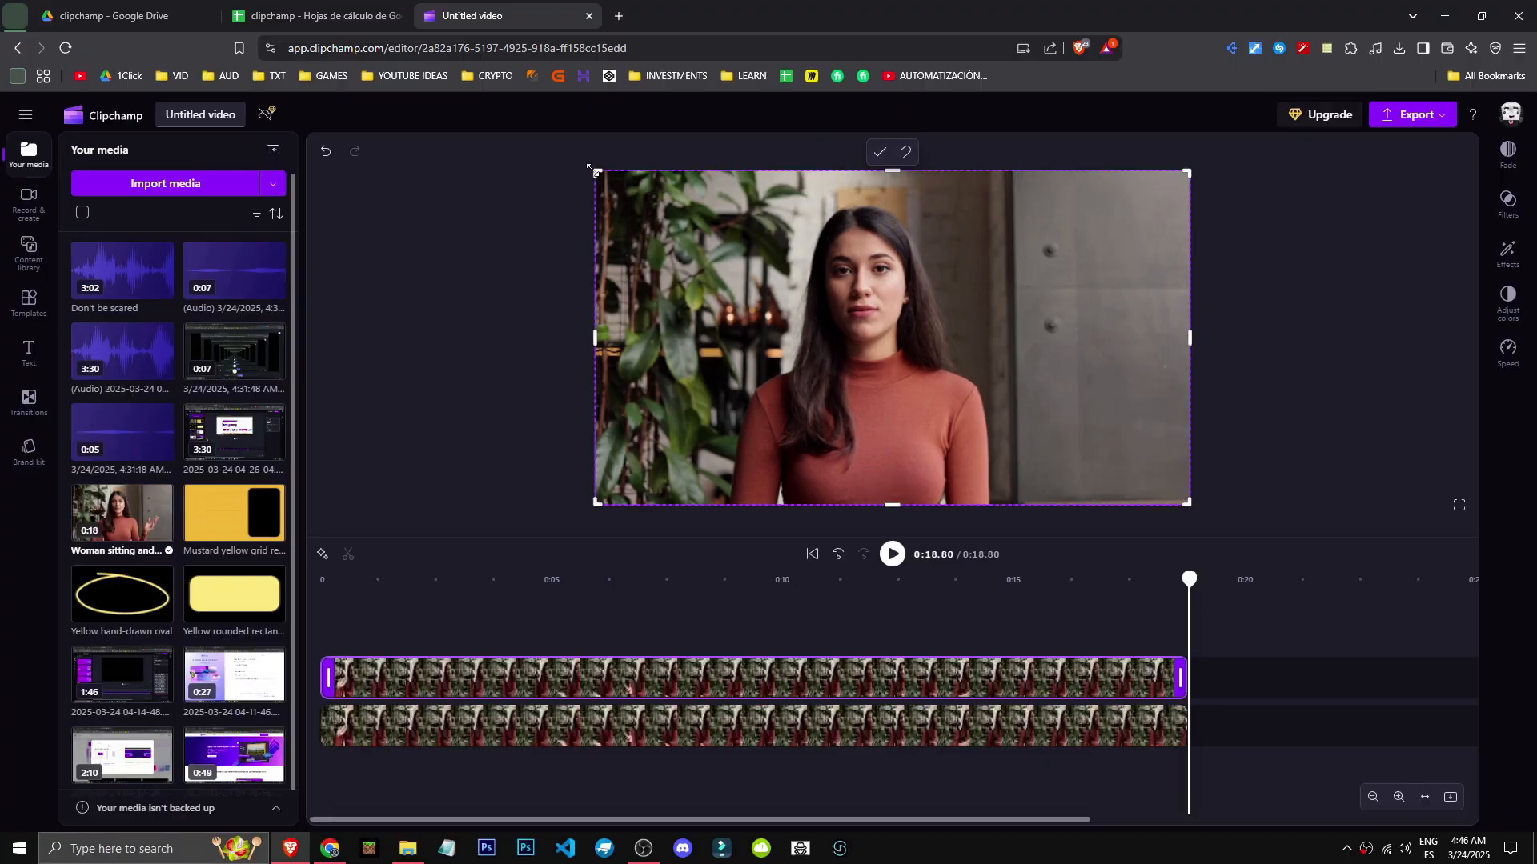
{"action": "left_click", "coordinate": [887, 96]}
{"action": "left_click_drag", "start_coordinate": [560, 118], "coordinate": [780, 154]}
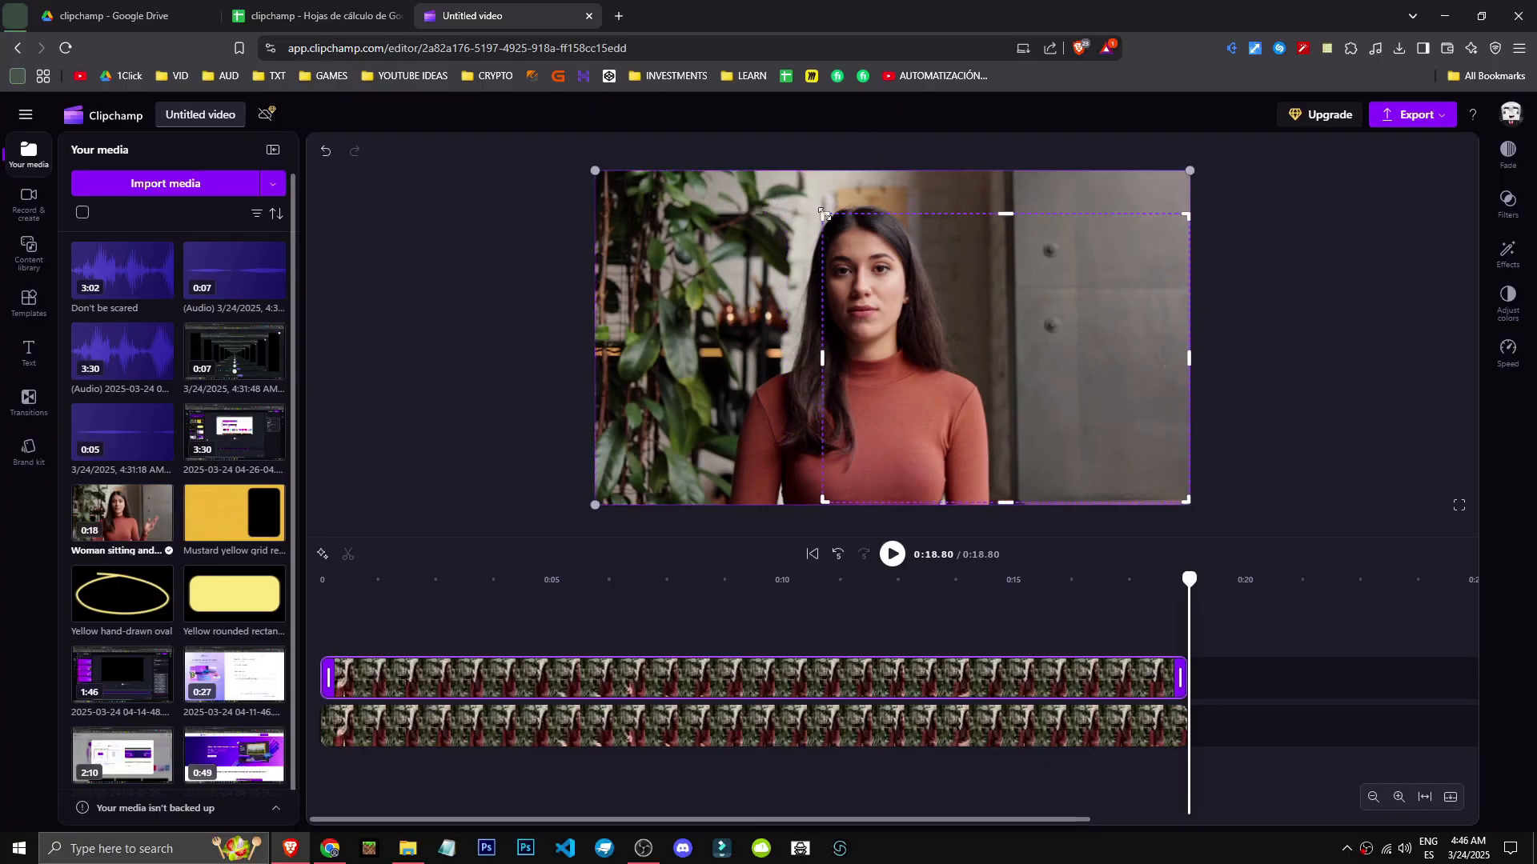
{"action": "left_click_drag", "start_coordinate": [824, 213], "coordinate": [816, 253]}
{"action": "left_click", "coordinate": [1191, 499]}
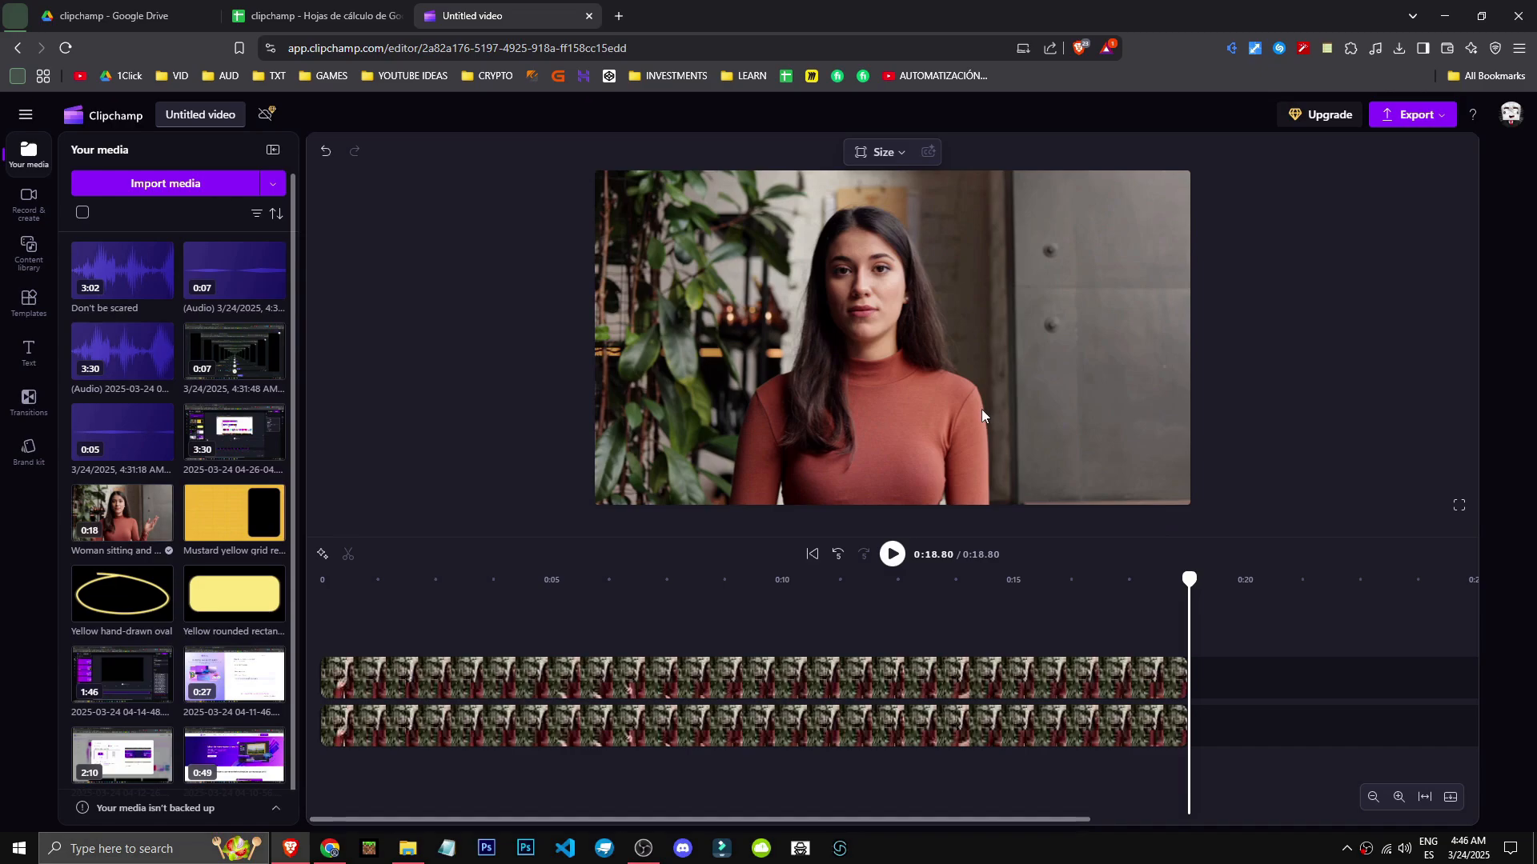
{"action": "left_click", "coordinate": [498, 678]}
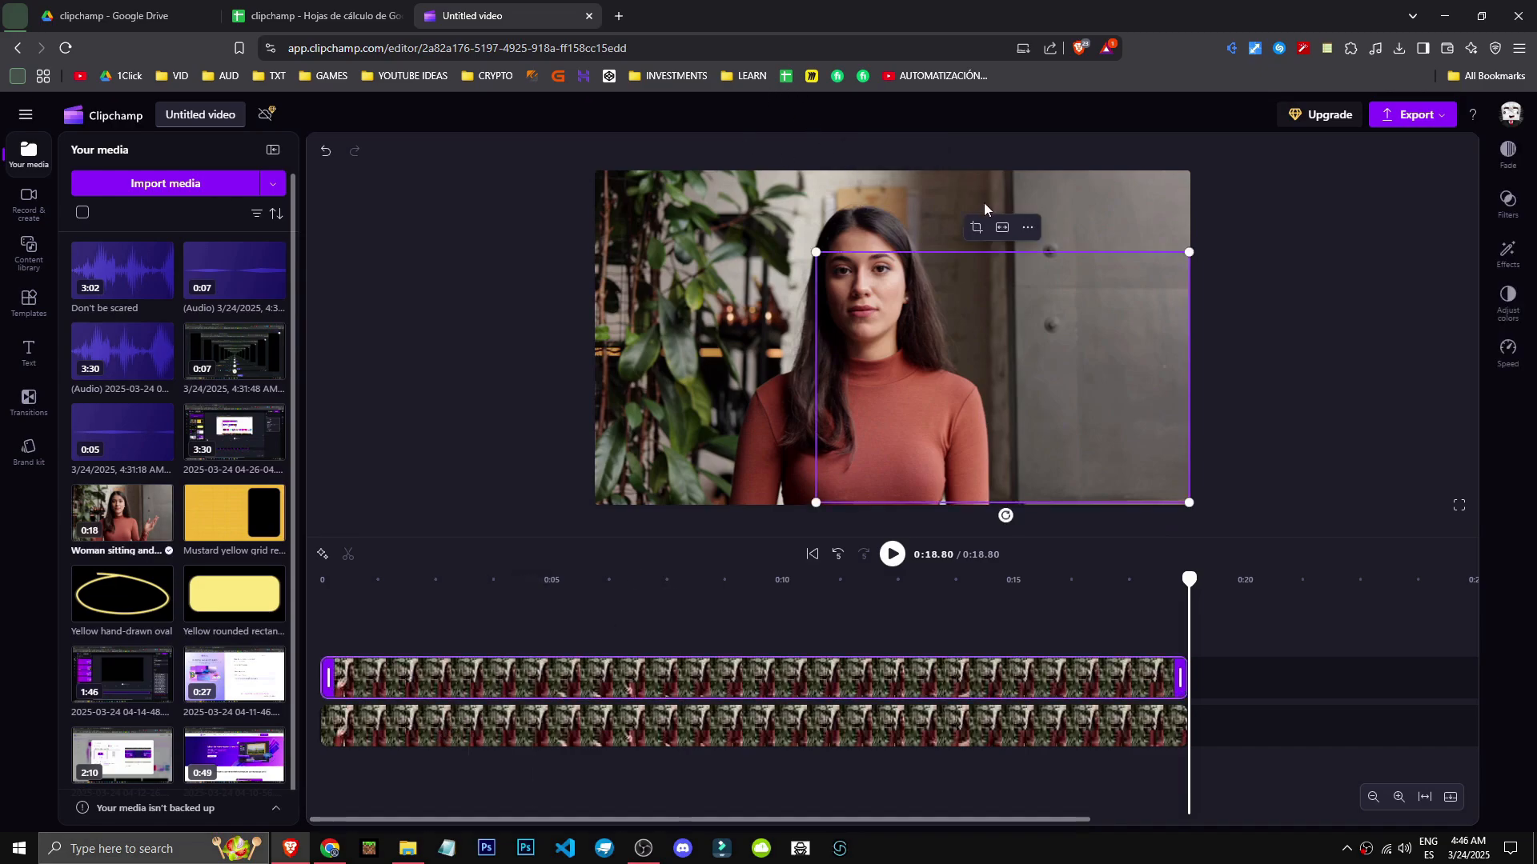
{"action": "left_click", "coordinate": [977, 229]}
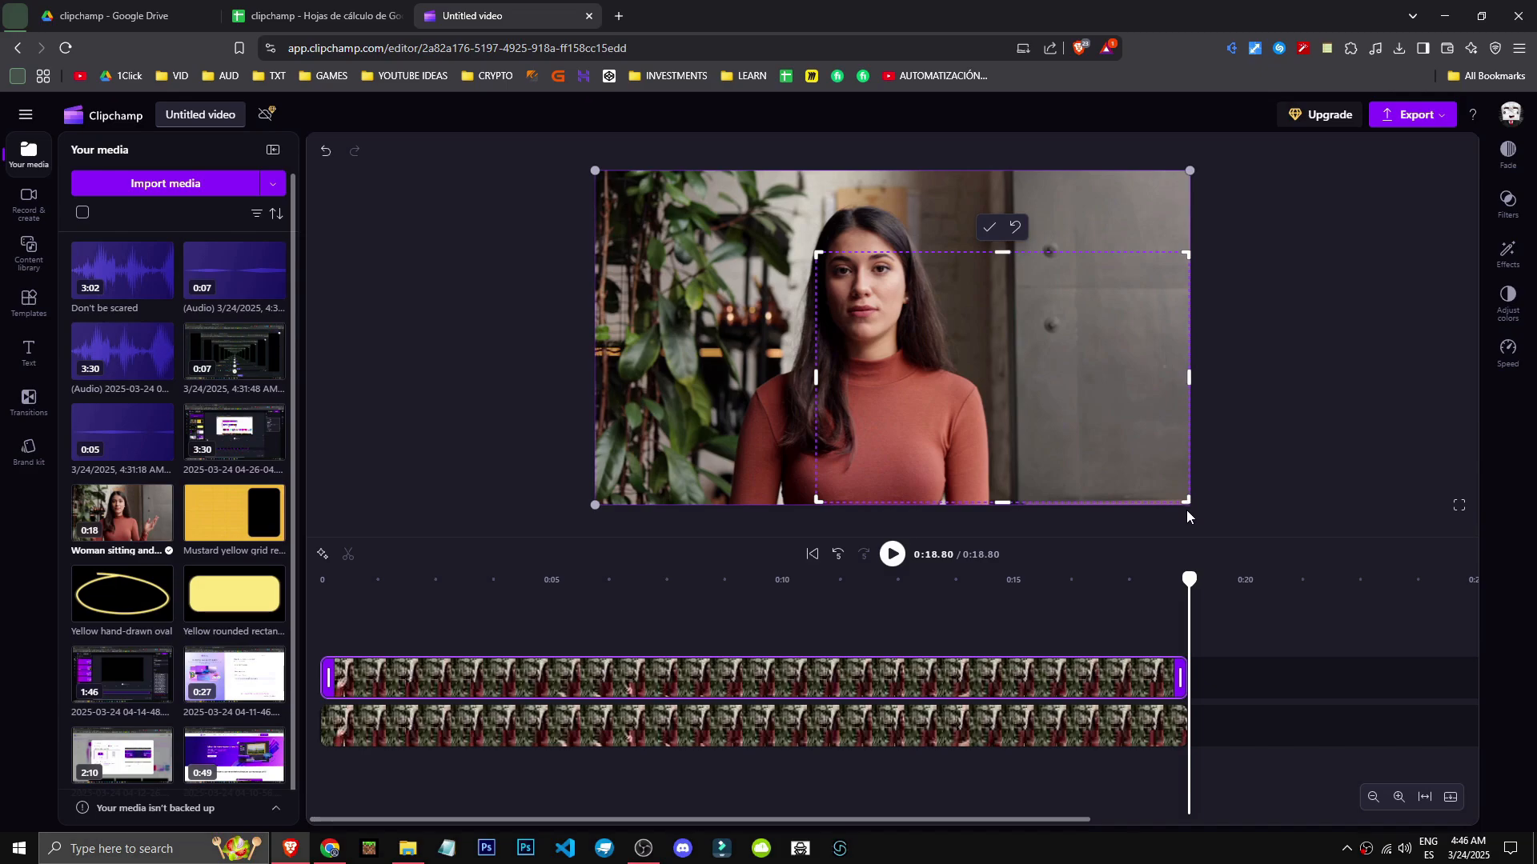
{"action": "left_click_drag", "start_coordinate": [1190, 503], "coordinate": [840, 285]}
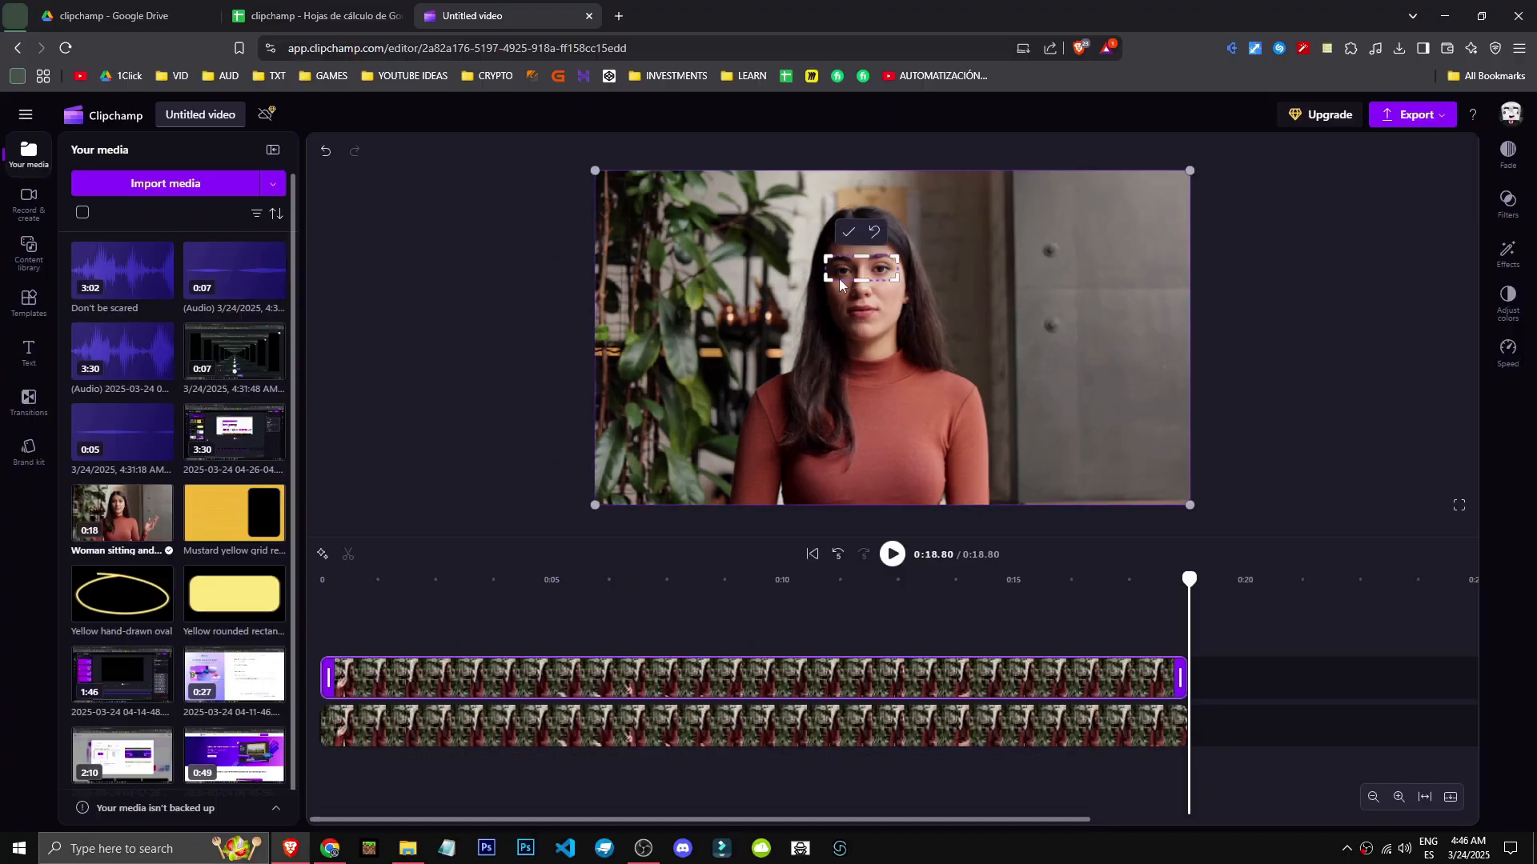
{"action": "left_click", "coordinate": [848, 233]}
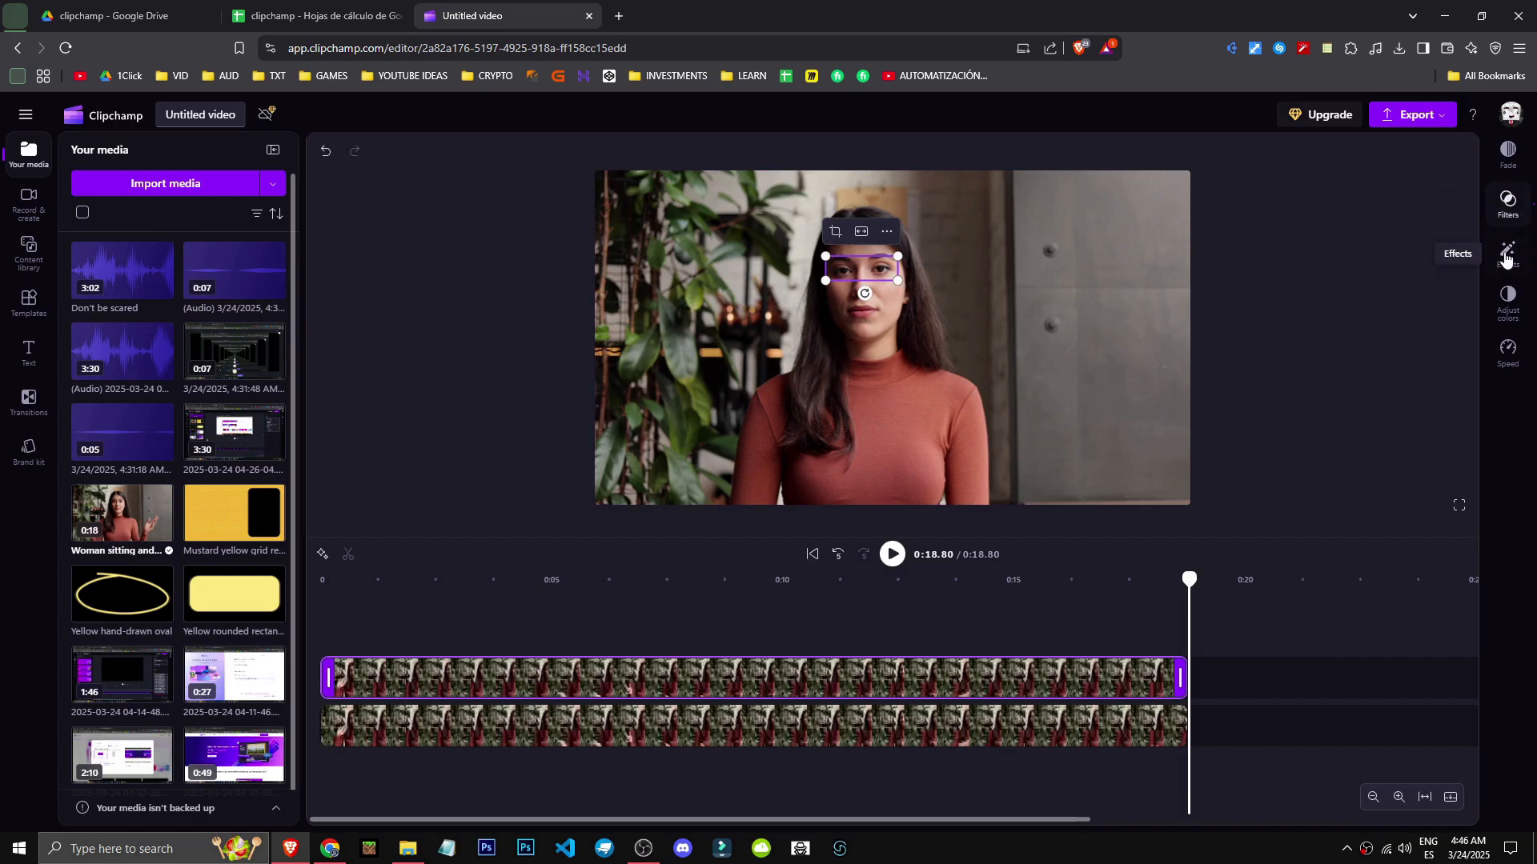
Step: Apply the Blur effect to the cropped eye strip and adjust its intensity to obscure the woman's eyes
{"action": "left_click", "coordinate": [1509, 257]}
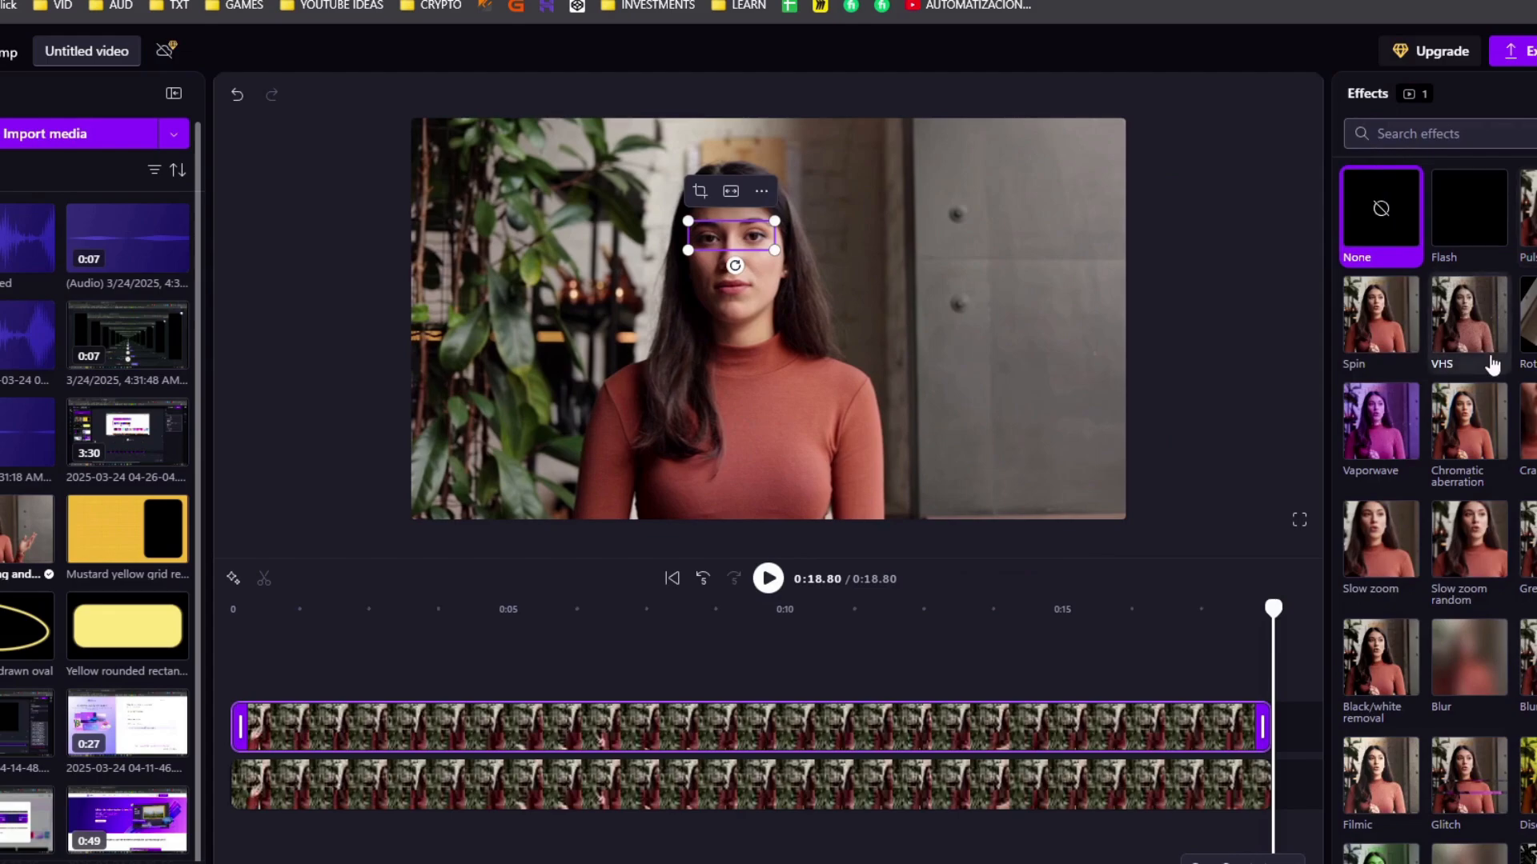
{"action": "left_click", "coordinate": [1469, 652]}
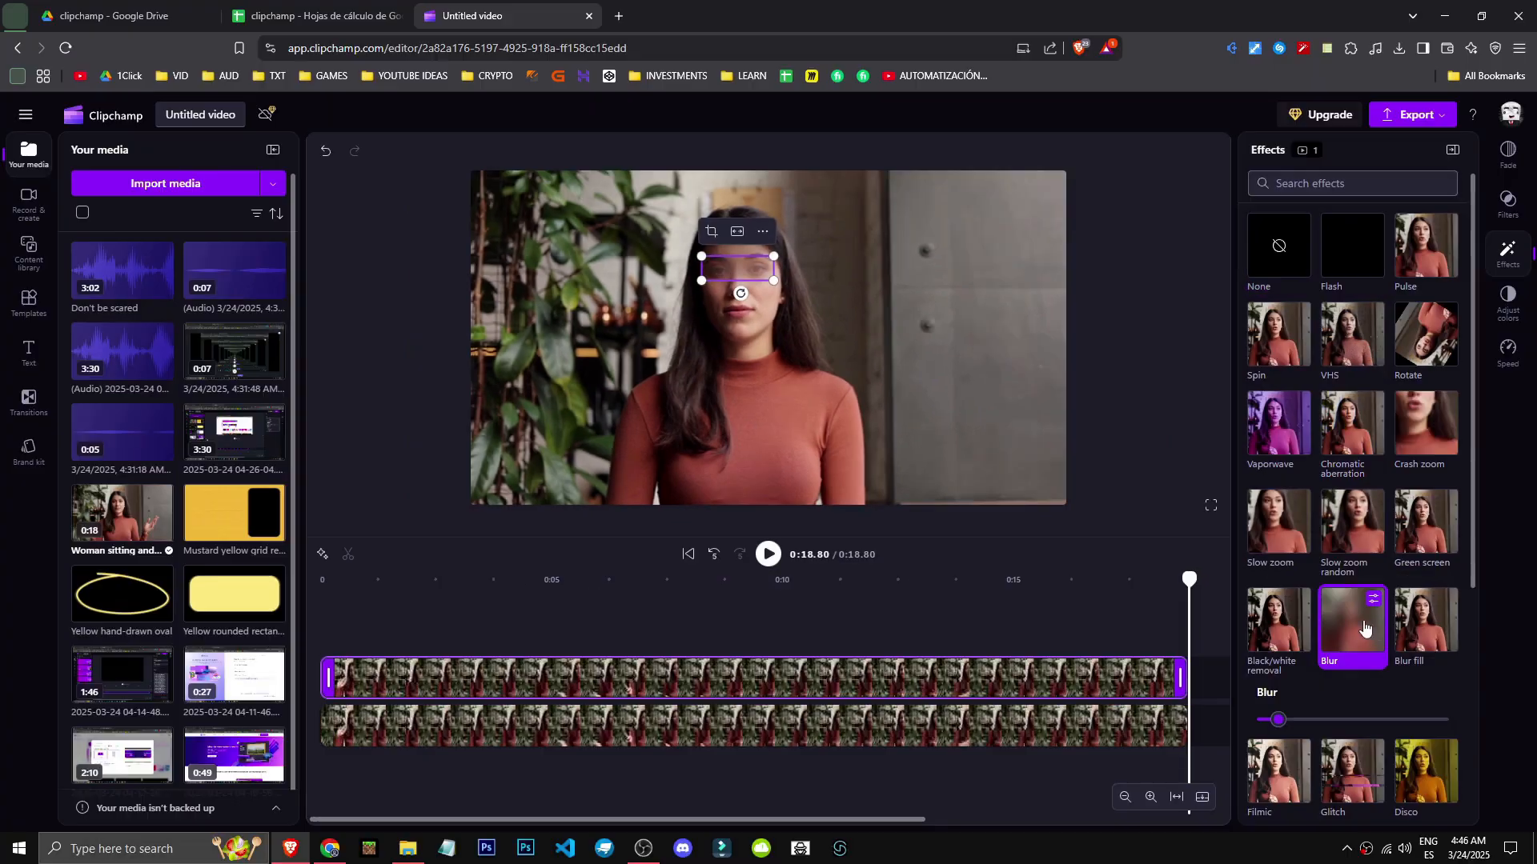
{"action": "scroll", "coordinate": [1516, 676], "scroll_direction": "down", "scroll_amount": 2}
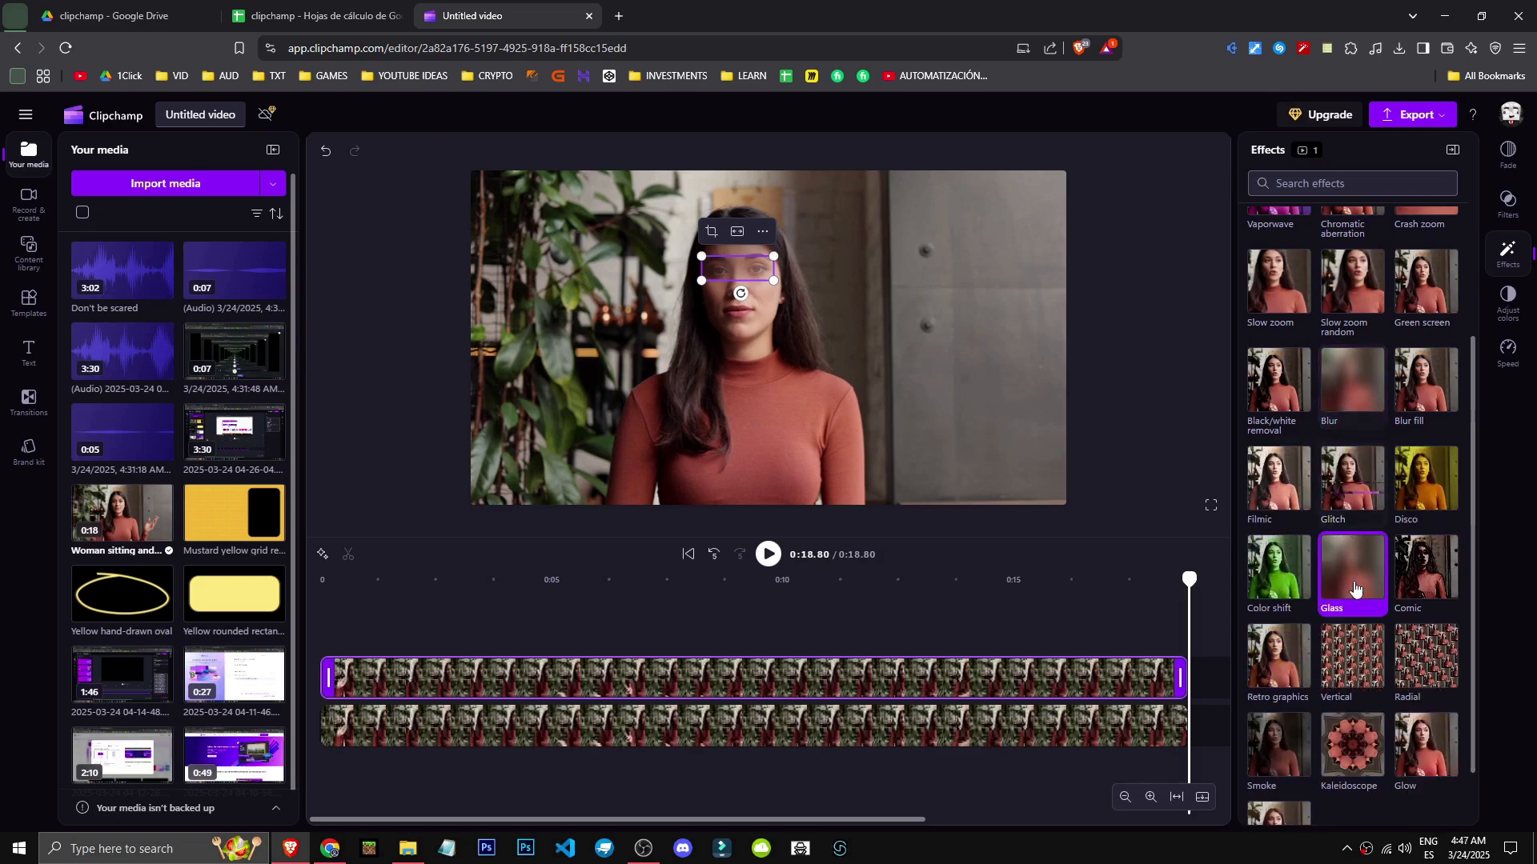
{"action": "left_click_drag", "start_coordinate": [1445, 480], "coordinate": [1266, 481]}
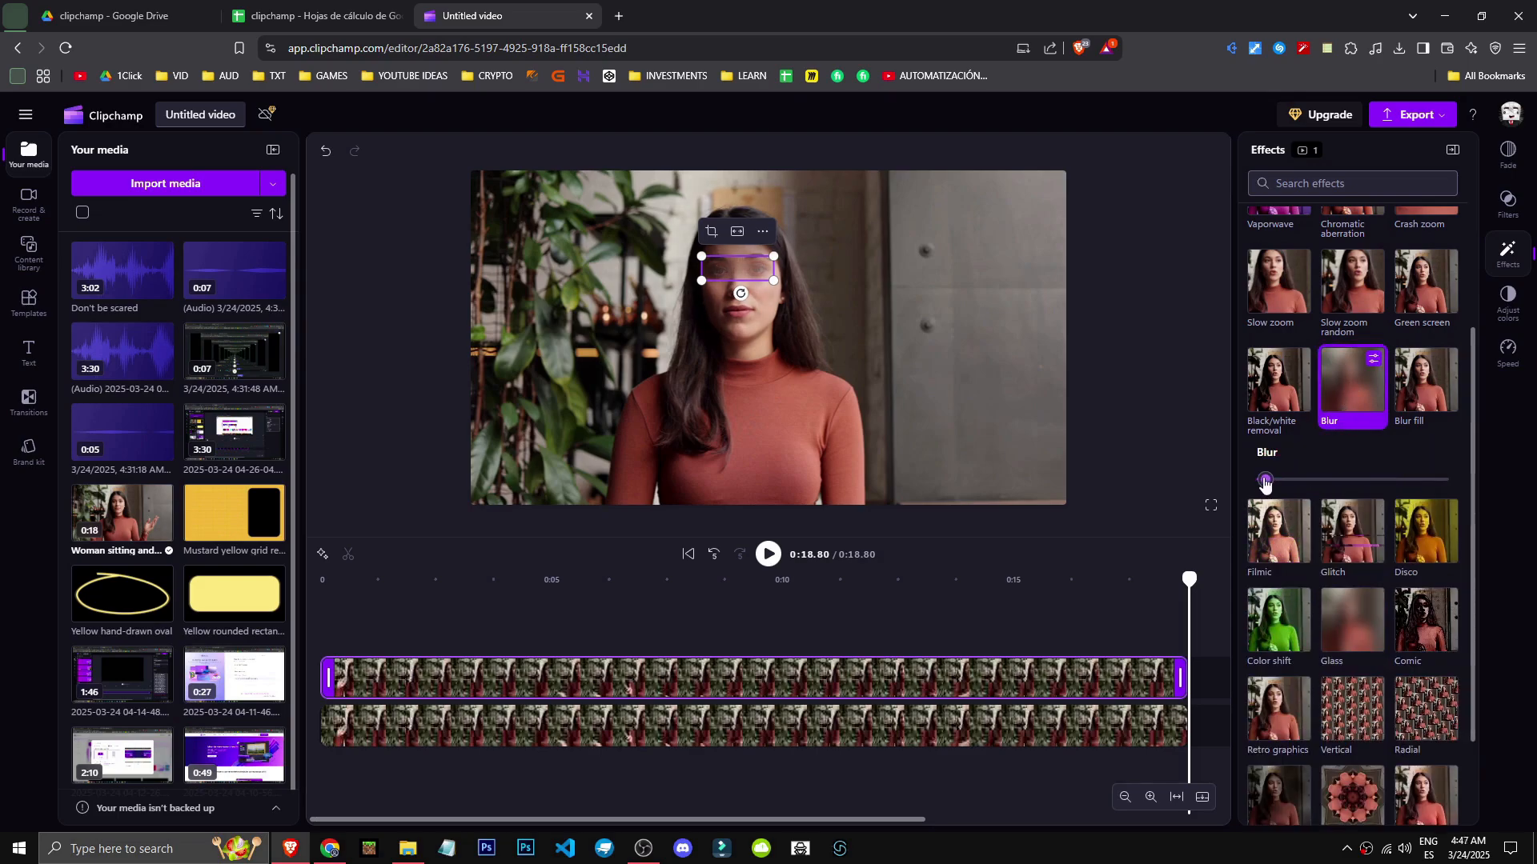
{"action": "left_click", "coordinate": [1179, 406]}
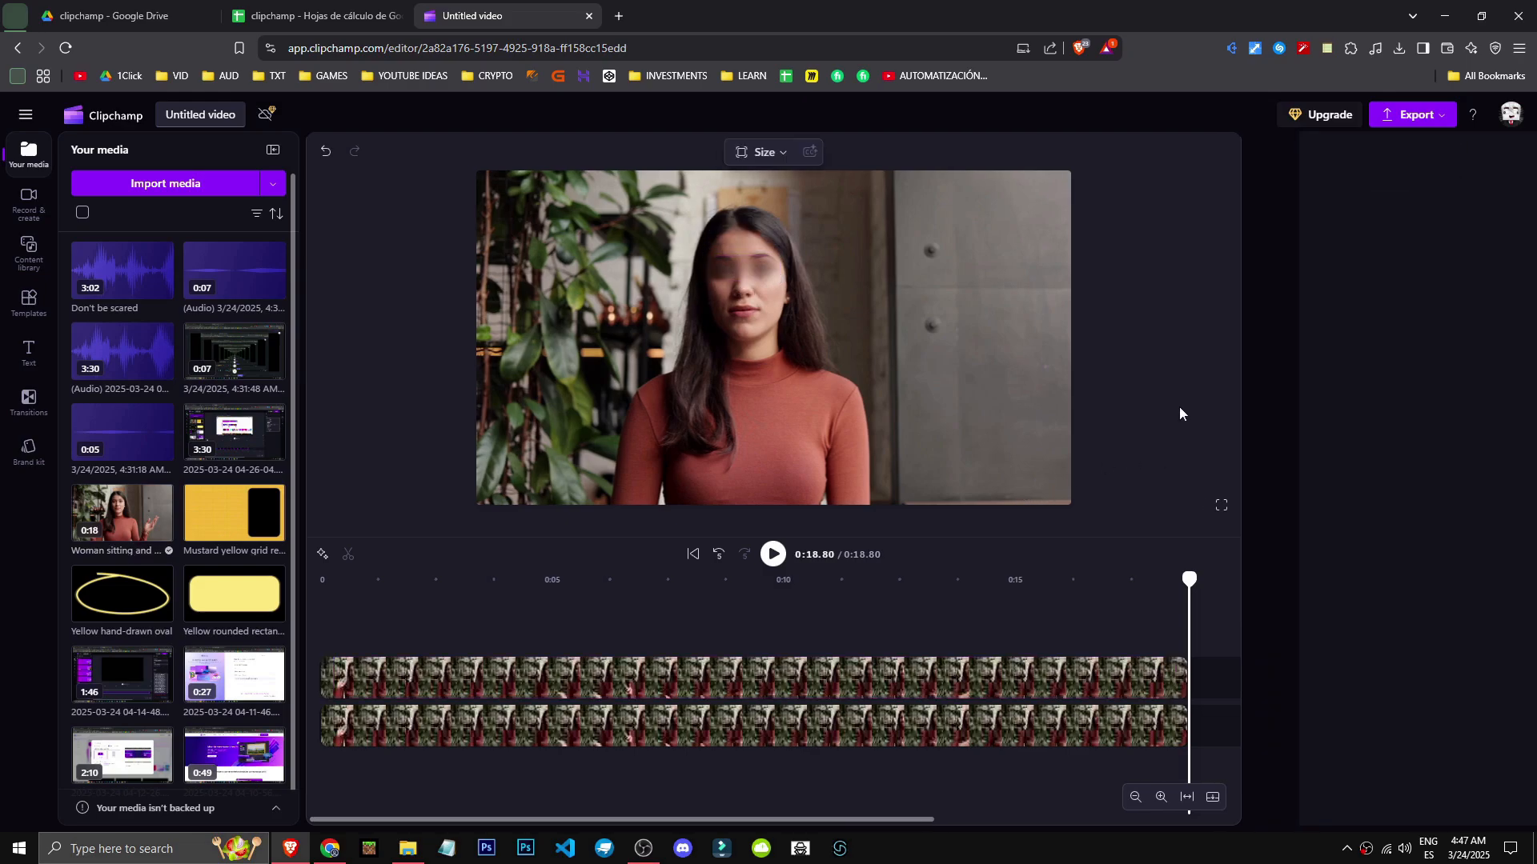
{"action": "left_click", "coordinate": [859, 277]}
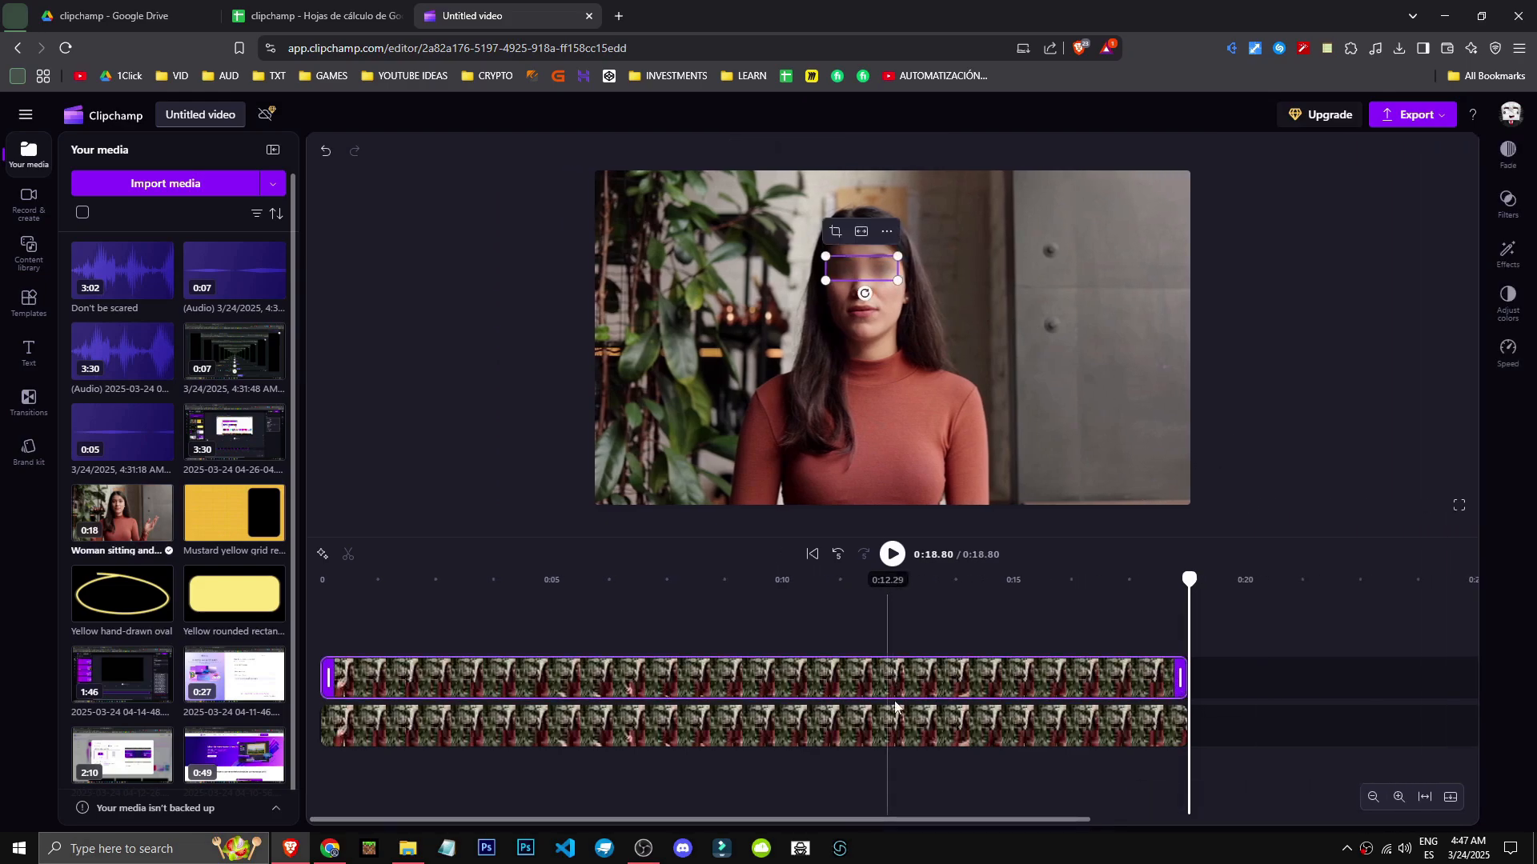
{"action": "left_click", "coordinate": [1508, 253]}
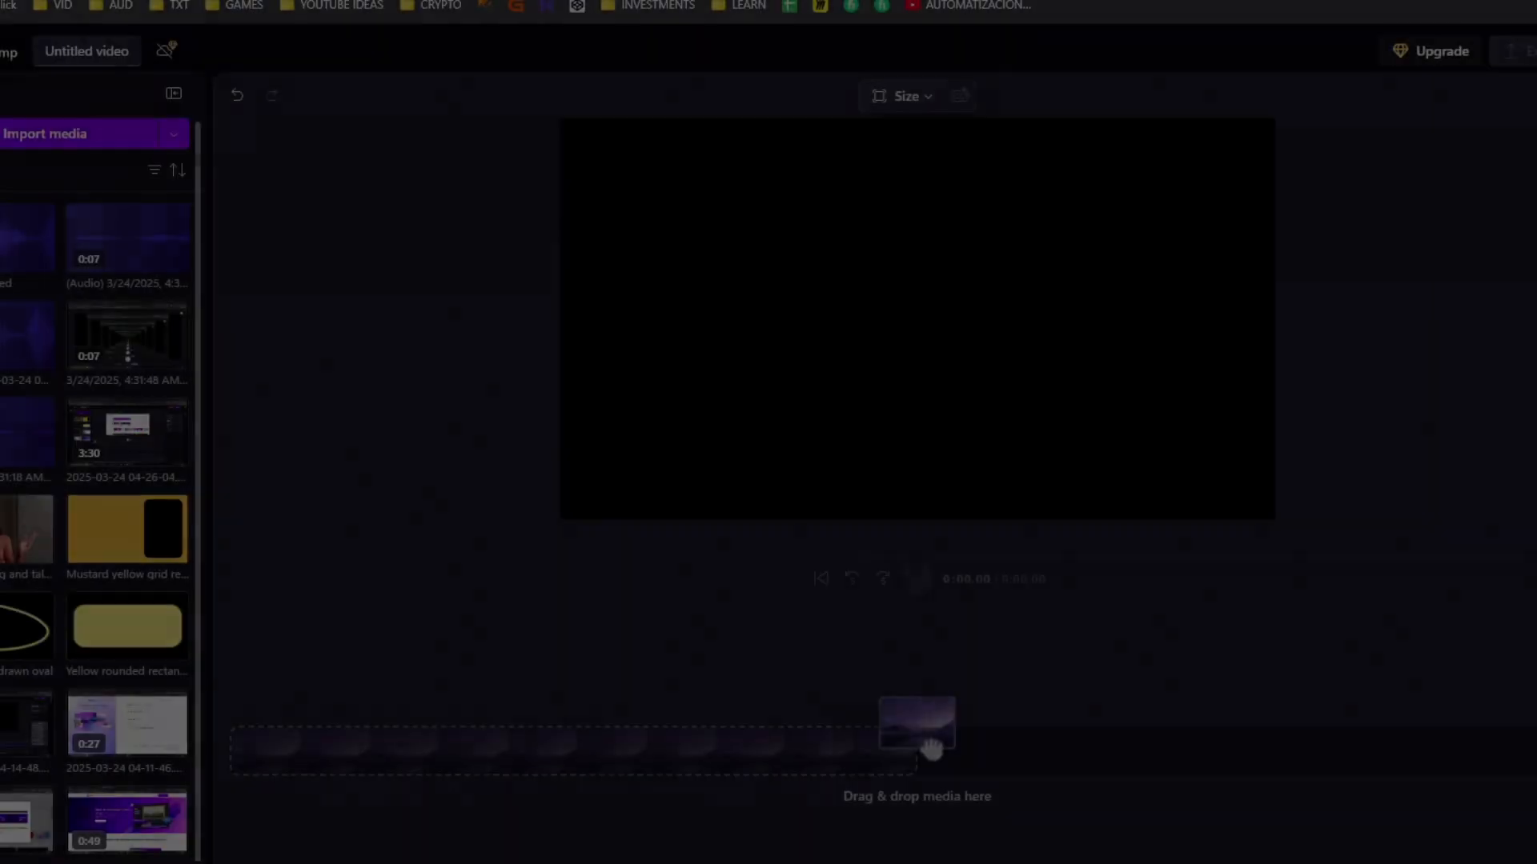
Step: Search the content library for "green screen" and try the first video among the results
{"action": "left_click_drag", "start_coordinate": [900, 691], "coordinate": [904, 696]}
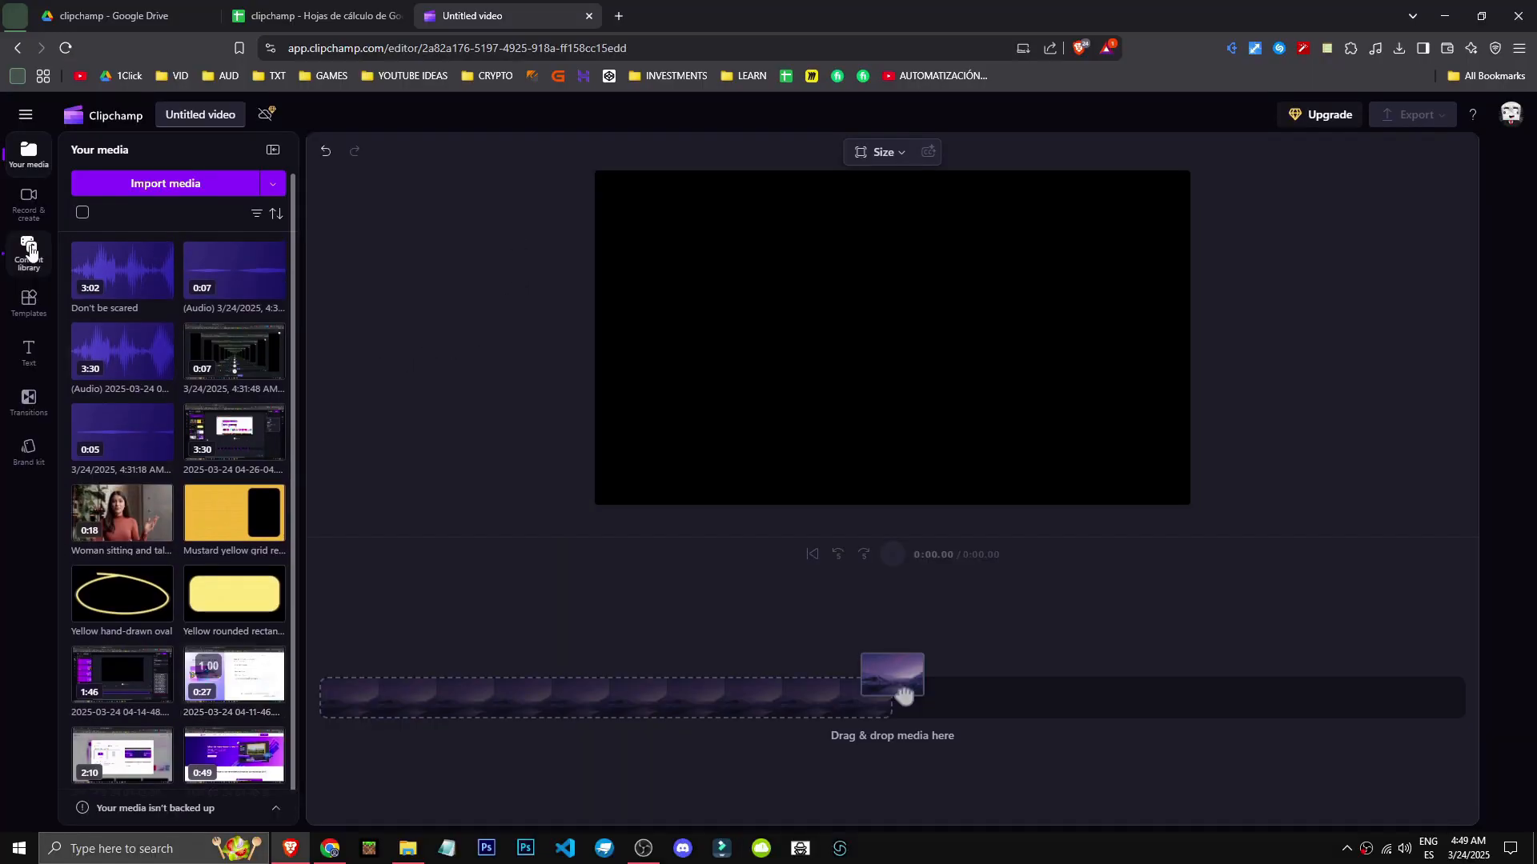
{"action": "left_click", "coordinate": [29, 250]}
{"action": "left_click", "coordinate": [161, 178]}
{"action": "type", "text": "g"}
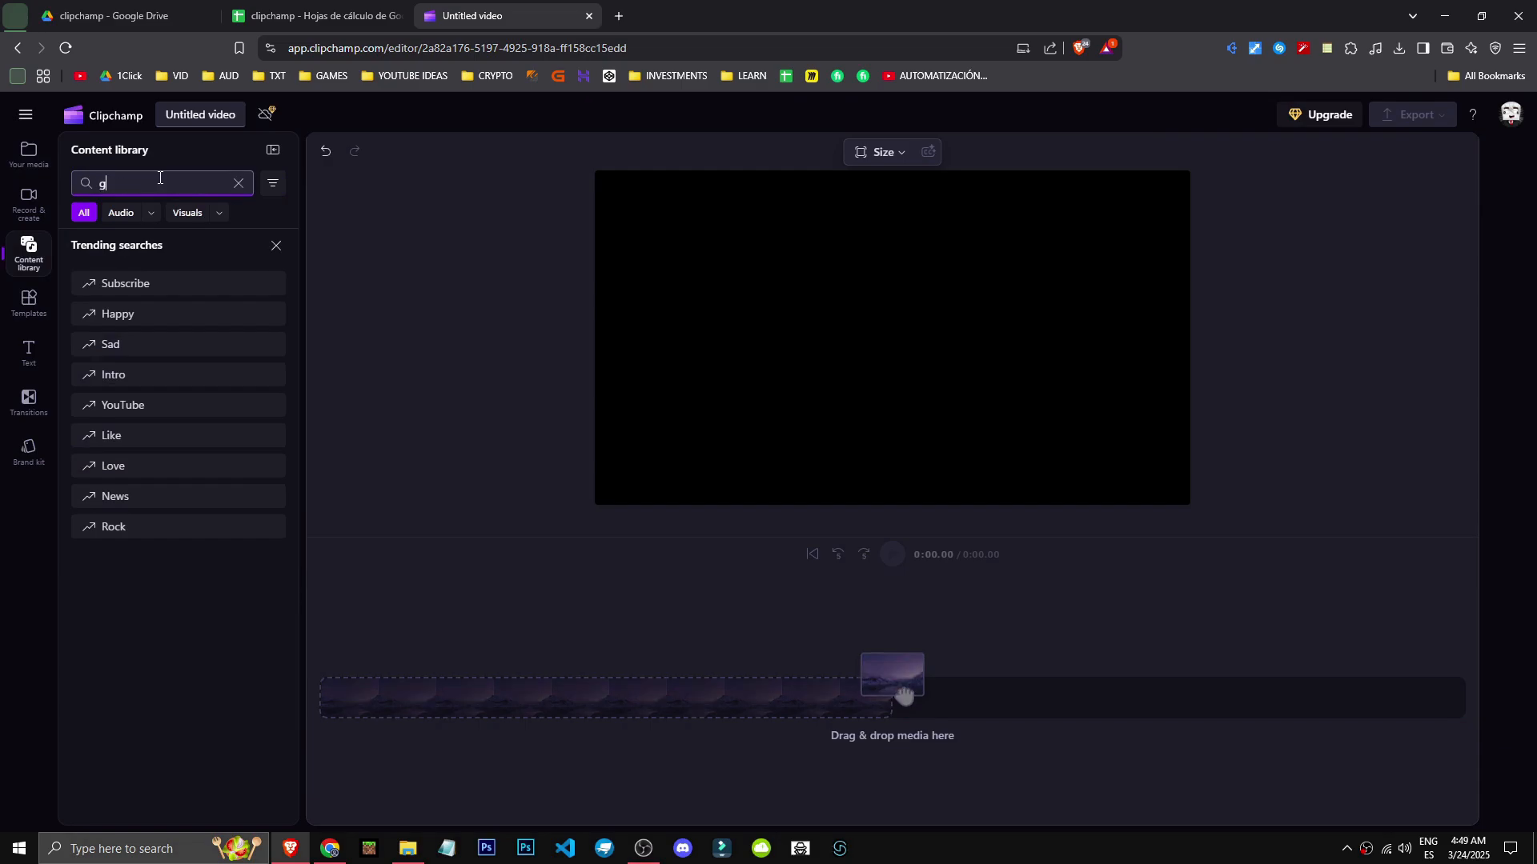
{"action": "type", "text": "reen screen"}
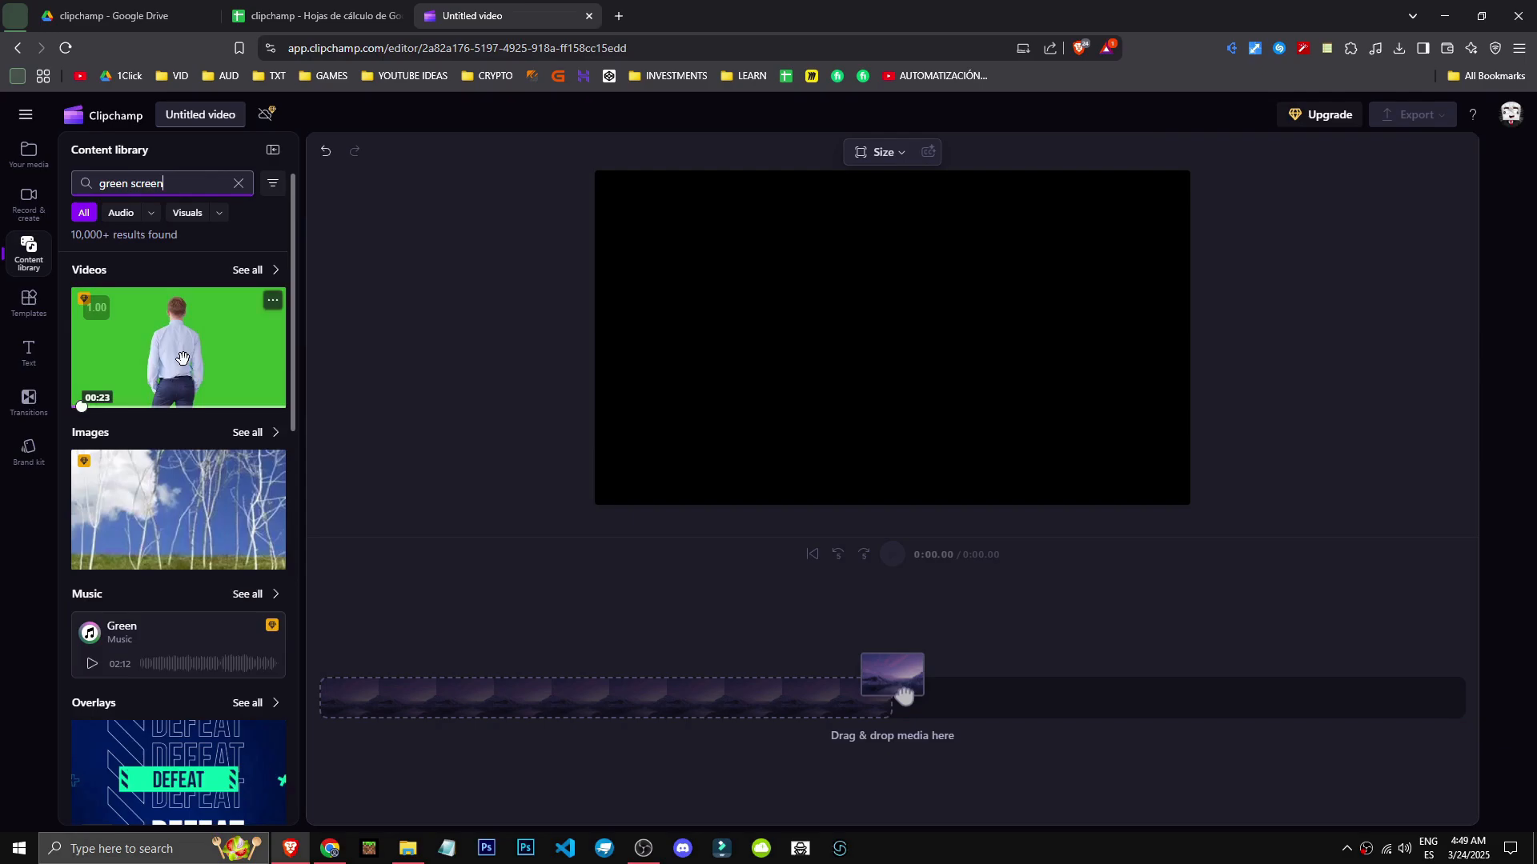
{"action": "left_click", "coordinate": [184, 357]}
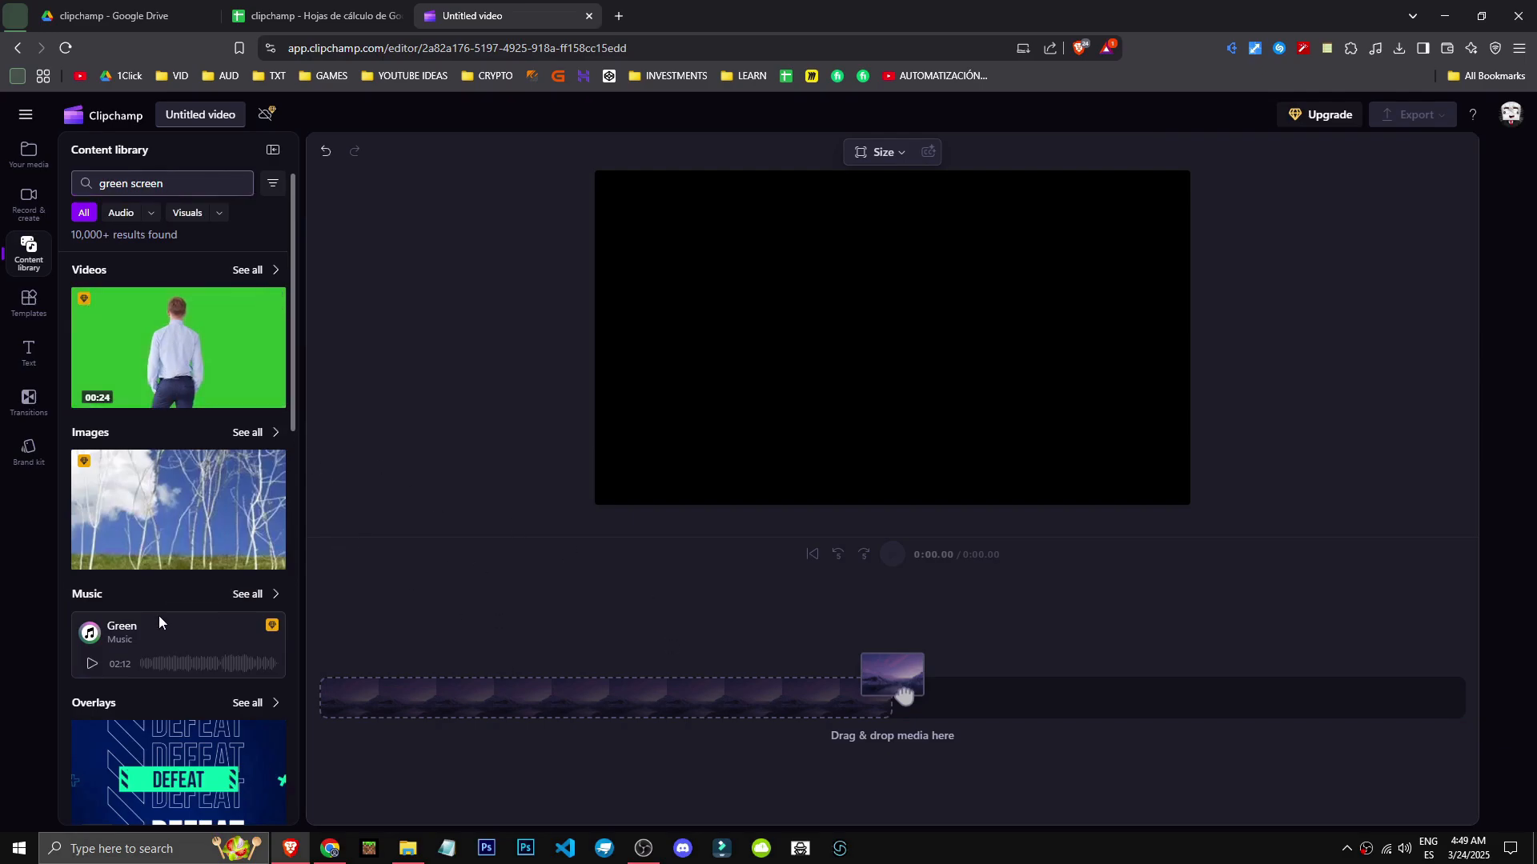
Step: Add the ten-second green background with the dinosaur pattern to the start of the empty timeline
{"action": "scroll", "coordinate": [223, 349], "scroll_direction": "down", "scroll_amount": 9}
{"action": "left_click_drag", "start_coordinate": [169, 615], "coordinate": [516, 697]}
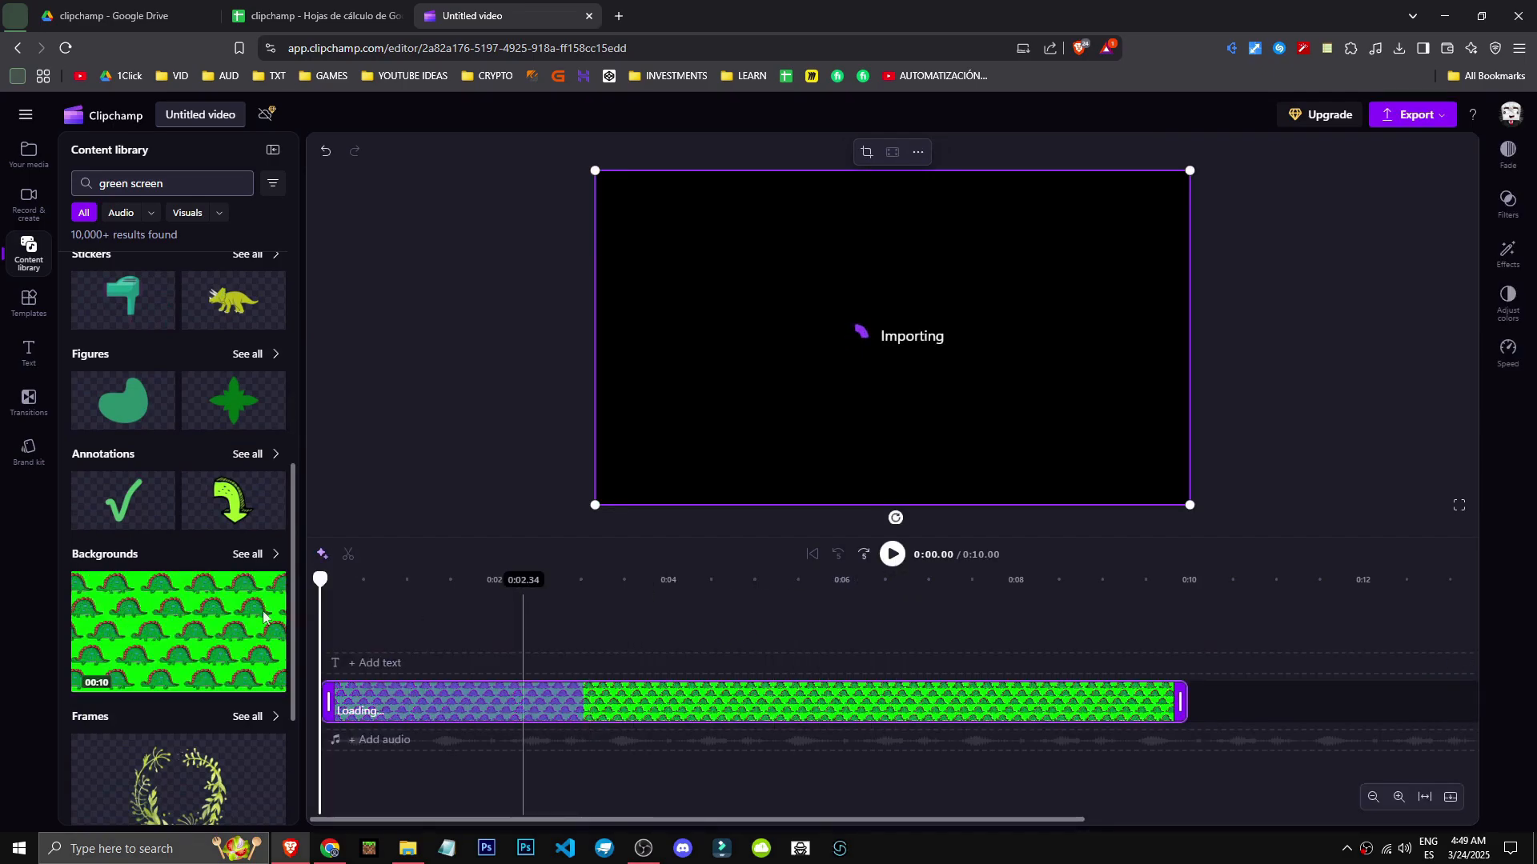
{"action": "scroll", "coordinate": [220, 721], "scroll_direction": "down", "scroll_amount": 3}
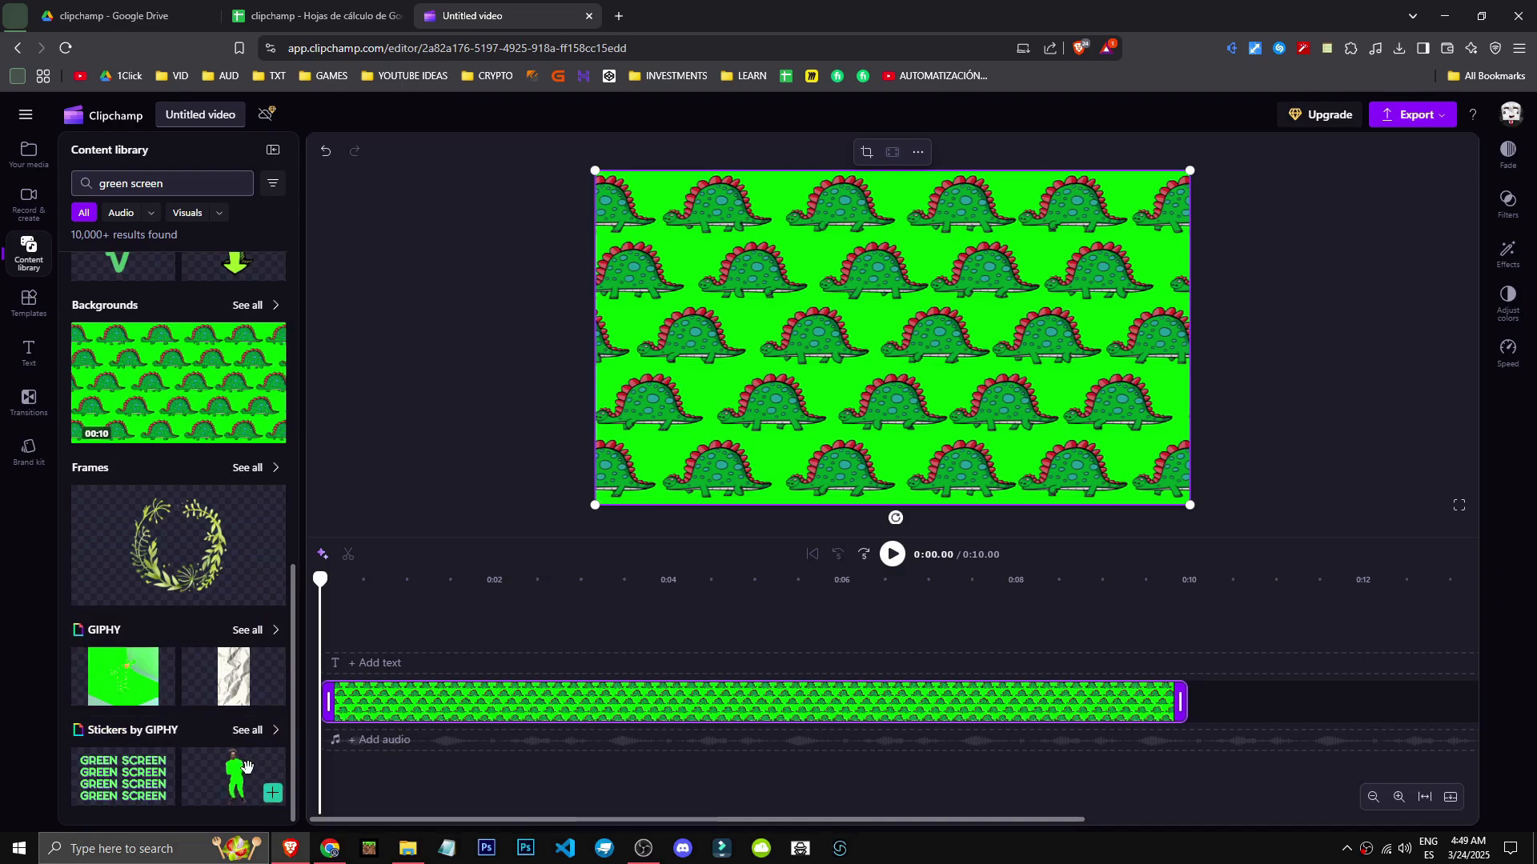
Step: Add the GIPHY sticker of the man in a green suit to the timeline and delete the dinosaur background clip
{"action": "left_click_drag", "start_coordinate": [246, 767], "coordinate": [514, 713]}
{"action": "left_click", "coordinate": [656, 722]}
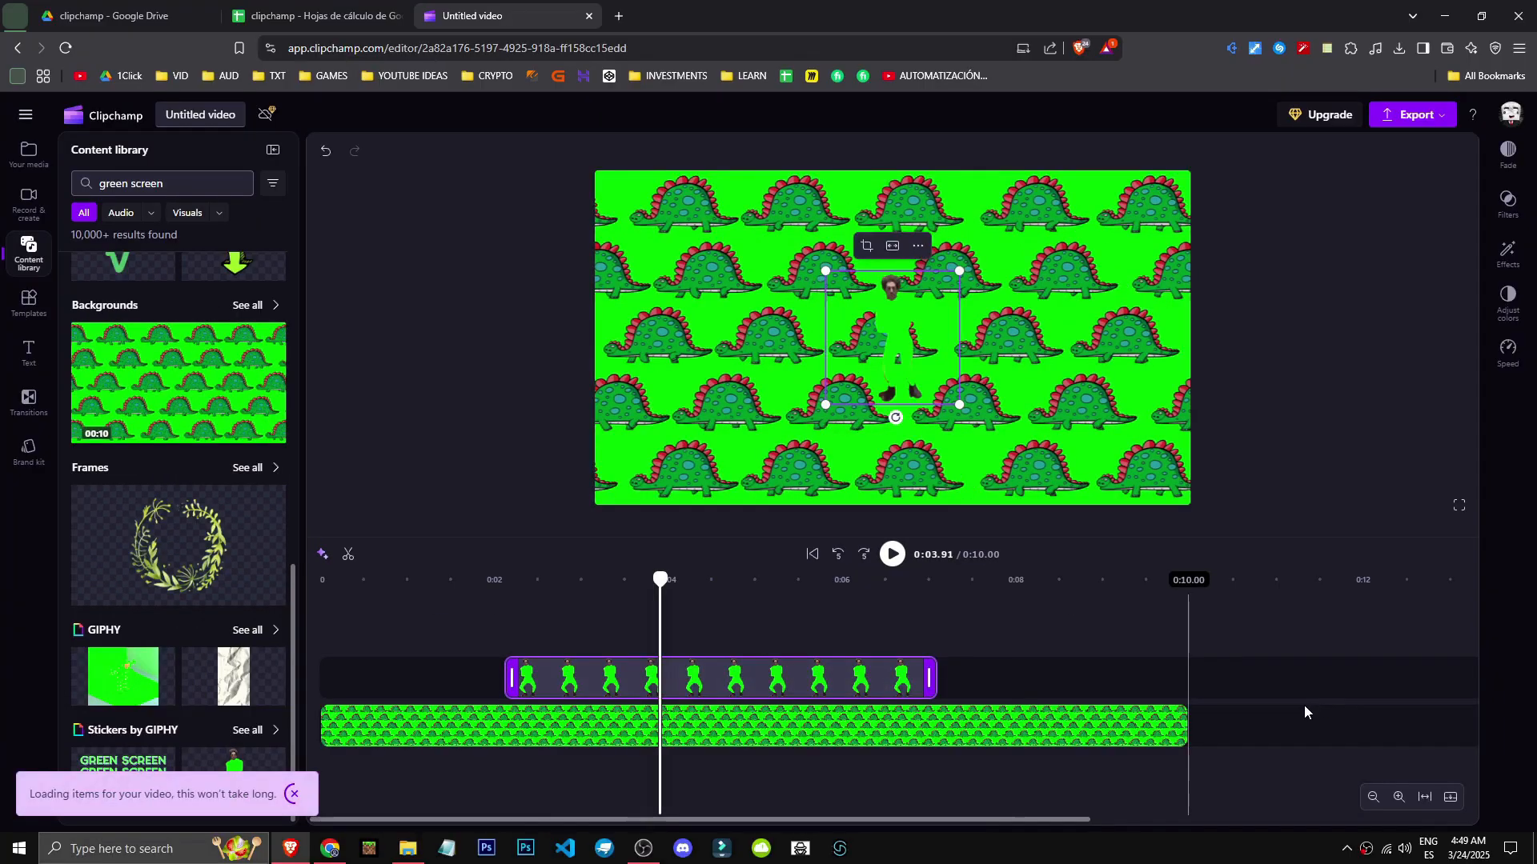
{"action": "left_click", "coordinate": [1161, 726]}
{"action": "key", "text": "Delete"}
{"action": "left_click", "coordinate": [963, 406]}
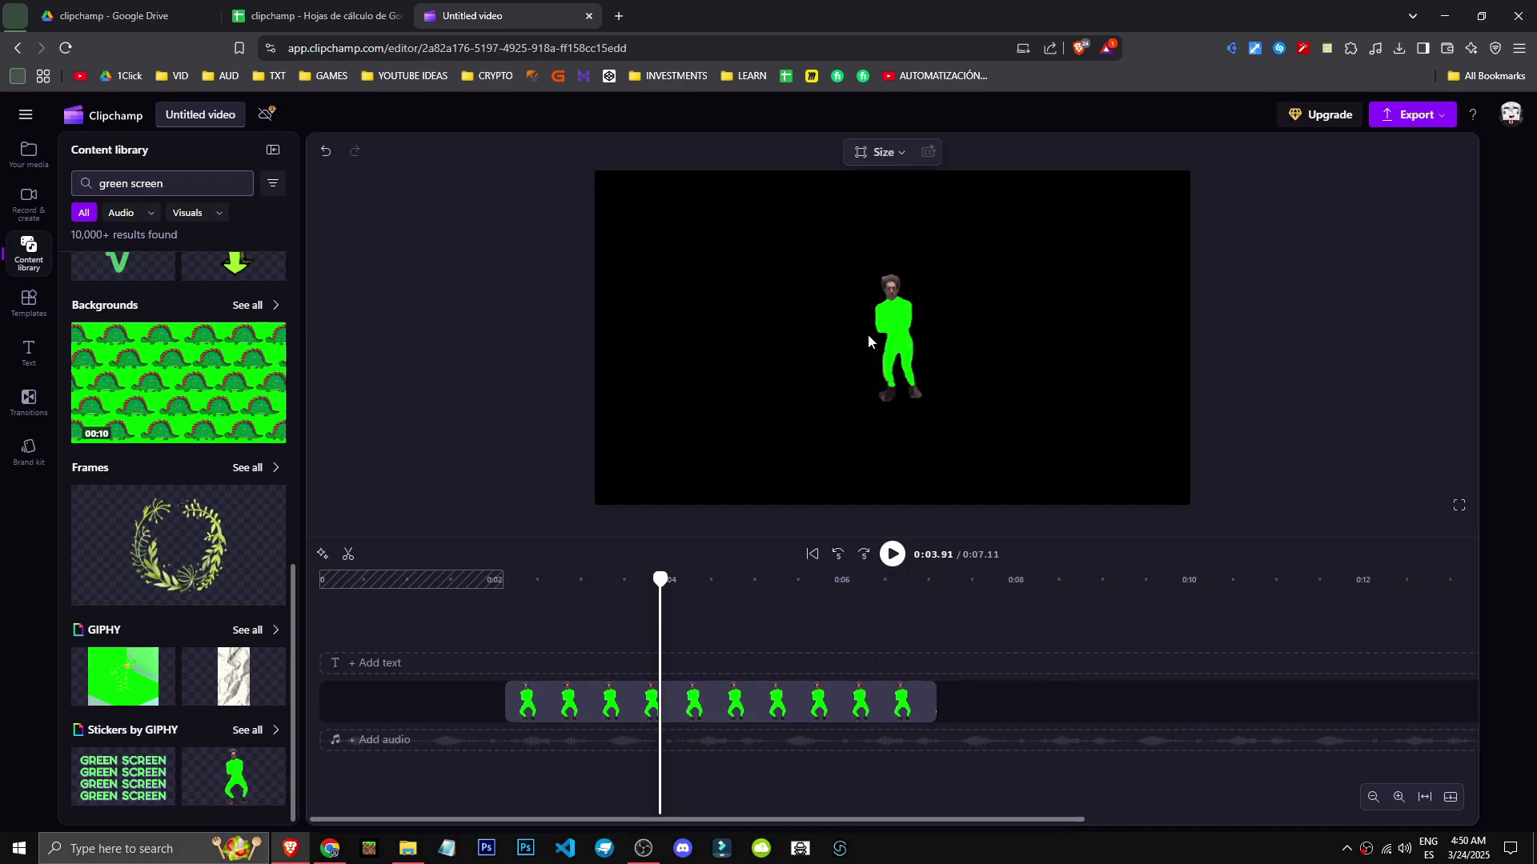
Step: Enlarge the green-suit sticker to the full height of the frame and move its clip to the start of the timeline
{"action": "left_click", "coordinate": [741, 714]}
{"action": "left_click_drag", "start_coordinate": [824, 270], "coordinate": [700, 144]}
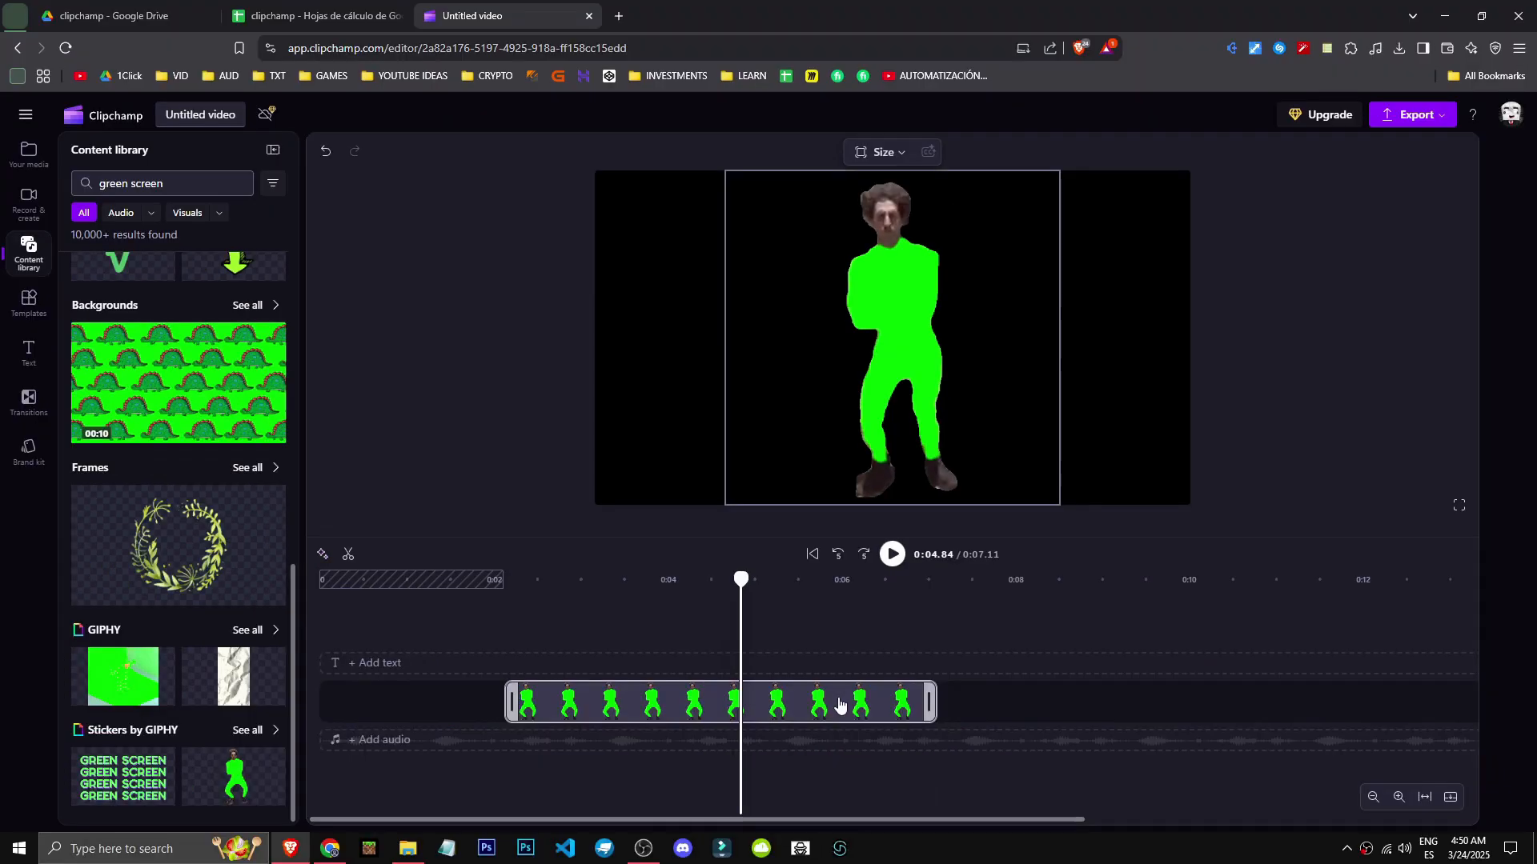
{"action": "left_click_drag", "start_coordinate": [851, 762], "coordinate": [710, 738]}
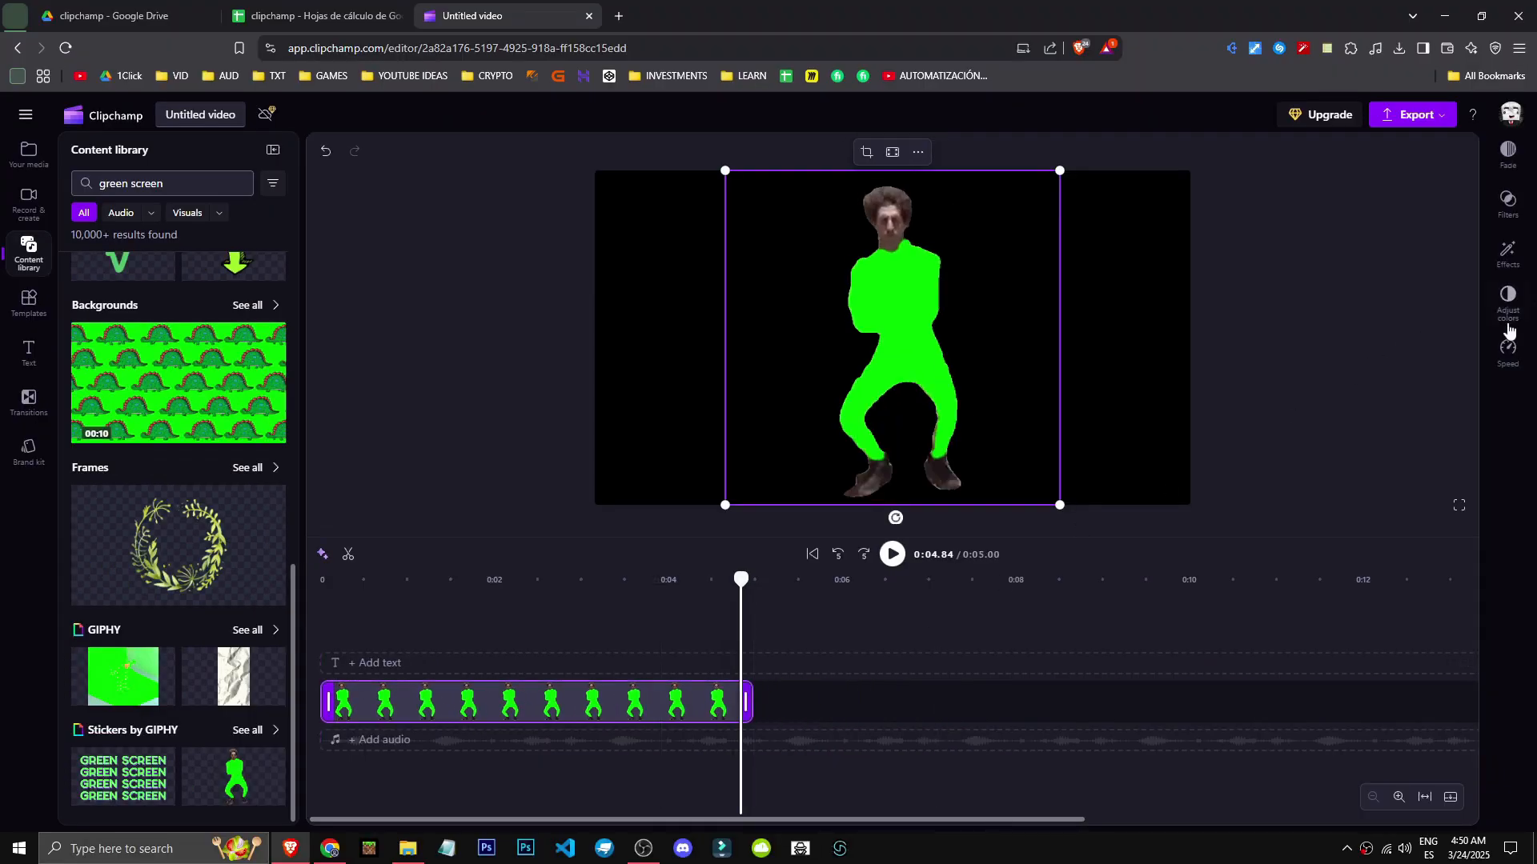
Step: Try the Green screen effect on the green-suit clip and lower its screen threshold
{"action": "left_click", "coordinate": [1508, 253]}
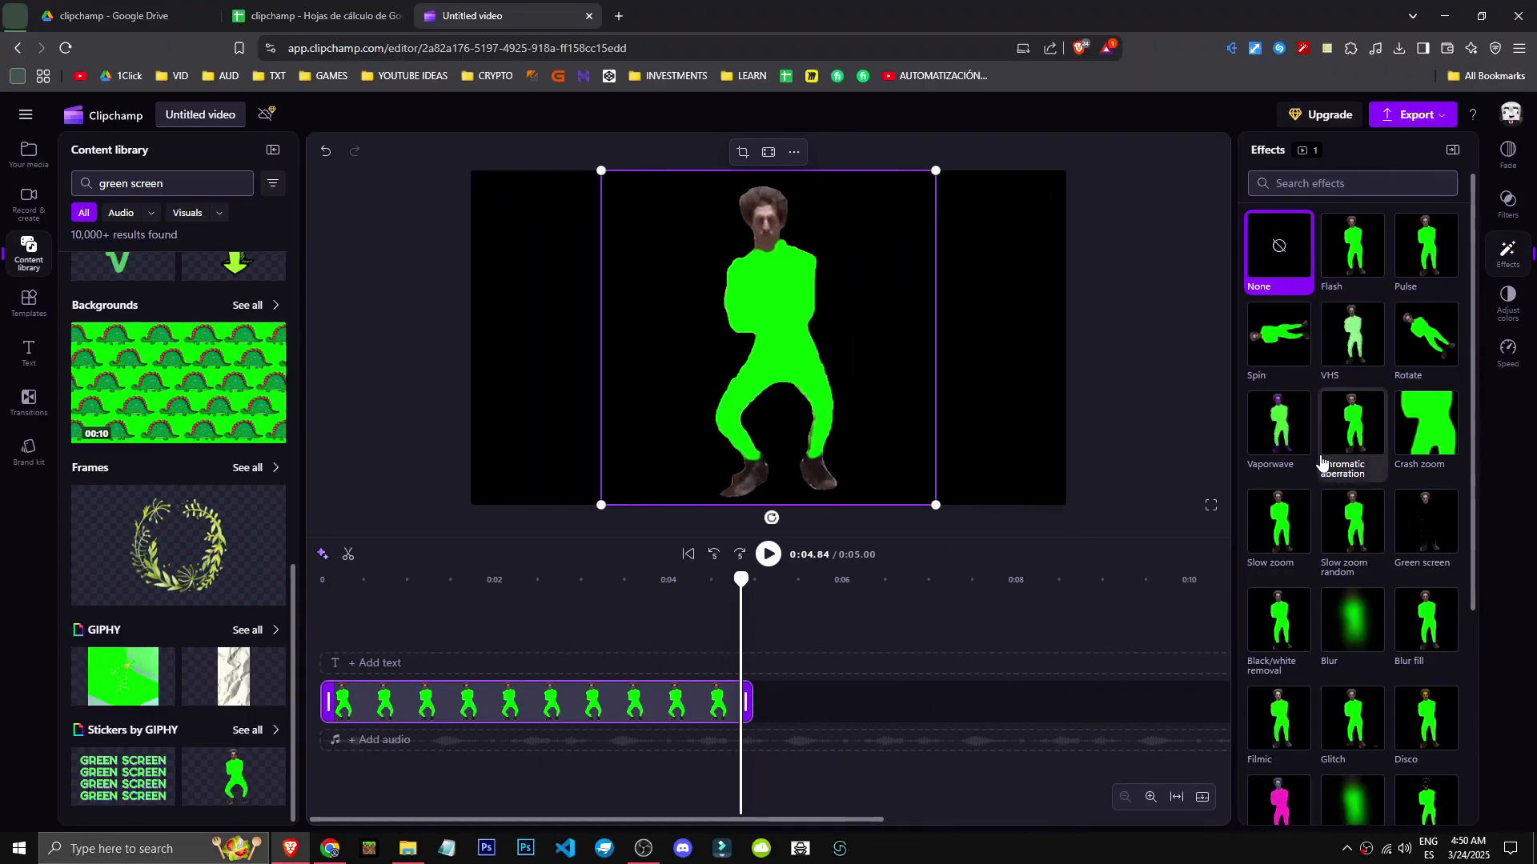
{"action": "scroll", "coordinate": [1321, 463], "scroll_direction": "down", "scroll_amount": 5}
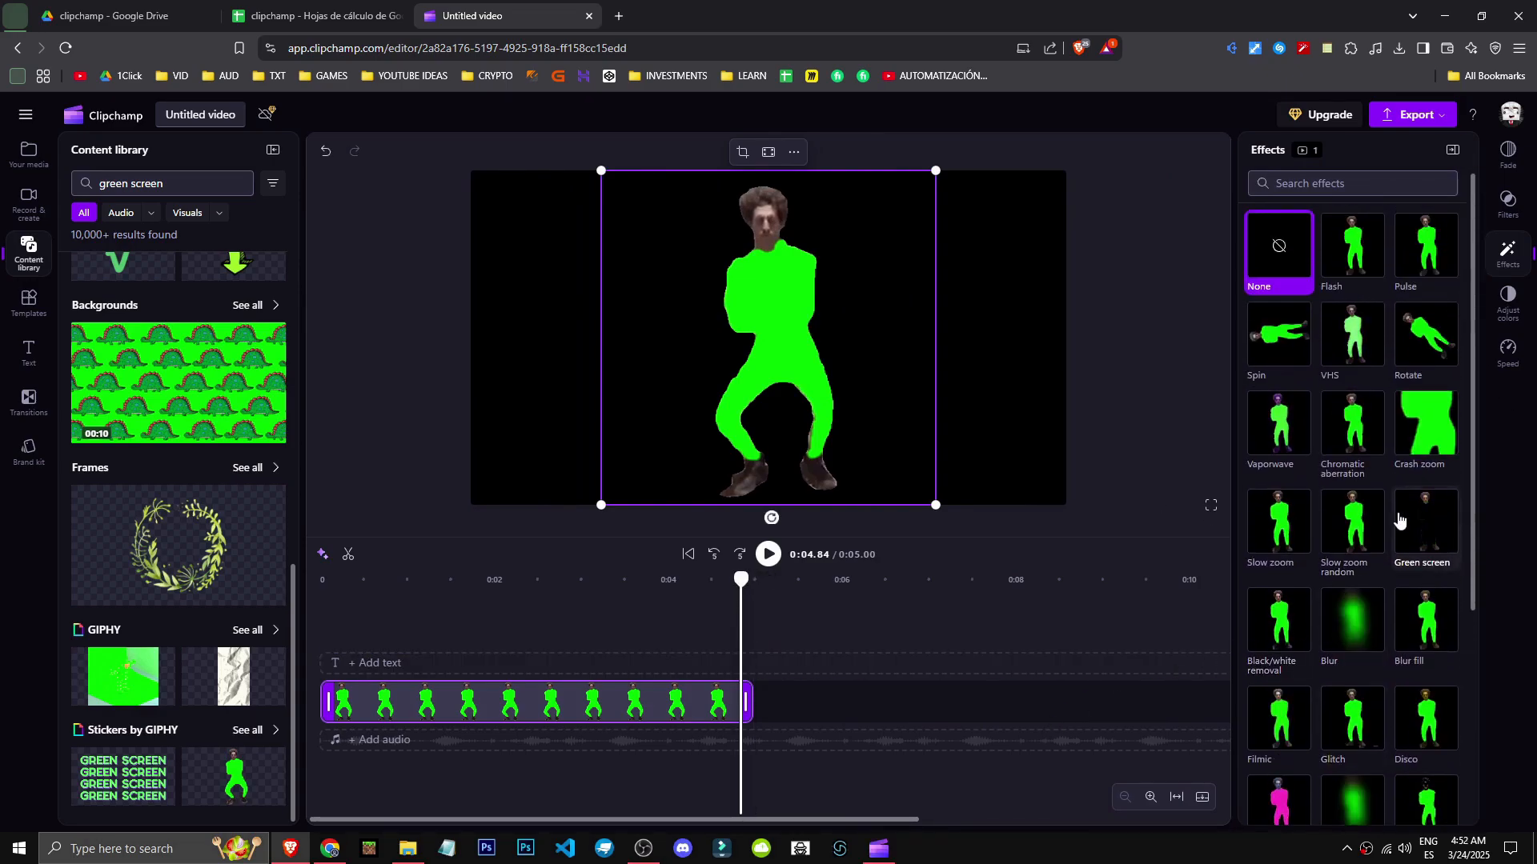
{"action": "left_click", "coordinate": [1424, 546]}
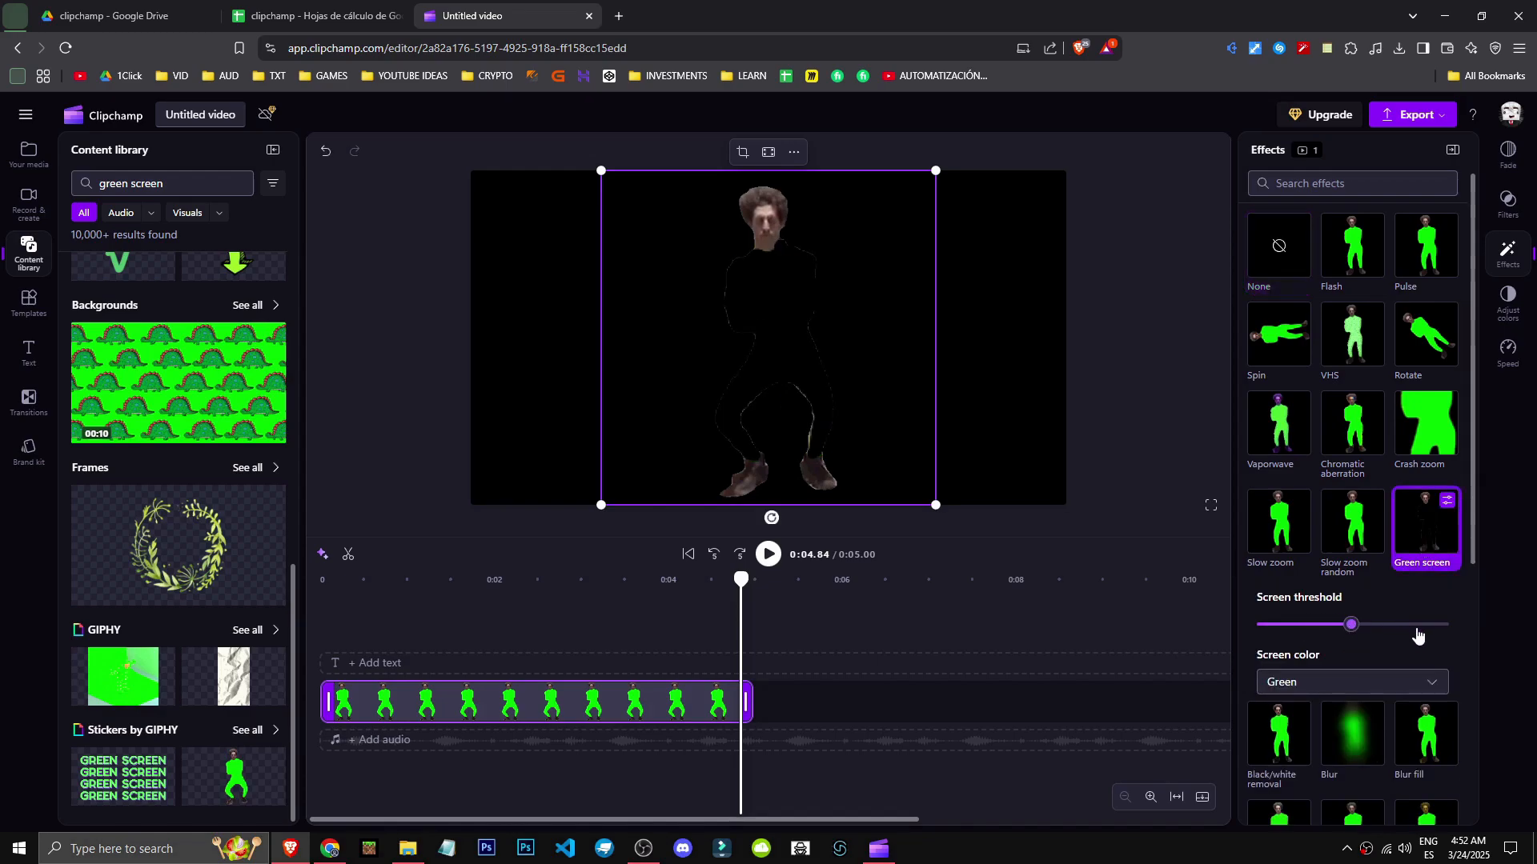
{"action": "left_click_drag", "start_coordinate": [1417, 635], "coordinate": [1289, 624]}
Step: Try Blue as the effect's screen color, return it to Green, and take the Green screen effect off the clip
{"action": "left_click", "coordinate": [1313, 681]}
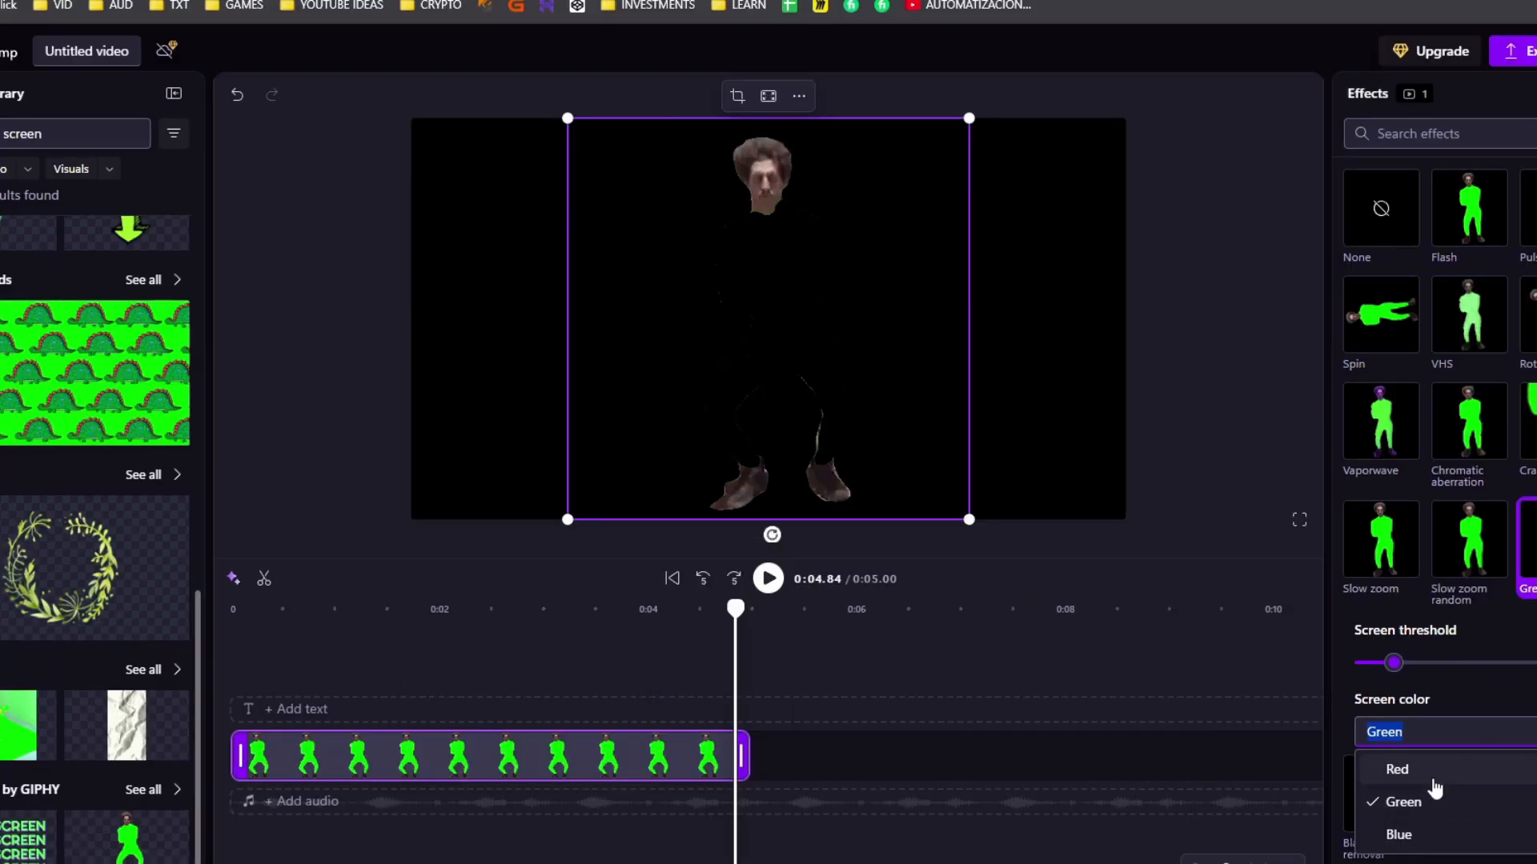
{"action": "left_click", "coordinate": [1433, 778]}
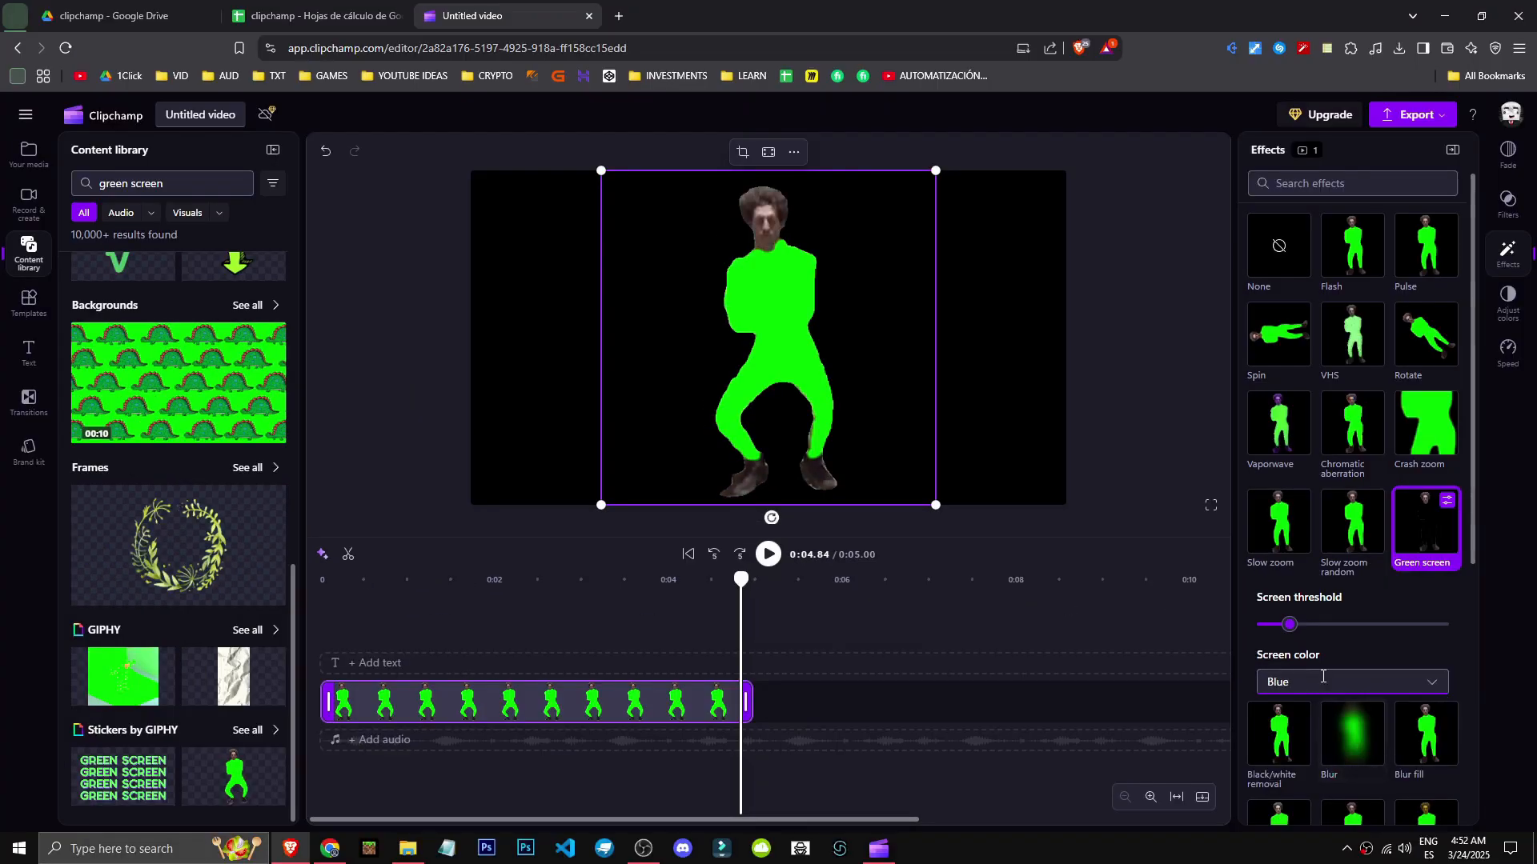
{"action": "left_click", "coordinate": [1436, 732]}
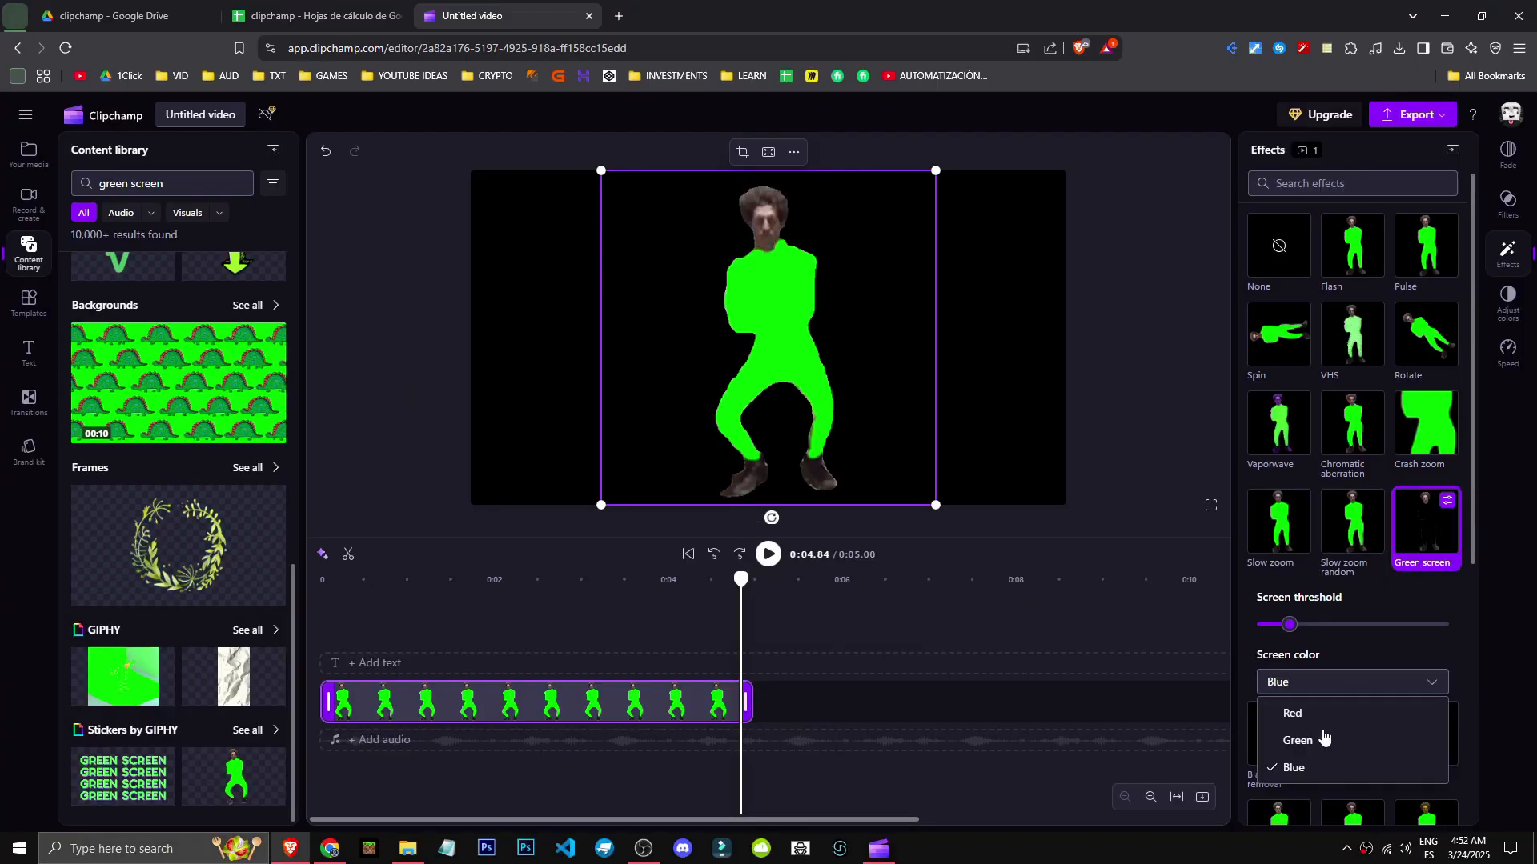
{"action": "left_click", "coordinate": [1438, 795]}
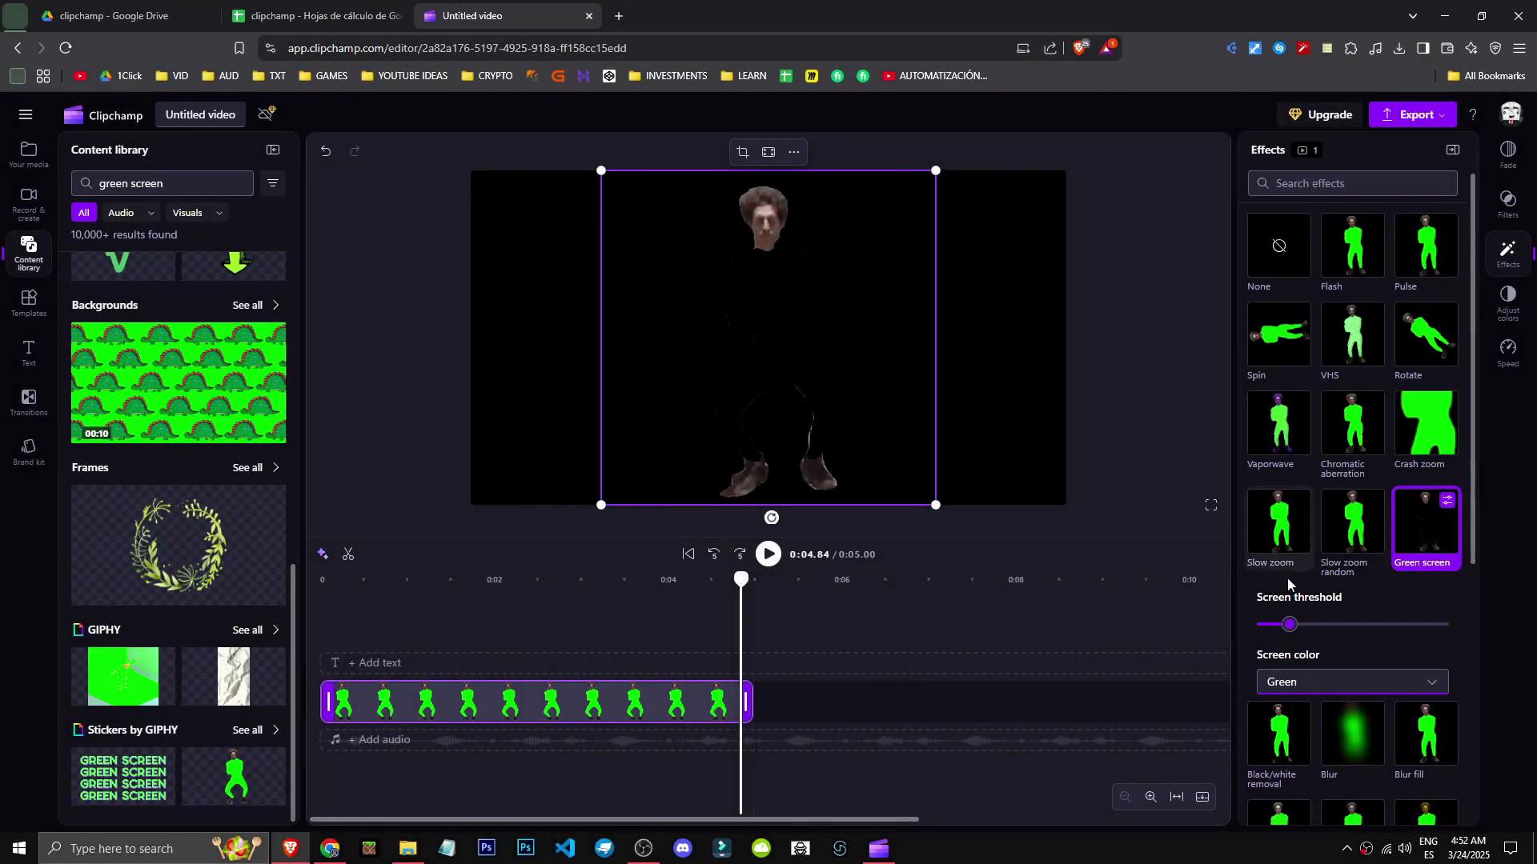
{"action": "left_click", "coordinate": [1441, 558]}
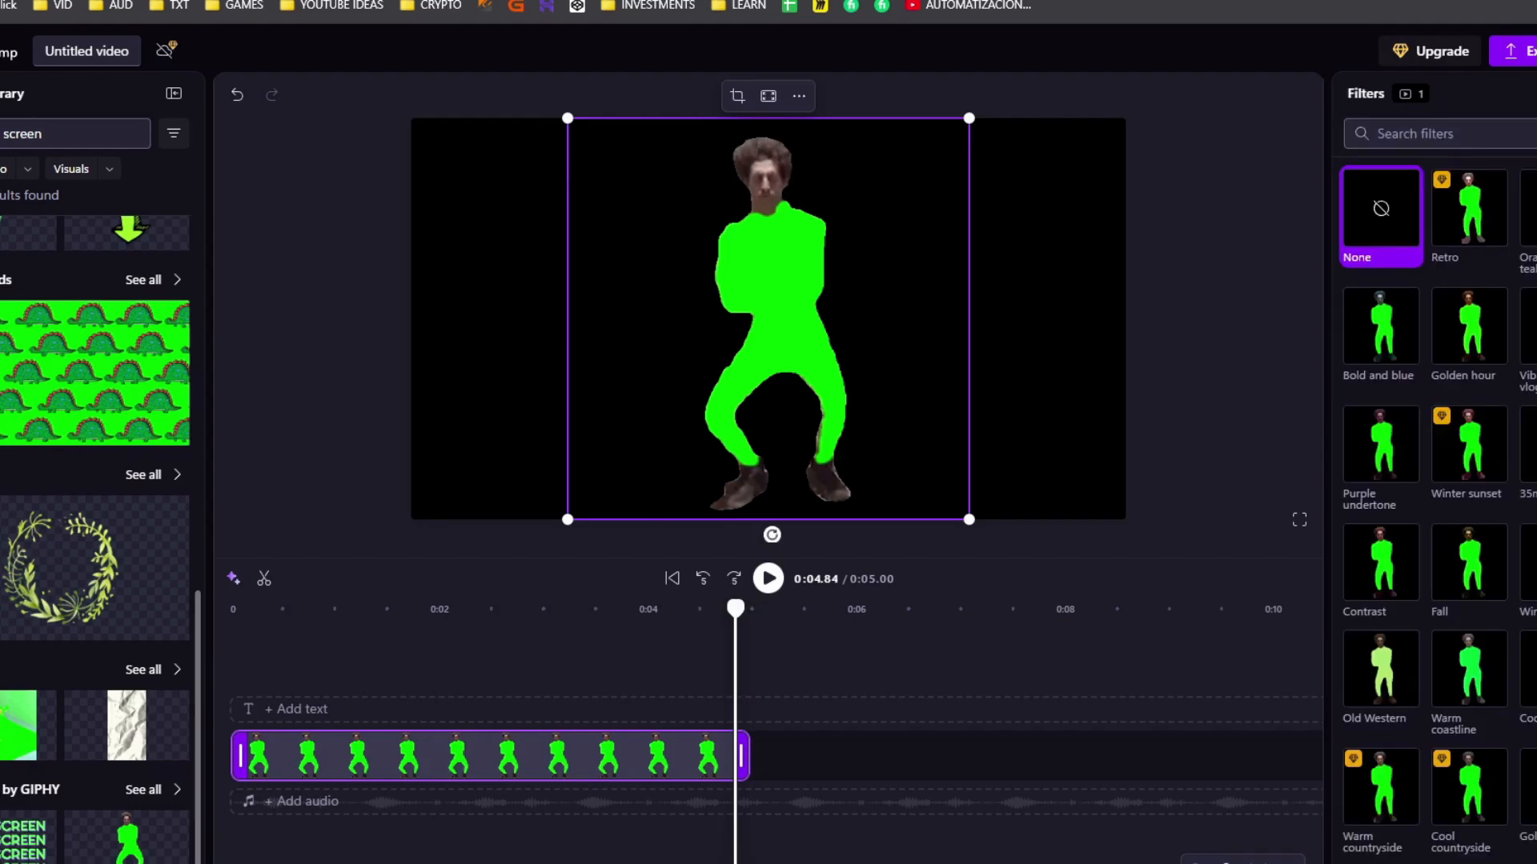
Step: Apply the Black & white 1 filter to the green-suit clip and bring its intensity down to the minimum
{"action": "scroll", "coordinate": [1487, 549], "scroll_direction": "down", "scroll_amount": 3}
{"action": "scroll", "coordinate": [1496, 567], "scroll_direction": "down", "scroll_amount": 3}
{"action": "left_click", "coordinate": [1525, 488]}
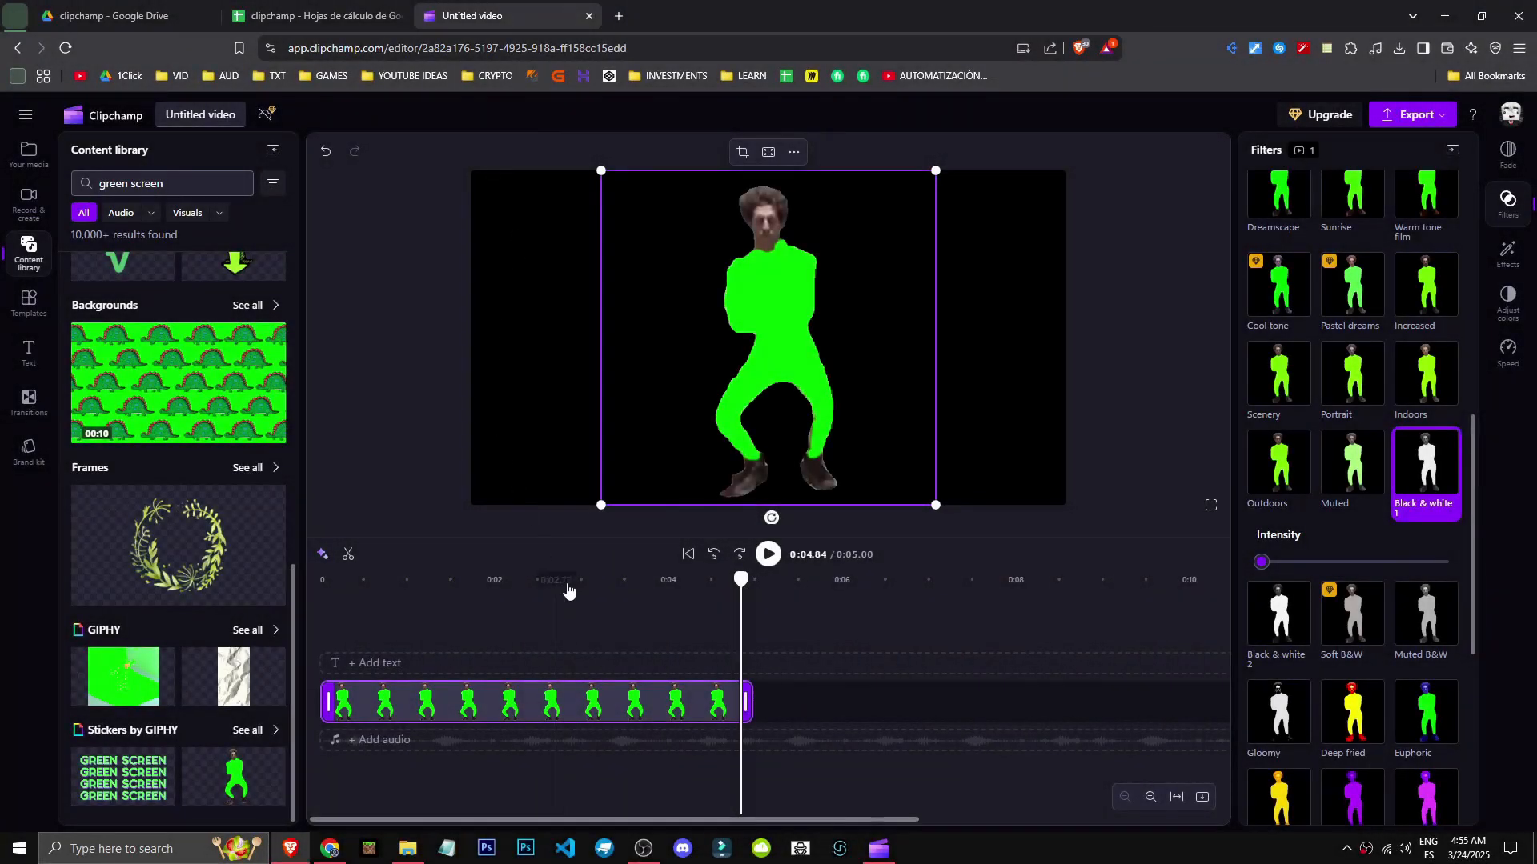
{"action": "left_click", "coordinate": [586, 602]}
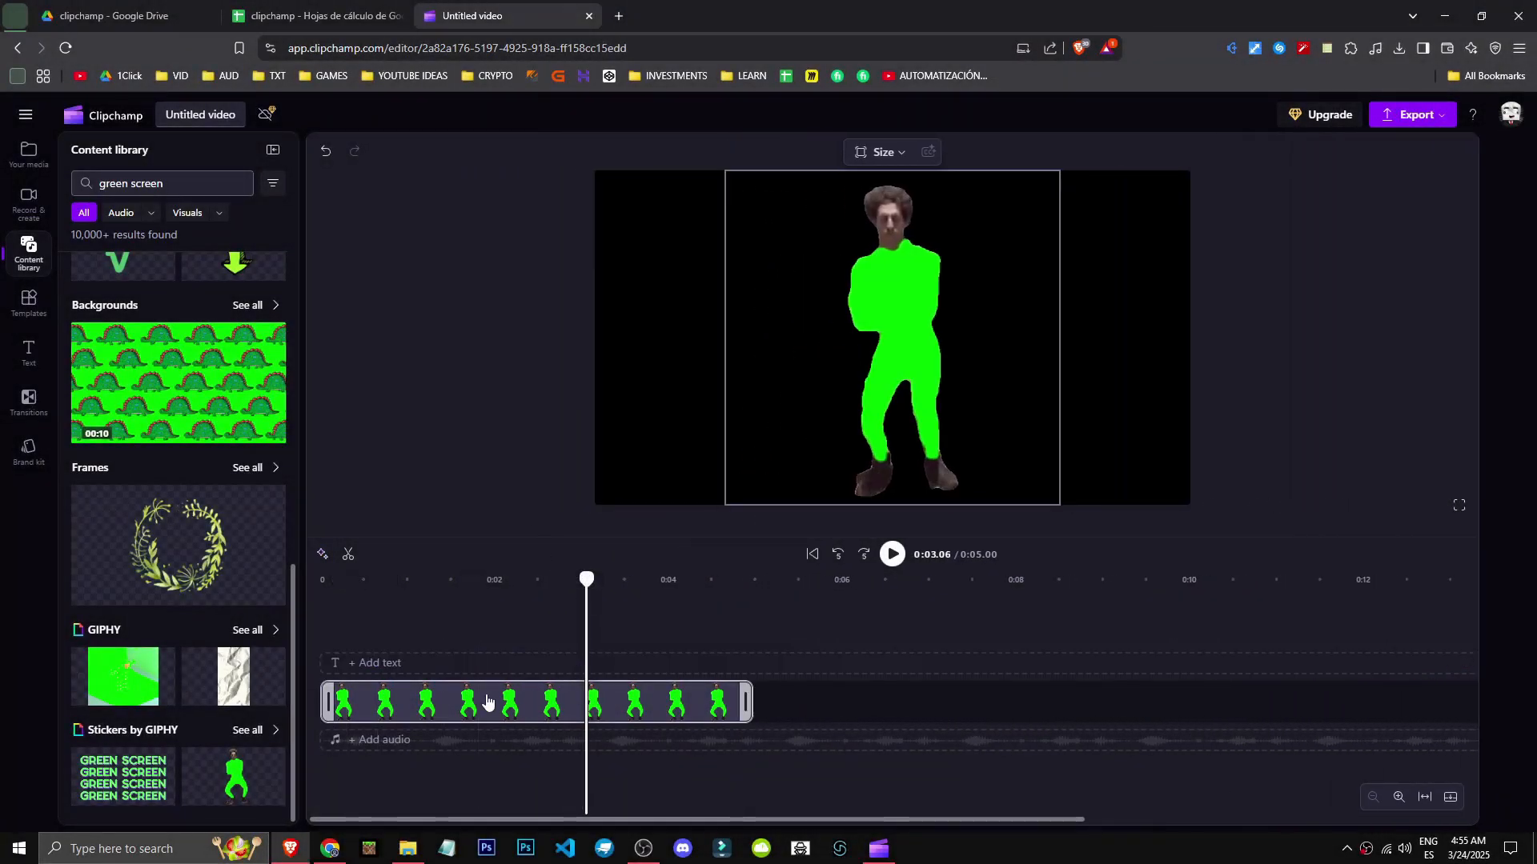
Step: Try a much faster speed on the green-suit clip, set its speed to 0.1, and play the result
{"action": "left_click", "coordinate": [1508, 352]}
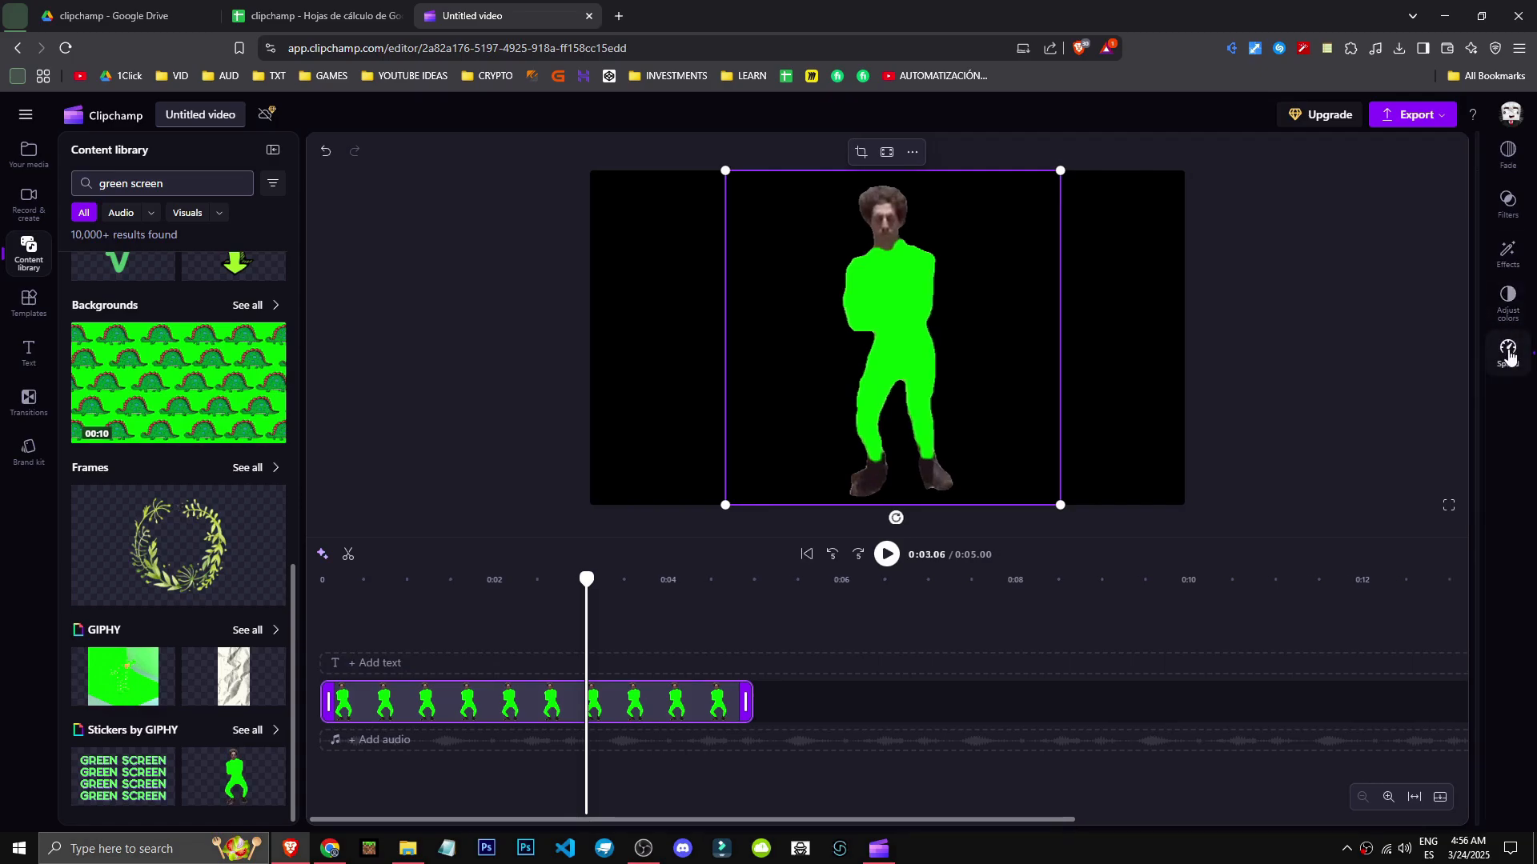
{"action": "left_click_drag", "start_coordinate": [1305, 228], "coordinate": [1453, 226]}
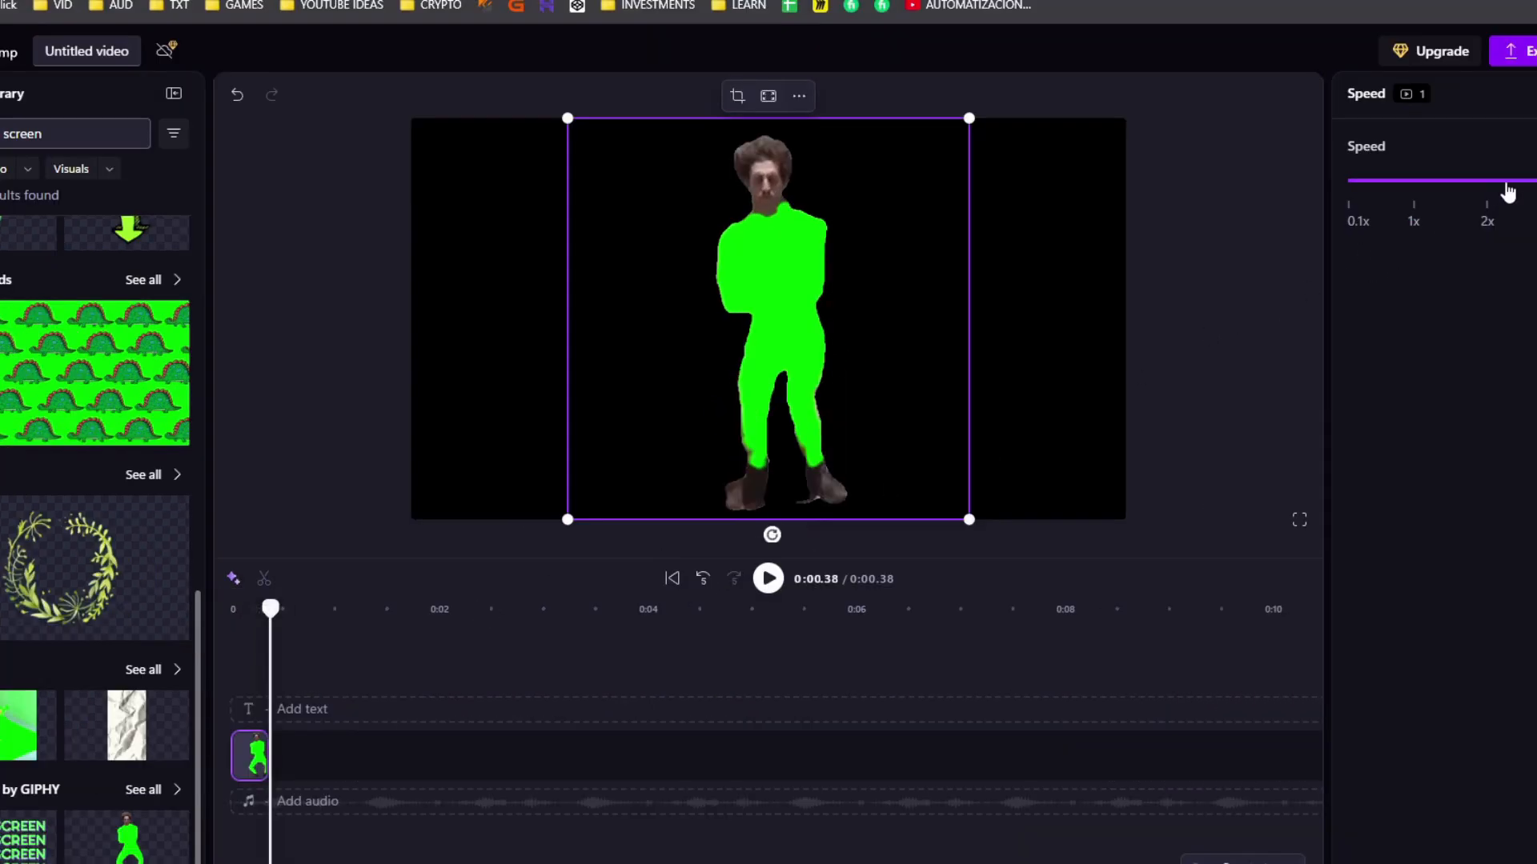
{"action": "left_click_drag", "start_coordinate": [1508, 192], "coordinate": [1353, 183]}
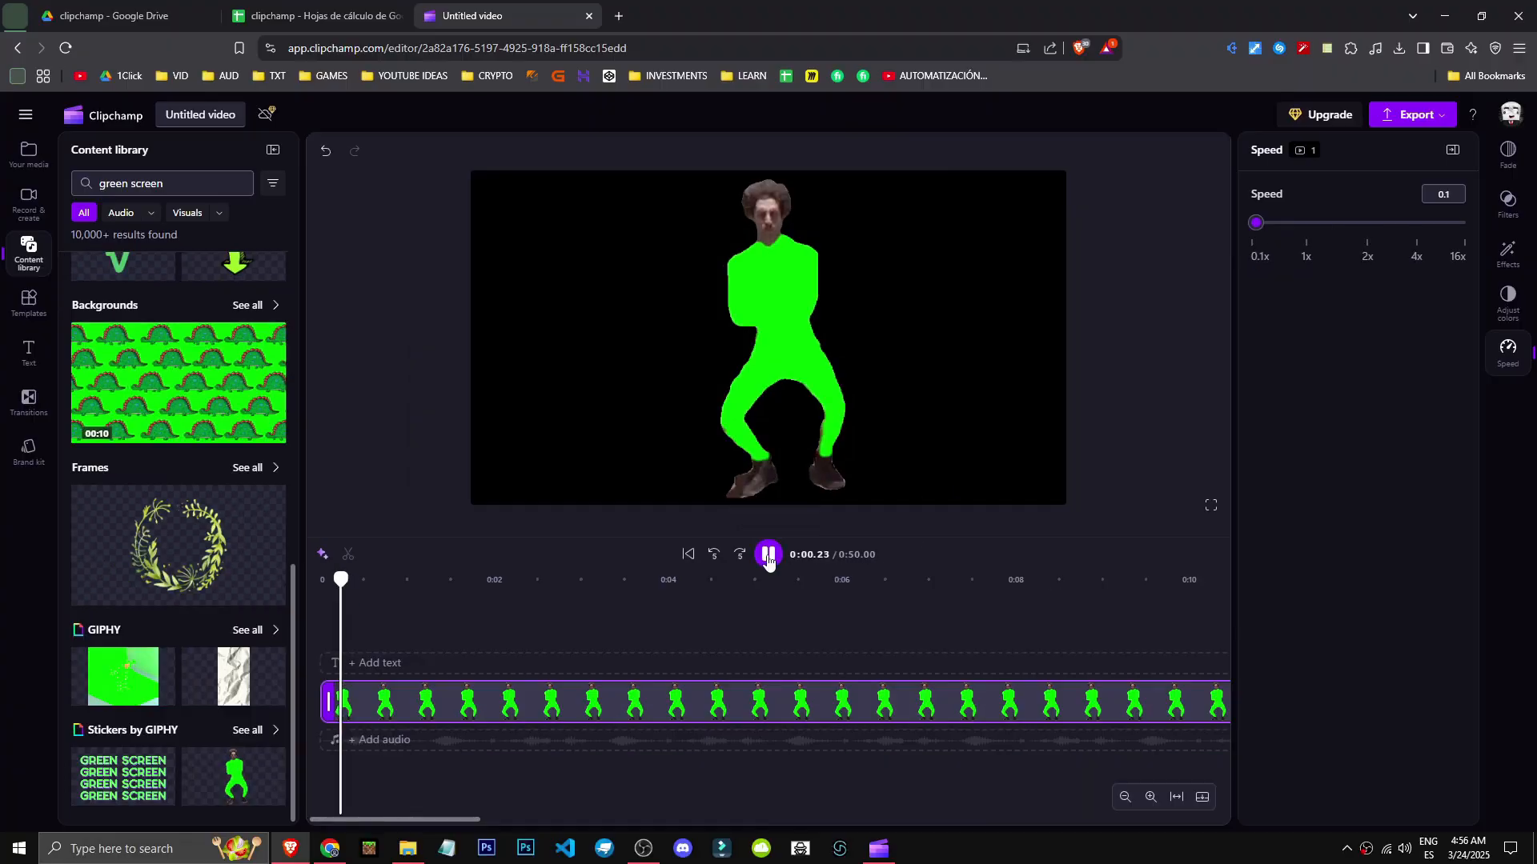
{"action": "left_click", "coordinate": [768, 578]}
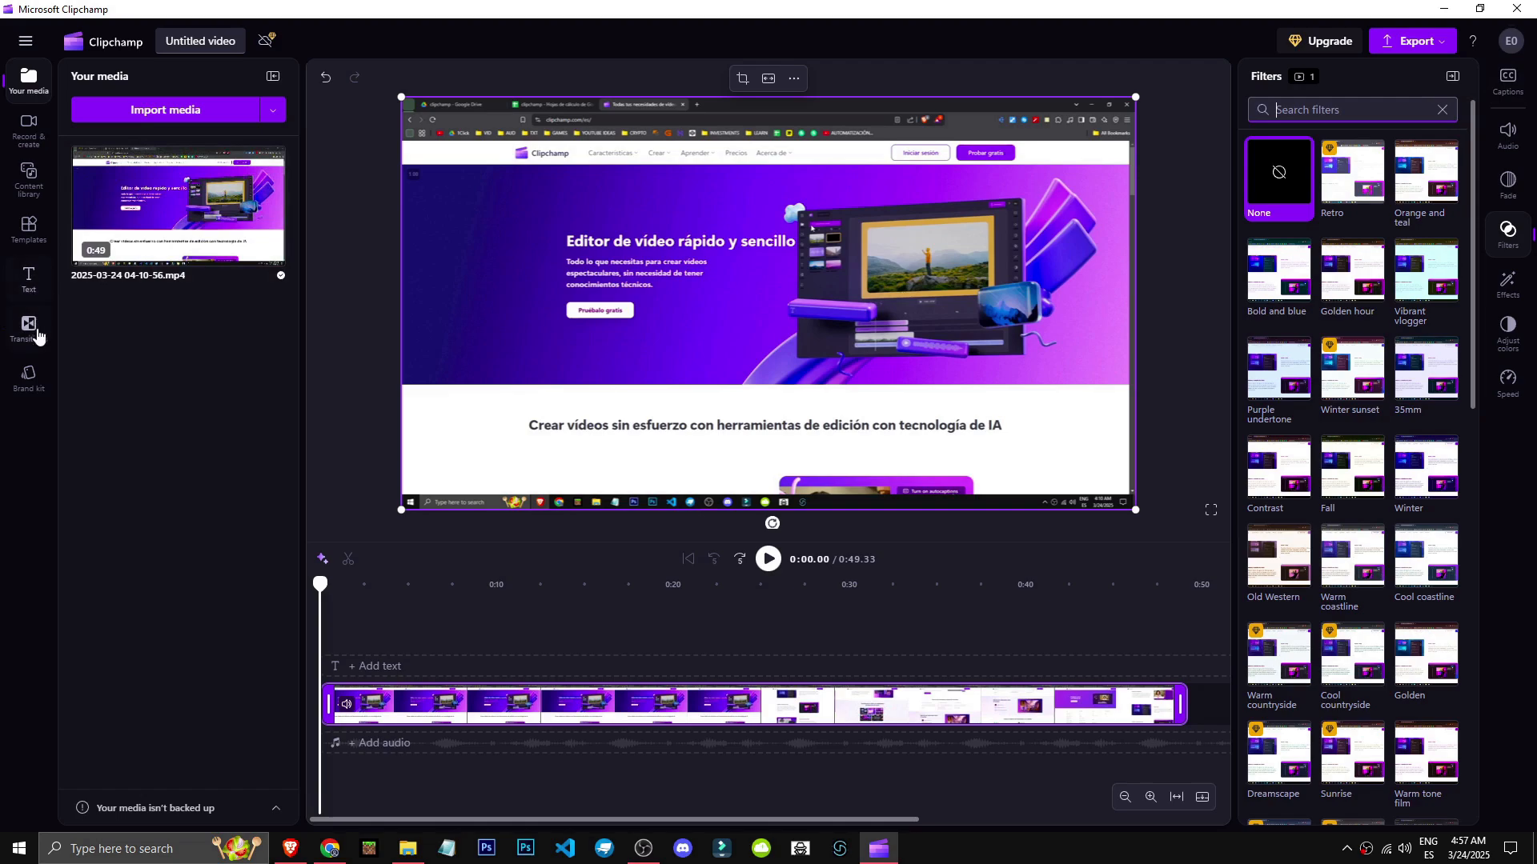
{"action": "left_click", "coordinate": [23, 393]}
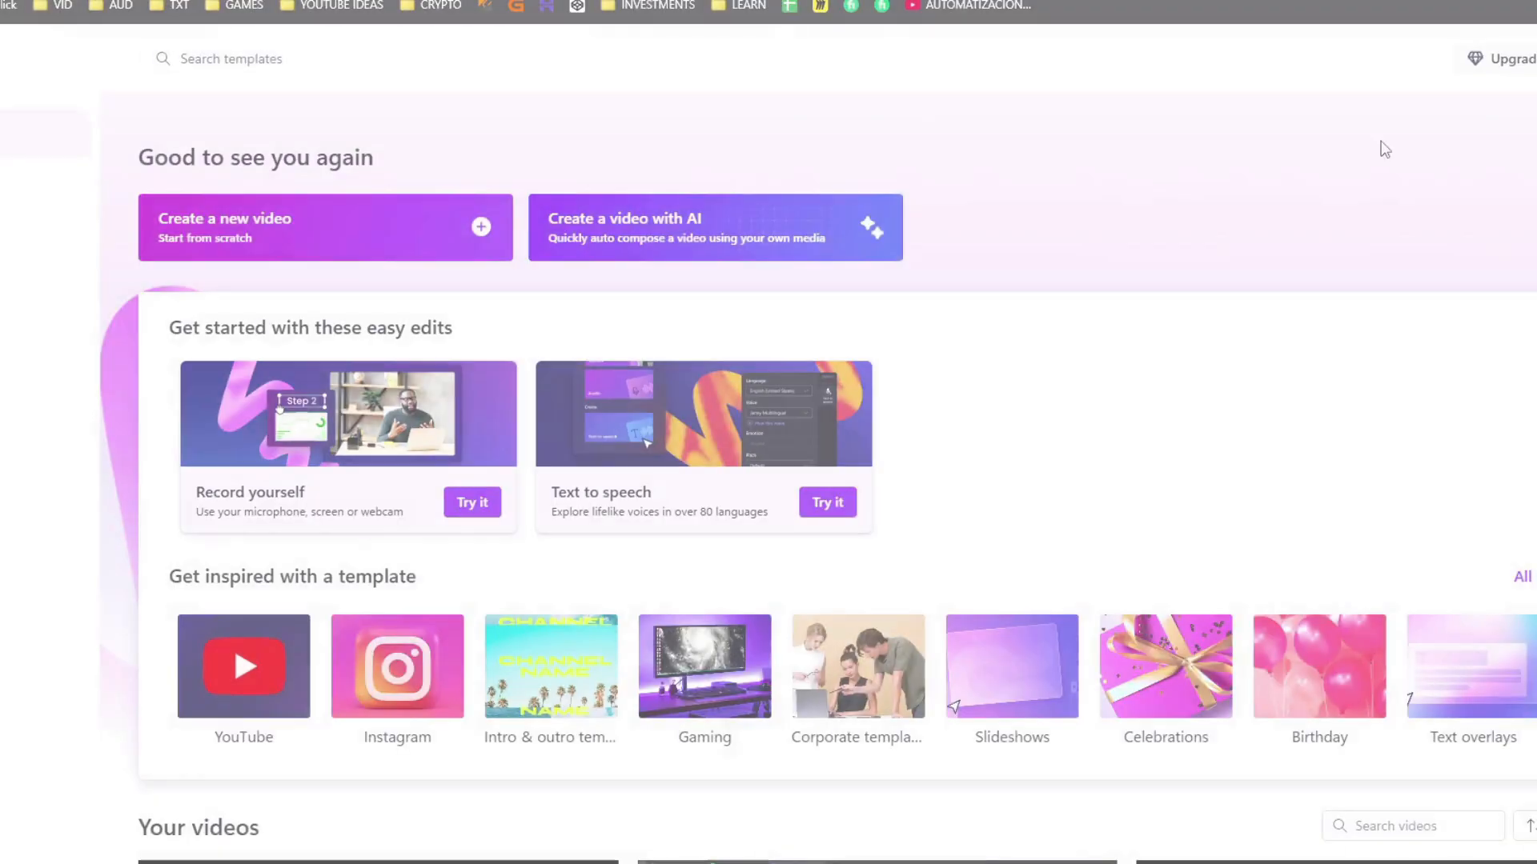
Step: Search Windows for "microsfo" and open Microsoft Store from the results
{"action": "key", "text": "super"}
{"action": "type", "text": "mic"}
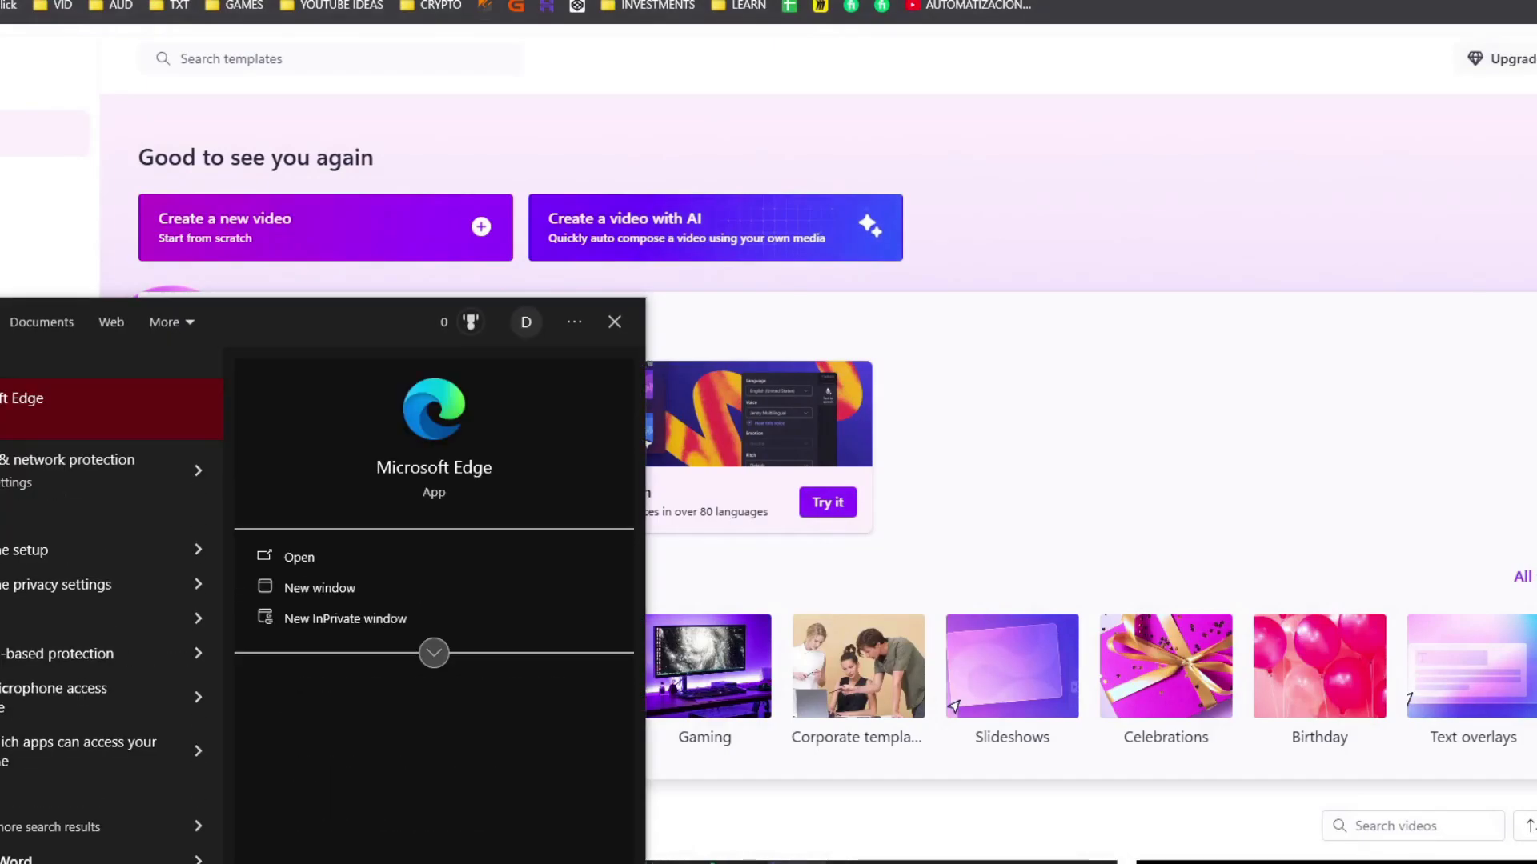
{"action": "type", "text": "rosfo"}
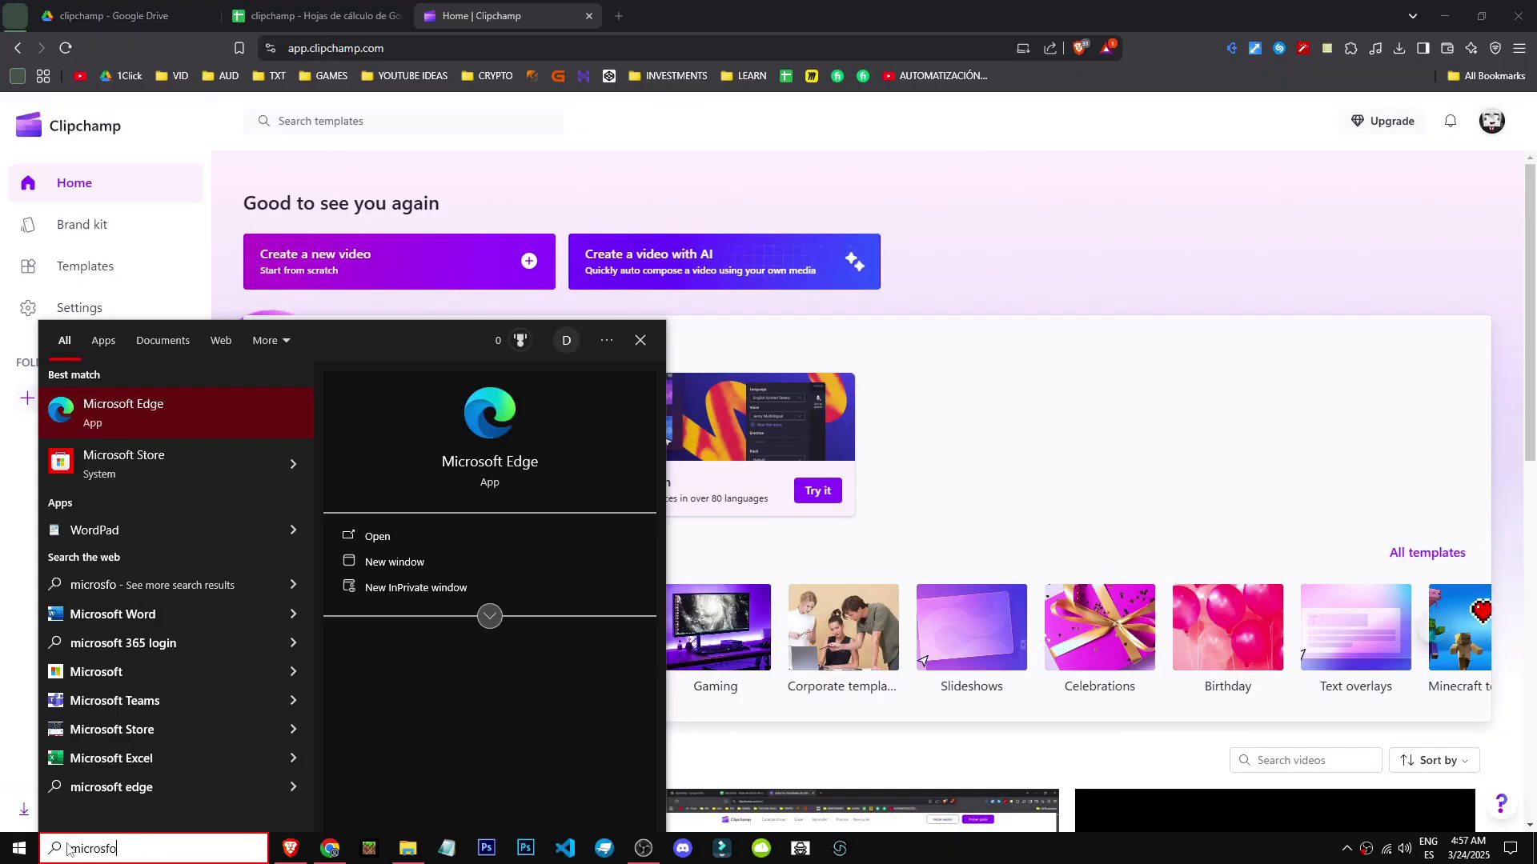
{"action": "key", "text": "Down"}
{"action": "key", "text": "Return"}
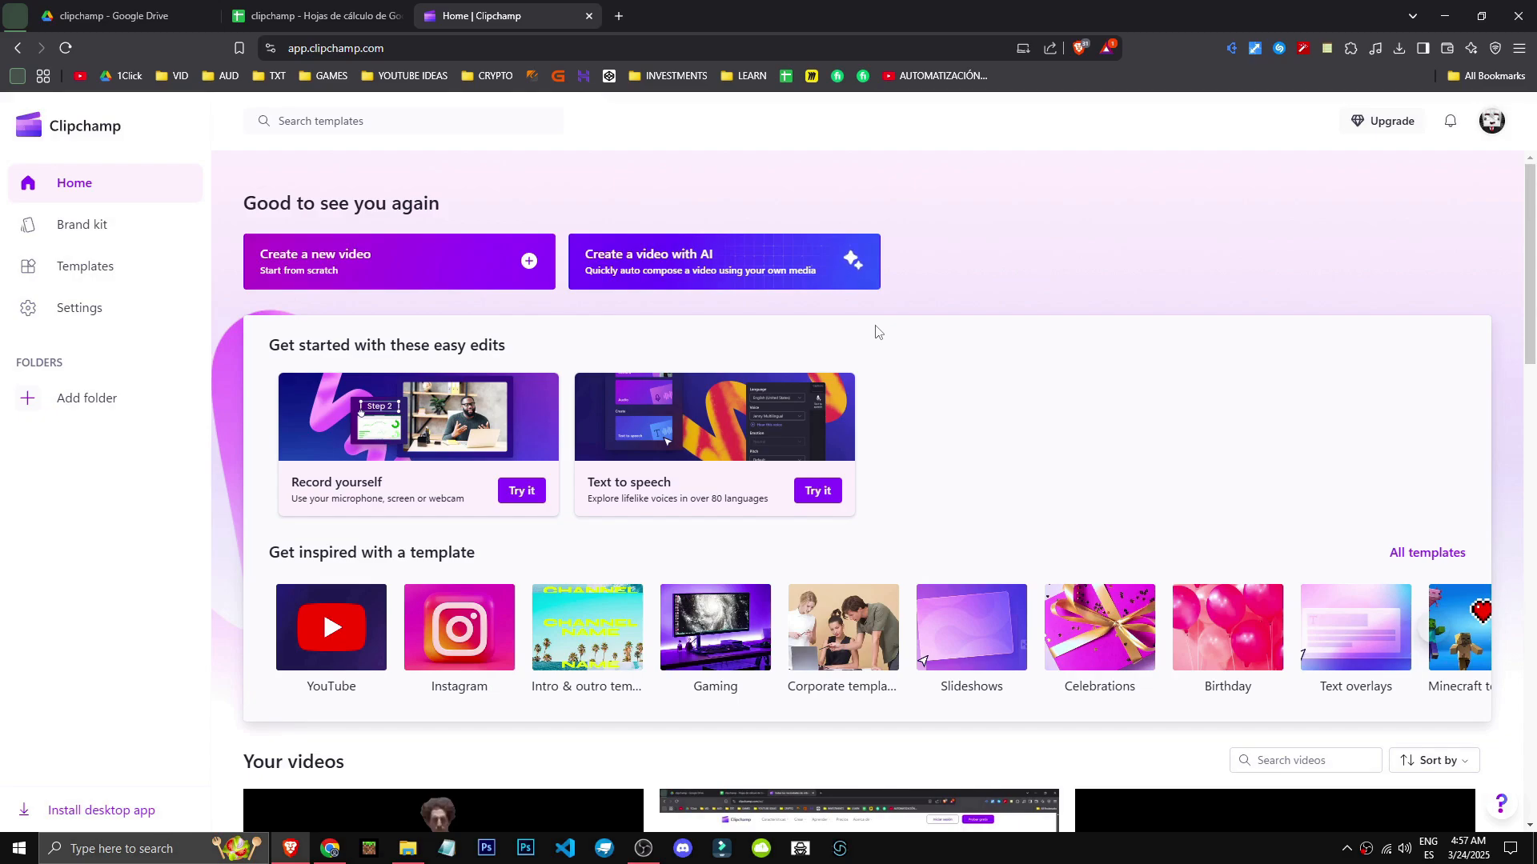
Step: Open the Clipchamp Premium upgrade offer and examine its monthly and yearly prices
{"action": "left_click", "coordinate": [1398, 129]}
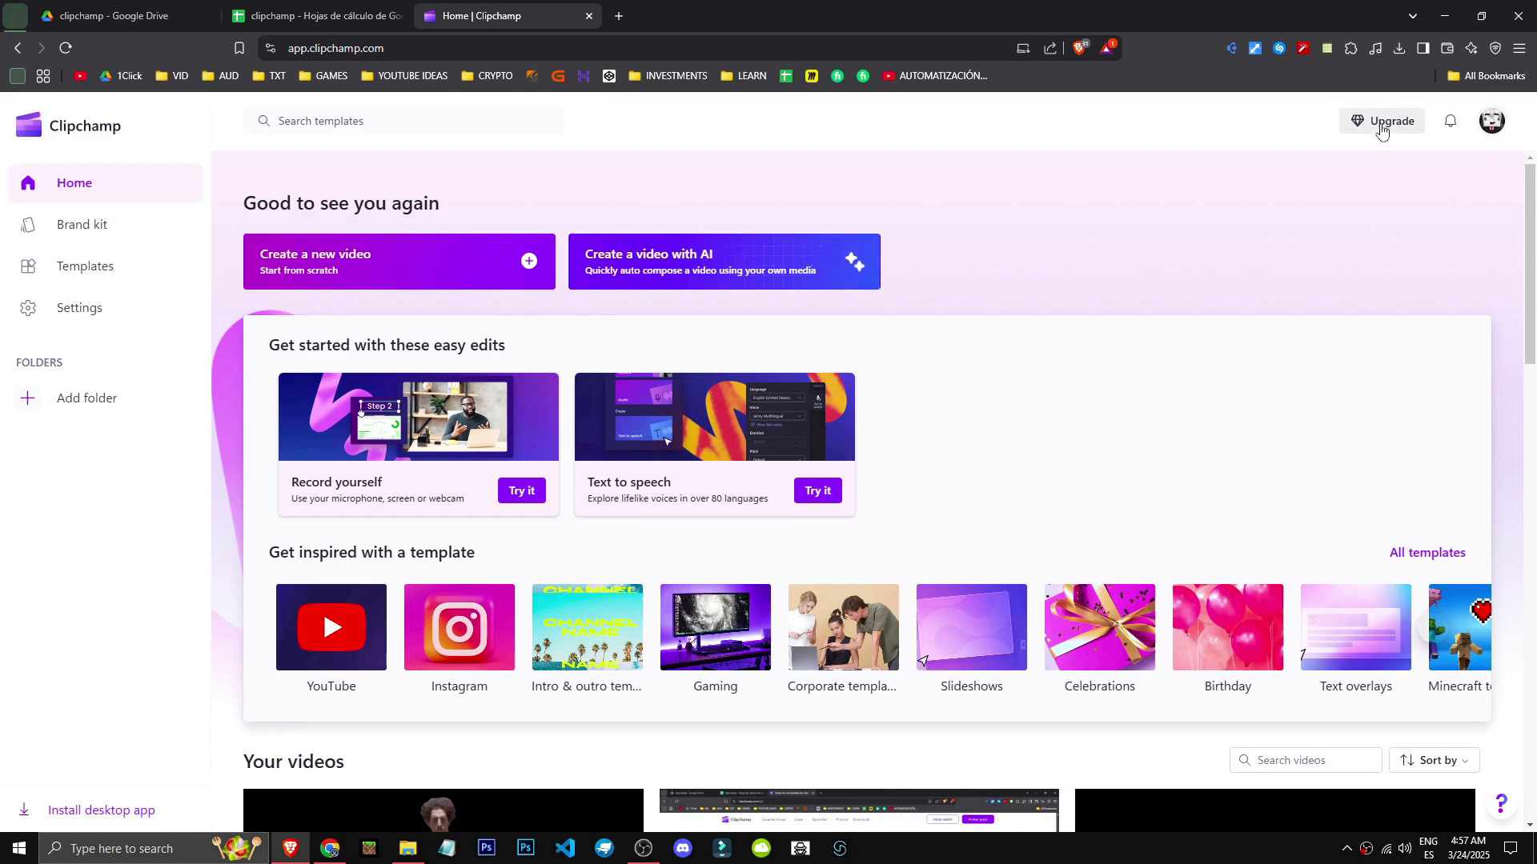
{"action": "double_click", "coordinate": [569, 333]}
{"action": "left_click_drag", "start_coordinate": [573, 332], "coordinate": [803, 329]}
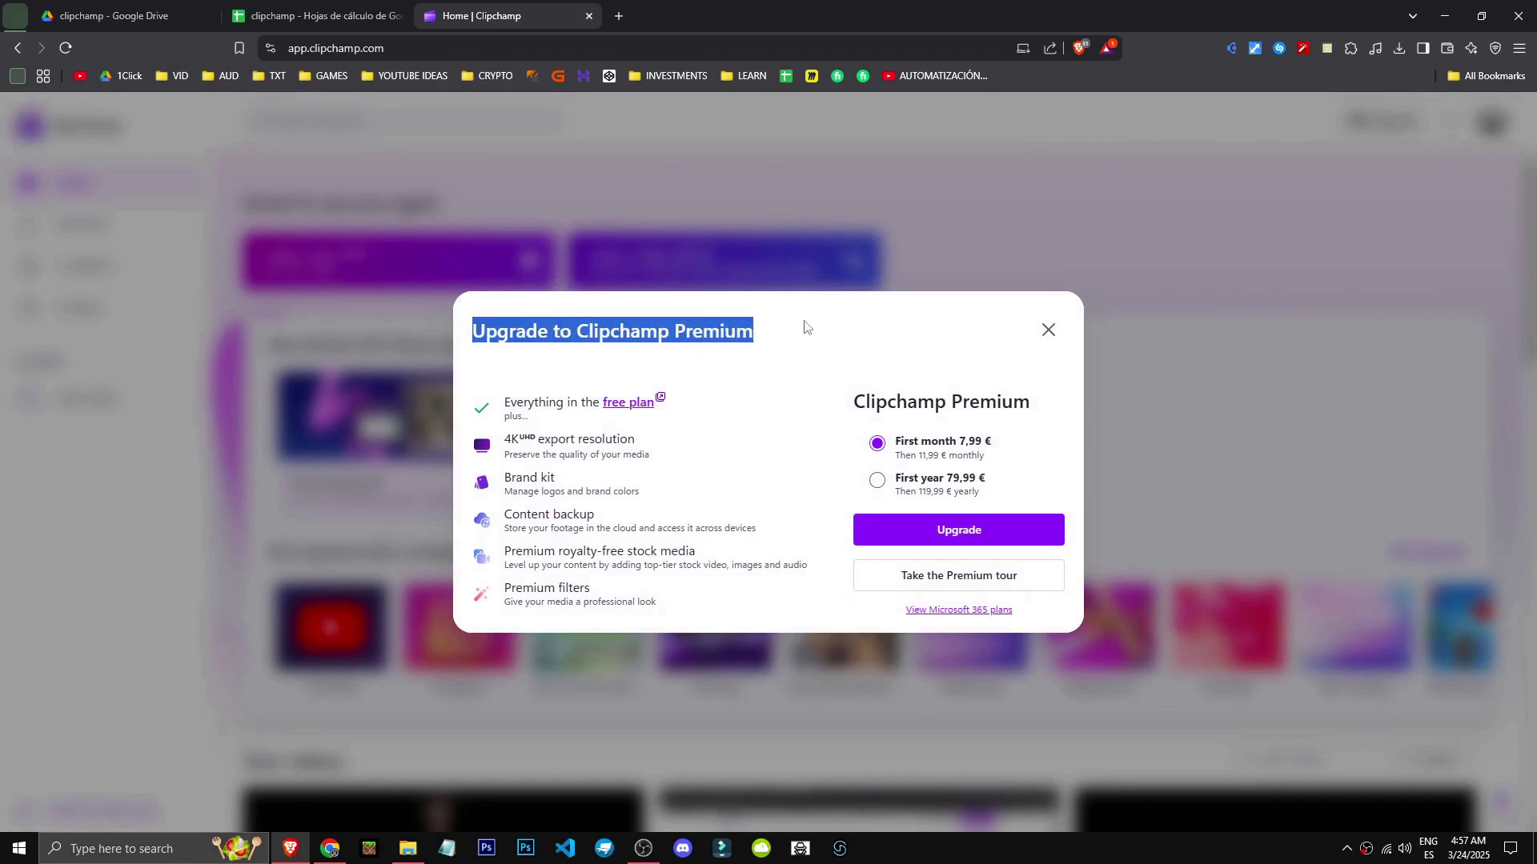
{"action": "left_click", "coordinate": [804, 330]}
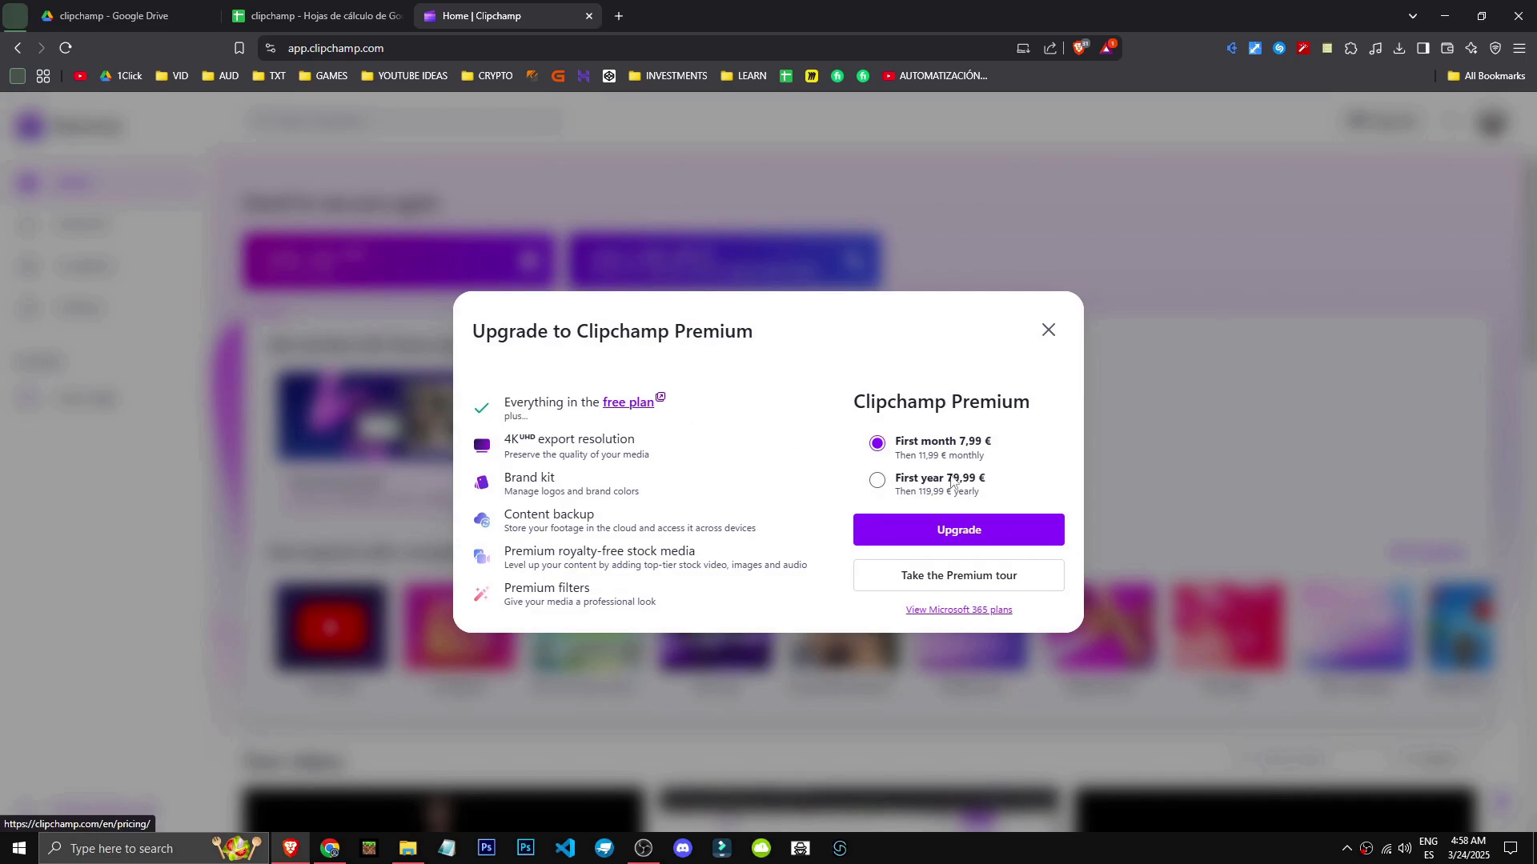
{"action": "left_click", "coordinate": [967, 397]}
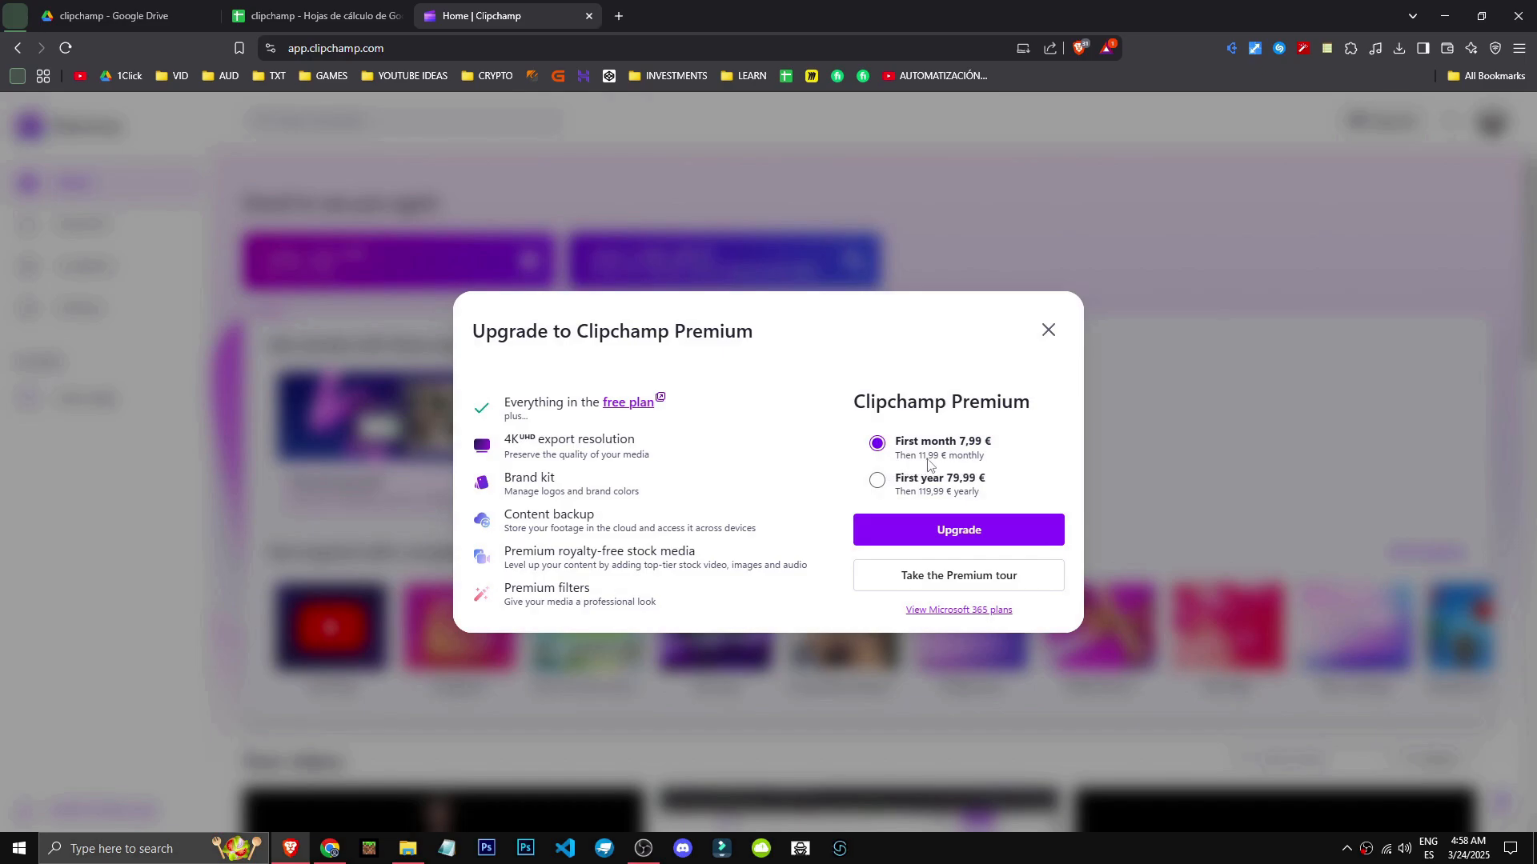
{"action": "left_click_drag", "start_coordinate": [984, 469], "coordinate": [1002, 471]}
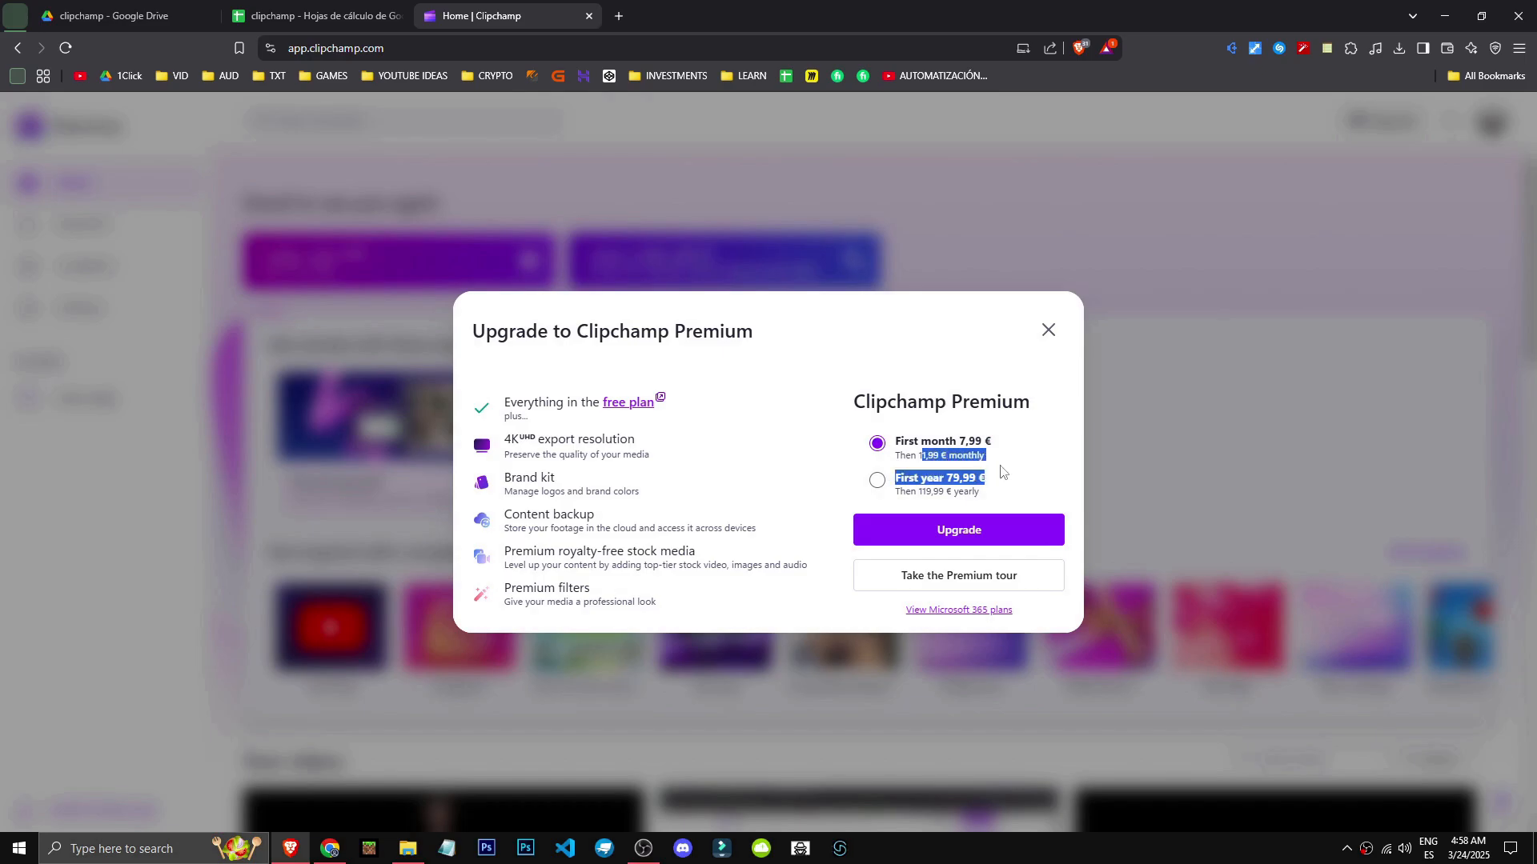
{"action": "left_click", "coordinate": [1027, 474]}
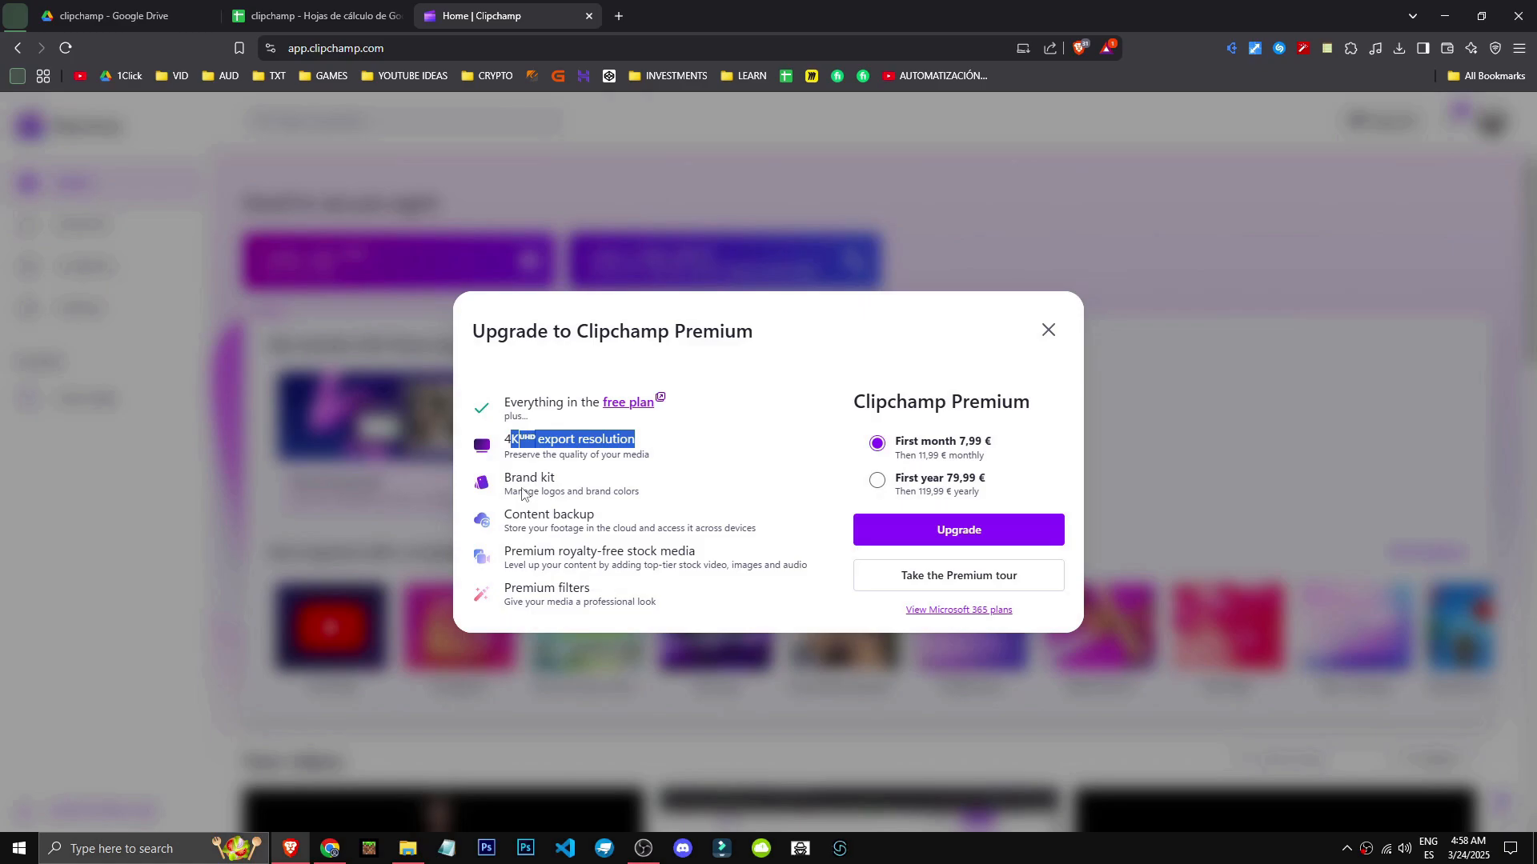
Step: Review the Premium plan's listed features, including brand kit, content backup and stock media, and close the offer
{"action": "left_click_drag", "start_coordinate": [506, 480], "coordinate": [596, 483]}
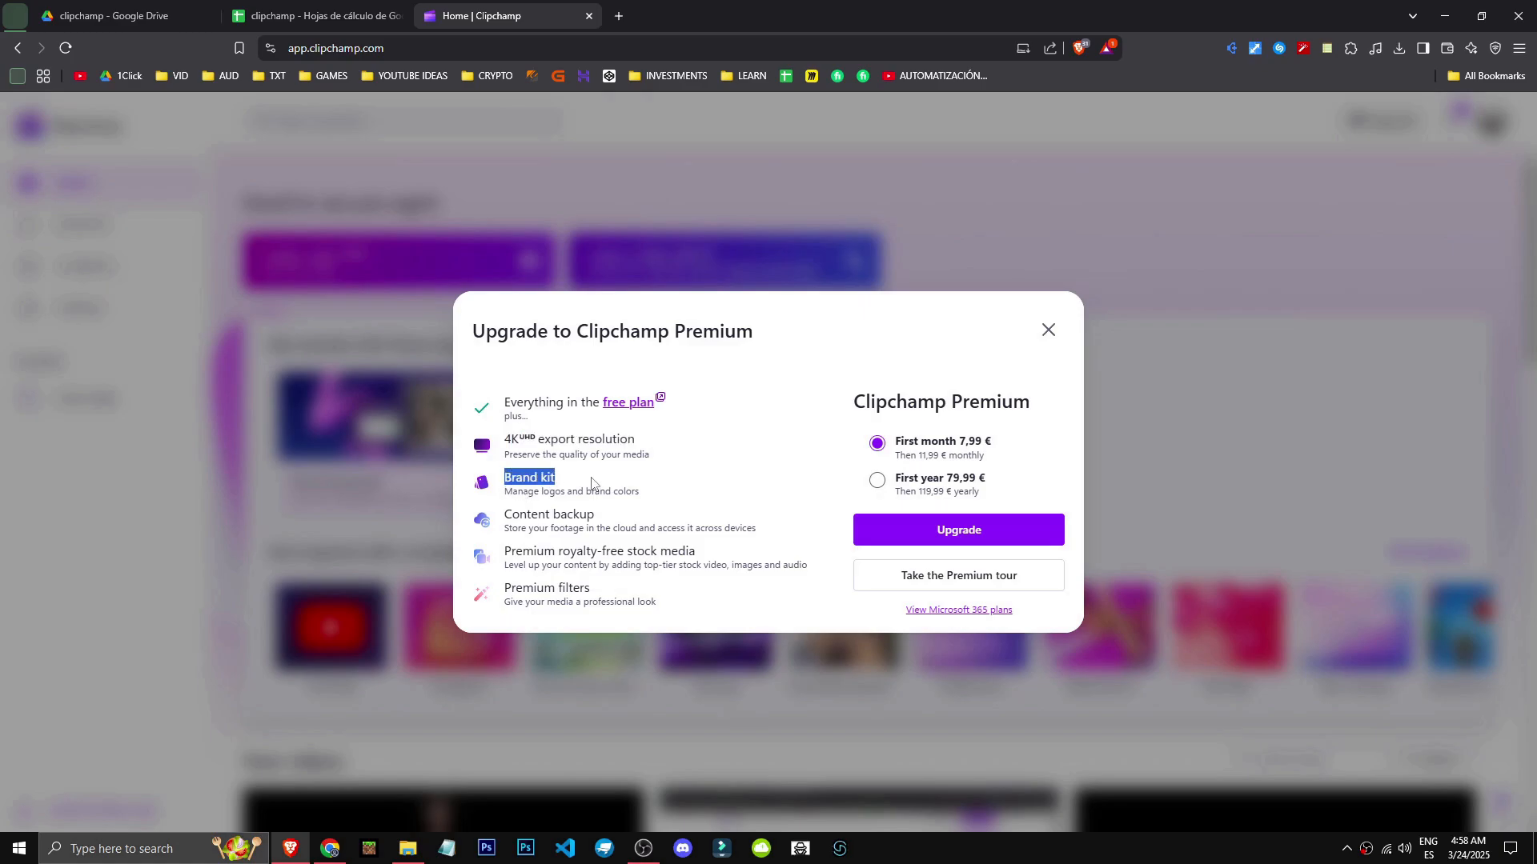
{"action": "left_click", "coordinate": [513, 520]}
{"action": "left_click_drag", "start_coordinate": [513, 520], "coordinate": [605, 516]}
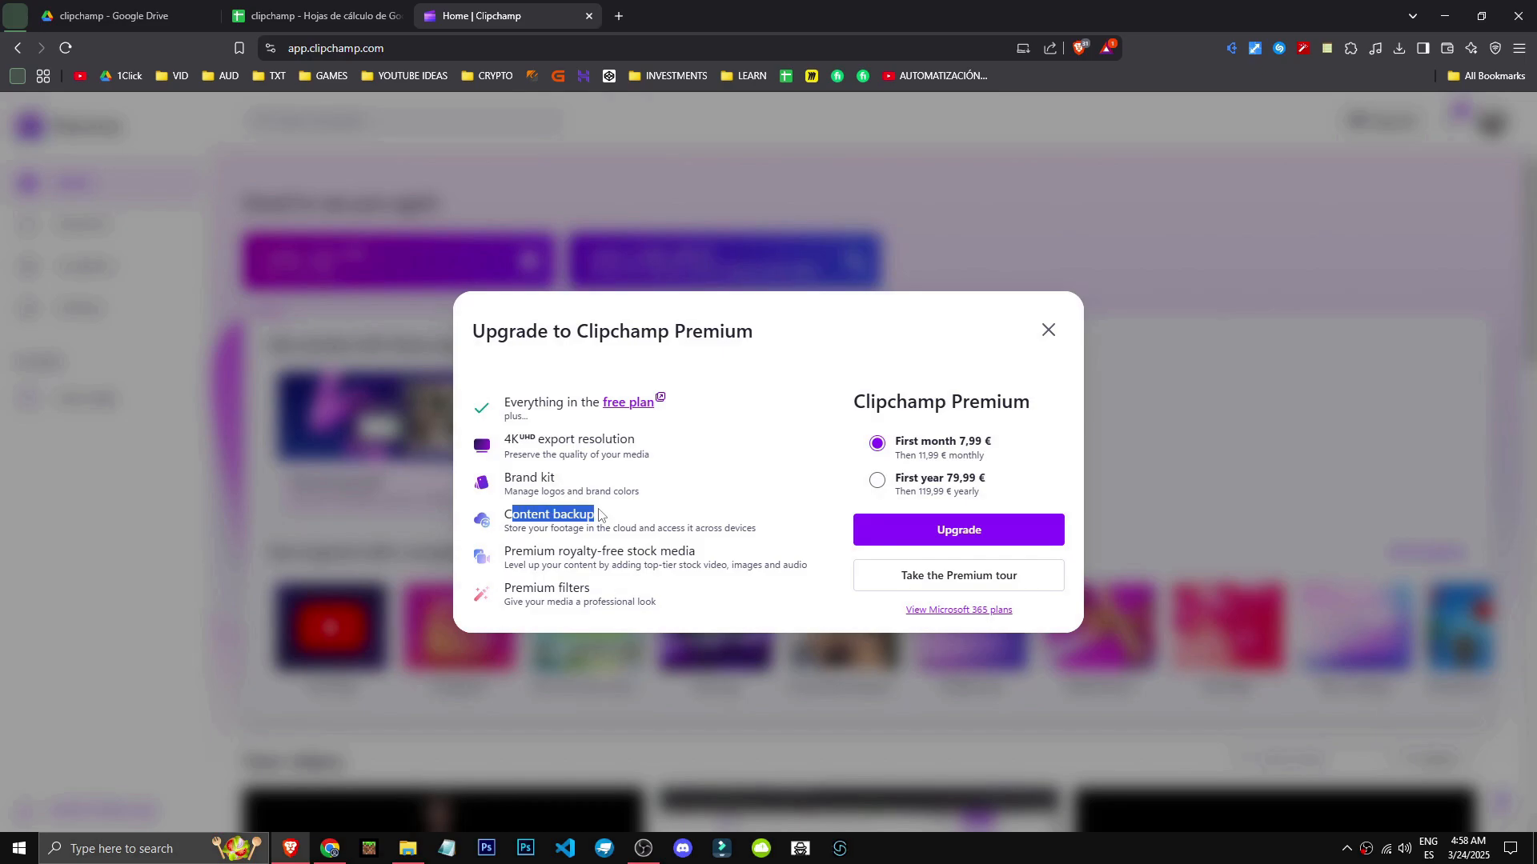
{"action": "left_click", "coordinate": [605, 516]}
{"action": "left_click_drag", "start_coordinate": [596, 517], "coordinate": [502, 524]}
{"action": "left_click", "coordinate": [561, 533]}
{"action": "left_click_drag", "start_coordinate": [755, 529], "coordinate": [560, 553]}
{"action": "left_click", "coordinate": [562, 553]}
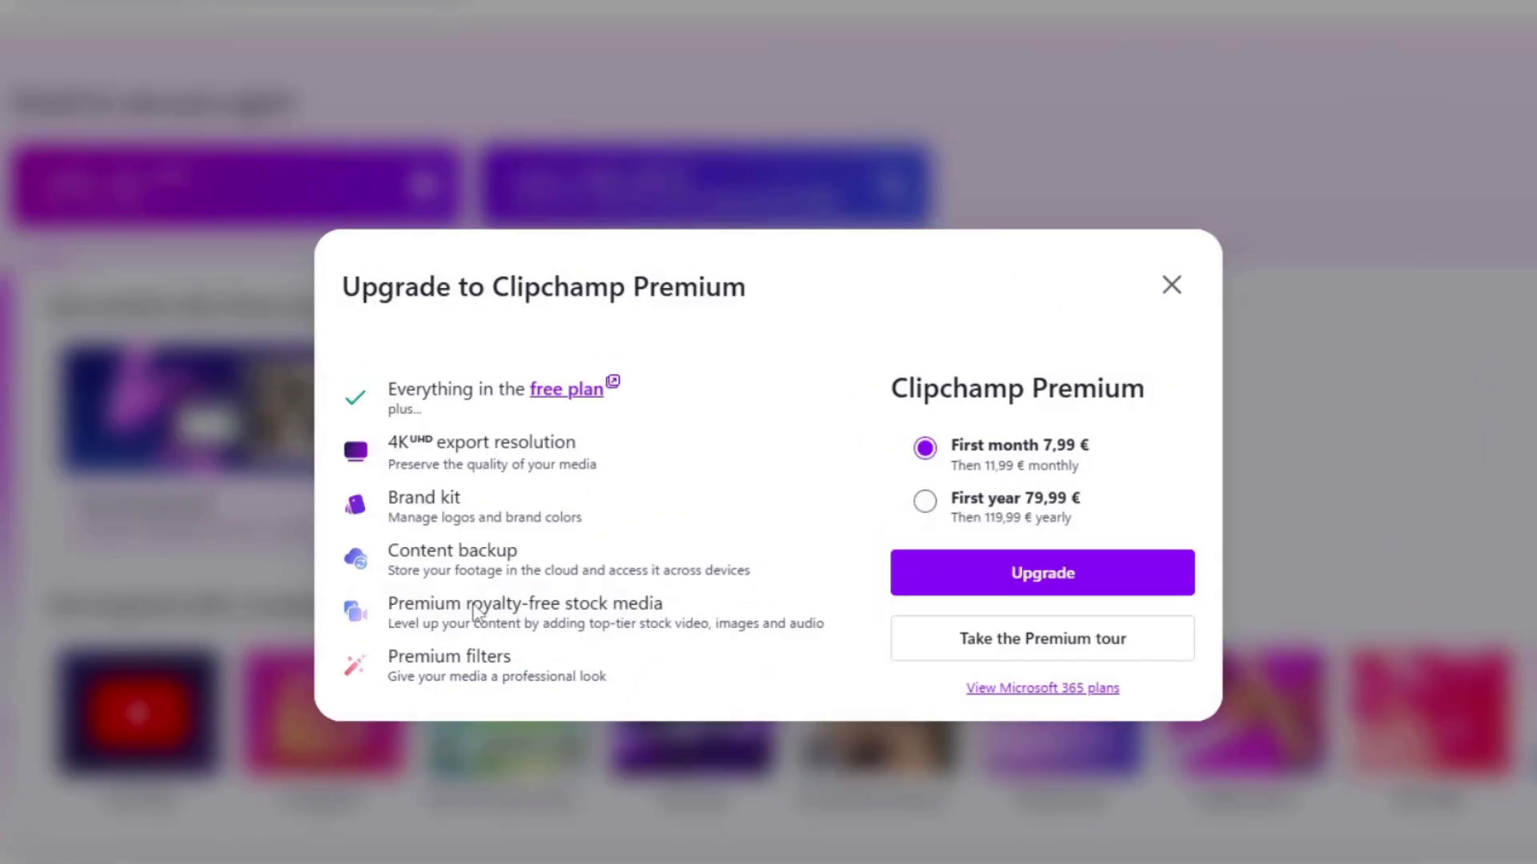
{"action": "left_click_drag", "start_coordinate": [388, 389], "coordinate": [1095, 392]}
{"action": "left_click", "coordinate": [1147, 314]}
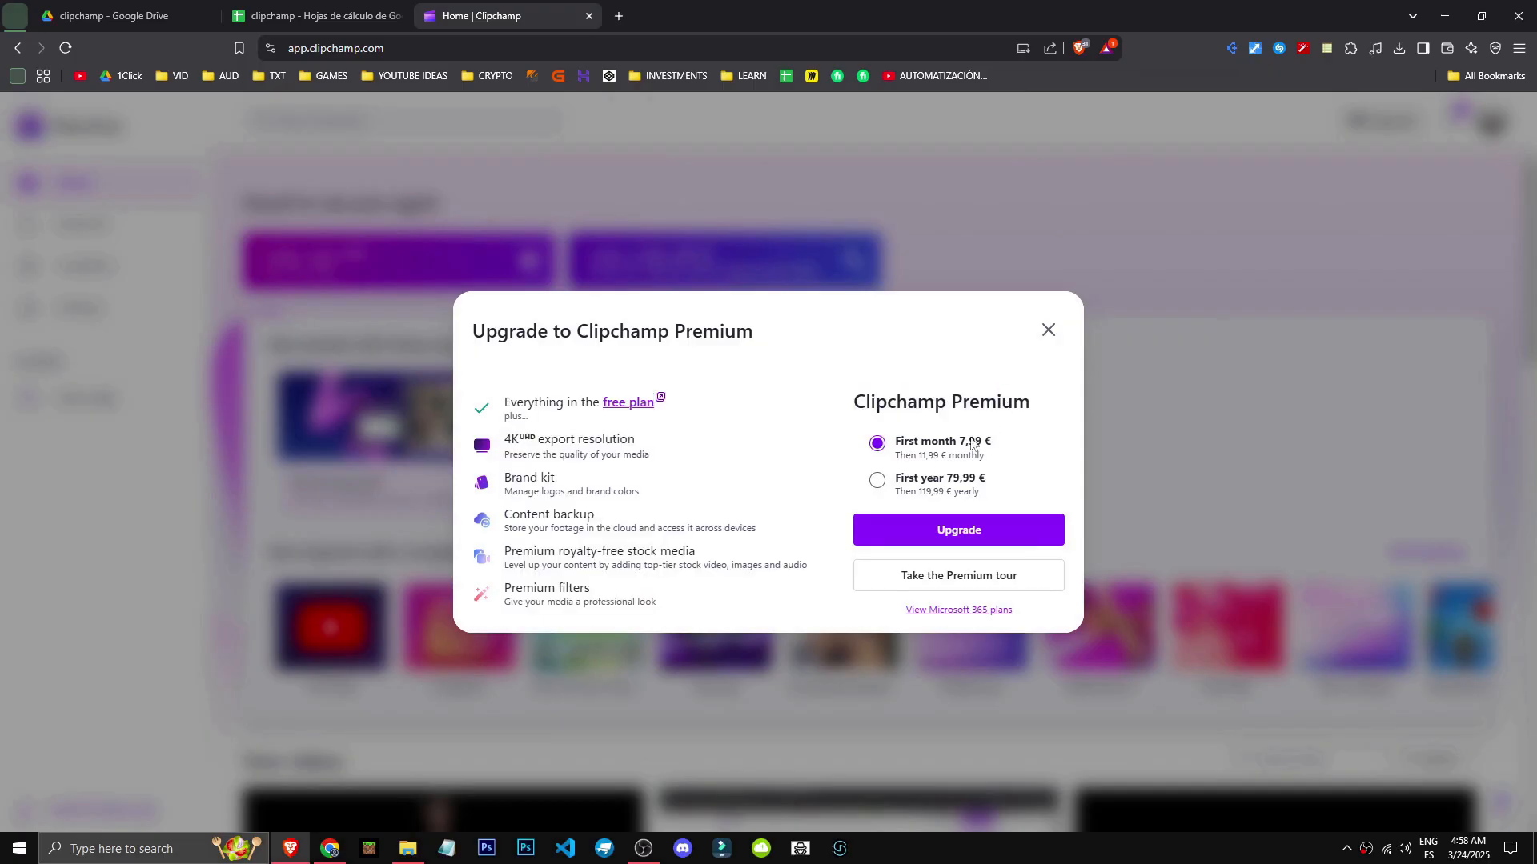
{"action": "left_click", "coordinate": [1050, 334]}
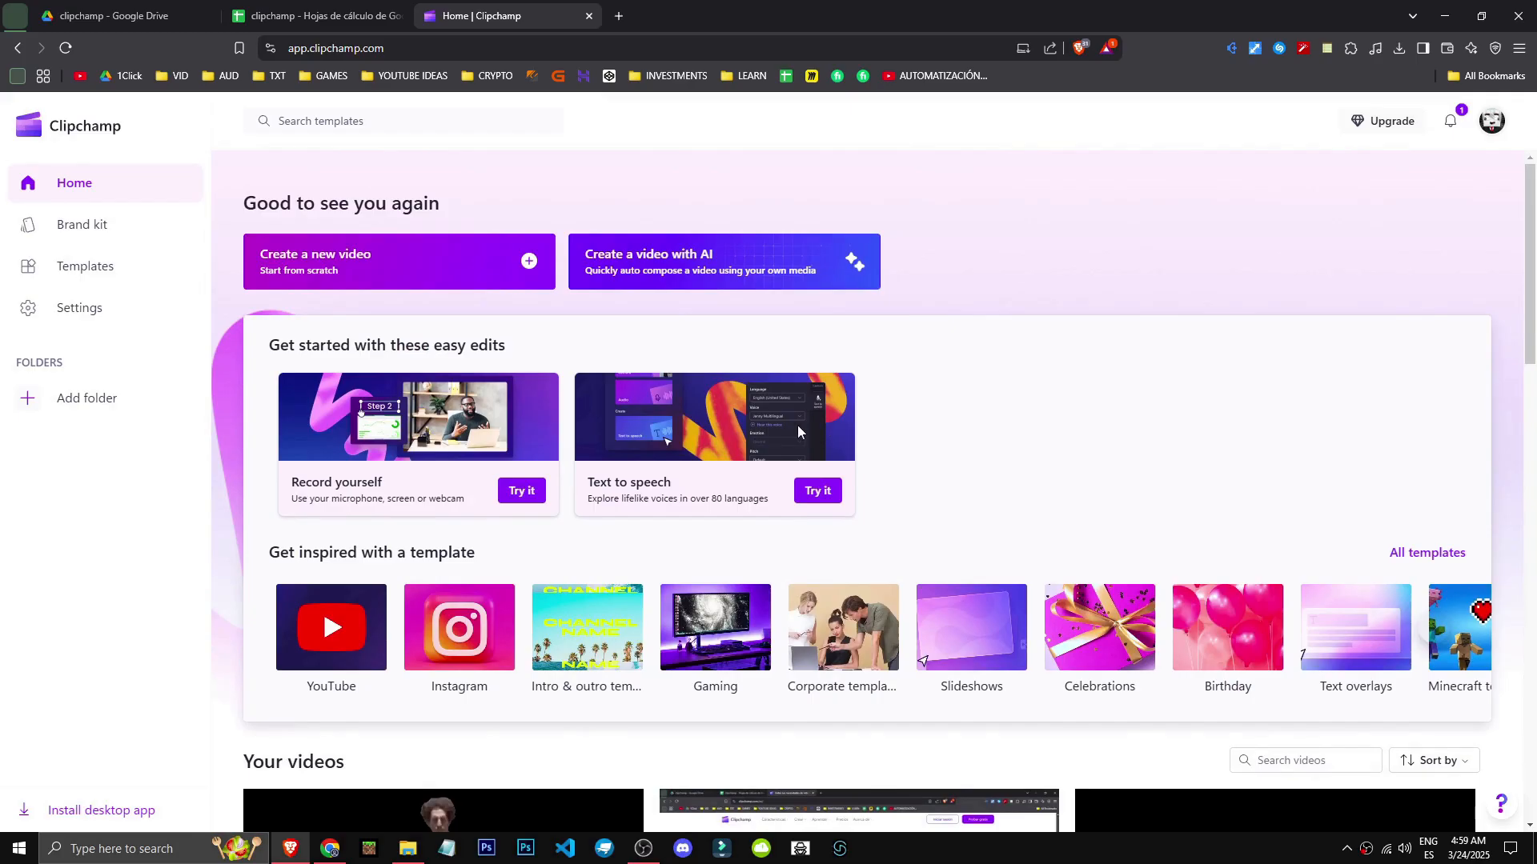
Step: Create a new video from scratch, look over its text styles and recording tools, and return to the home page
{"action": "left_click", "coordinate": [419, 279]}
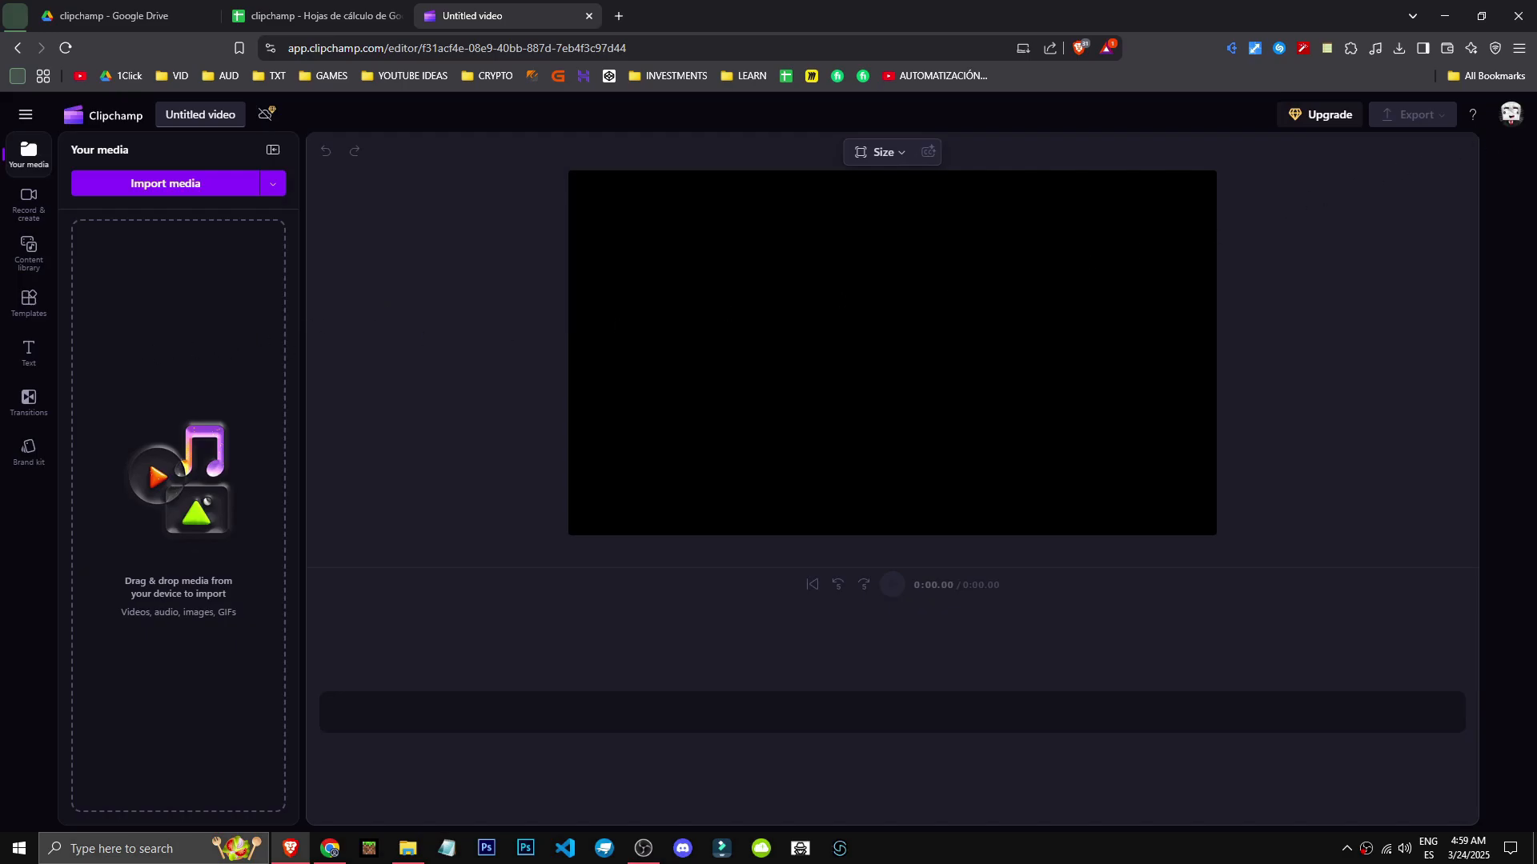
{"action": "left_click", "coordinate": [28, 352]}
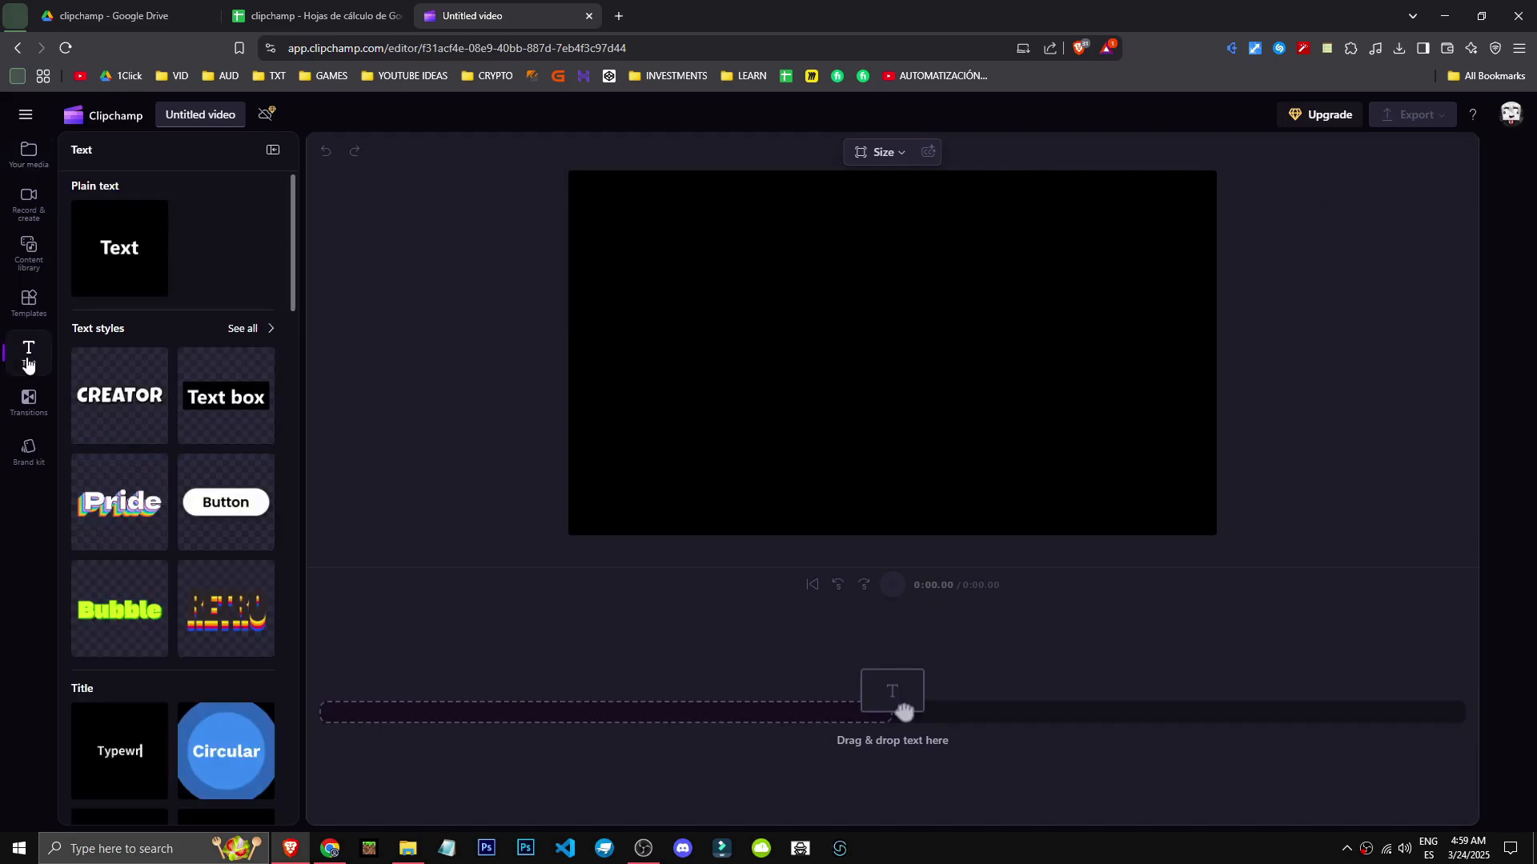
{"action": "left_click", "coordinate": [29, 201]}
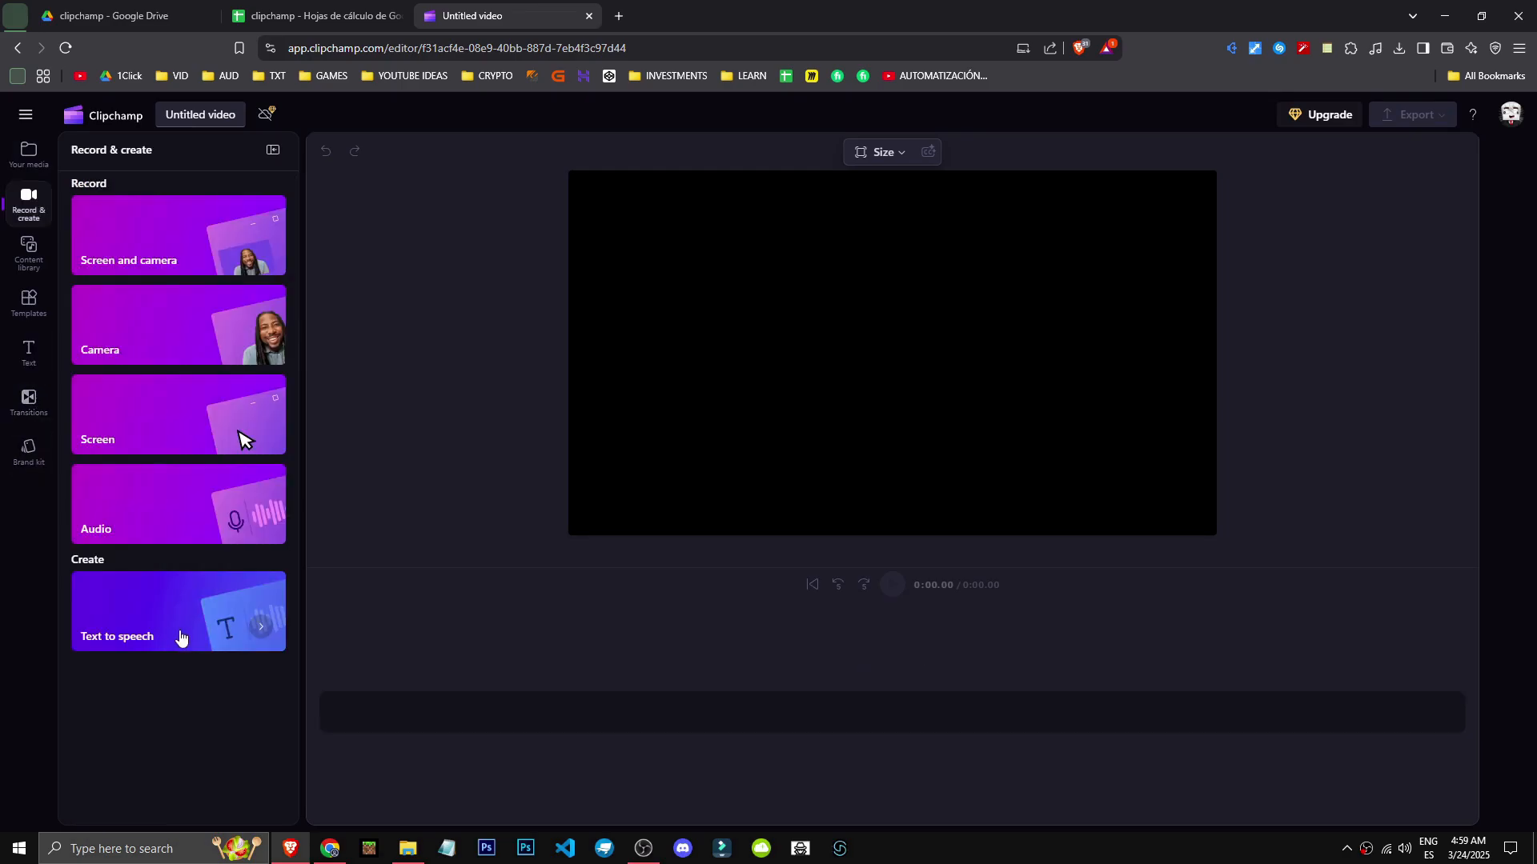
{"action": "left_click", "coordinate": [16, 50]}
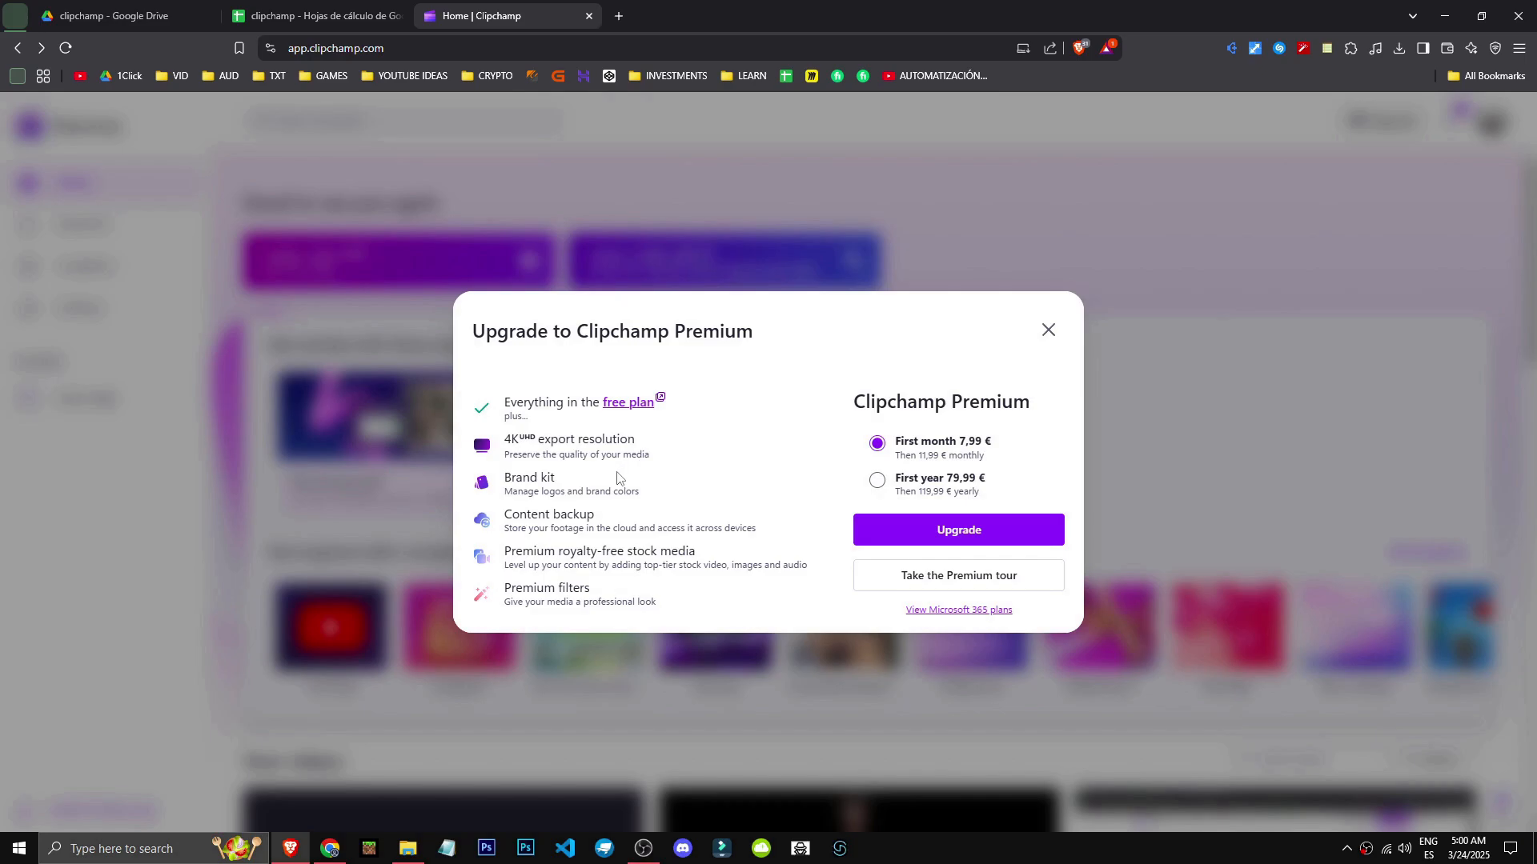
Step: Review the Premium upgrade offer again, with its royalty-free stock media benefit, and close it
{"action": "left_click_drag", "start_coordinate": [854, 401], "coordinate": [997, 398]}
{"action": "left_click", "coordinate": [646, 447]}
{"action": "left_click_drag", "start_coordinate": [509, 552], "coordinate": [609, 552]}
{"action": "left_click", "coordinate": [791, 492]}
{"action": "left_click", "coordinate": [1047, 331]}
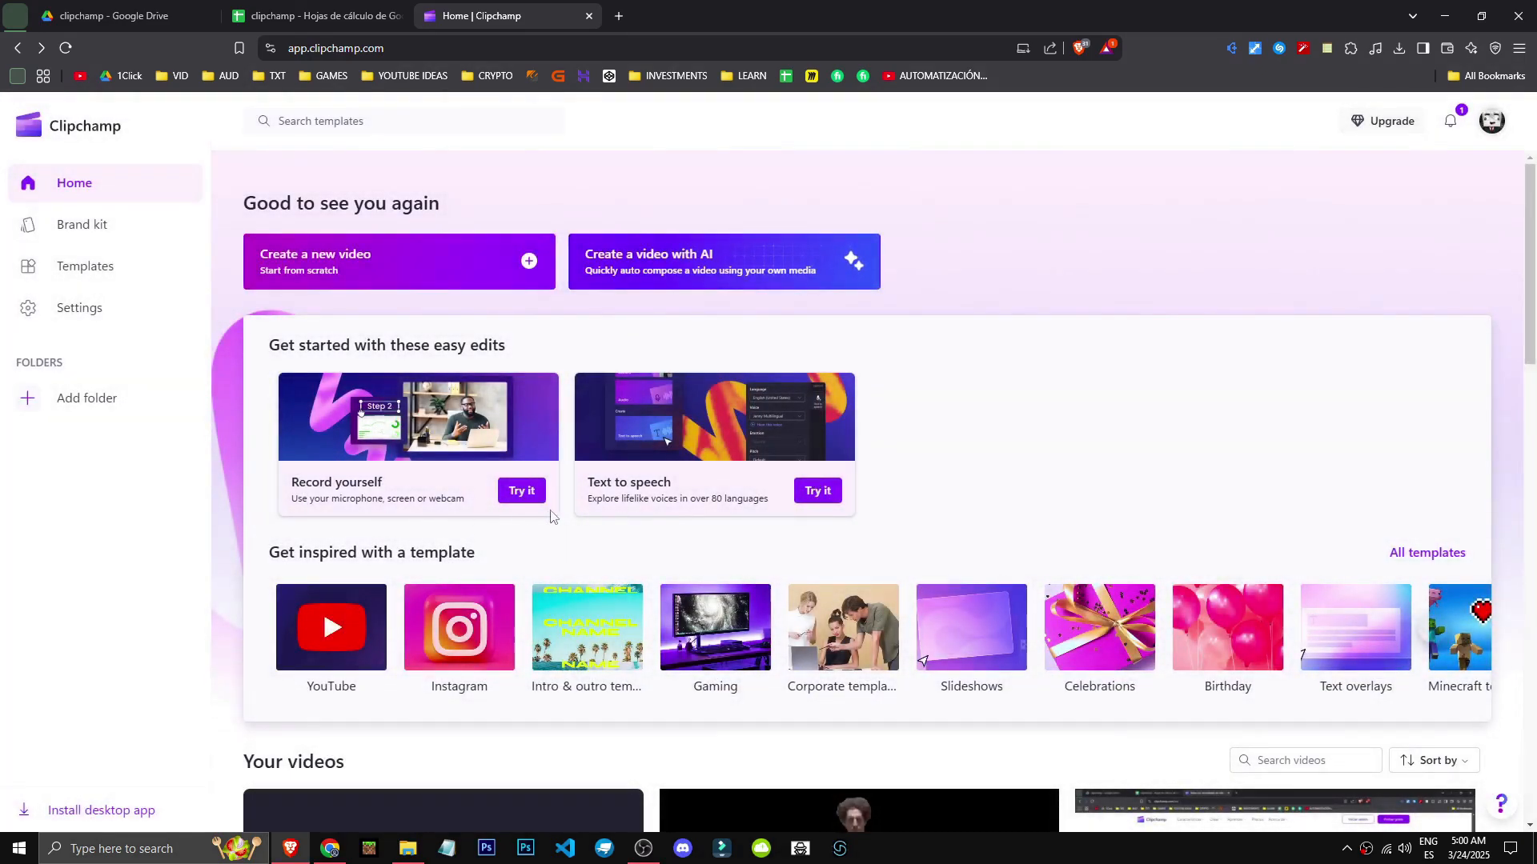
Step: Start another new video from scratch
{"action": "left_click", "coordinate": [435, 277]}
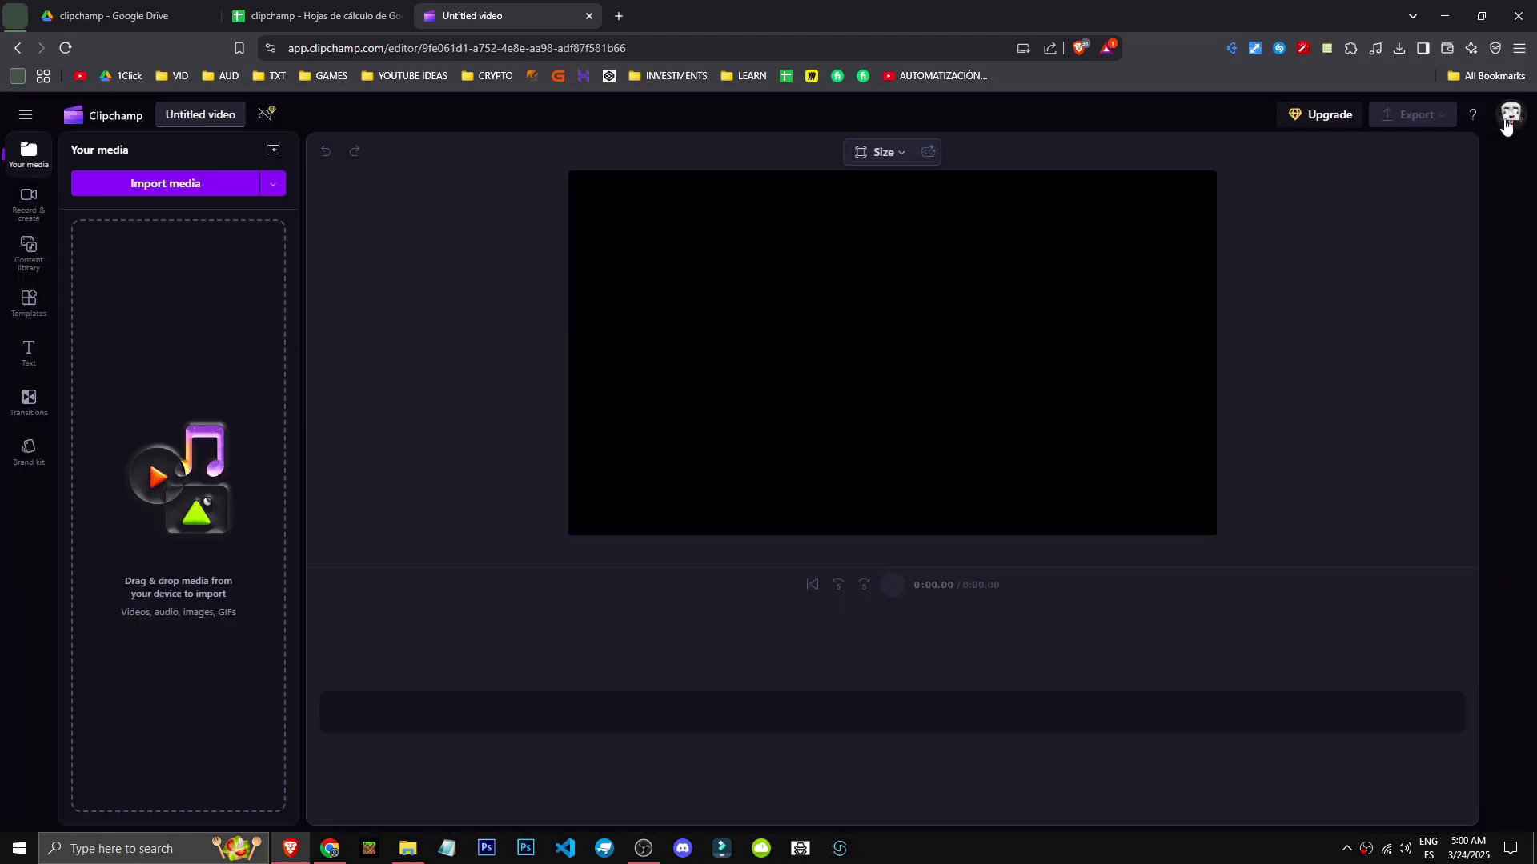